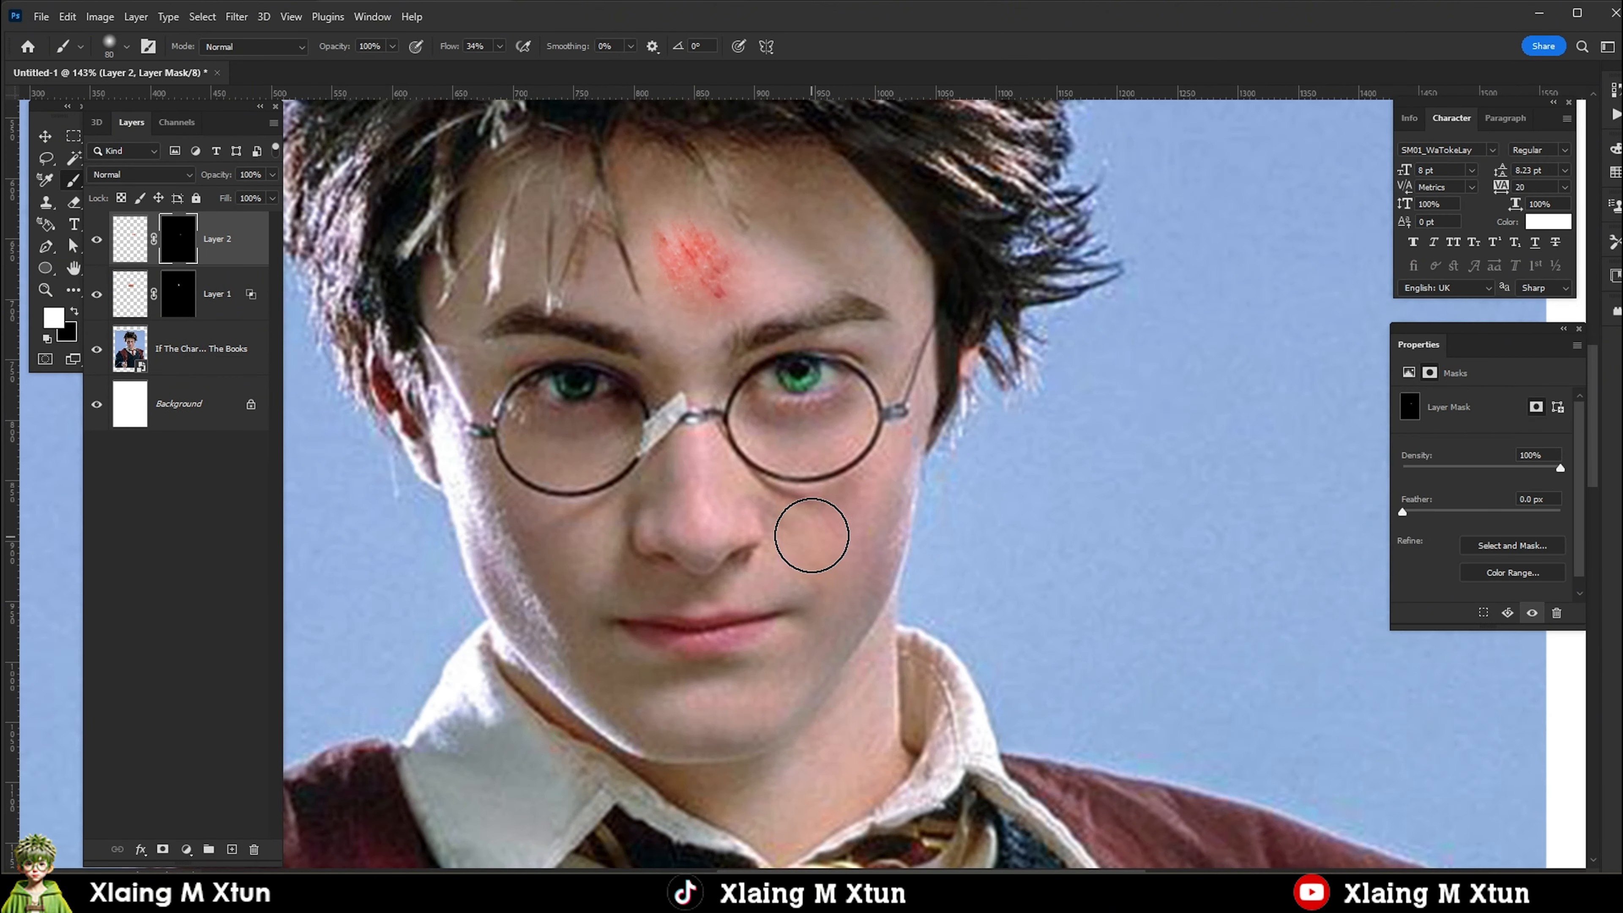
Brush a small red scratch onto the cheek below the glasses.
{"action": "left_click_drag", "start_coordinate": [820, 509], "coordinate": [839, 537]}
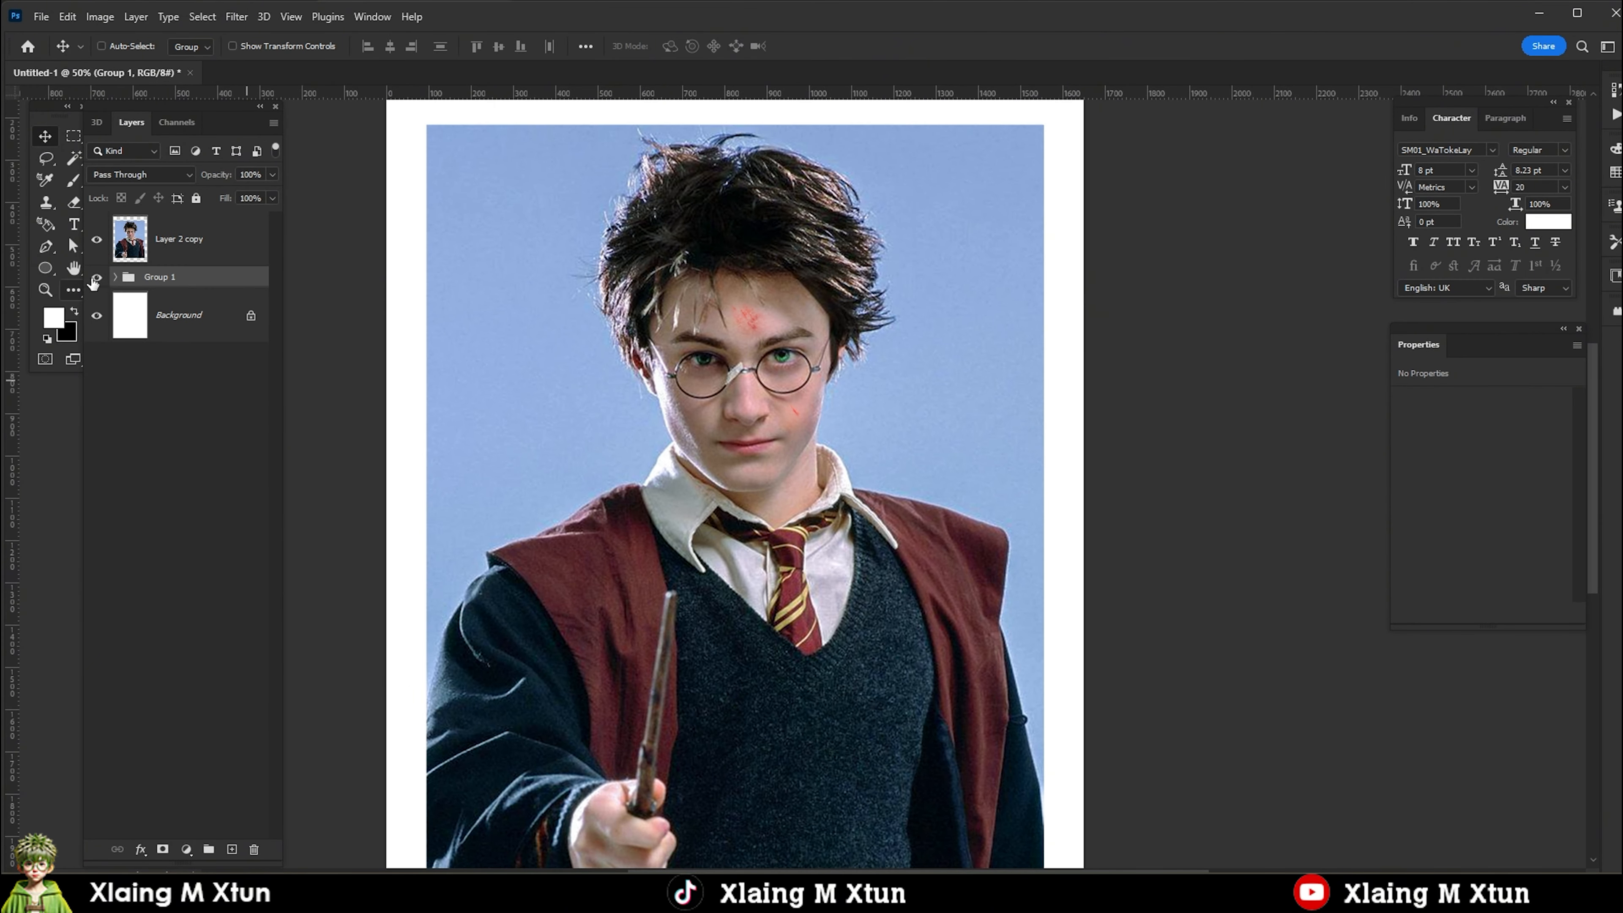
Duplicate the Layer 2 copy portrait and desaturate the duplicate.
{"action": "key", "text": "ctrl+j"}
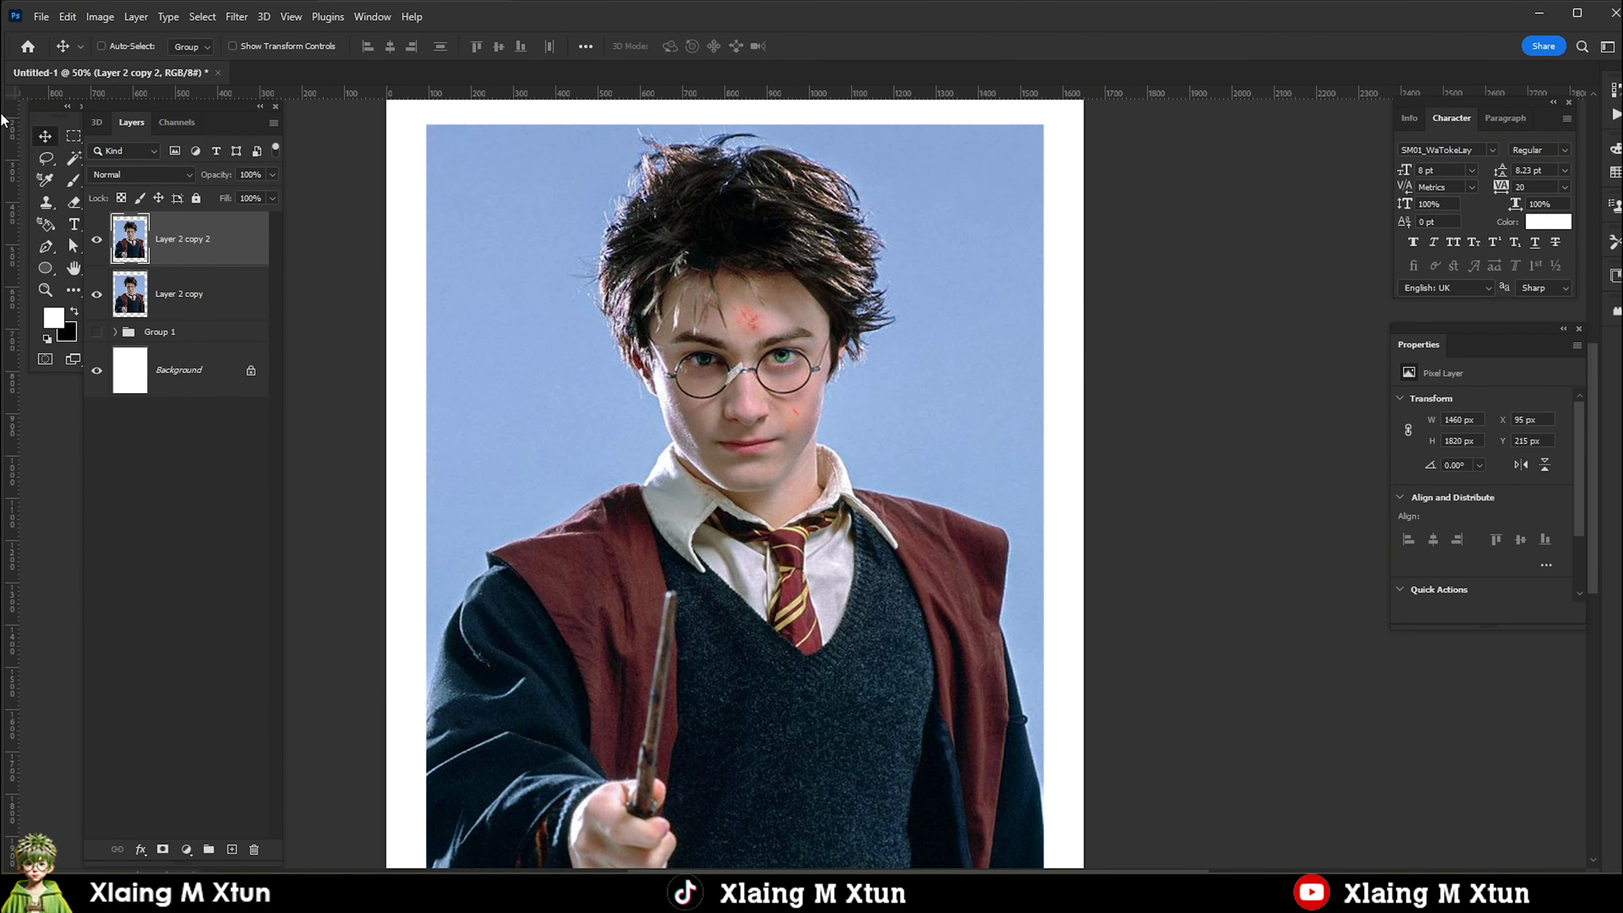
{"action": "left_click", "coordinate": [100, 16]}
{"action": "mouse_move", "coordinate": [147, 62]}
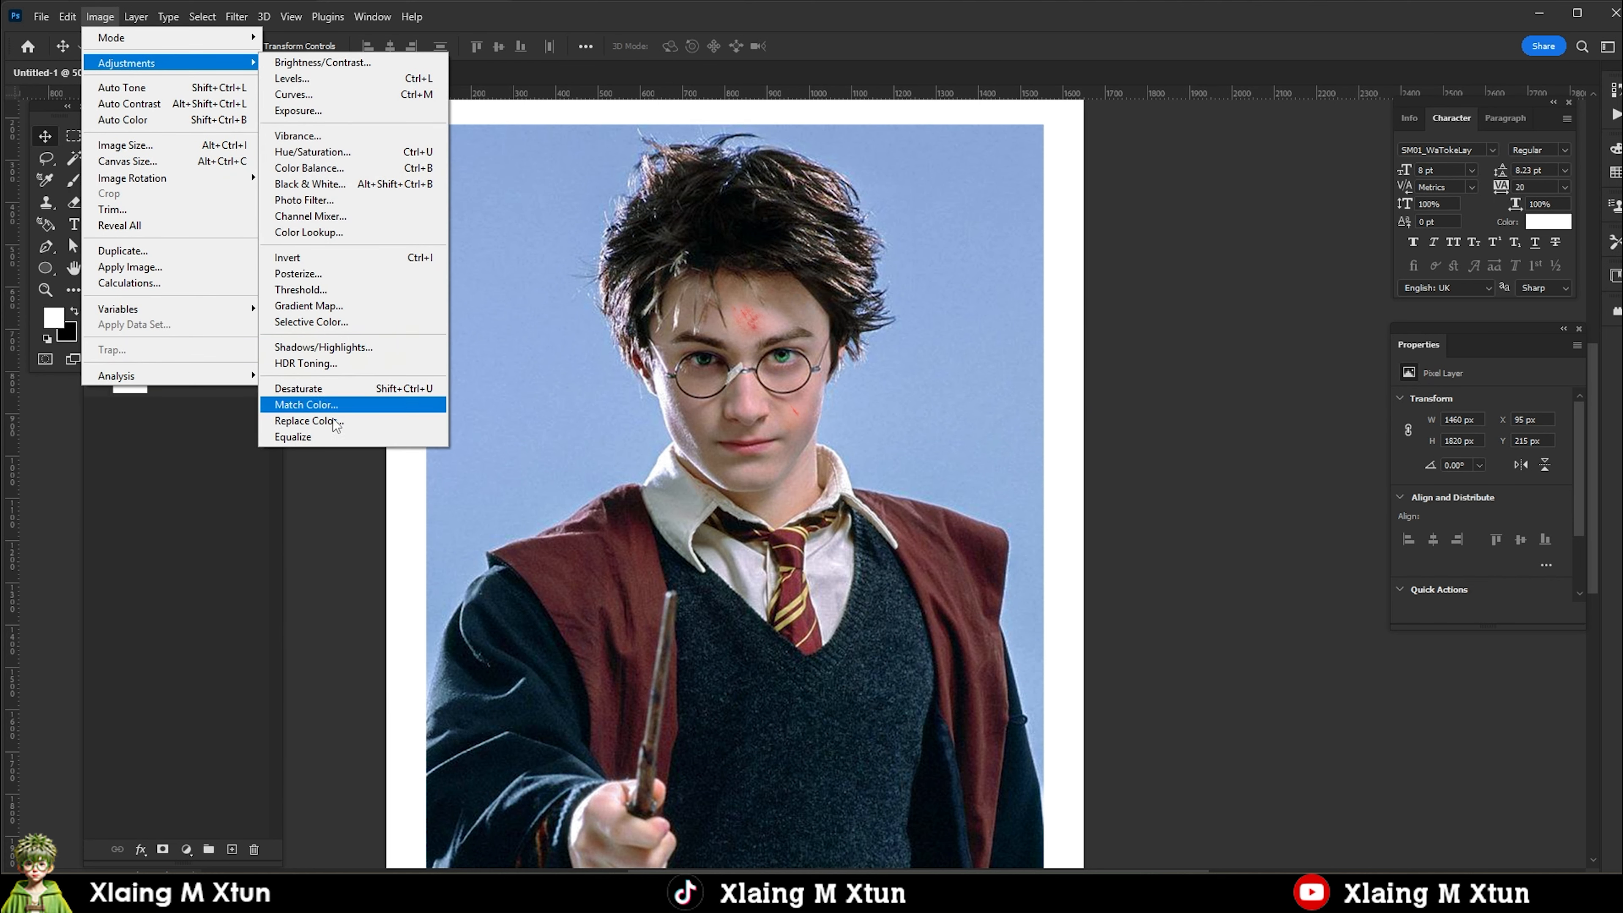
{"action": "left_click", "coordinate": [358, 388]}
Add an inverted duplicate of the desaturated portrait and set its blend mode to Vivid Light.
{"action": "key", "text": "ctrl+j"}
{"action": "left_click", "coordinate": [99, 16]}
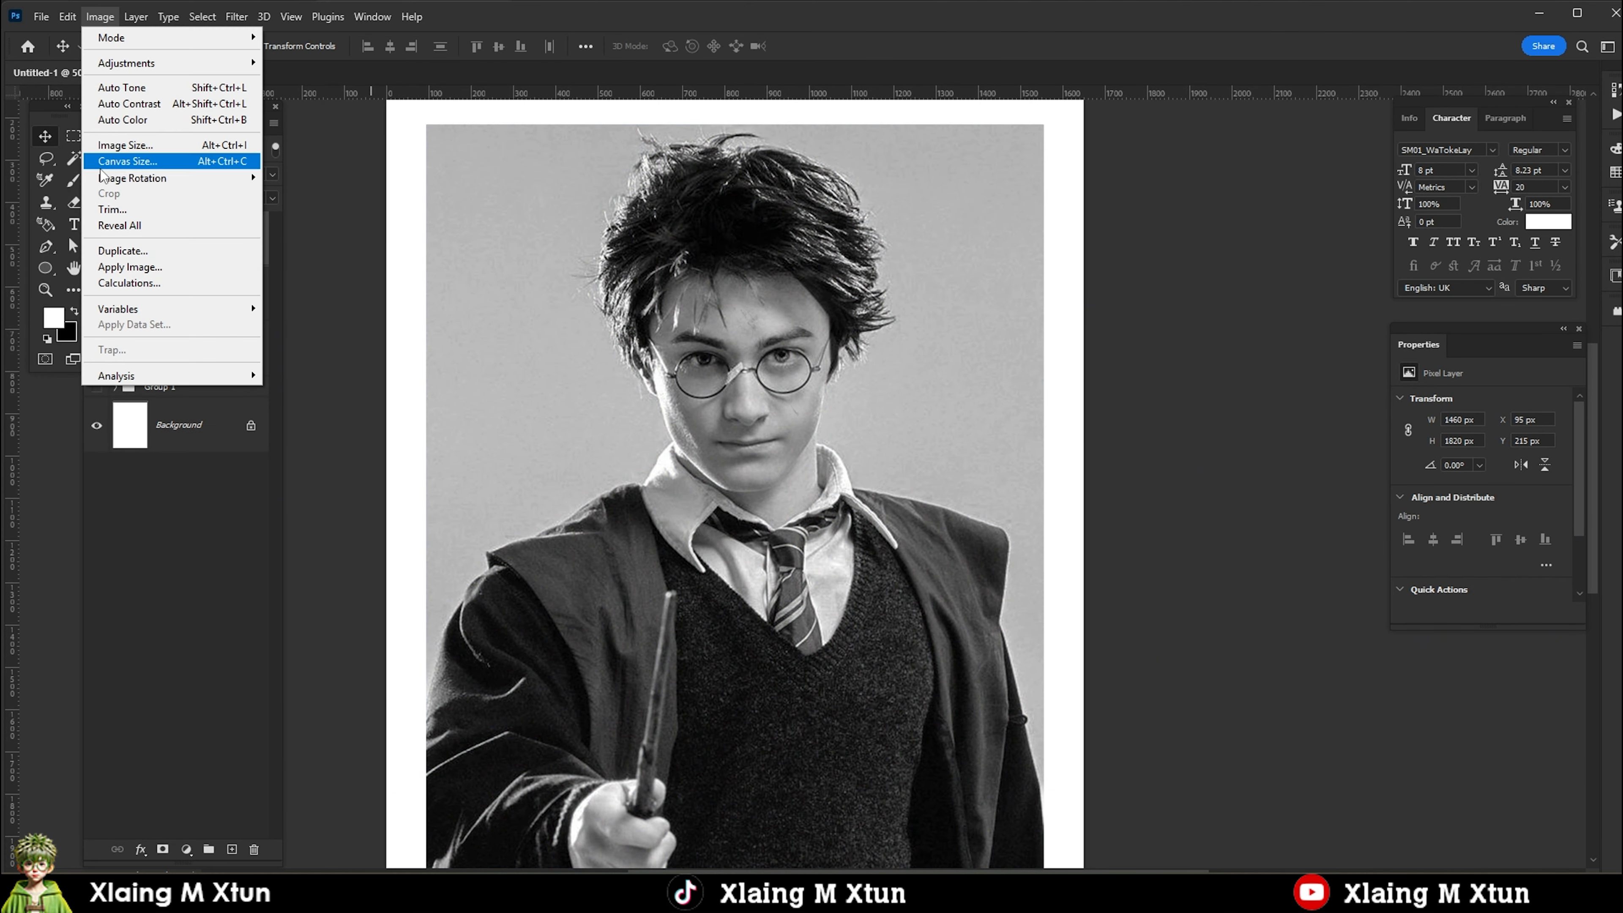
{"action": "left_click", "coordinate": [287, 258]}
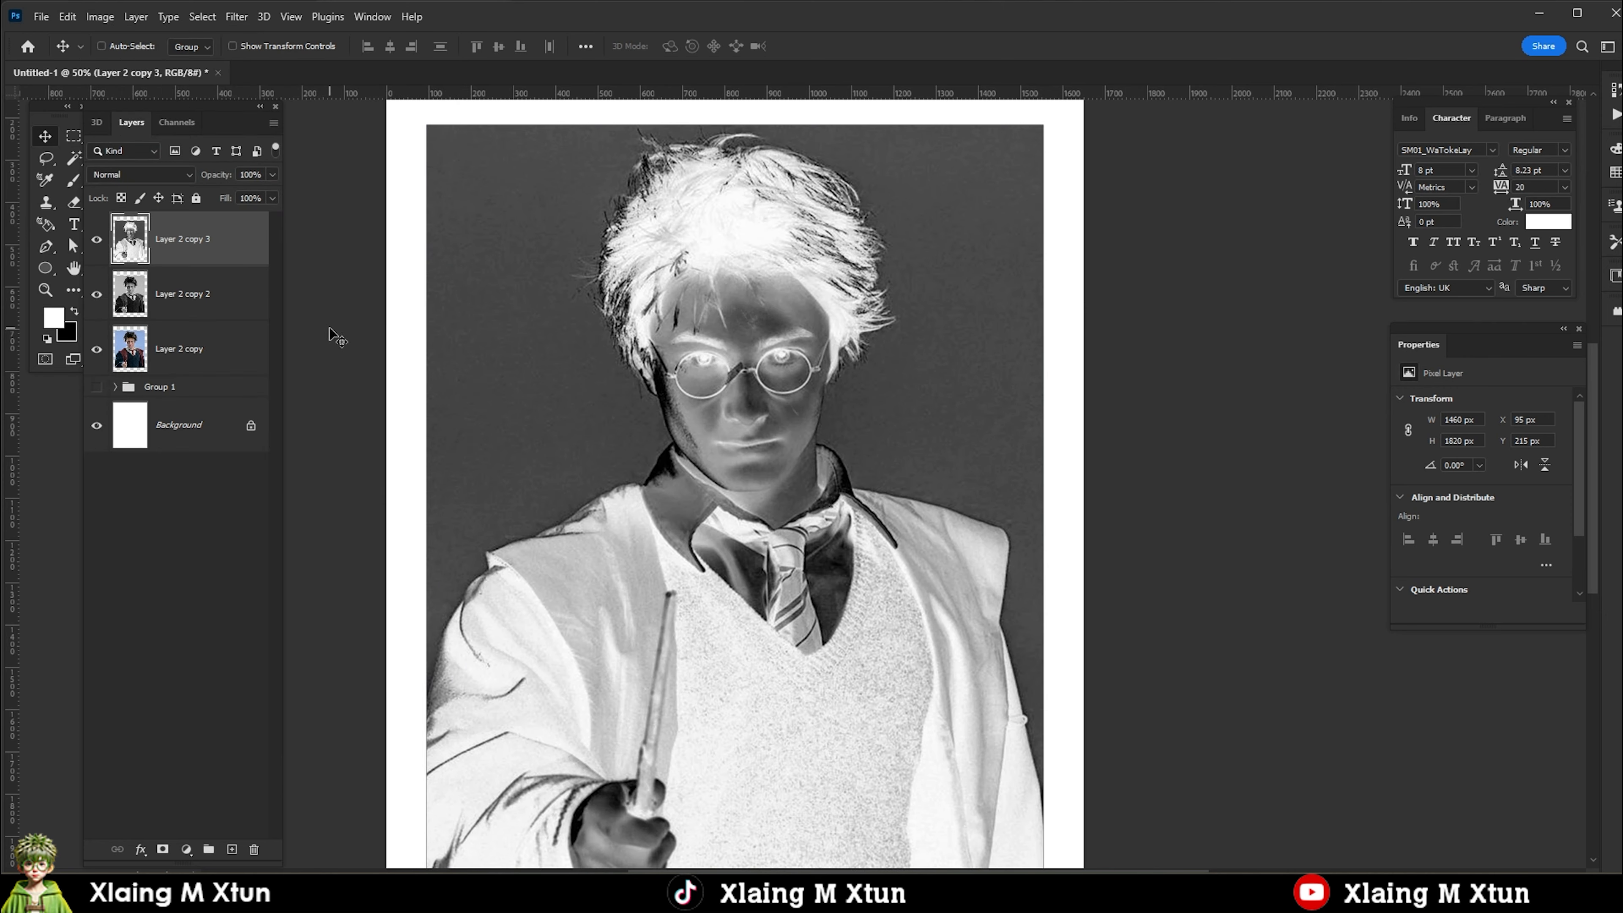
{"action": "left_click", "coordinate": [141, 174]}
{"action": "left_click", "coordinate": [109, 417]}
Apply a Surface Blur to the inverted layer, adjusting its strength until the portrait's fine detail shows in the grey image.
{"action": "left_click", "coordinate": [236, 17]}
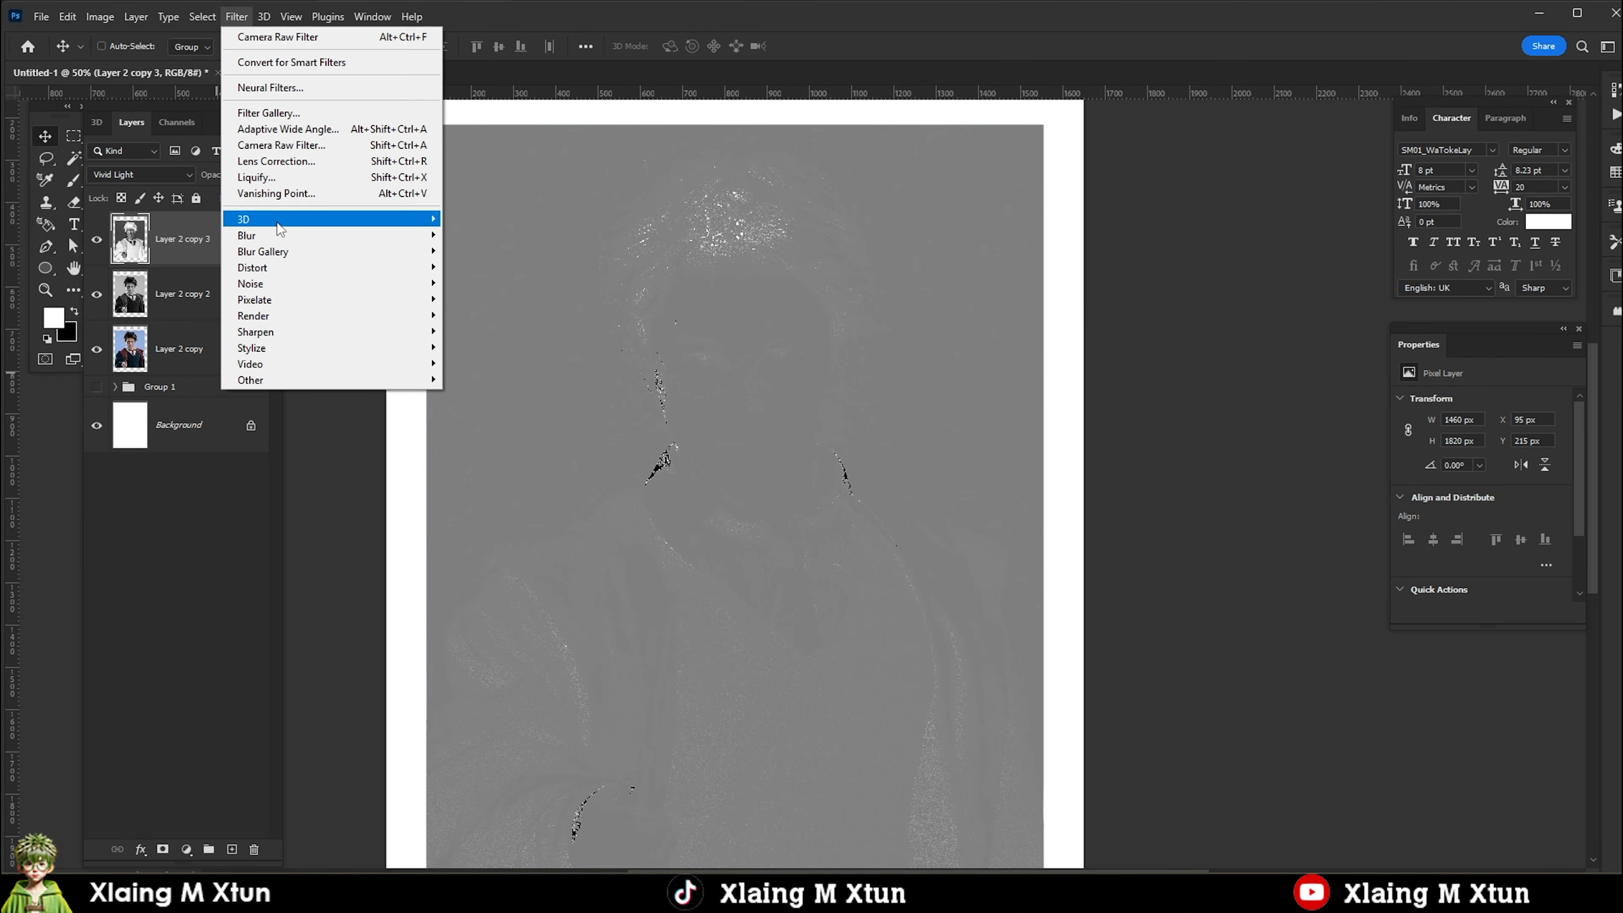
{"action": "mouse_move", "coordinate": [256, 221]}
{"action": "left_click", "coordinate": [505, 264]}
{"action": "left_click_drag", "start_coordinate": [819, 164], "coordinate": [1100, 144]}
{"action": "left_click_drag", "start_coordinate": [970, 410], "coordinate": [1046, 406]}
{"action": "left_click", "coordinate": [1174, 180]}
Merge the inverted and desaturated layers into one and set the merged layer's blend mode to Overlay.
{"action": "left_click", "coordinate": [162, 308], "text": "ctrl"}
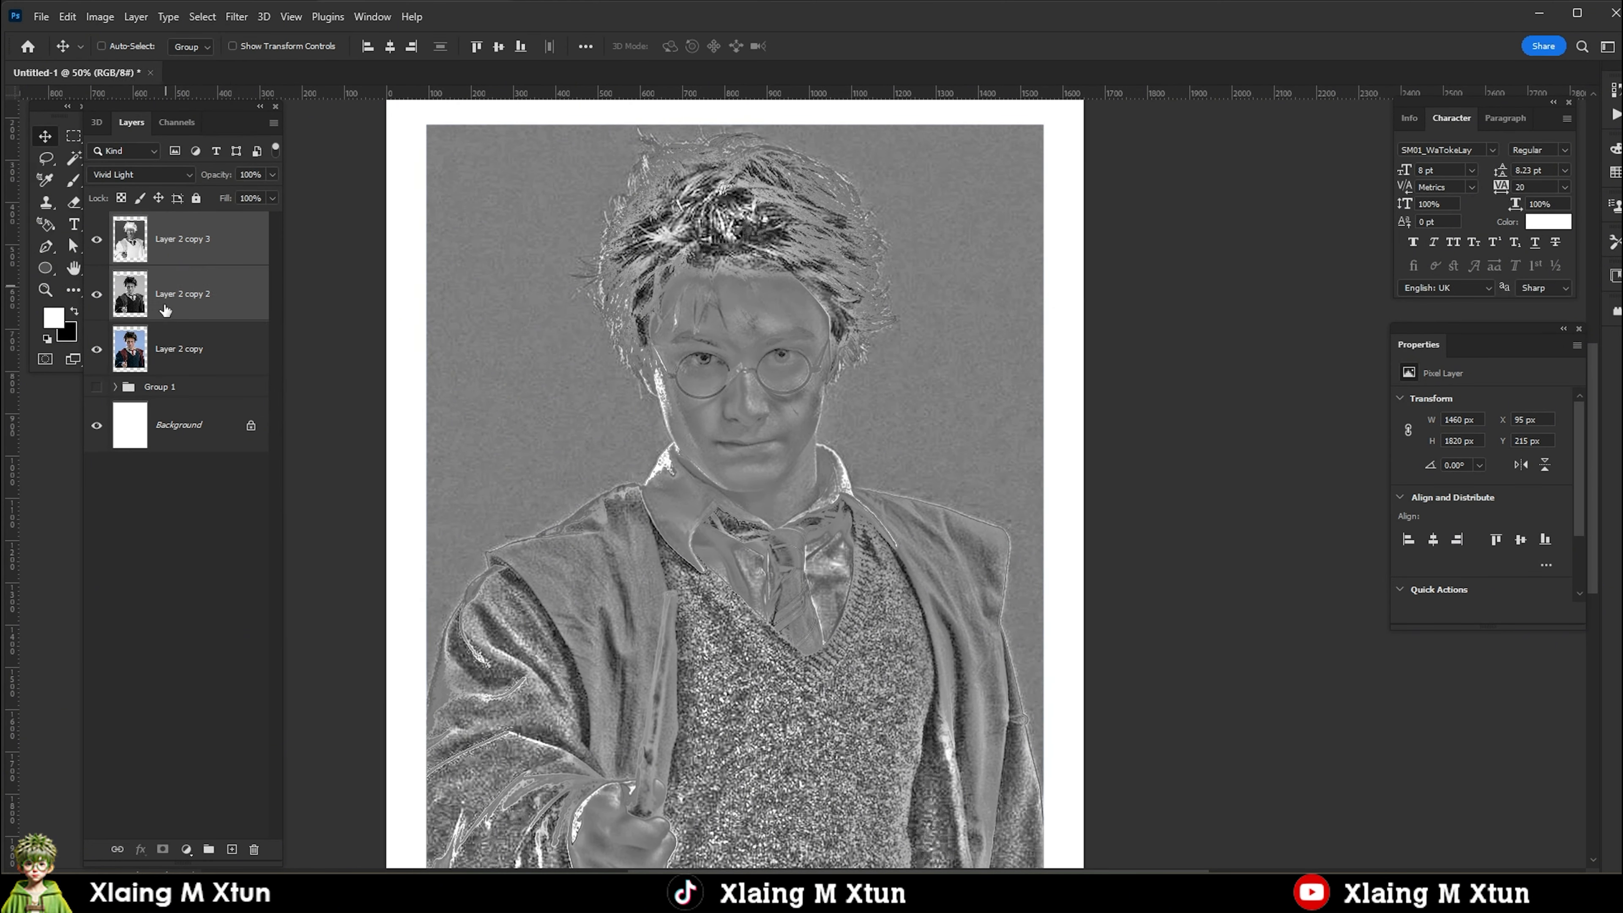
{"action": "key", "text": "ctrl+e"}
{"action": "left_click", "coordinate": [130, 178]}
{"action": "left_click", "coordinate": [119, 378]}
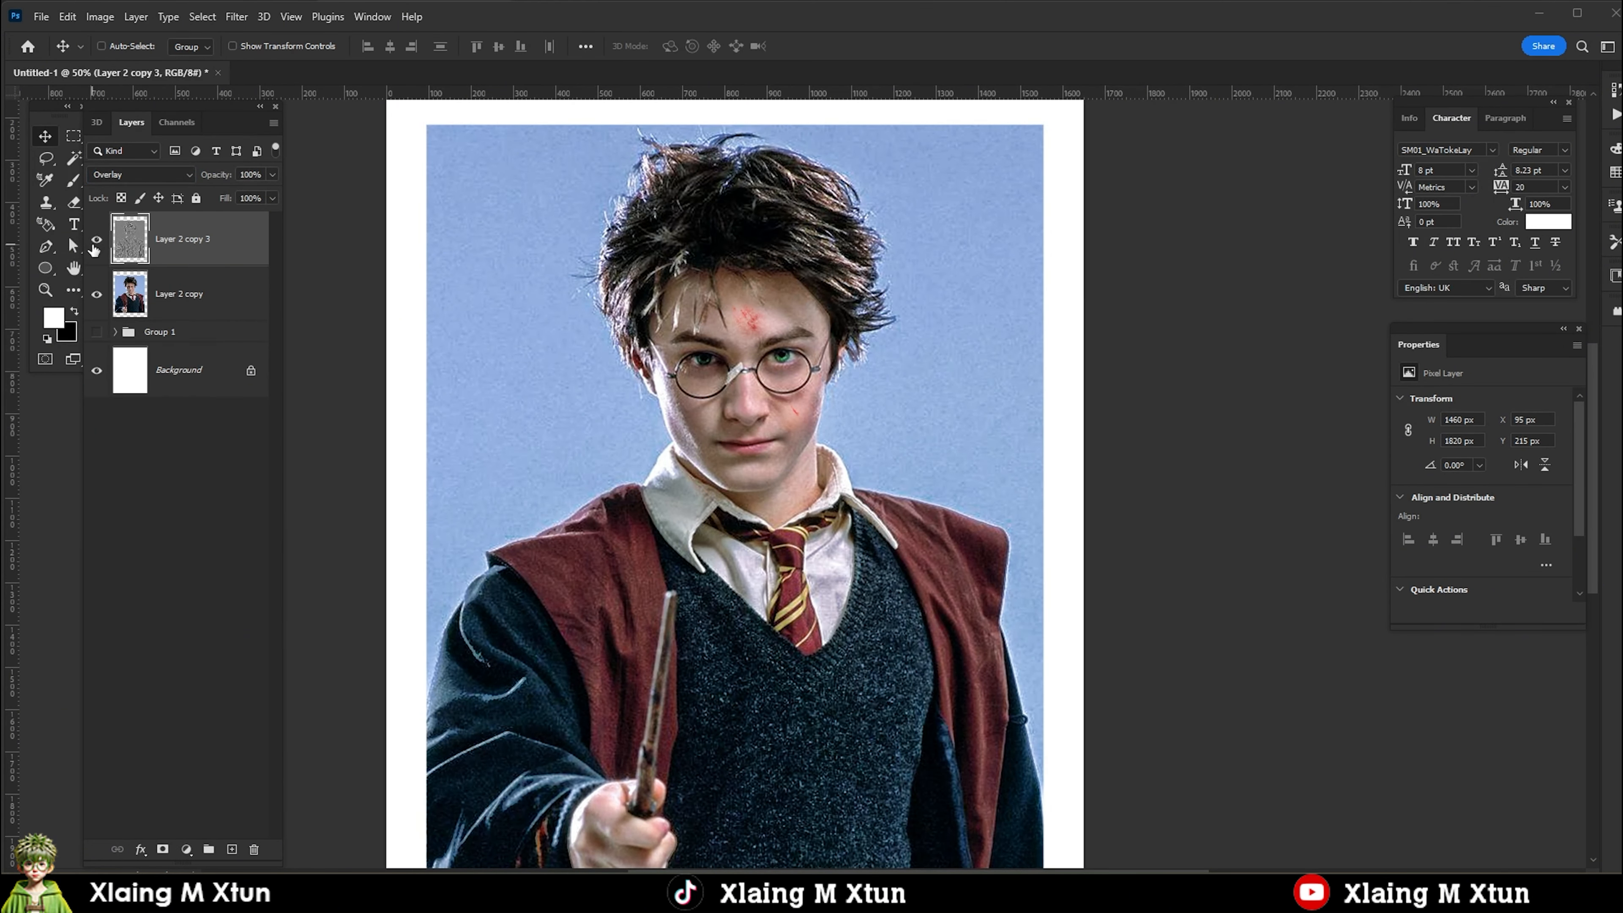
{"action": "key", "text": "ctrl+minus"}
{"action": "key", "text": "ctrl+plus"}
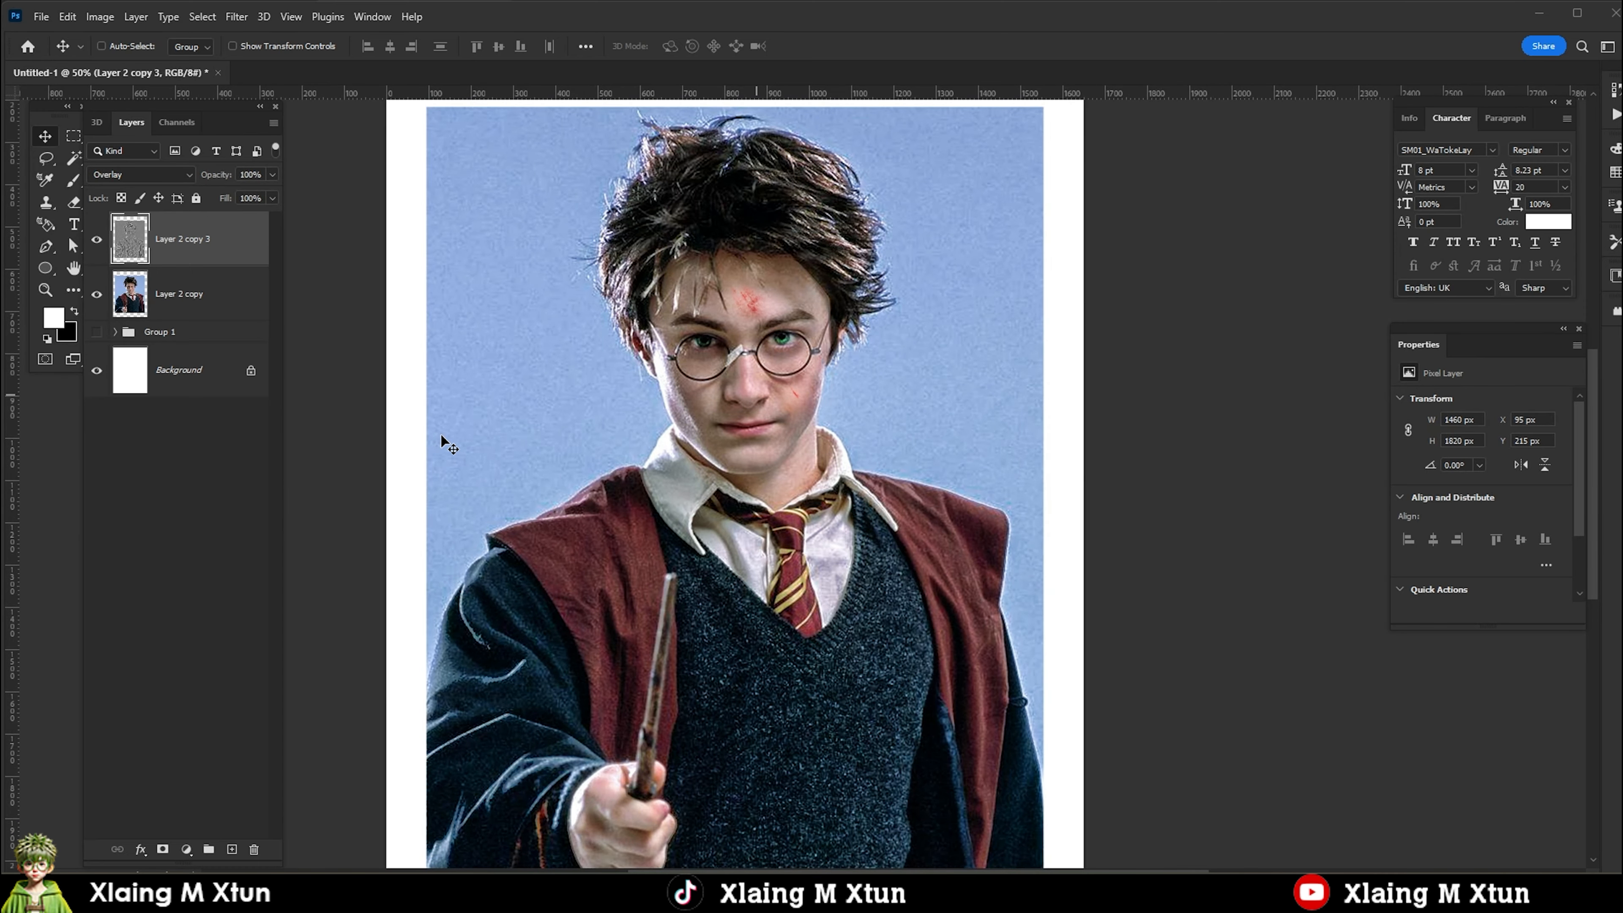
Add a desaturated duplicate of Layer 2 copy directly above it and set its blend mode to Multiply.
{"action": "left_click", "coordinate": [204, 300]}
{"action": "key", "text": "ctrl+j"}
{"action": "left_click", "coordinate": [99, 17]}
{"action": "mouse_move", "coordinate": [174, 66]}
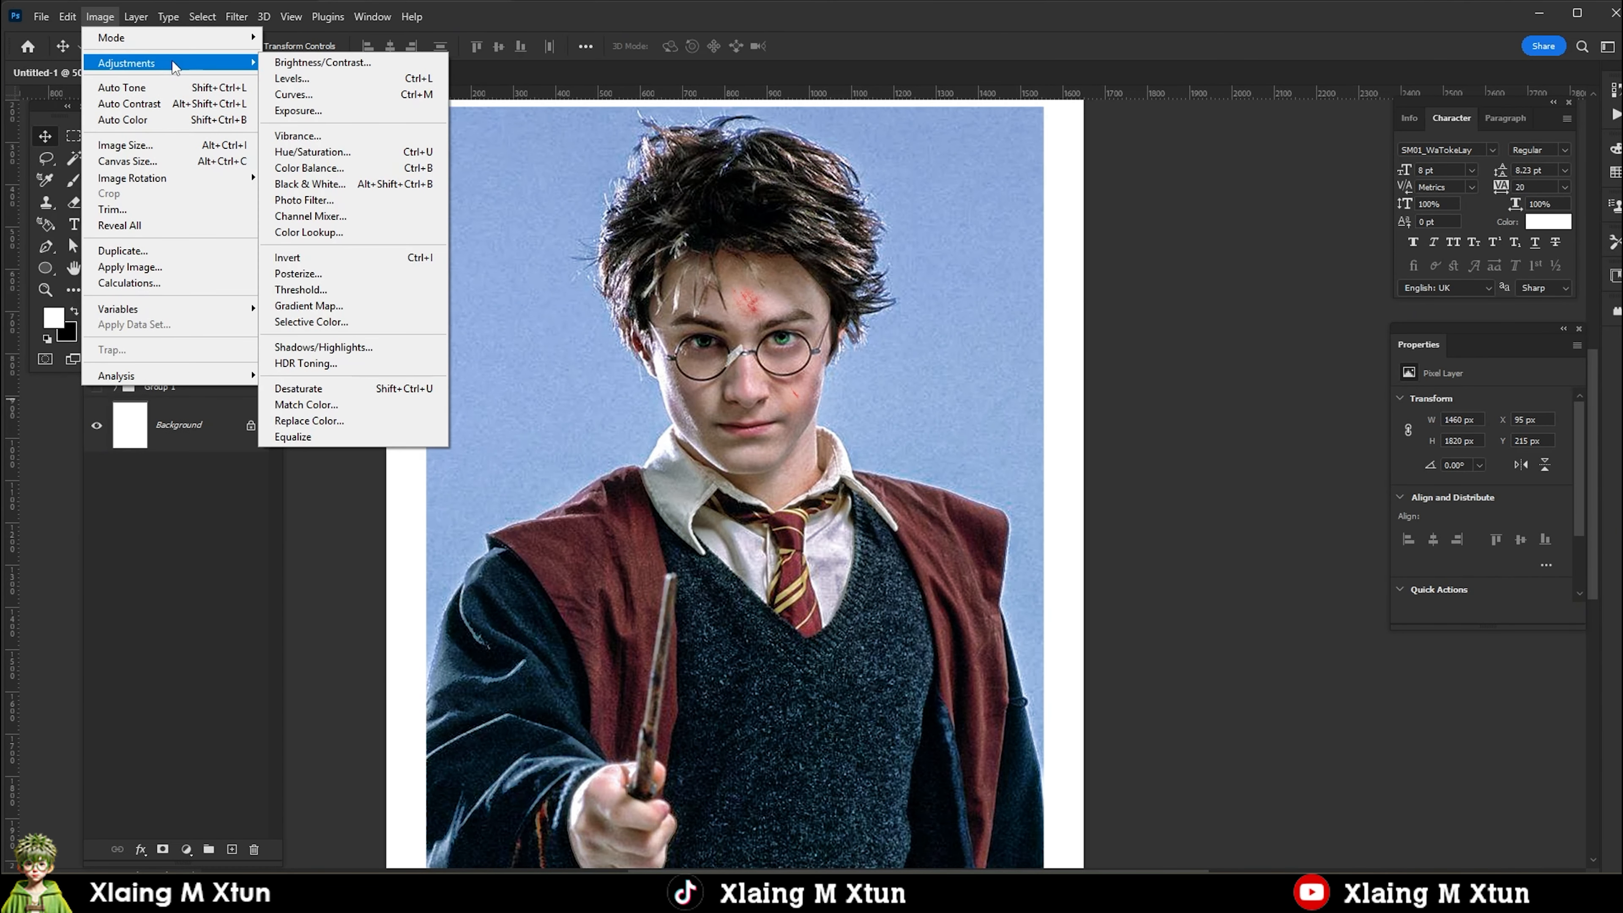
{"action": "left_click", "coordinate": [298, 388]}
{"action": "left_click", "coordinate": [141, 174]}
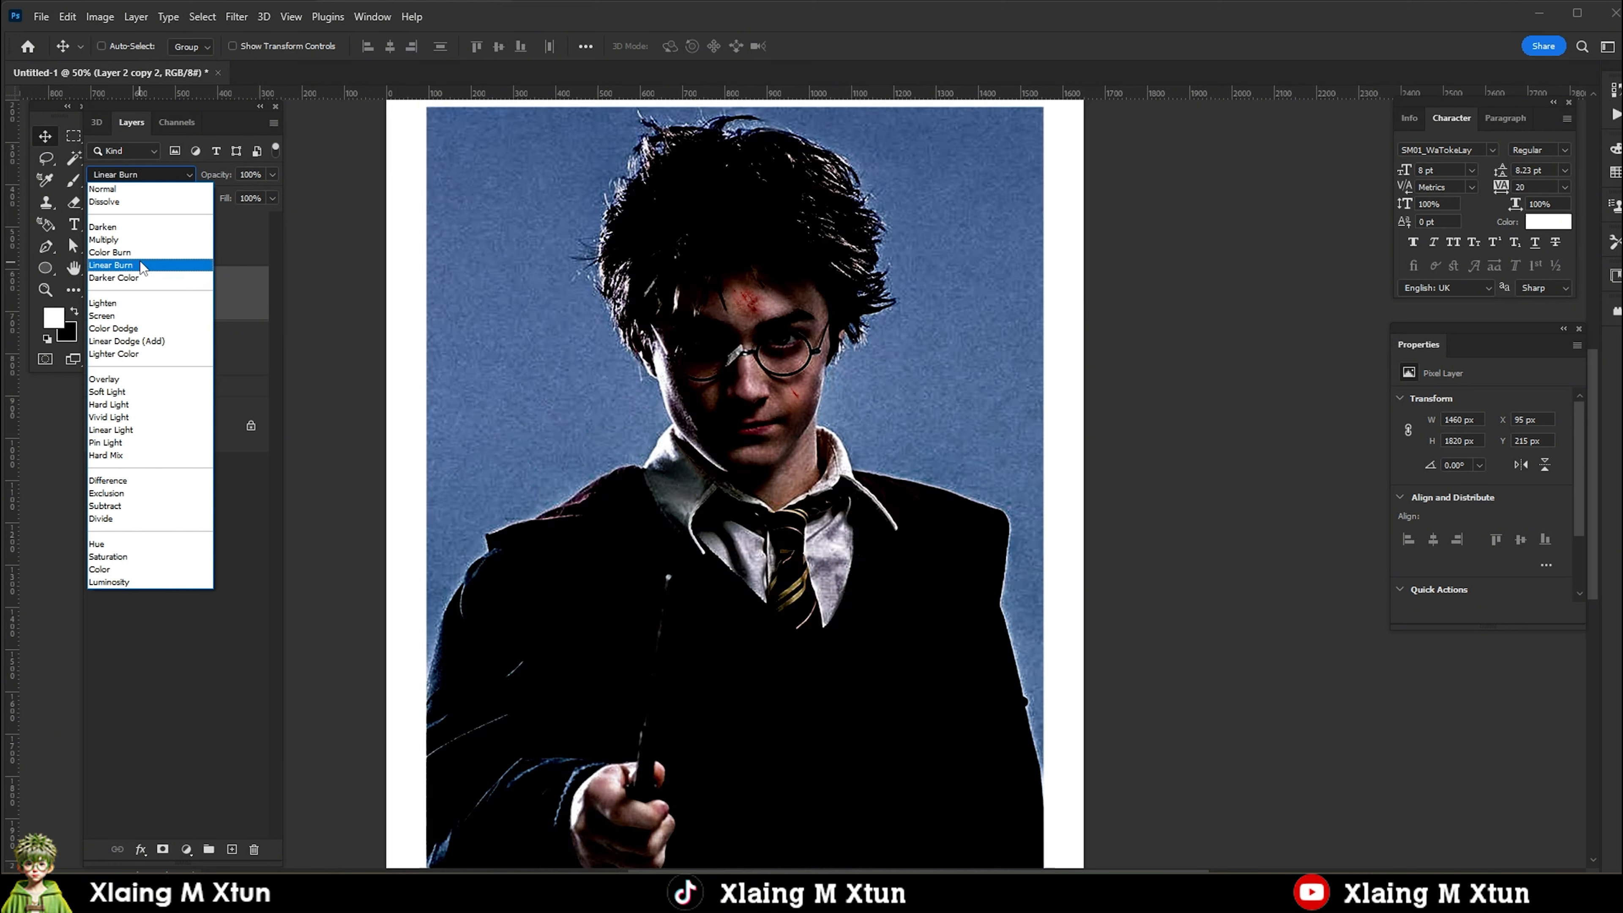
{"action": "left_click", "coordinate": [115, 263]}
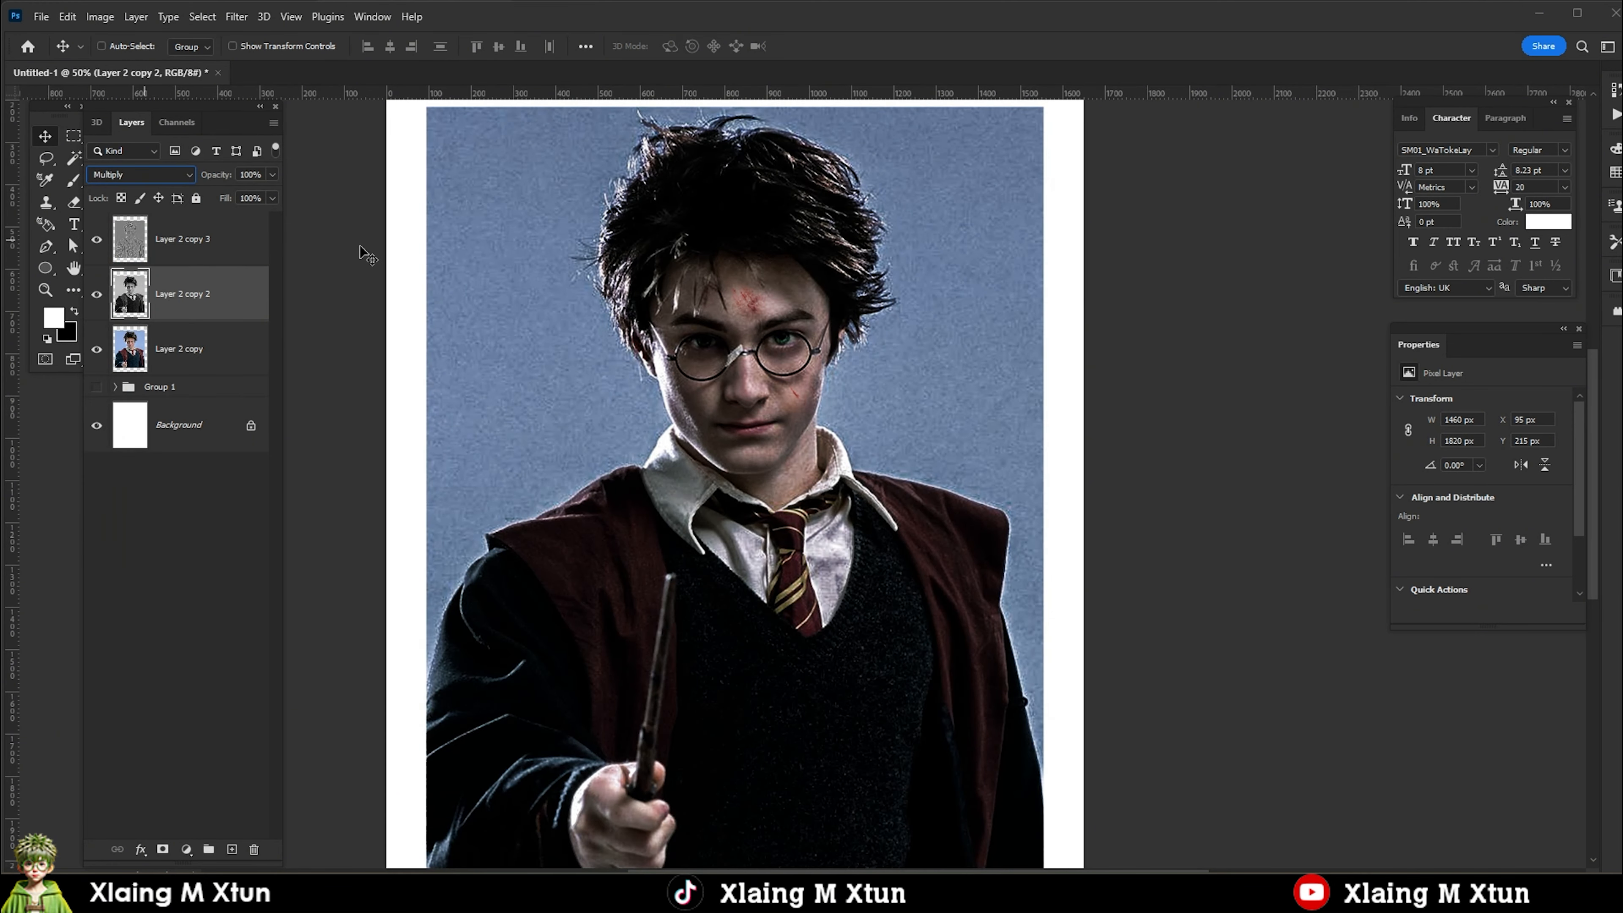
Apply Shadows/Highlights to the Multiply layer with a shadow amount of 60%, midtone of +27 and a shadow tone of about 50%.
{"action": "left_click", "coordinate": [100, 16]}
{"action": "mouse_move", "coordinate": [160, 62]}
{"action": "left_click", "coordinate": [346, 351]}
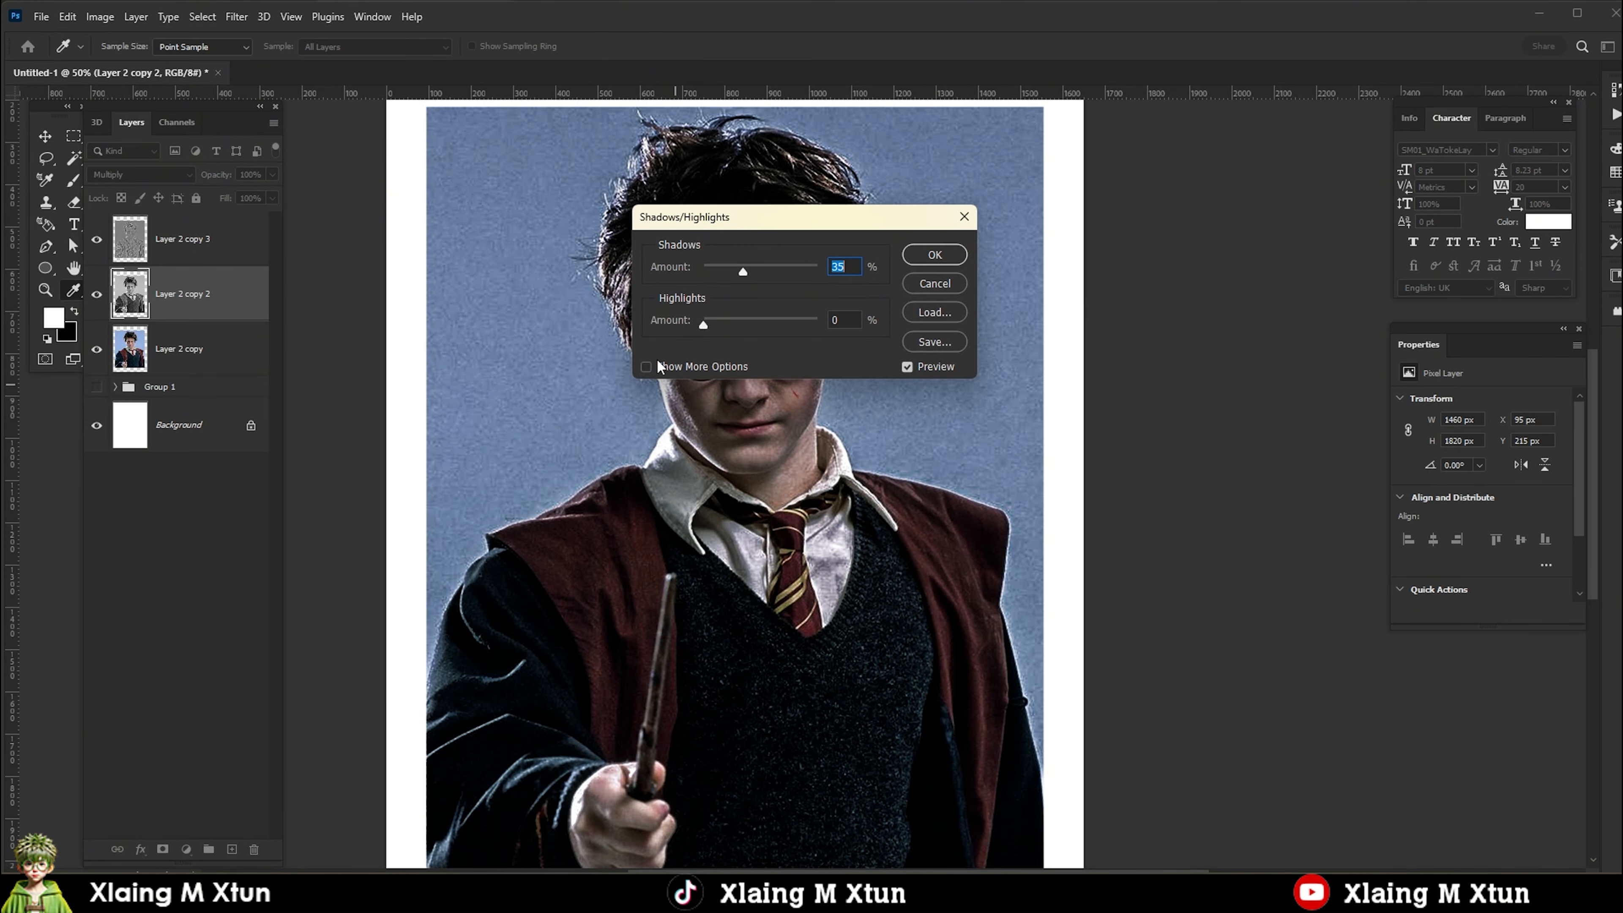
{"action": "left_click", "coordinate": [657, 359]}
{"action": "left_click_drag", "start_coordinate": [806, 217], "coordinate": [1175, 157]}
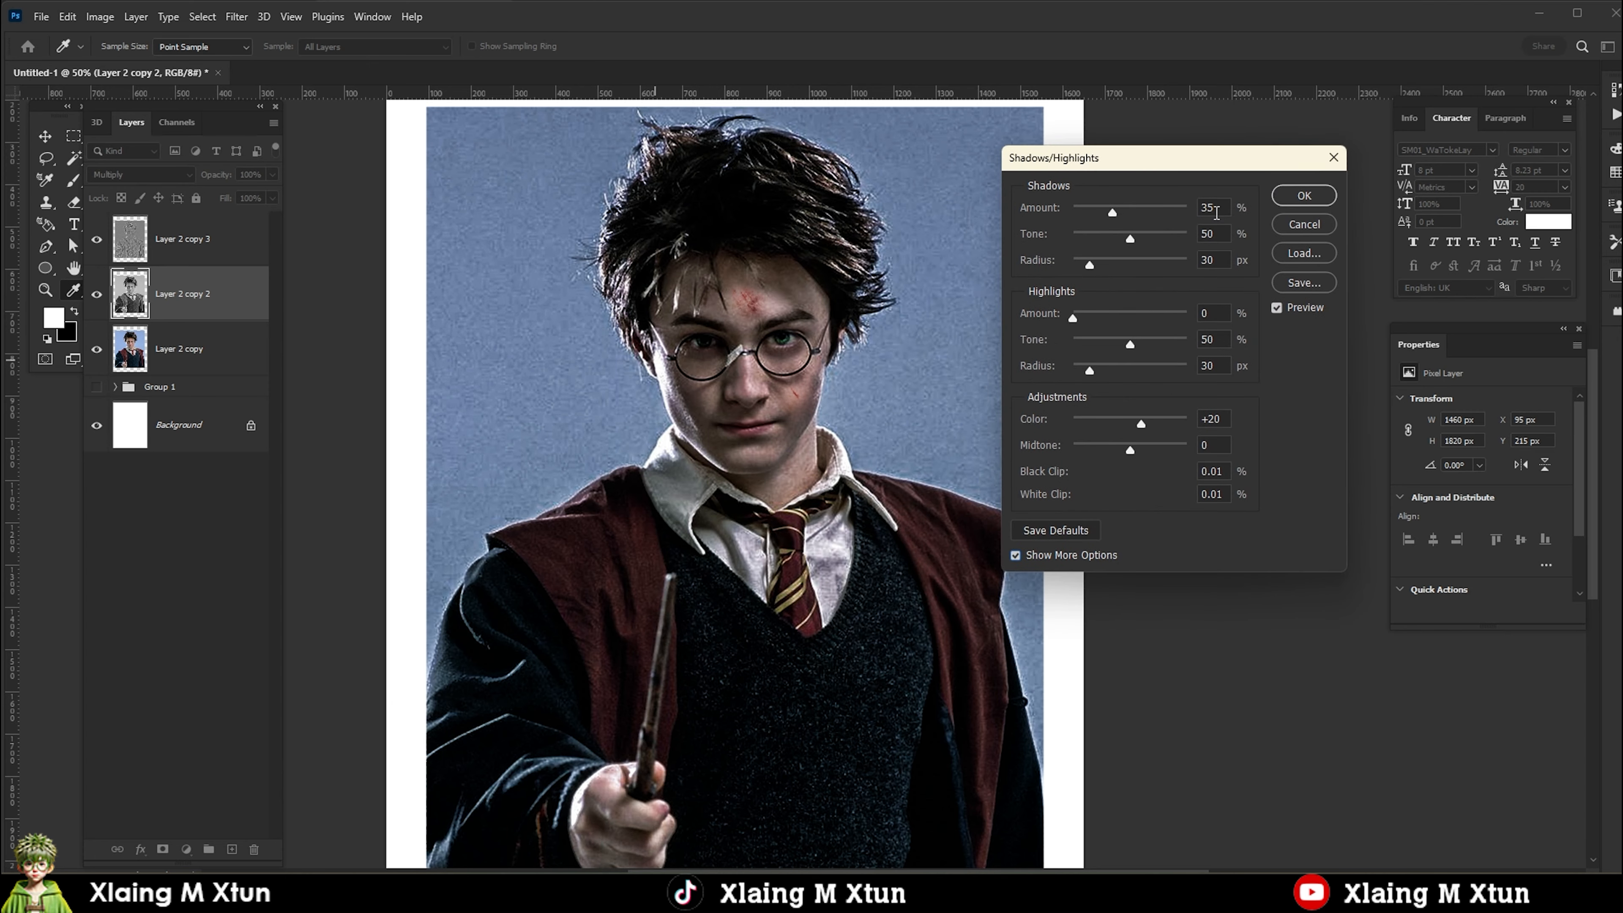
{"action": "type", "text": "56"}
{"action": "key", "text": "Tab"}
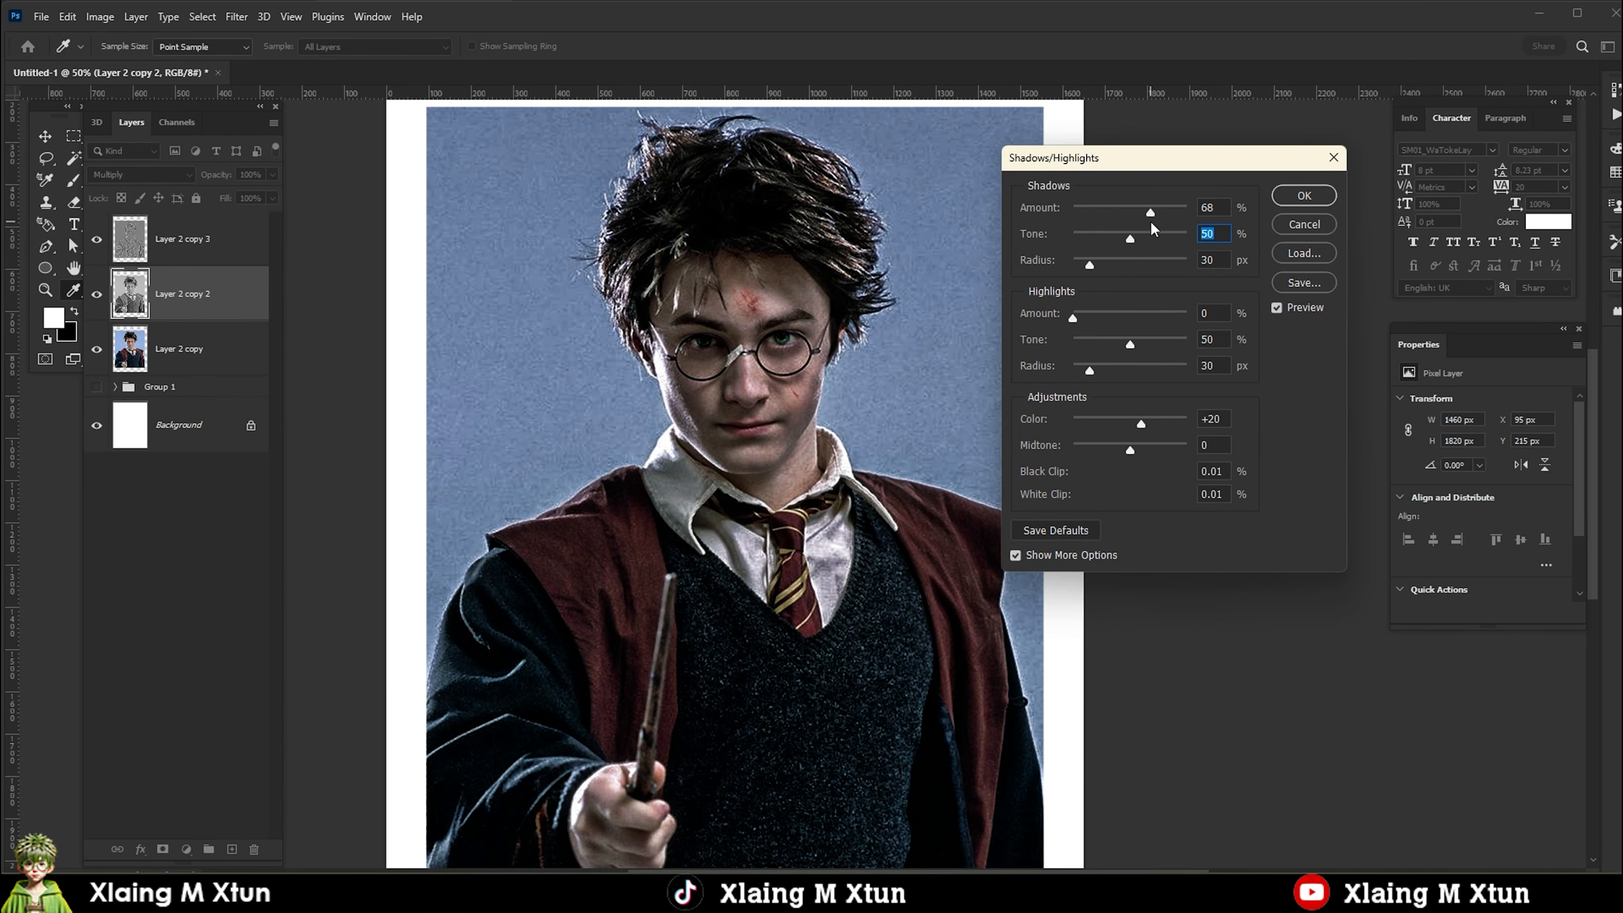
{"action": "left_click_drag", "start_coordinate": [1150, 214], "coordinate": [1140, 241]}
{"action": "mouse_move", "coordinate": [1127, 445]}
{"action": "left_mouse_down"}
{"action": "mouse_move", "coordinate": [1169, 446]}
{"action": "mouse_move", "coordinate": [1145, 440]}
{"action": "left_mouse_up"}
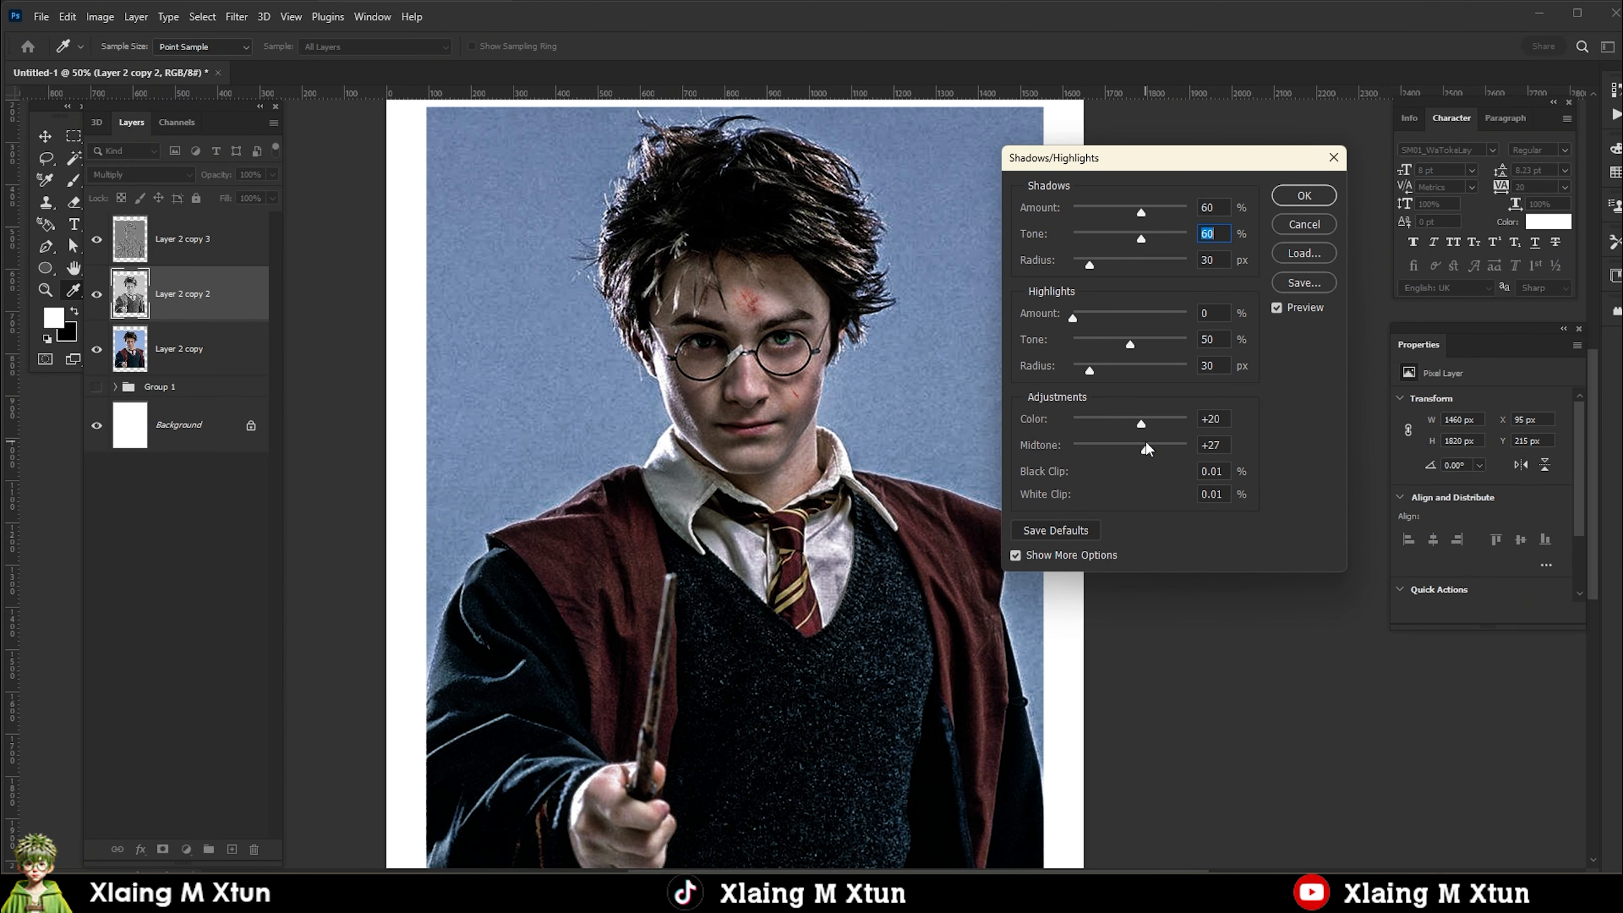
{"action": "mouse_move", "coordinate": [1141, 238]}
{"action": "left_mouse_down"}
{"action": "mouse_move", "coordinate": [1157, 240]}
{"action": "mouse_move", "coordinate": [1132, 240]}
{"action": "left_mouse_up"}
{"action": "left_click", "coordinate": [1304, 195]}
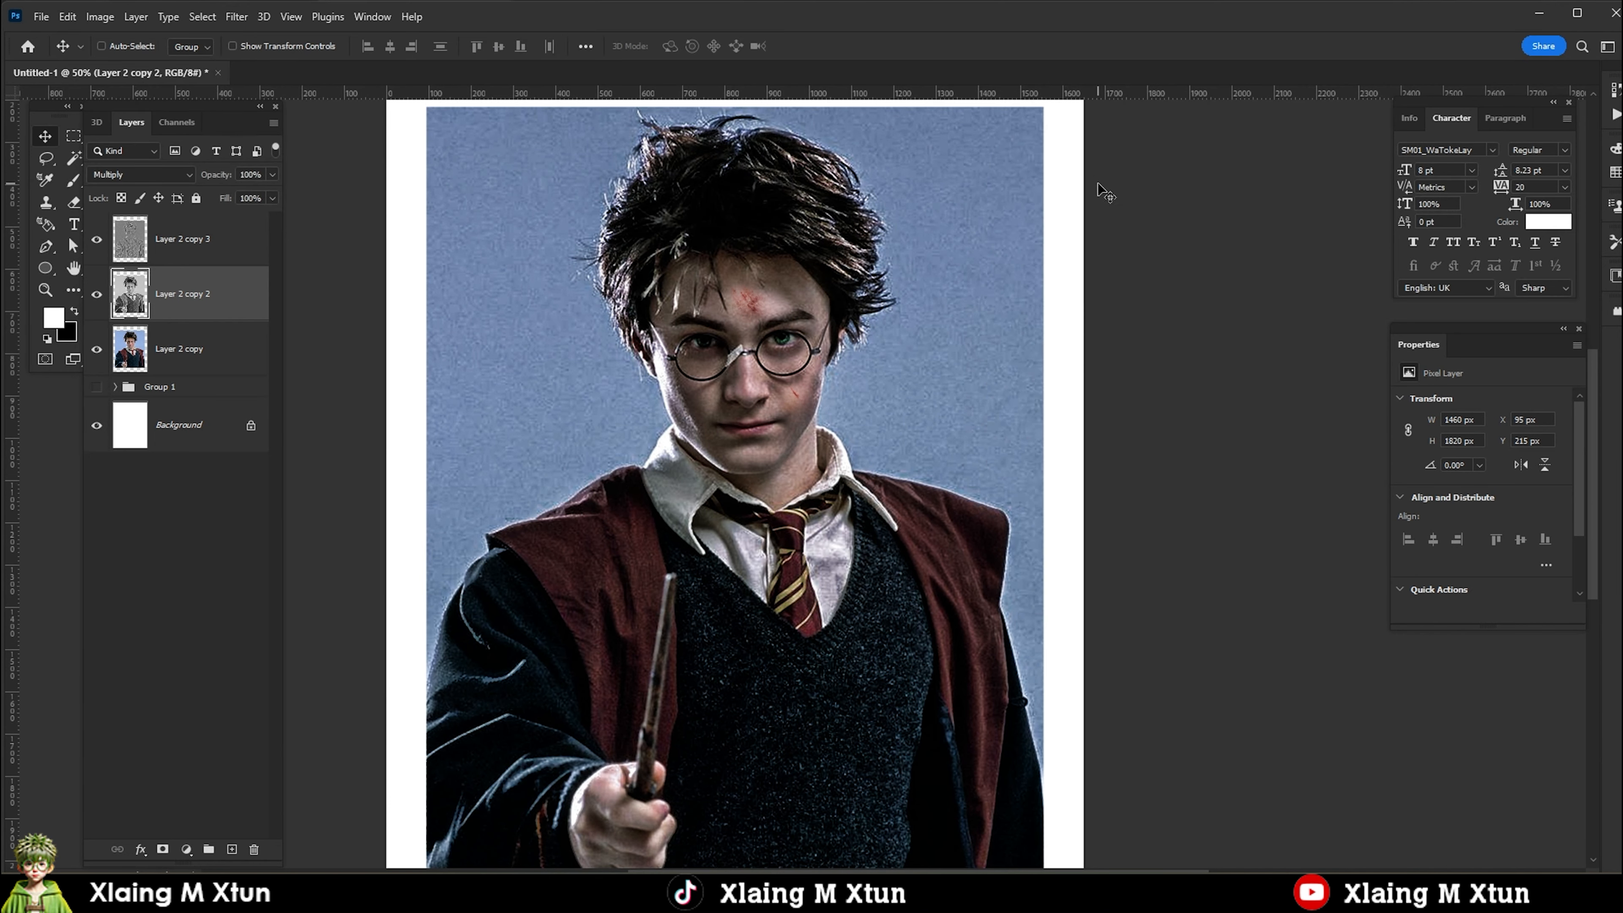
Add a white Color Fill layer with a black mask above all layers for brightening the eyes, blended with Overlay.
{"action": "left_click", "coordinate": [192, 241]}
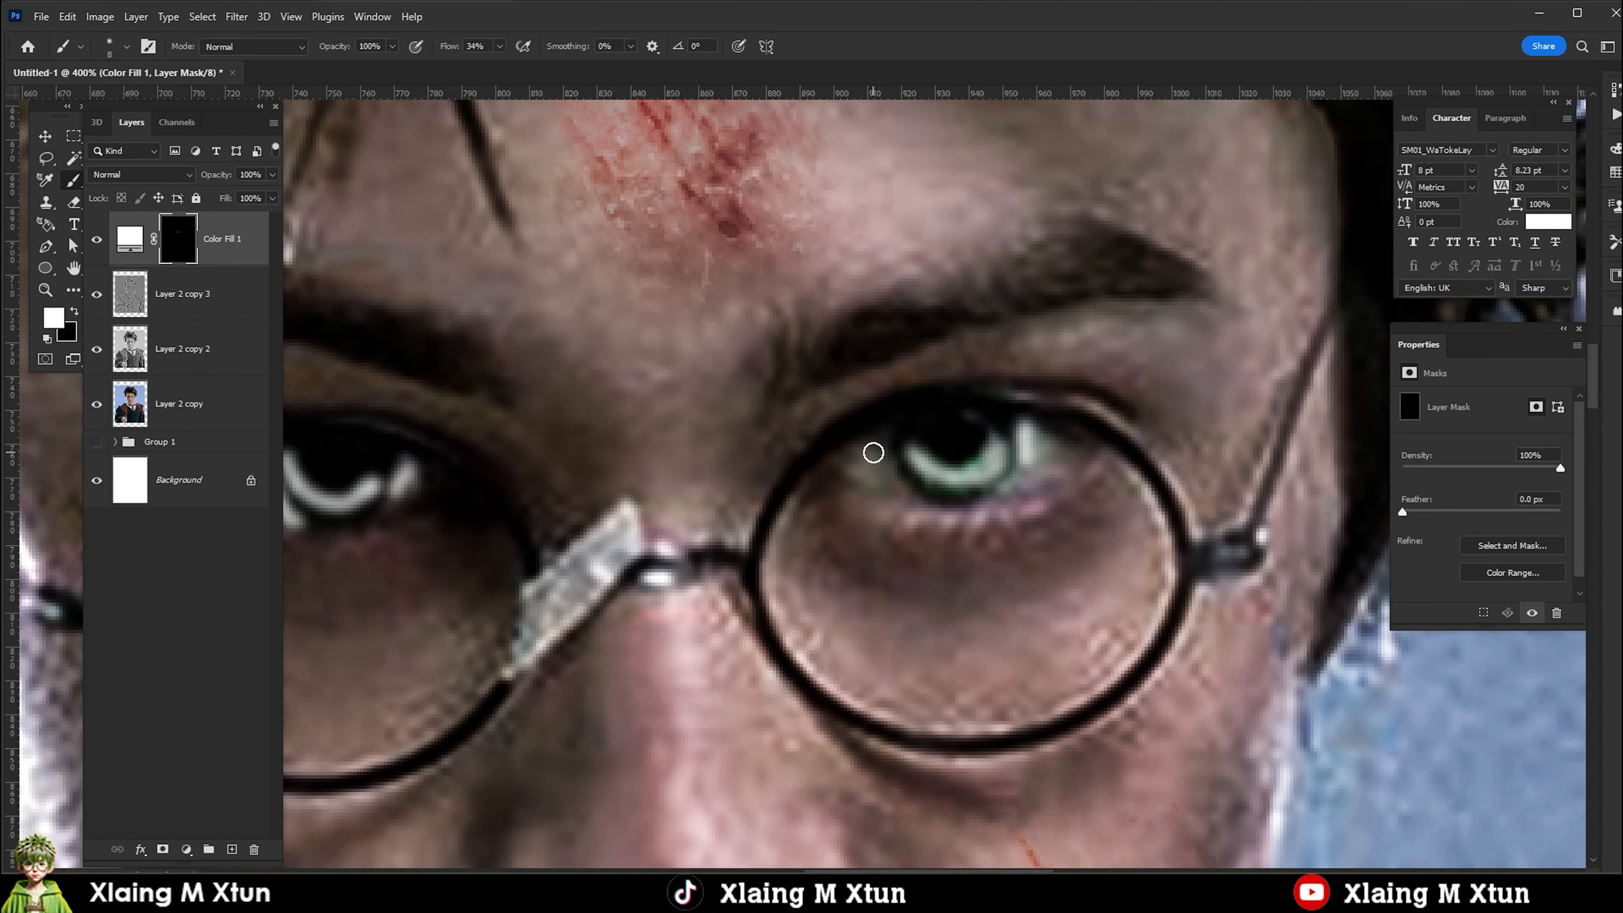
{"action": "left_click", "coordinate": [141, 174]}
{"action": "left_click", "coordinate": [127, 367]}
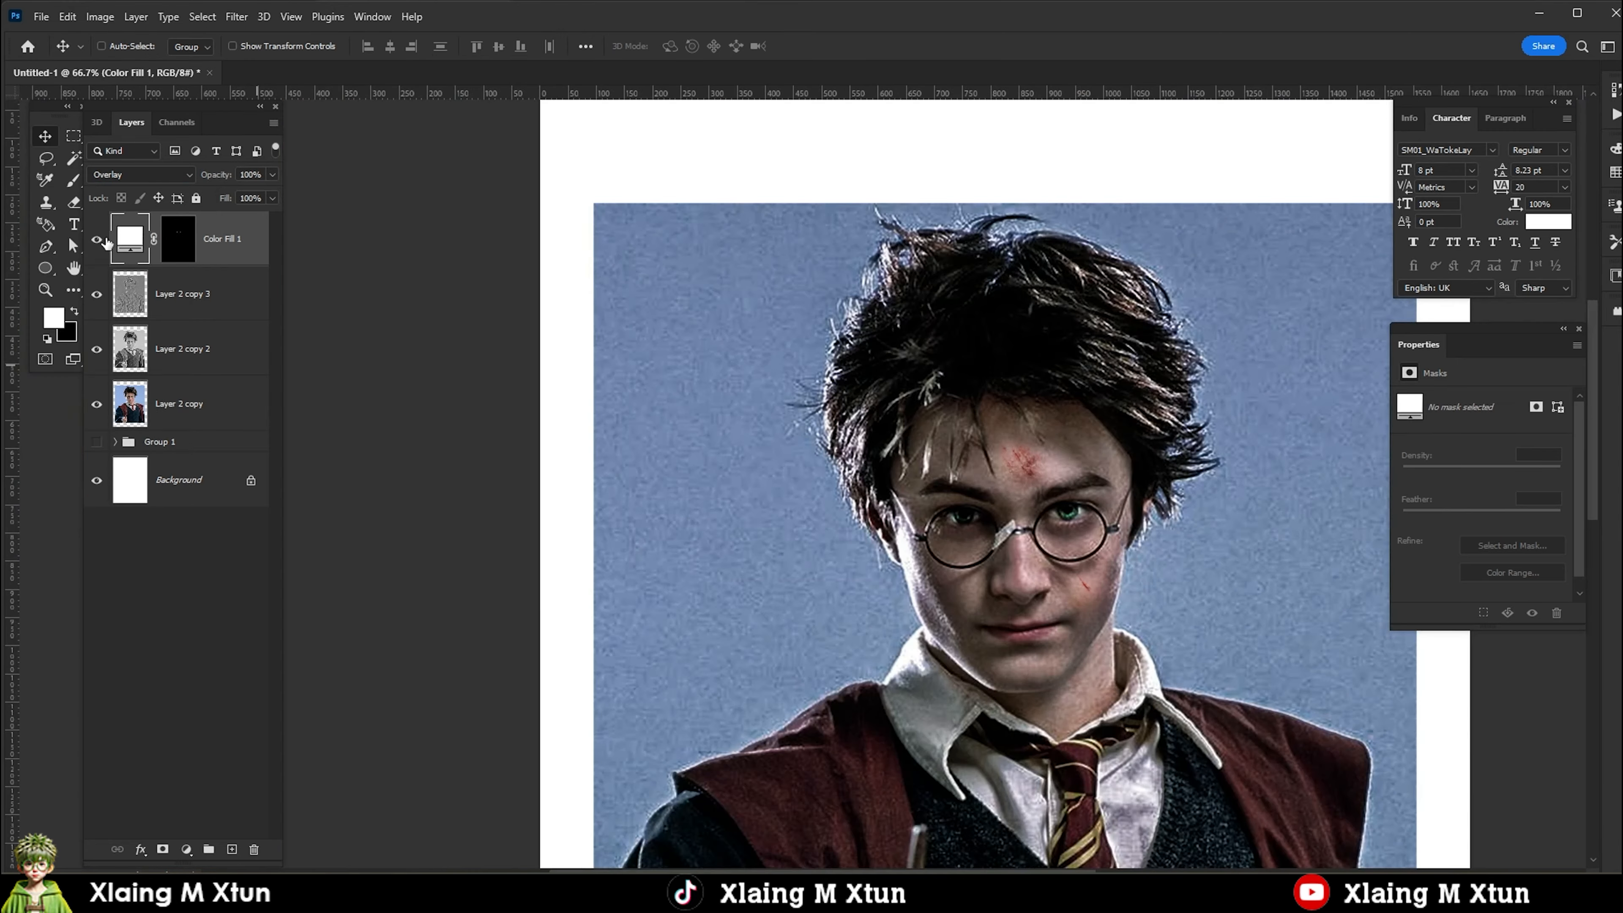
Add a Color Lookup adjustment above all layers using the Fuji ETERNA 250D 3DLUT.
{"action": "scroll", "coordinate": [711, 449], "scroll_direction": "down", "scroll_amount": 4}
{"action": "left_click", "coordinate": [186, 849]}
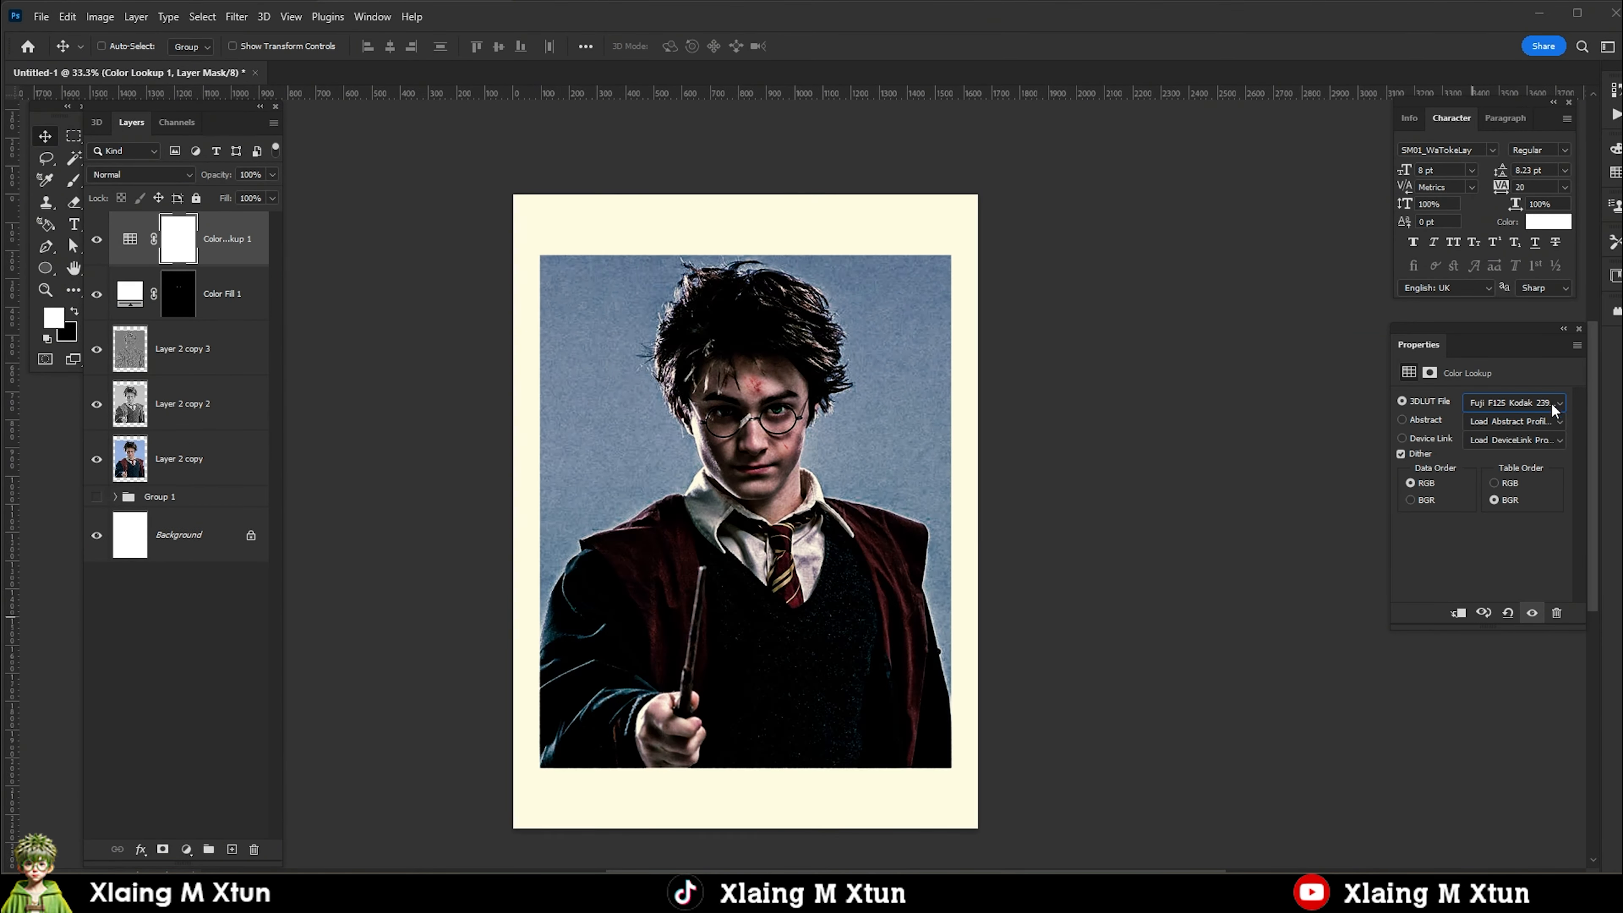
{"action": "key", "text": "Down"}
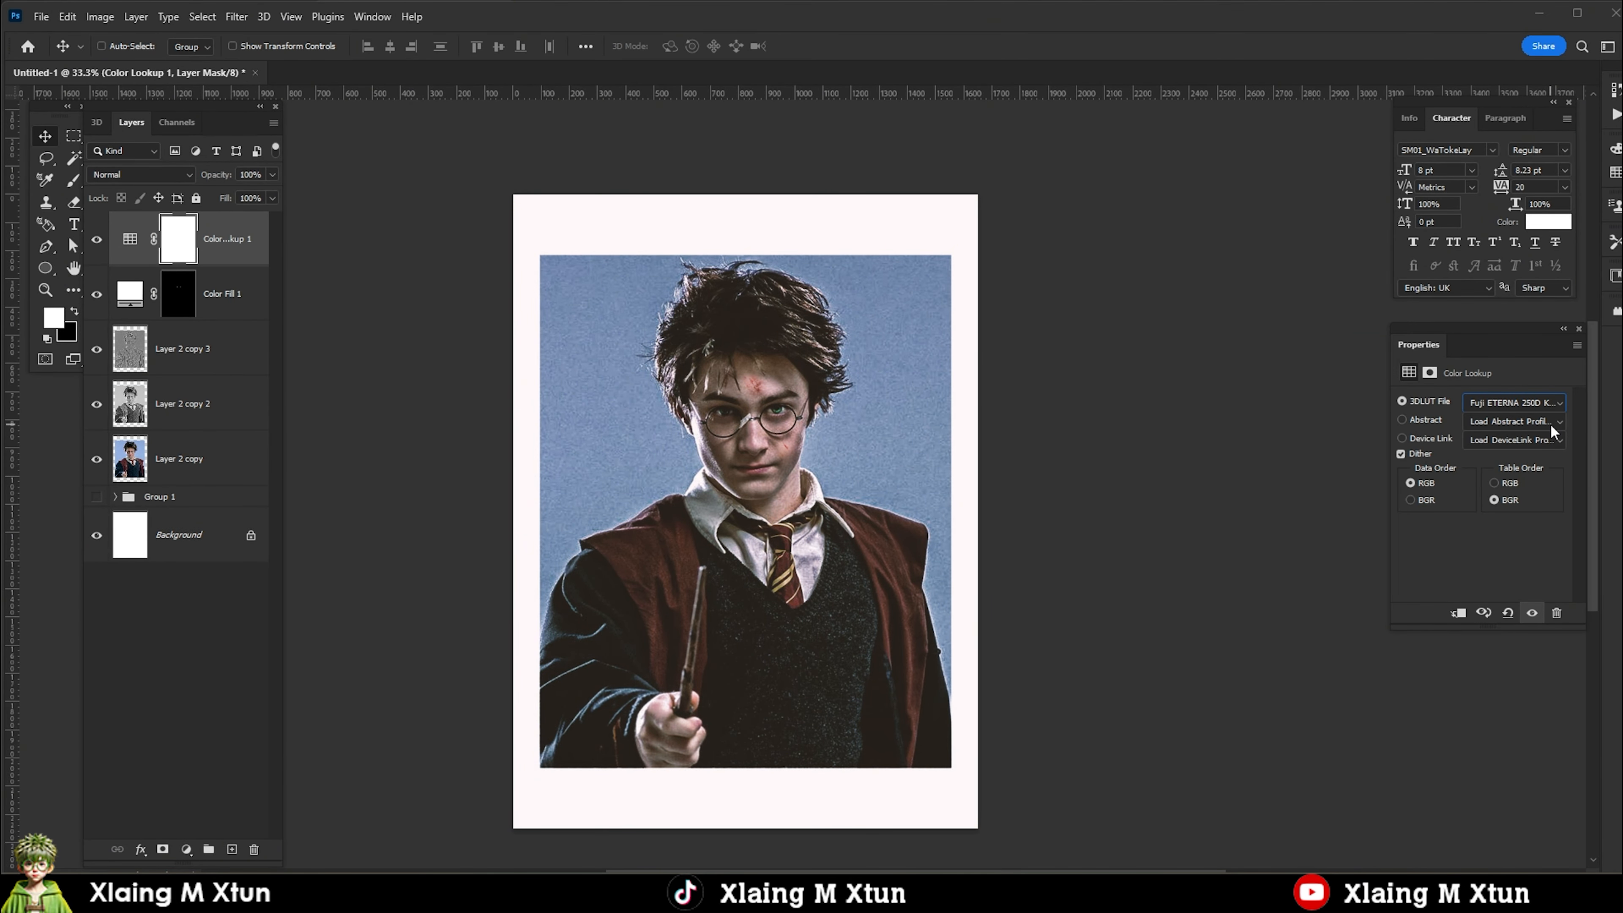
{"action": "scroll", "coordinate": [734, 358], "scroll_direction": "up", "scroll_amount": 2}
{"action": "scroll", "coordinate": [788, 333], "scroll_direction": "down", "scroll_amount": 3}
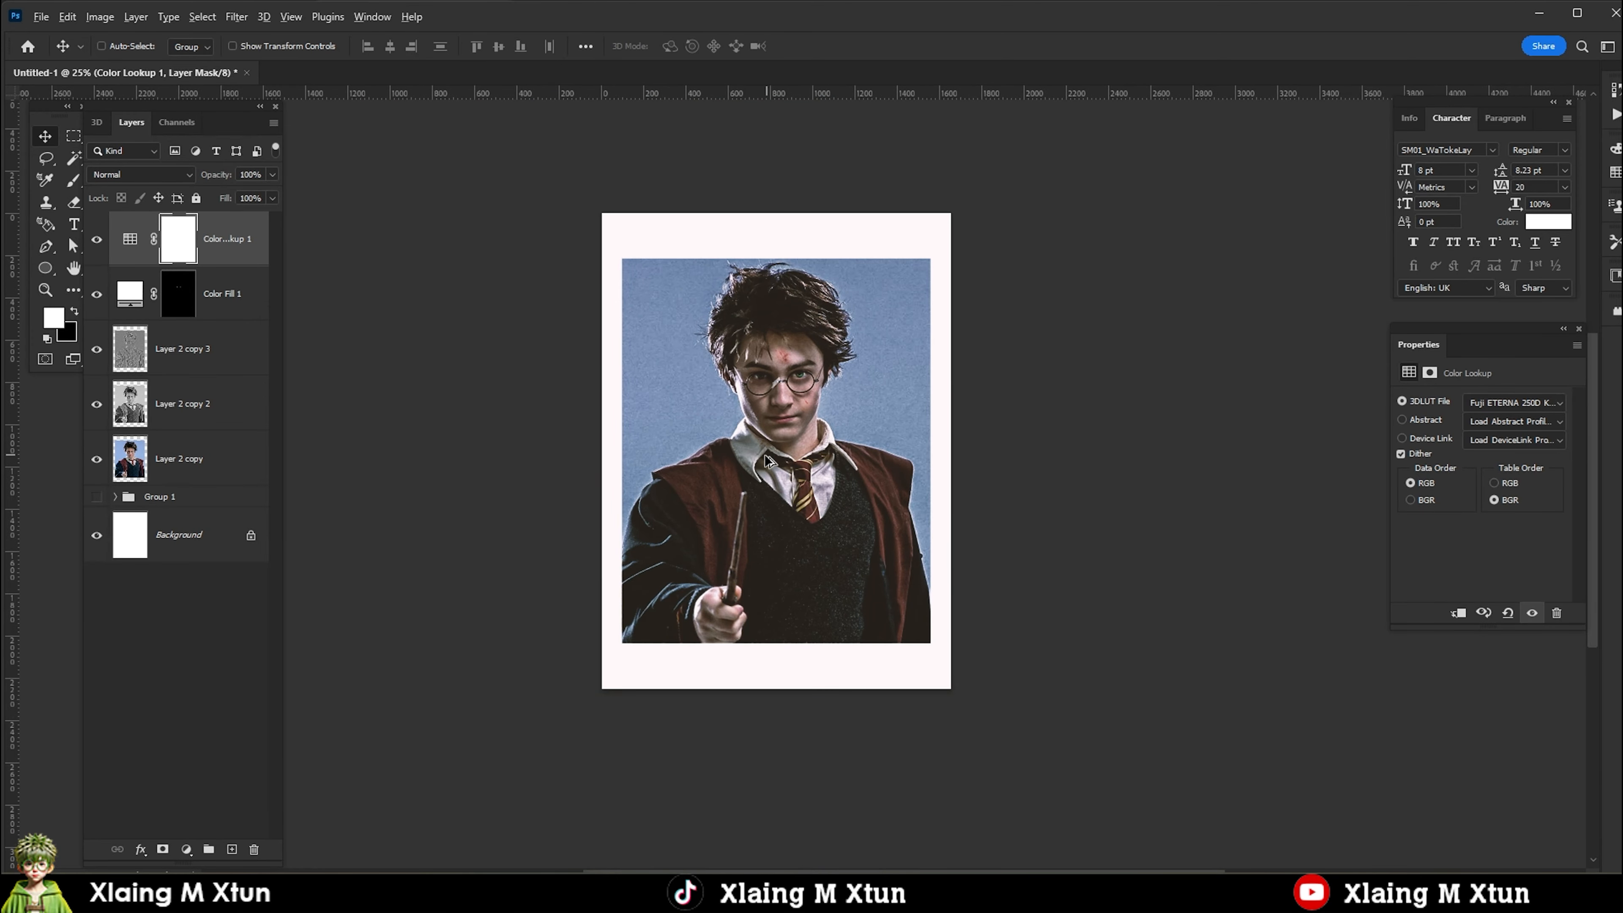
Brighten the eyes further by painting white on the Color Fill 1 mask, and reduce that layer's opacity to about 78%.
{"action": "scroll", "coordinate": [756, 384], "scroll_direction": "up", "scroll_amount": 3}
{"action": "left_click", "coordinate": [180, 313]}
{"action": "key", "text": "b"}
{"action": "scroll", "coordinate": [776, 392], "scroll_direction": "up", "scroll_amount": 5}
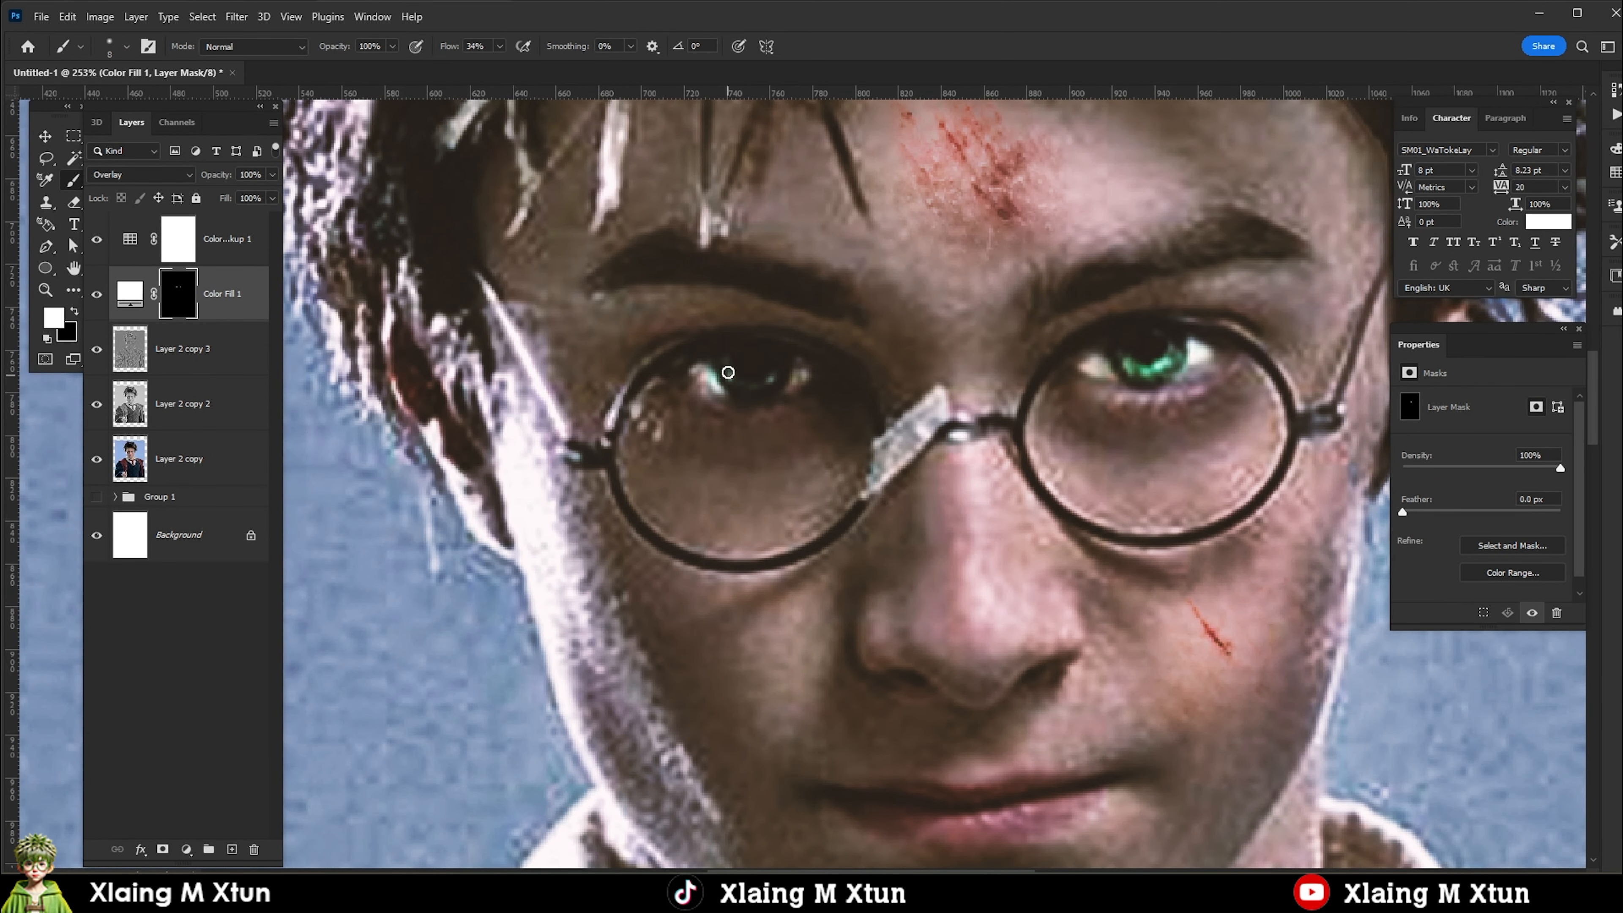
{"action": "scroll", "coordinate": [796, 419], "scroll_direction": "down", "scroll_amount": 5}
{"action": "key", "text": "v"}
{"action": "scroll", "coordinate": [841, 455], "scroll_direction": "down", "scroll_amount": 1}
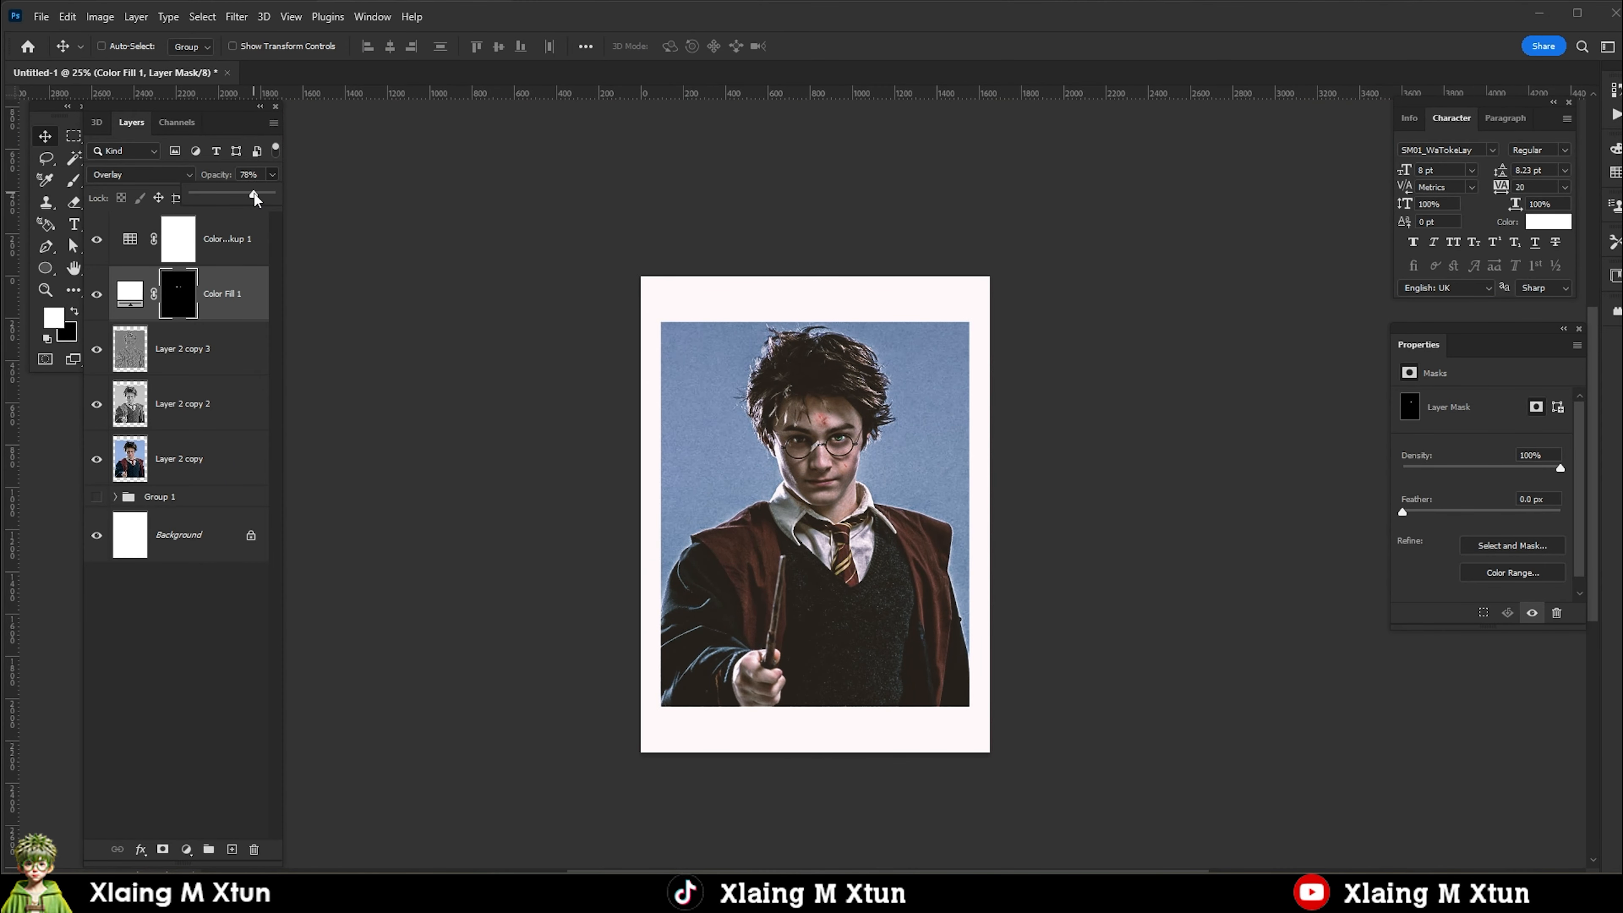
{"action": "scroll", "coordinate": [904, 563], "scroll_direction": "down", "scroll_amount": 2}
{"action": "scroll", "coordinate": [845, 480], "scroll_direction": "up", "scroll_amount": 3}
Group the layers from the Color Lookup down to Layer 2 copy and create a merged copy above the group.
{"action": "left_click", "coordinate": [216, 250]}
{"action": "left_click", "coordinate": [168, 461], "text": "shift"}
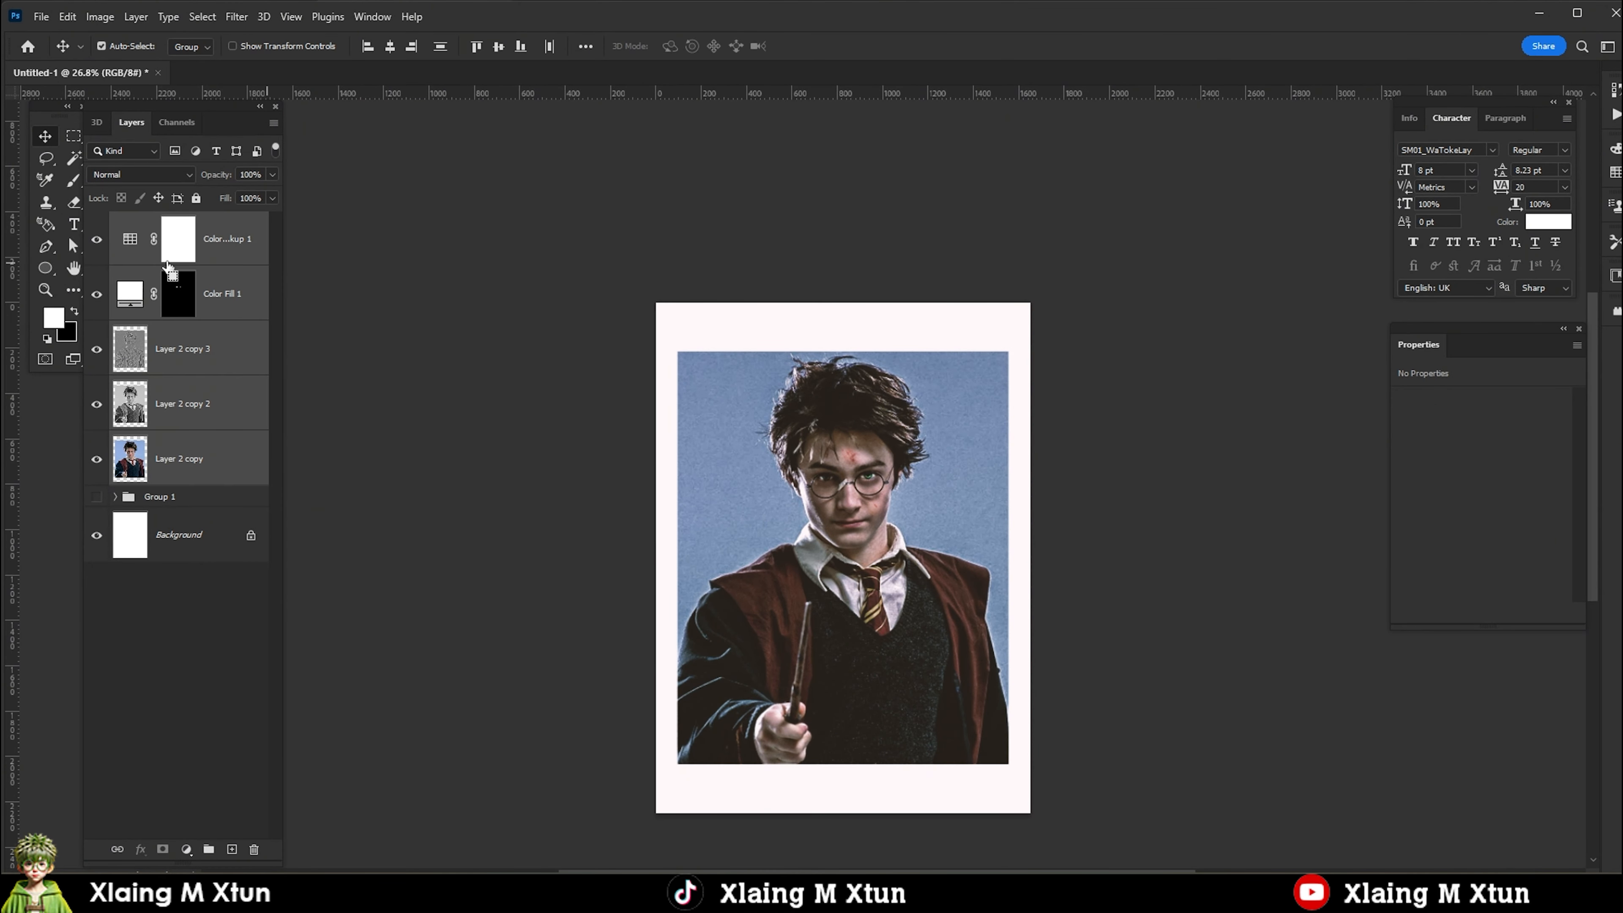
{"action": "key", "text": "ctrl+g"}
{"action": "key", "text": "ctrl+shift+alt+n"}
{"action": "left_click", "coordinate": [167, 284], "text": "ctrl"}
{"action": "key", "text": "ctrl+alt+e"}
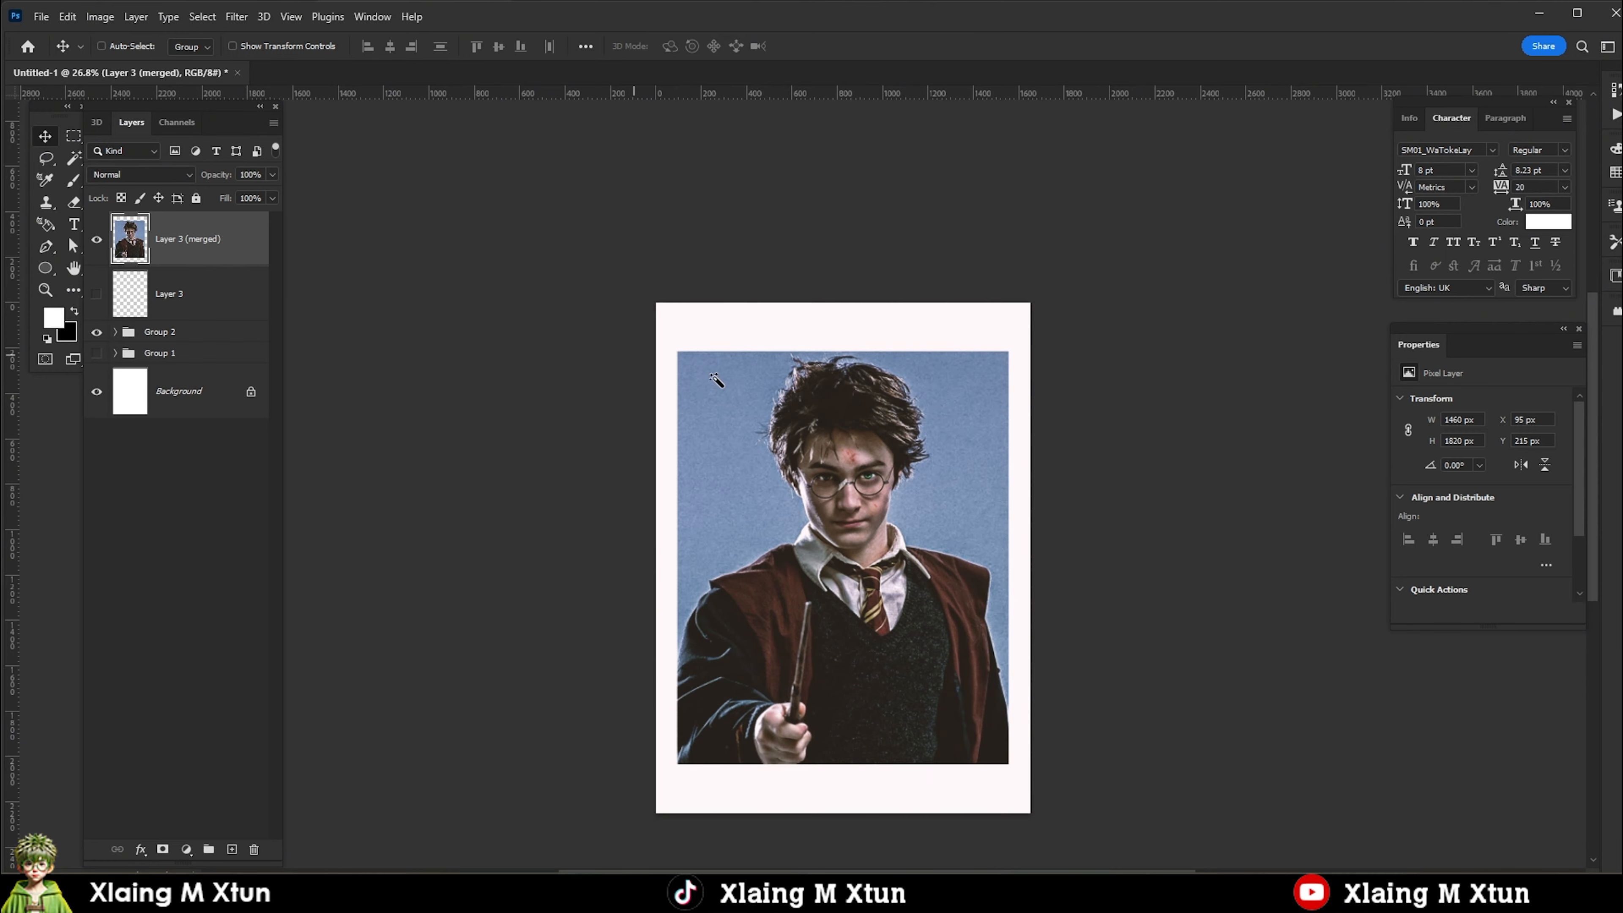
Select the boy with the Object Selection tool and mask the merged layer to his outline.
{"action": "key", "text": "shift+w"}
{"action": "left_click", "coordinate": [824, 534]}
{"action": "scroll", "coordinate": [881, 563], "scroll_direction": "up", "scroll_amount": 4}
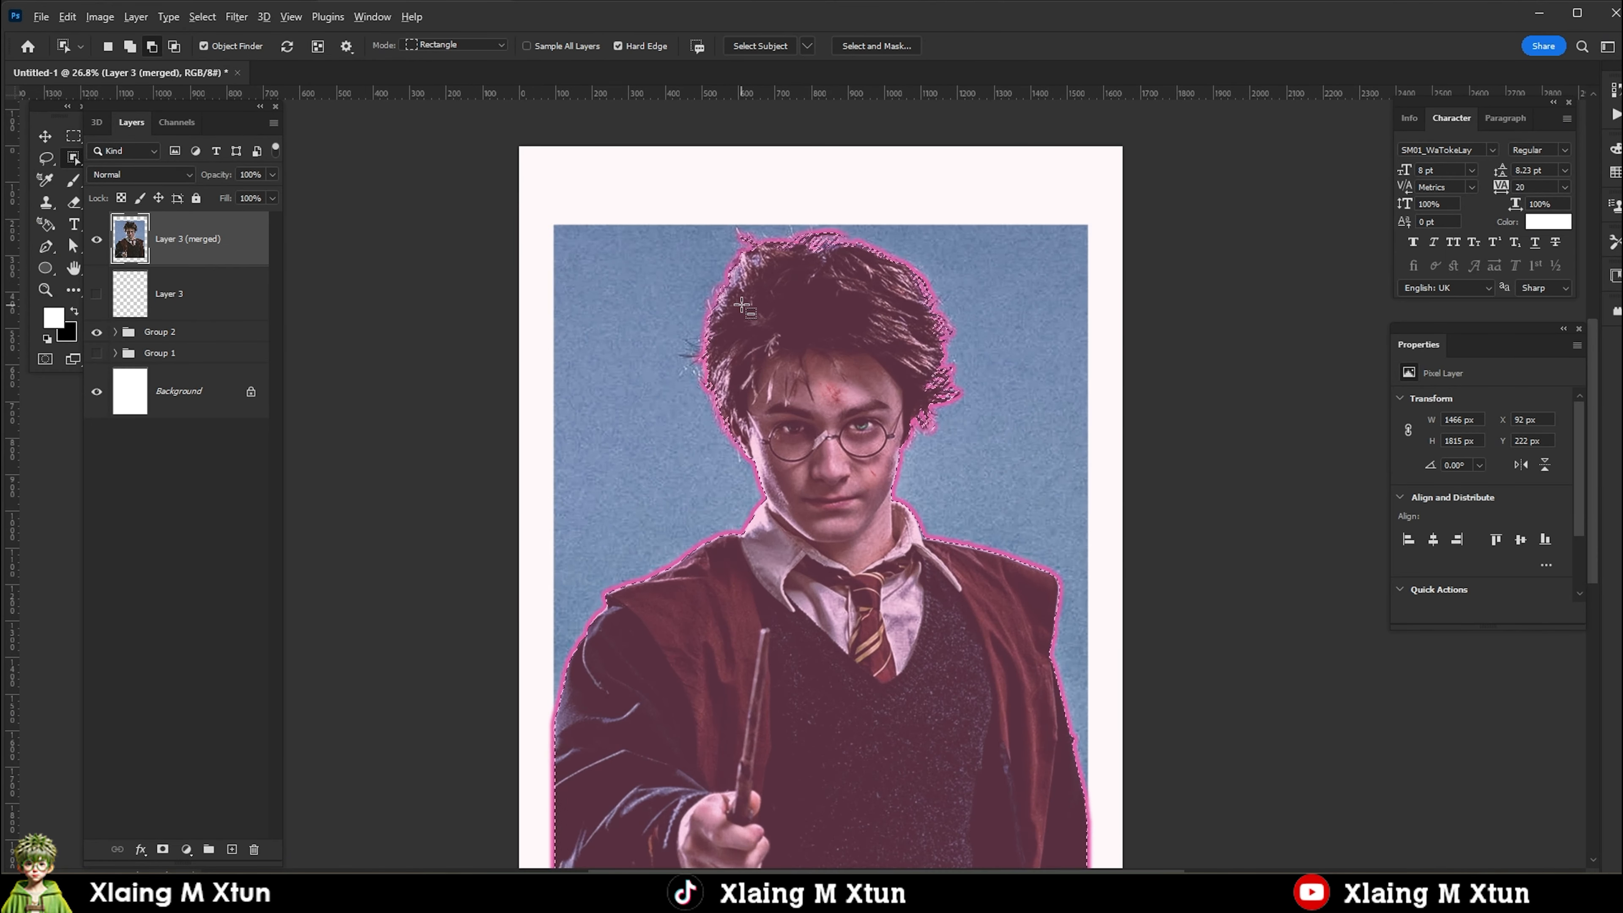
{"action": "left_click", "coordinate": [164, 851]}
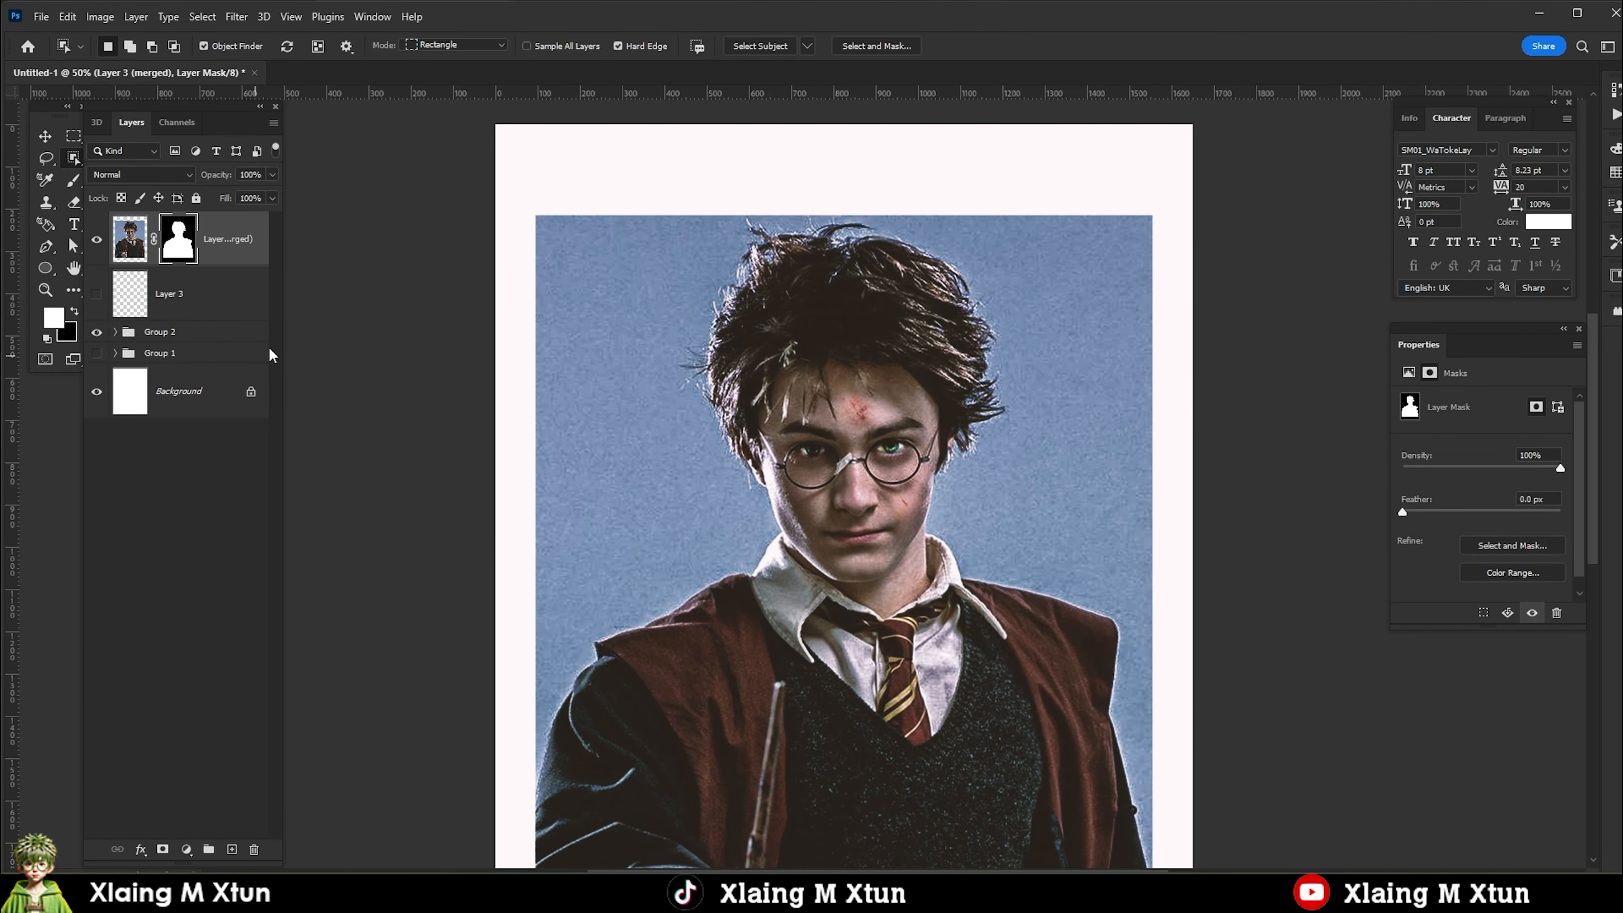
Hide Group 2 and convert the masked merged layer to a smart object.
{"action": "left_click", "coordinate": [204, 299]}
{"action": "left_click", "coordinate": [96, 333]}
{"action": "scroll", "coordinate": [328, 449], "scroll_direction": "down", "scroll_amount": 2}
{"action": "key", "text": "v"}
{"action": "left_click", "coordinate": [214, 245]}
{"action": "key", "text": "F2"}
Enlarge the cutout to about 1781 × 2212 px and position it so the figure fills the lower page.
{"action": "left_click_drag", "start_coordinate": [946, 556], "coordinate": [982, 619]}
{"action": "key", "text": "ctrl+t"}
{"action": "left_click_drag", "start_coordinate": [1045, 735], "coordinate": [1075, 773]}
{"action": "left_click_drag", "start_coordinate": [931, 551], "coordinate": [950, 505]}
{"action": "key", "text": "Return"}
{"action": "key", "text": "ctrl+0"}
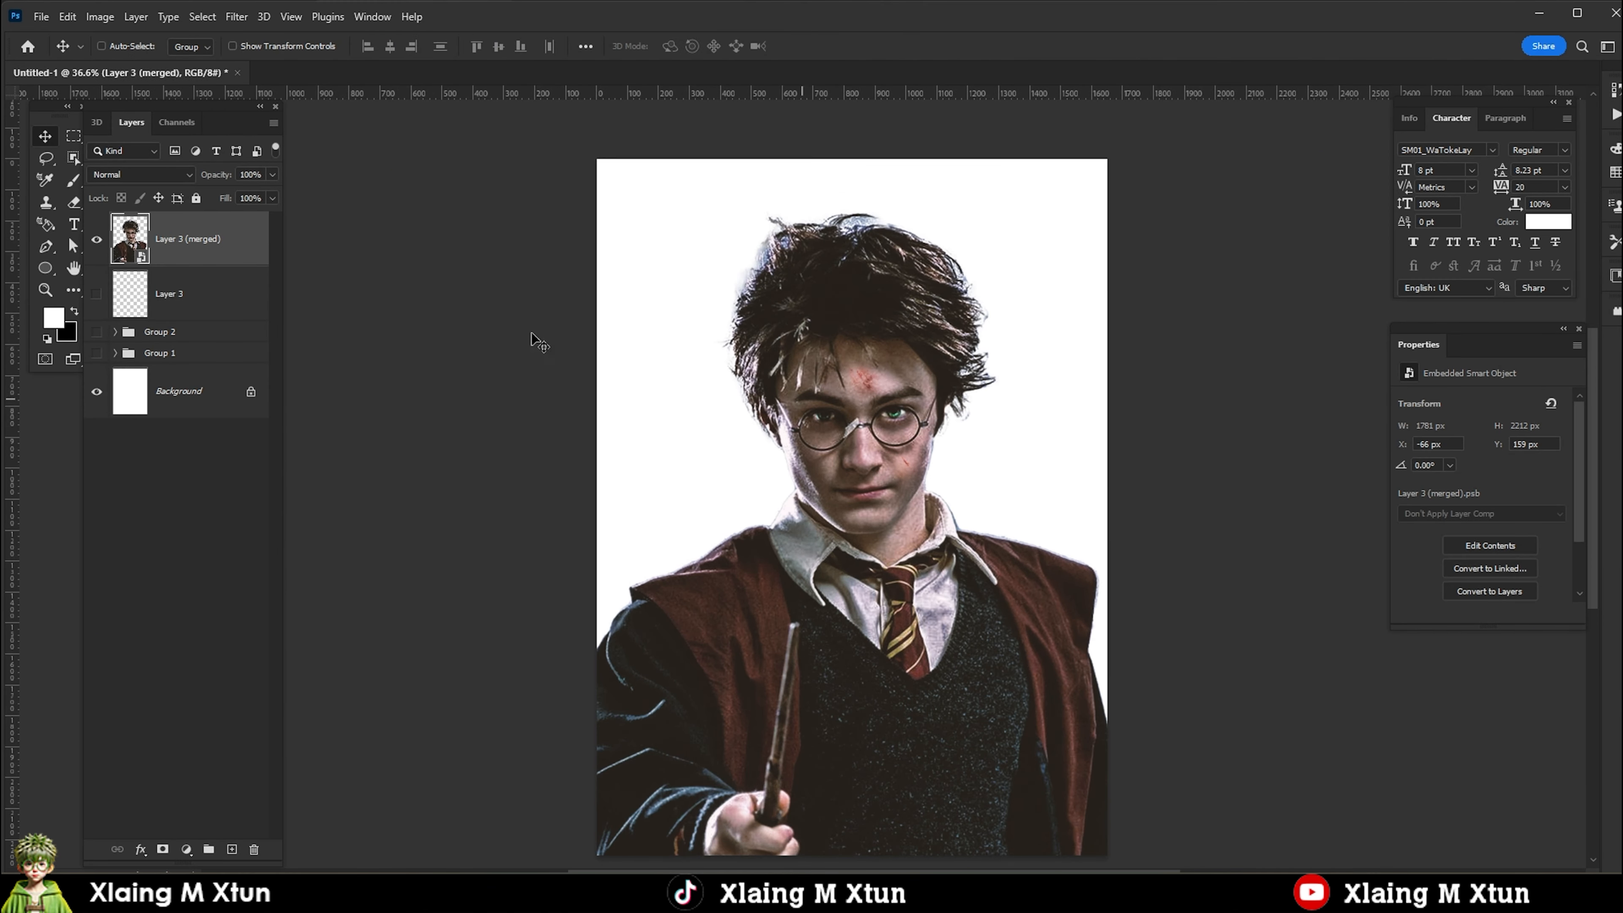
Add a Color Balance adjustment clipped to the cutout, set the midtones to +37 blue, and switch to the highlights.
{"action": "left_click", "coordinate": [187, 850]}
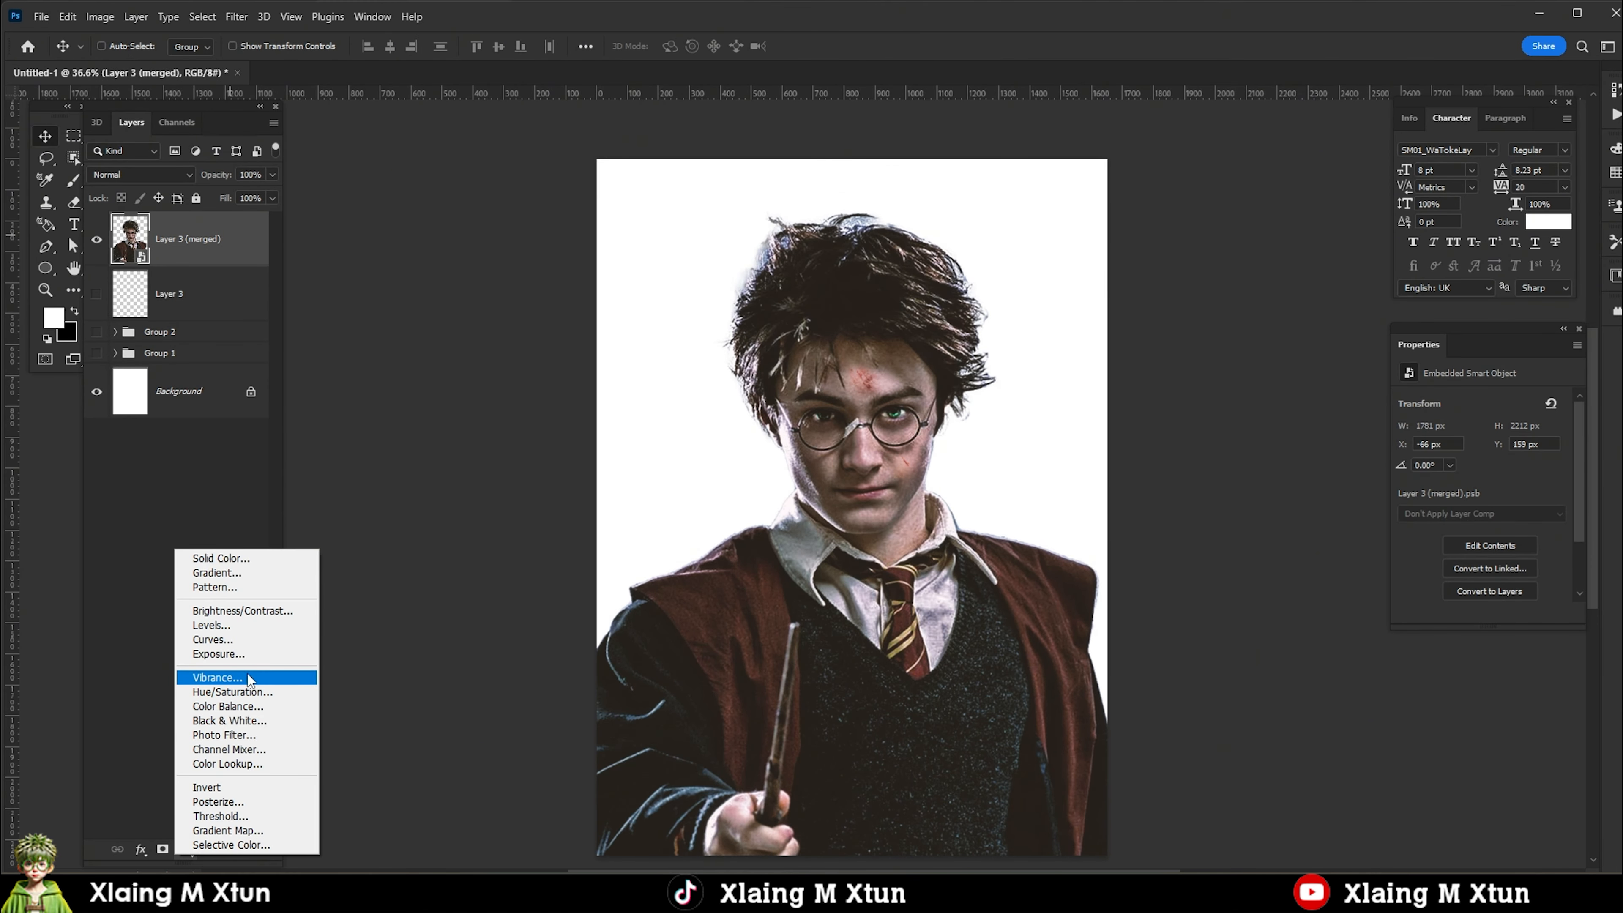
{"action": "left_click", "coordinate": [245, 706]}
{"action": "left_click_drag", "start_coordinate": [1475, 440], "coordinate": [1480, 492]}
{"action": "left_click", "coordinate": [1464, 402]}
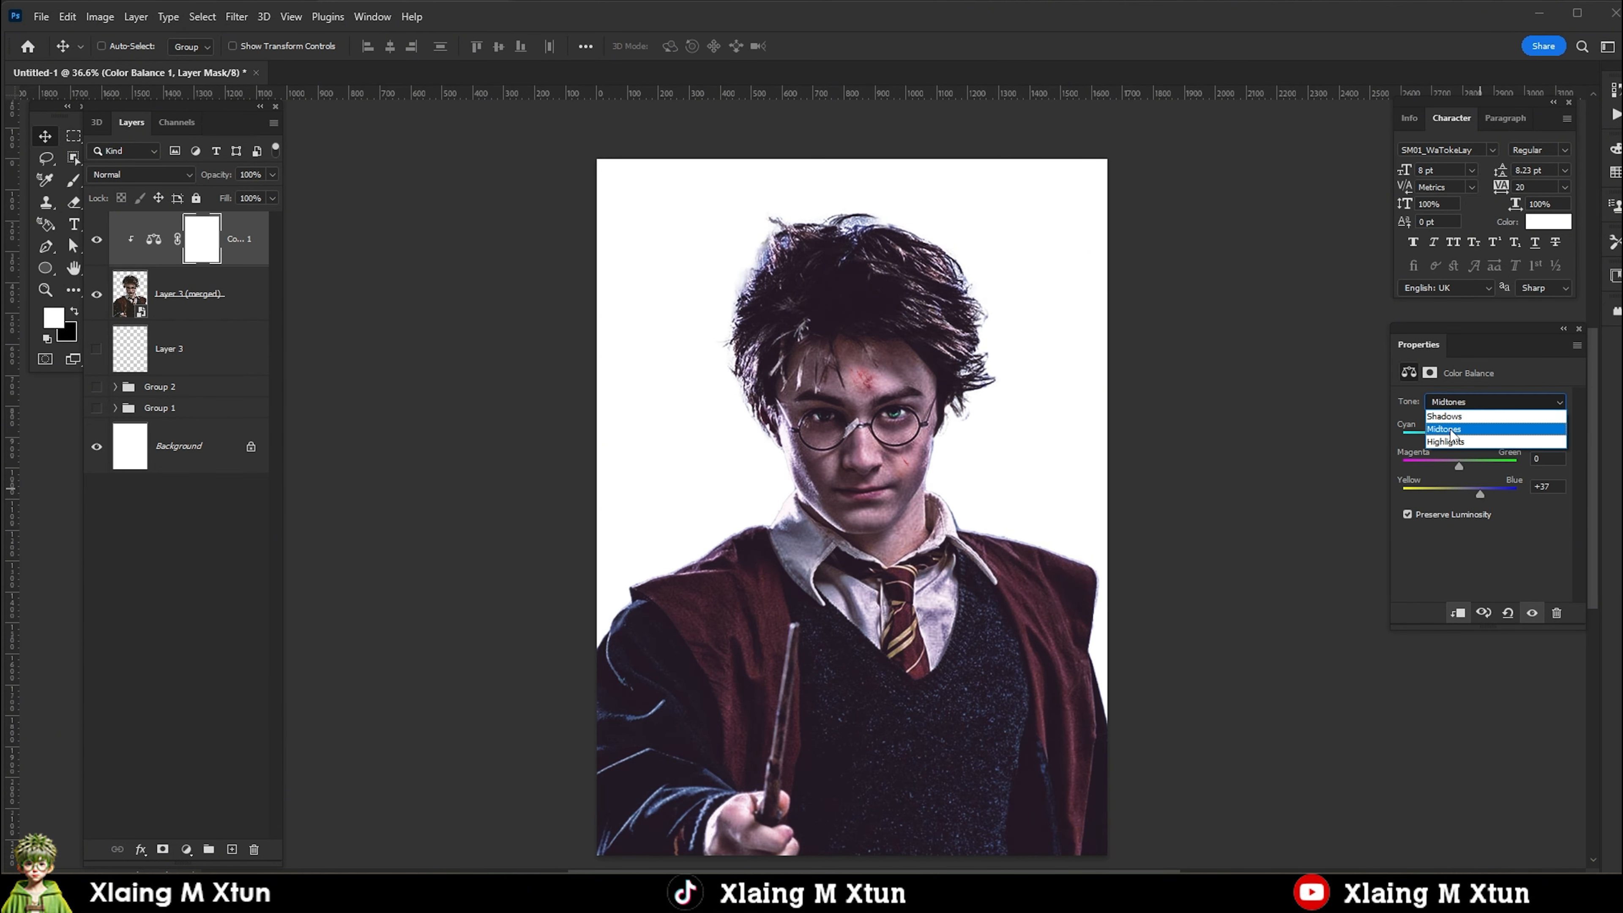
{"action": "left_click", "coordinate": [1458, 441]}
Add a Brightness/Contrast adjustment clipped to the cutout below the Color Balance, and adjust its brightness and contrast.
{"action": "left_click", "coordinate": [169, 293]}
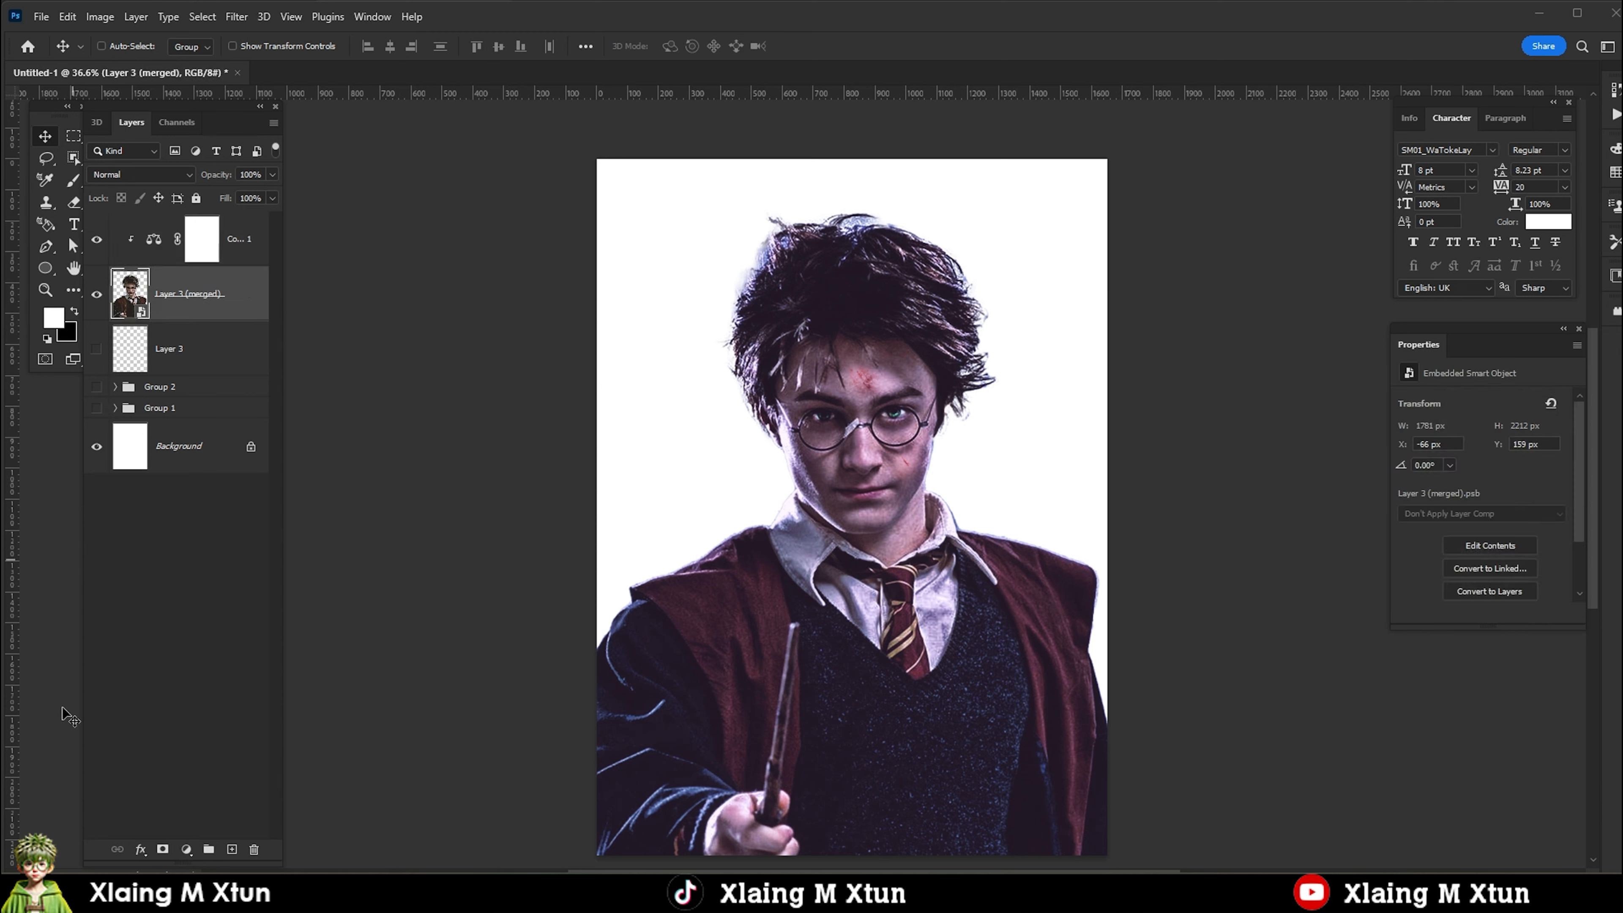
{"action": "left_click", "coordinate": [186, 849]}
{"action": "left_click", "coordinate": [211, 603]}
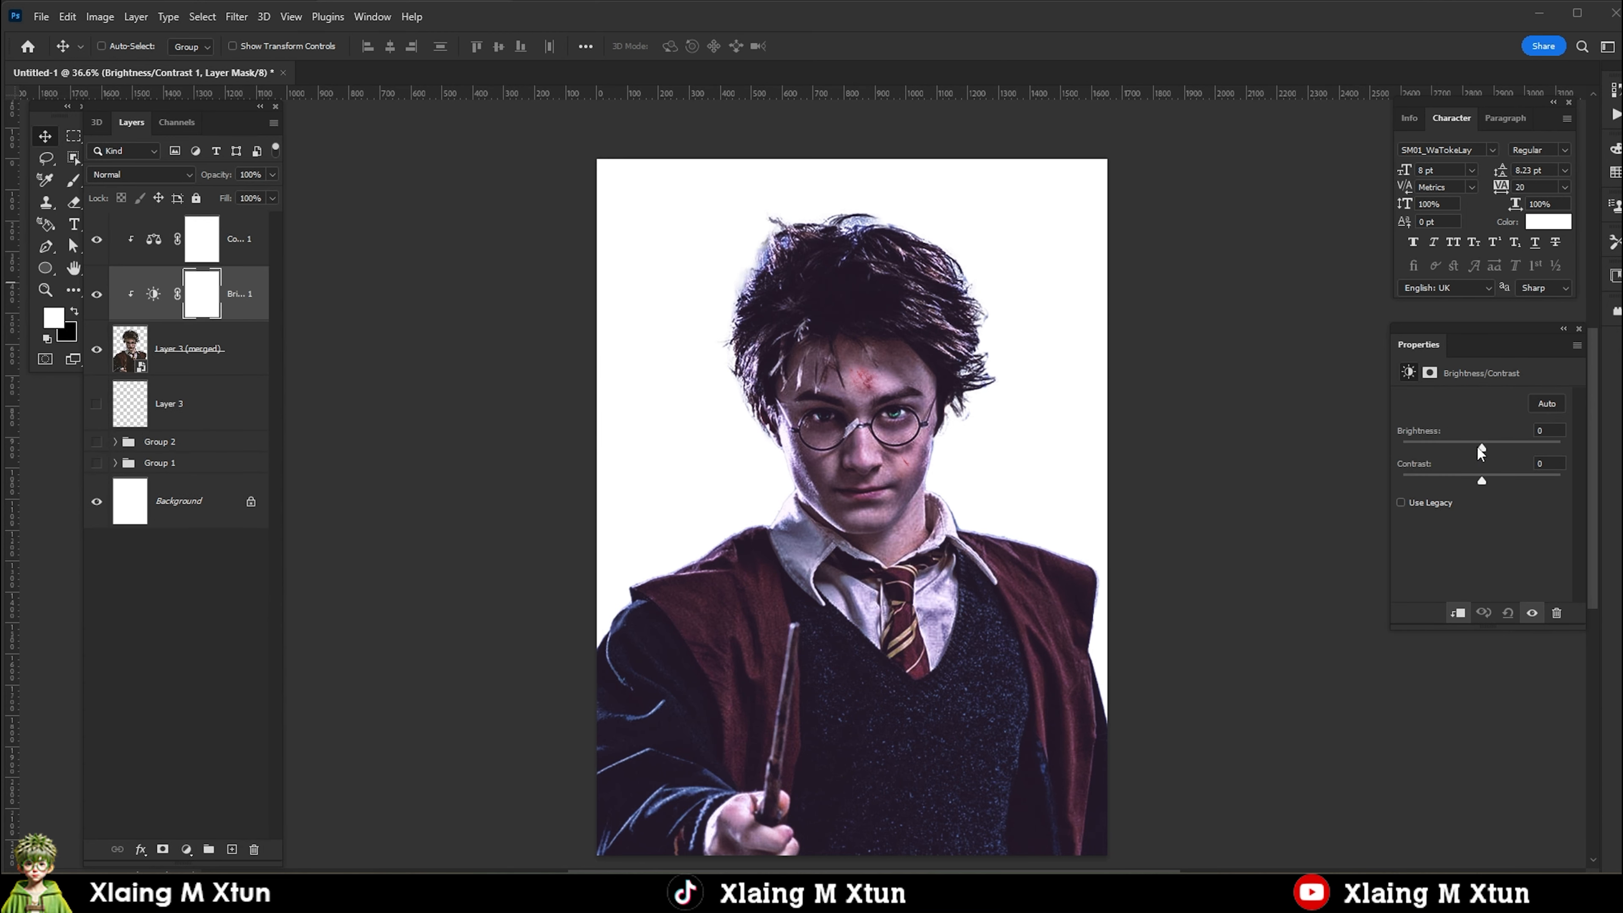
{"action": "left_click_drag", "start_coordinate": [1477, 448], "coordinate": [1469, 479]}
{"action": "left_click", "coordinate": [192, 250]}
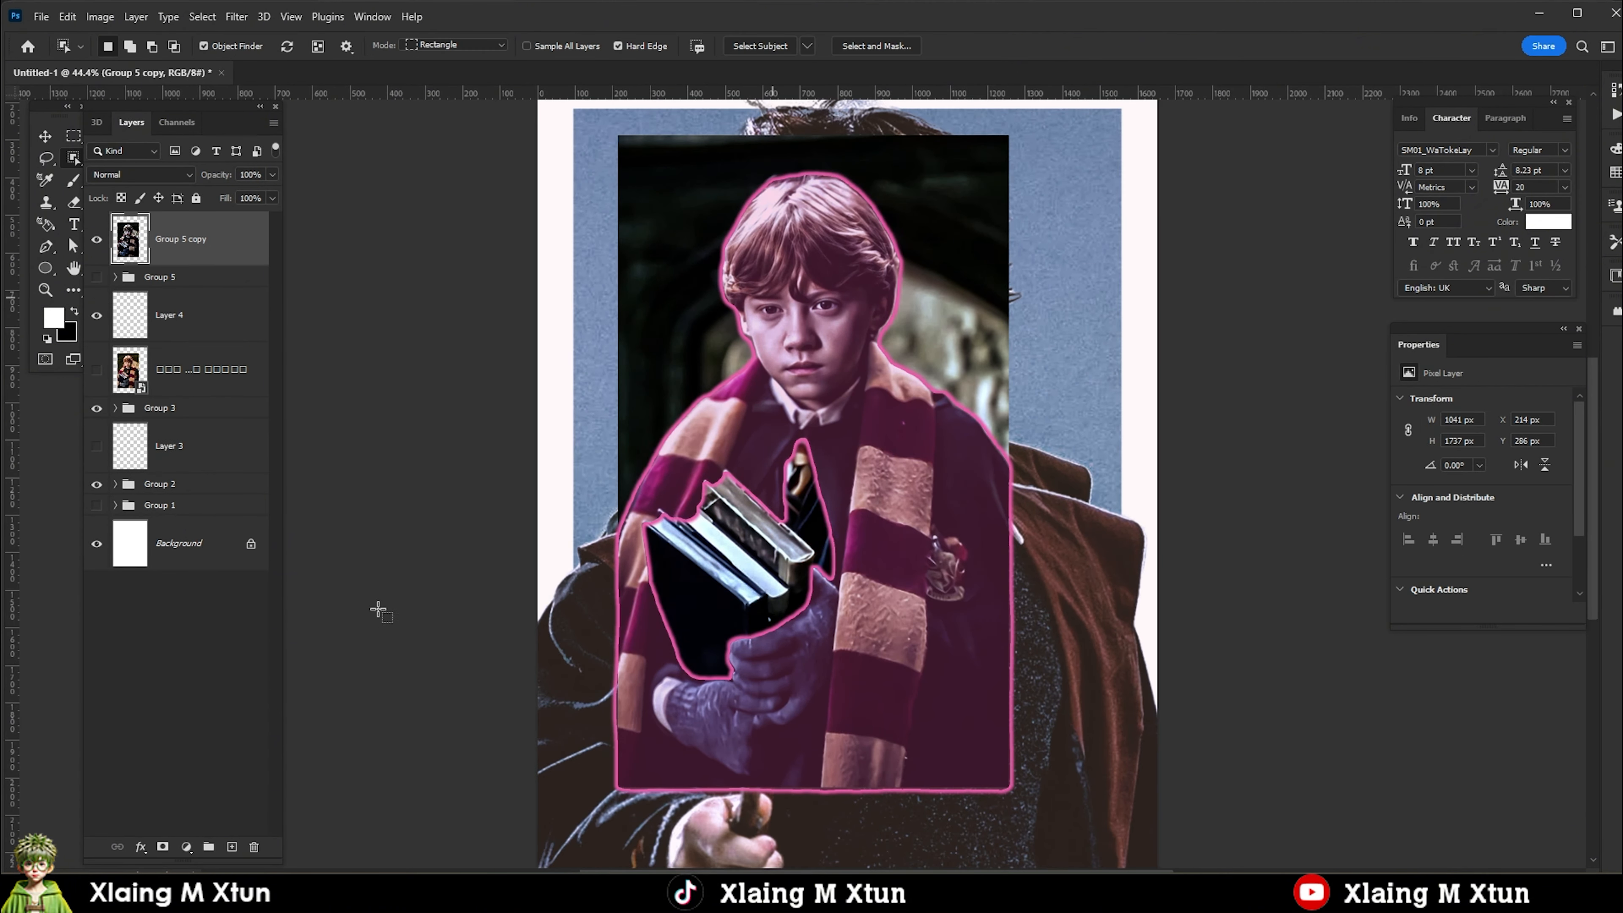
Mask Ron out of his background on the Group 5 copy layer and filter the mask's edge.
{"action": "left_click", "coordinate": [236, 16]}
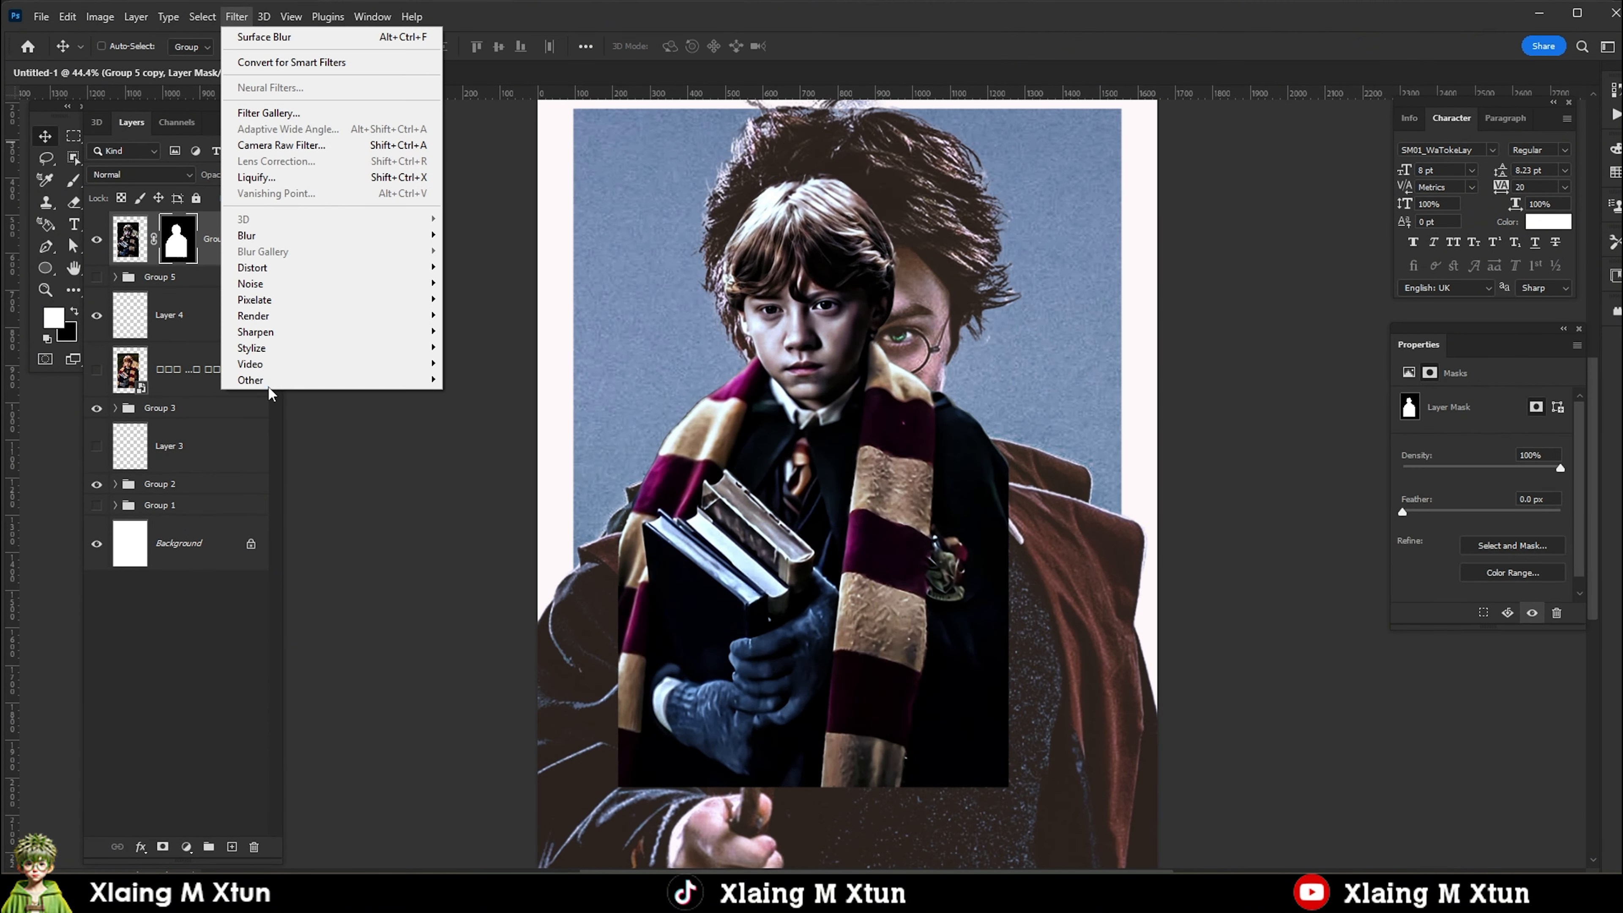
{"action": "left_click", "coordinate": [268, 37]}
{"action": "left_click", "coordinate": [903, 208]}
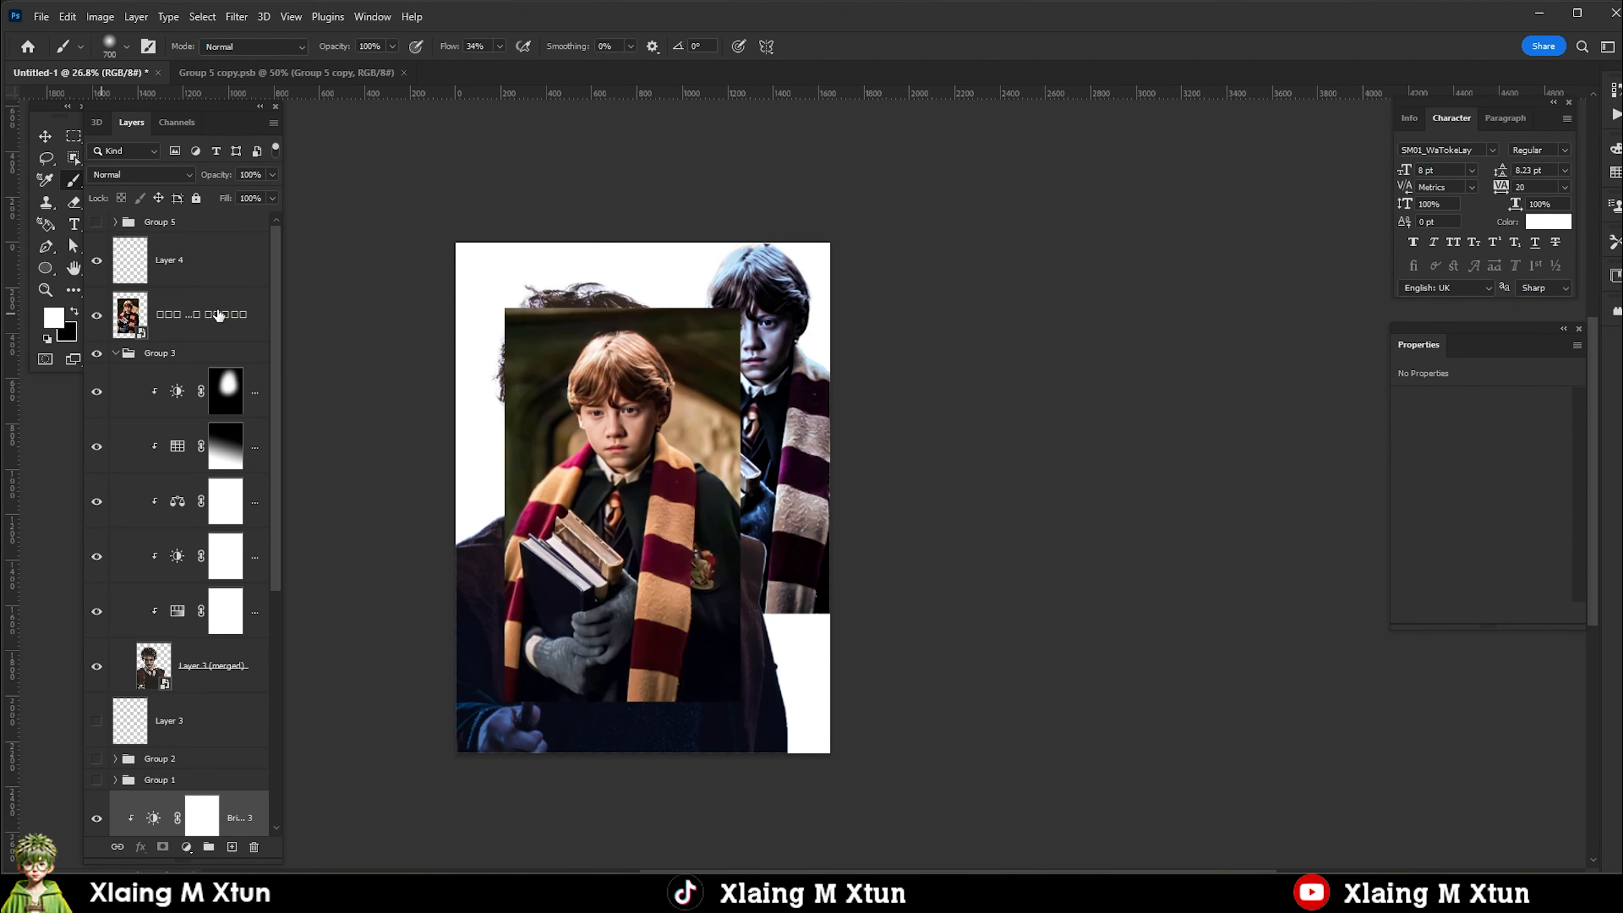
Show Group 5 above the original Ron portrait and set the group's fill to 55%.
{"action": "left_click", "coordinate": [218, 315]}
{"action": "key", "text": "v"}
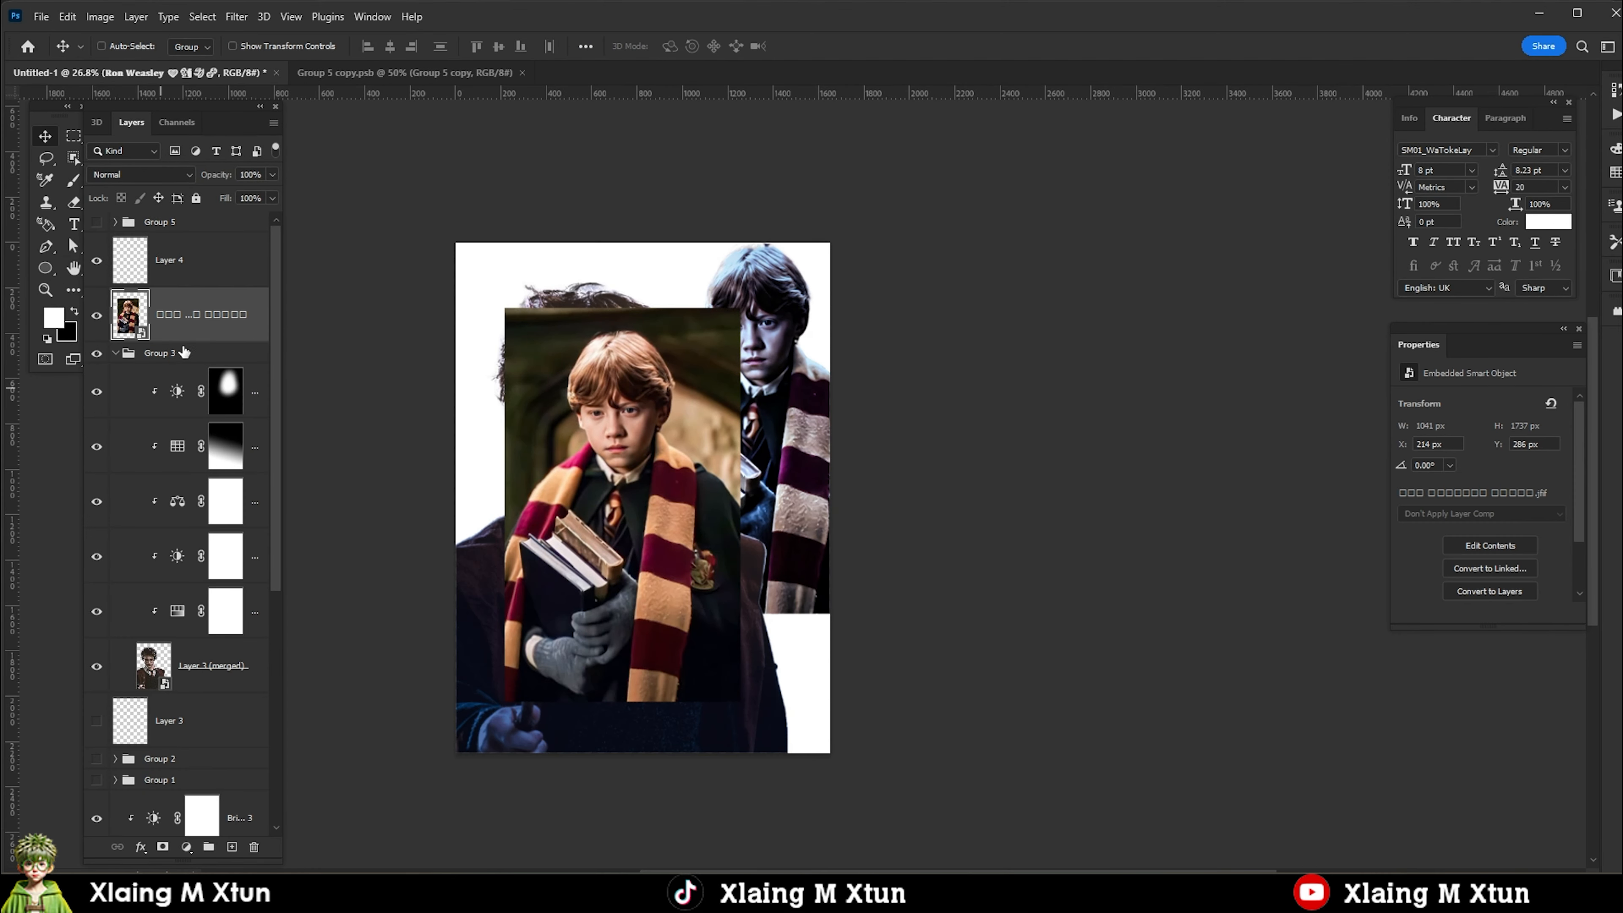
{"action": "left_click", "coordinate": [97, 222]}
{"action": "left_click", "coordinate": [172, 222]}
{"action": "left_click_drag", "start_coordinate": [261, 198], "coordinate": [61, 205]}
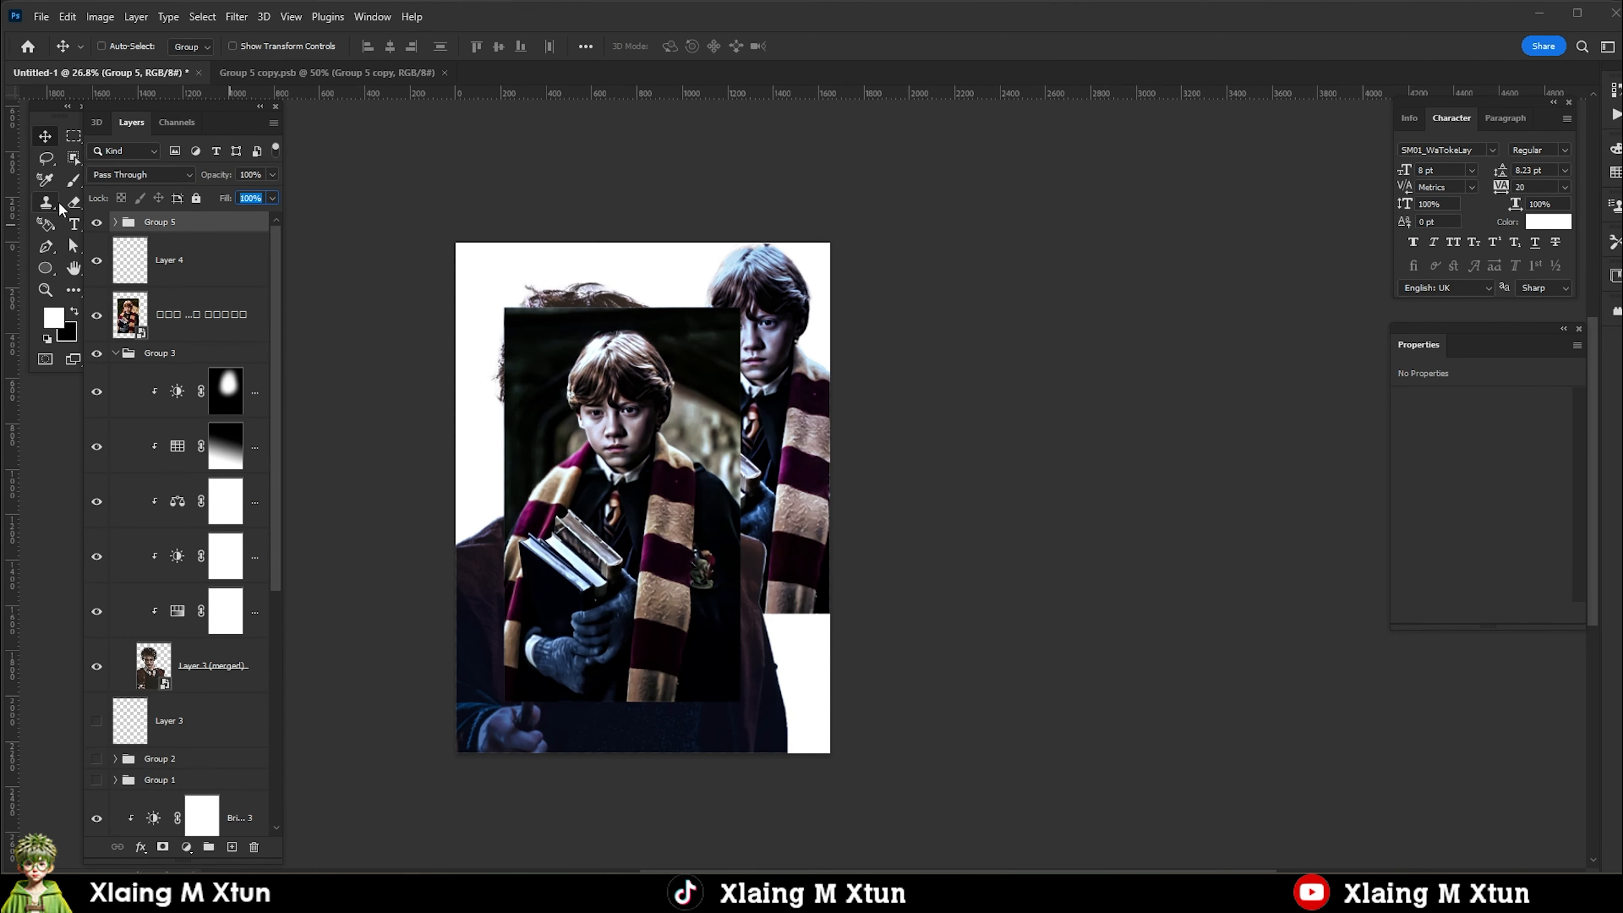
{"action": "type", "text": "50"}
{"action": "type", "text": "0"}
{"action": "key", "text": "Return"}
{"action": "left_click_drag", "start_coordinate": [261, 198], "coordinate": [46, 185]}
{"action": "type", "text": "50"}
{"action": "key", "text": "Return"}
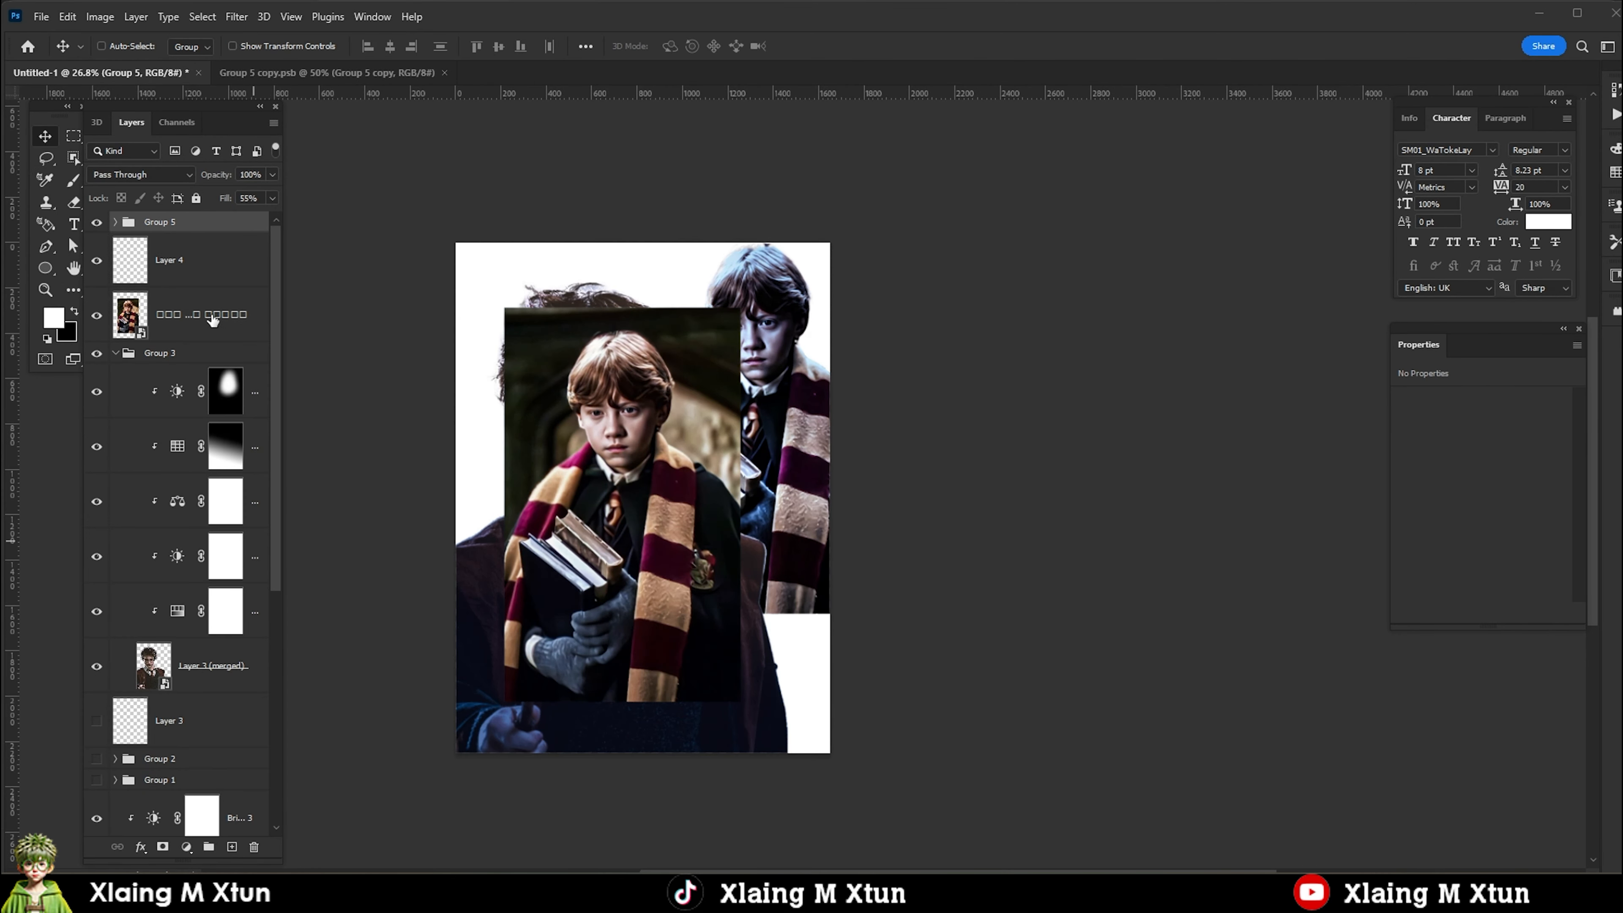
Stamp Group 5 and the Ron portrait beneath it into a new merged layer, and group the source layers.
{"action": "left_click", "coordinate": [210, 317], "text": "shift"}
{"action": "key", "text": "ctrl+alt+e"}
{"action": "left_click", "coordinate": [186, 277]}
{"action": "left_click", "coordinate": [176, 368], "text": "shift"}
{"action": "key", "text": "ctrl+g"}
Collapse the group holding the Harry cutout and its adjustments, and rename it as 1.
{"action": "left_click", "coordinate": [116, 298]}
{"action": "double_click", "coordinate": [159, 298]}
{"action": "type", "text": "1"}
{"action": "key", "text": "Return"}
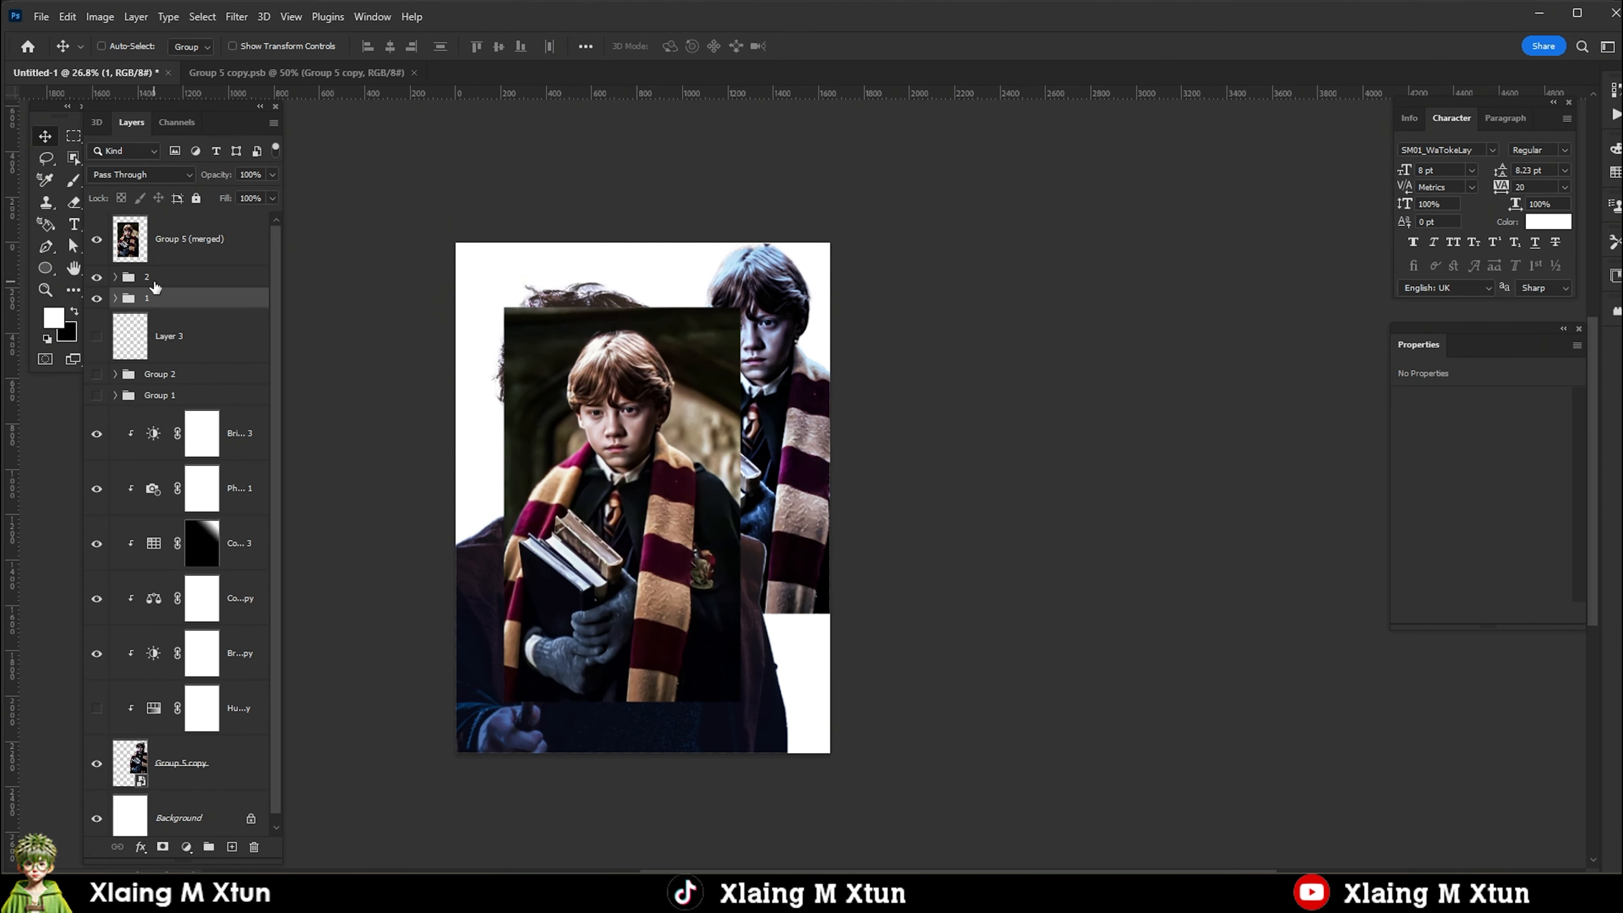
Select Ron on the Group 5 (merged) layer with Select Subject and turn the selection into a layer mask.
{"action": "left_click", "coordinate": [189, 240]}
{"action": "left_click", "coordinate": [74, 158]}
{"action": "left_click", "coordinate": [760, 46]}
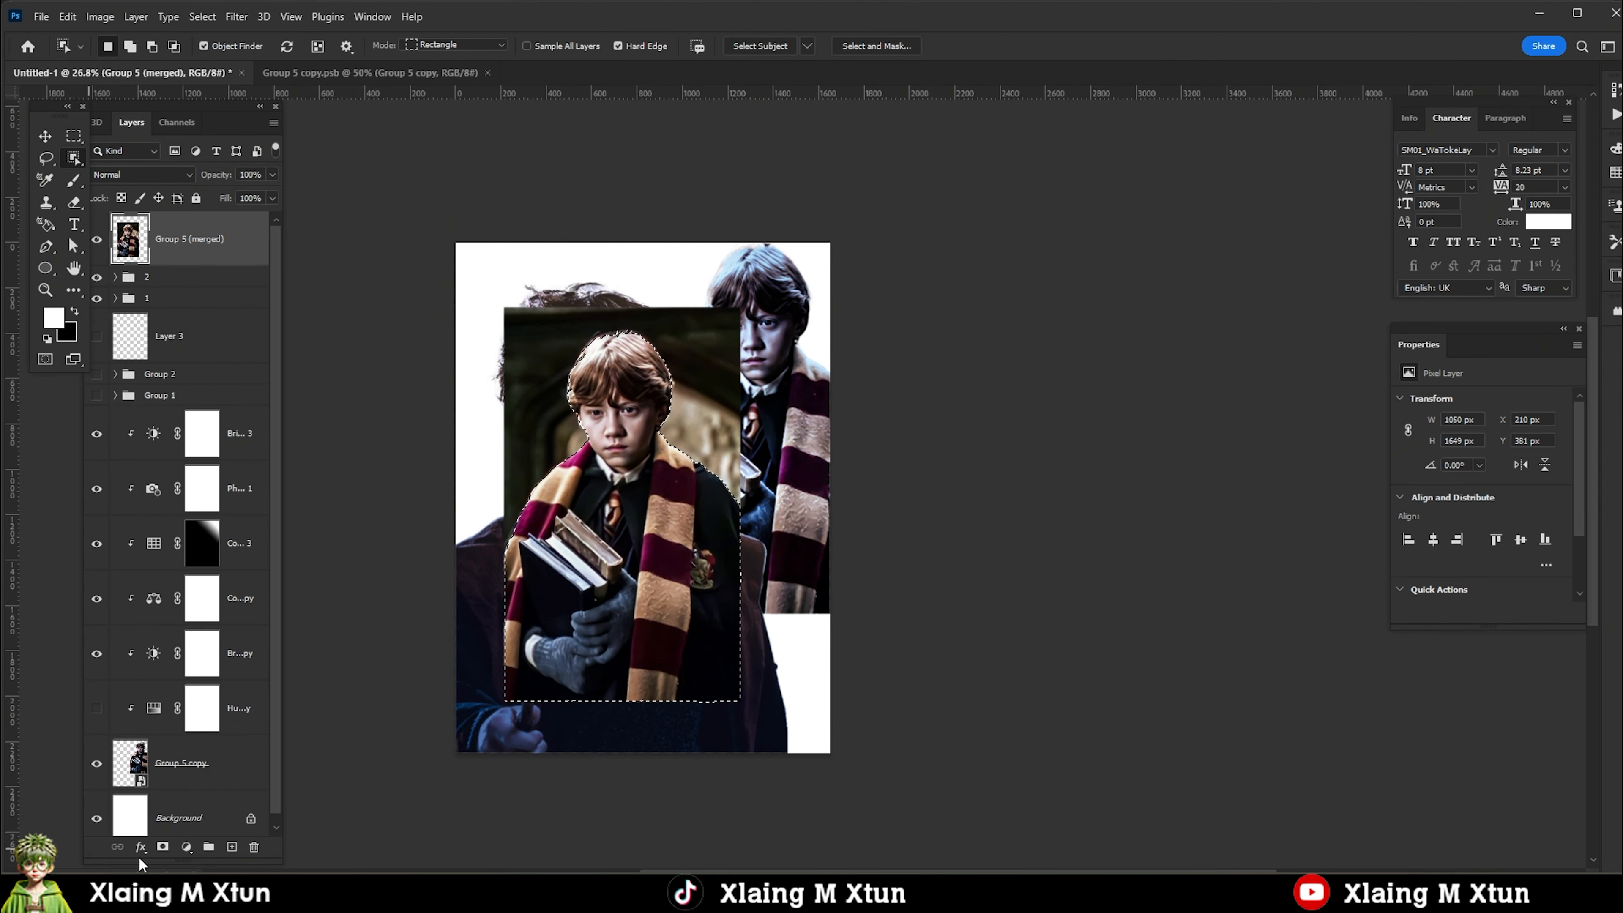
{"action": "scroll", "coordinate": [594, 315], "scroll_direction": "up", "scroll_amount": 13}
{"action": "right_click", "coordinate": [74, 158]}
{"action": "left_click", "coordinate": [141, 173]}
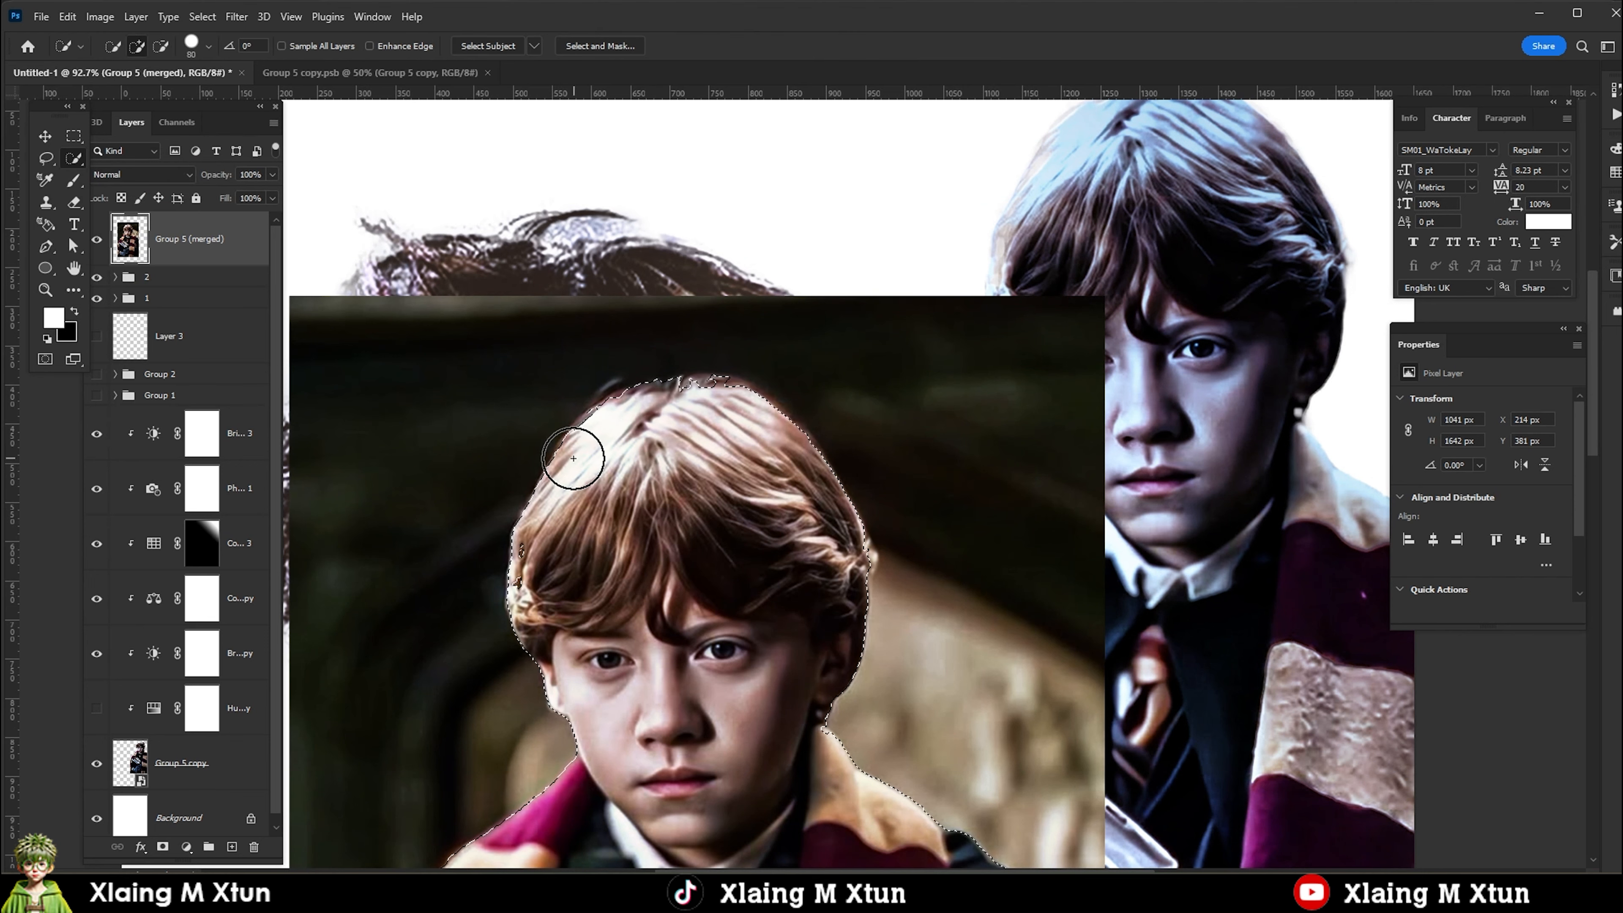
{"action": "key", "text": "ctrl+minus"}
{"action": "key", "text": "ctrl+minus"}
{"action": "left_click", "coordinate": [163, 847]}
{"action": "key", "text": "v"}
{"action": "key", "text": "ctrl+minus"}
{"action": "key", "text": "ctrl+minus"}
{"action": "key", "text": "ctrl+minus"}
{"action": "key", "text": "ctrl+minus"}
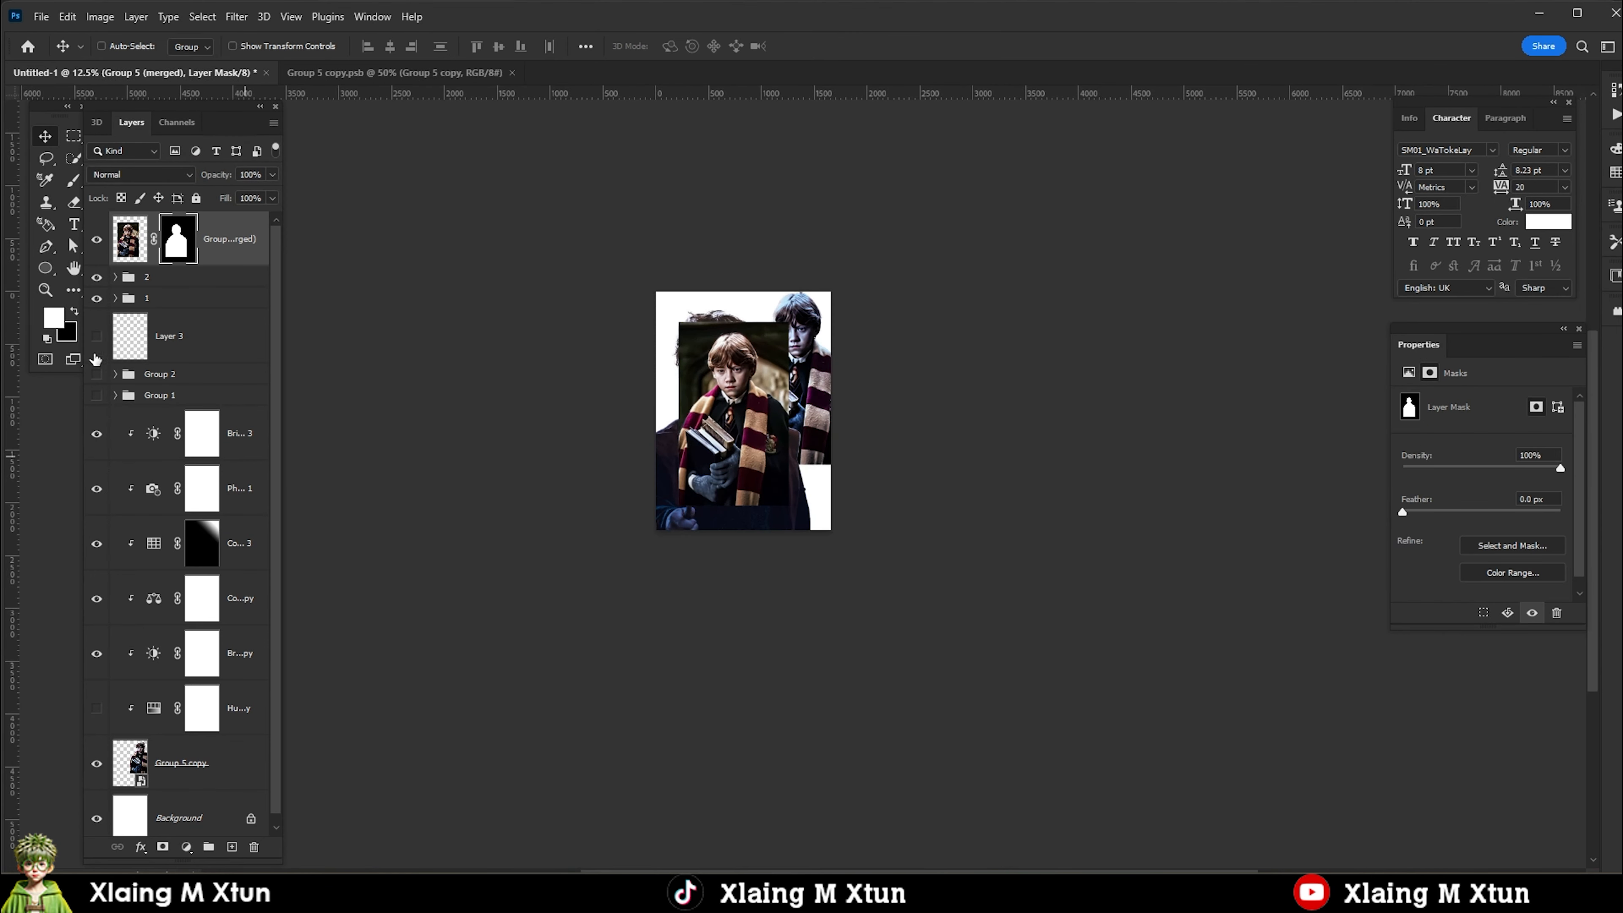
Convert the masked Group 5 (merged) layer to a smart object and send it to just above the background.
{"action": "left_click", "coordinate": [130, 248]}
{"action": "right_click", "coordinate": [226, 243]}
{"action": "left_click", "coordinate": [294, 388]}
{"action": "key", "text": "ctrl+shift+bracketleft"}
Delete the old Group 5 copy cutout and place the merged Ron cutout at about X 735, Y 304 px.
{"action": "left_click", "coordinate": [97, 710]}
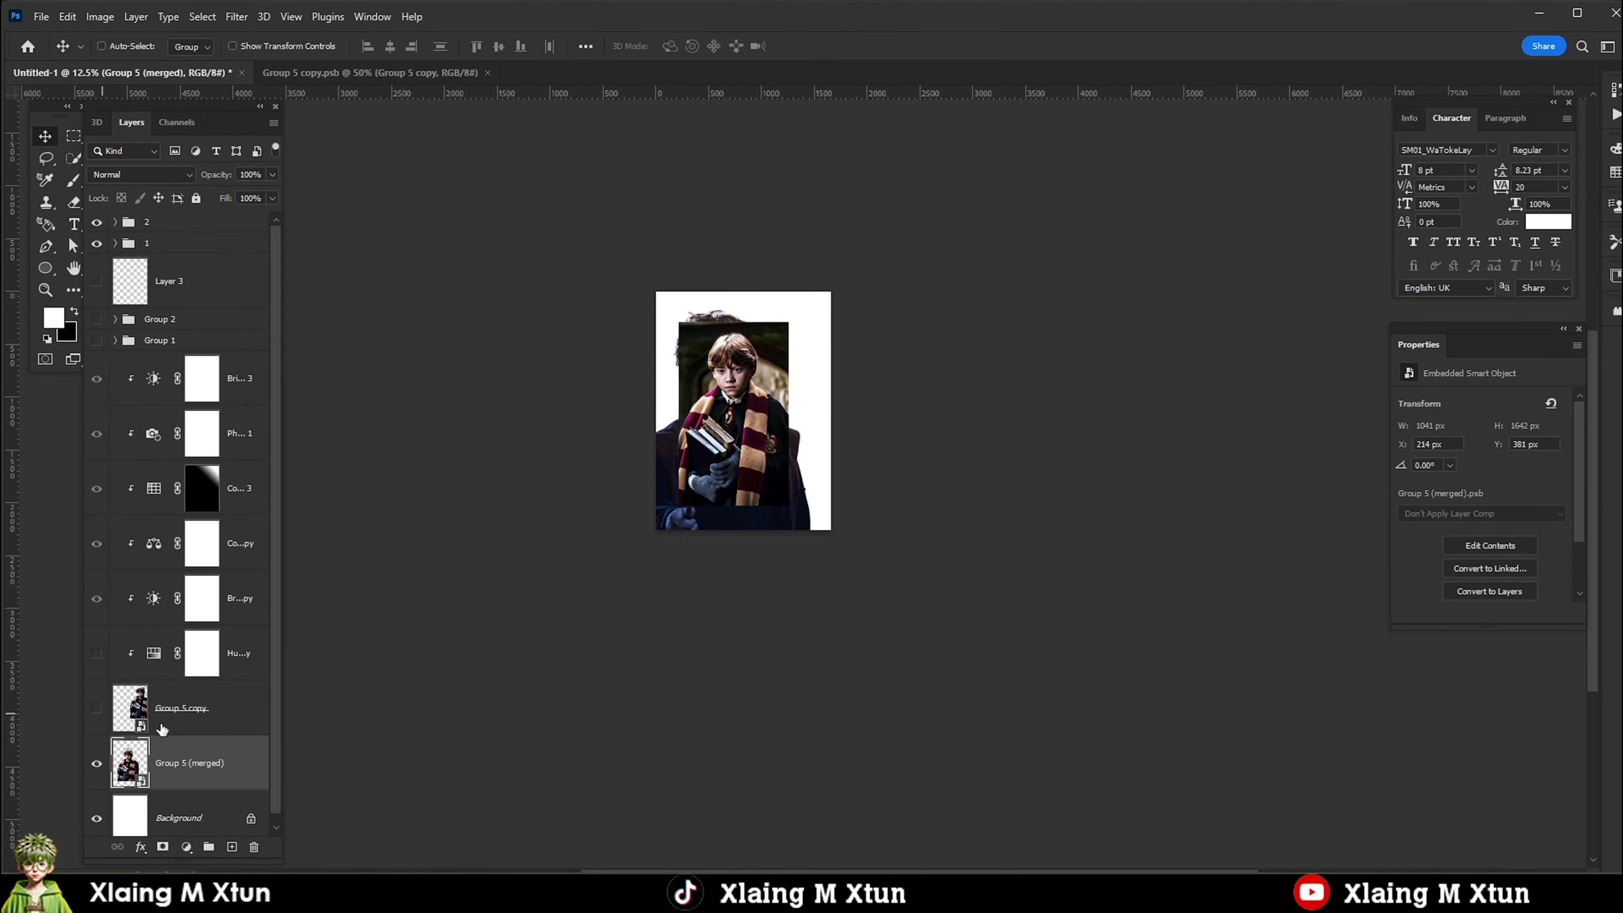
{"action": "left_click", "coordinate": [163, 727]}
{"action": "key", "text": "Delete"}
{"action": "scroll", "coordinate": [186, 671], "scroll_direction": "up", "scroll_amount": 2}
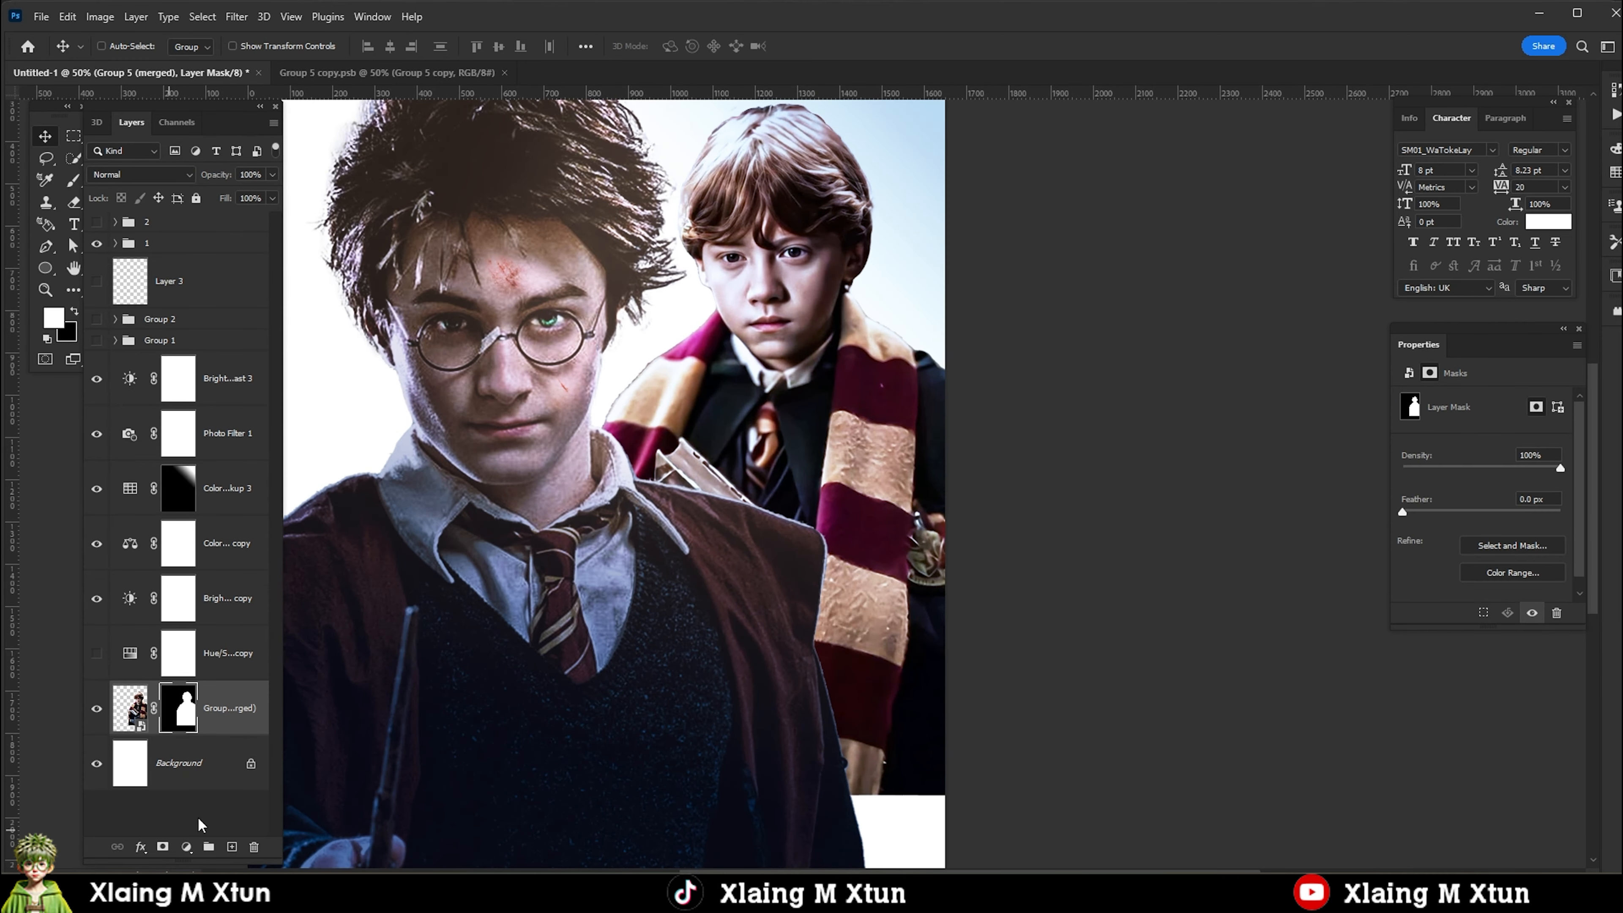
Tighten the edge of the Ron cutout's layer mask with the Minimum filter, preserving squareness.
{"action": "left_click", "coordinate": [237, 16]}
{"action": "mouse_move", "coordinate": [246, 376]}
{"action": "left_click", "coordinate": [447, 443]}
{"action": "left_click_drag", "start_coordinate": [684, 442], "coordinate": [694, 443]}
{"action": "left_click_drag", "start_coordinate": [808, 169], "coordinate": [1184, 178]}
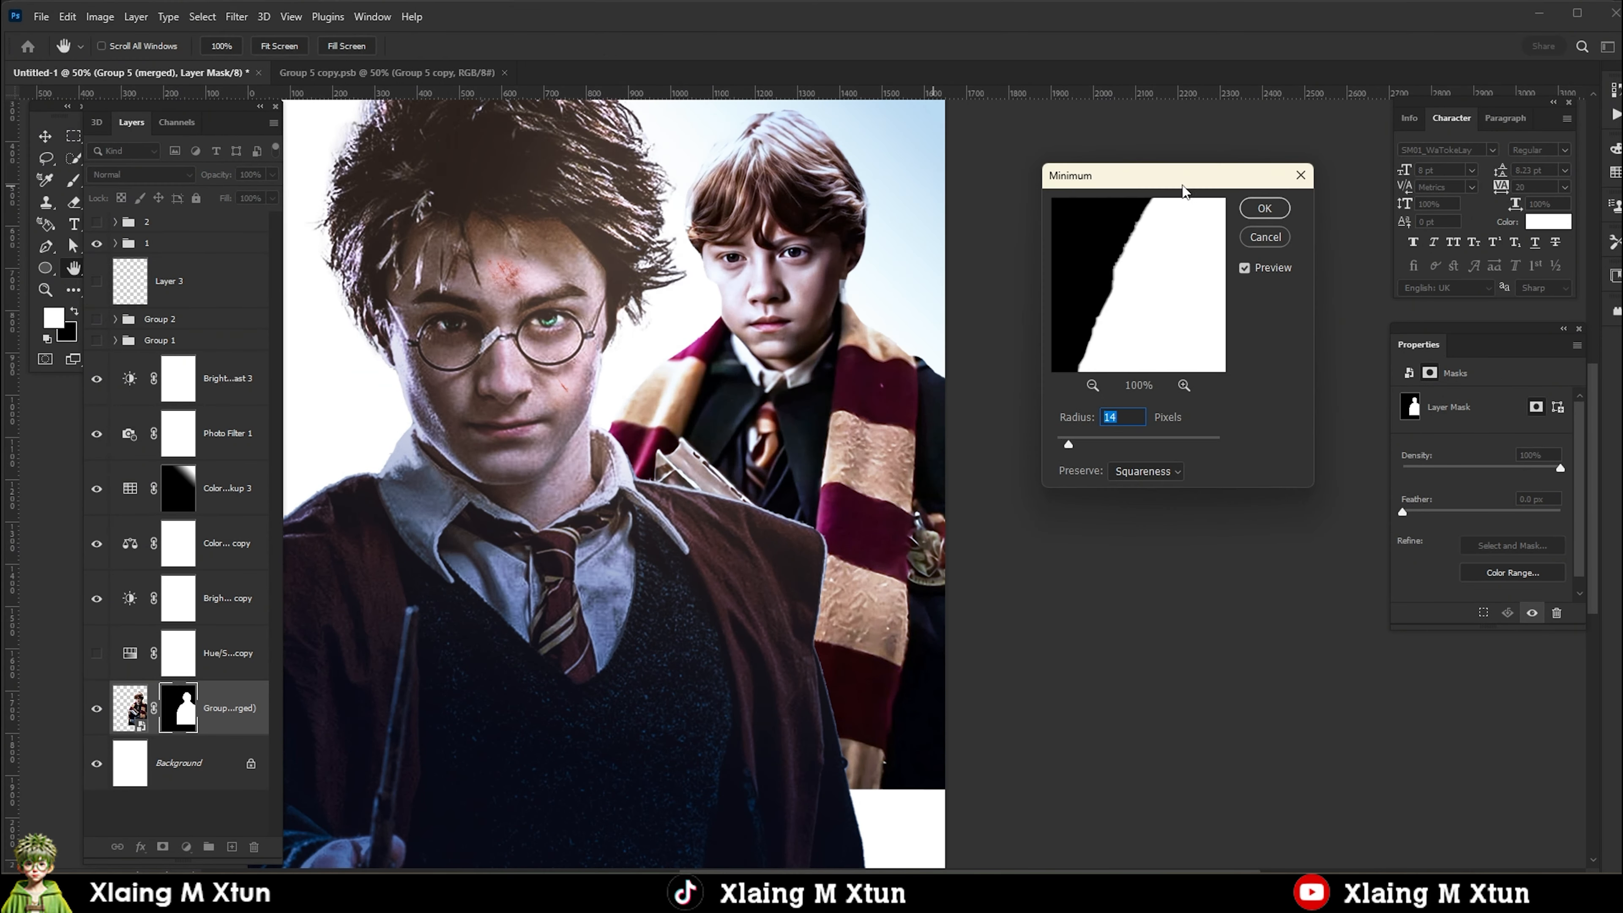
{"action": "scroll", "coordinate": [1177, 275], "scroll_direction": "down", "scroll_amount": 8}
{"action": "left_click", "coordinate": [1265, 208]}
{"action": "scroll", "coordinate": [701, 205], "scroll_direction": "up", "scroll_amount": 1}
{"action": "key", "text": "b"}
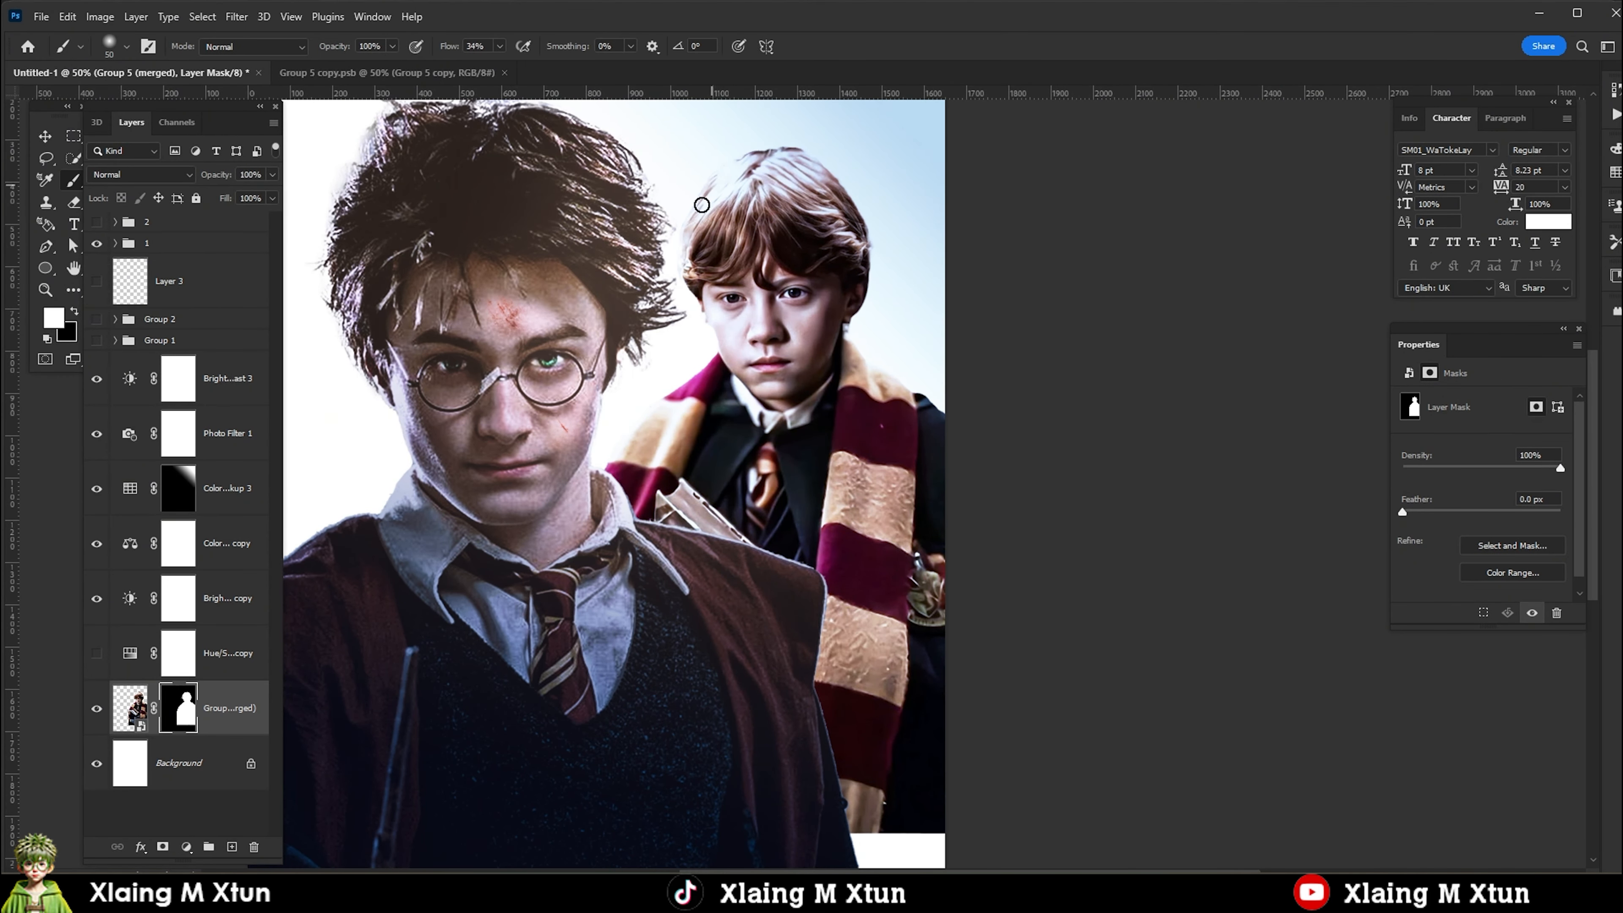
Transform the gradient mask of Color Lookup 3 to shift its effect around Ron.
{"action": "scroll", "coordinate": [769, 345], "scroll_direction": "down", "scroll_amount": 2}
{"action": "key", "text": "v"}
{"action": "left_click", "coordinate": [178, 488]}
{"action": "key", "text": "ctrl+t"}
{"action": "left_click_drag", "start_coordinate": [761, 337], "coordinate": [791, 357]}
{"action": "key", "text": "Return"}
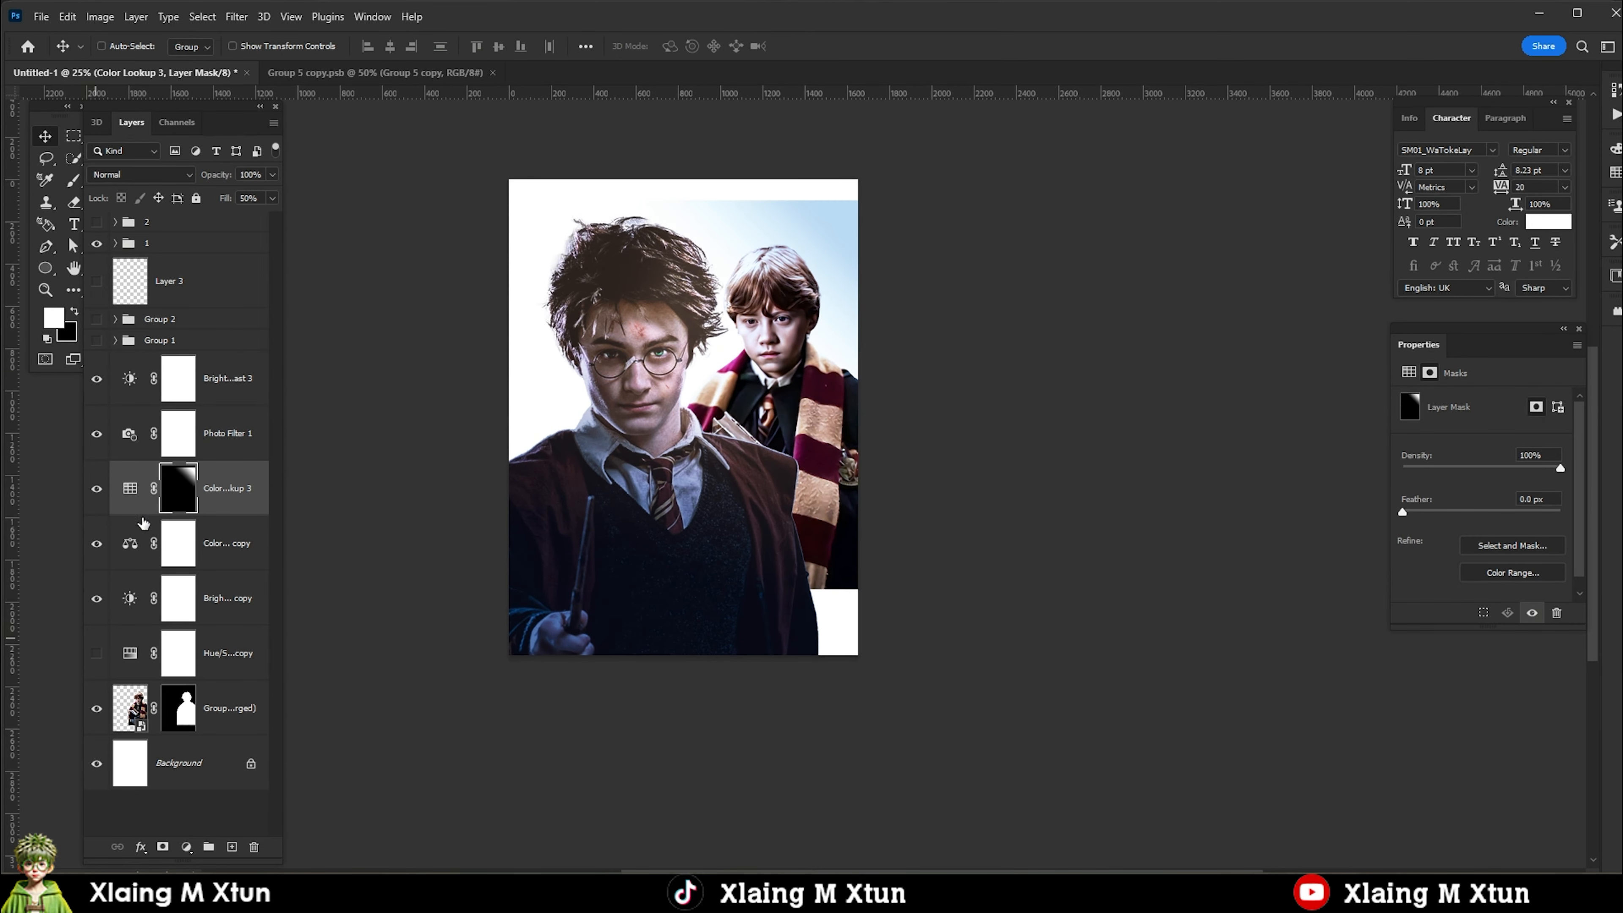
Change the colour of Photo Filter 1 to a pale yellow.
{"action": "double_click", "coordinate": [130, 434]}
{"action": "left_click", "coordinate": [1455, 425]}
{"action": "left_click", "coordinate": [1410, 711]}
{"action": "left_click", "coordinate": [1240, 548]}
{"action": "left_click", "coordinate": [1558, 527]}
{"action": "scroll", "coordinate": [873, 281], "scroll_direction": "down", "scroll_amount": 1}
{"action": "scroll", "coordinate": [746, 319], "scroll_direction": "up", "scroll_amount": 2}
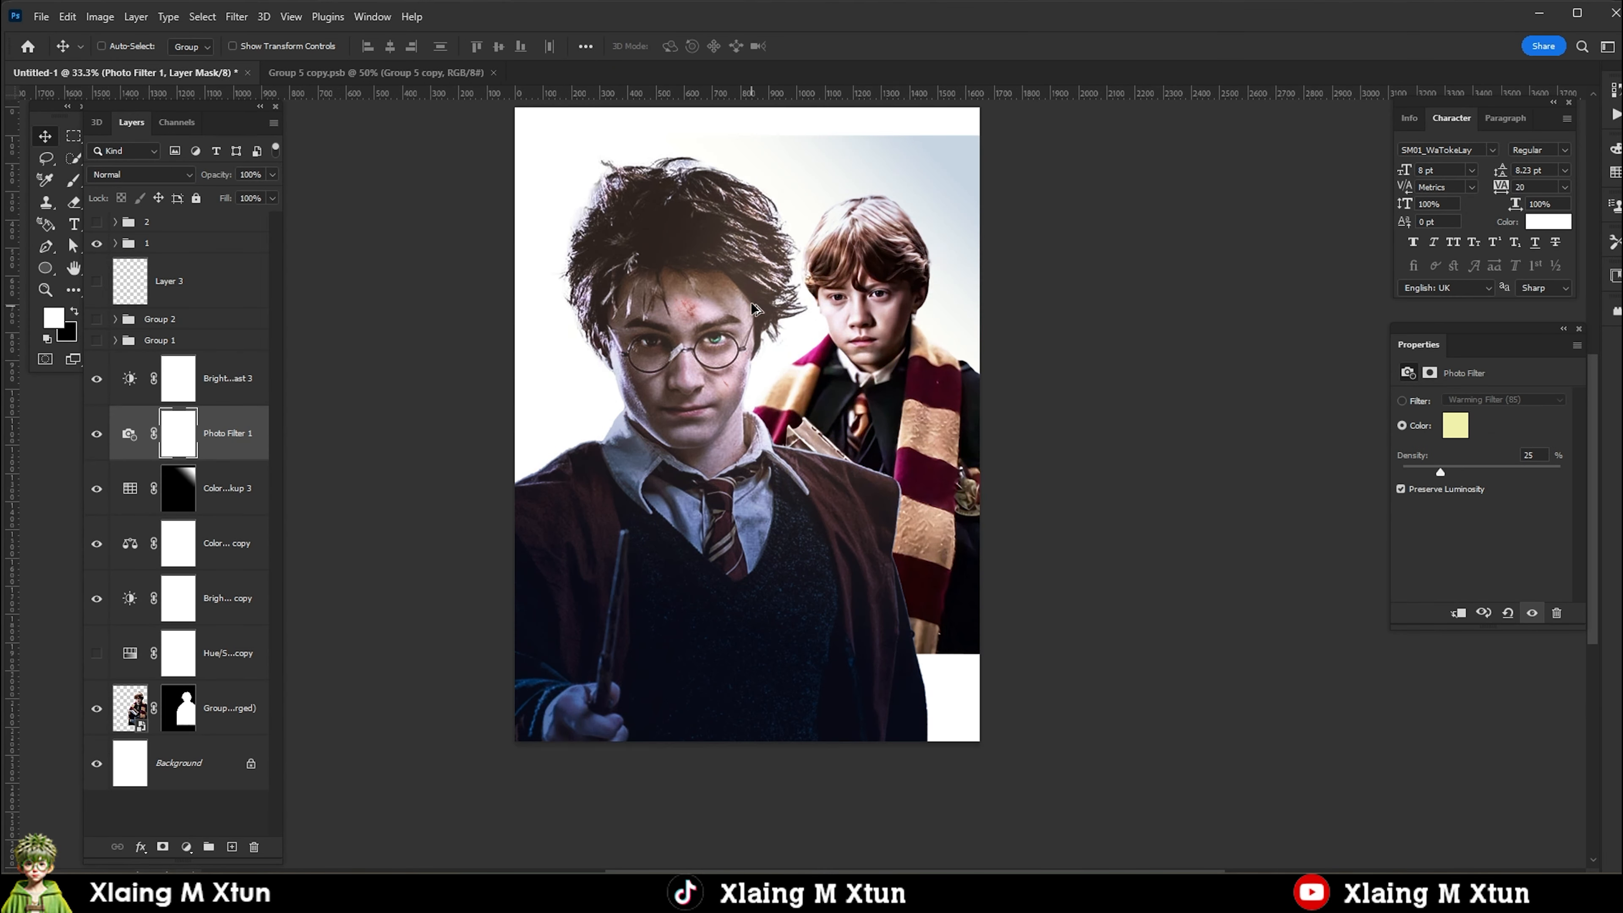
Clip the stack of adjustment layers, from Hue/Saturation up to Brightness/Contrast 3, to the Ron cutout.
{"action": "left_click", "coordinate": [130, 709]}
{"action": "right_click", "coordinate": [646, 332]}
{"action": "left_click", "coordinate": [690, 340]}
{"action": "left_click", "coordinate": [136, 625], "text": "alt"}
{"action": "left_click", "coordinate": [137, 571], "text": "alt"}
{"action": "left_click", "coordinate": [139, 515], "text": "alt"}
{"action": "left_click", "coordinate": [141, 460], "text": "alt"}
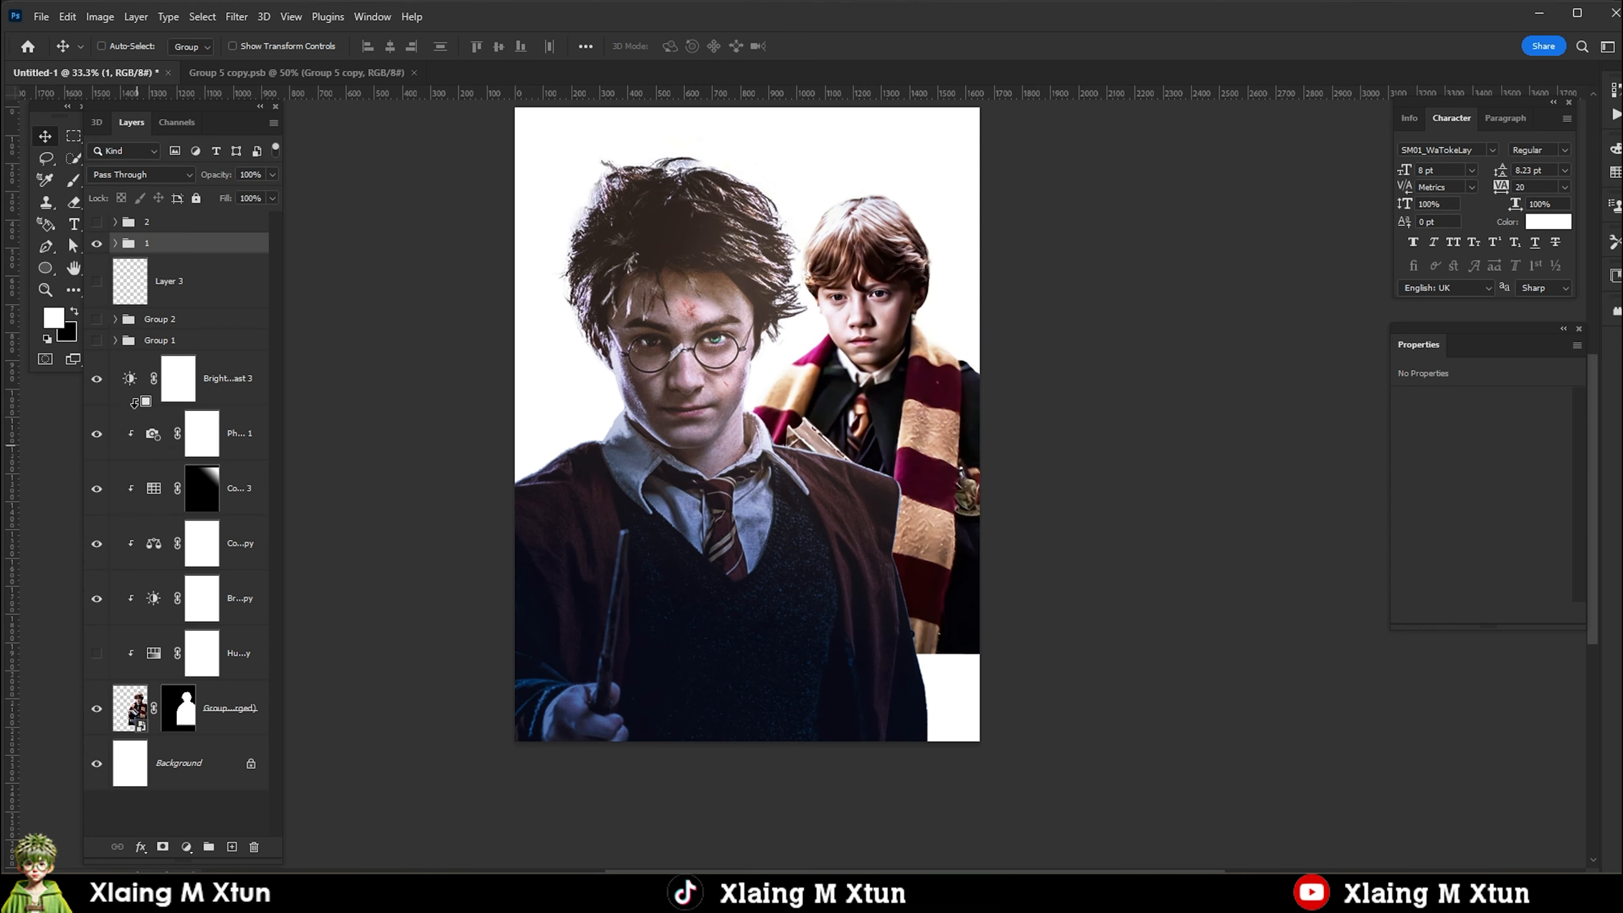
{"action": "left_click", "coordinate": [144, 406], "text": "alt"}
Place the Hermione portrait above the Ron adjustments and enlarge it to about 973 × 1298 px.
{"action": "key", "text": "ctrl+minus"}
{"action": "key", "text": "ctrl+minus"}
{"action": "key", "text": "ctrl+minus"}
{"action": "left_click", "coordinate": [240, 379], "text": "shift"}
{"action": "key", "text": "ctrl+t"}
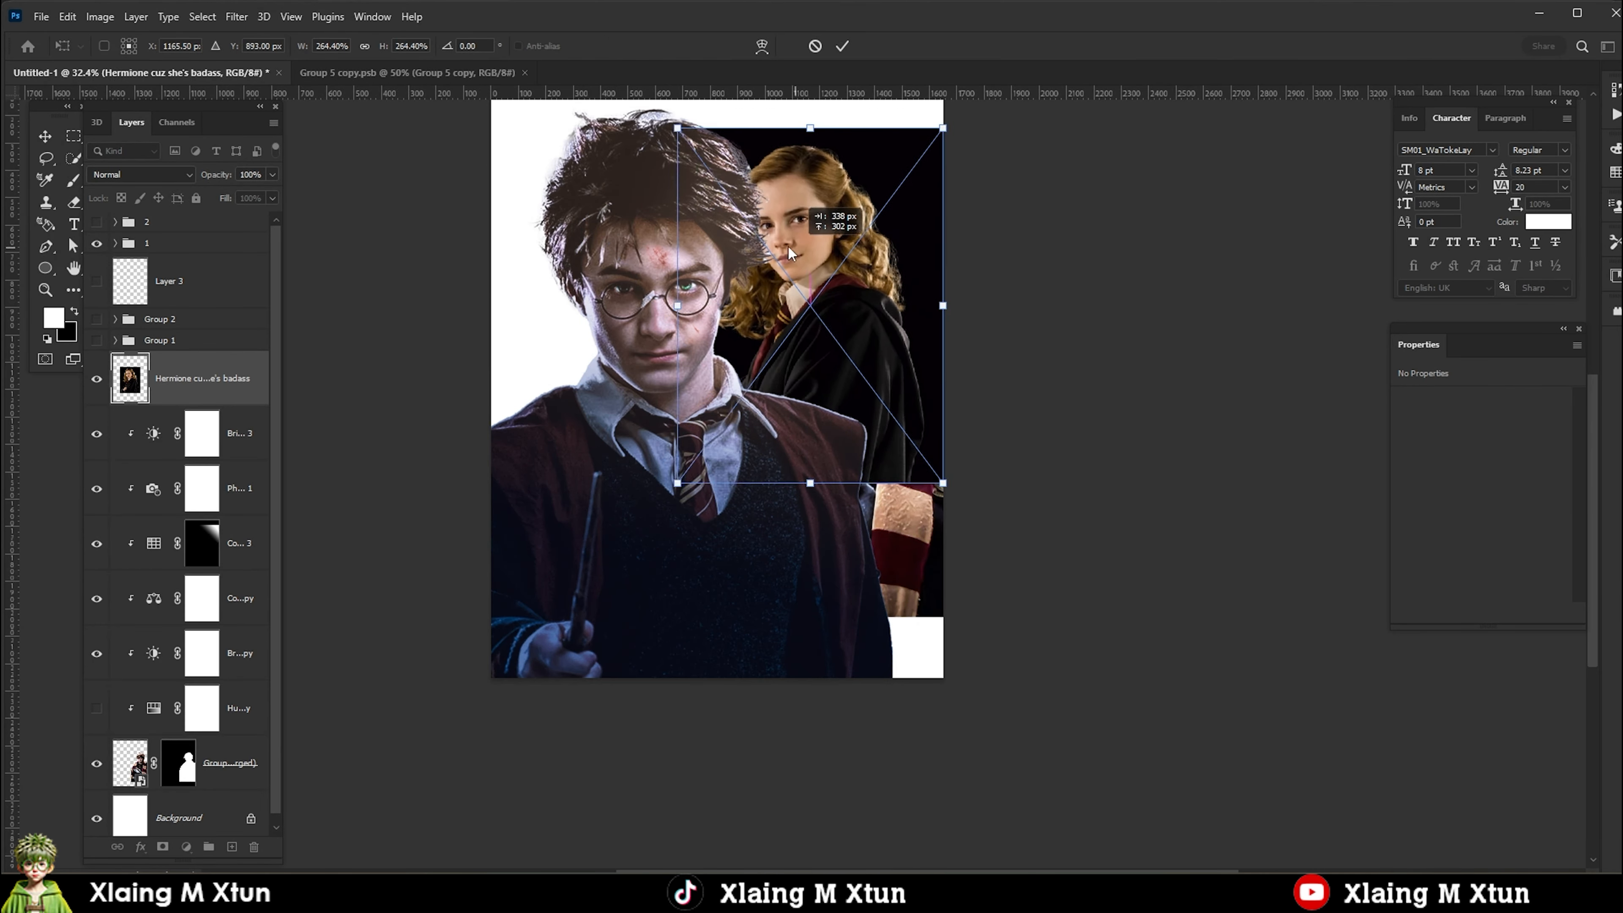
{"action": "mouse_move", "coordinate": [833, 217]}
{"action": "left_mouse_down"}
{"action": "mouse_move", "coordinate": [870, 210]}
{"action": "mouse_move", "coordinate": [860, 223]}
{"action": "left_mouse_up"}
{"action": "key", "text": "Return"}
{"action": "scroll", "coordinate": [857, 224], "scroll_direction": "up", "scroll_amount": 6}
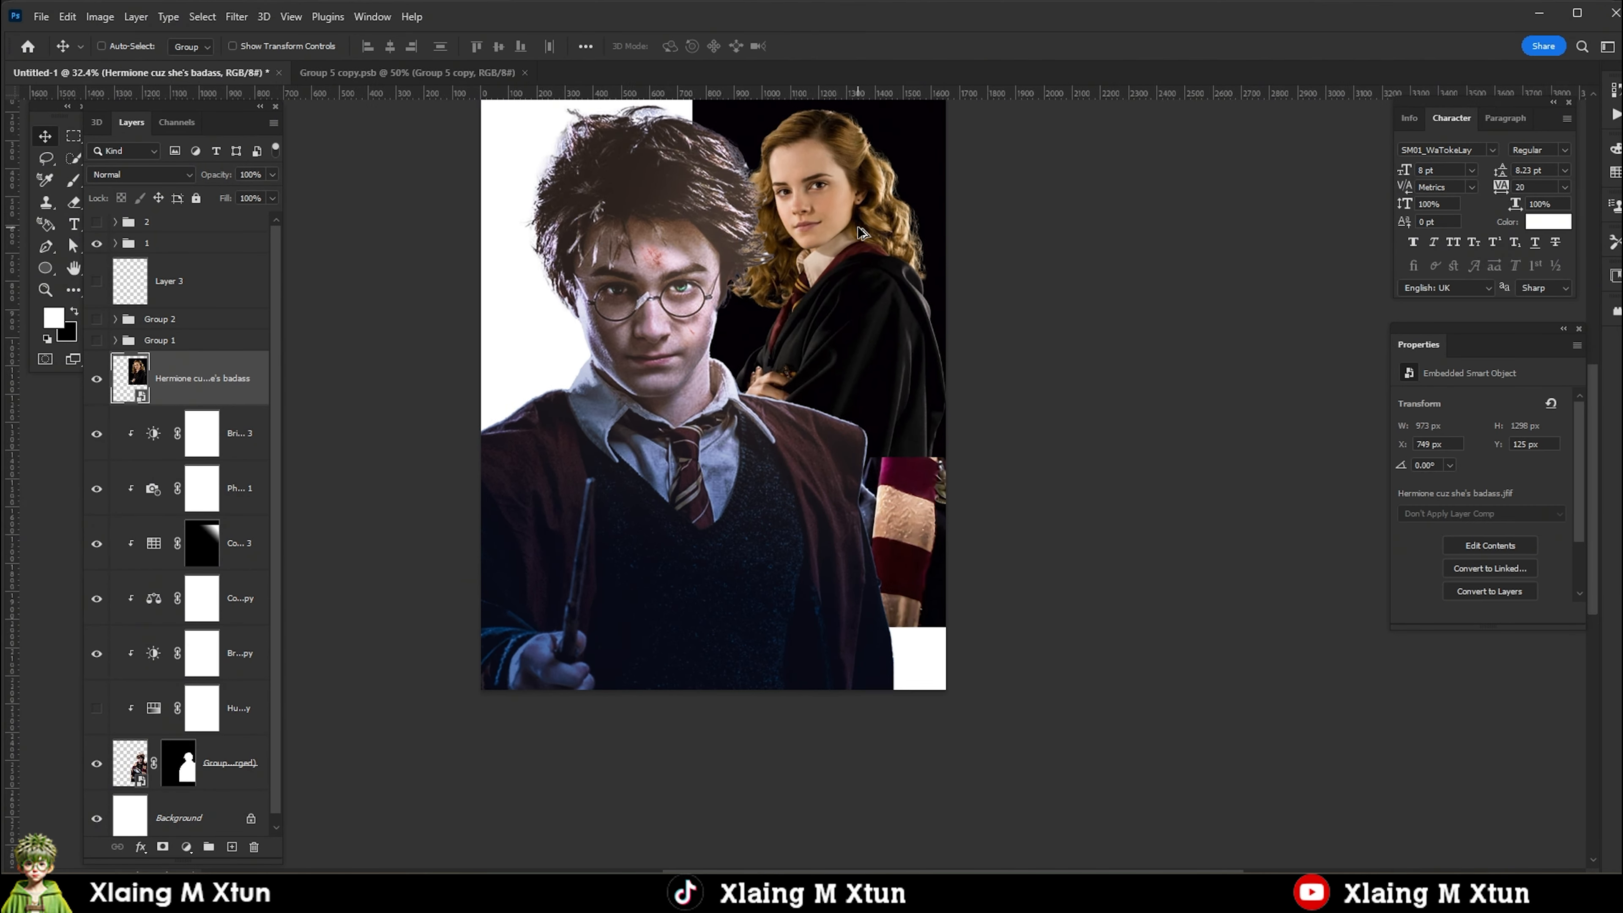
Bring the Hermione portrait to the top of the layer stack and move it to about X 394, Y 512 px.
{"action": "key", "text": "ctrl+shift+]"}
{"action": "scroll", "coordinate": [792, 353], "scroll_direction": "down", "scroll_amount": 2}
{"action": "mouse_move", "coordinate": [783, 346]}
{"action": "left_mouse_down"}
{"action": "mouse_move", "coordinate": [659, 451]}
{"action": "mouse_move", "coordinate": [658, 480]}
{"action": "left_mouse_up"}
Select Hermione with the Object Selection tool and refine the selection with the Quick Selection tool.
{"action": "key", "text": "w"}
{"action": "right_click", "coordinate": [79, 160]}
{"action": "left_click", "coordinate": [126, 157]}
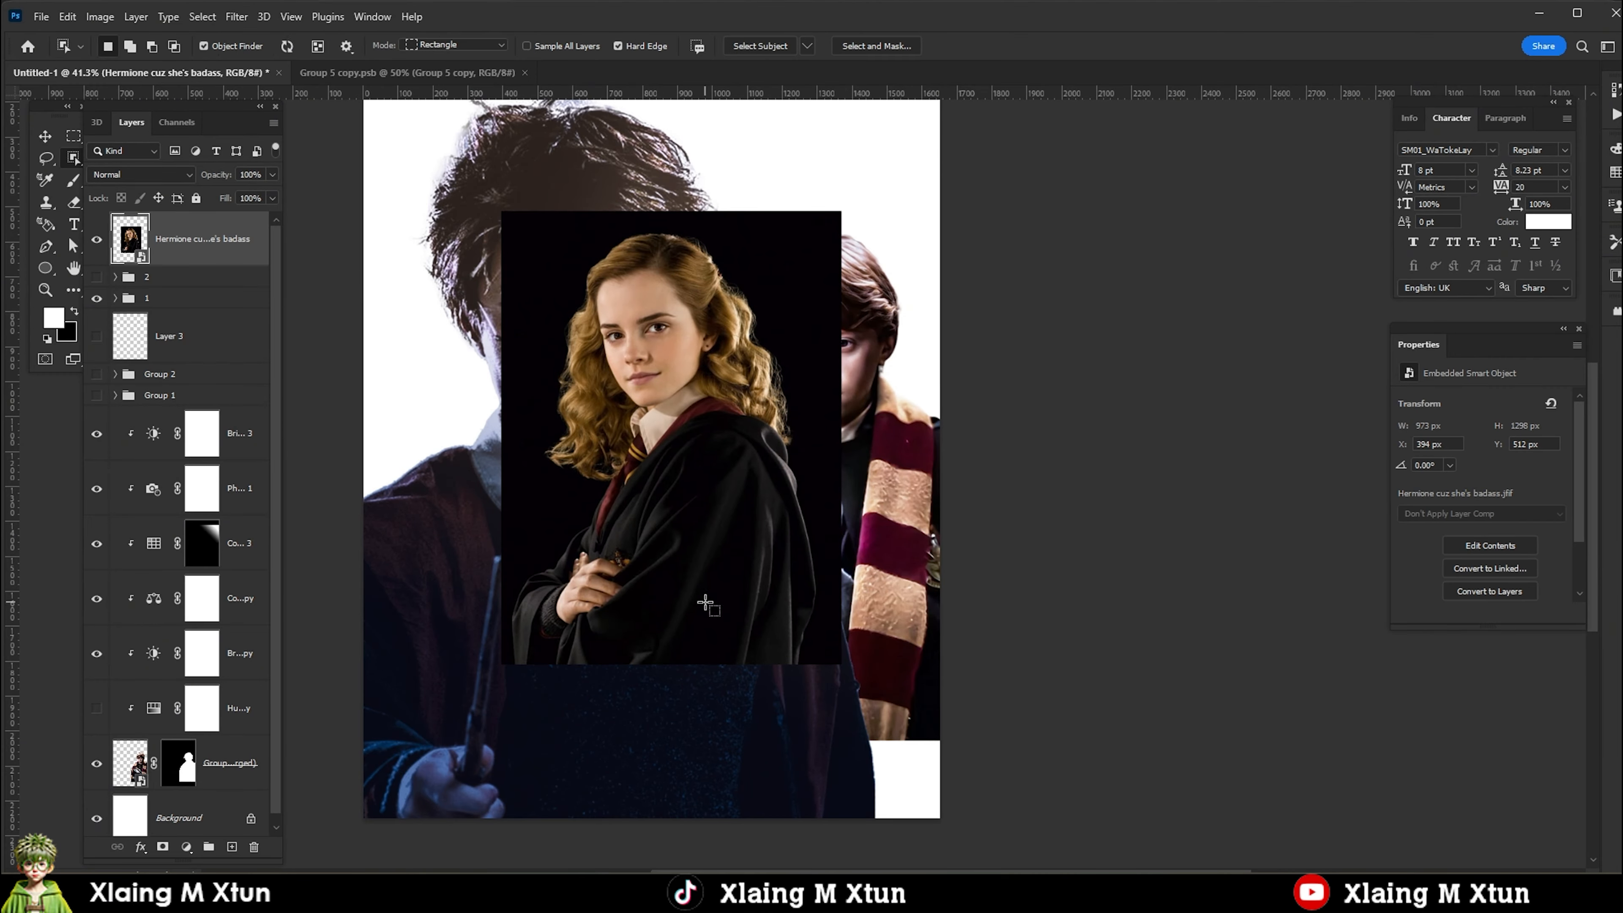
{"action": "left_click", "coordinate": [697, 448]}
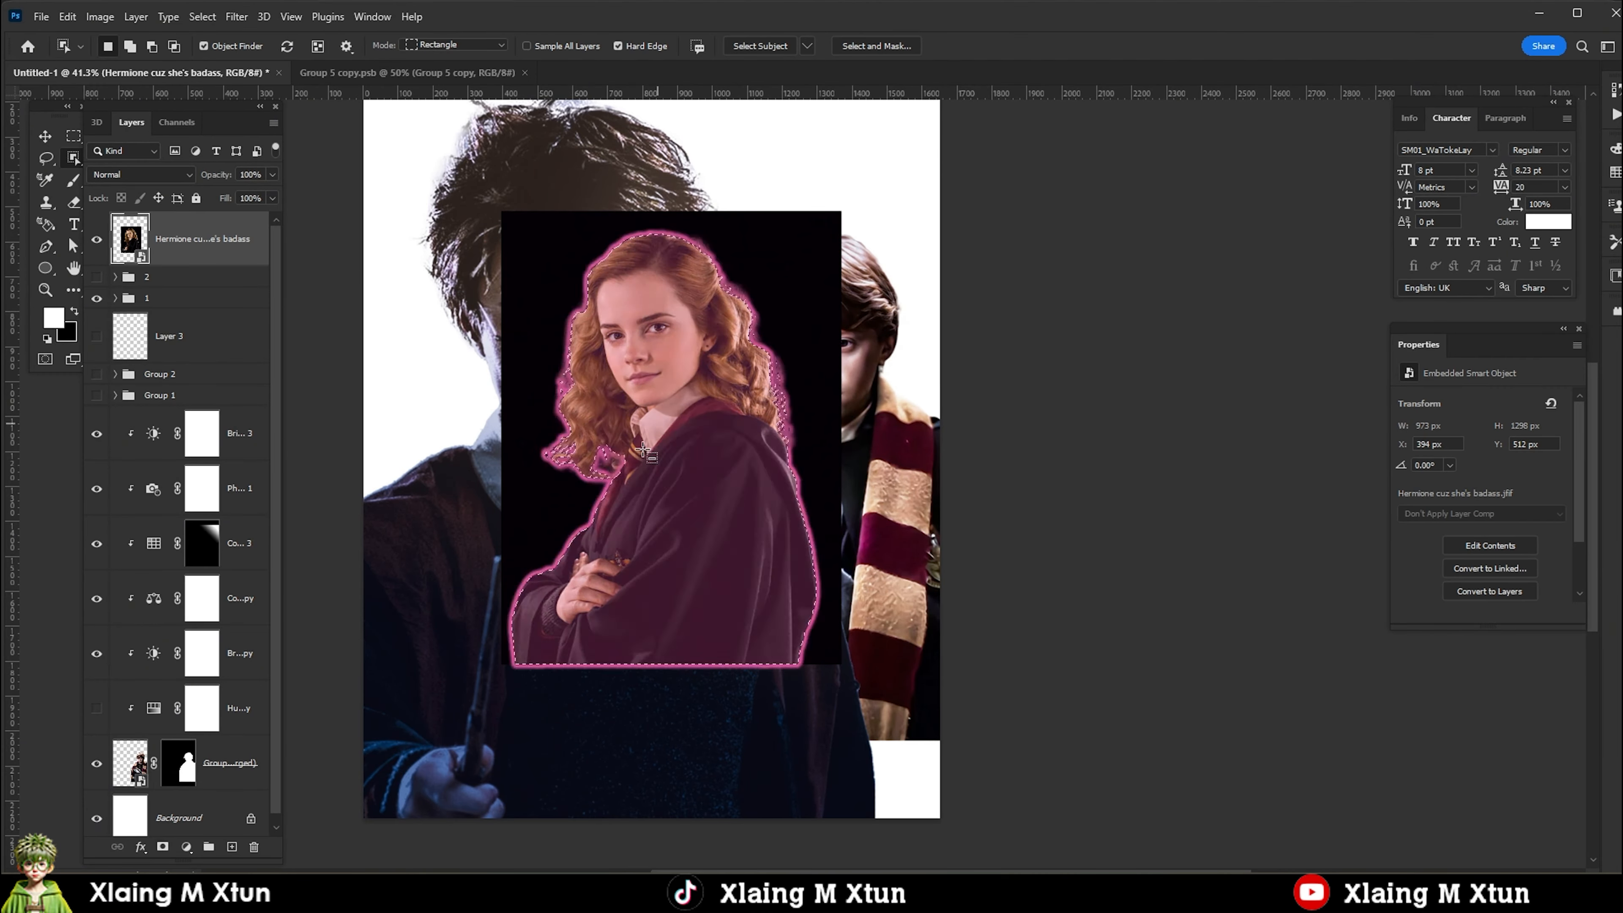
{"action": "scroll", "coordinate": [625, 448], "scroll_direction": "up", "scroll_amount": 7}
{"action": "right_click", "coordinate": [72, 153]}
{"action": "left_click", "coordinate": [128, 175]}
{"action": "left_click", "coordinate": [580, 472]}
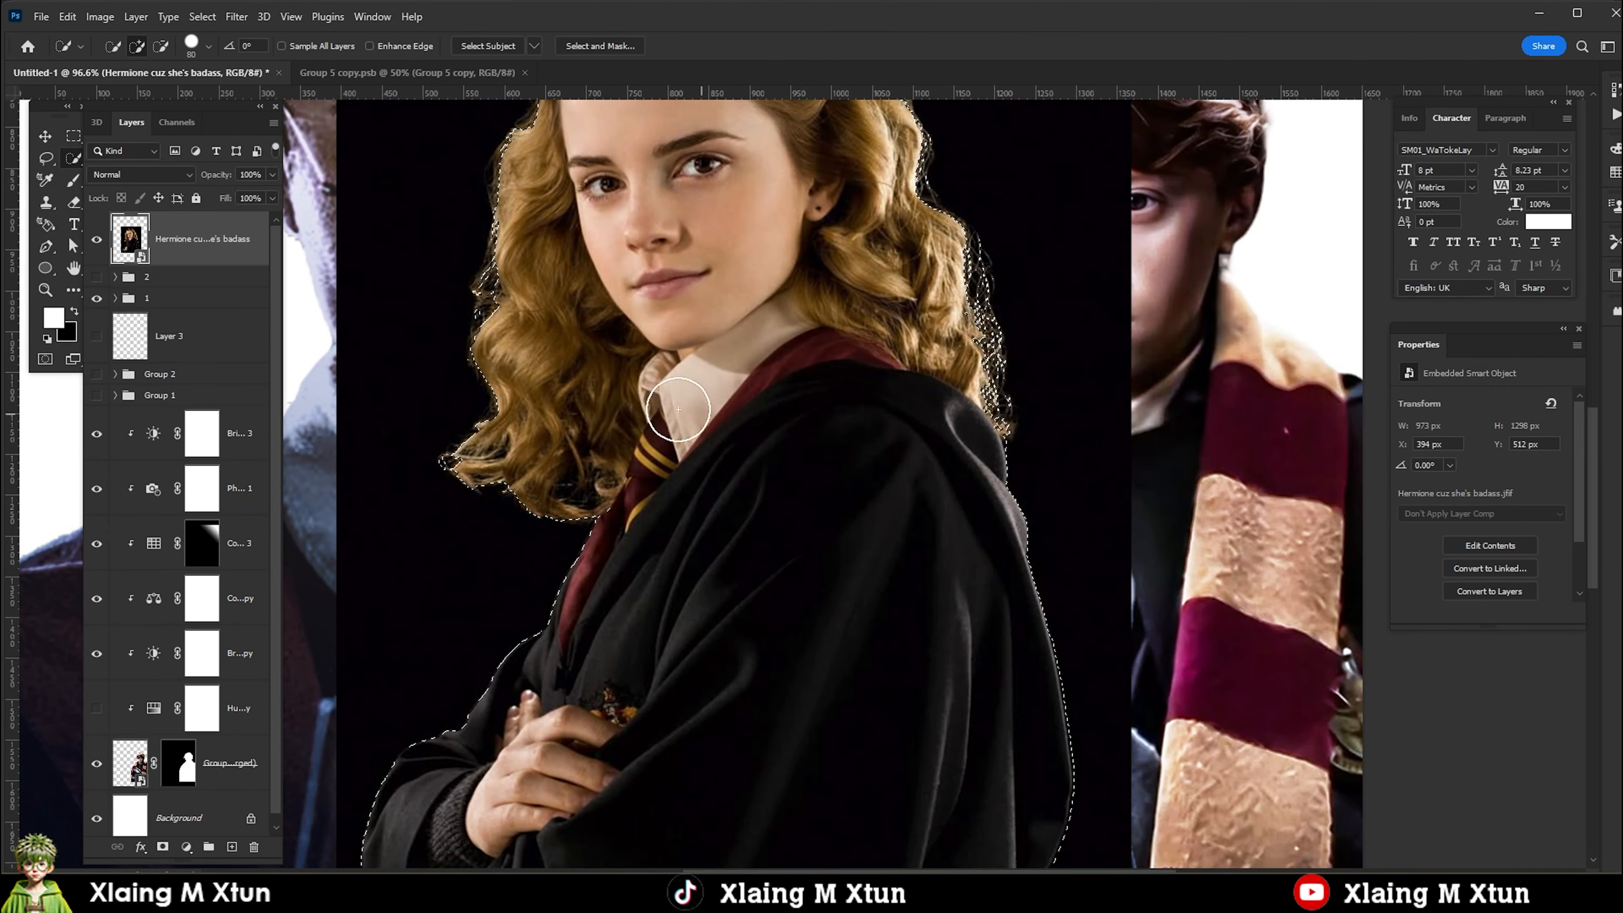
Hide the black background around Hermione by turning the selection into a layer mask.
{"action": "scroll", "coordinate": [747, 397], "scroll_direction": "down", "scroll_amount": 2}
{"action": "scroll", "coordinate": [786, 416], "scroll_direction": "up", "scroll_amount": 3}
{"action": "scroll", "coordinate": [786, 417], "scroll_direction": "down", "scroll_amount": 4}
{"action": "left_click", "coordinate": [163, 847]}
{"action": "key", "text": "v"}
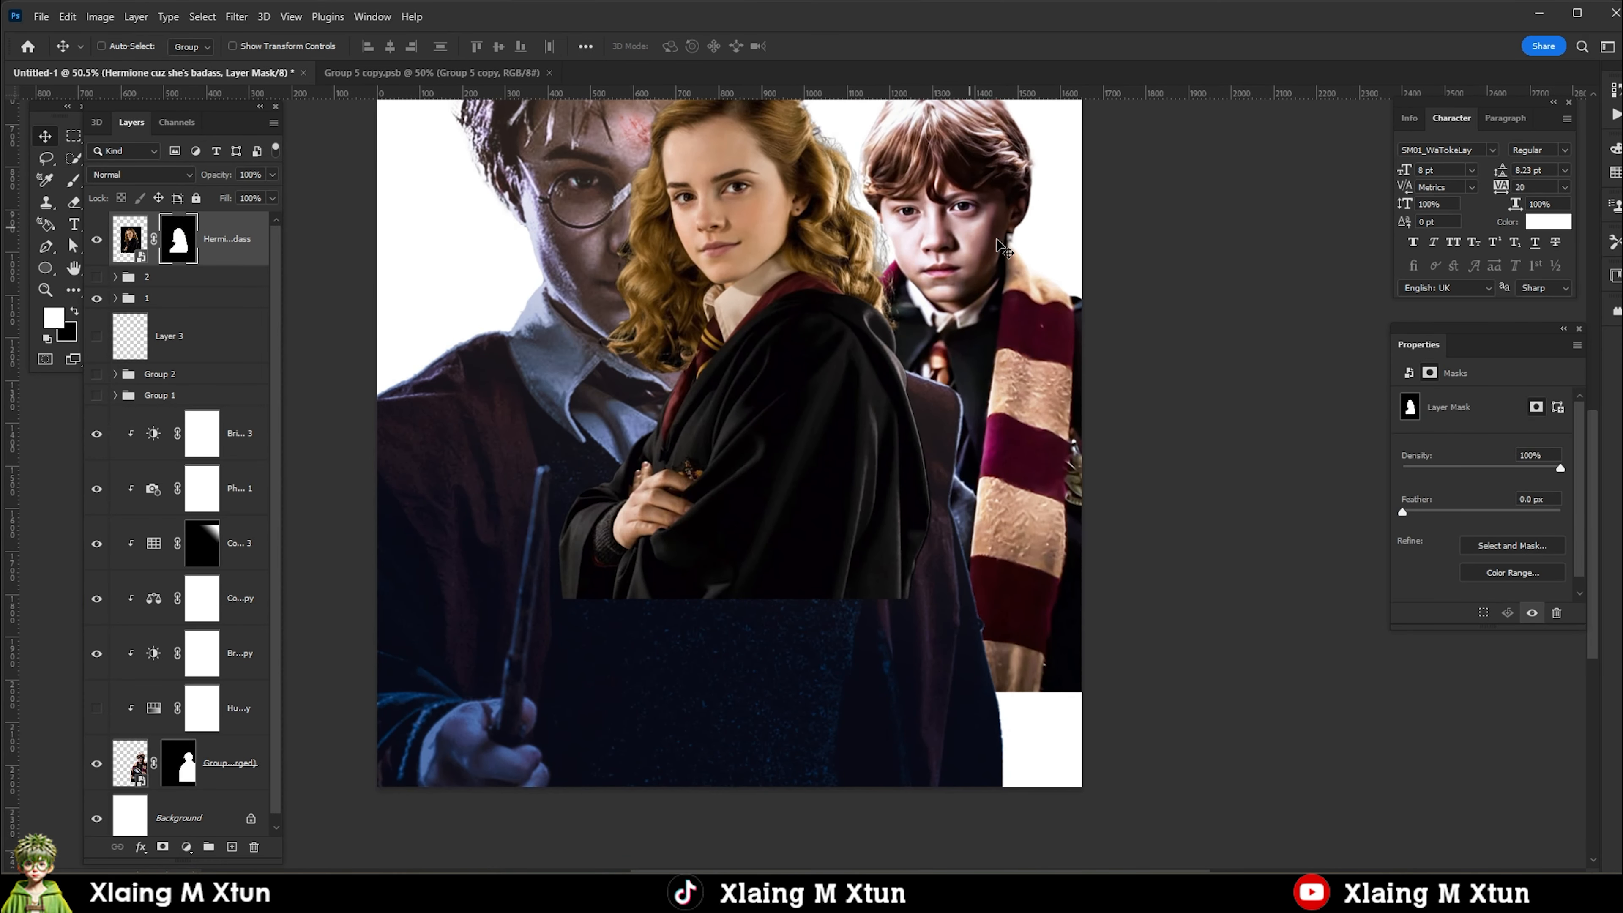
{"action": "scroll", "coordinate": [742, 396], "scroll_direction": "down", "scroll_amount": 2}
Move the masked Hermione layer below the Ron cutout and convert it to a smart object.
{"action": "left_click", "coordinate": [128, 239]}
{"action": "left_click_drag", "start_coordinate": [128, 239], "coordinate": [204, 792]}
{"action": "right_click", "coordinate": [206, 790]}
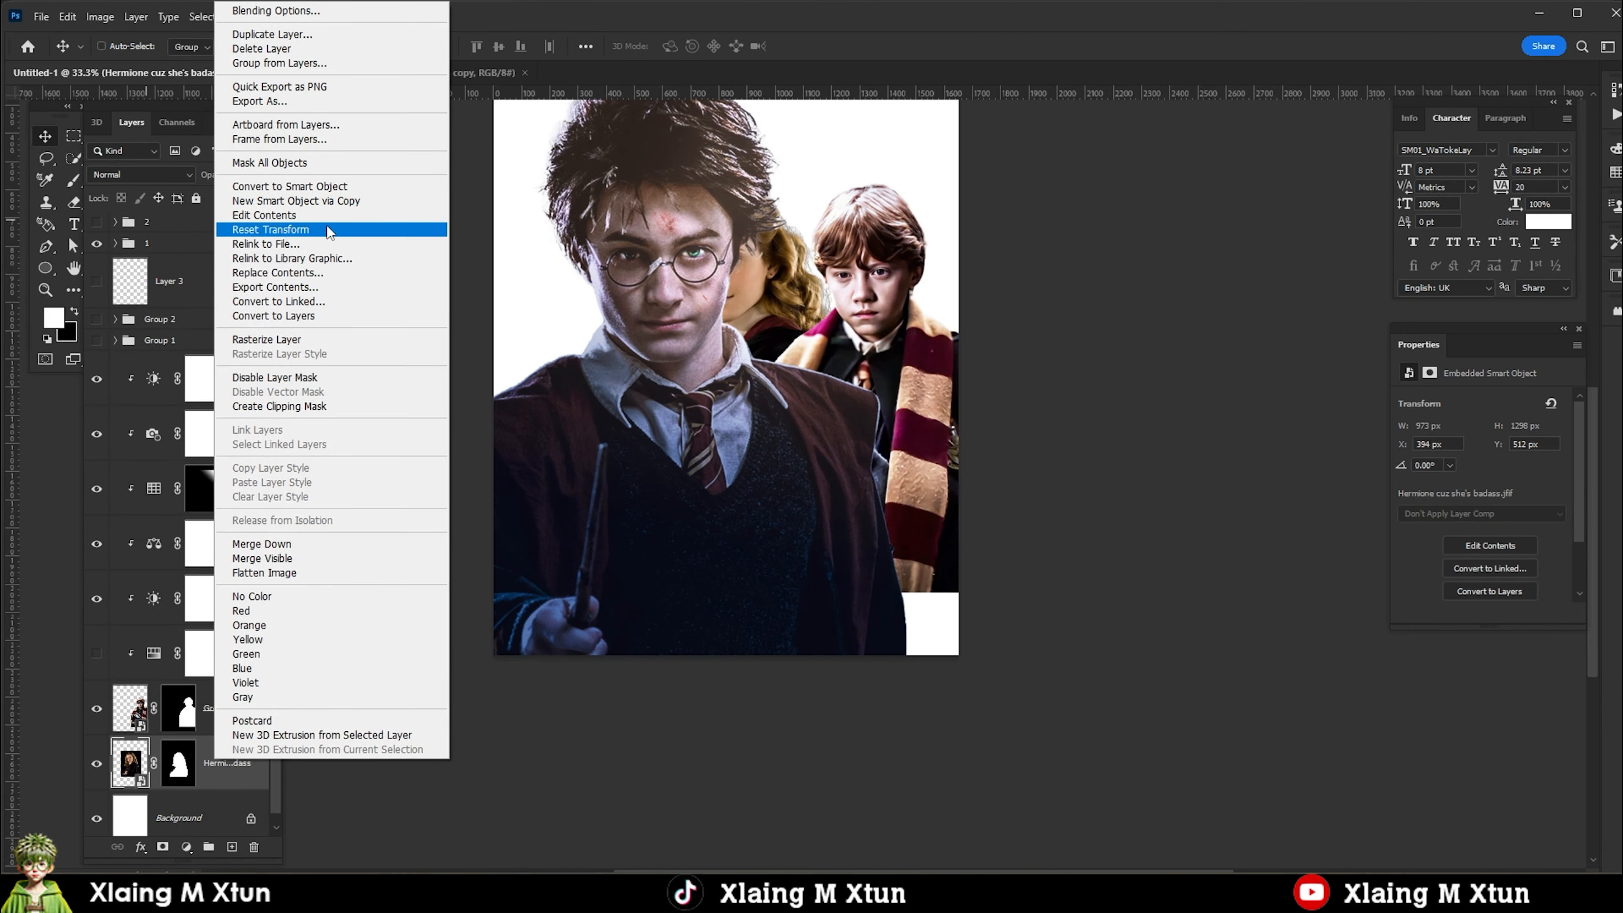
{"action": "left_click", "coordinate": [307, 187]}
Position Hermione behind Harry and Ron at about X 674, Y 61 px.
{"action": "left_click_drag", "start_coordinate": [727, 475], "coordinate": [798, 395]}
{"action": "left_click_drag", "start_coordinate": [825, 390], "coordinate": [770, 590]}
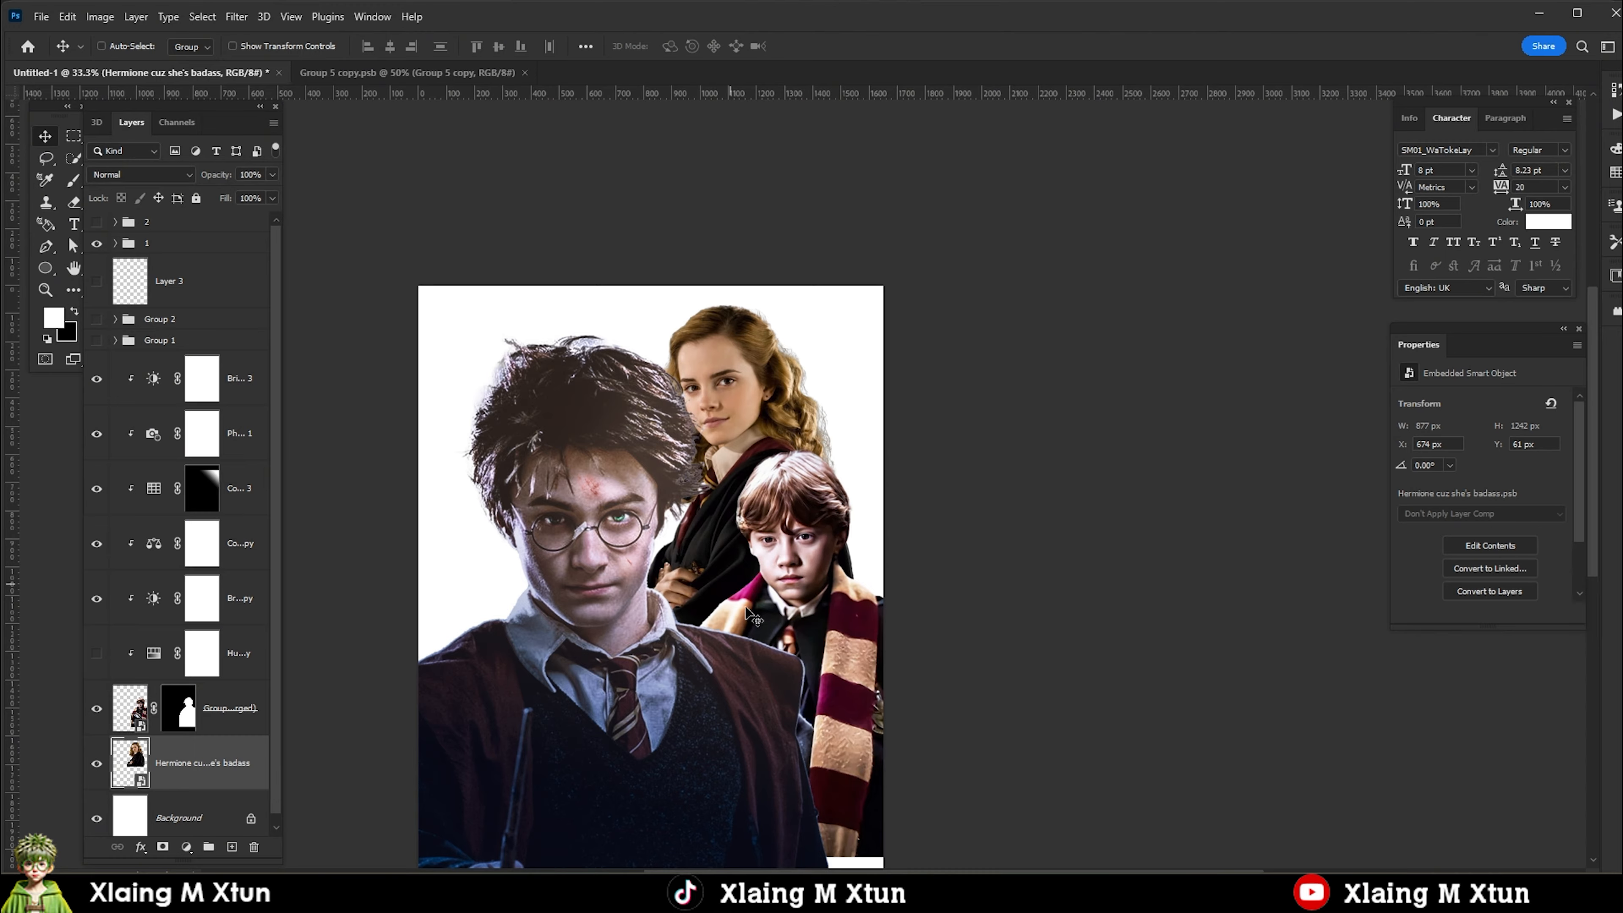
{"action": "scroll", "coordinate": [767, 587], "scroll_direction": "up", "scroll_amount": 4}
Set the Pen tool to Path mode and outline the notched cheek and jaw edge of the Ron cutout.
{"action": "right_click", "coordinate": [771, 561]}
{"action": "left_click", "coordinate": [803, 571]}
{"action": "left_click", "coordinate": [179, 708]}
{"action": "scroll", "coordinate": [803, 554], "scroll_direction": "up", "scroll_amount": 15}
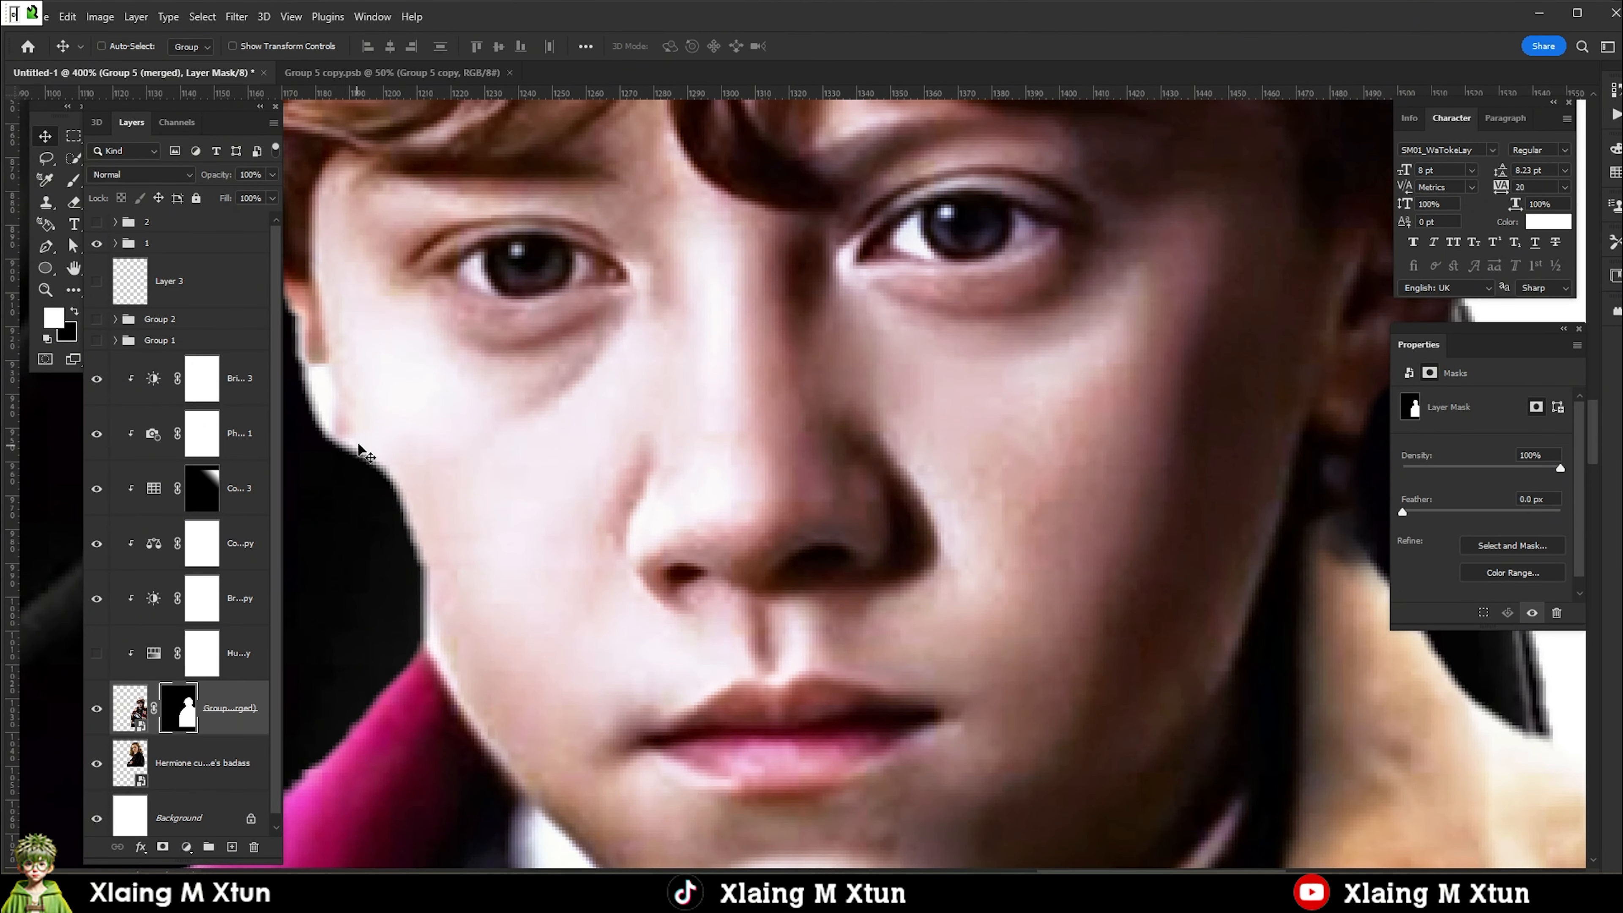
{"action": "key", "text": "p"}
{"action": "left_click_drag", "start_coordinate": [345, 431], "coordinate": [344, 441]}
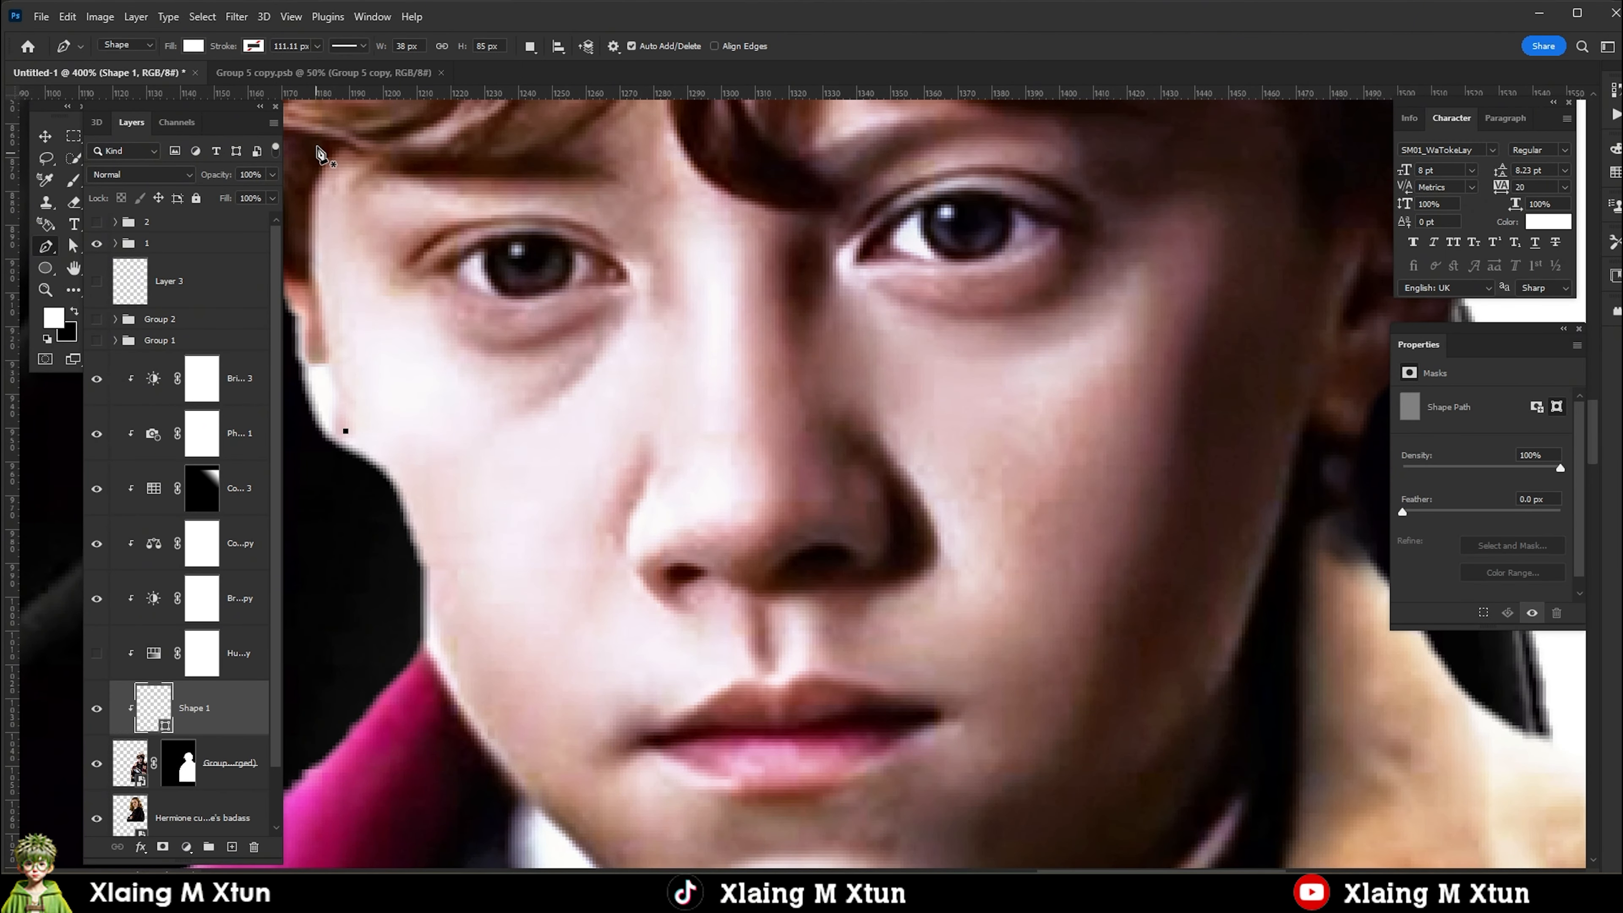
{"action": "key", "text": "ctrl+z"}
{"action": "left_click", "coordinate": [126, 45]}
{"action": "left_click", "coordinate": [122, 67]}
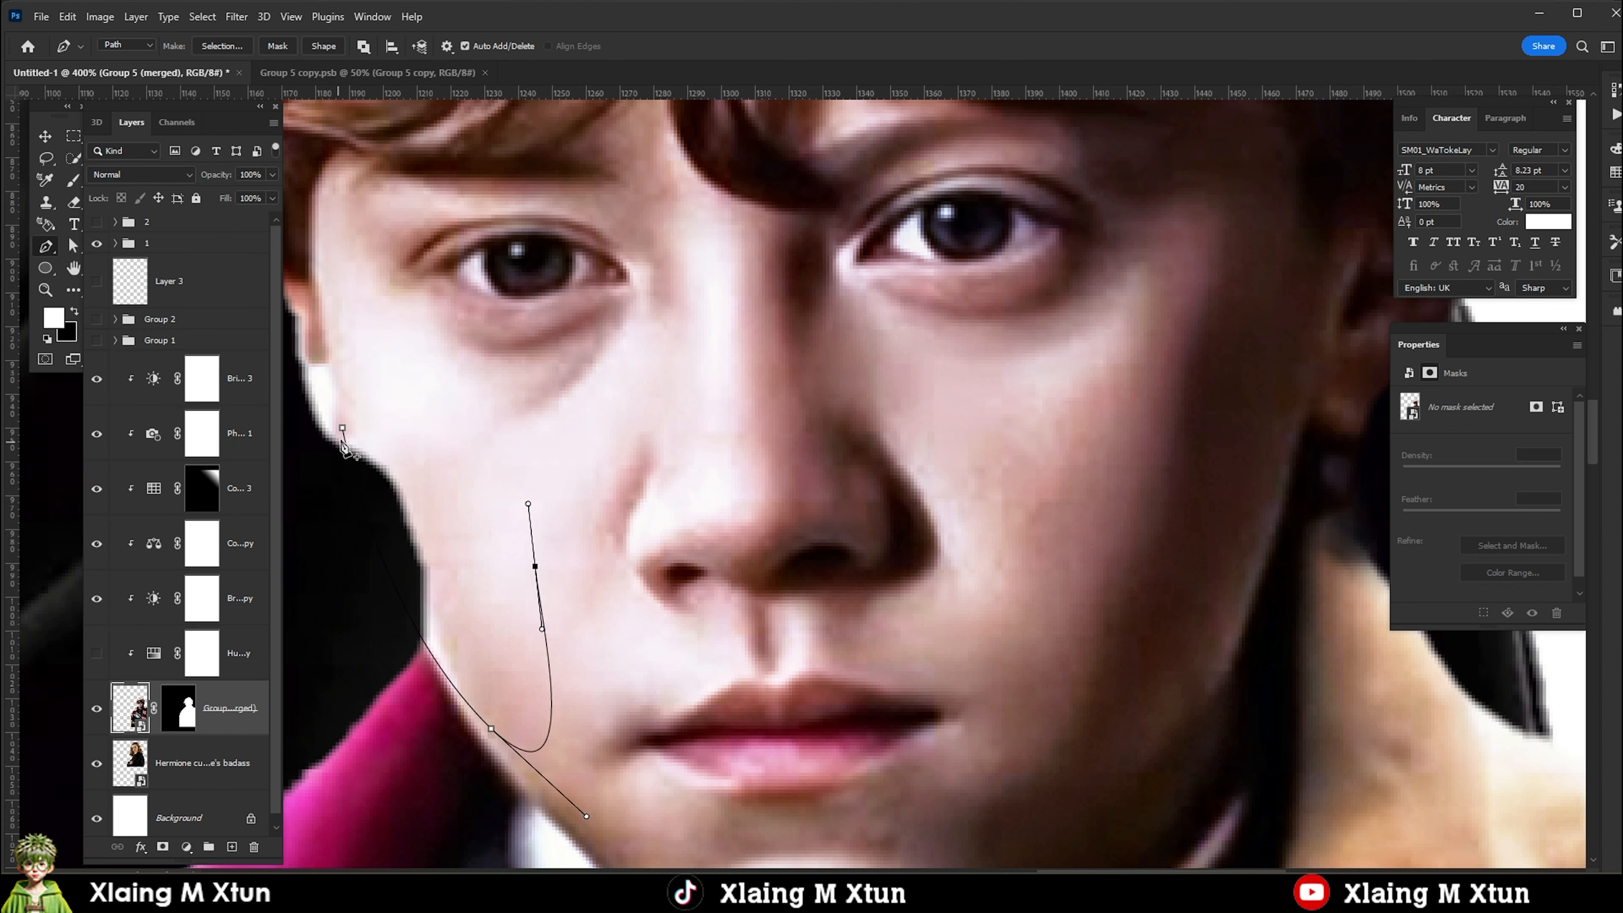
Fill the outlined cheek area with white on the Ron cutout's mask and clear the selection.
{"action": "left_click", "coordinate": [178, 708]}
{"action": "key", "text": "alt+Delete"}
{"action": "key", "text": "ctrl+d"}
{"action": "scroll", "coordinate": [186, 708], "scroll_direction": "down", "scroll_amount": 1}
{"action": "scroll", "coordinate": [409, 562], "scroll_direction": "down", "scroll_amount": 9}
{"action": "key", "text": "v"}
Add a Hue/Saturation adjustment clipped to the Hermione layer.
{"action": "left_click", "coordinate": [618, 486], "text": "ctrl"}
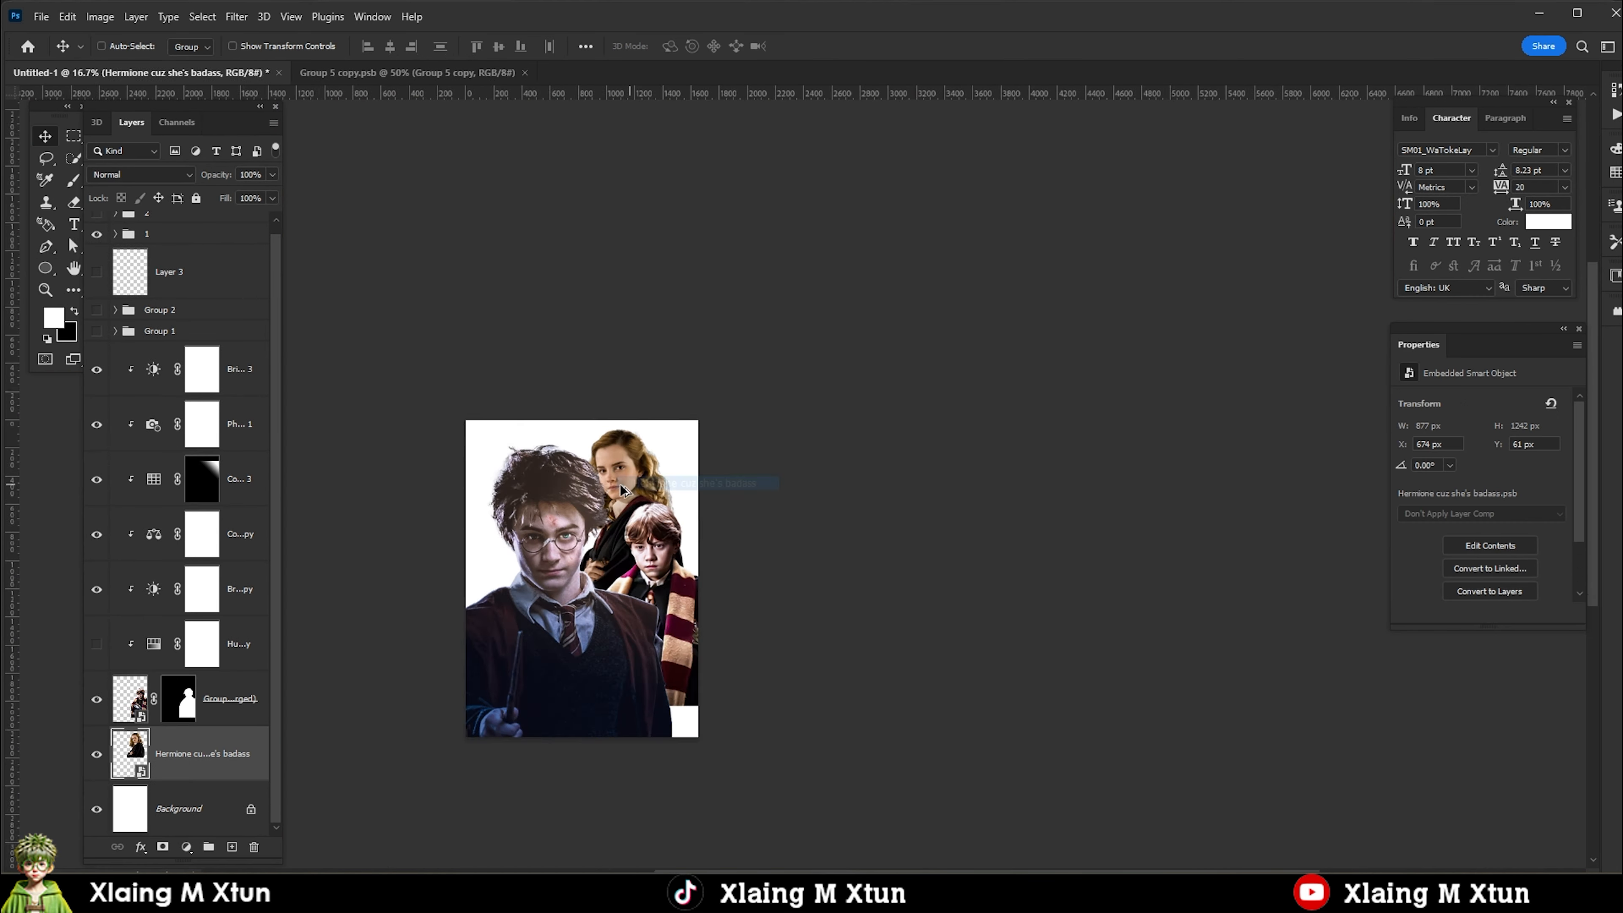
{"action": "scroll", "coordinate": [618, 486], "scroll_direction": "up", "scroll_amount": 1}
{"action": "left_click", "coordinate": [186, 847]}
{"action": "left_click", "coordinate": [237, 695]}
{"action": "key", "text": "ctrl+alt+g"}
Set the Yellows of Hermione's Hue/Saturation adjustment to hue -24, saturation -75 and lightness +34.
{"action": "left_click", "coordinate": [1497, 424]}
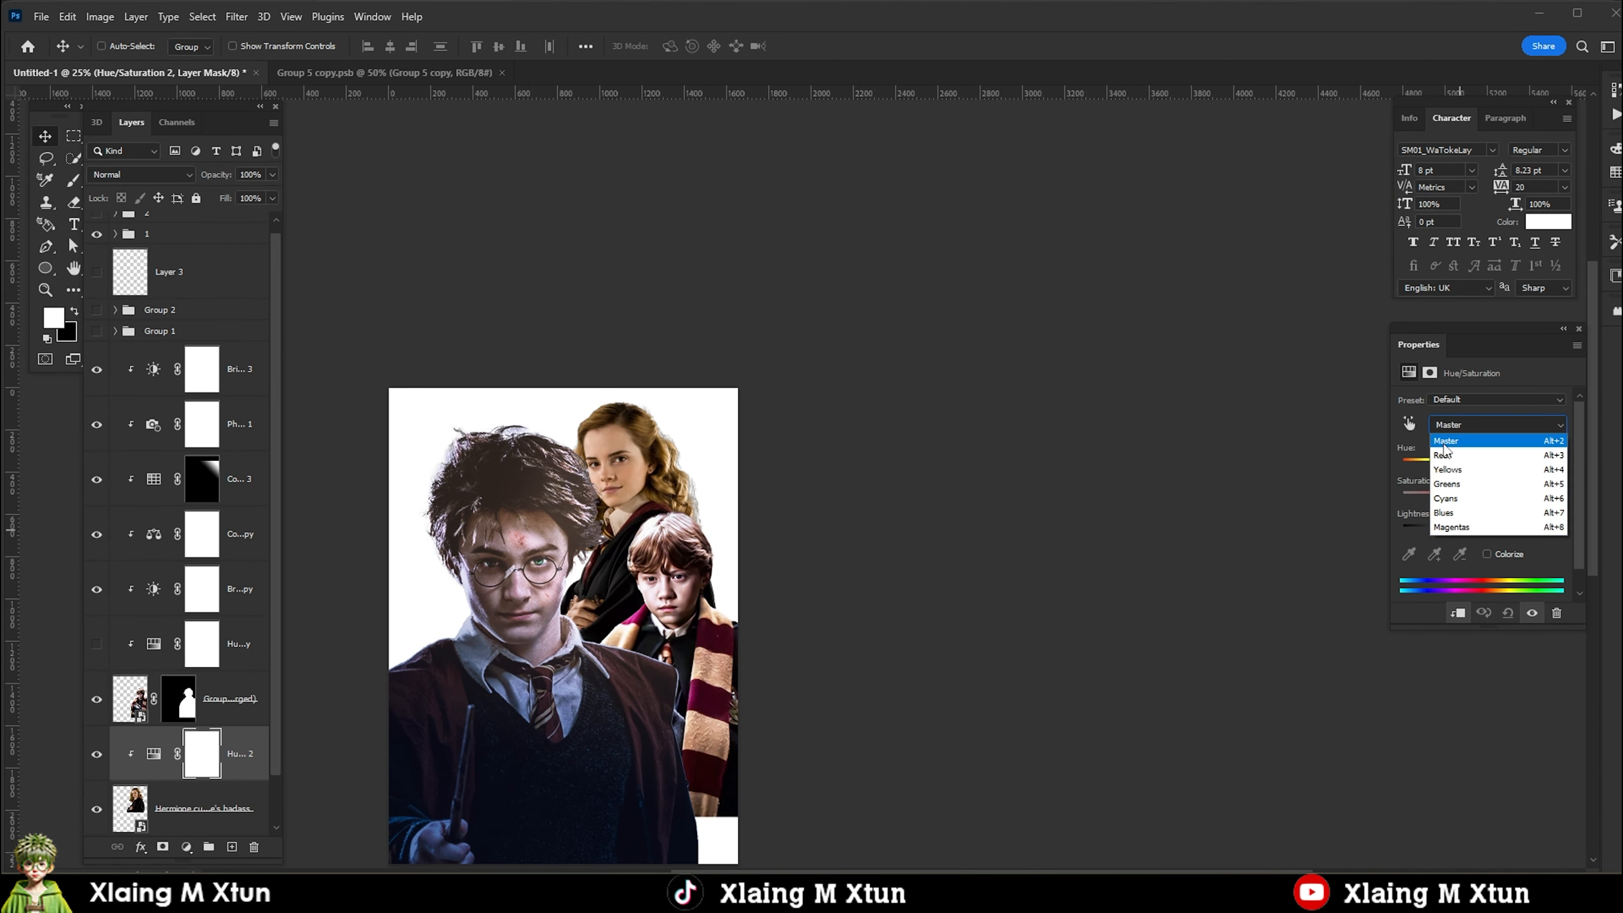
{"action": "left_click", "coordinate": [1469, 463]}
{"action": "left_click_drag", "start_coordinate": [1482, 494], "coordinate": [1460, 505]}
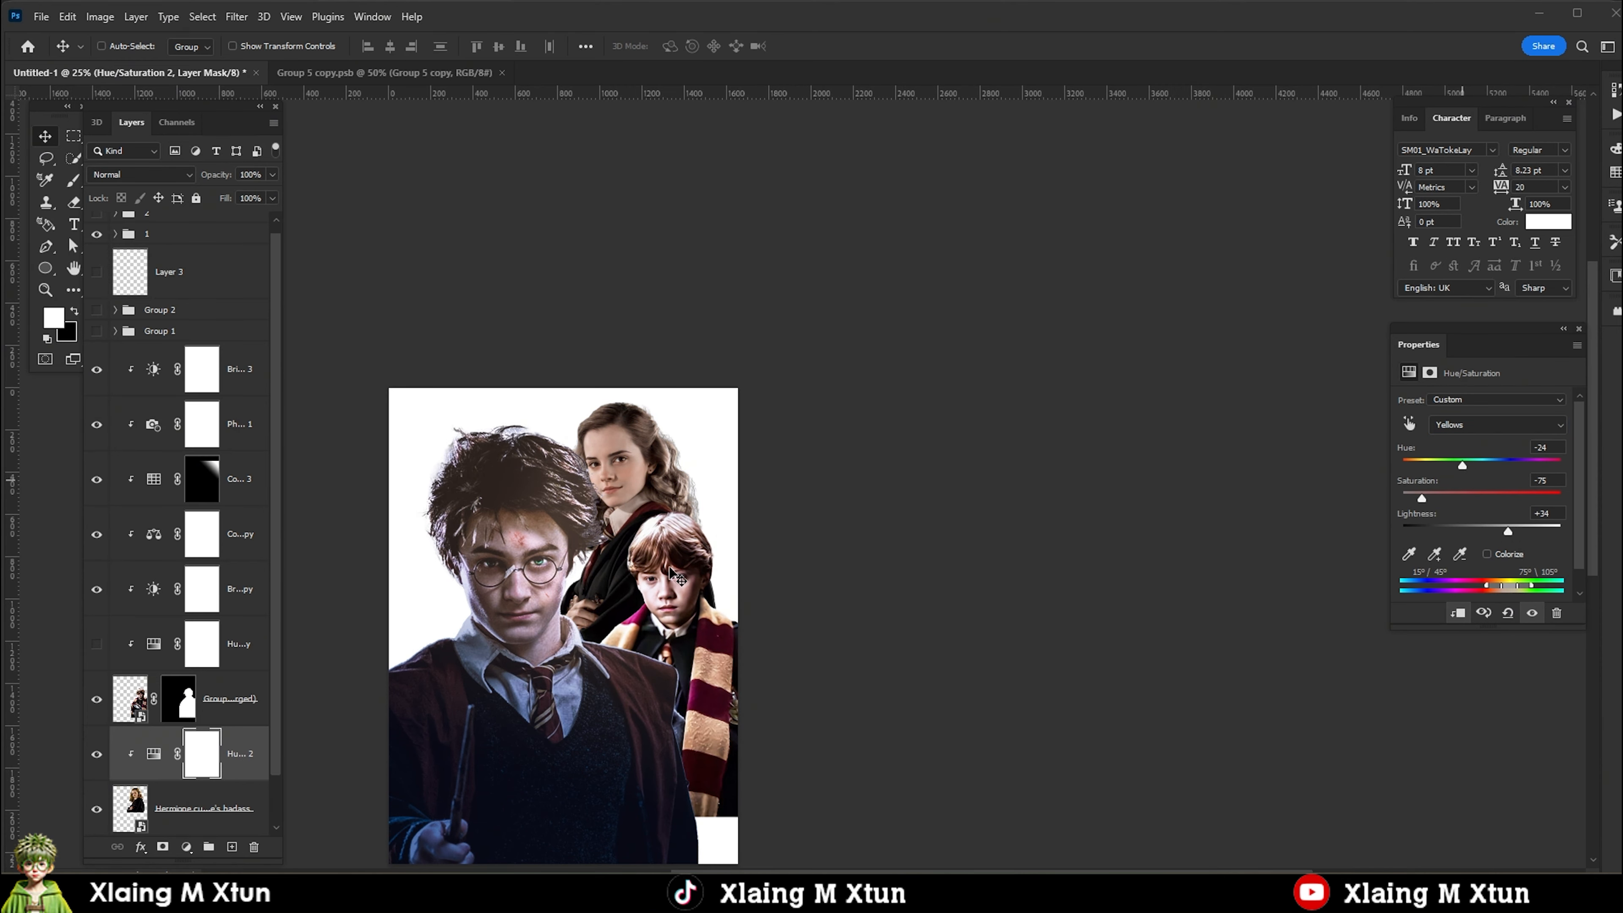
{"action": "scroll", "coordinate": [657, 528], "scroll_direction": "down", "scroll_amount": 1}
{"action": "scroll", "coordinate": [645, 550], "scroll_direction": "up", "scroll_amount": 1}
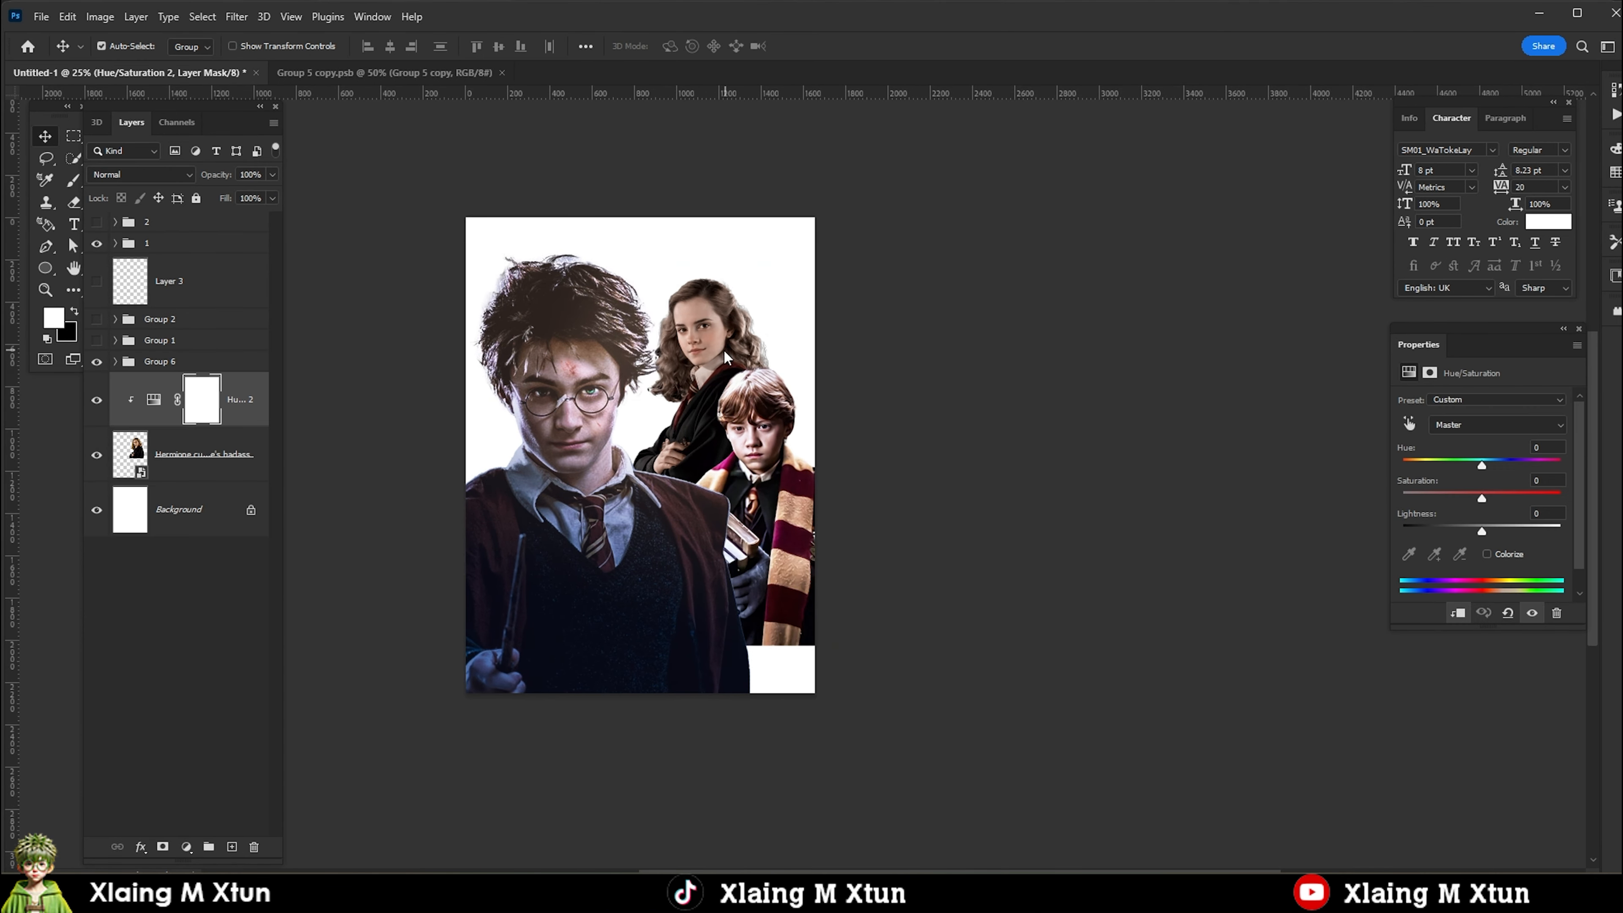
Transform the Hermione cutout to about 727 × 1030 px and place it at about X 729, Y 282 px.
{"action": "key", "text": "ctrl+t"}
{"action": "key", "text": "Return"}
{"action": "left_click_drag", "start_coordinate": [714, 346], "coordinate": [704, 346]}
{"action": "scroll", "coordinate": [728, 390], "scroll_direction": "down", "scroll_amount": 2}
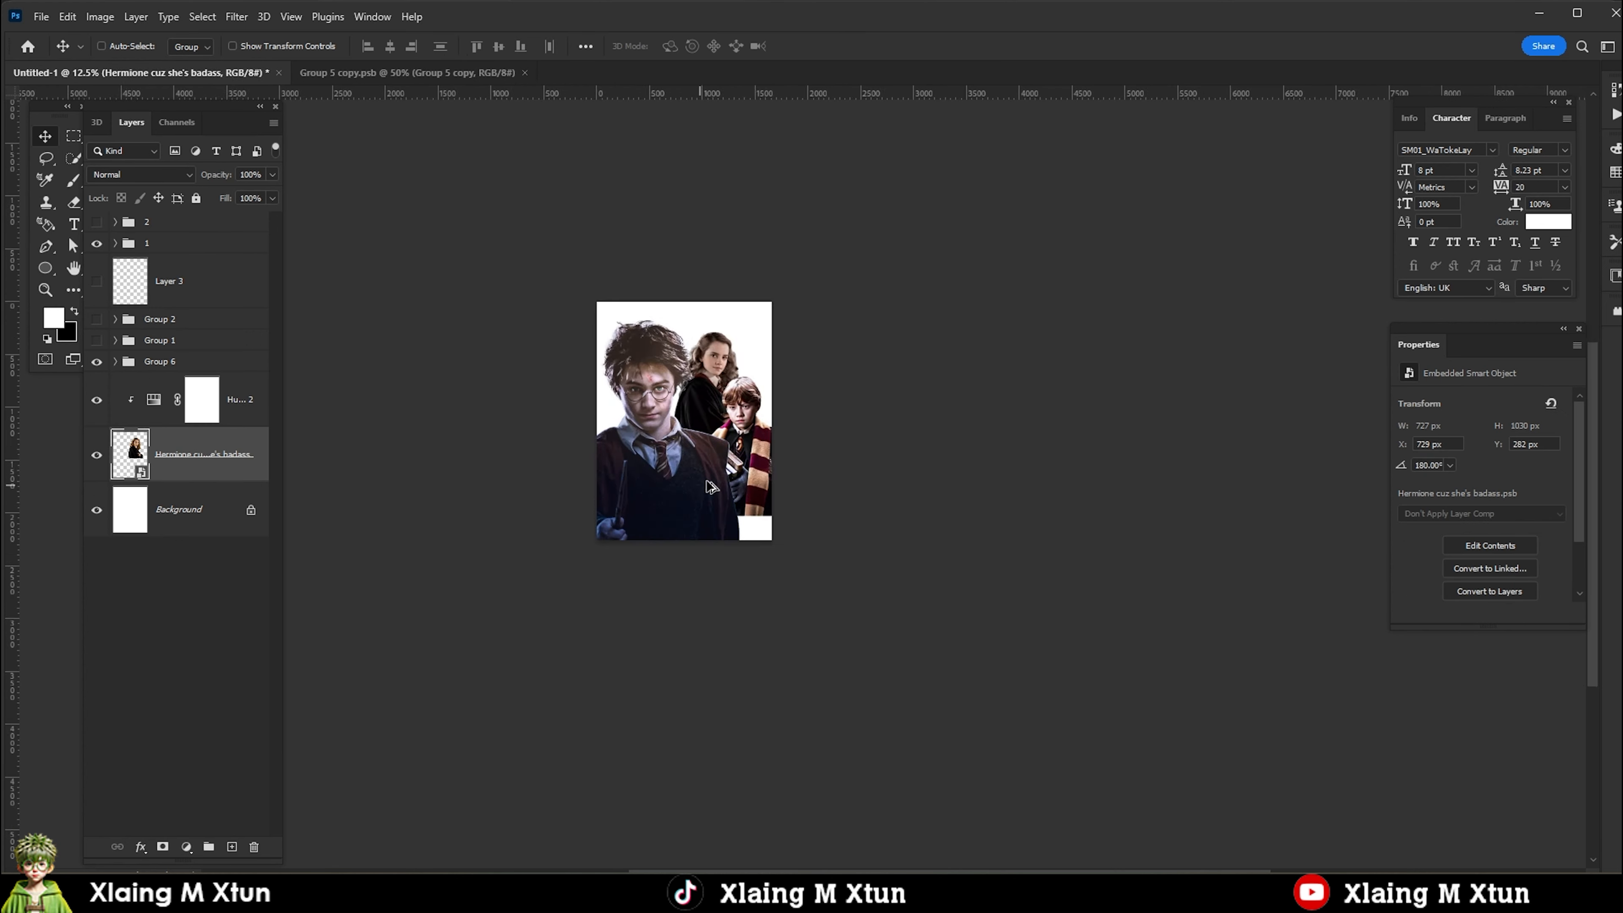
{"action": "scroll", "coordinate": [716, 471], "scroll_direction": "up", "scroll_amount": 2}
Add a black Solid Color fill layer directly above Group 6.
{"action": "right_click", "coordinate": [790, 484]}
{"action": "left_click", "coordinate": [817, 495]}
{"action": "left_click", "coordinate": [199, 524]}
{"action": "left_click", "coordinate": [183, 460]}
{"action": "left_click", "coordinate": [178, 360]}
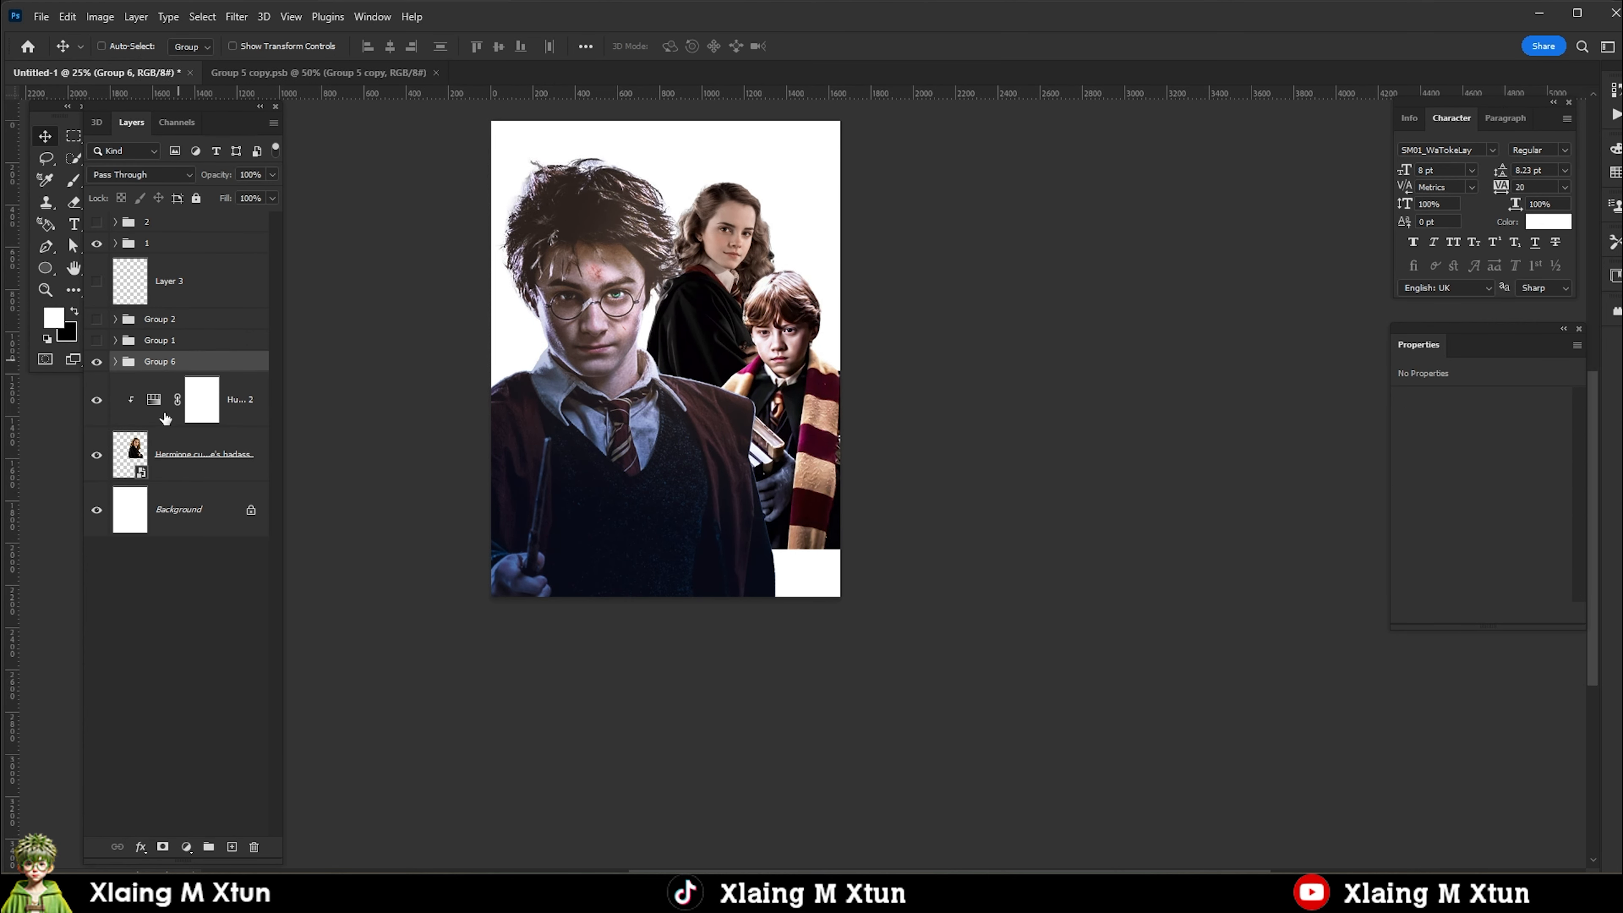
{"action": "left_click", "coordinate": [186, 846]}
{"action": "left_click", "coordinate": [192, 551]}
{"action": "left_click", "coordinate": [1188, 746]}
{"action": "left_click", "coordinate": [1558, 526]}
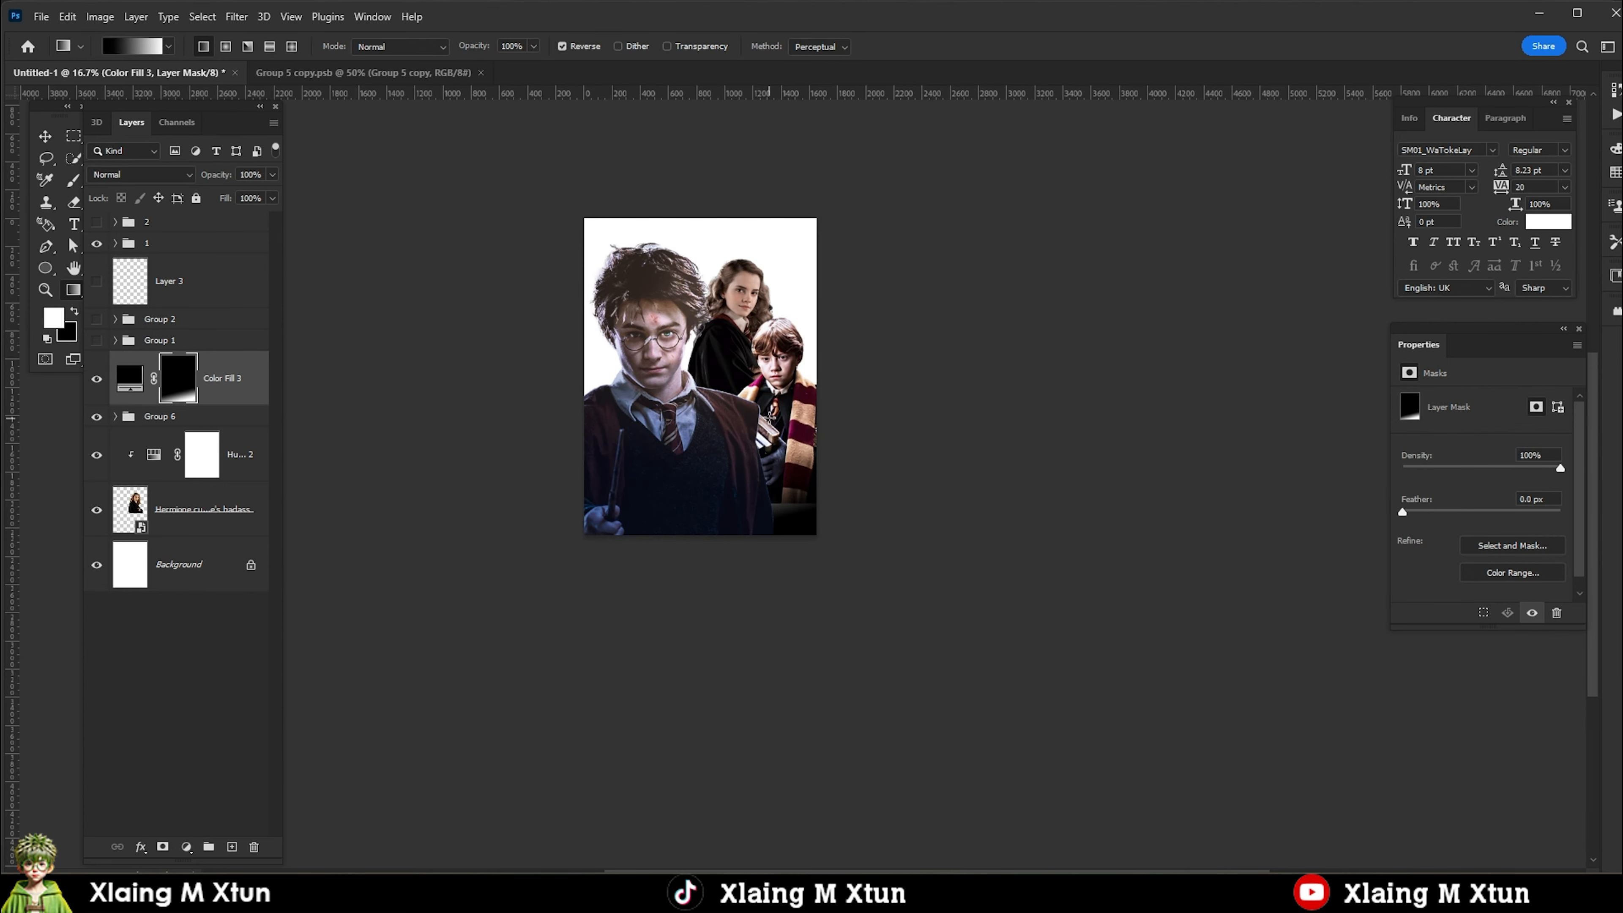
Fade the black fill upward from the page's lower edge with a gradient on its mask.
{"action": "key", "text": "ctrl+minus"}
{"action": "key", "text": "ctrl+minus"}
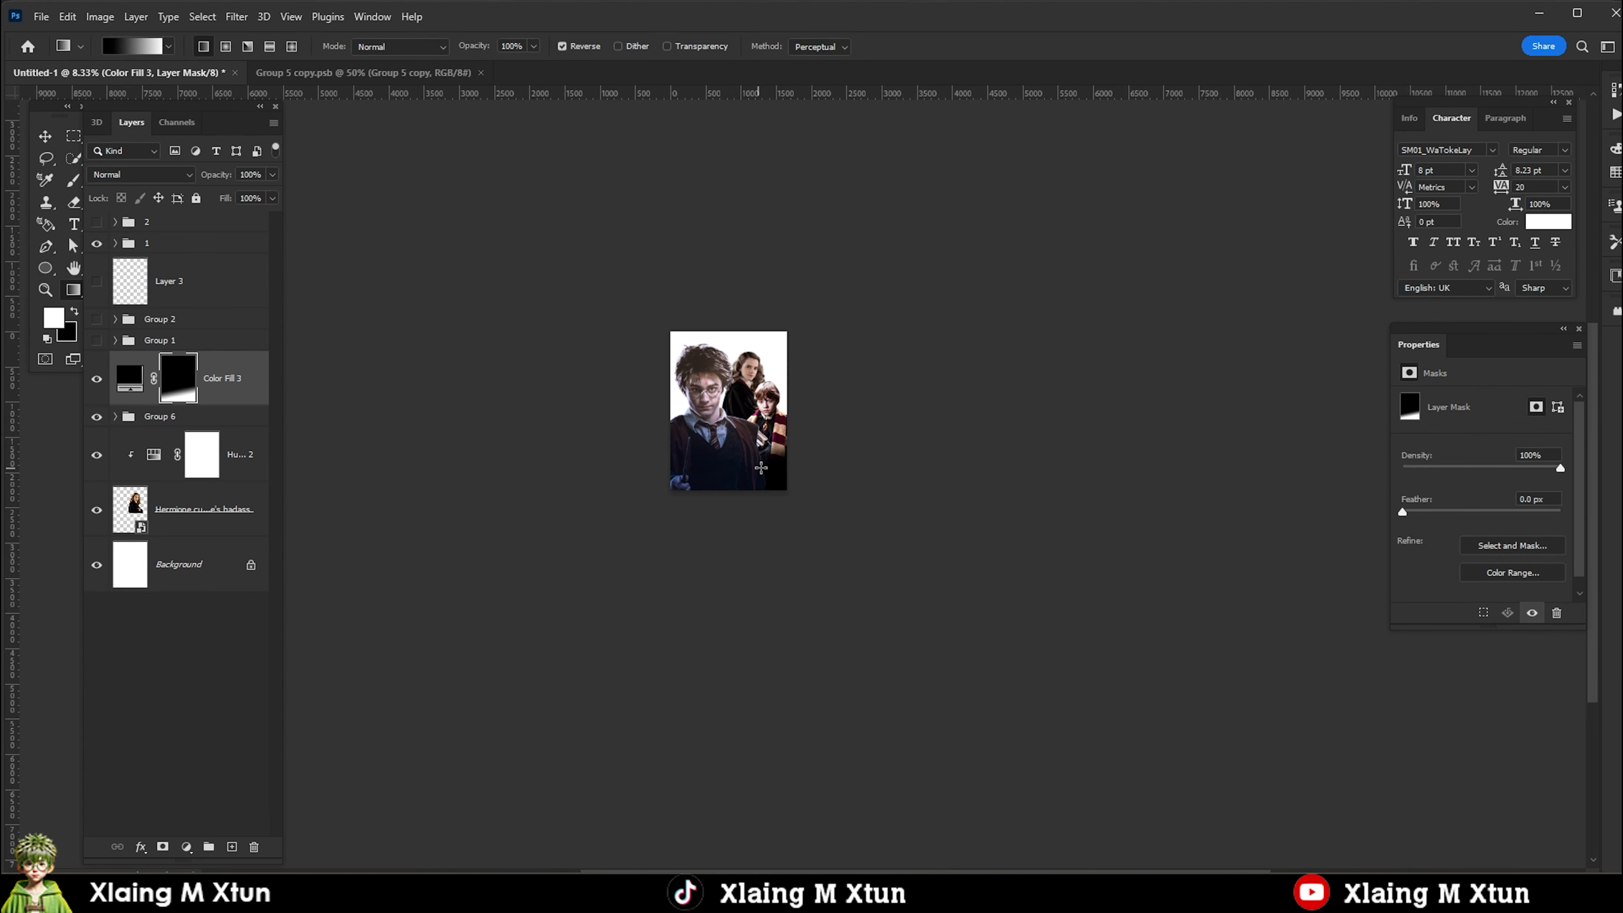
{"action": "key", "text": "v"}
{"action": "scroll", "coordinate": [757, 450], "scroll_direction": "up", "scroll_amount": 3}
{"action": "scroll", "coordinate": [741, 419], "scroll_direction": "up", "scroll_amount": 1}
{"action": "scroll", "coordinate": [725, 422], "scroll_direction": "down", "scroll_amount": 1}
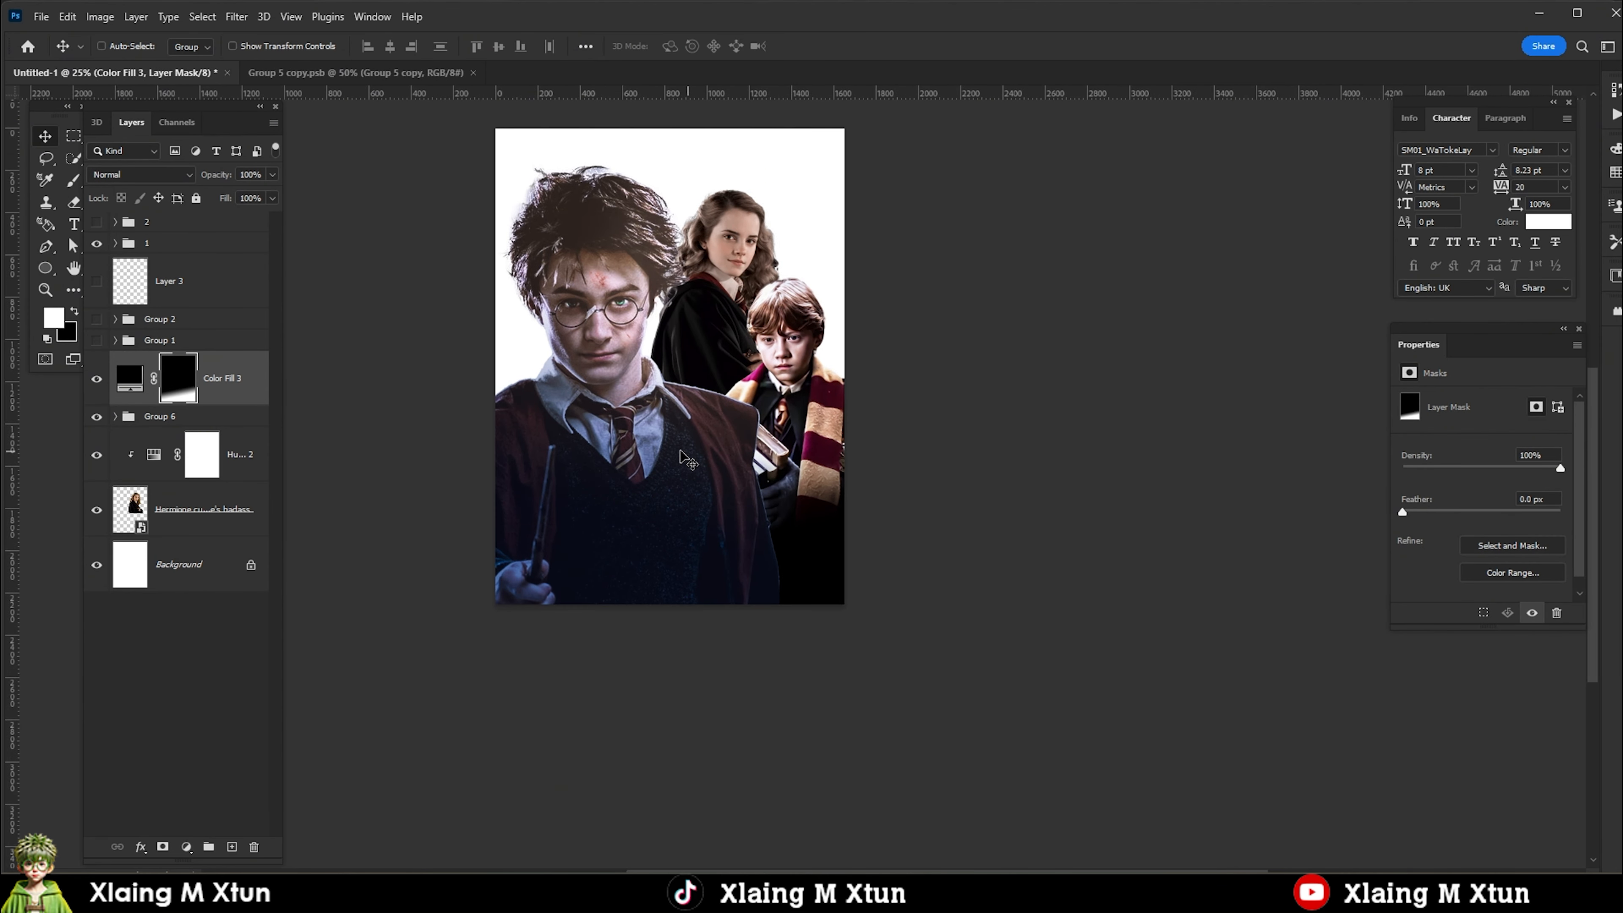
Add a Brightness/Contrast adjustment above Hermione's Hue/Saturation adjustment and raise its brightness.
{"action": "right_click", "coordinate": [681, 451]}
{"action": "left_click", "coordinate": [719, 466]}
{"action": "scroll", "coordinate": [708, 217], "scroll_direction": "up", "scroll_amount": 2}
{"action": "right_click", "coordinate": [733, 257]}
{"action": "left_click", "coordinate": [760, 275]}
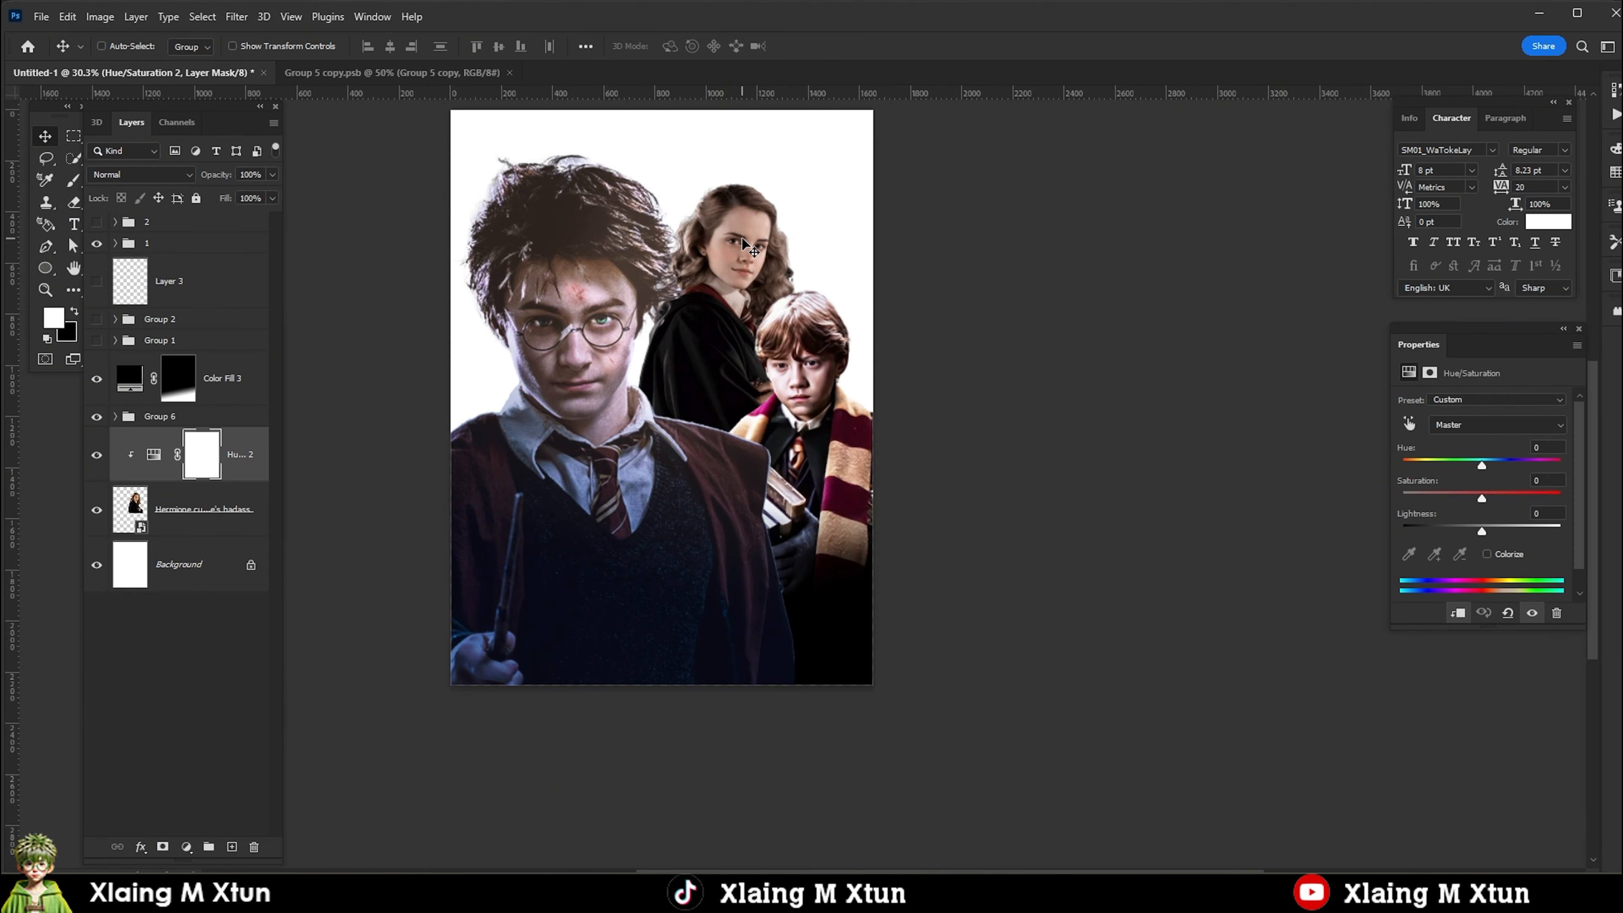
{"action": "left_click", "coordinate": [186, 846]}
{"action": "left_click", "coordinate": [205, 611]}
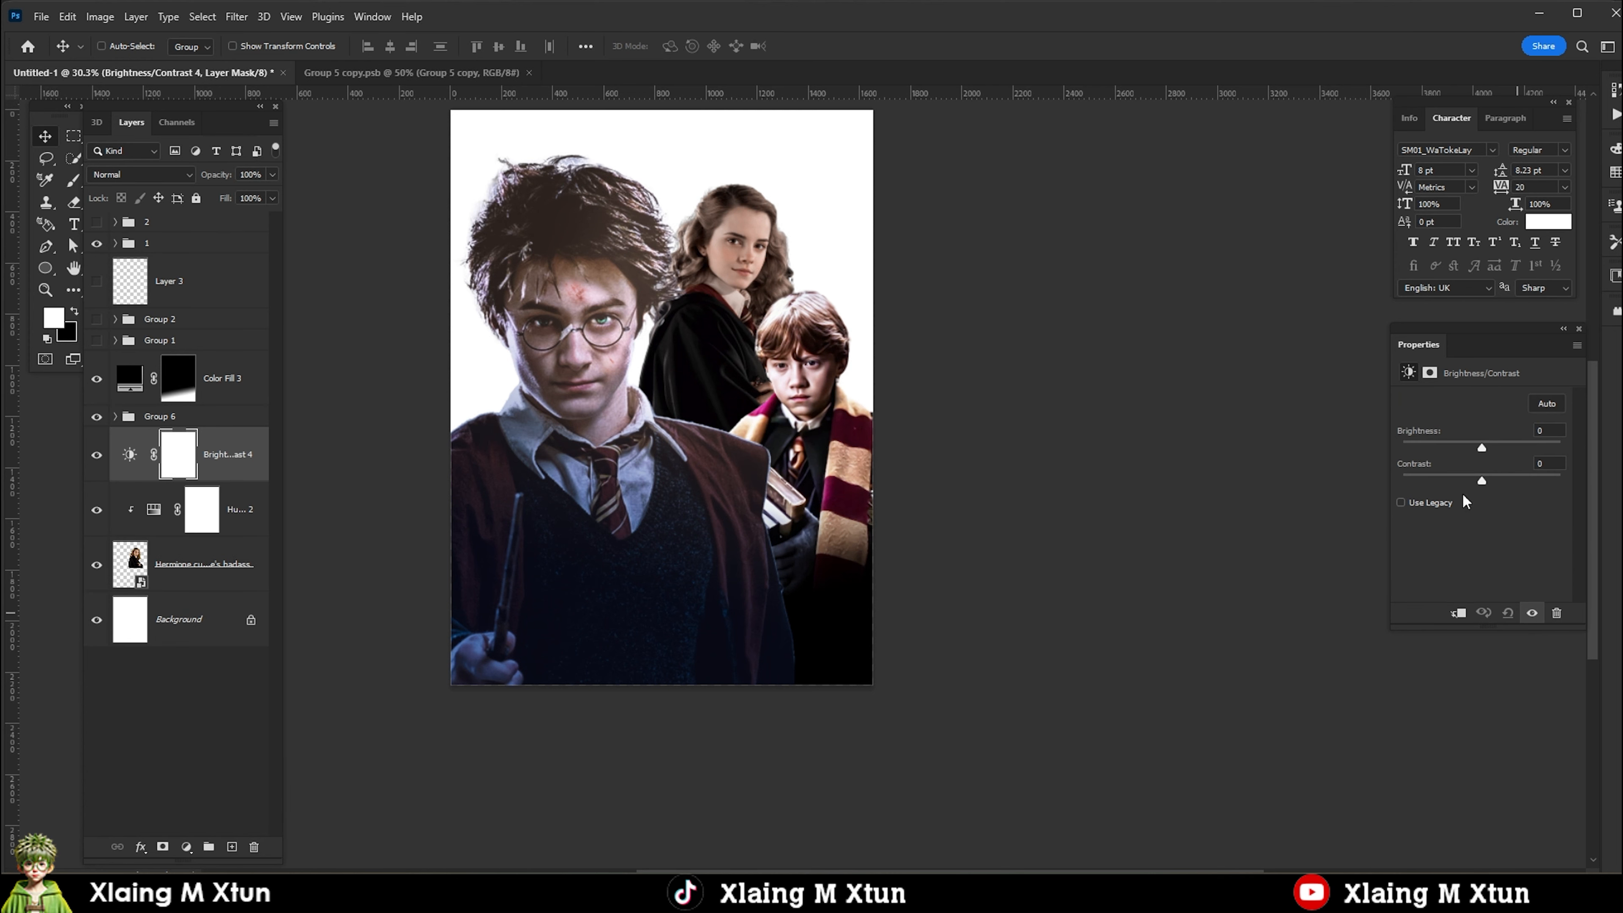
{"action": "left_click_drag", "start_coordinate": [1482, 442], "coordinate": [1510, 451]}
Clip the Brightness/Contrast adjustment to Hermione, invert its mask to black and brush the effect back onto part of her.
{"action": "left_click", "coordinate": [135, 484], "text": "alt"}
{"action": "key", "text": "ctrl+i"}
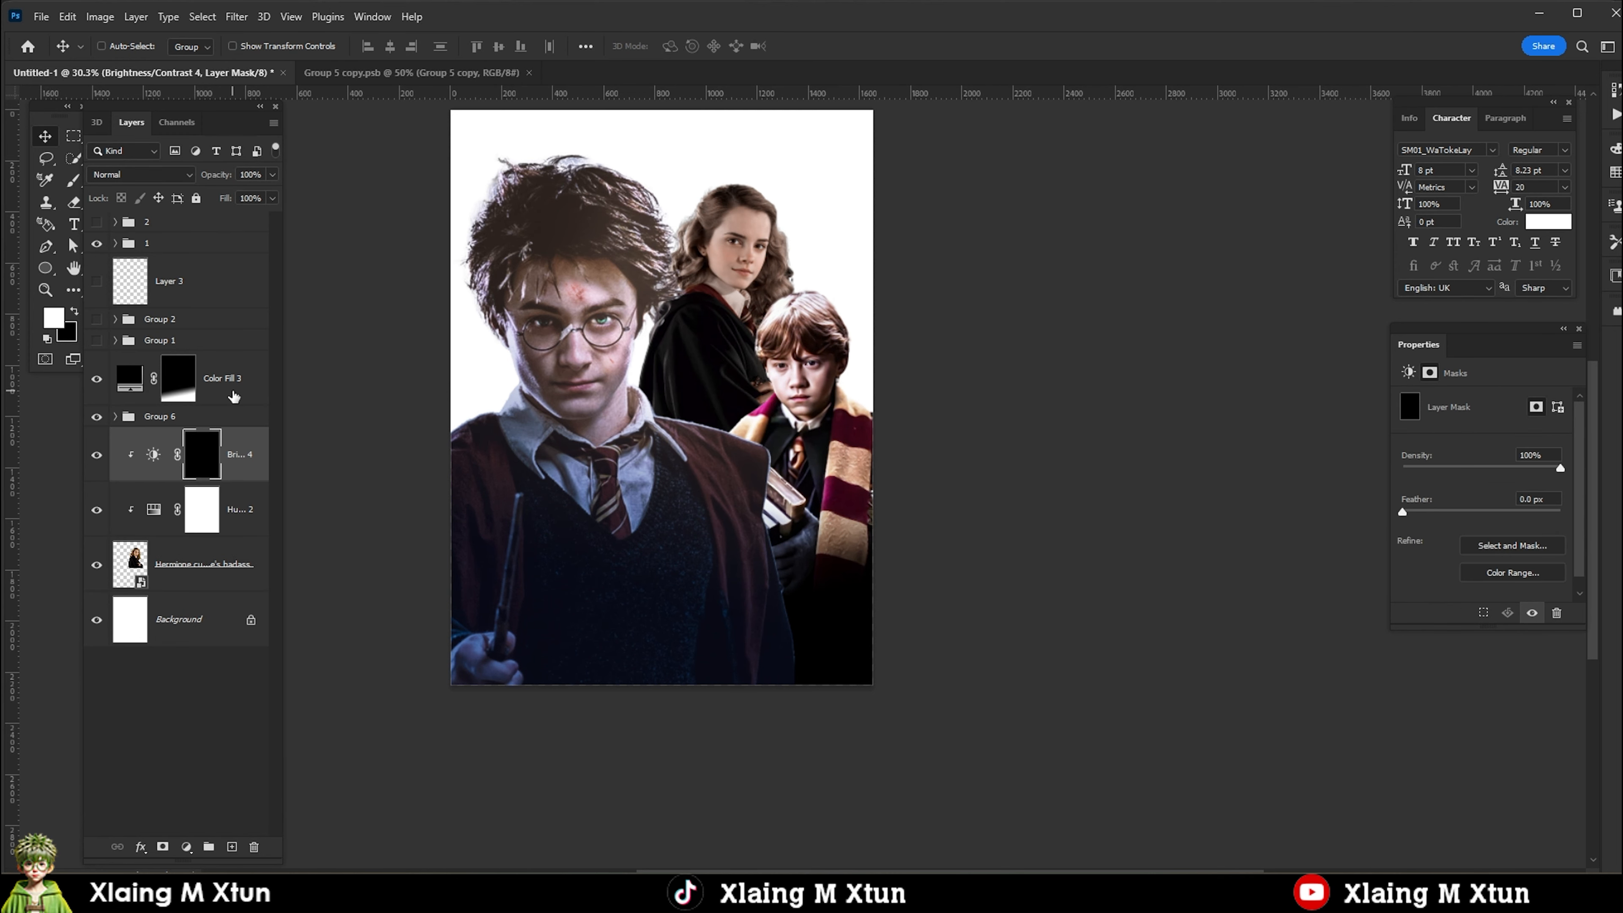
{"action": "key", "text": "b"}
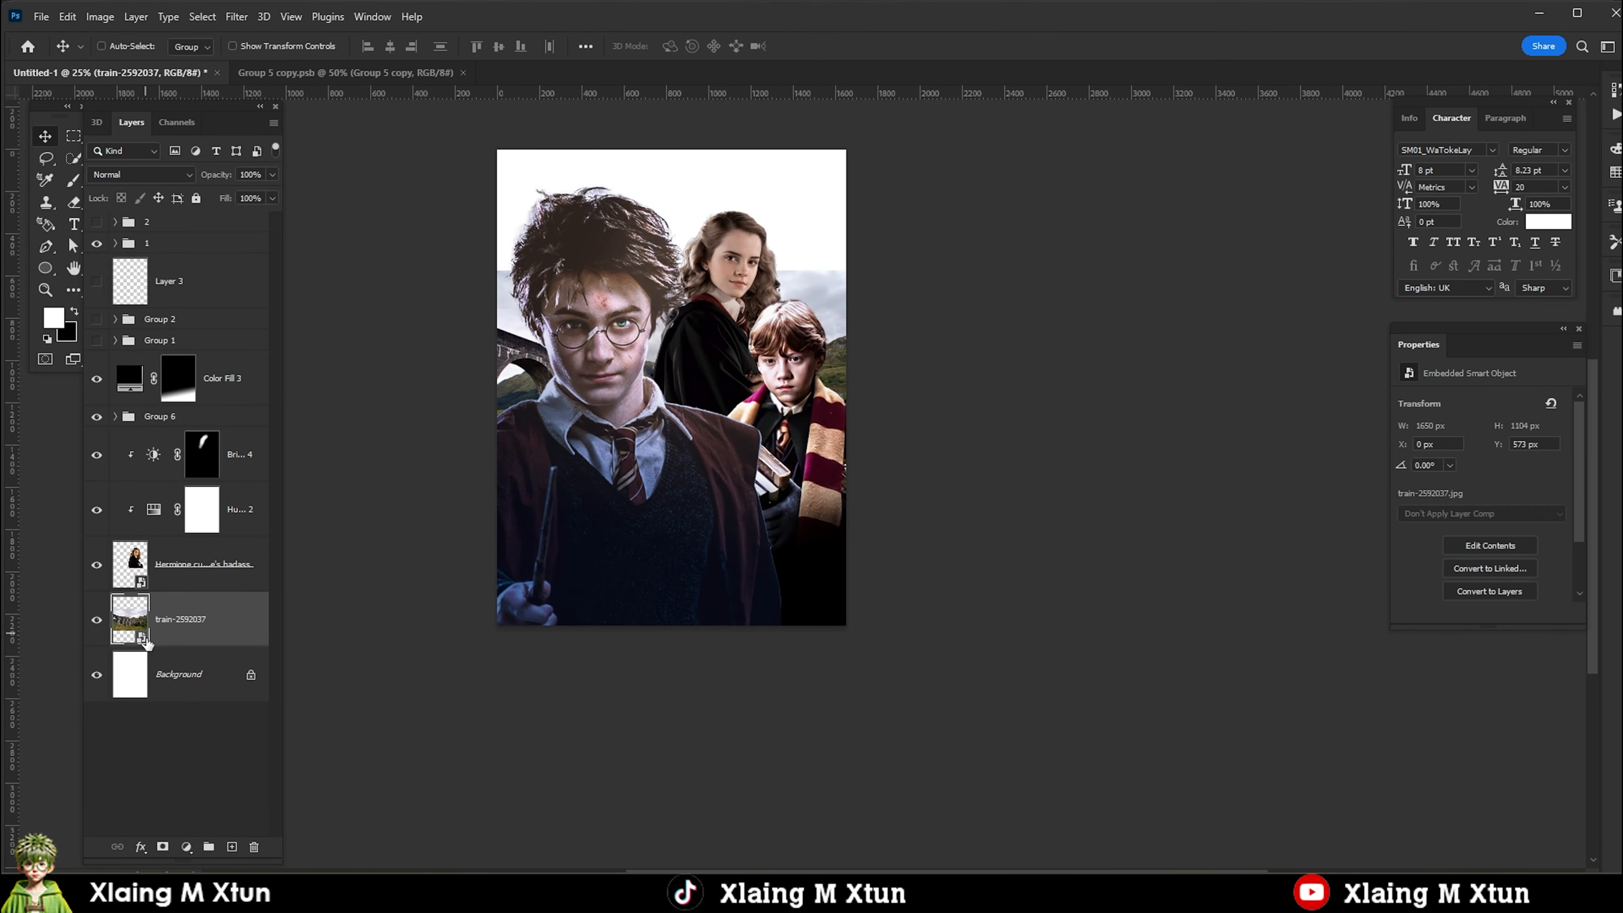
Open the train-2592037 smart object's contents and select the sky above the viaduct and hills, refining the edge with the Lasso.
{"action": "double_click", "coordinate": [146, 643]}
{"action": "key", "text": "w"}
{"action": "key", "text": "l"}
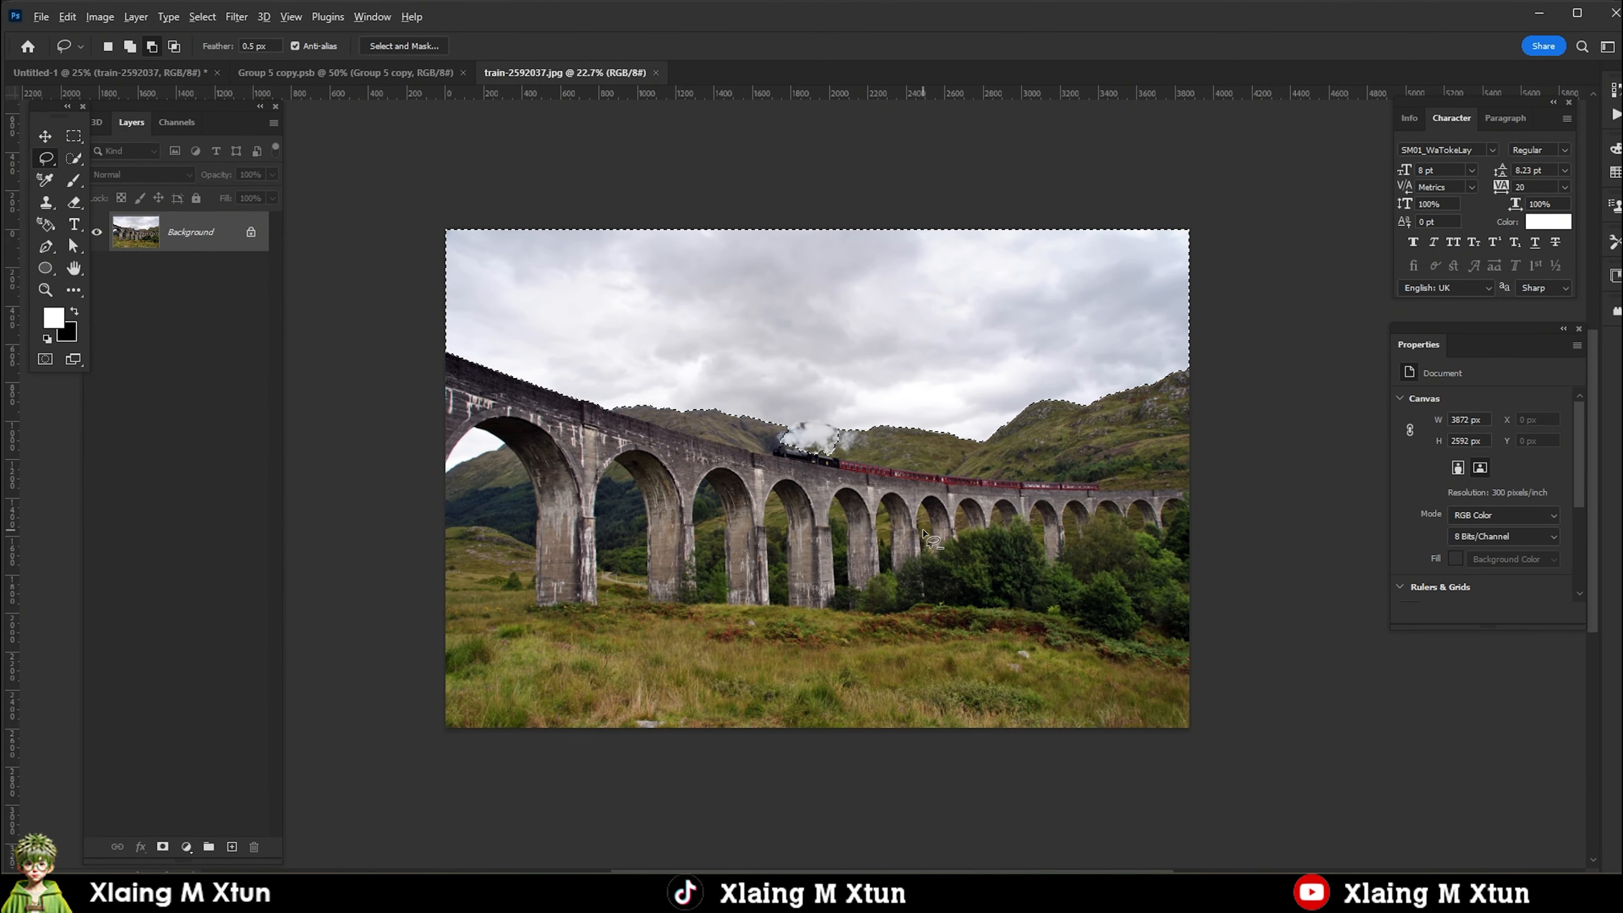
{"action": "scroll", "coordinate": [833, 443], "scroll_direction": "up", "scroll_amount": 4}
{"action": "left_click_drag", "start_coordinate": [917, 381], "coordinate": [863, 353]}
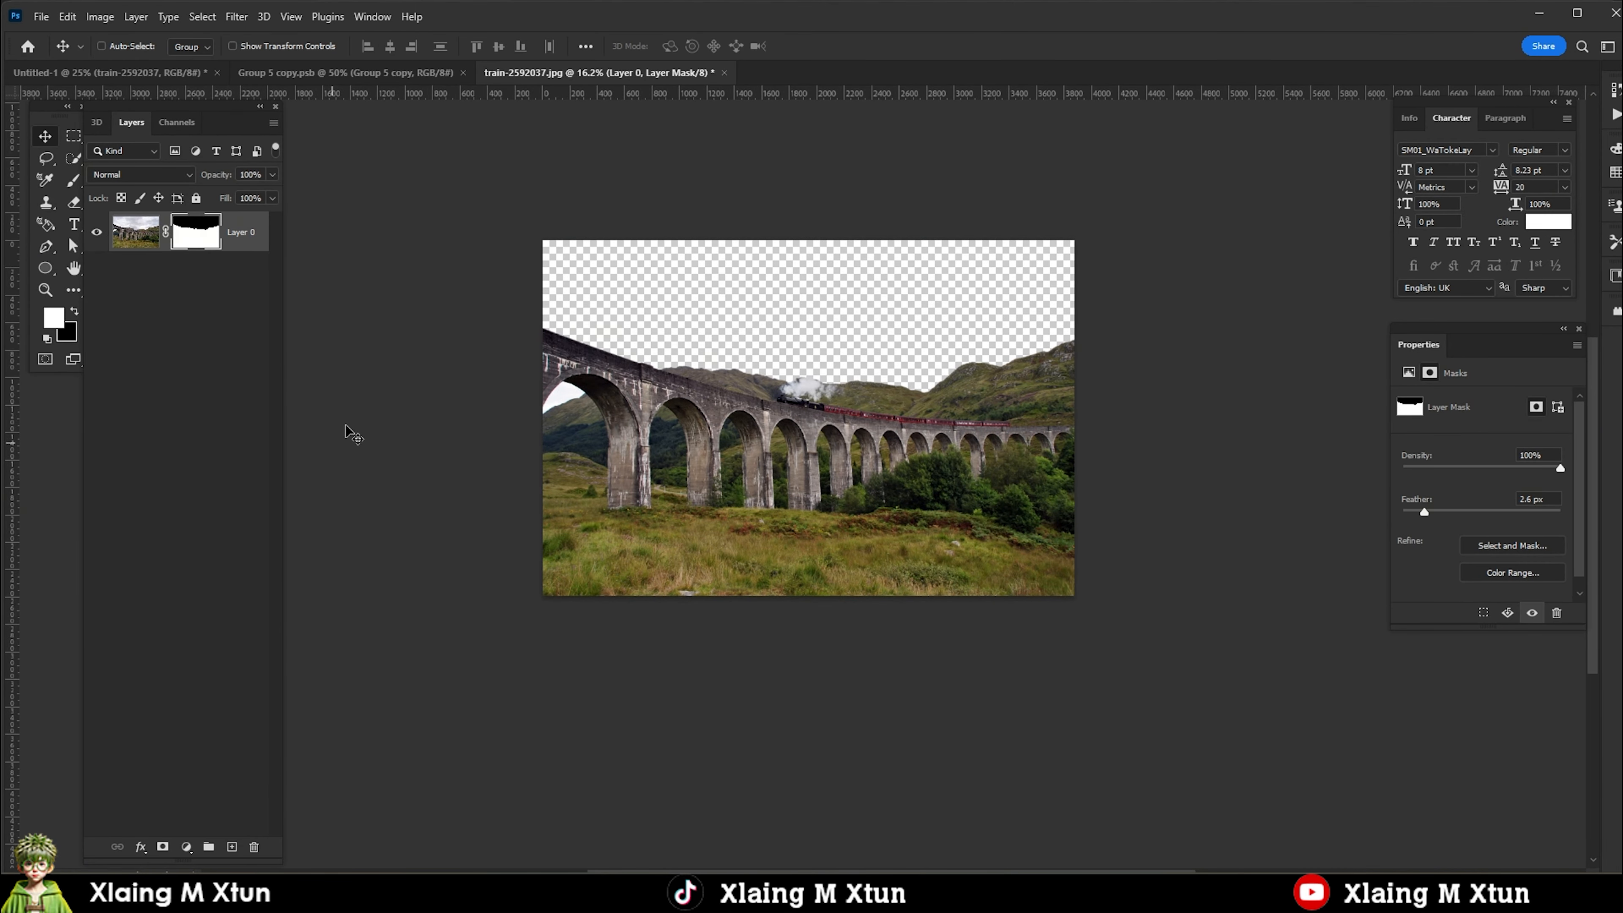
Place the sky-masked viaduct photo behind Hermione in the poster and add a Color Lookup adjustment above it.
{"action": "left_click_drag", "start_coordinate": [345, 428], "coordinate": [282, 519]}
{"action": "left_click_drag", "start_coordinate": [895, 409], "coordinate": [666, 353]}
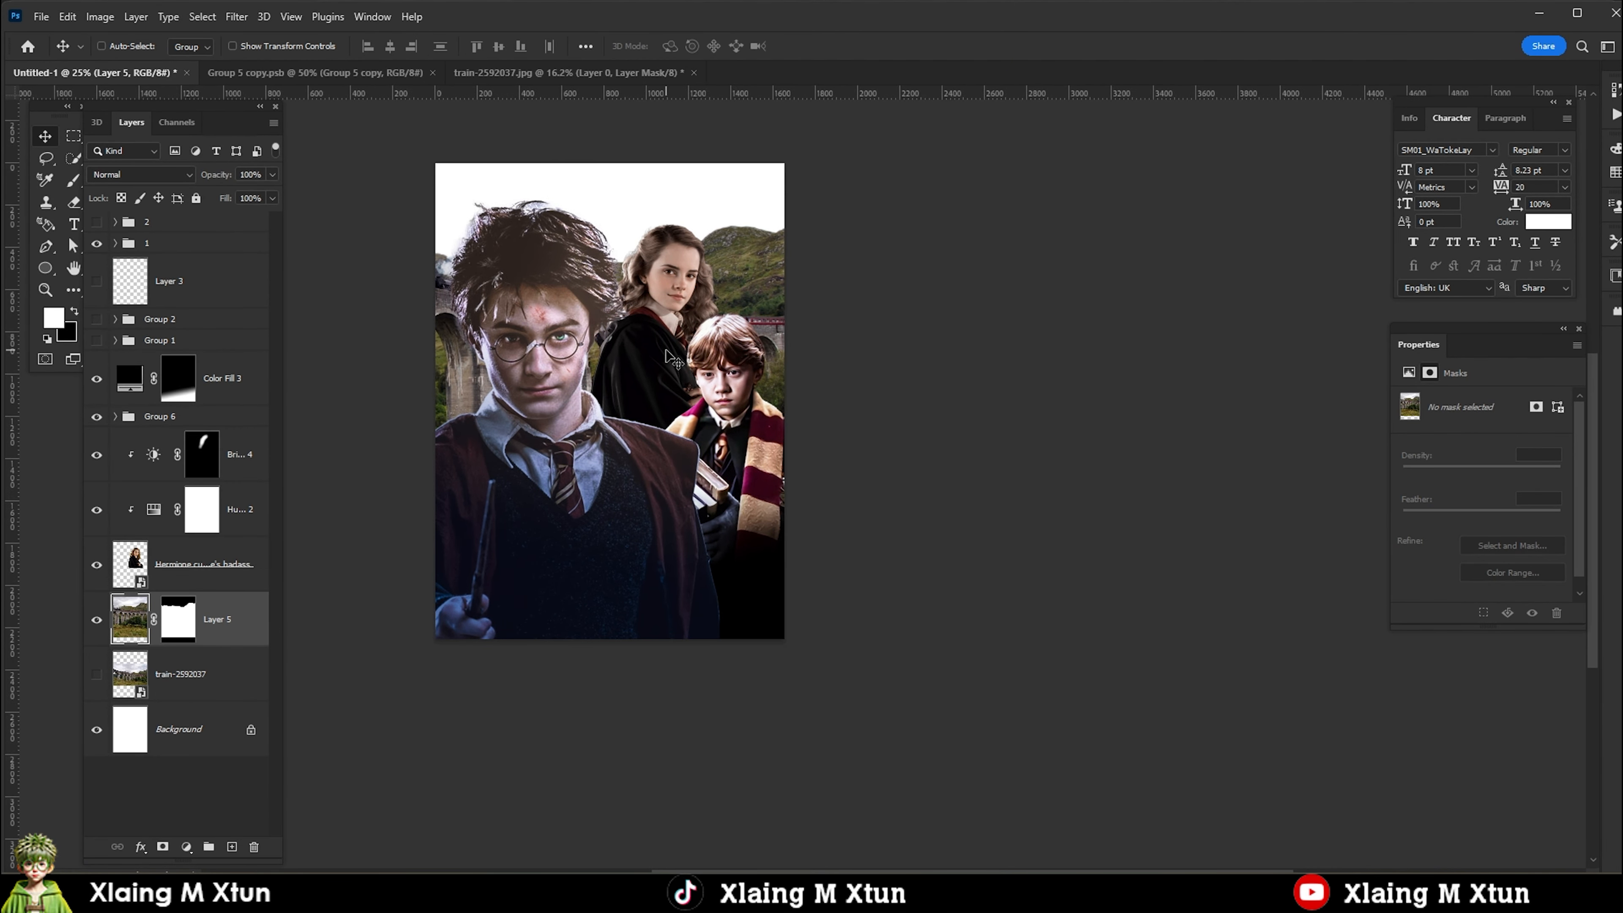
{"action": "left_click", "coordinate": [186, 847]}
{"action": "left_click", "coordinate": [185, 756]}
Unclip and hide the Brightness/Contrast adjustment, and stamp Hermione with her Hue/Saturation into a new merged layer.
{"action": "left_click", "coordinate": [217, 567]}
{"action": "left_click", "coordinate": [250, 460], "text": "shift"}
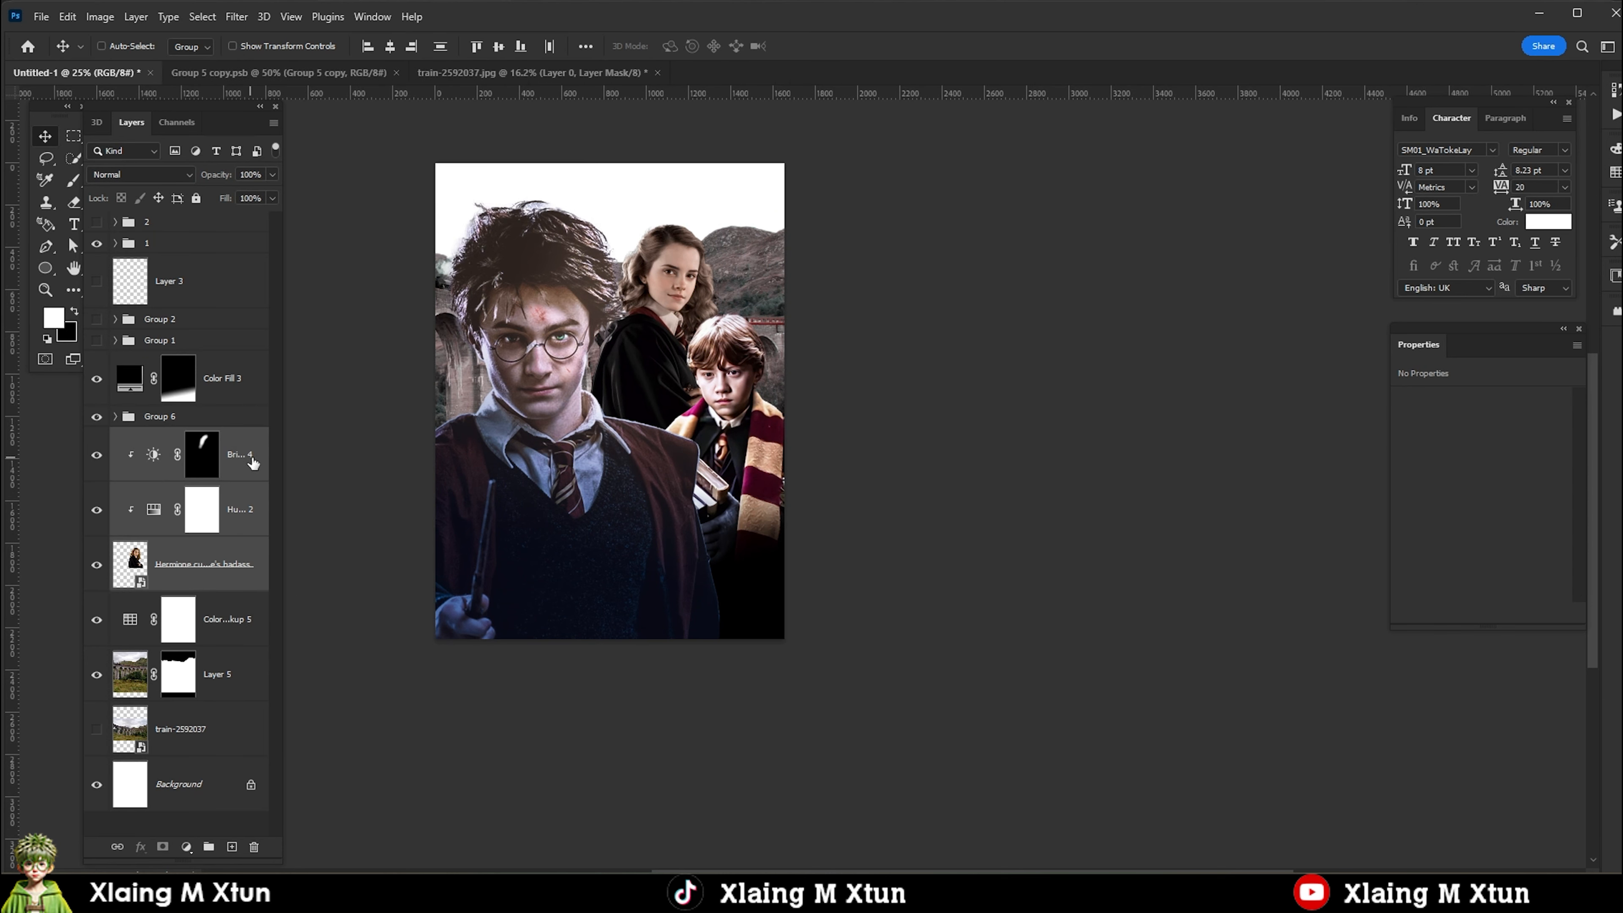
{"action": "left_click", "coordinate": [153, 482], "text": "alt"}
{"action": "left_click", "coordinate": [97, 455]}
{"action": "left_click", "coordinate": [240, 511]}
{"action": "left_click", "coordinate": [228, 577], "text": "shift"}
{"action": "key", "text": "ctrl+alt+e"}
Duplicate the merged Hermione layer, desaturate the copy and duplicate that copy.
{"action": "key", "text": "ctrl+j"}
{"action": "key", "text": "ctrl+shift+u"}
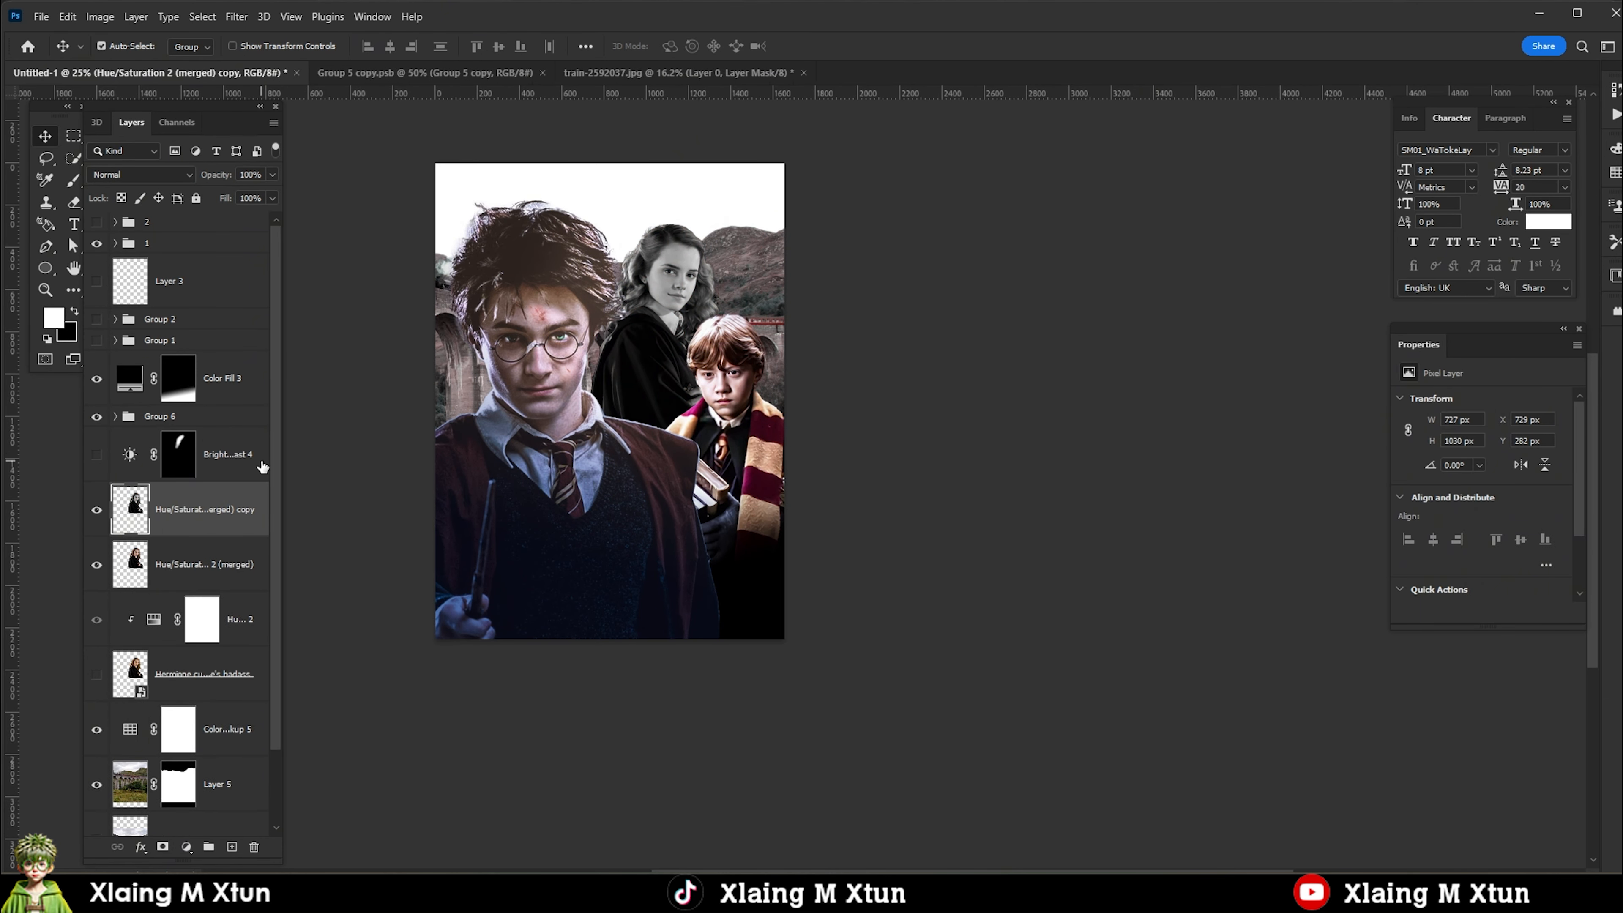
{"action": "key", "text": "ctrl+j"}
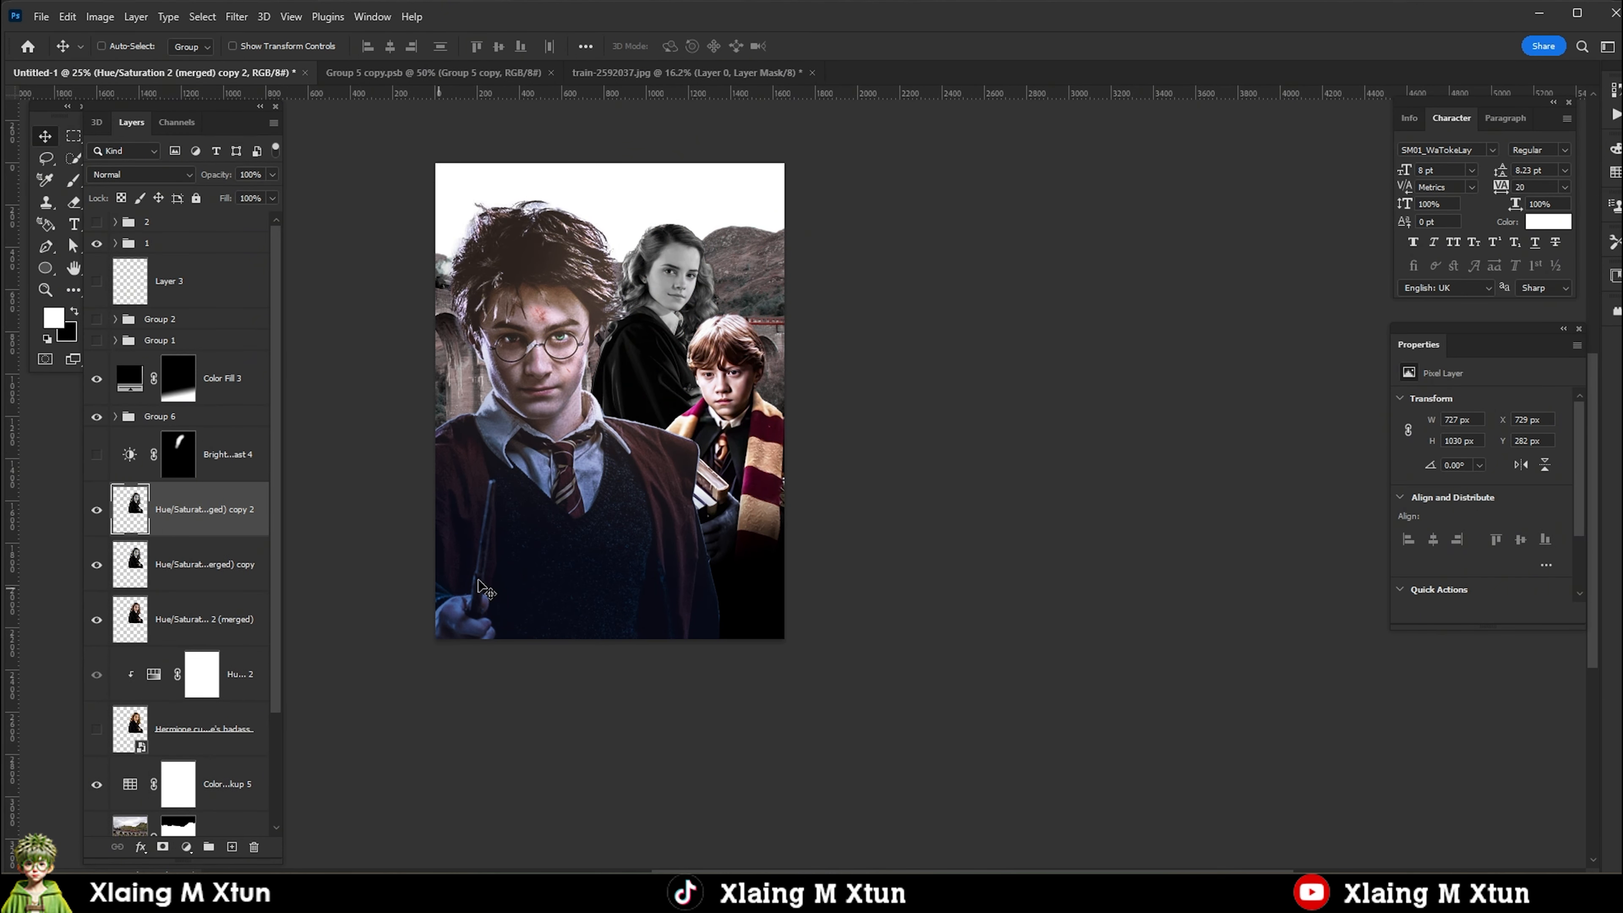
Invert the topmost grey Hermione copy and apply the Minimum filter to it.
{"action": "left_click", "coordinate": [100, 17]}
{"action": "key", "text": "ctrl+i"}
{"action": "left_click", "coordinate": [236, 17]}
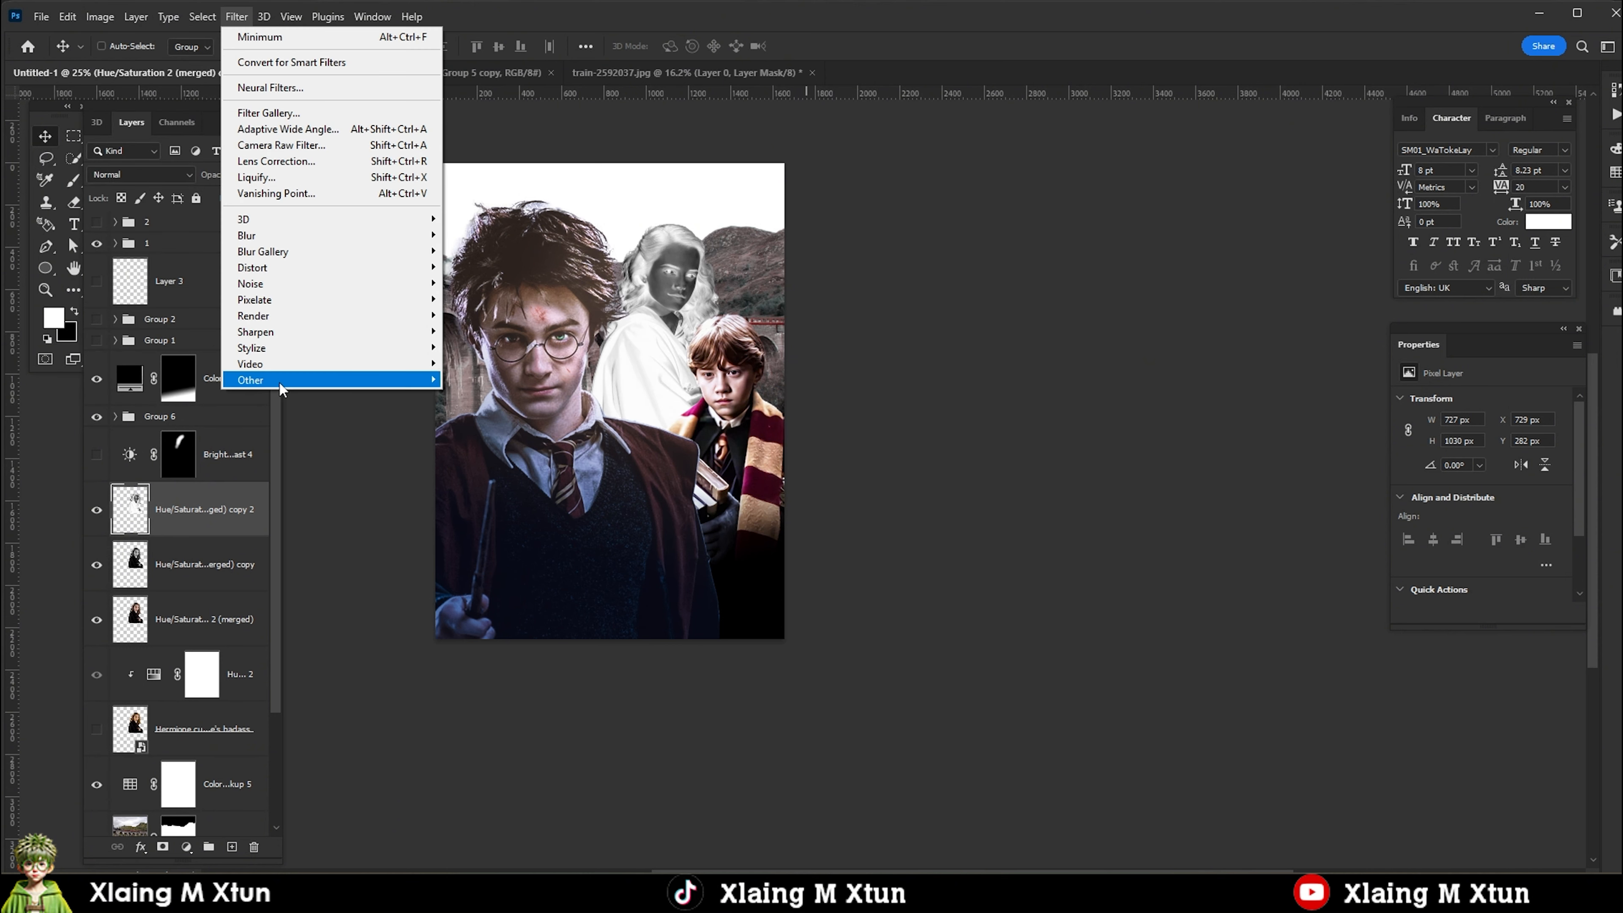
{"action": "left_click", "coordinate": [479, 391]}
{"action": "key", "text": "Return"}
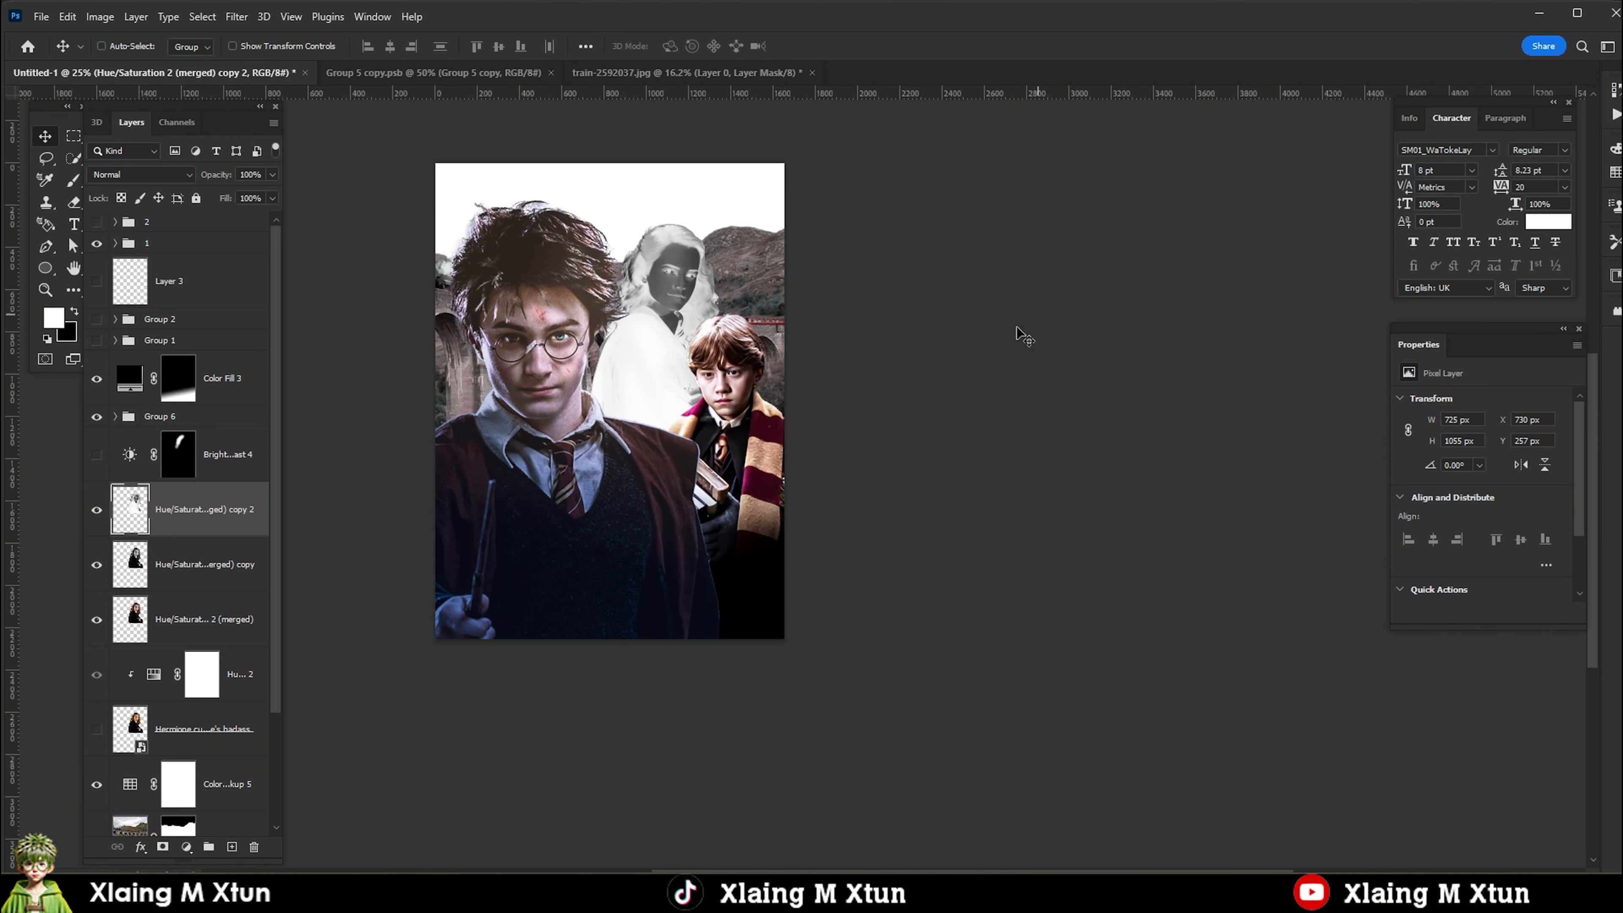
Merge the inverted and the desaturated Hermione copies into one layer and set its blend mode to Overlay.
{"action": "left_click", "coordinate": [200, 562], "text": "ctrl"}
{"action": "key", "text": "ctrl+e"}
{"action": "left_click", "coordinate": [151, 174]}
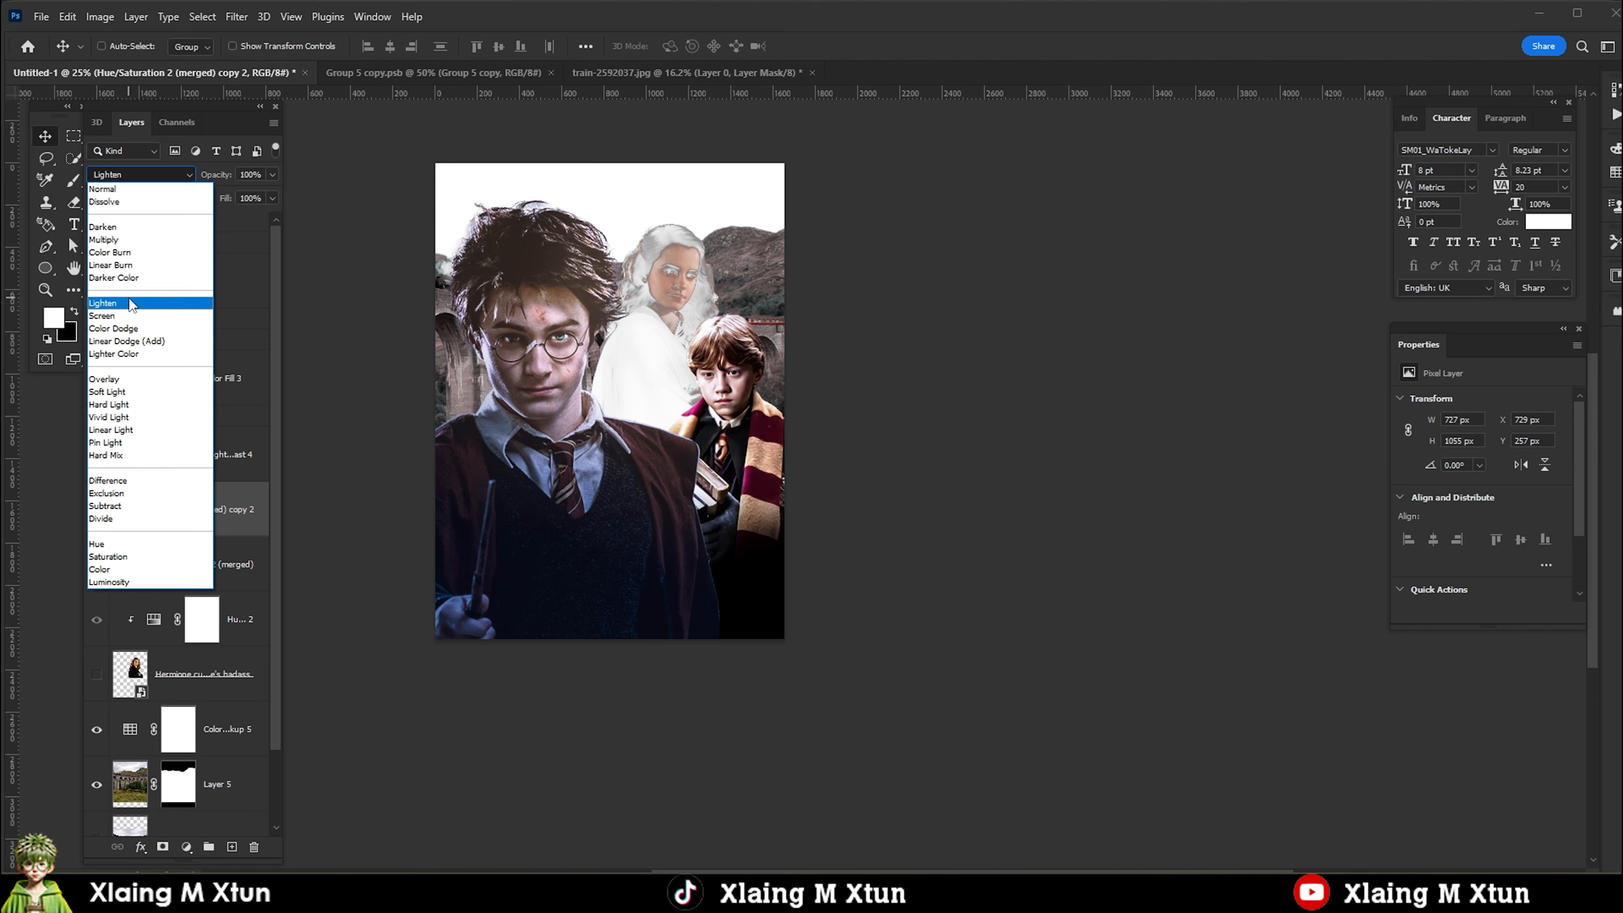
{"action": "left_click", "coordinate": [137, 381]}
{"action": "scroll", "coordinate": [673, 287], "scroll_direction": "up", "scroll_amount": 4}
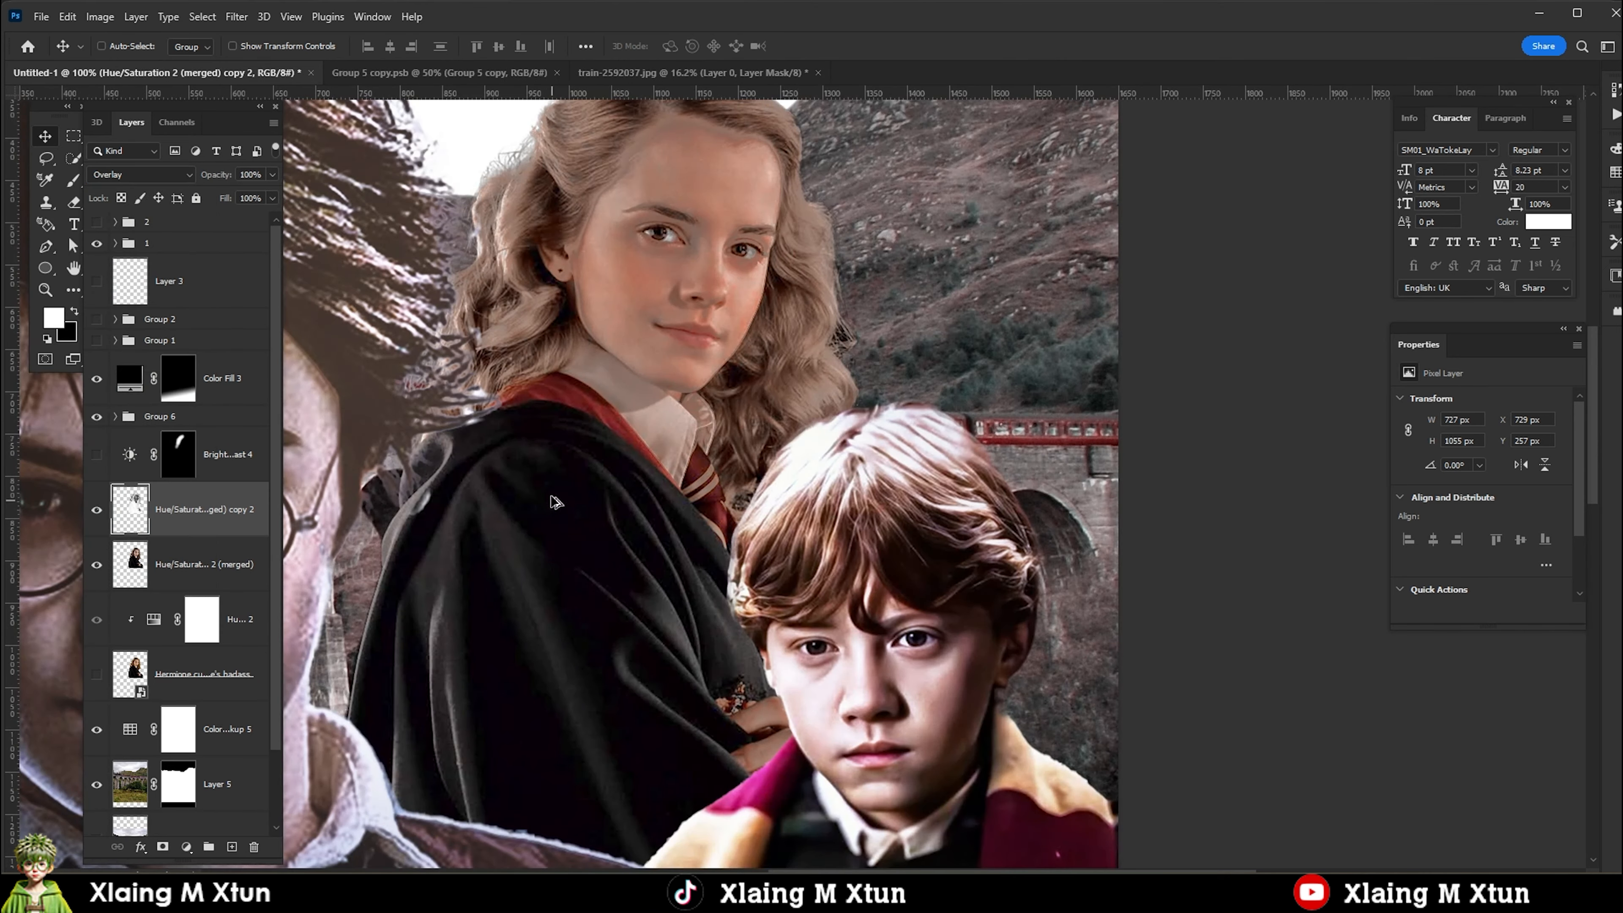
Make a desaturated duplicate of the merged Hermione layer and lighten its dark tones with Shadows/Highlights.
{"action": "scroll", "coordinate": [551, 496], "scroll_direction": "down", "scroll_amount": 1}
{"action": "left_click", "coordinate": [184, 578]}
{"action": "key", "text": "ctrl+j"}
{"action": "key", "text": "ctrl+shift+u"}
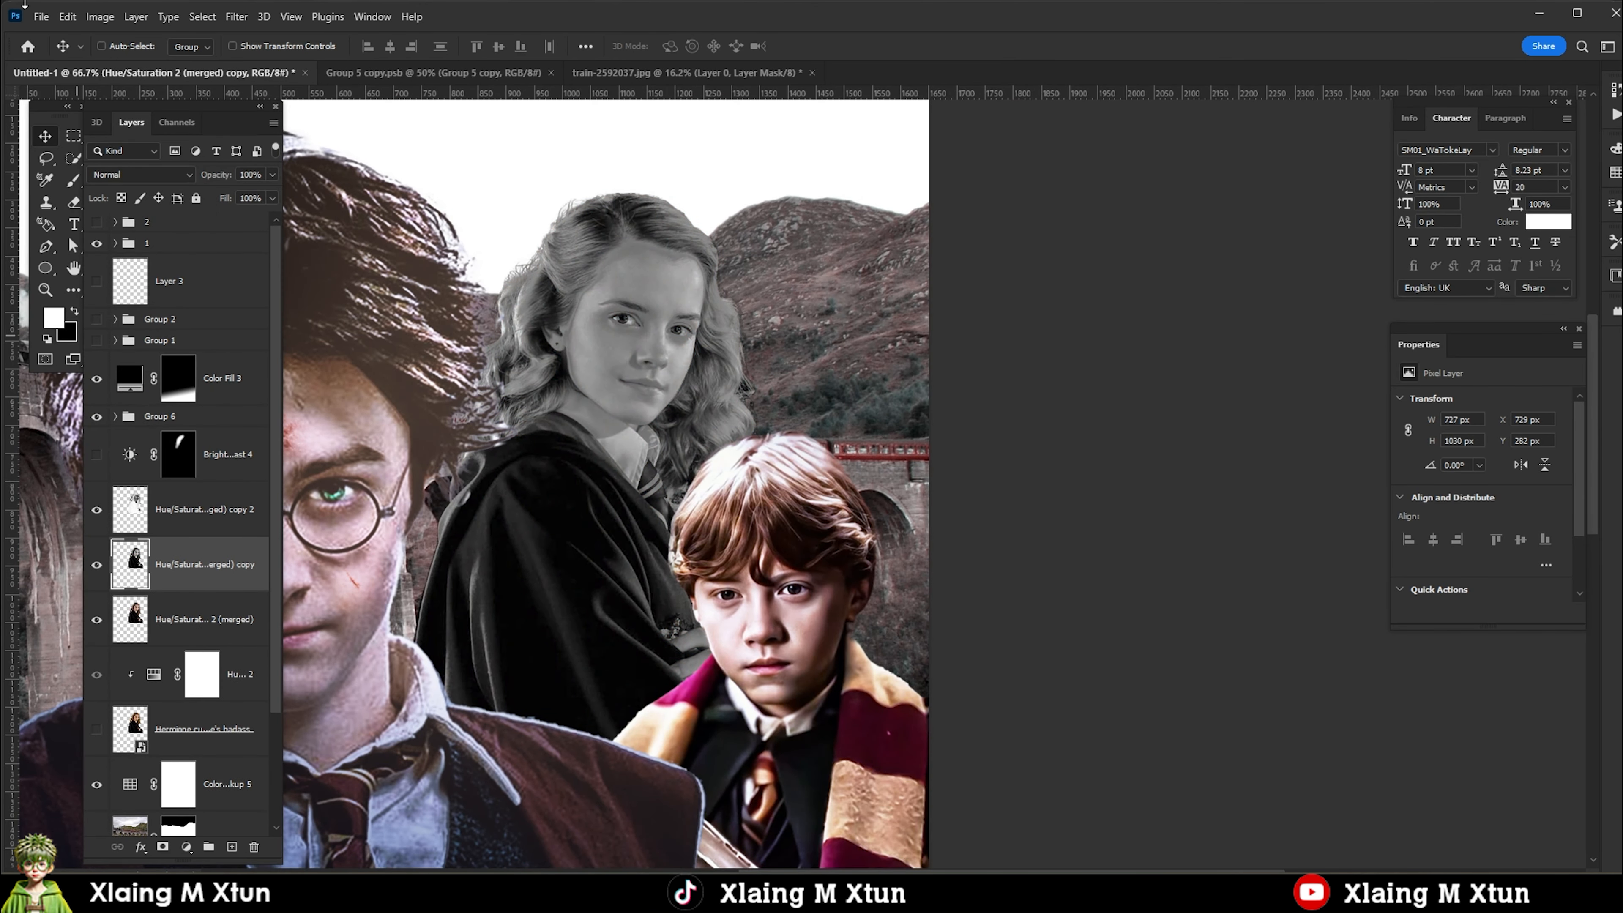
{"action": "left_click", "coordinate": [100, 16]}
{"action": "mouse_move", "coordinate": [127, 62]}
{"action": "left_click", "coordinate": [323, 346]}
{"action": "left_click", "coordinate": [1304, 195]}
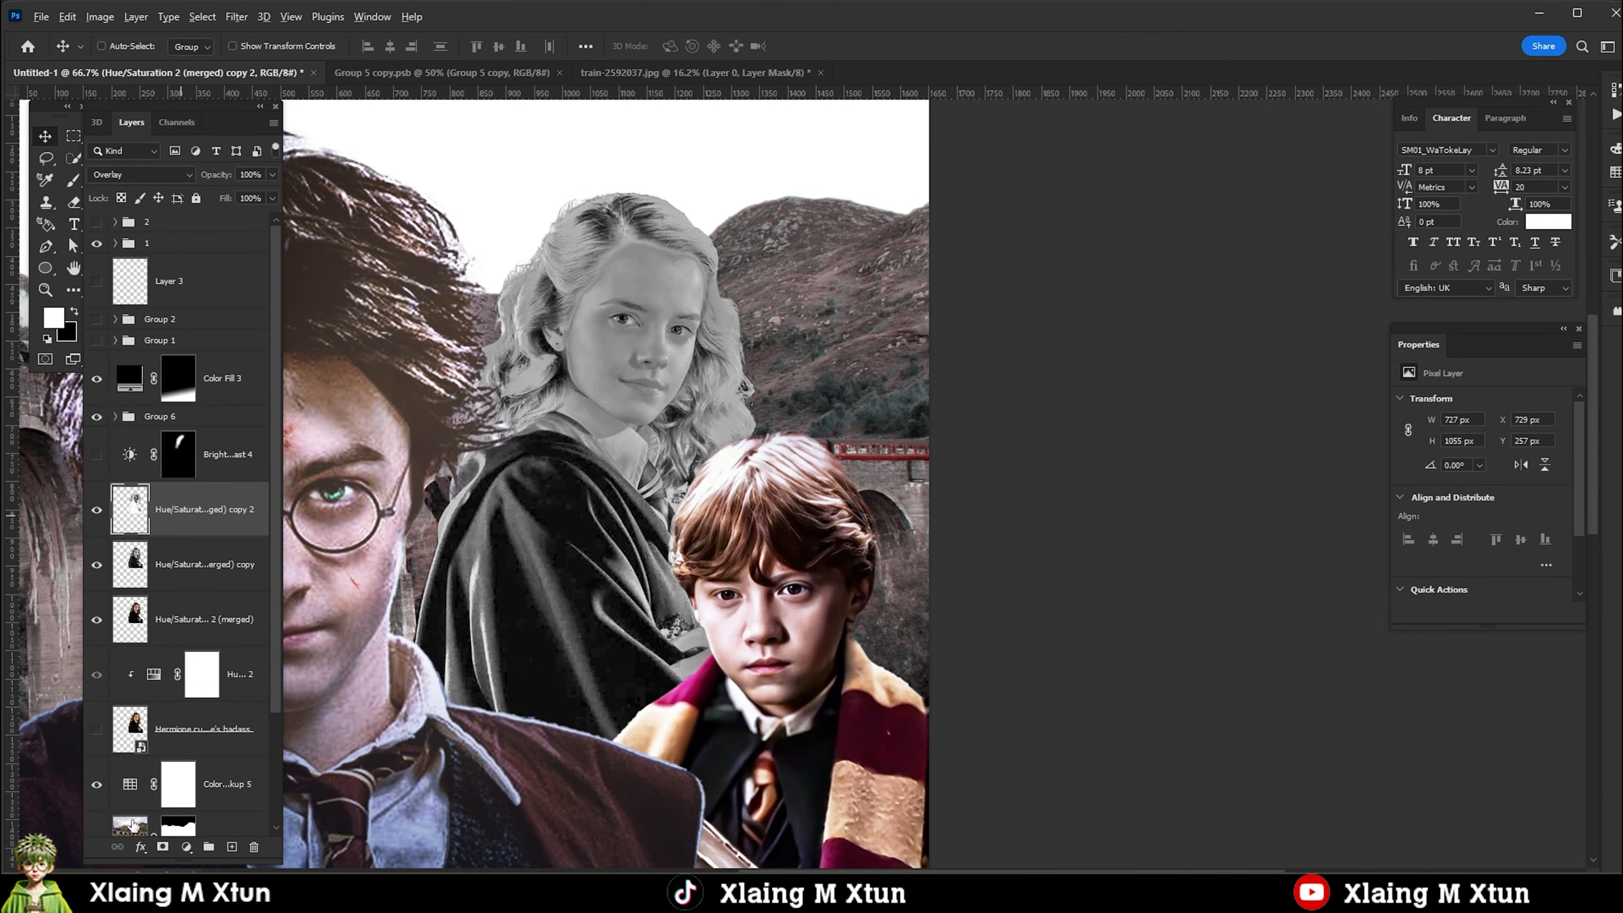
Clip the viaduct's Color Lookup adjustment to the viaduct photo.
{"action": "right_click", "coordinate": [112, 799]}
{"action": "left_click", "coordinate": [1458, 614]}
Add a Color Lookup adjustment with the Fuji ETERNA 250D 3DLUT above the Hermione copies.
{"action": "left_click", "coordinate": [205, 509]}
{"action": "left_click", "coordinate": [186, 847]}
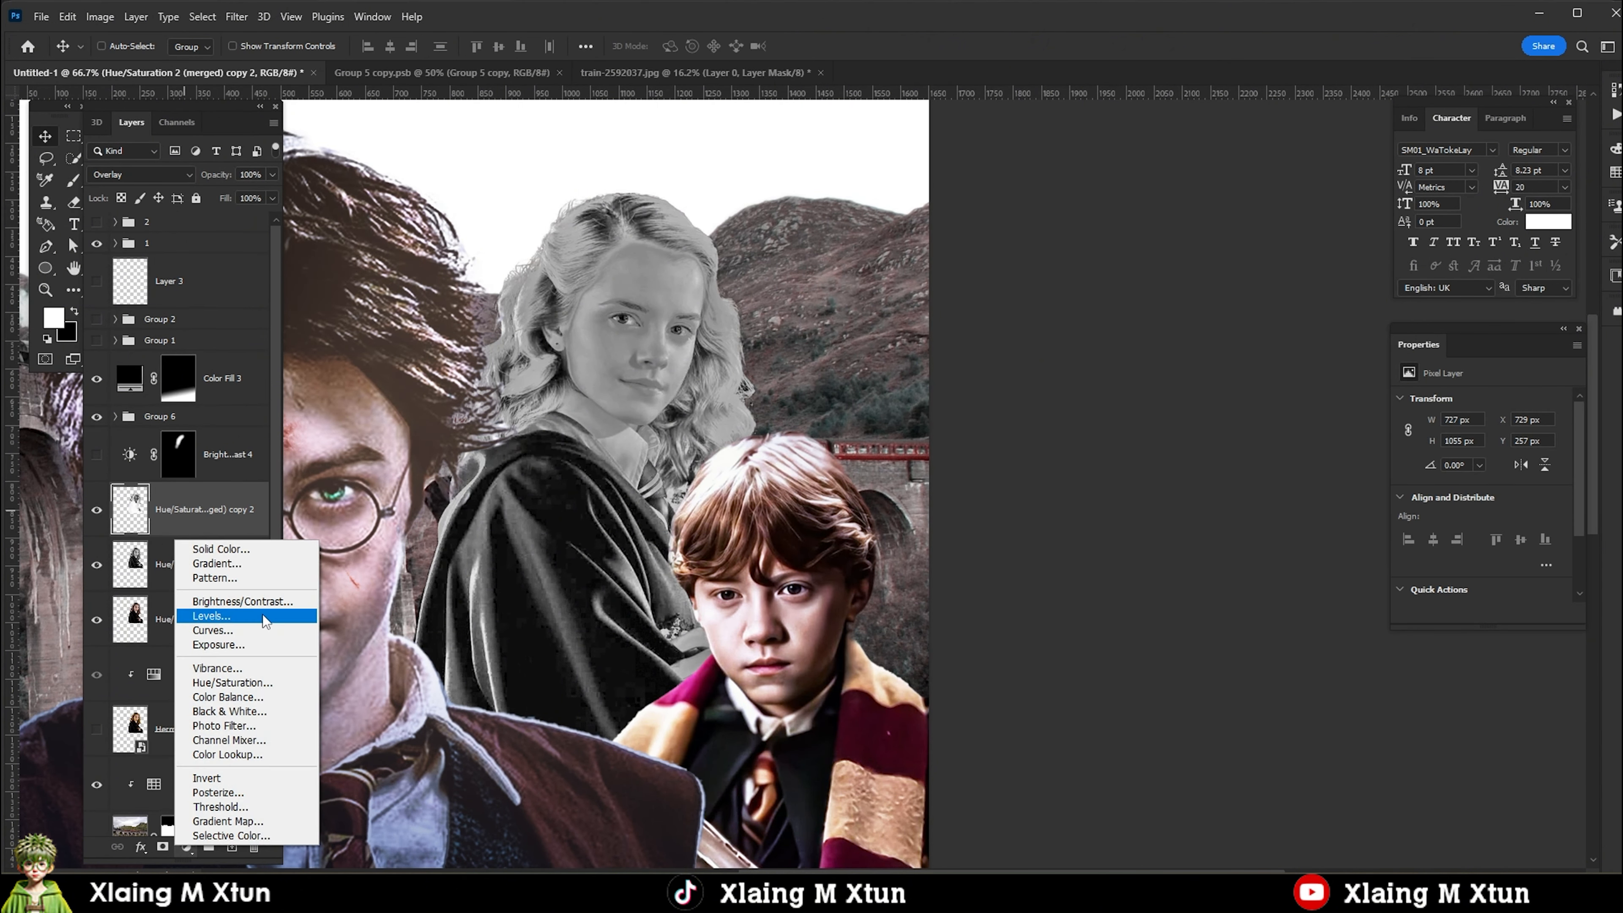
{"action": "left_click", "coordinate": [228, 754]}
{"action": "left_click", "coordinate": [1513, 403]}
{"action": "left_click", "coordinate": [1463, 624]}
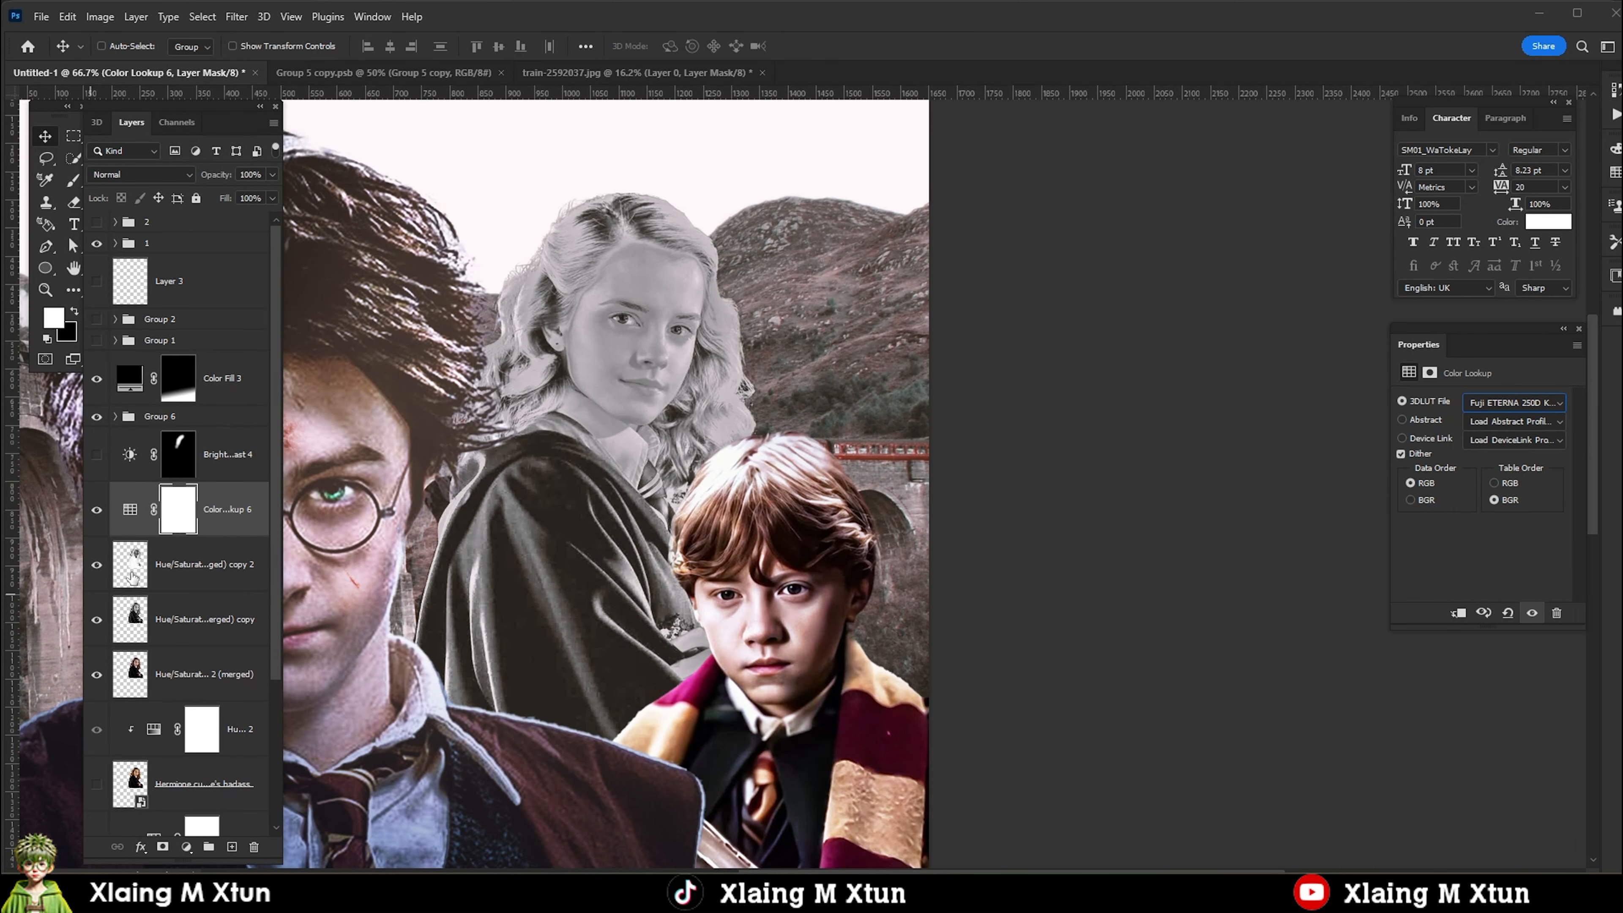
Set the desaturated Hermione copy's blend mode to Overlay and group the three merged Hermione layers.
{"action": "left_click", "coordinate": [176, 565]}
{"action": "left_click", "coordinate": [176, 625], "text": "shift"}
{"action": "left_click", "coordinate": [141, 174]}
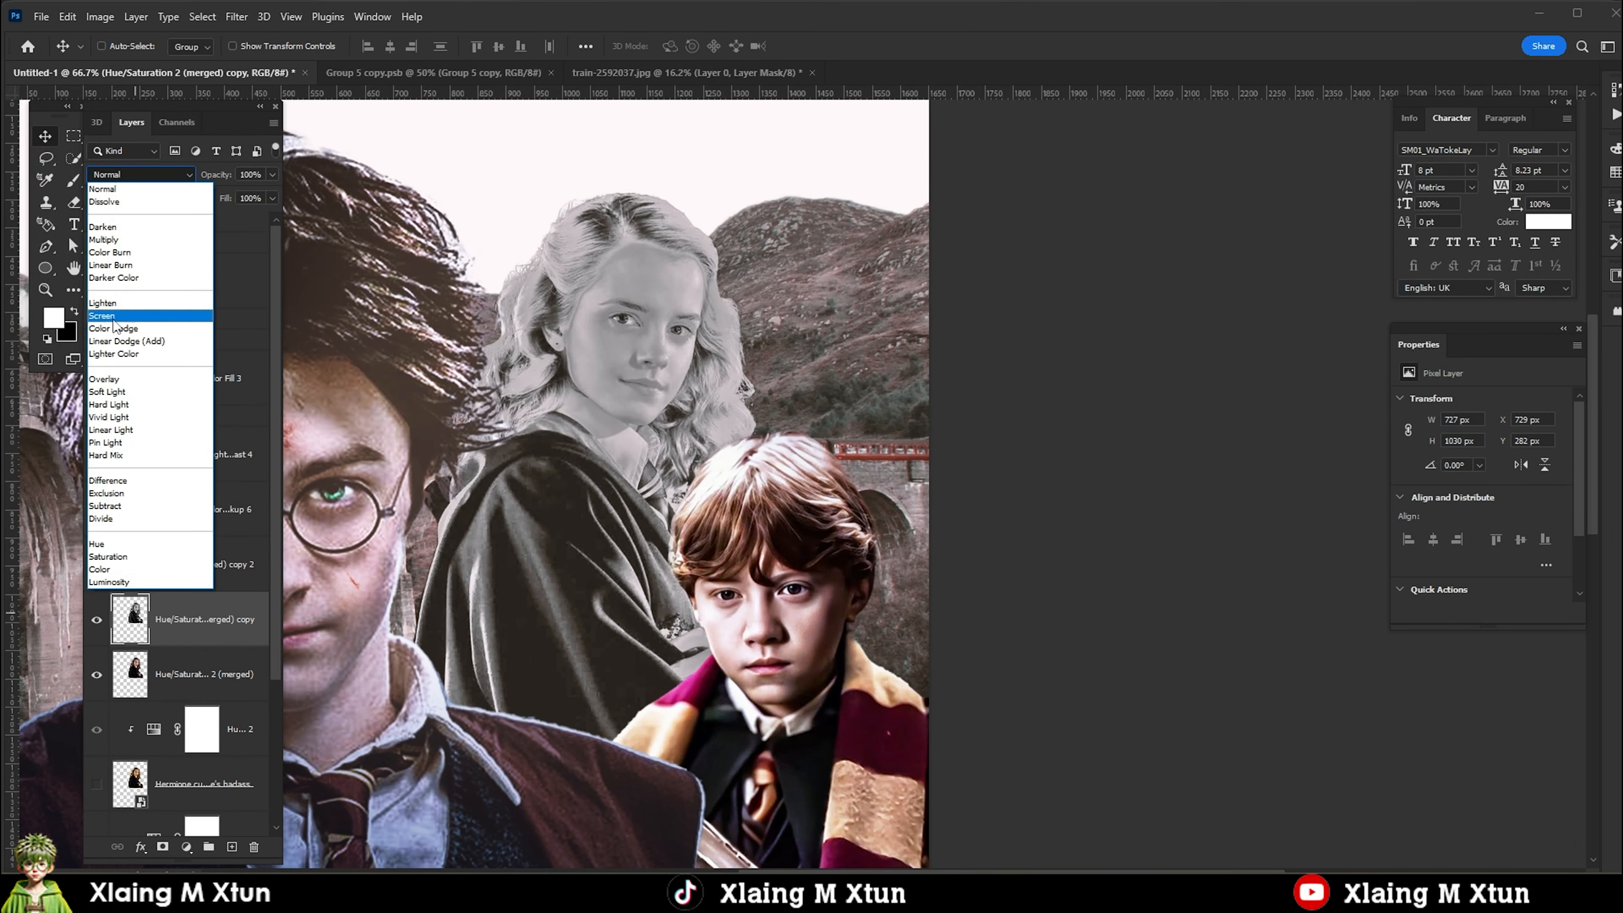
{"action": "left_click", "coordinate": [147, 322]}
{"action": "left_click", "coordinate": [190, 671], "text": "shift"}
{"action": "key", "text": "ctrl+g"}
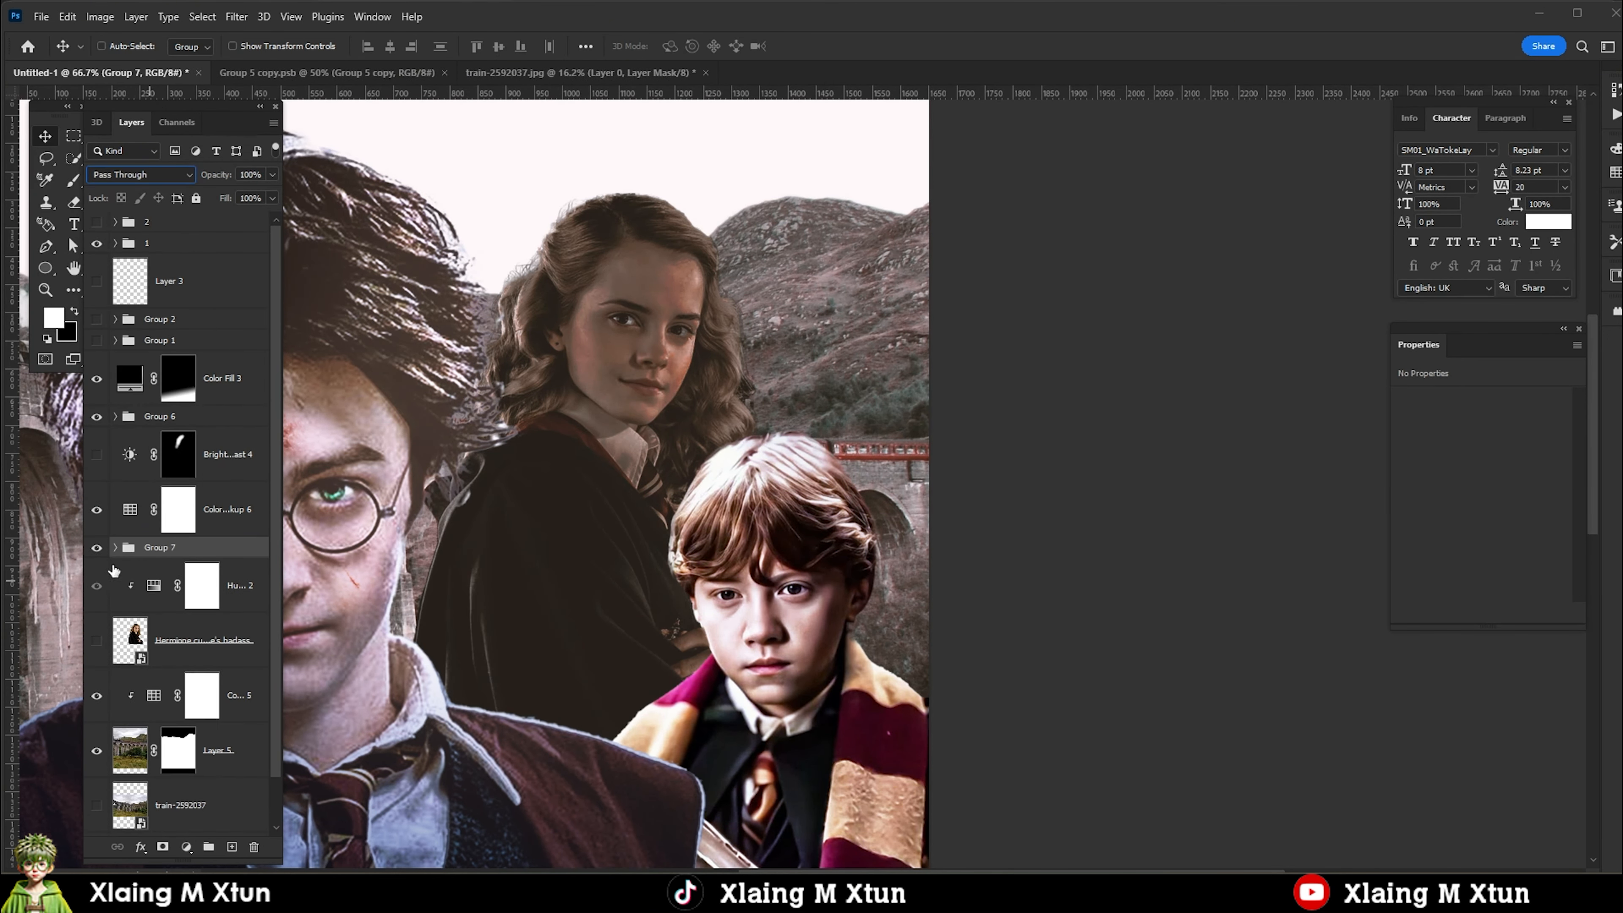
Add a white Solid Color fill clipped to Hermione's Group 7 and invert its mask to black.
{"action": "left_click", "coordinate": [186, 847]}
{"action": "left_click", "coordinate": [212, 550]}
{"action": "left_click", "coordinate": [1546, 539]}
{"action": "left_click_drag", "start_coordinate": [203, 598], "coordinate": [154, 589]}
{"action": "key", "text": "ctrl+z"}
{"action": "left_click", "coordinate": [179, 564]}
{"action": "left_click", "coordinate": [144, 591], "text": "alt"}
{"action": "key", "text": "ctrl+i"}
Reveal the white fill on Hermione's eye by painting its mask with a smaller brush.
{"action": "key", "text": "b"}
{"action": "scroll", "coordinate": [642, 304], "scroll_direction": "up", "scroll_amount": 13}
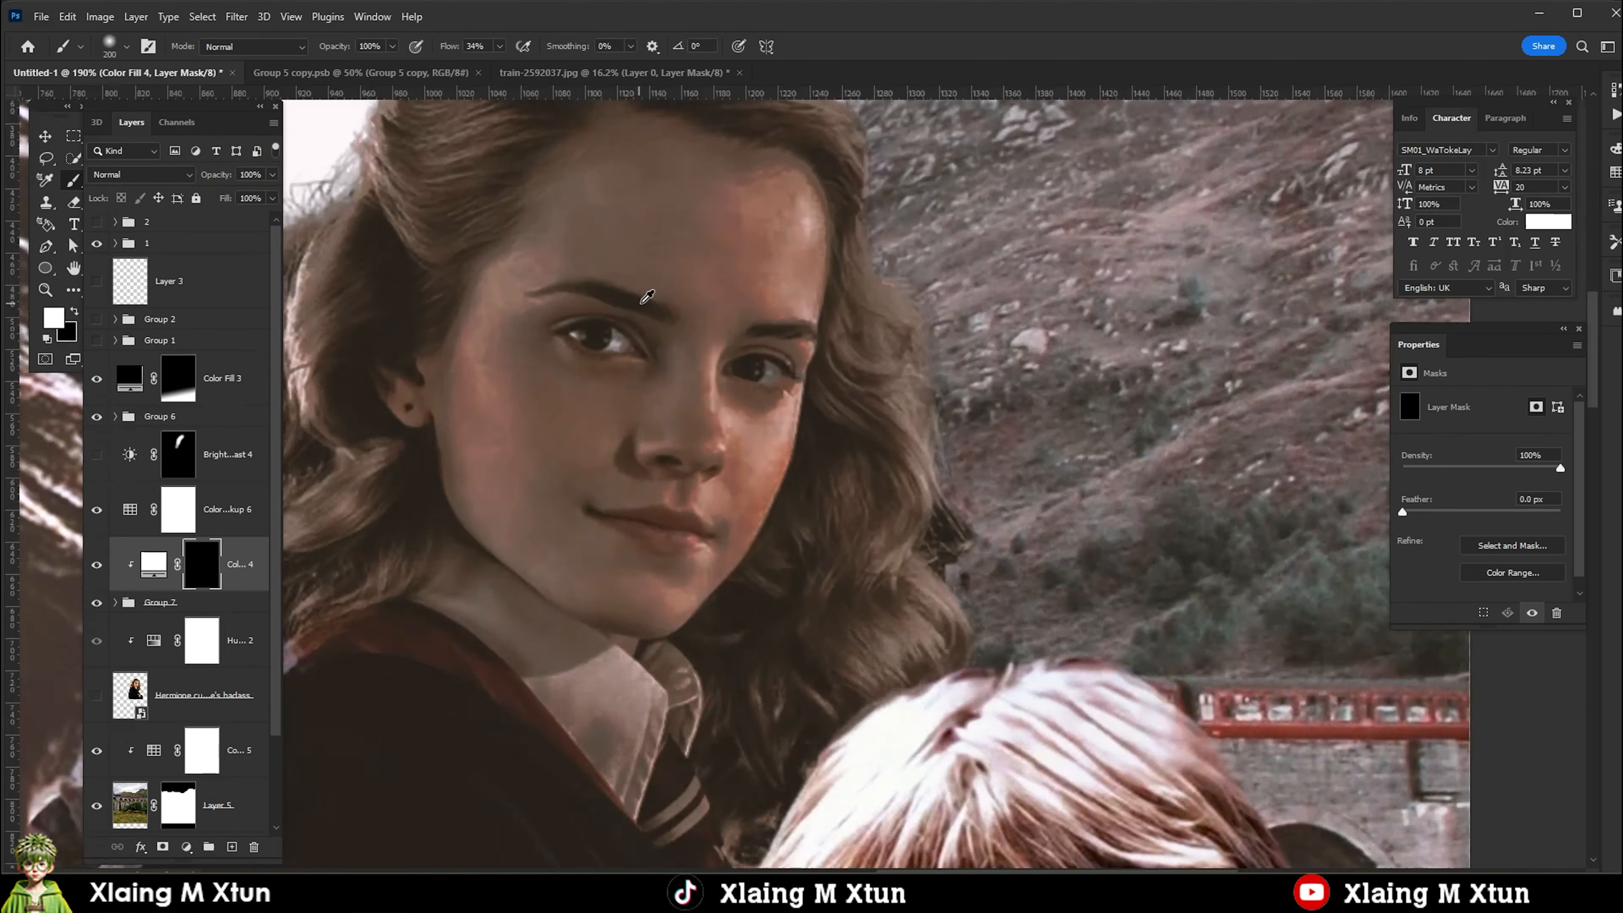
{"action": "key", "text": "bracketleft"}
{"action": "key", "text": "bracketleft"}
{"action": "key", "text": "bracketleft"}
{"action": "key", "text": "bracketleft"}
{"action": "key", "text": "bracketleft"}
{"action": "key", "text": "bracketleft"}
{"action": "key", "text": "bracketleft"}
{"action": "key", "text": "bracketleft"}
{"action": "key", "text": "bracketleft"}
{"action": "key", "text": "bracketleft"}
{"action": "key", "text": "bracketleft"}
{"action": "key", "text": "bracketleft"}
{"action": "key", "text": "bracketleft"}
{"action": "key", "text": "bracketleft"}
{"action": "key", "text": "bracketleft"}
{"action": "key", "text": "bracketleft"}
{"action": "key", "text": "bracketleft"}
{"action": "key", "text": "bracketleft"}
{"action": "scroll", "coordinate": [589, 352], "scroll_direction": "up", "scroll_amount": 6}
{"action": "left_click_drag", "start_coordinate": [613, 357], "coordinate": [617, 338]}
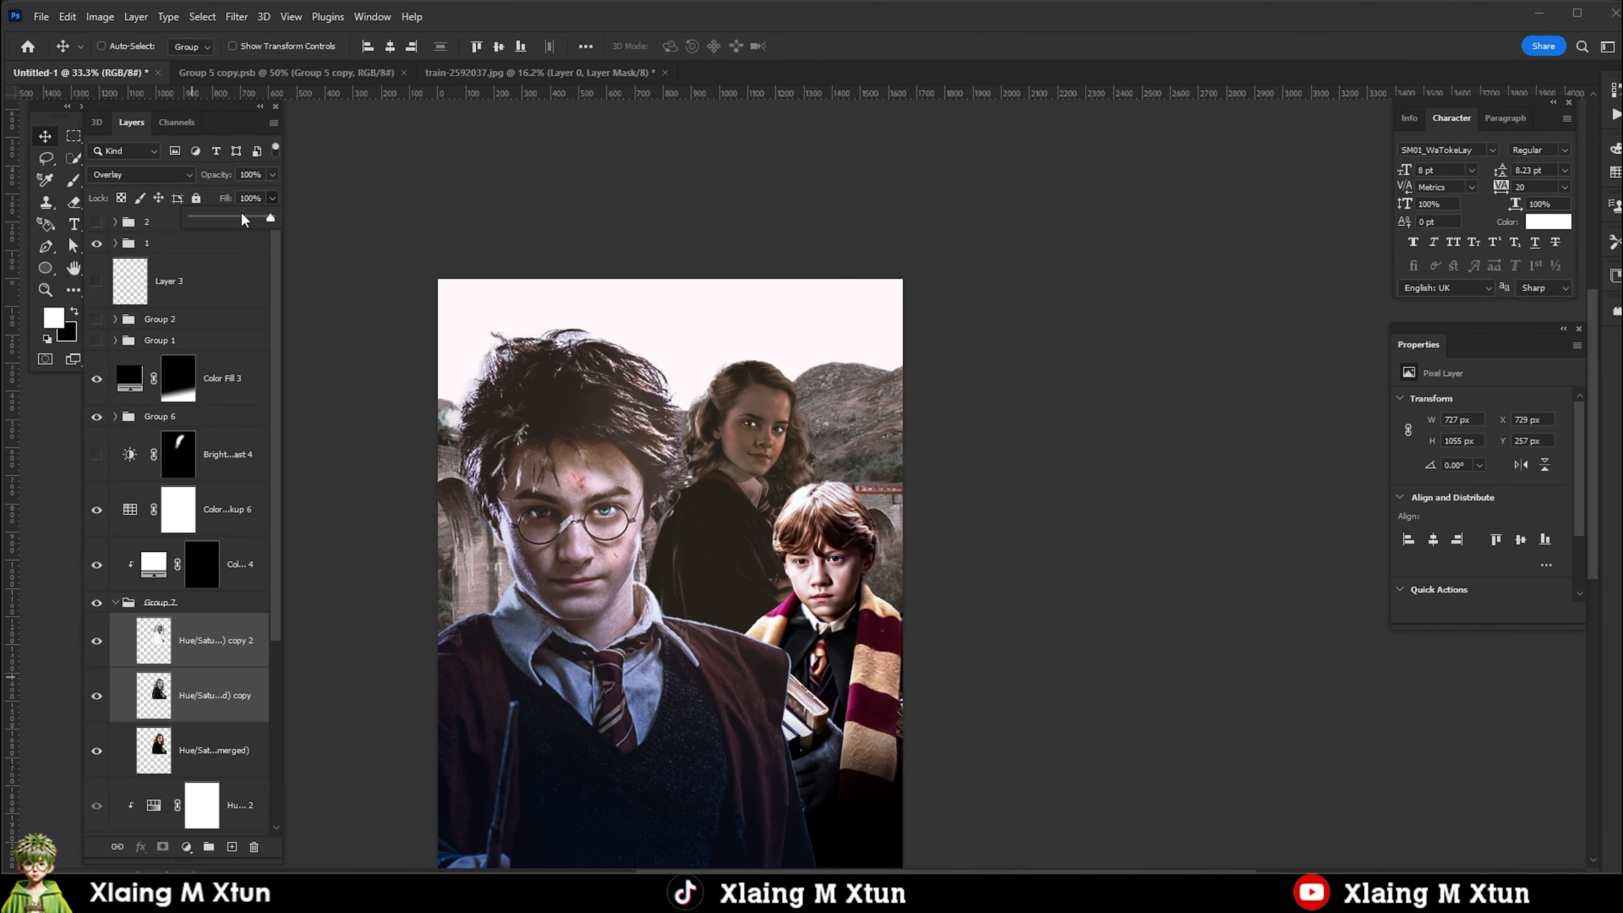
Set the fill of the two upper Hermione copies in Group 7 to 90%.
{"action": "left_click_drag", "start_coordinate": [245, 220], "coordinate": [255, 232]}
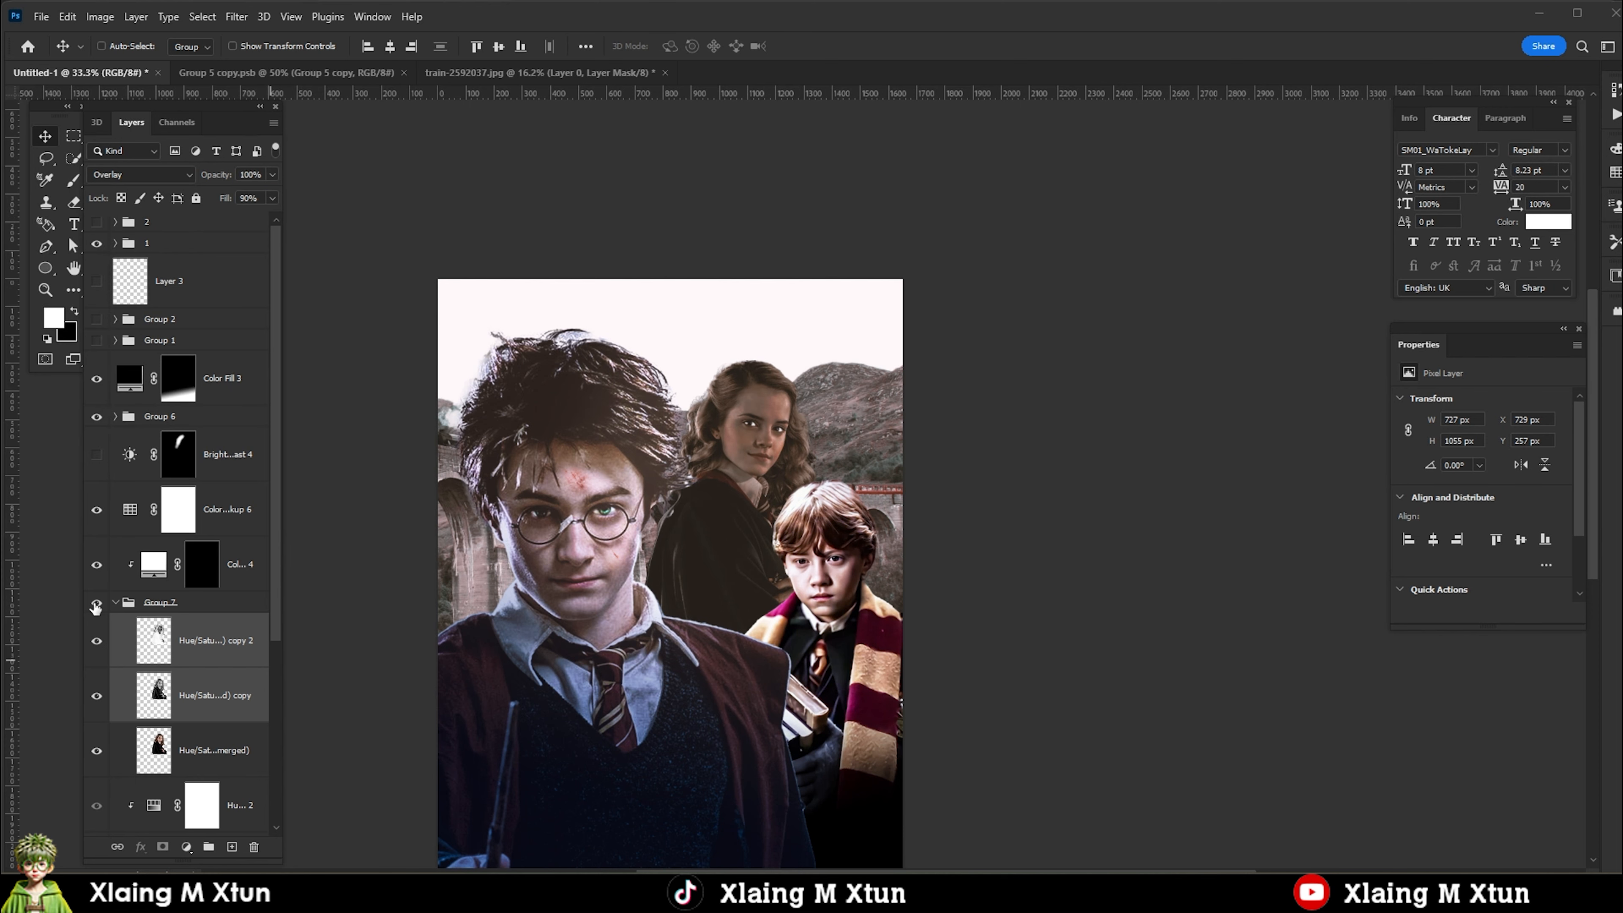
Clip the Color Lookup above Group 7 to Hermione's group and change its 3DLUT to Crisp_Winter.look.
{"action": "left_click", "coordinate": [153, 512]}
{"action": "left_click", "coordinate": [1513, 403]}
{"action": "left_click", "coordinate": [1447, 563]}
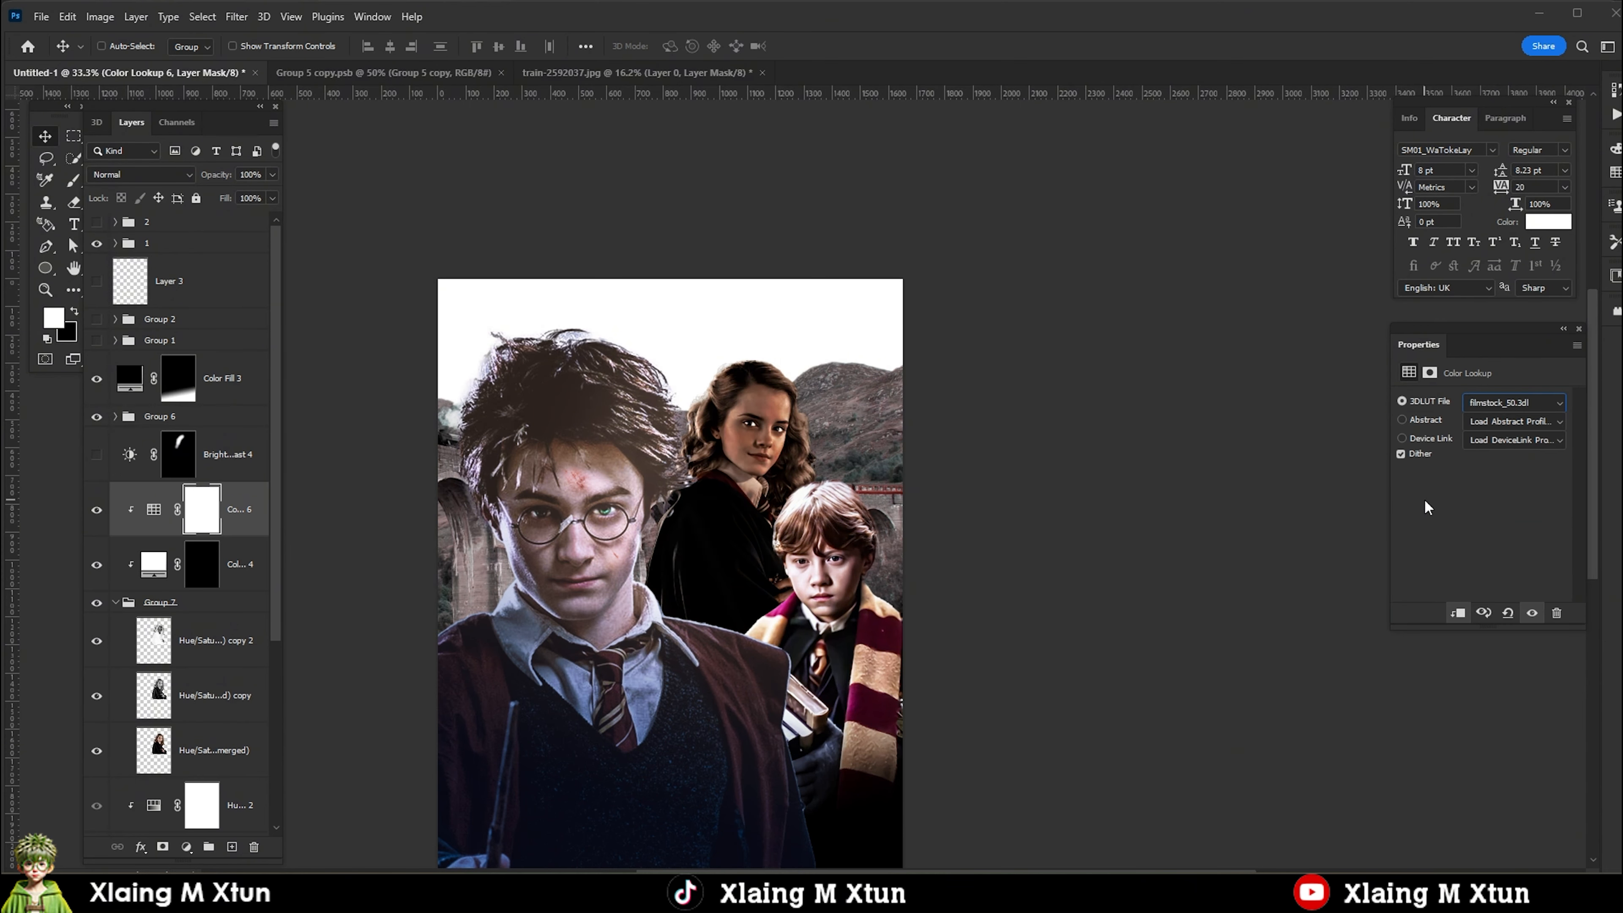
{"action": "key", "text": "Down"}
{"action": "key", "text": "Down"}
{"action": "key", "text": "Up"}
{"action": "key", "text": "Up"}
{"action": "key", "text": "Up"}
{"action": "key", "text": "Up"}
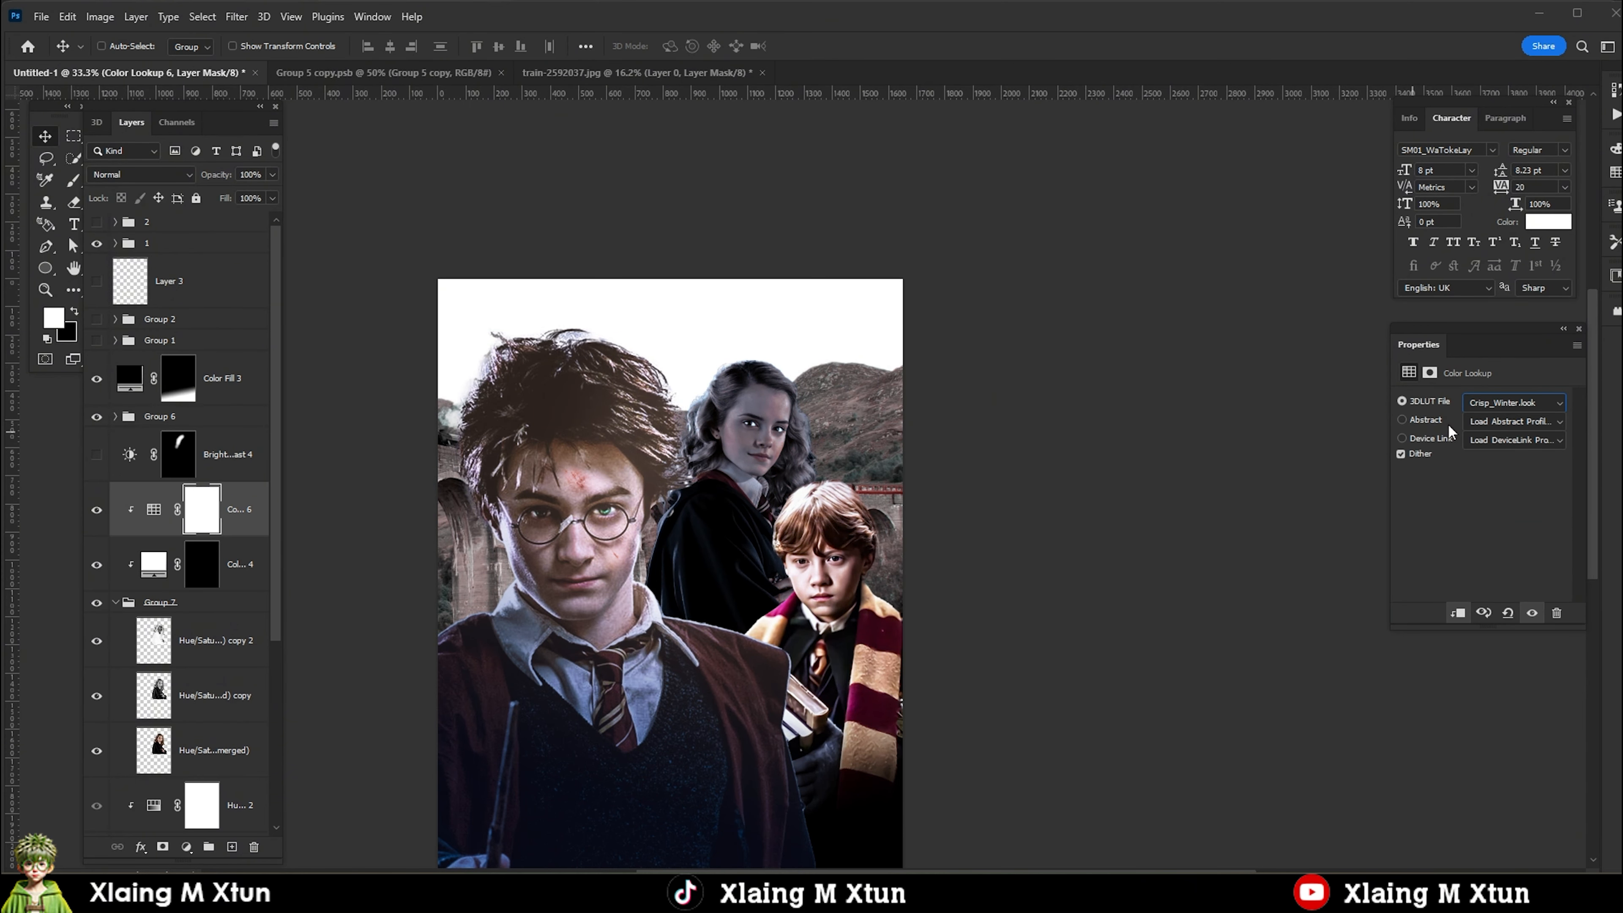
Duplicate the Crisp_Winter Color Lookup above Ron's Group 6 and clip it to that group.
{"action": "right_click", "coordinate": [828, 582]}
{"action": "left_click", "coordinate": [863, 593]}
{"action": "key", "text": "alt+bracketleft"}
{"action": "key", "text": "alt+bracketleft"}
{"action": "key", "text": "alt+bracketleft"}
{"action": "key", "text": "alt+bracketleft"}
{"action": "key", "text": "alt+bracketleft"}
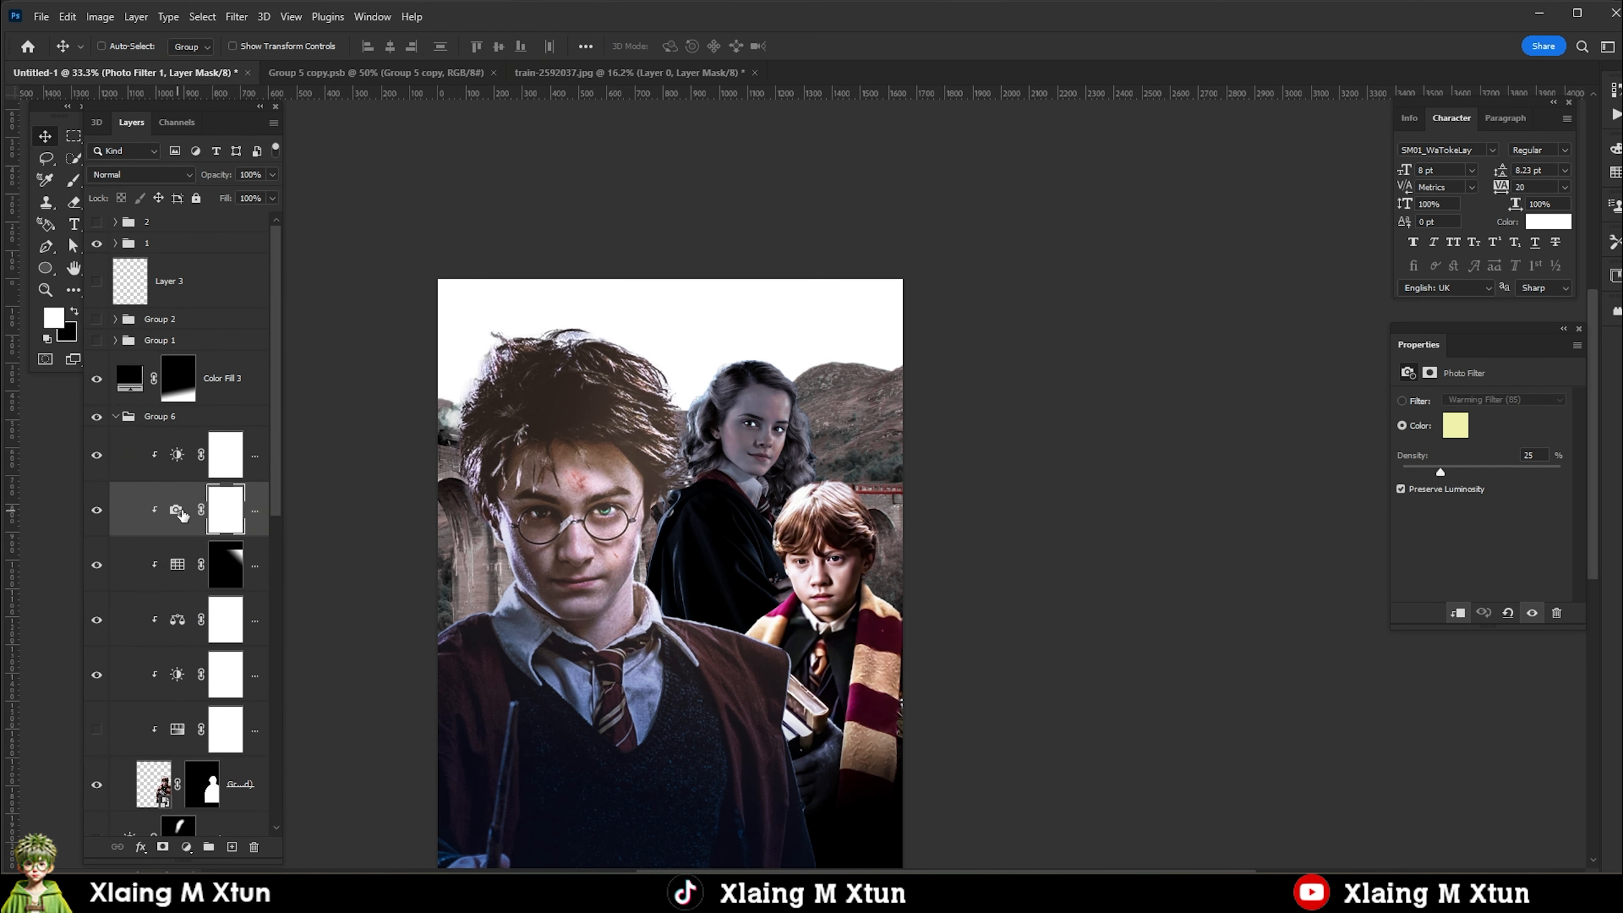
{"action": "left_click", "coordinate": [115, 396]}
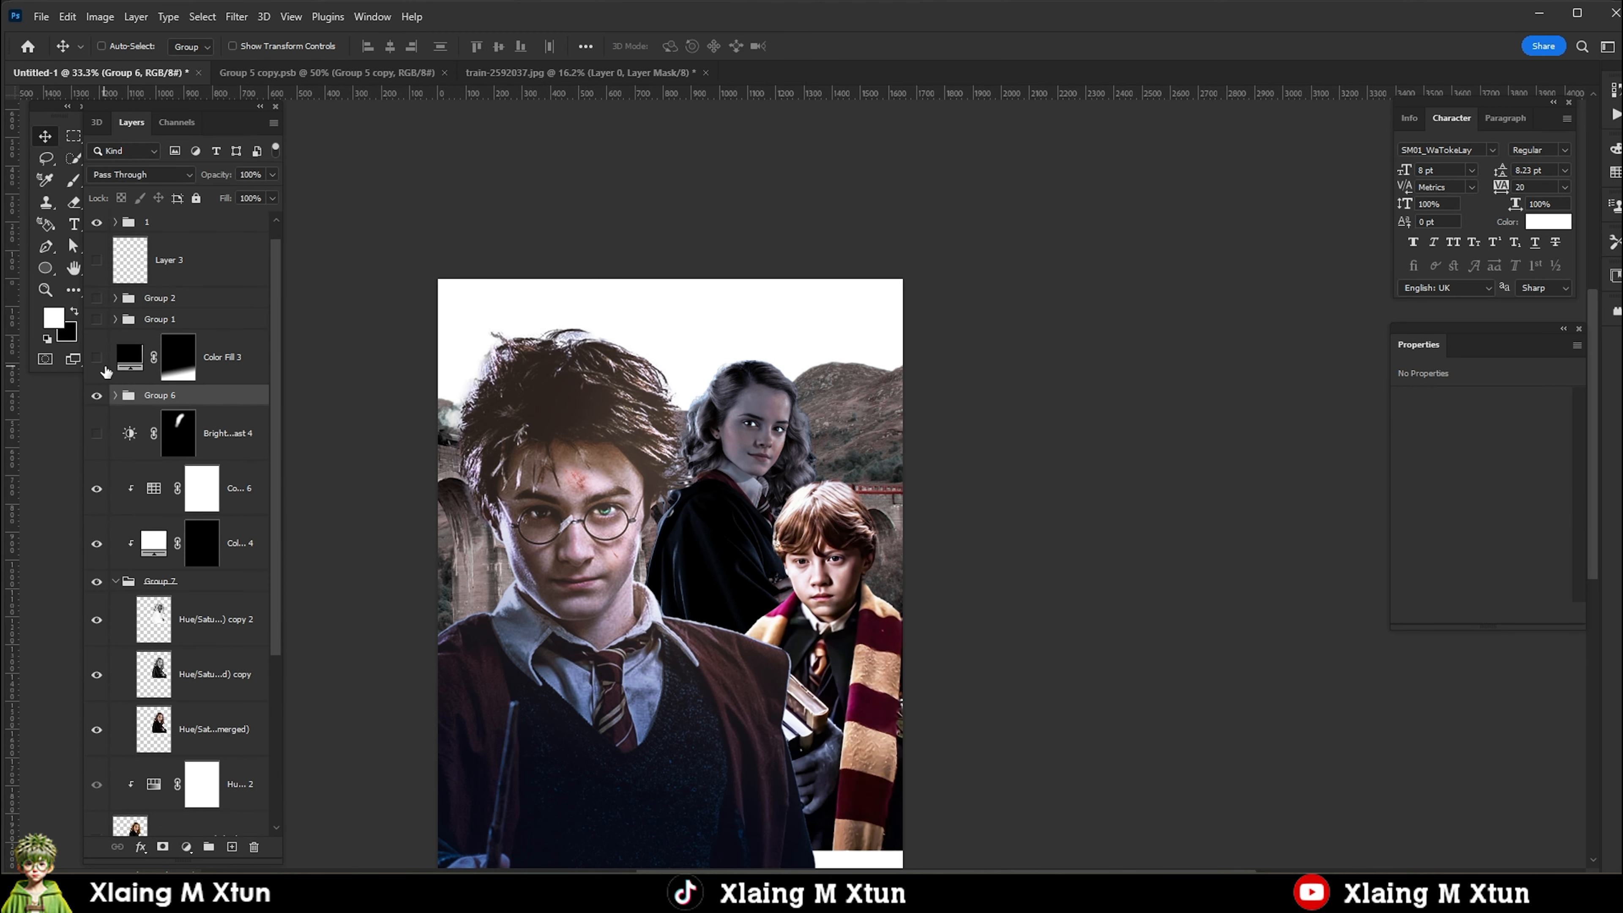
{"action": "left_click_drag", "start_coordinate": [191, 508], "coordinate": [134, 385], "text": "alt"}
{"action": "left_click", "coordinate": [136, 438], "text": "alt"}
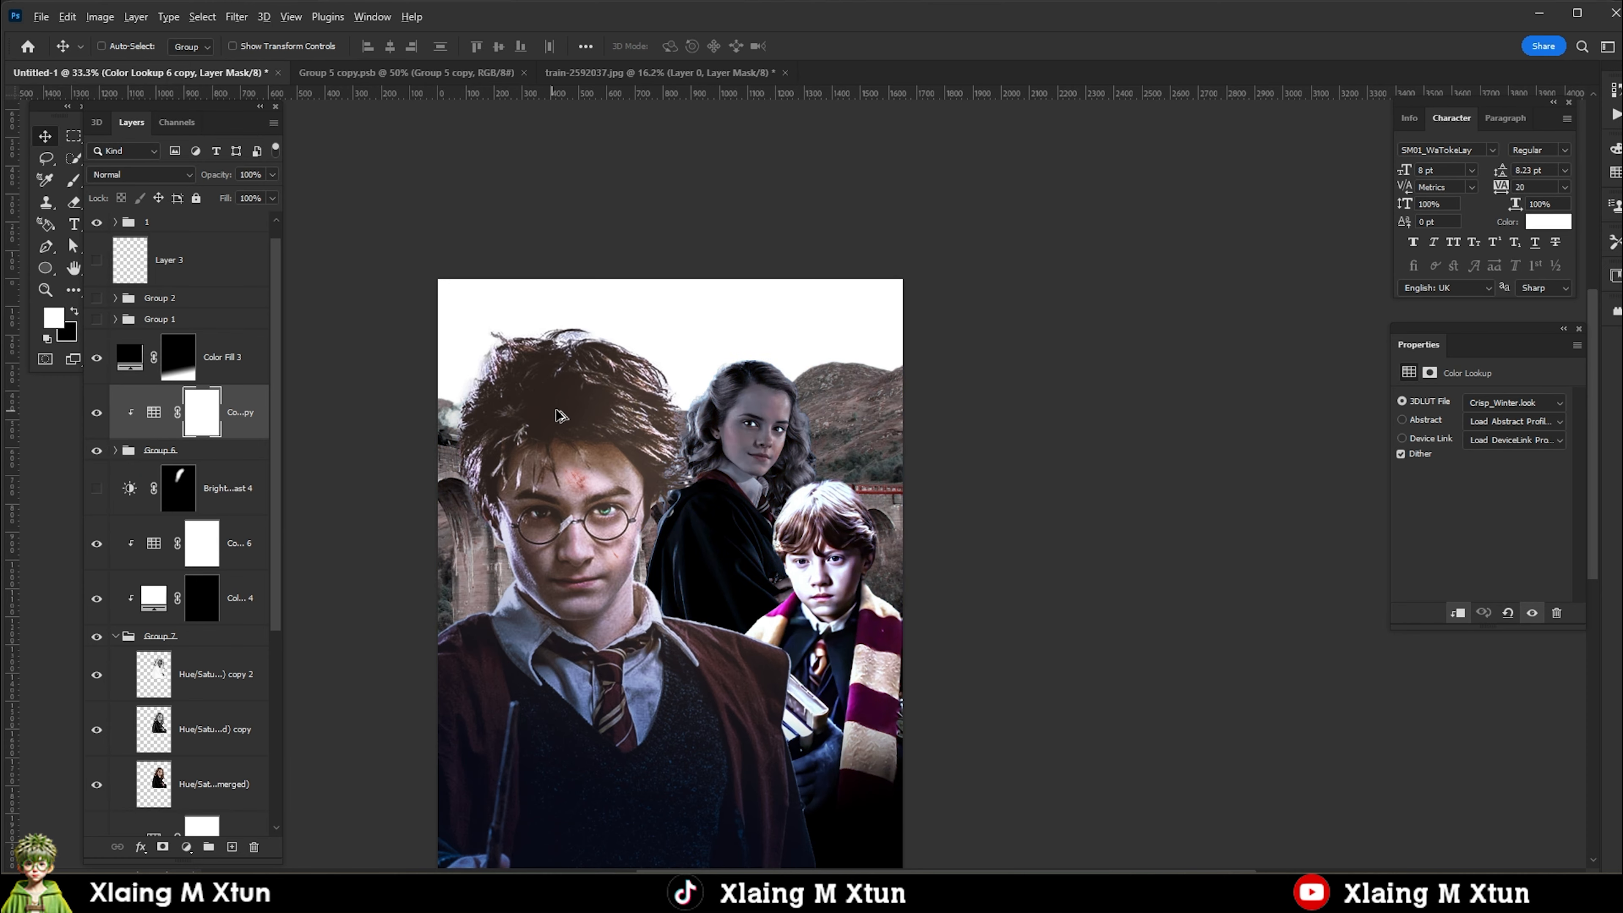
Hide the two Crisp_Winter Color Lookup adjustments above Group 6 and Group 7.
{"action": "key", "text": "ctrl+minus"}
{"action": "left_click", "coordinate": [136, 636]}
{"action": "left_click", "coordinate": [188, 526]}
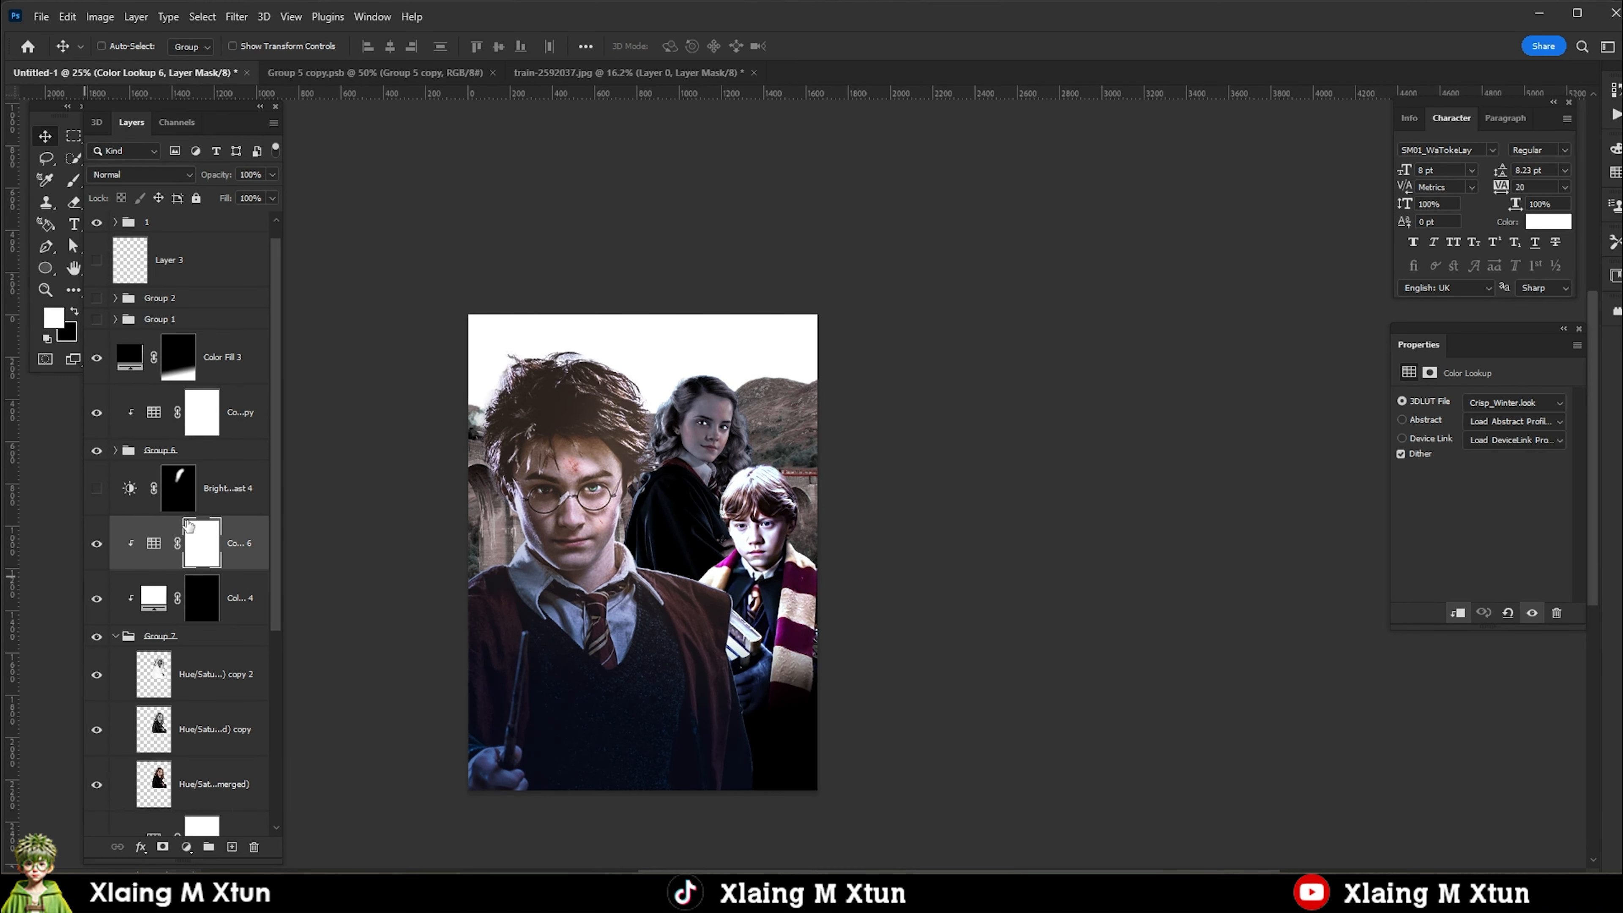
{"action": "left_click", "coordinate": [177, 646]}
{"action": "left_click", "coordinate": [97, 413]}
{"action": "key", "text": "ctrl+minus"}
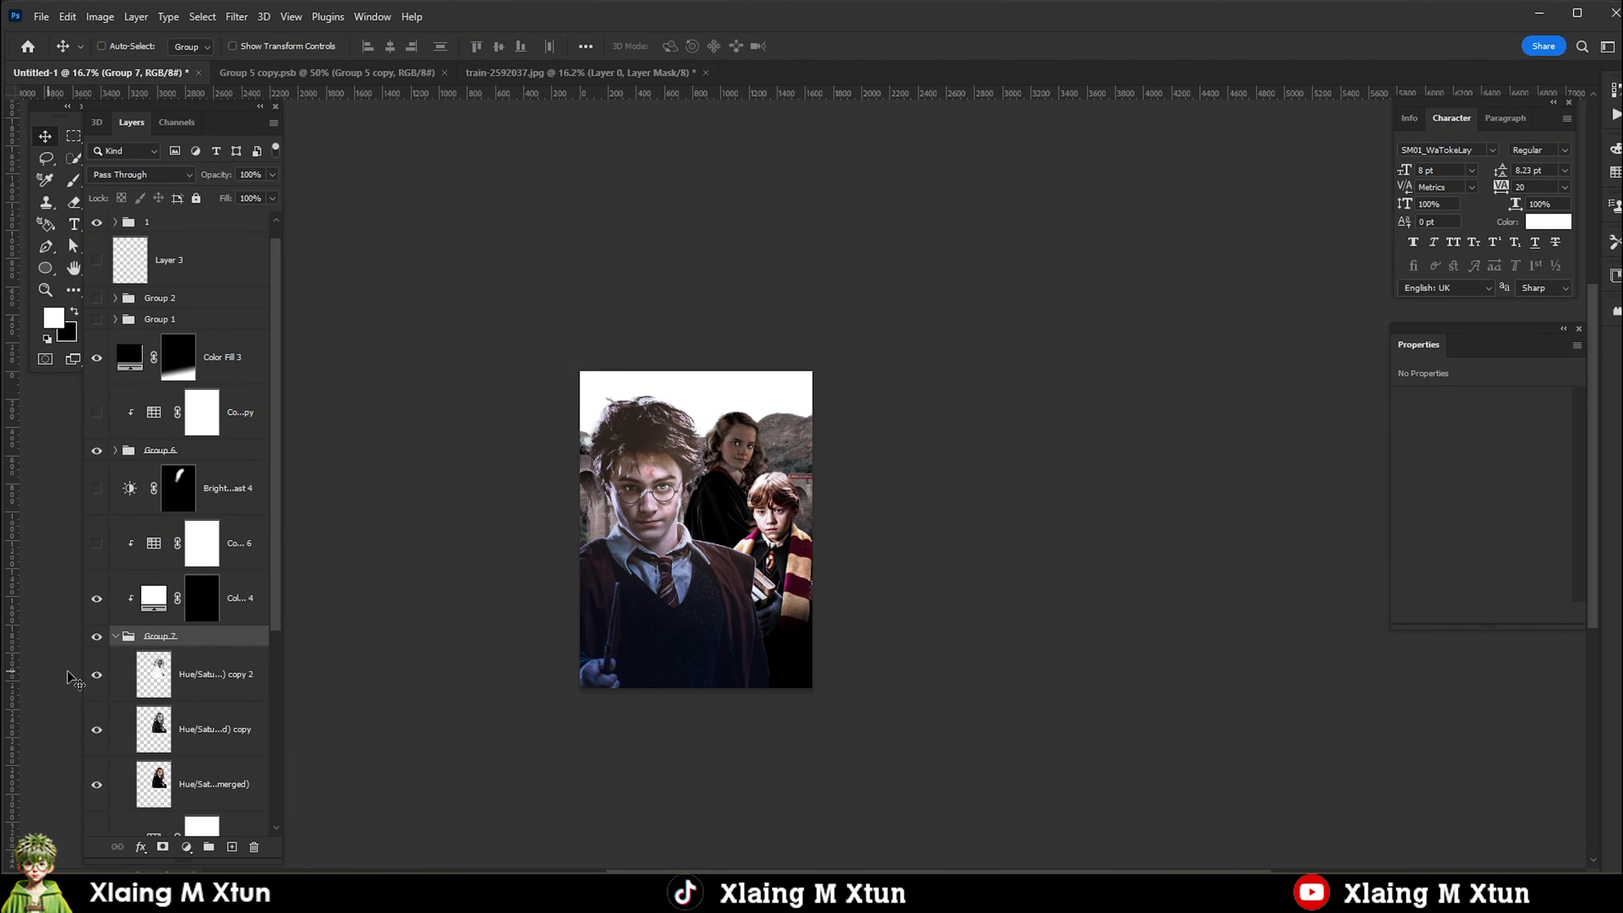
Set the fill of both upper Hermione copies in Group 7 to 30%.
{"action": "left_click", "coordinate": [140, 690]}
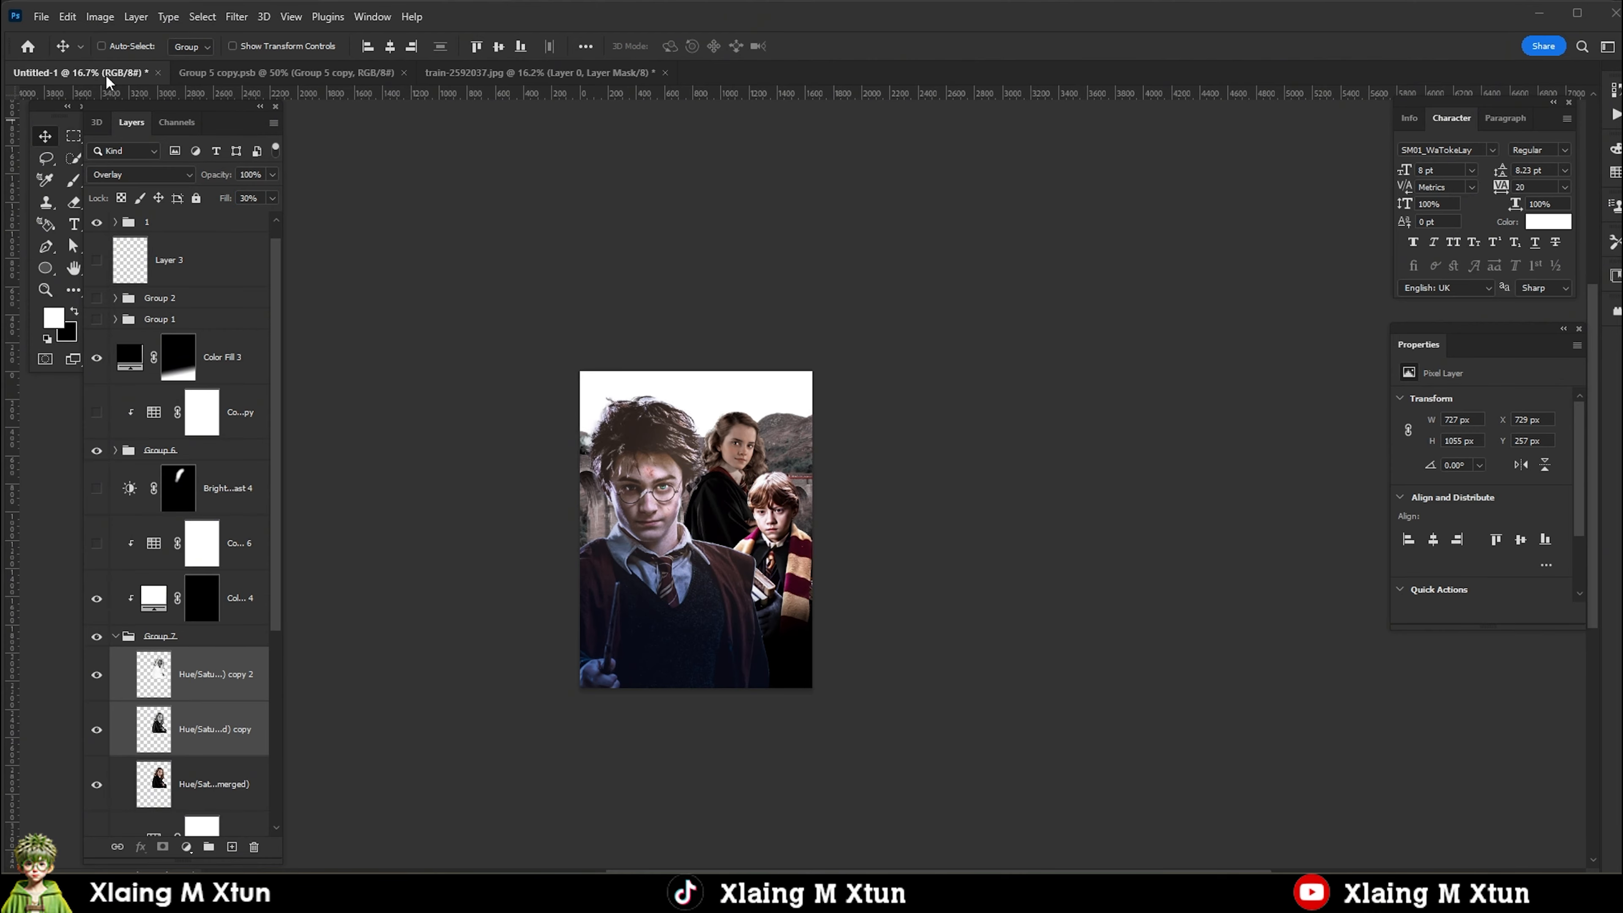
{"action": "scroll", "coordinate": [760, 444], "scroll_direction": "up", "scroll_amount": 5}
{"action": "scroll", "coordinate": [759, 444], "scroll_direction": "down", "scroll_amount": 5}
{"action": "scroll", "coordinate": [598, 575], "scroll_direction": "up", "scroll_amount": 3}
{"action": "scroll", "coordinate": [753, 562], "scroll_direction": "down", "scroll_amount": 1}
{"action": "left_click", "coordinate": [207, 665]}
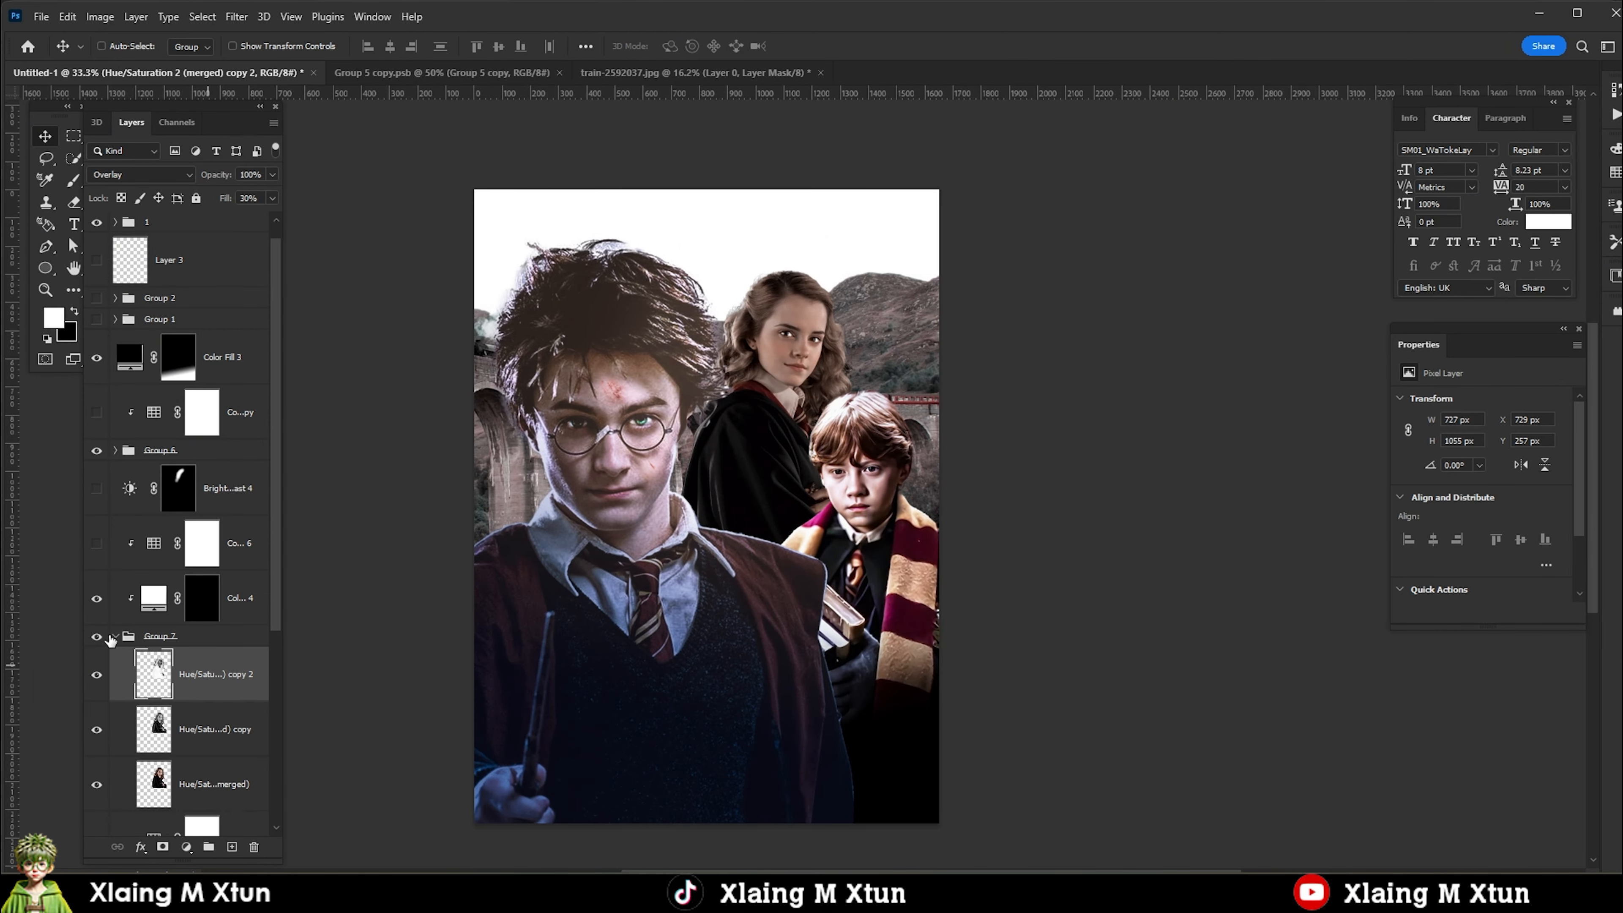
Collapse Group 7 and add a Photo Filter adjustment clipped to it.
{"action": "left_click", "coordinate": [113, 636]}
{"action": "left_click", "coordinate": [186, 847]}
{"action": "left_click", "coordinate": [245, 732]}
{"action": "left_click", "coordinate": [1455, 425]}
{"action": "left_click", "coordinate": [1404, 633]}
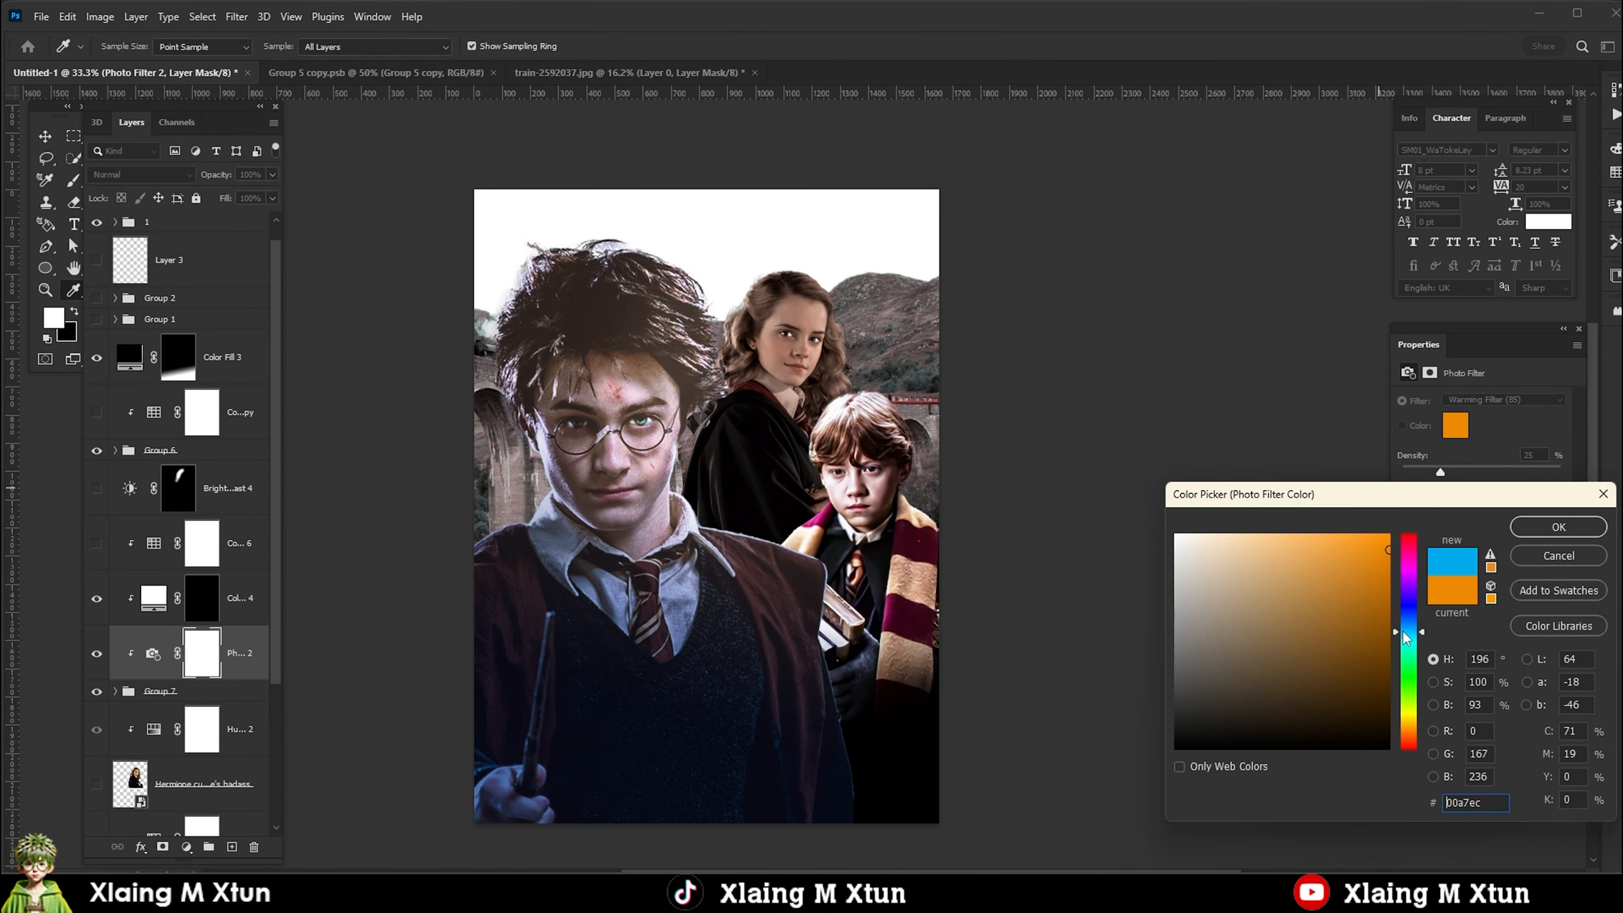
{"action": "key", "text": "Escape"}
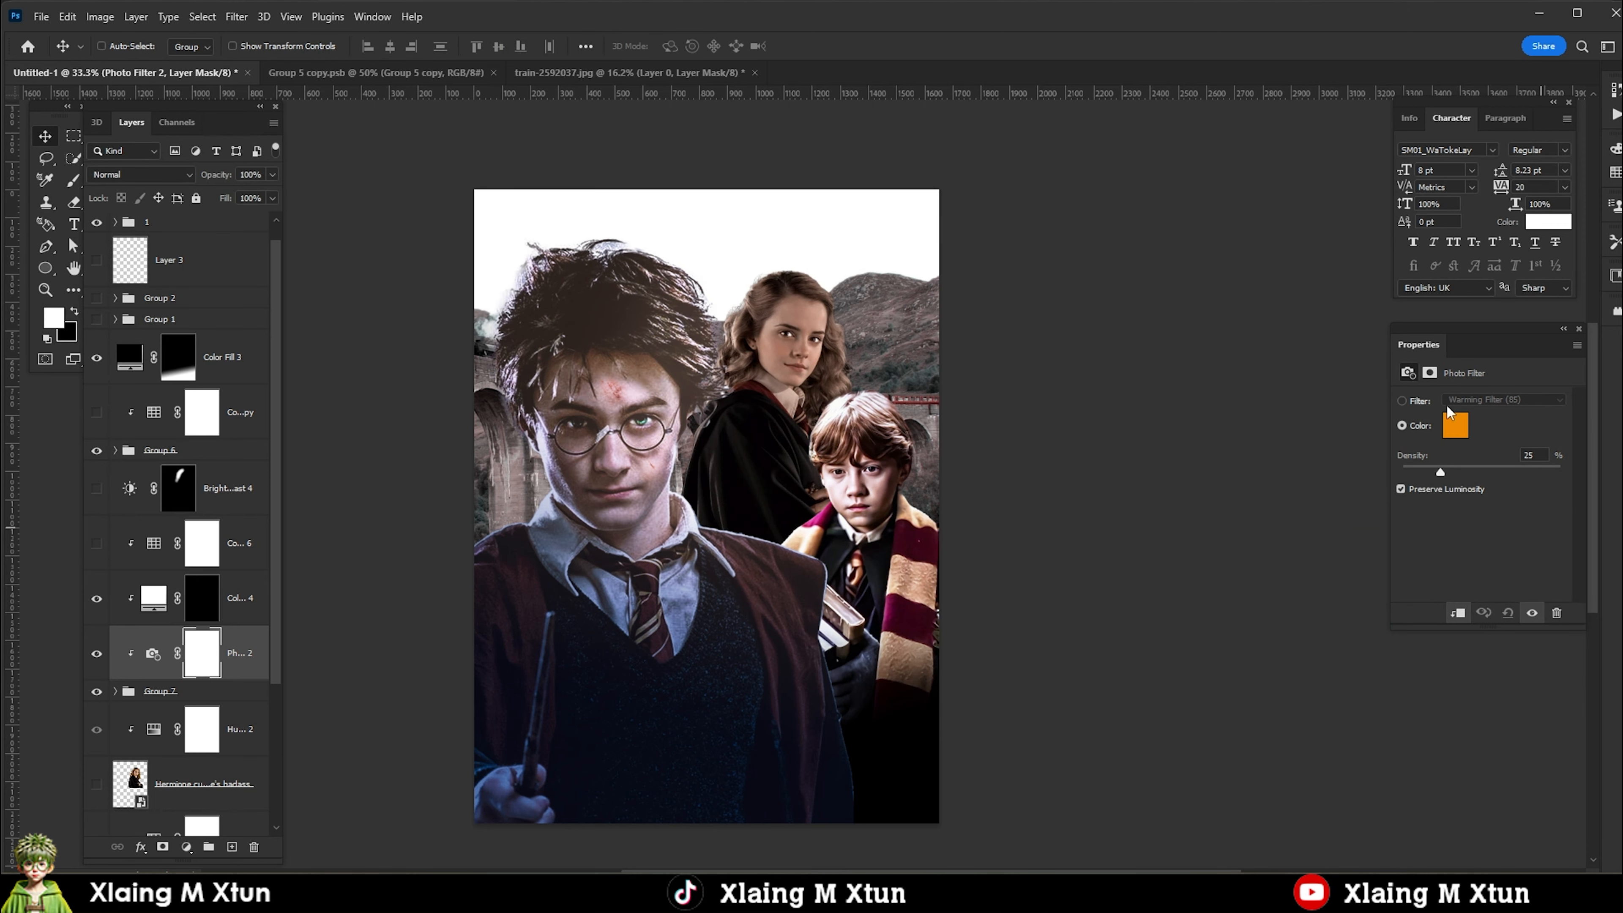
Set Hermione's Photo Filter to Cooling Filter (LBB).
{"action": "left_click", "coordinate": [1533, 400]}
{"action": "left_click", "coordinate": [1480, 430]}
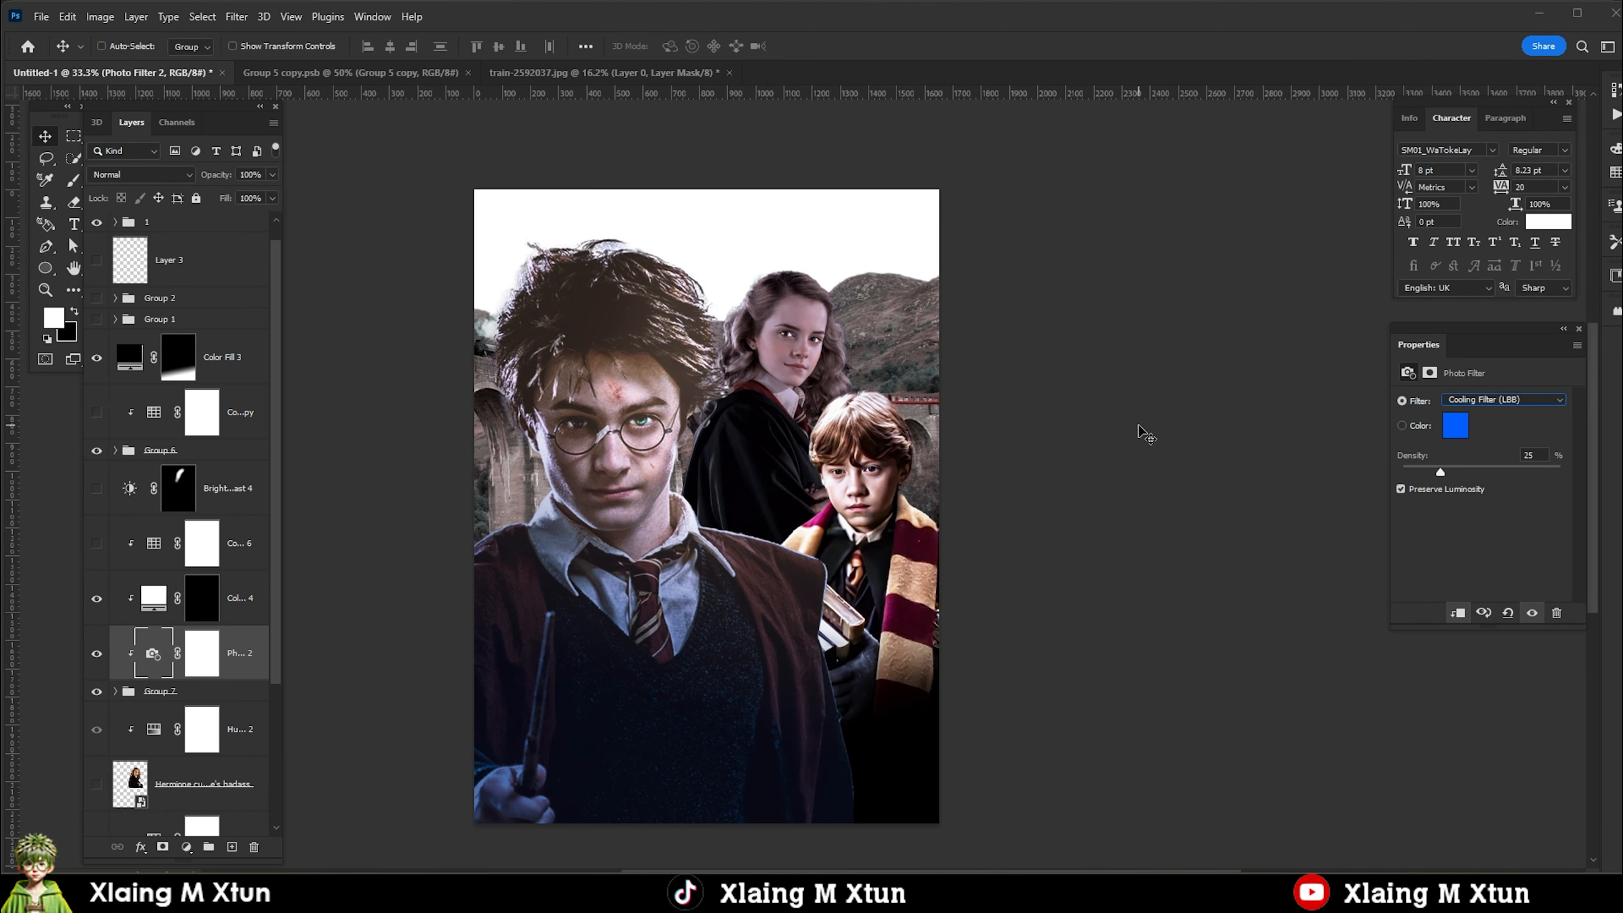
Give Hermione's Photo Filter a custom blue color and add a clipped Vibrance adjustment with Vibrance +28 and Saturation -2.
{"action": "left_click", "coordinate": [1455, 427]}
{"action": "left_click", "coordinate": [1534, 528]}
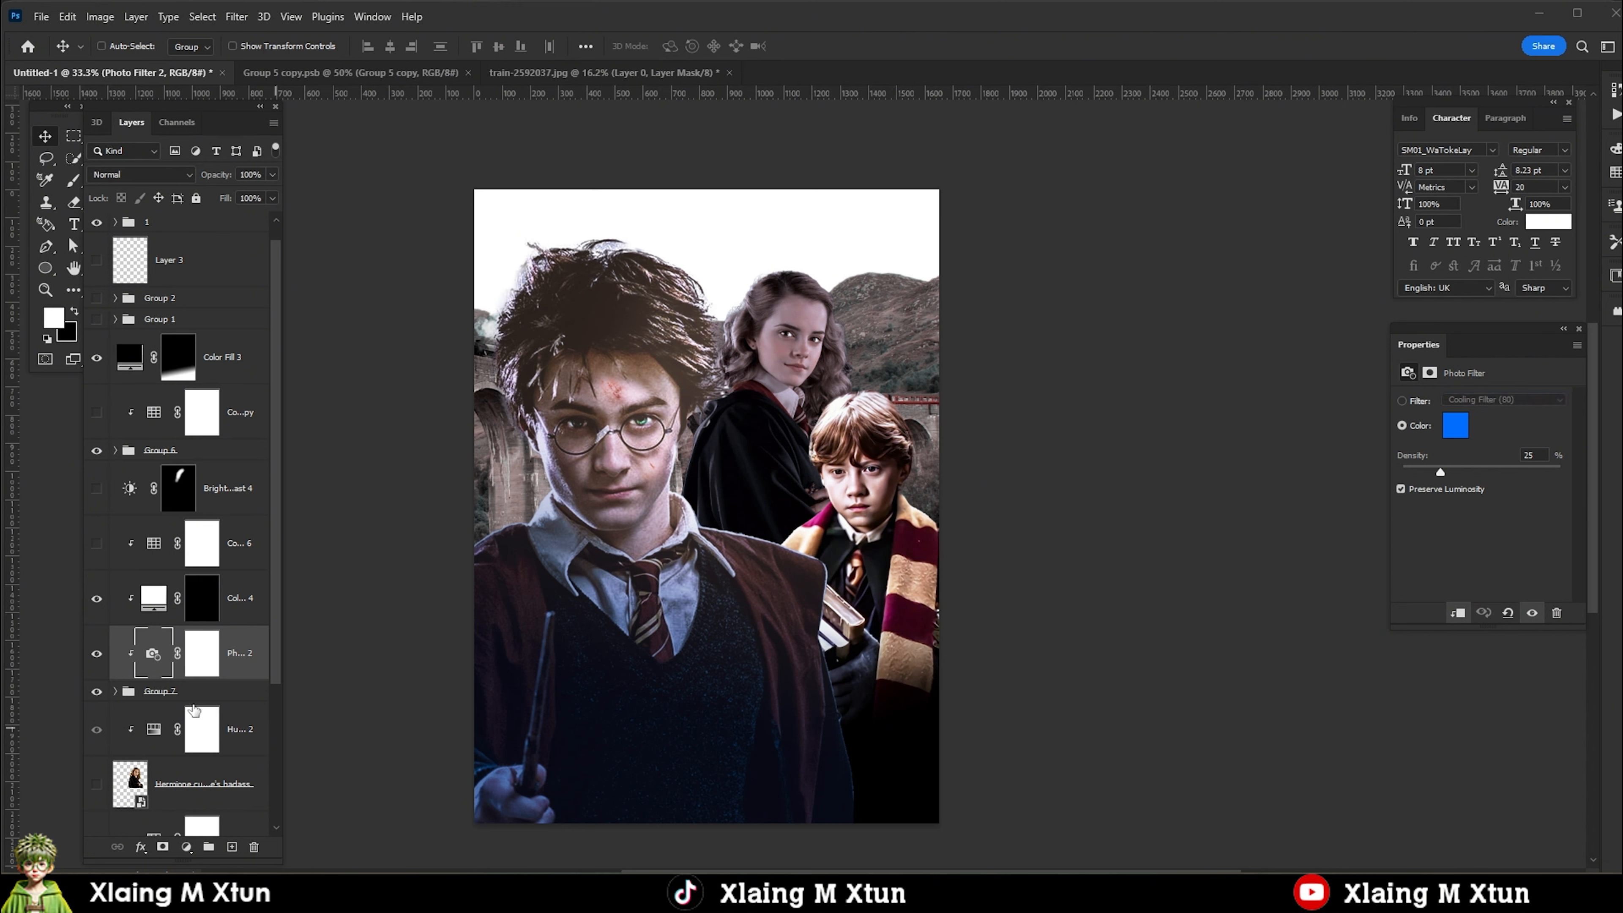
{"action": "left_click", "coordinate": [186, 847]}
{"action": "left_click", "coordinate": [217, 678]}
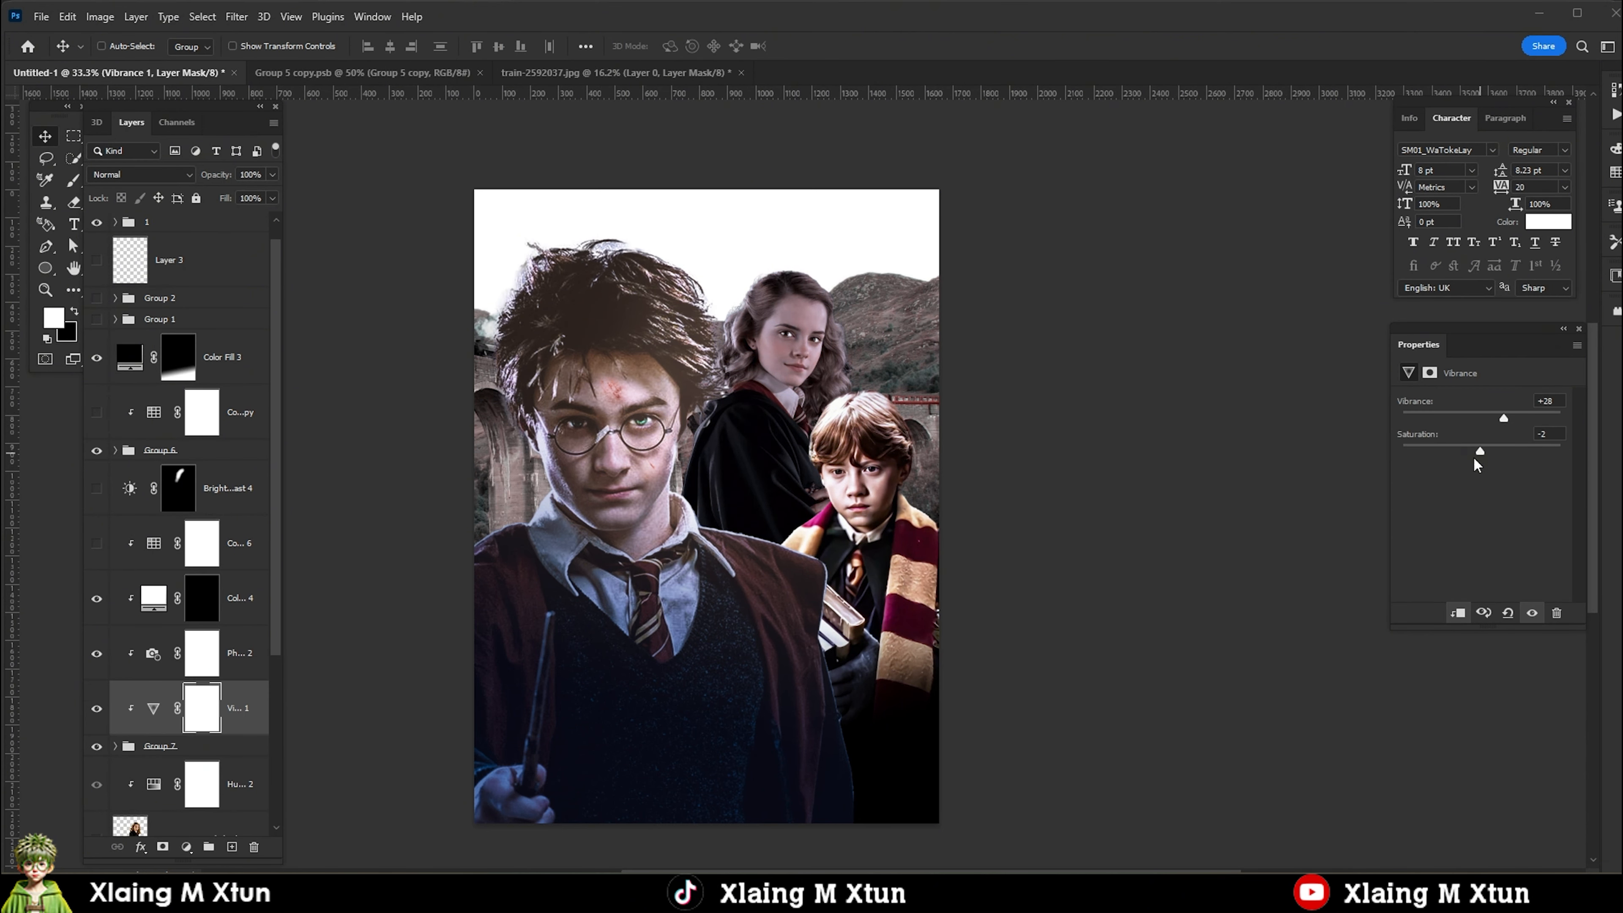
Add a clipped Color Balance adjustment above Hermione's Vibrance, with midtones at -24 on Yellow-Blue and shifted slightly toward red.
{"action": "left_click", "coordinate": [186, 846]}
{"action": "left_click", "coordinate": [249, 700]}
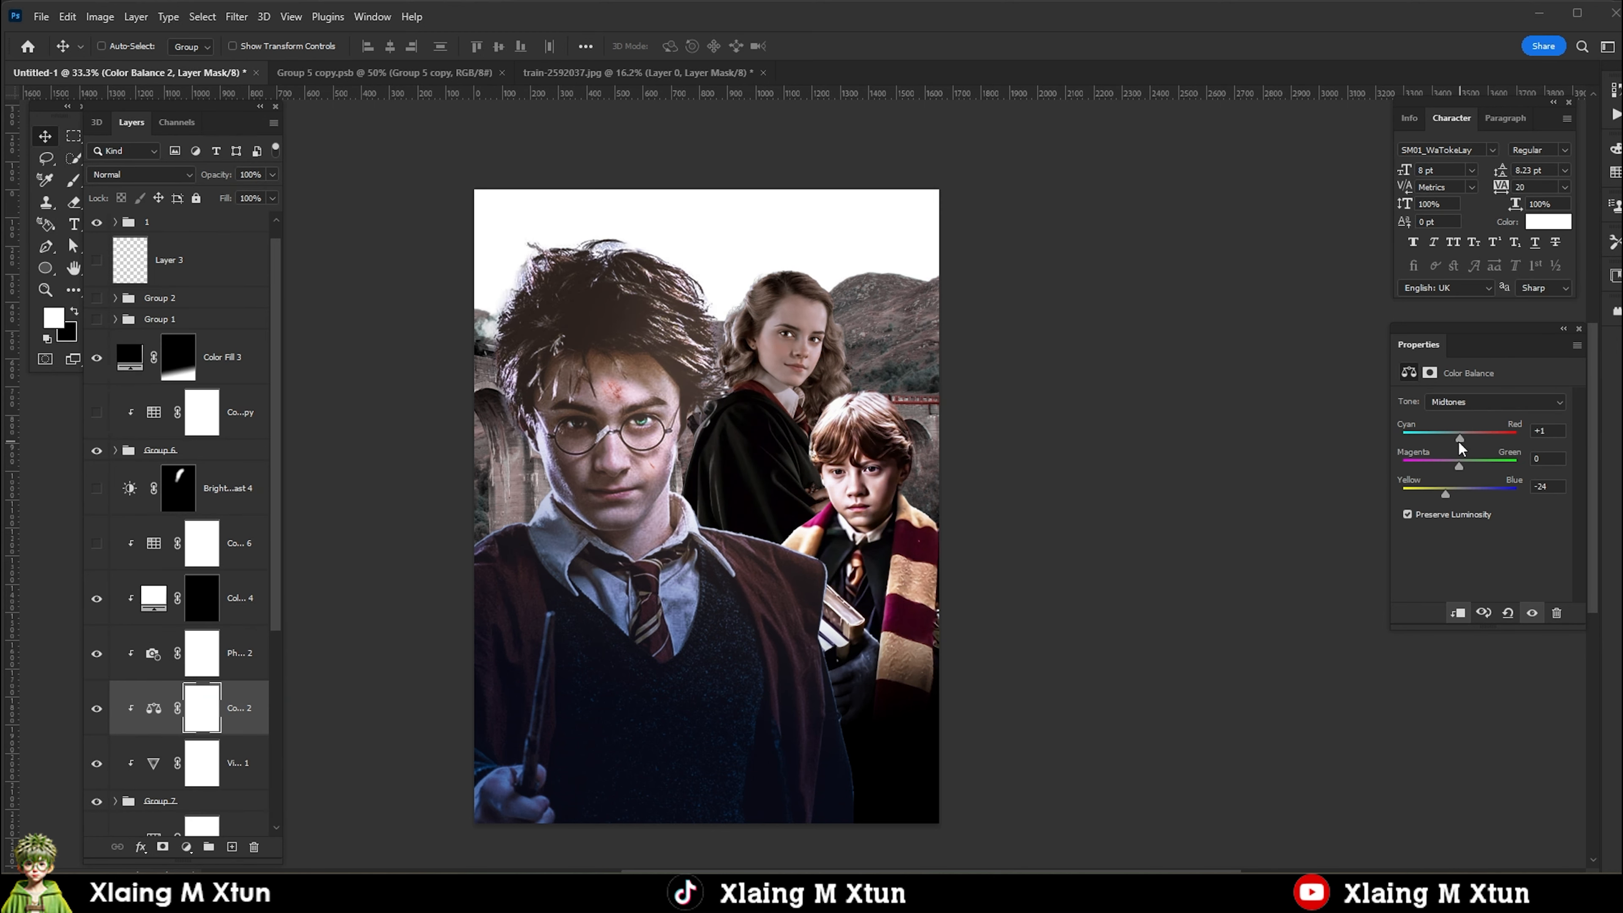
{"action": "left_click_drag", "start_coordinate": [1460, 444], "coordinate": [1466, 448]}
Add a clipped Levels adjustment for Hermione with midtone input 0.82 and white input 219.
{"action": "left_click", "coordinate": [185, 848]}
{"action": "left_click", "coordinate": [255, 618]}
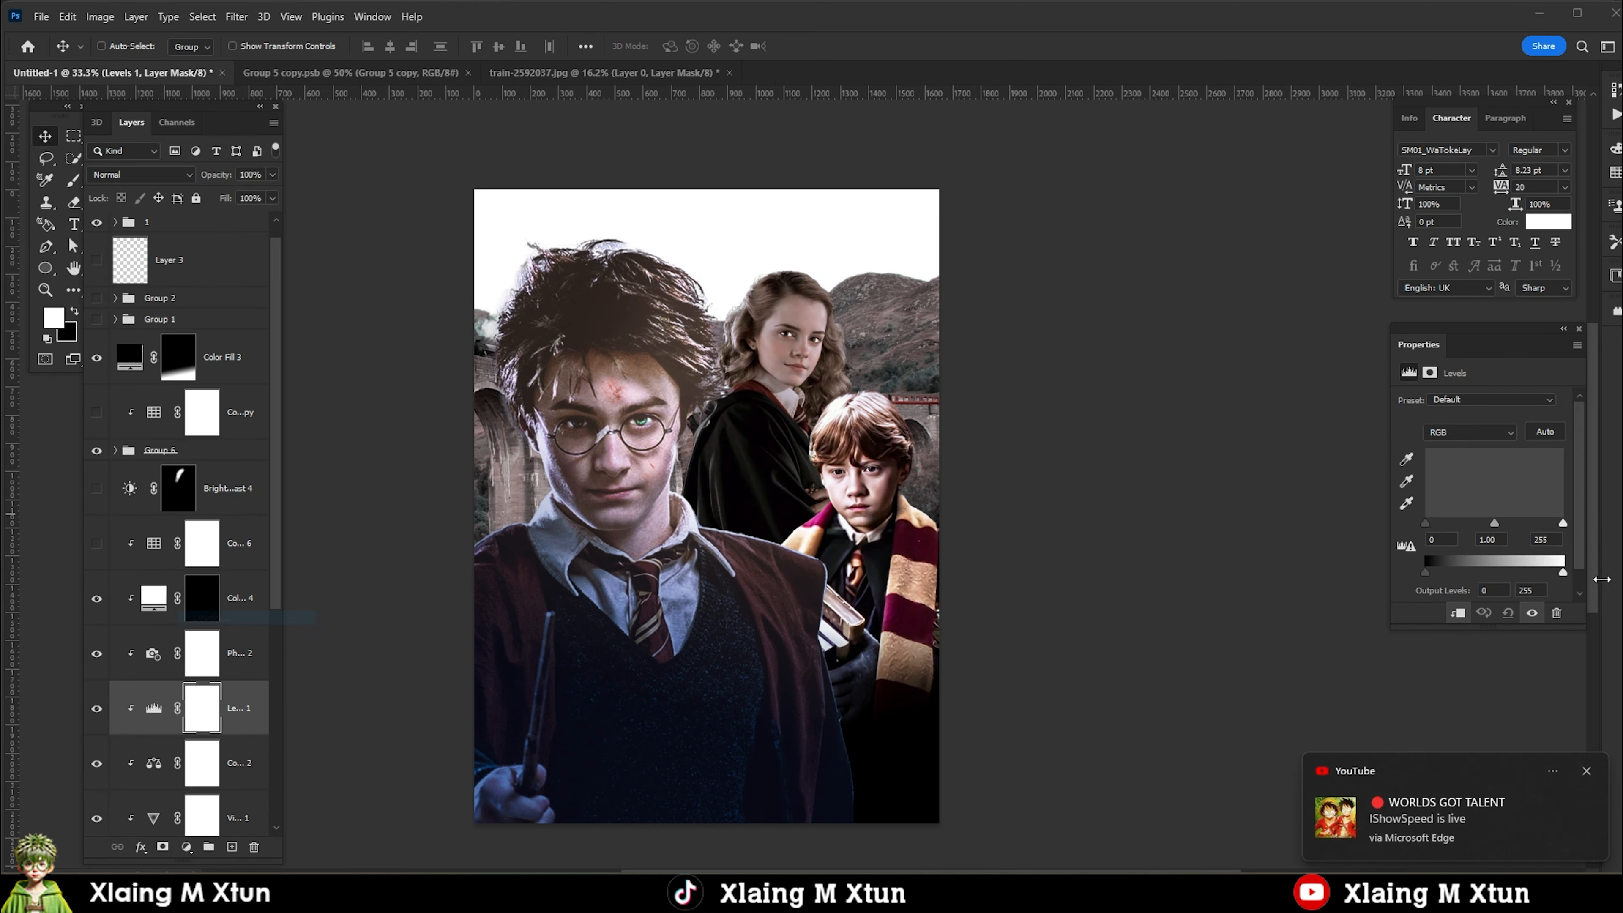
{"action": "left_click_drag", "start_coordinate": [1553, 526], "coordinate": [1491, 532]}
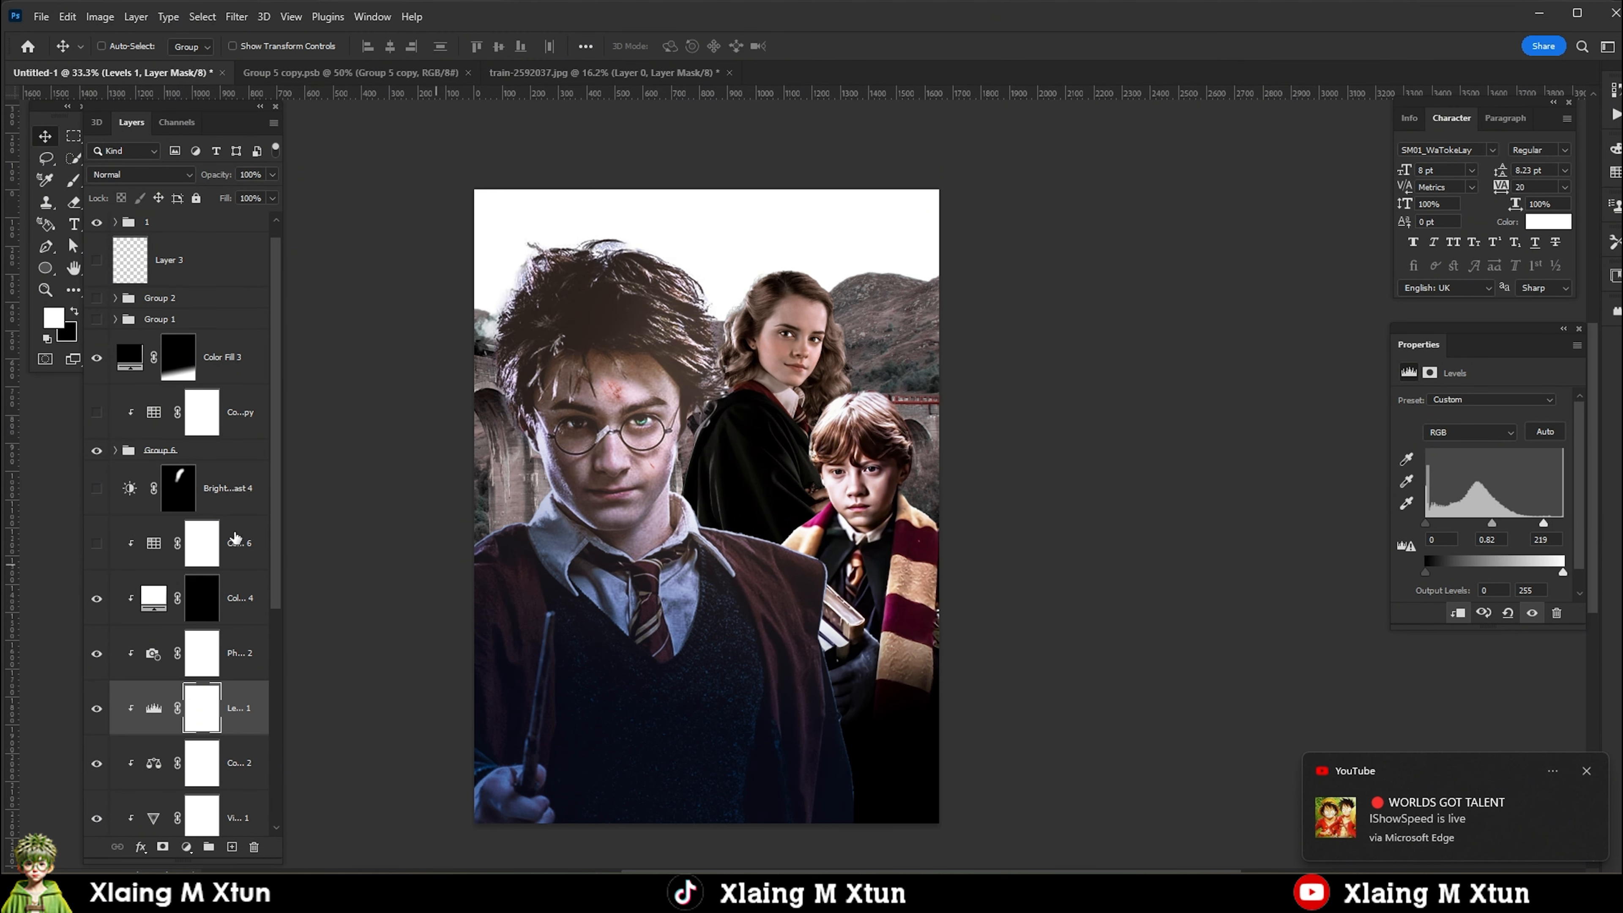
Group Hermione's Group 7 with its clipped adjustments, and clip Brightness/Contrast 4 to the new group.
{"action": "scroll", "coordinate": [154, 631], "scroll_direction": "down", "scroll_amount": 1}
{"action": "scroll", "coordinate": [243, 585], "scroll_direction": "down", "scroll_amount": 2}
{"action": "left_click", "coordinate": [242, 494]}
{"action": "left_click", "coordinate": [211, 749], "text": "shift"}
{"action": "key", "text": "ctrl+g"}
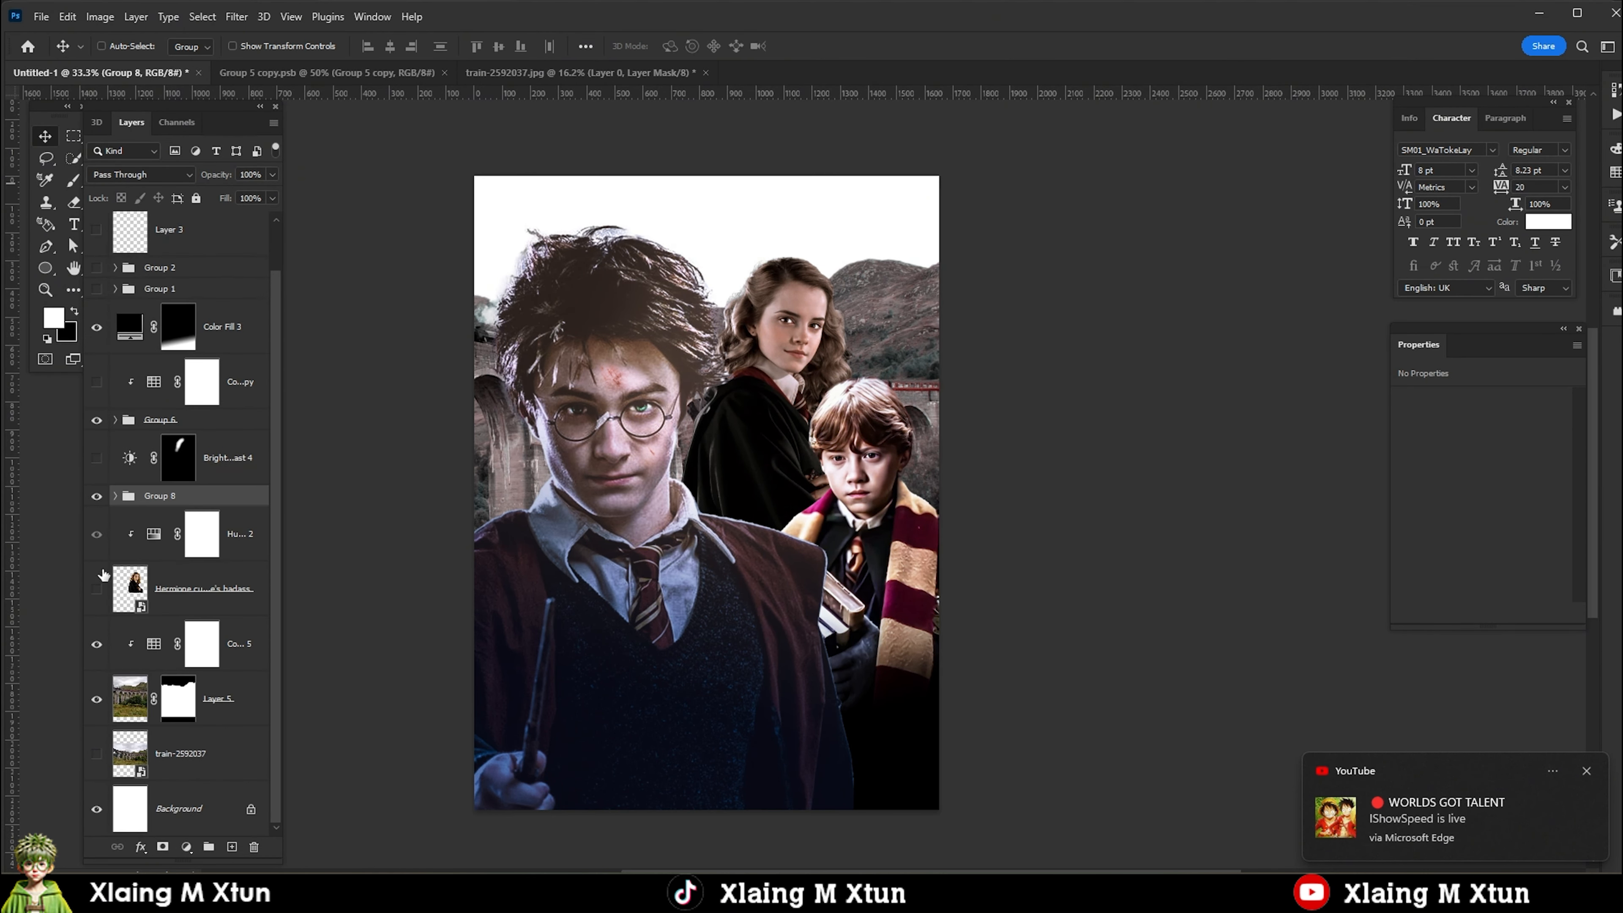
{"action": "left_click", "coordinate": [130, 487], "text": "alt"}
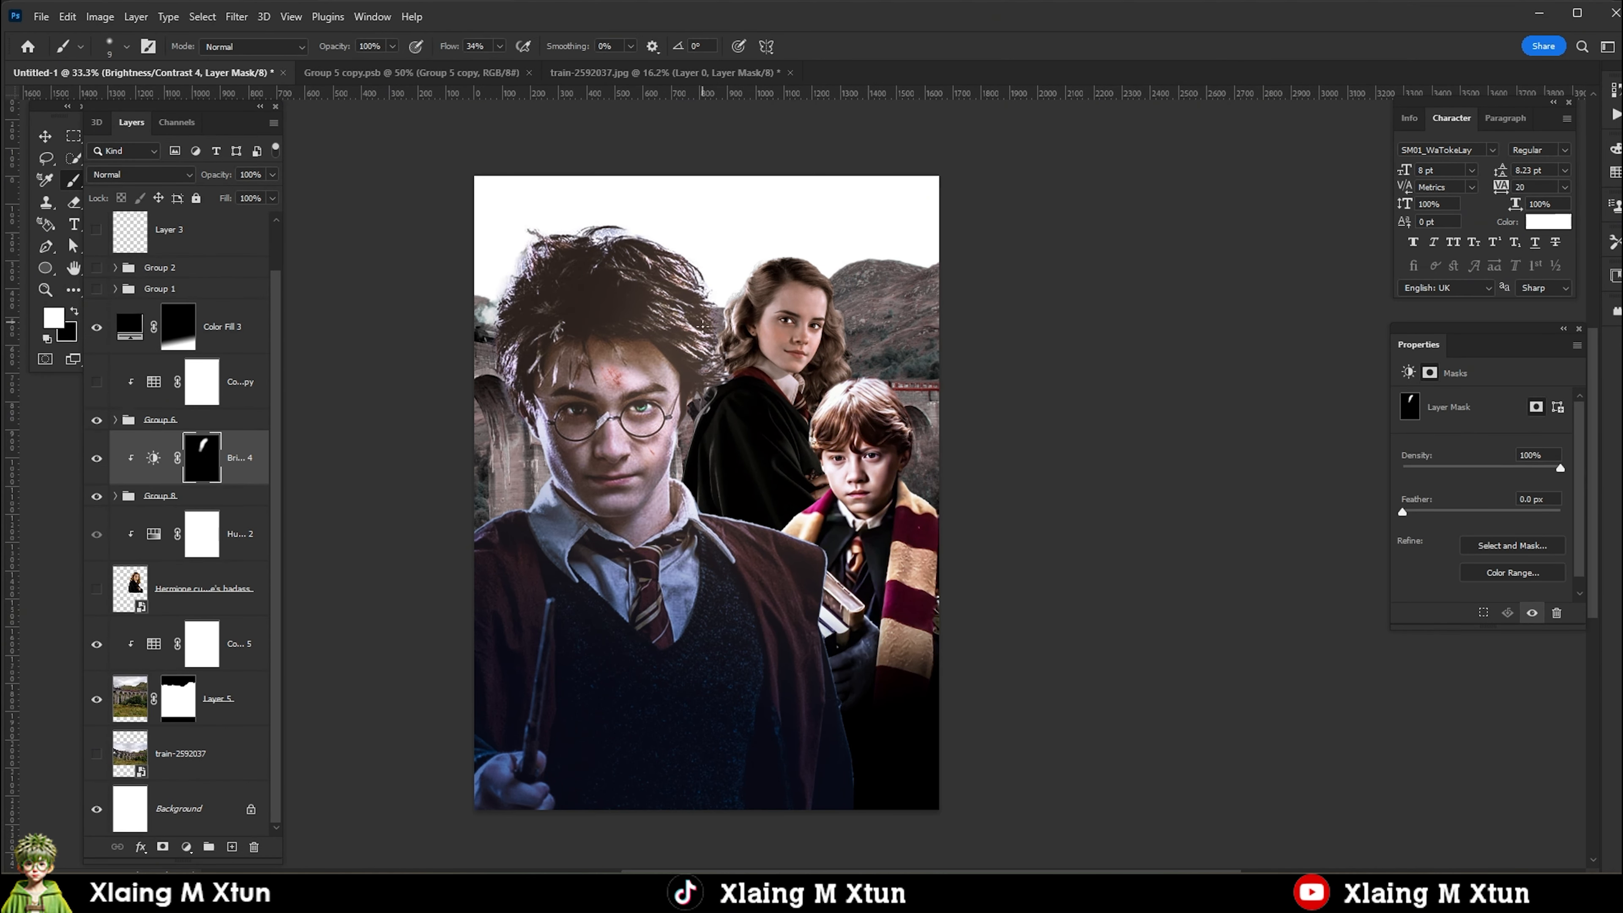
{"action": "key", "text": "v"}
Add a Brightness/Contrast adjustment above Harry's group 1 with Brightness 47.
{"action": "scroll", "coordinate": [138, 358], "scroll_direction": "up", "scroll_amount": 1}
{"action": "left_click", "coordinate": [154, 234]}
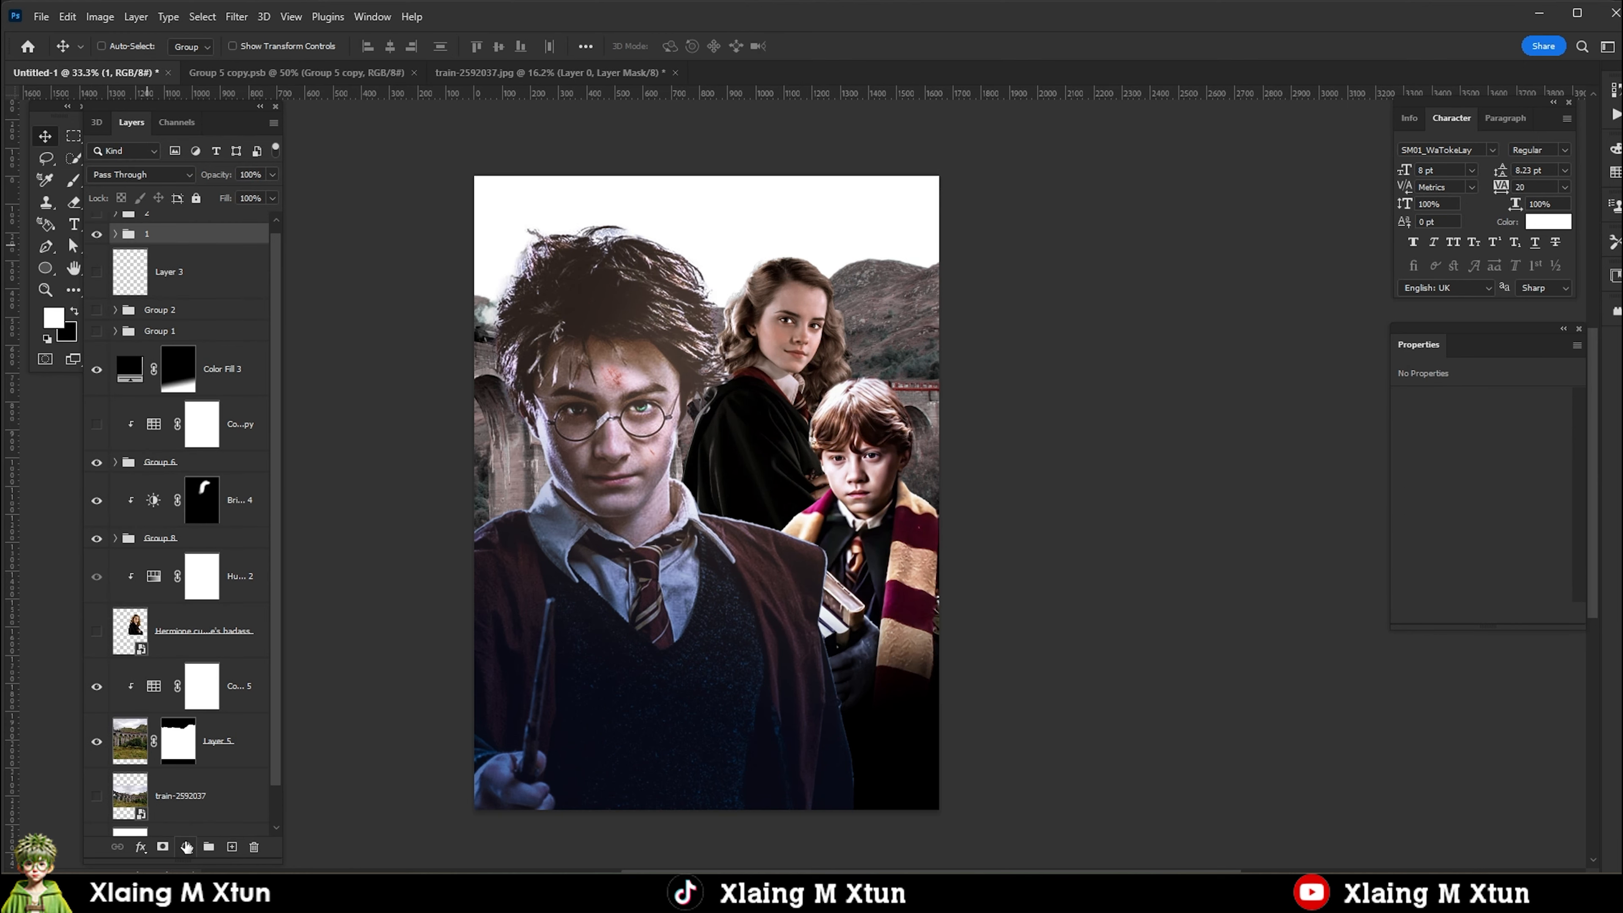
{"action": "left_click", "coordinate": [187, 848]}
{"action": "left_click", "coordinate": [242, 596]}
{"action": "left_click_drag", "start_coordinate": [1482, 448], "coordinate": [1506, 448]}
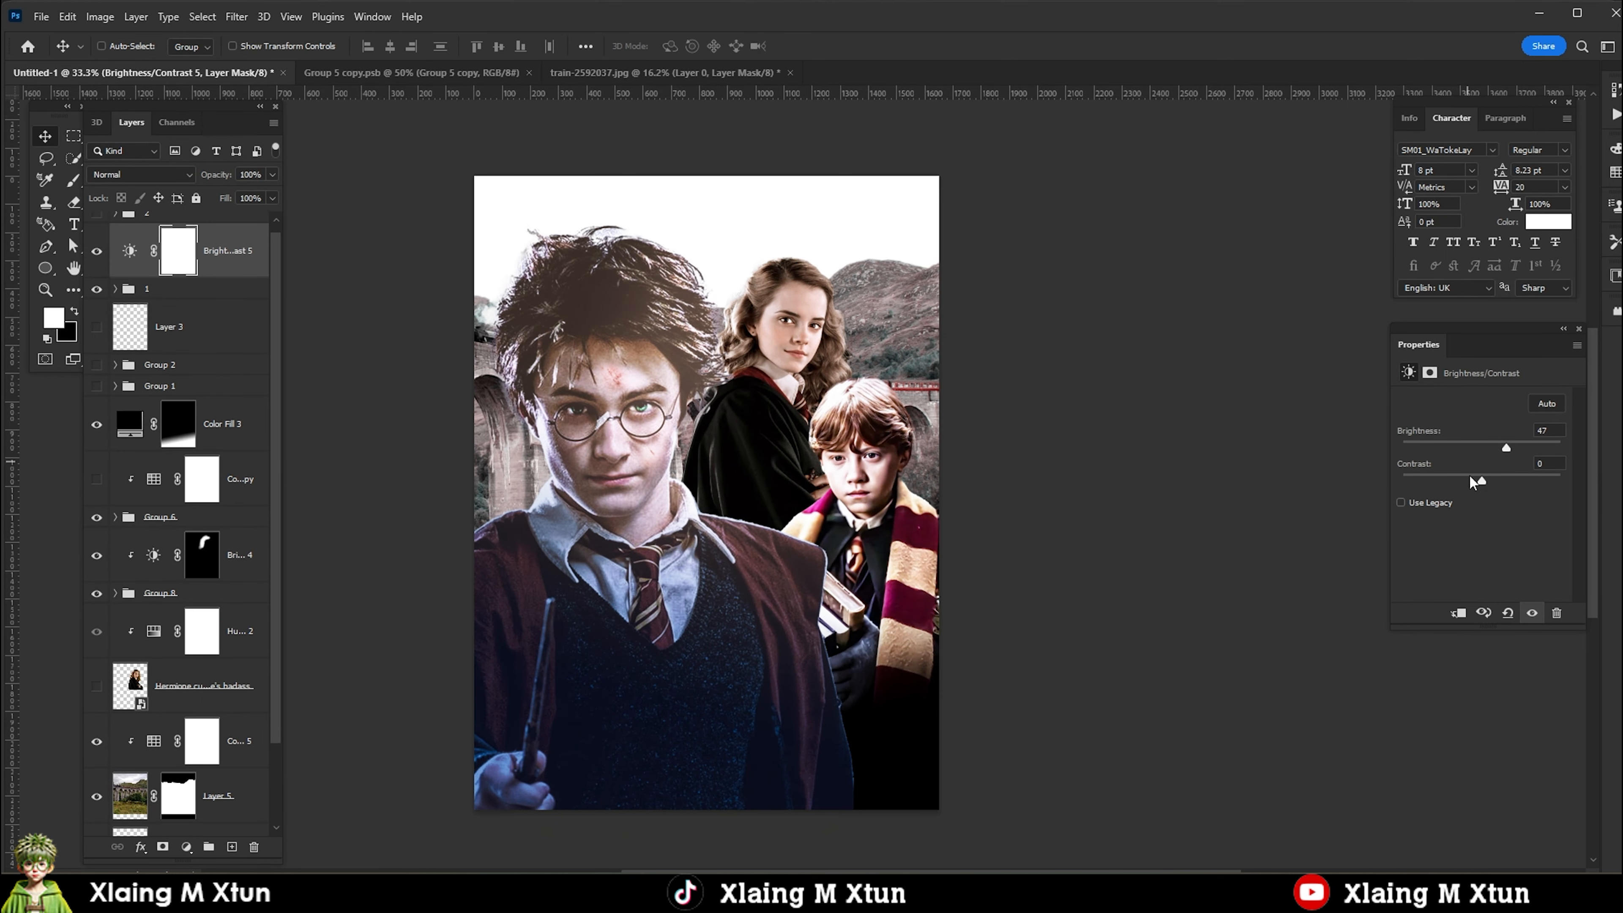
Clip Brightness/Contrast 5 to group 1, invert its mask and paint the brightening back over the side of Harry's head facing Hermione.
{"action": "left_click", "coordinate": [143, 284], "text": "alt"}
{"action": "key", "text": "ctrl+i"}
{"action": "key", "text": "b"}
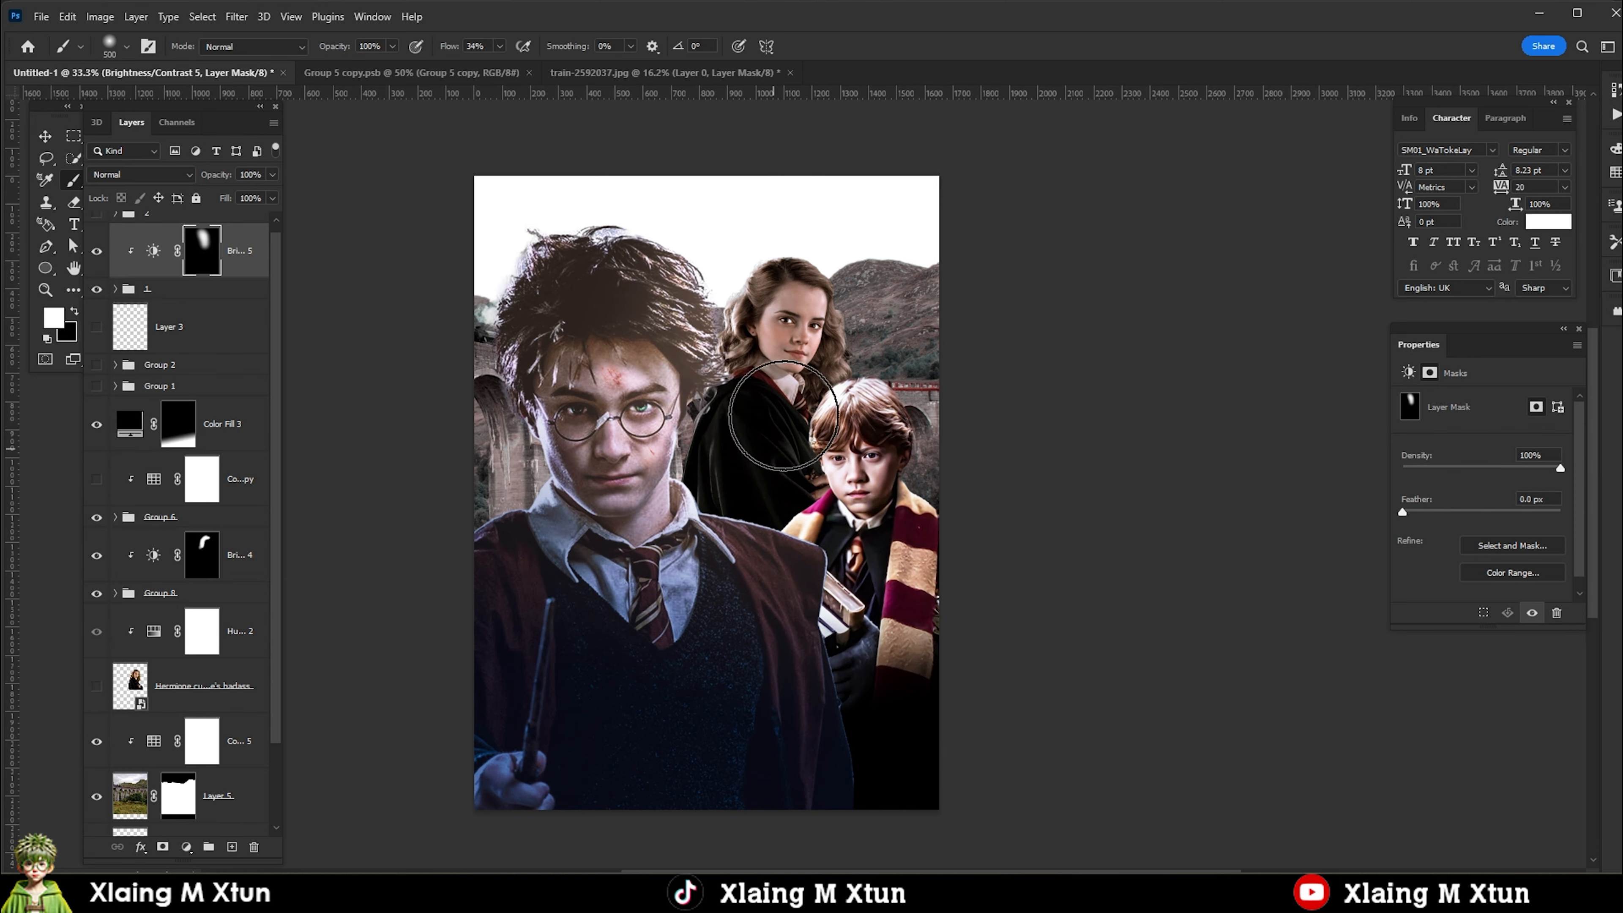
{"action": "left_click_drag", "start_coordinate": [725, 430], "coordinate": [754, 358]}
{"action": "scroll", "coordinate": [811, 323], "scroll_direction": "down", "scroll_amount": 4}
{"action": "scroll", "coordinate": [850, 362], "scroll_direction": "up", "scroll_amount": 2}
{"action": "key", "text": "v"}
Set the 3DLUT file of the background's Color Lookup 5 to Moonlight.3DL.
{"action": "scroll", "coordinate": [798, 365], "scroll_direction": "down", "scroll_amount": 3}
{"action": "scroll", "coordinate": [815, 328], "scroll_direction": "up", "scroll_amount": 2}
{"action": "right_click", "coordinate": [809, 351]}
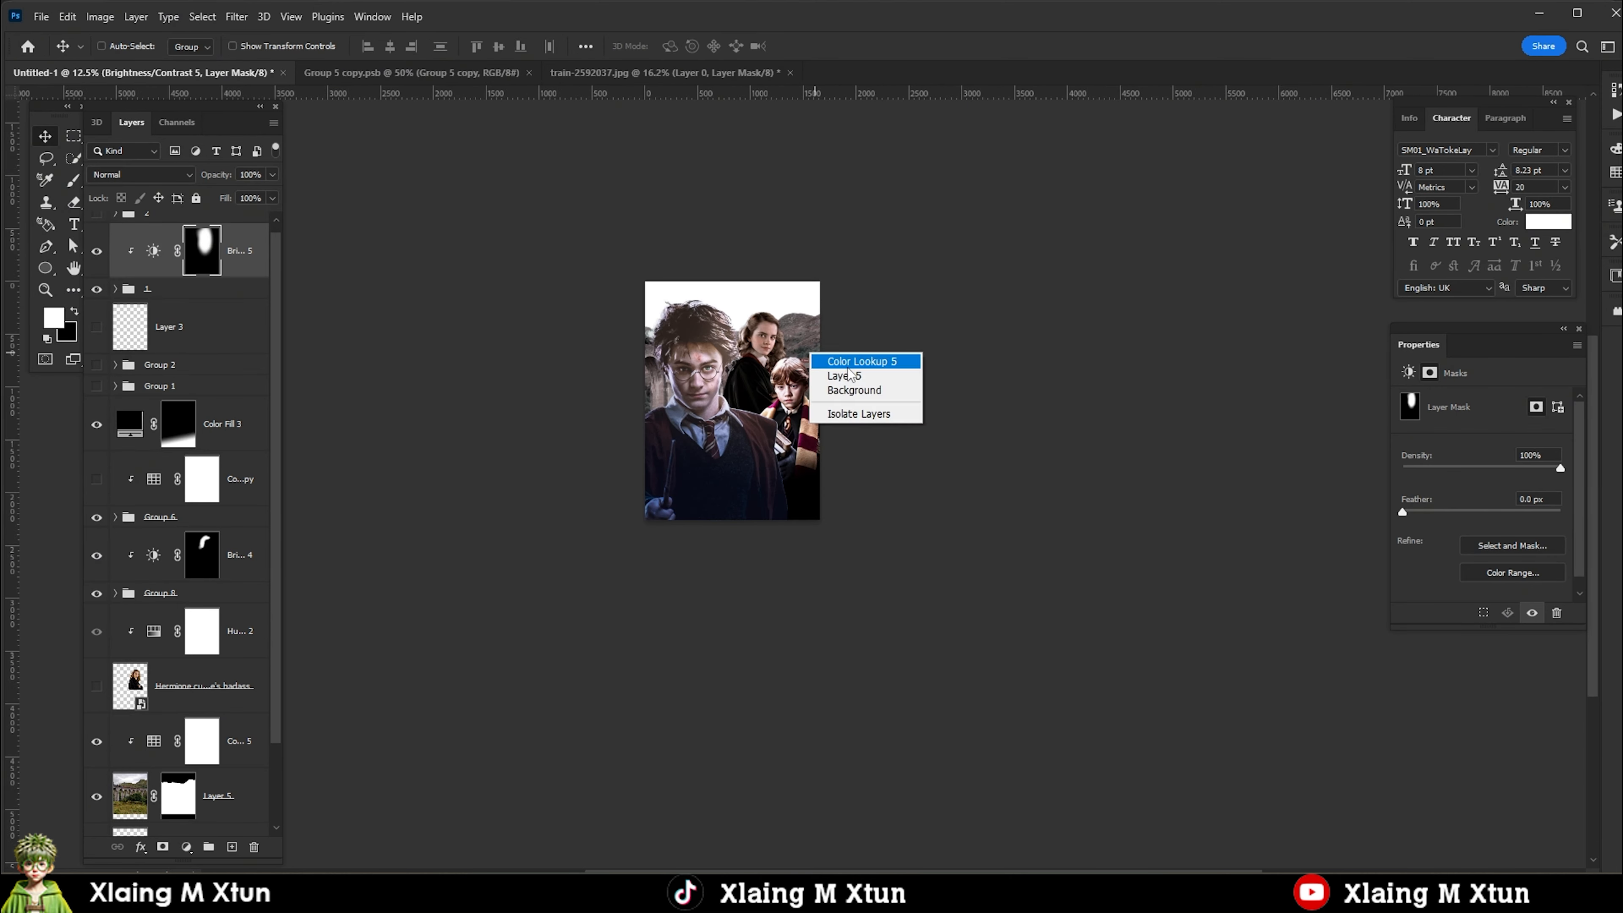
{"action": "left_click", "coordinate": [843, 363]}
{"action": "left_click", "coordinate": [152, 742]}
{"action": "left_click", "coordinate": [1521, 405]}
{"action": "left_click", "coordinate": [1454, 800]}
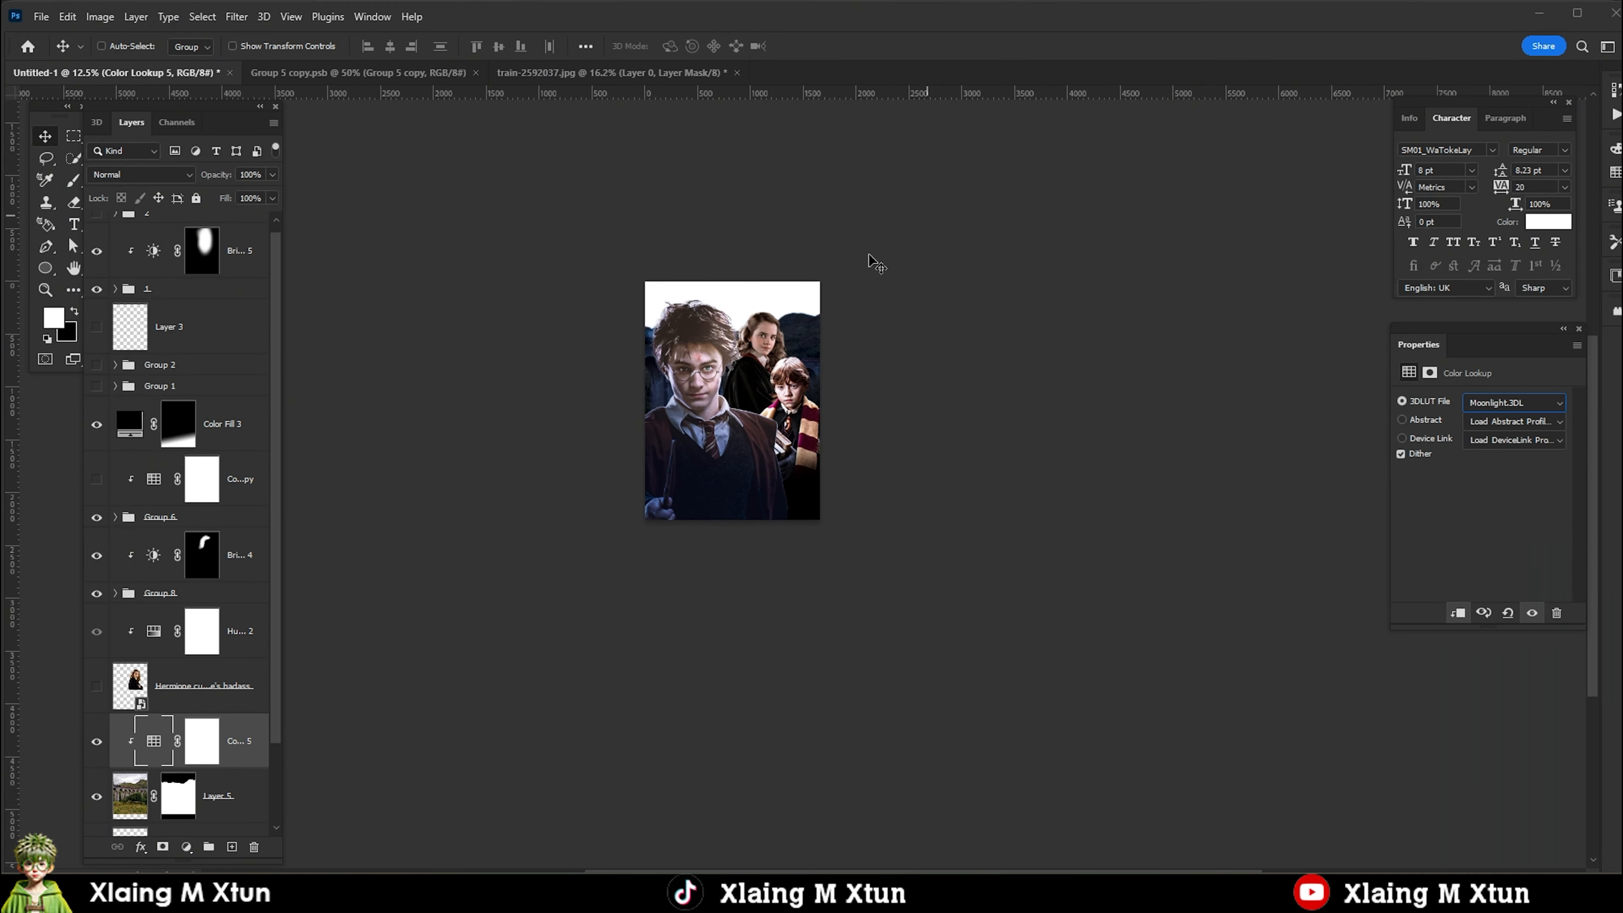
Scale and position the Hogwarts castle image behind the train landscape, and put a copy of Color Lookup 5 above it at 88% opacity.
{"action": "scroll", "coordinate": [751, 311], "scroll_direction": "up", "scroll_amount": 3}
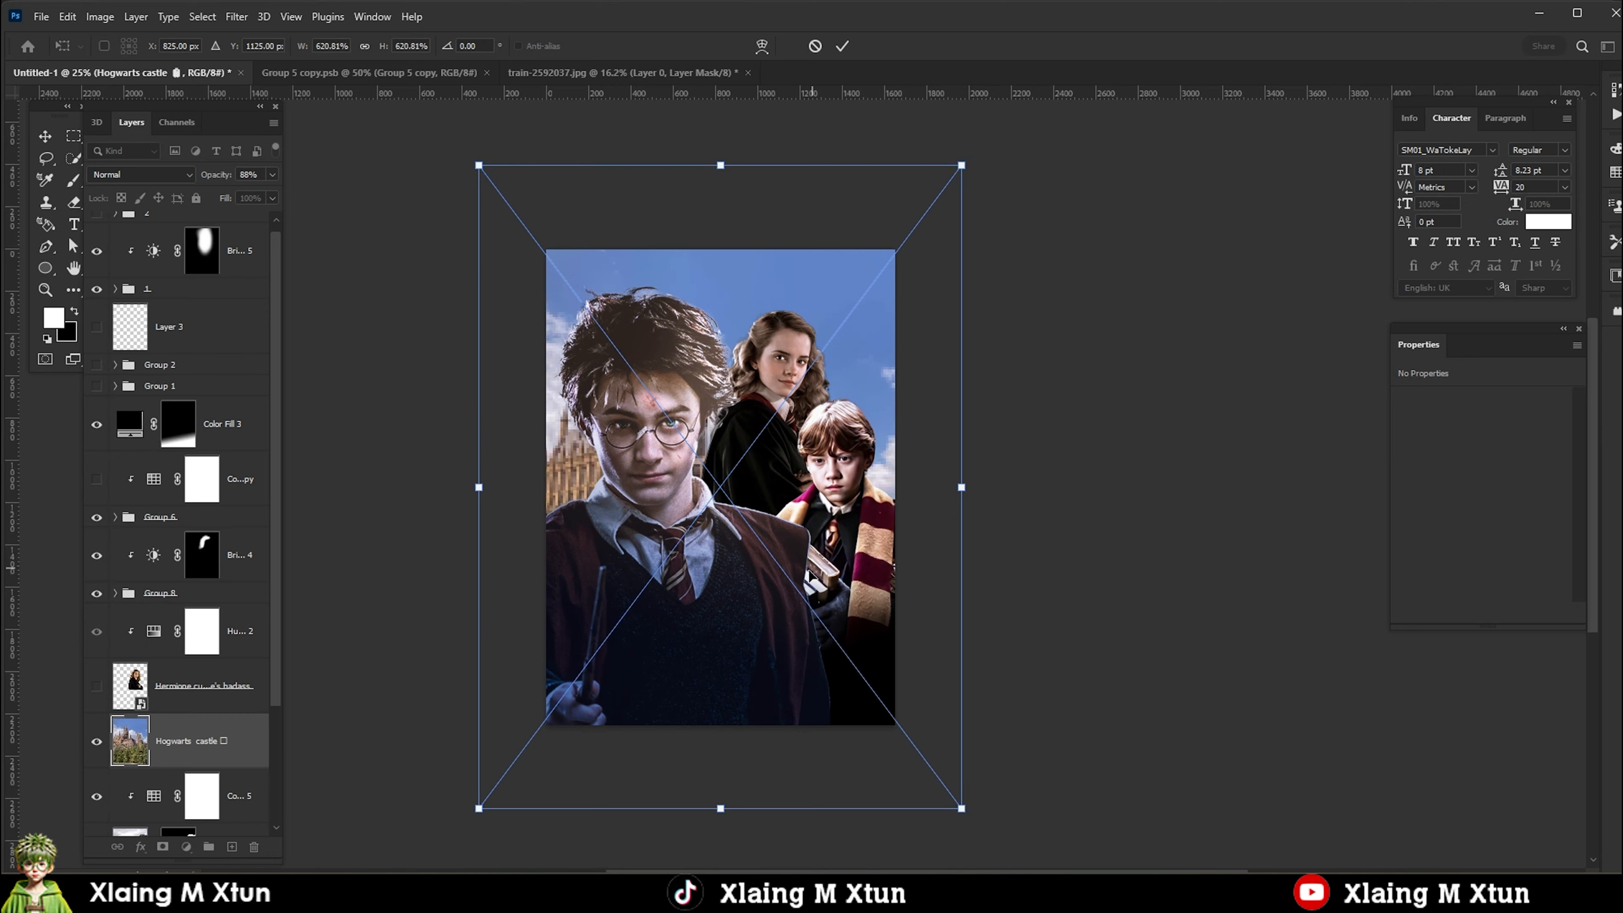
{"action": "left_click_drag", "start_coordinate": [766, 702], "coordinate": [826, 606]}
{"action": "left_click_drag", "start_coordinate": [1018, 686], "coordinate": [967, 519]}
{"action": "left_click_drag", "start_coordinate": [765, 251], "coordinate": [764, 289]}
{"action": "key", "text": "Return"}
{"action": "scroll", "coordinate": [212, 669], "scroll_direction": "down", "scroll_amount": 2}
{"action": "left_click_drag", "start_coordinate": [146, 729], "coordinate": [146, 730]}
{"action": "scroll", "coordinate": [811, 665], "scroll_direction": "down", "scroll_amount": 2}
{"action": "scroll", "coordinate": [709, 515], "scroll_direction": "up", "scroll_amount": 2}
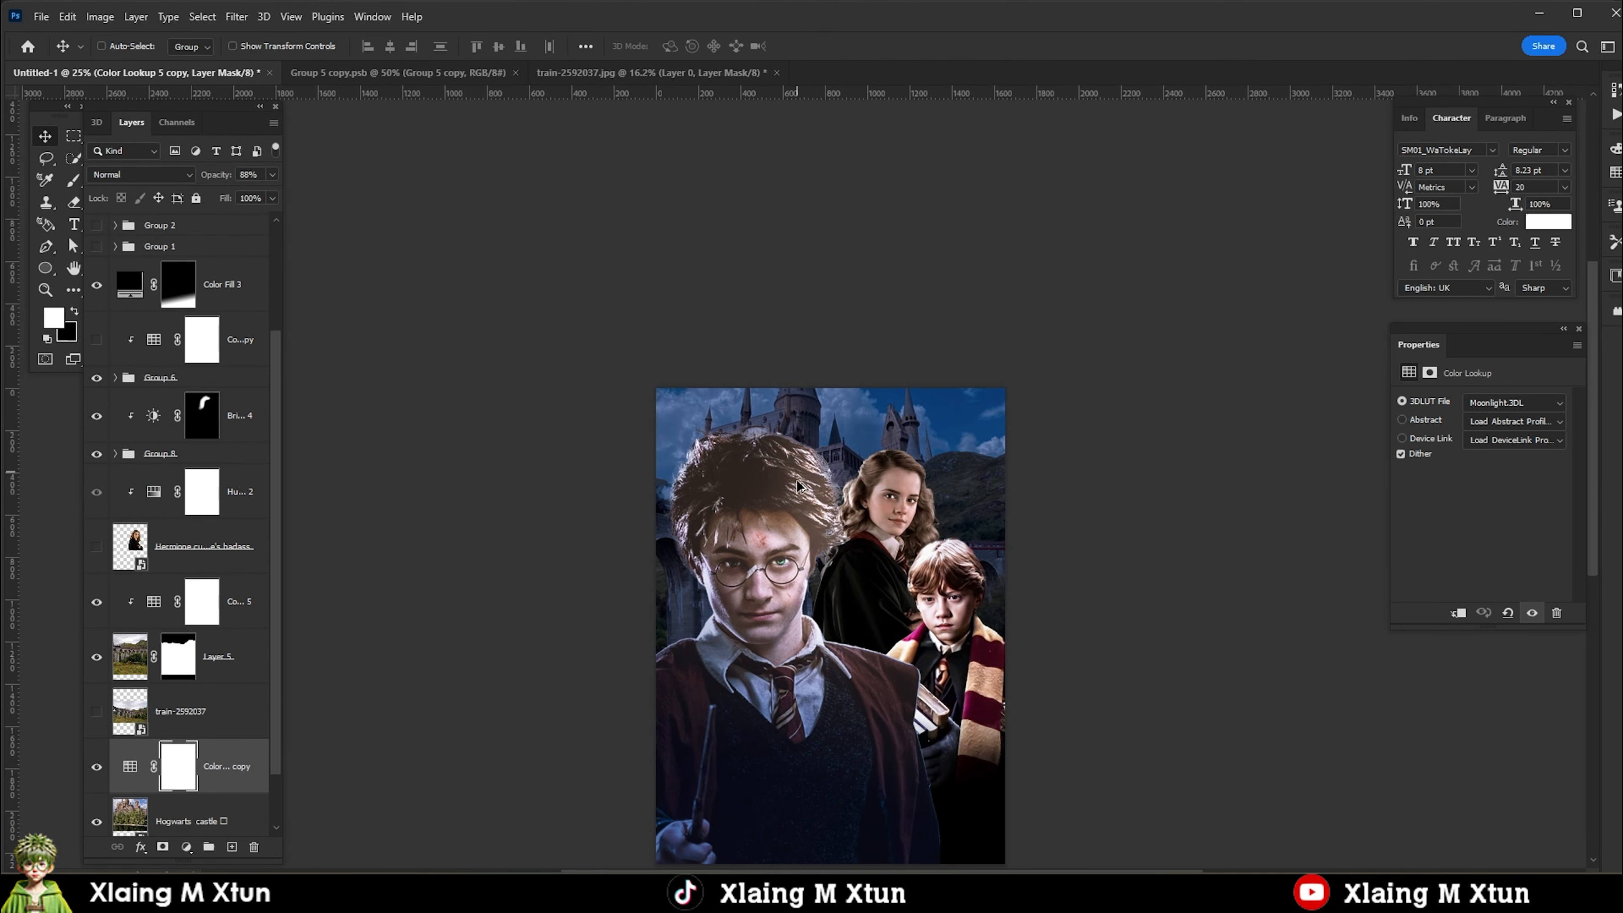
{"action": "scroll", "coordinate": [777, 556], "scroll_direction": "down", "scroll_amount": 2}
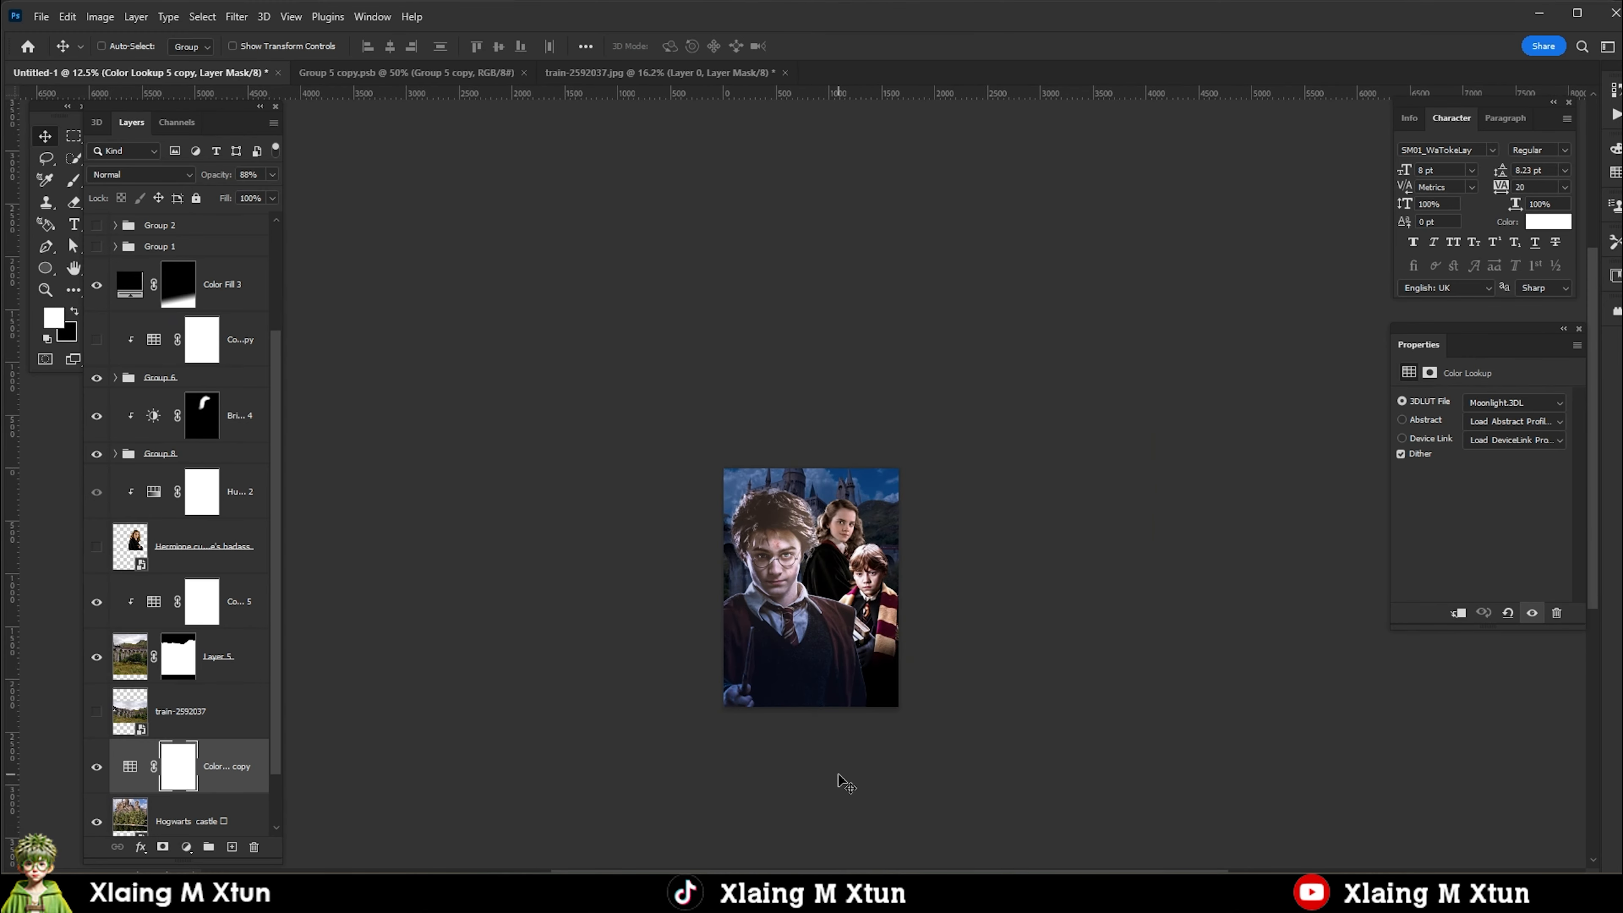
Flip Ron's Group 6 horizontally and shift it so his books sit at the poster's right edge.
{"action": "scroll", "coordinate": [856, 607], "scroll_direction": "up", "scroll_amount": 4}
{"action": "left_click", "coordinate": [159, 377]}
{"action": "key", "text": "ctrl+t"}
{"action": "right_click", "coordinate": [945, 504]}
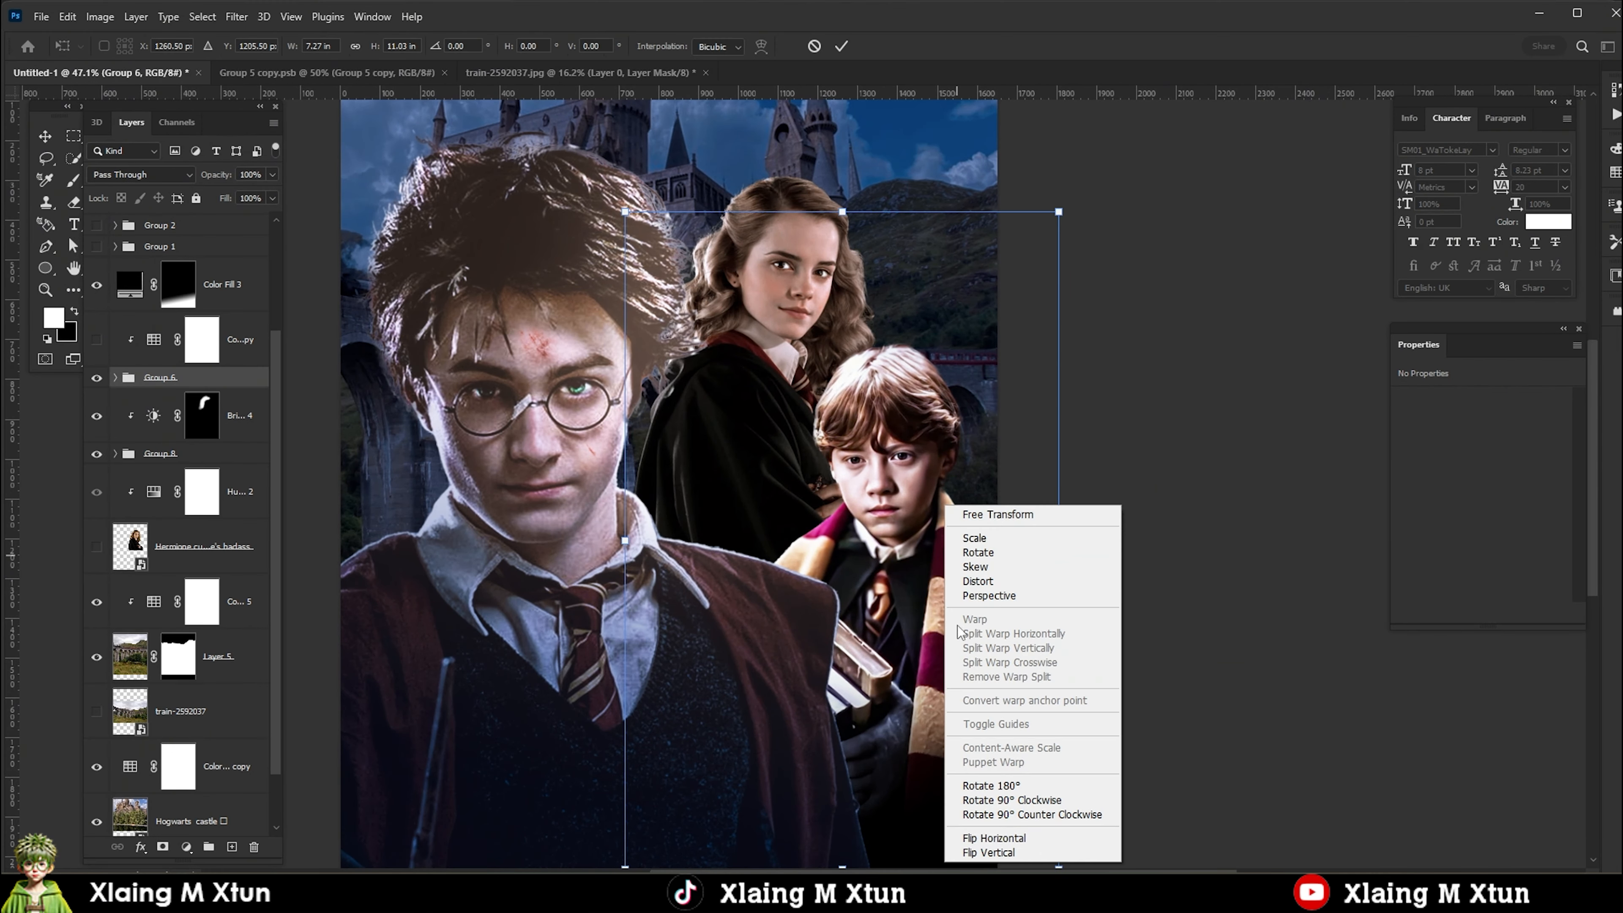
{"action": "left_click", "coordinate": [985, 838]}
{"action": "key", "text": "Return"}
{"action": "left_click_drag", "start_coordinate": [825, 512], "coordinate": [892, 514]}
{"action": "scroll", "coordinate": [712, 257], "scroll_direction": "down", "scroll_amount": 2}
{"action": "scroll", "coordinate": [740, 272], "scroll_direction": "up", "scroll_amount": 2}
Add a Levels adjustment clipped to Hermione's Group 8 with white input 236.
{"action": "right_click", "coordinate": [738, 266]}
{"action": "left_click", "coordinate": [793, 288]}
{"action": "right_click", "coordinate": [765, 277]}
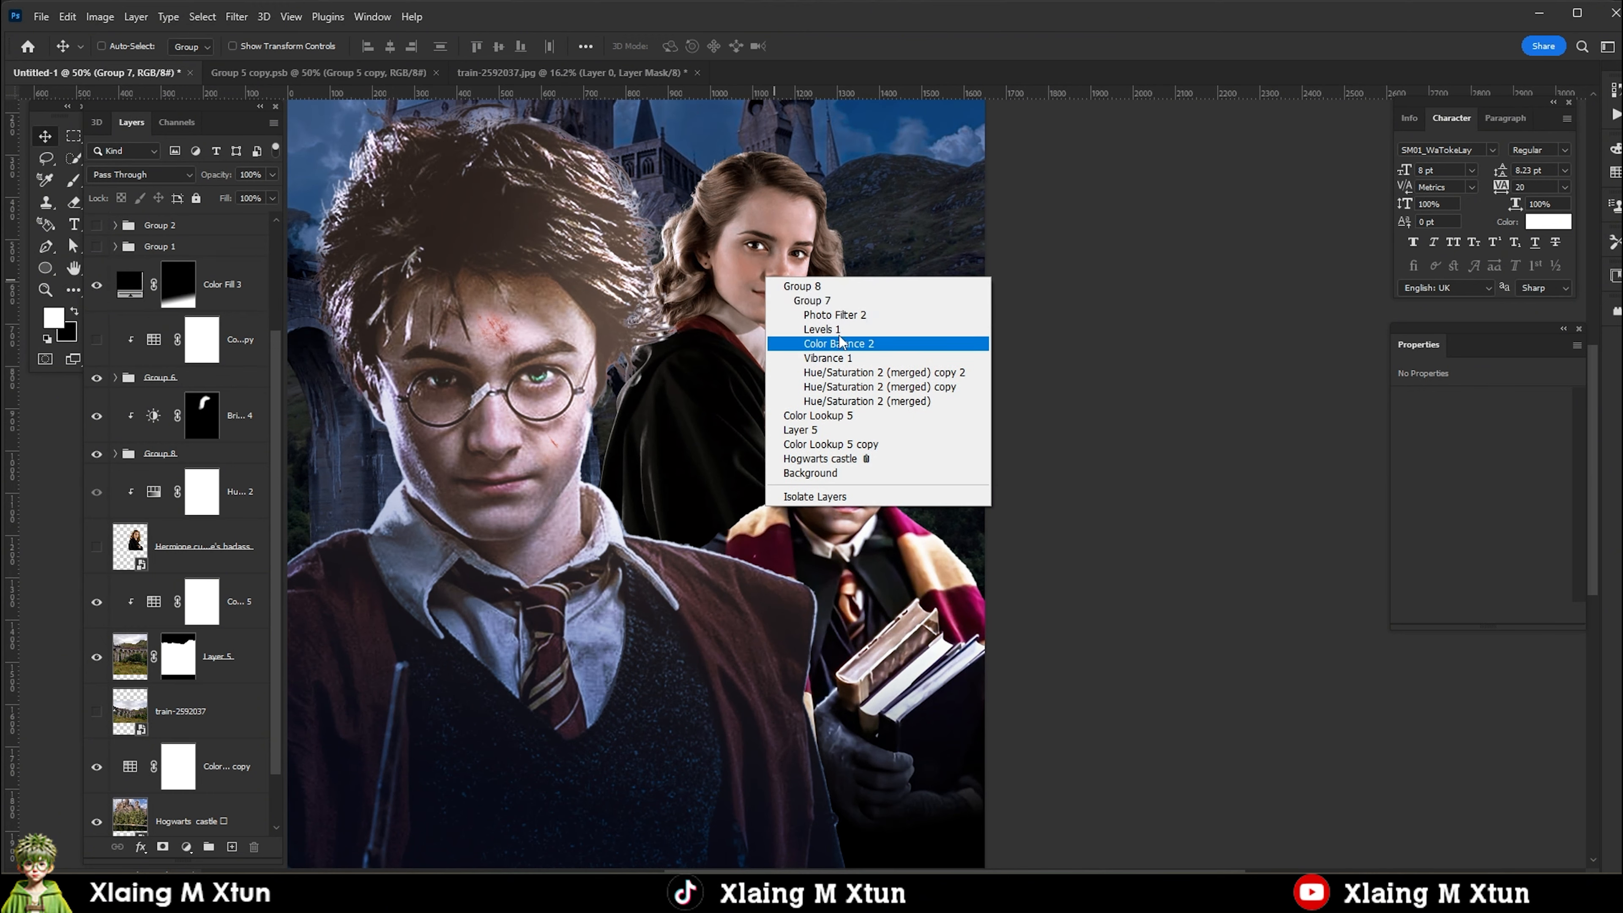
{"action": "left_click", "coordinate": [806, 301]}
{"action": "scroll", "coordinate": [191, 458], "scroll_direction": "up", "scroll_amount": 3}
{"action": "scroll", "coordinate": [191, 457], "scroll_direction": "down", "scroll_amount": 4}
{"action": "right_click", "coordinate": [744, 257]}
{"action": "left_click", "coordinate": [786, 266]}
{"action": "left_click", "coordinate": [186, 847]}
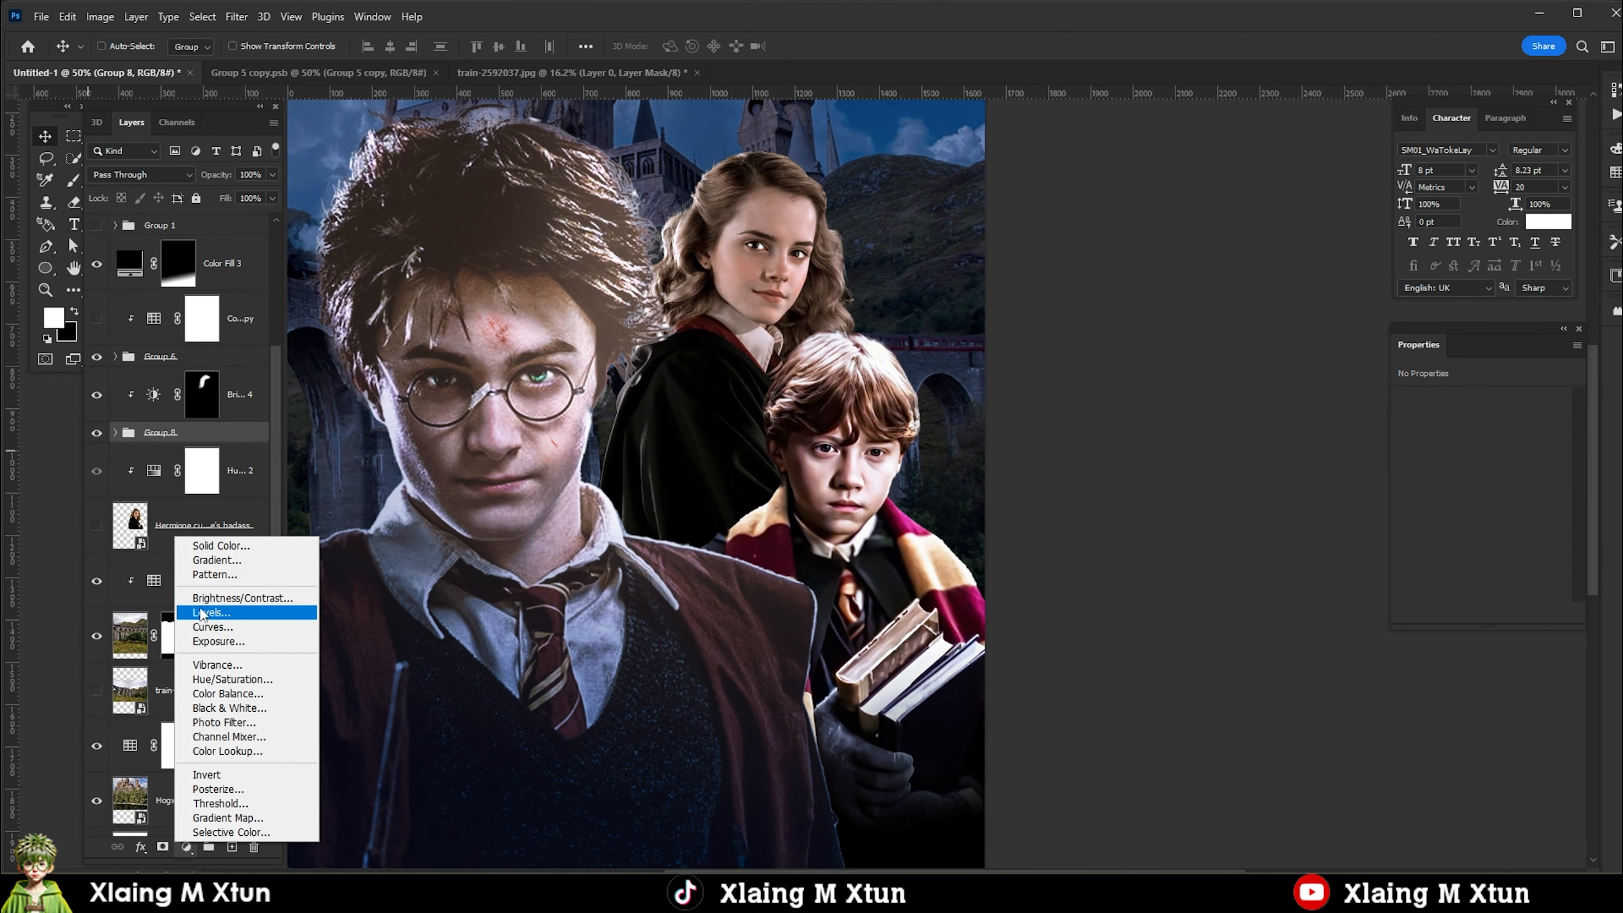
{"action": "left_click", "coordinate": [358, 608]}
{"action": "scroll", "coordinate": [837, 269], "scroll_direction": "down", "scroll_amount": 1}
{"action": "left_click_drag", "start_coordinate": [1424, 523], "coordinate": [1427, 524]}
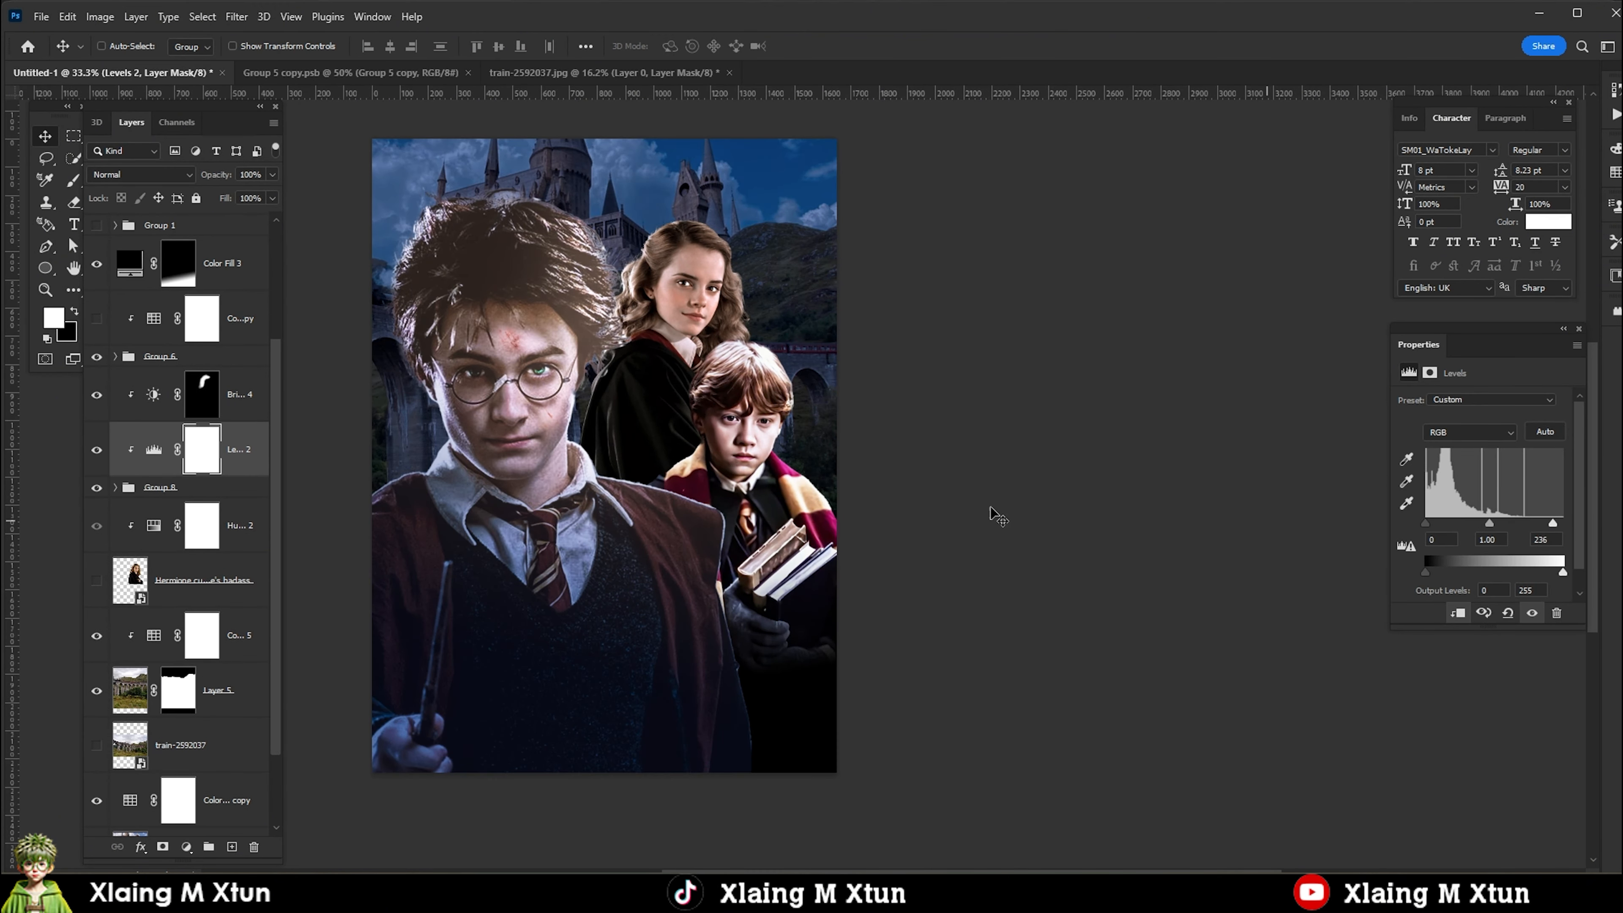
{"action": "scroll", "coordinate": [741, 262], "scroll_direction": "down", "scroll_amount": 1}
{"action": "scroll", "coordinate": [735, 263], "scroll_direction": "up", "scroll_amount": 2}
{"action": "scroll", "coordinate": [745, 262], "scroll_direction": "down", "scroll_amount": 2}
{"action": "scroll", "coordinate": [744, 262], "scroll_direction": "up", "scroll_amount": 1}
{"action": "left_click", "coordinate": [202, 449]}
{"action": "scroll", "coordinate": [759, 262], "scroll_direction": "down", "scroll_amount": 1}
{"action": "right_click", "coordinate": [781, 299]}
{"action": "left_click", "coordinate": [805, 308]}
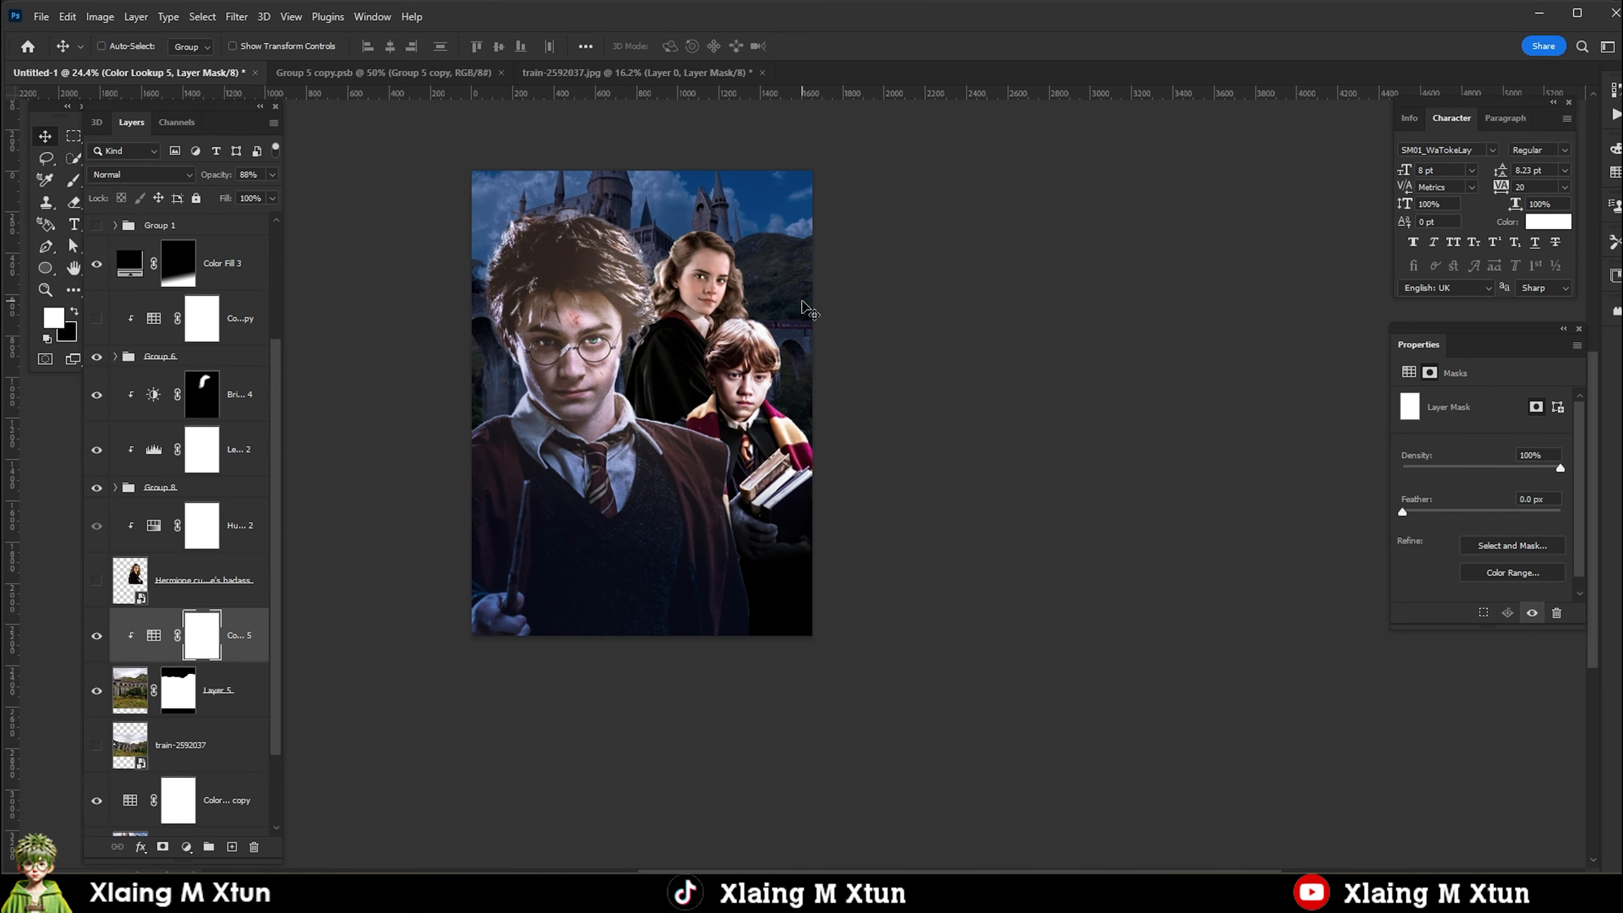
{"action": "scroll", "coordinate": [697, 326], "scroll_direction": "up", "scroll_amount": 1}
{"action": "right_click", "coordinate": [706, 305]}
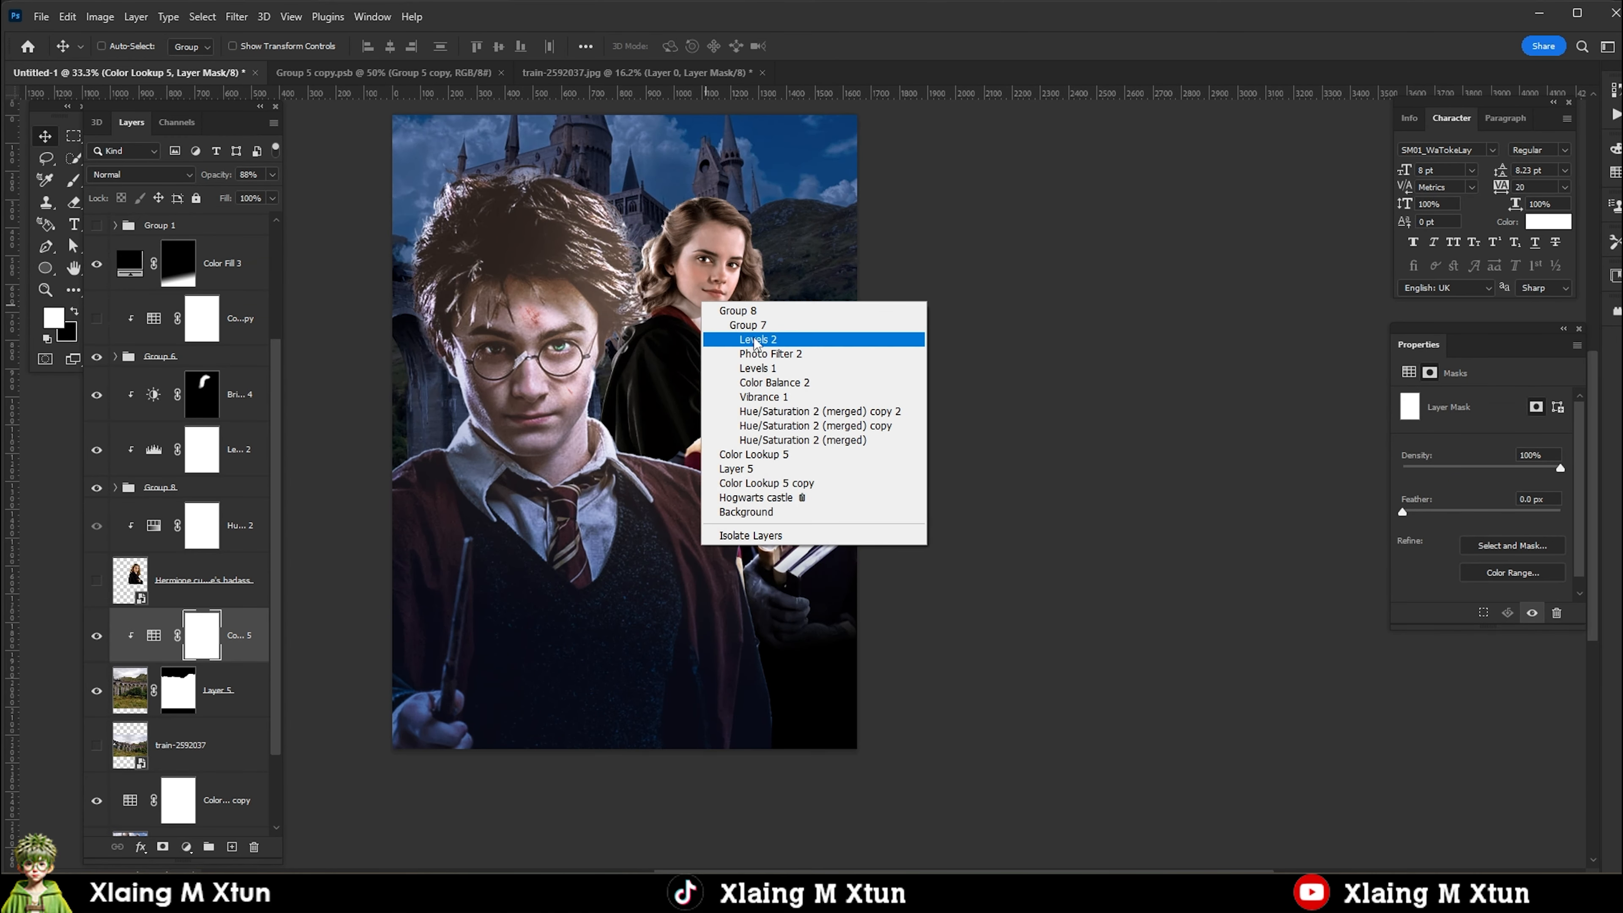
{"action": "left_click", "coordinate": [741, 339]}
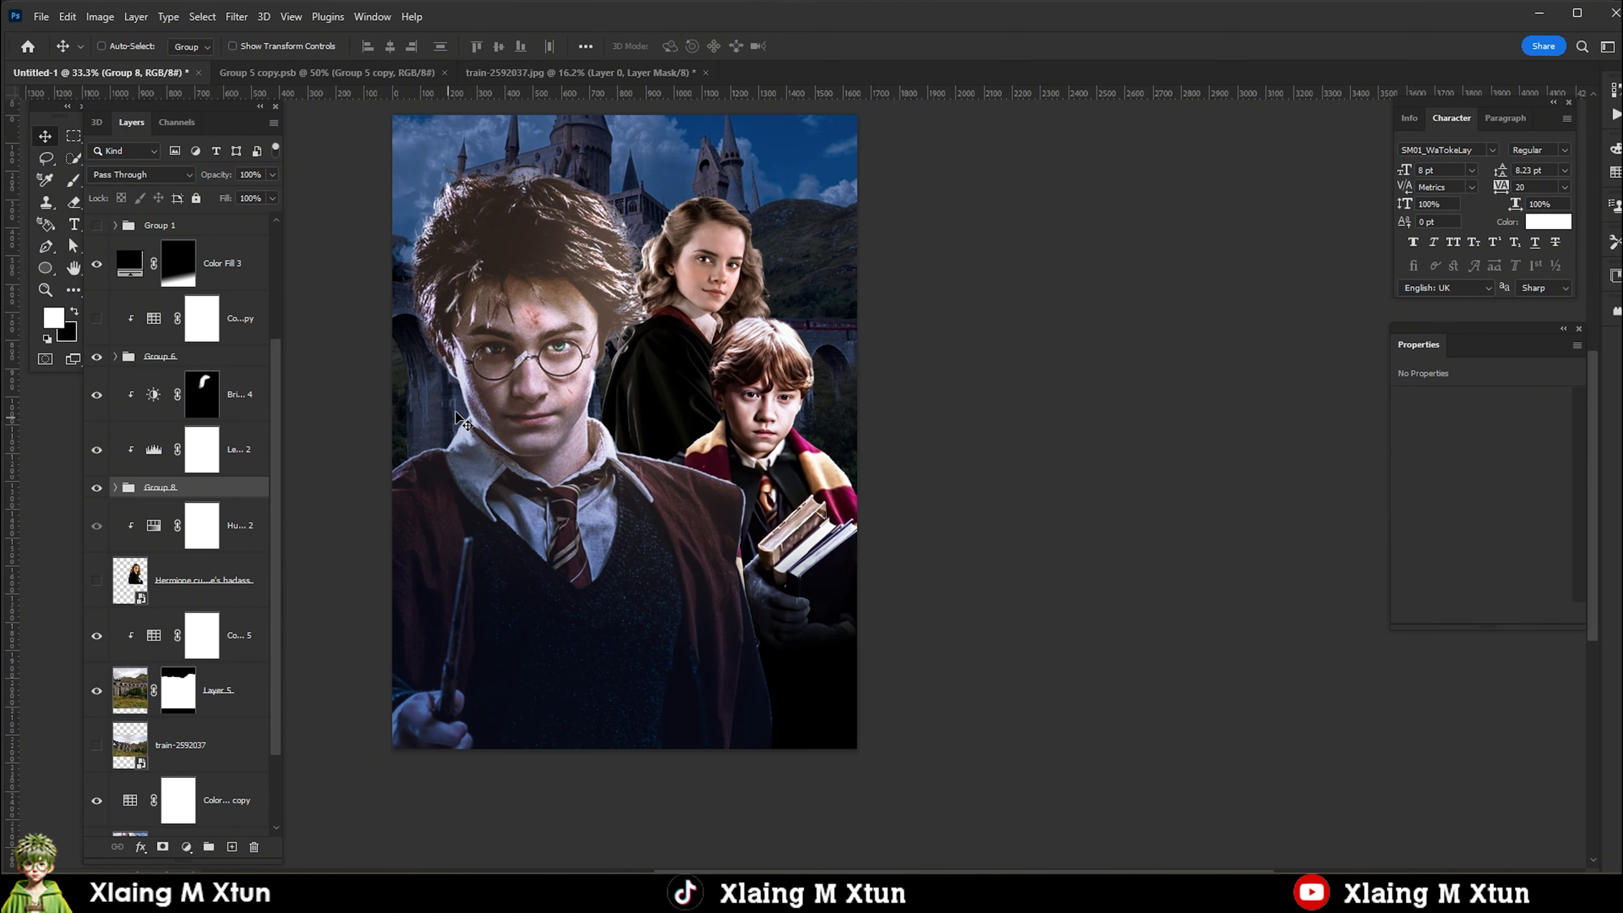
Add an Exposure adjustment clipped to Harry's group 1 with Exposure +1.11 and Offset -0.0241.
{"action": "right_click", "coordinate": [630, 505]}
{"action": "left_click", "coordinate": [678, 521]}
{"action": "left_click", "coordinate": [186, 847]}
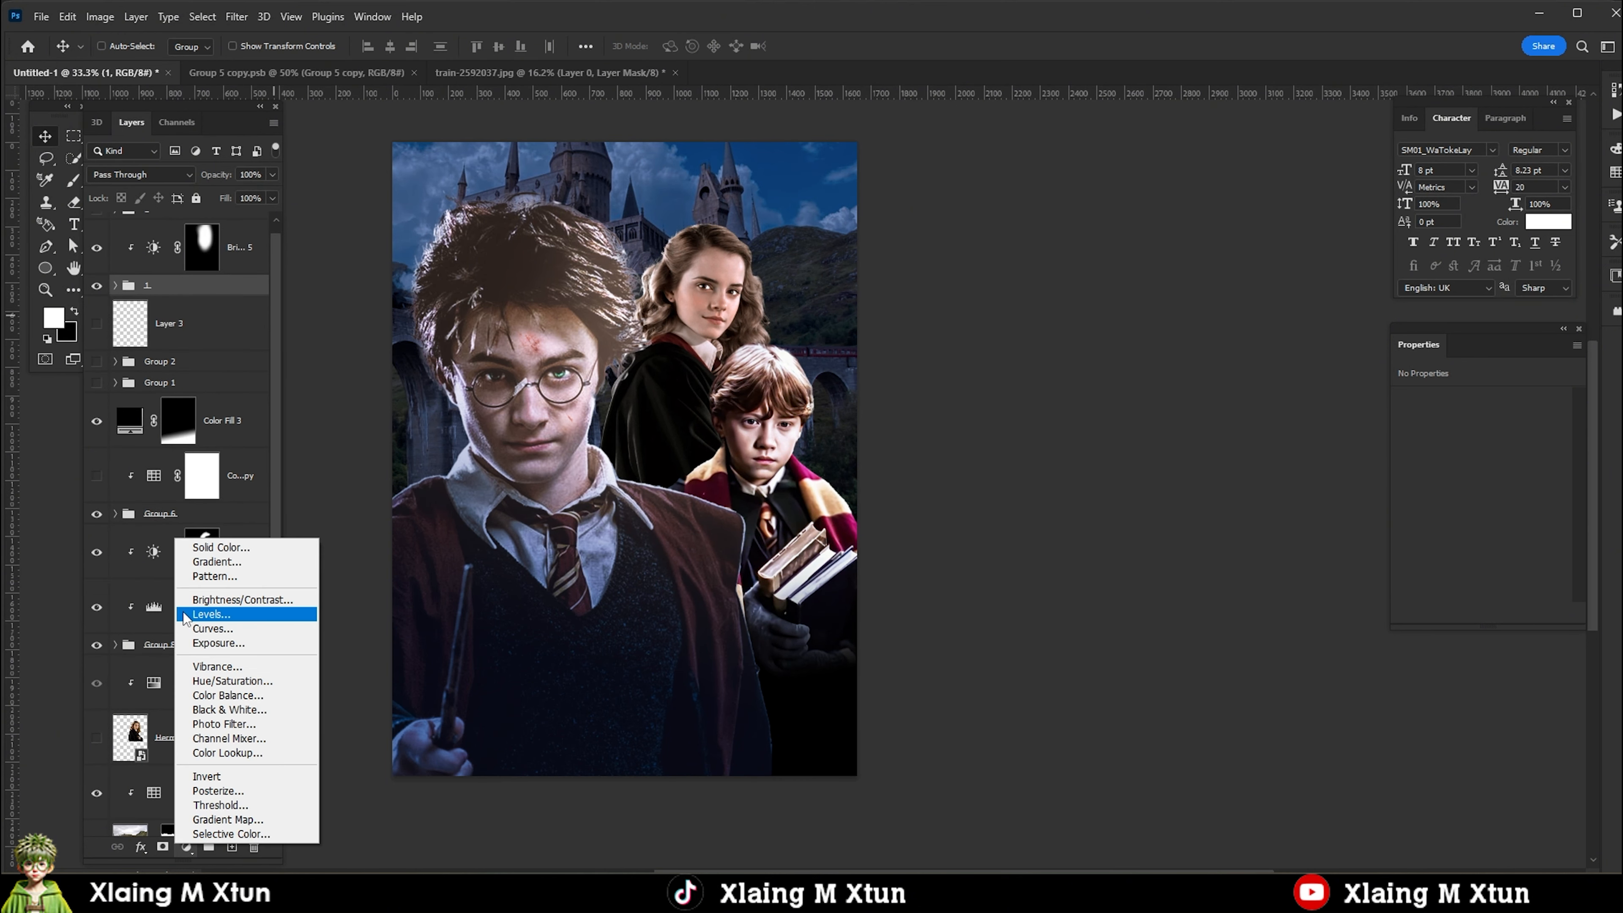
{"action": "left_click", "coordinate": [217, 642]}
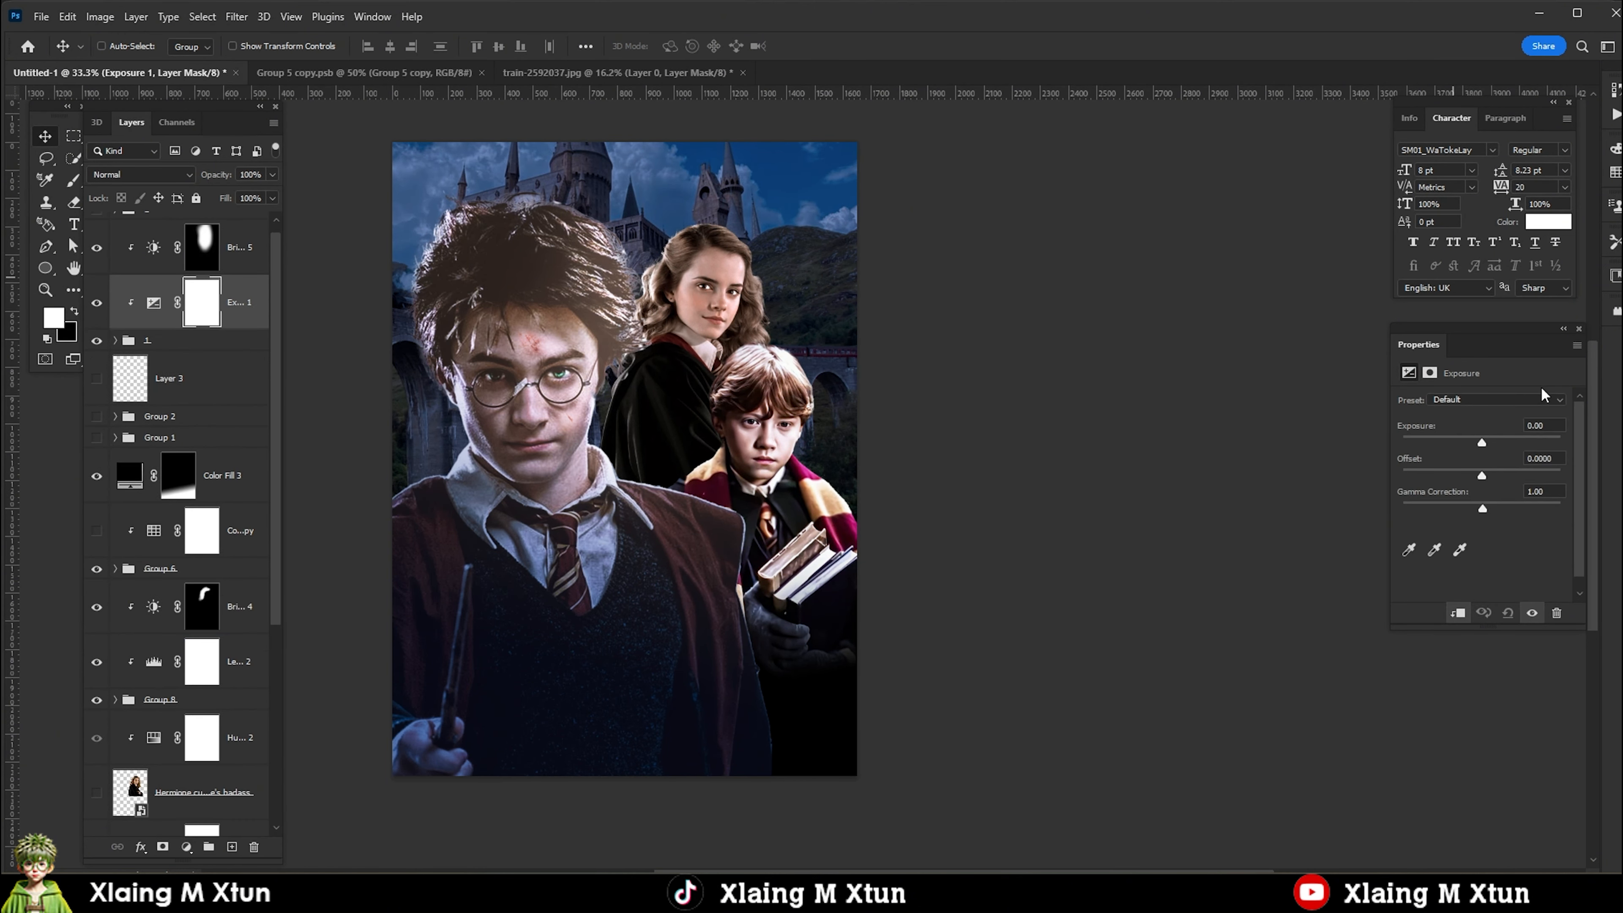
{"action": "left_click_drag", "start_coordinate": [1481, 443], "coordinate": [1479, 477]}
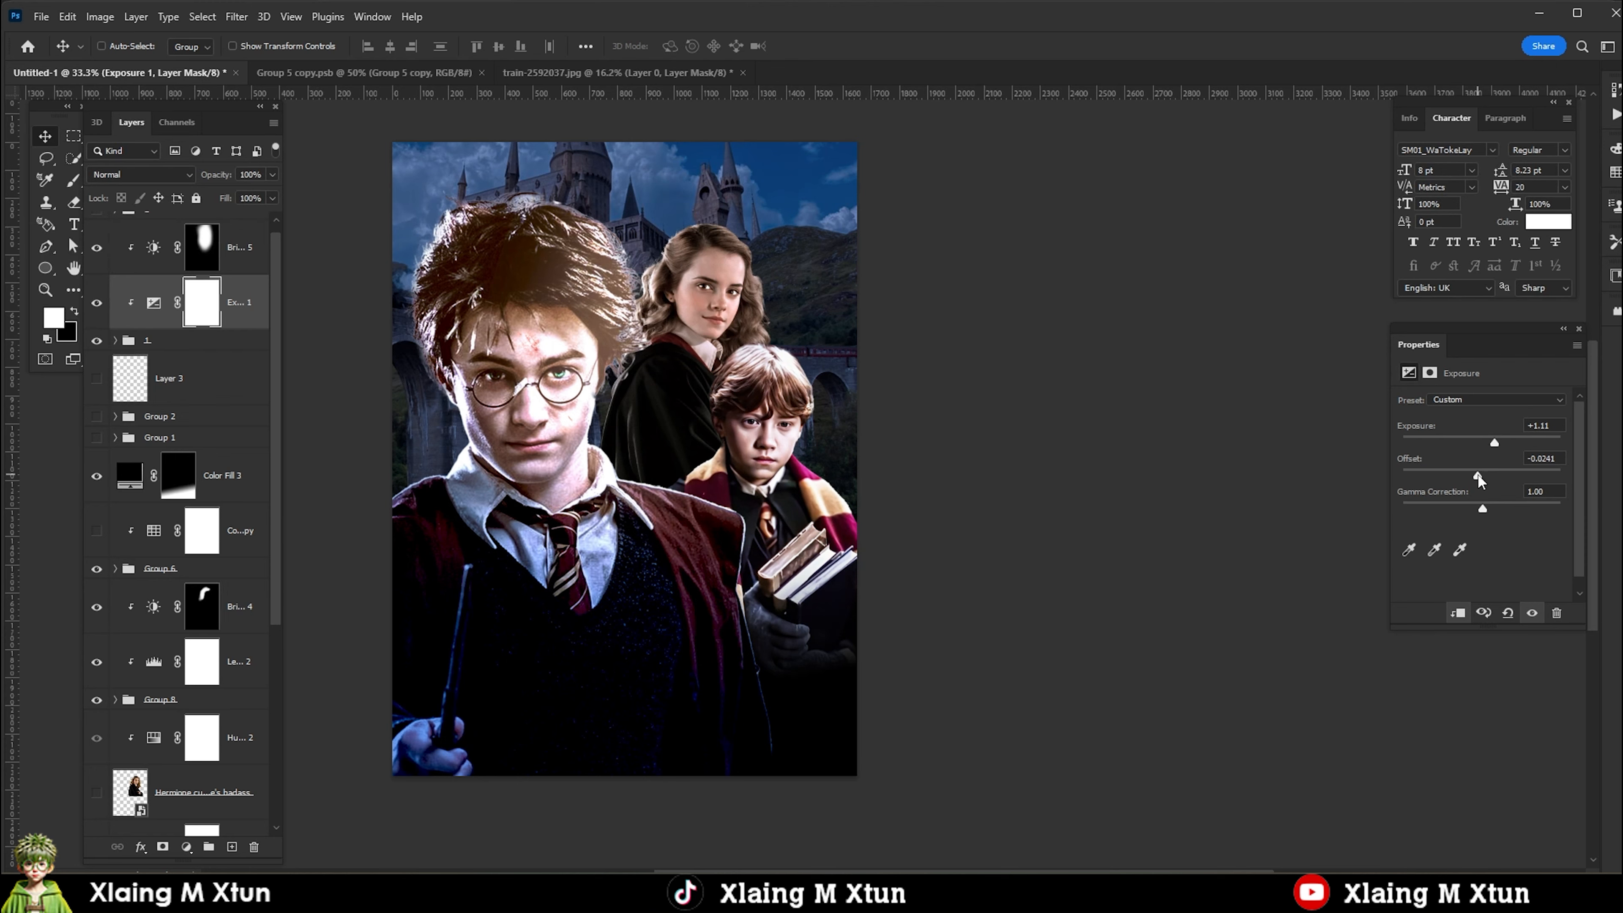
Invert the Exposure 1 mask and paint the brightening back along Harry's shoulder beside Ron.
{"action": "left_click", "coordinate": [195, 310]}
{"action": "key", "text": "ctrl+i"}
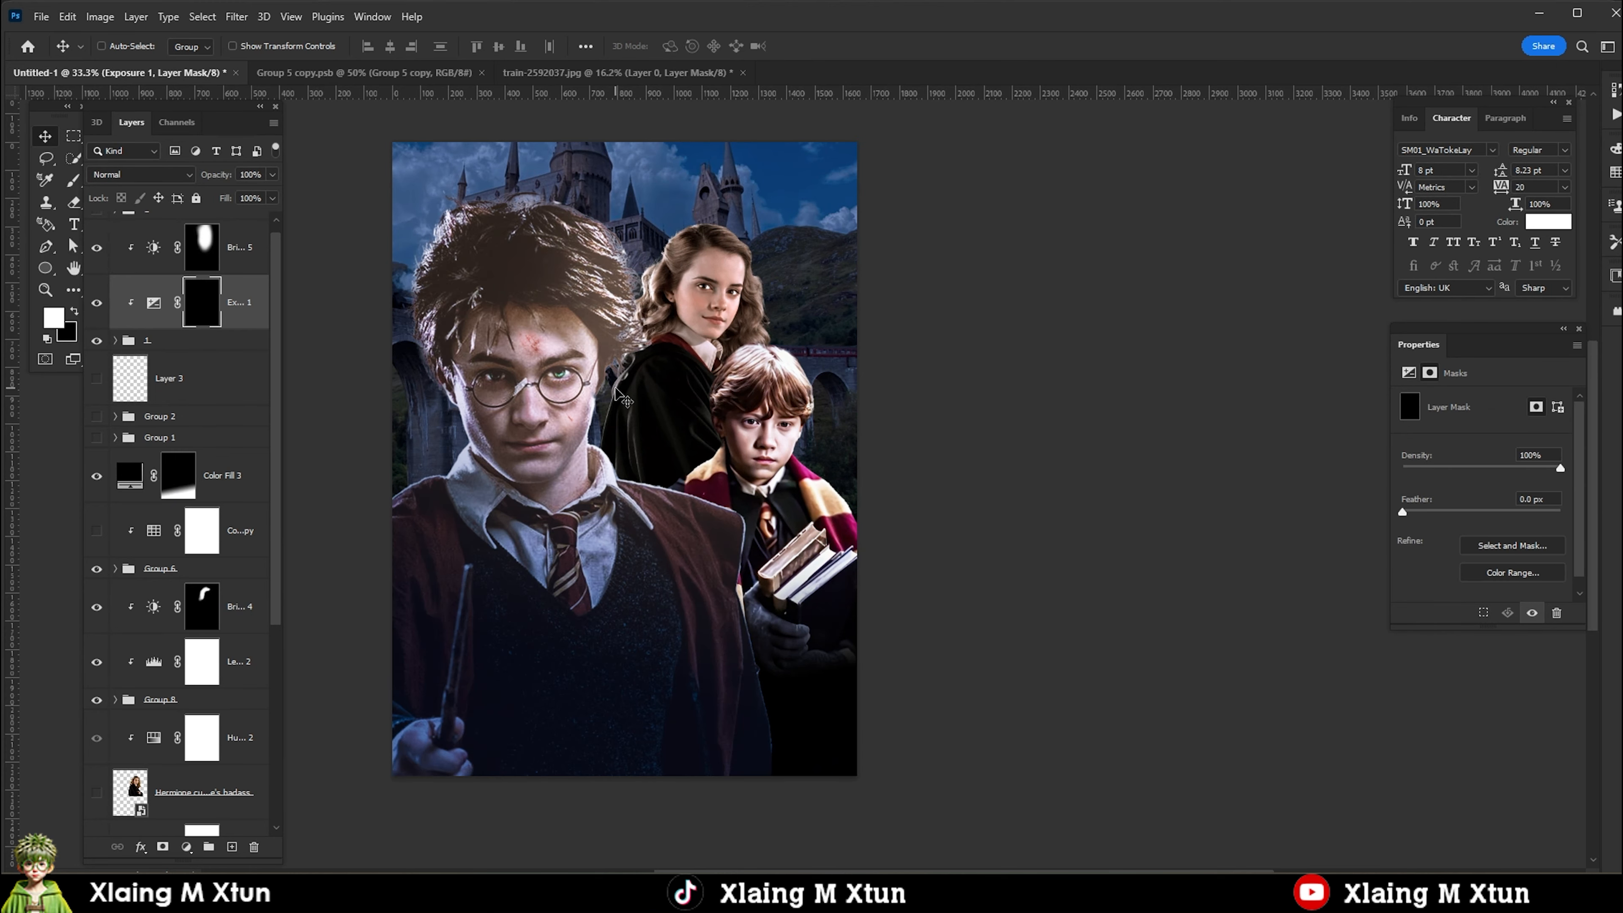
{"action": "left_click_drag", "start_coordinate": [683, 486], "coordinate": [741, 512]}
{"action": "scroll", "coordinate": [687, 489], "scroll_direction": "up", "scroll_amount": 10}
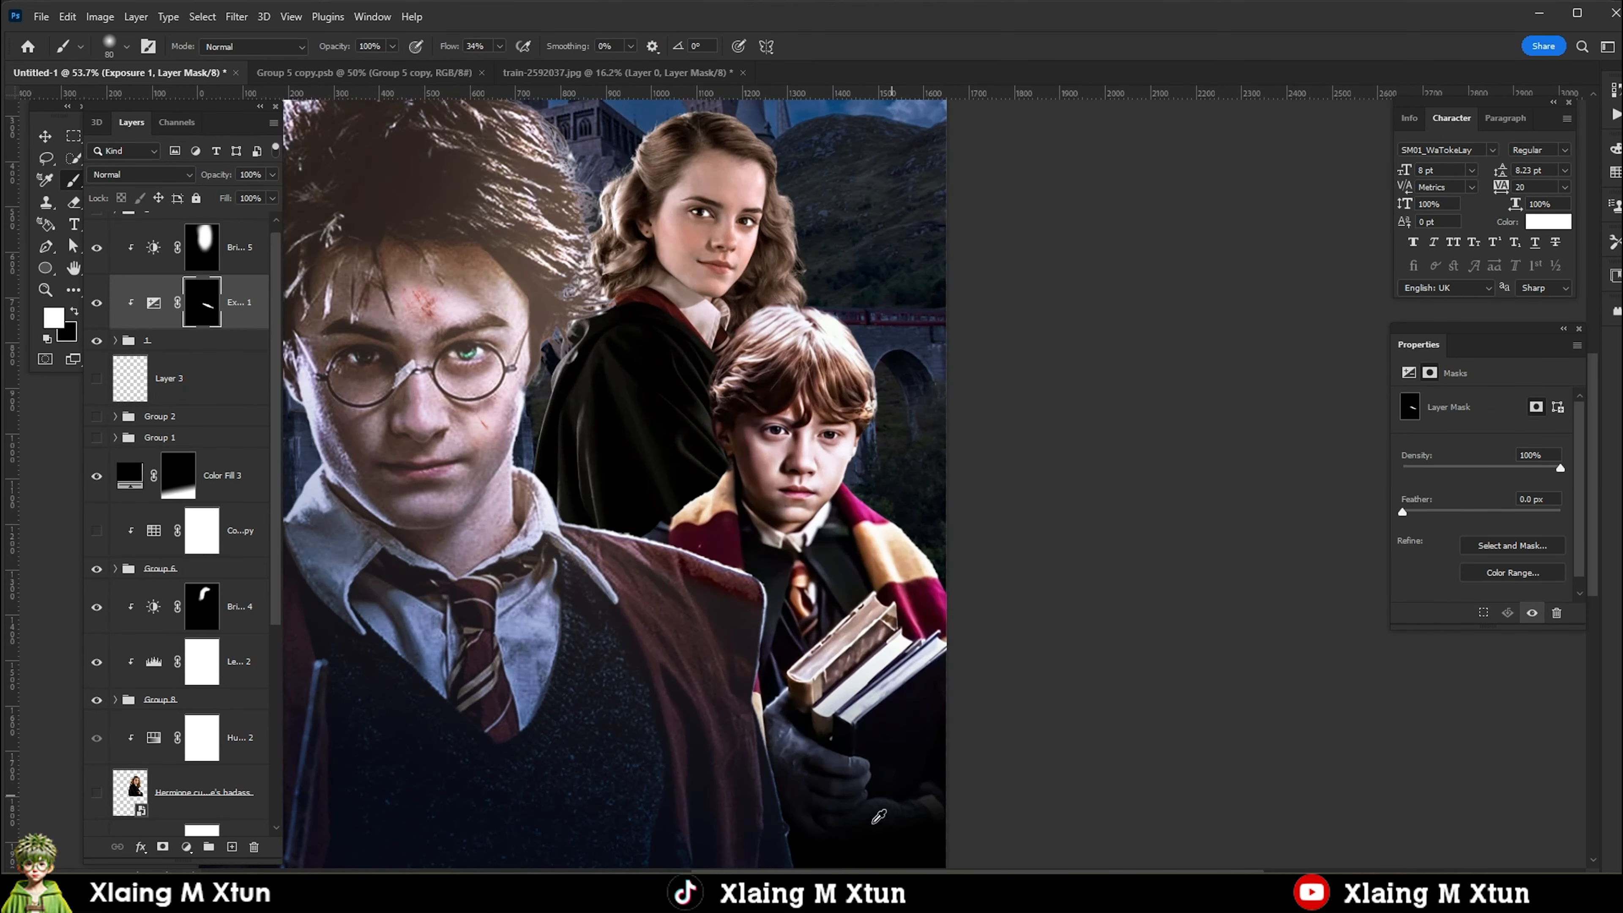
{"action": "left_click_drag", "start_coordinate": [667, 591], "coordinate": [887, 660]}
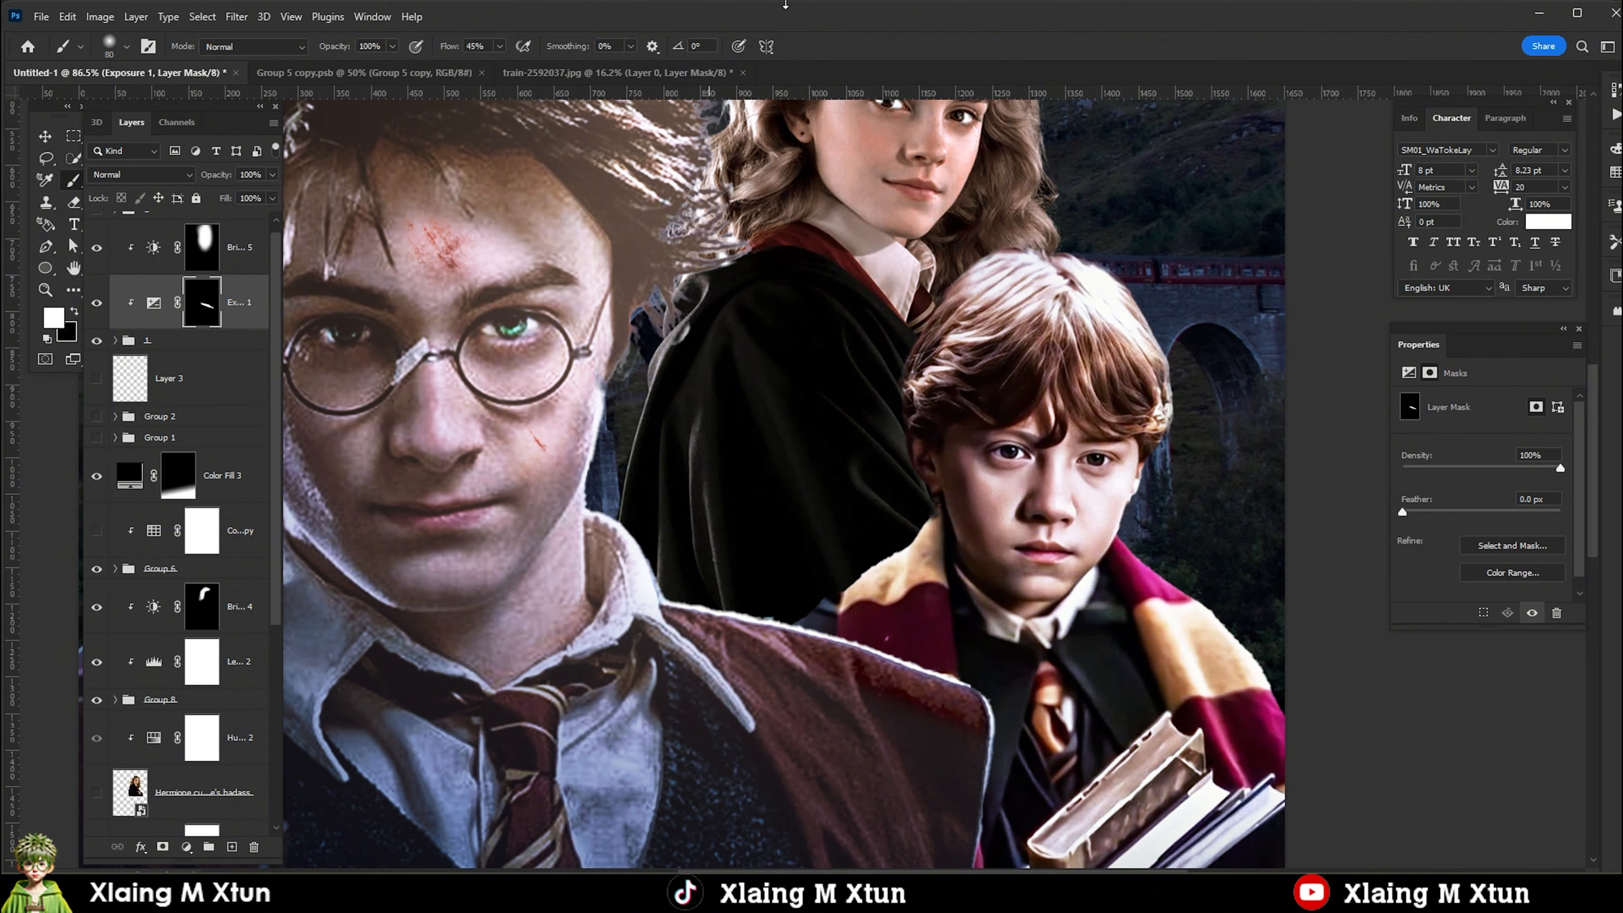
Enlarge the brush and paint the Exposure 1 mask along the edge of Harry's hair, face and collar.
{"action": "left_click_drag", "start_coordinate": [746, 313], "coordinate": [790, 422]}
{"action": "key", "text": "bracketright"}
{"action": "key", "text": "bracketright"}
{"action": "key", "text": "bracketright"}
{"action": "key", "text": "bracketright"}
{"action": "key", "text": "bracketright"}
{"action": "key", "text": "bracketright"}
{"action": "key", "text": "bracketright"}
{"action": "left_click_drag", "start_coordinate": [729, 519], "coordinate": [802, 647]}
{"action": "scroll", "coordinate": [689, 174], "scroll_direction": "down", "scroll_amount": 1}
{"action": "left_click", "coordinate": [688, 174], "text": "alt"}
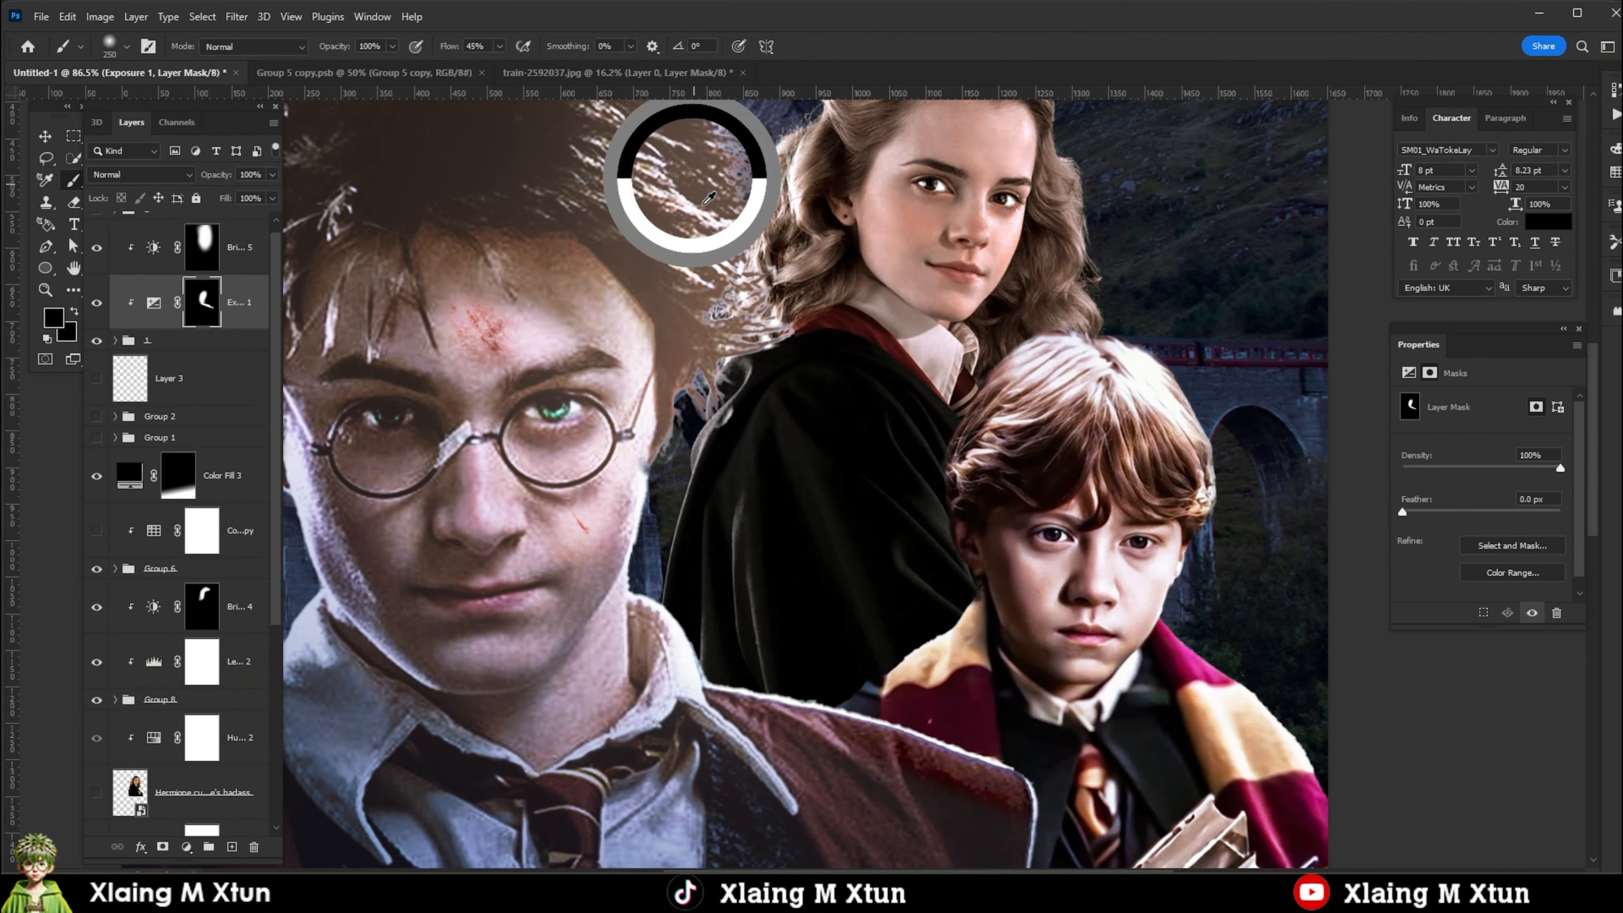
{"action": "scroll", "coordinate": [750, 443], "scroll_direction": "down", "scroll_amount": 18}
{"action": "scroll", "coordinate": [735, 445], "scroll_direction": "up", "scroll_amount": 3}
{"action": "key", "text": "v"}
{"action": "scroll", "coordinate": [696, 425], "scroll_direction": "up", "scroll_amount": 1}
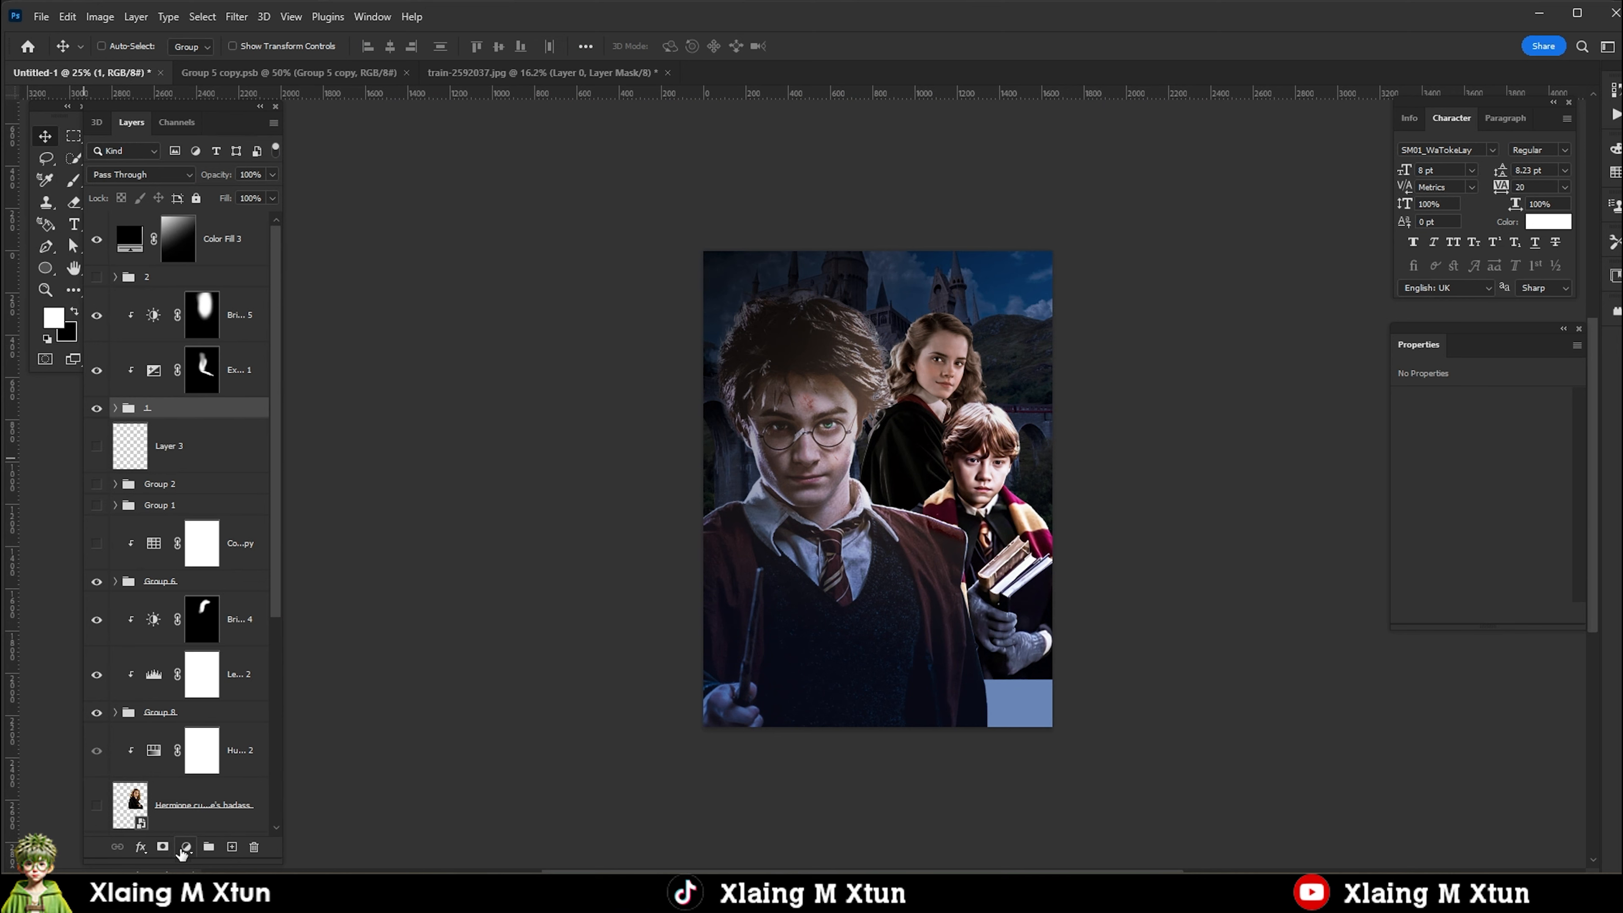
Add a Hue/Saturation adjustment clipped to Harry's group 1 and shift its Master hue.
{"action": "left_click", "coordinate": [185, 848]}
{"action": "left_click", "coordinate": [230, 686]}
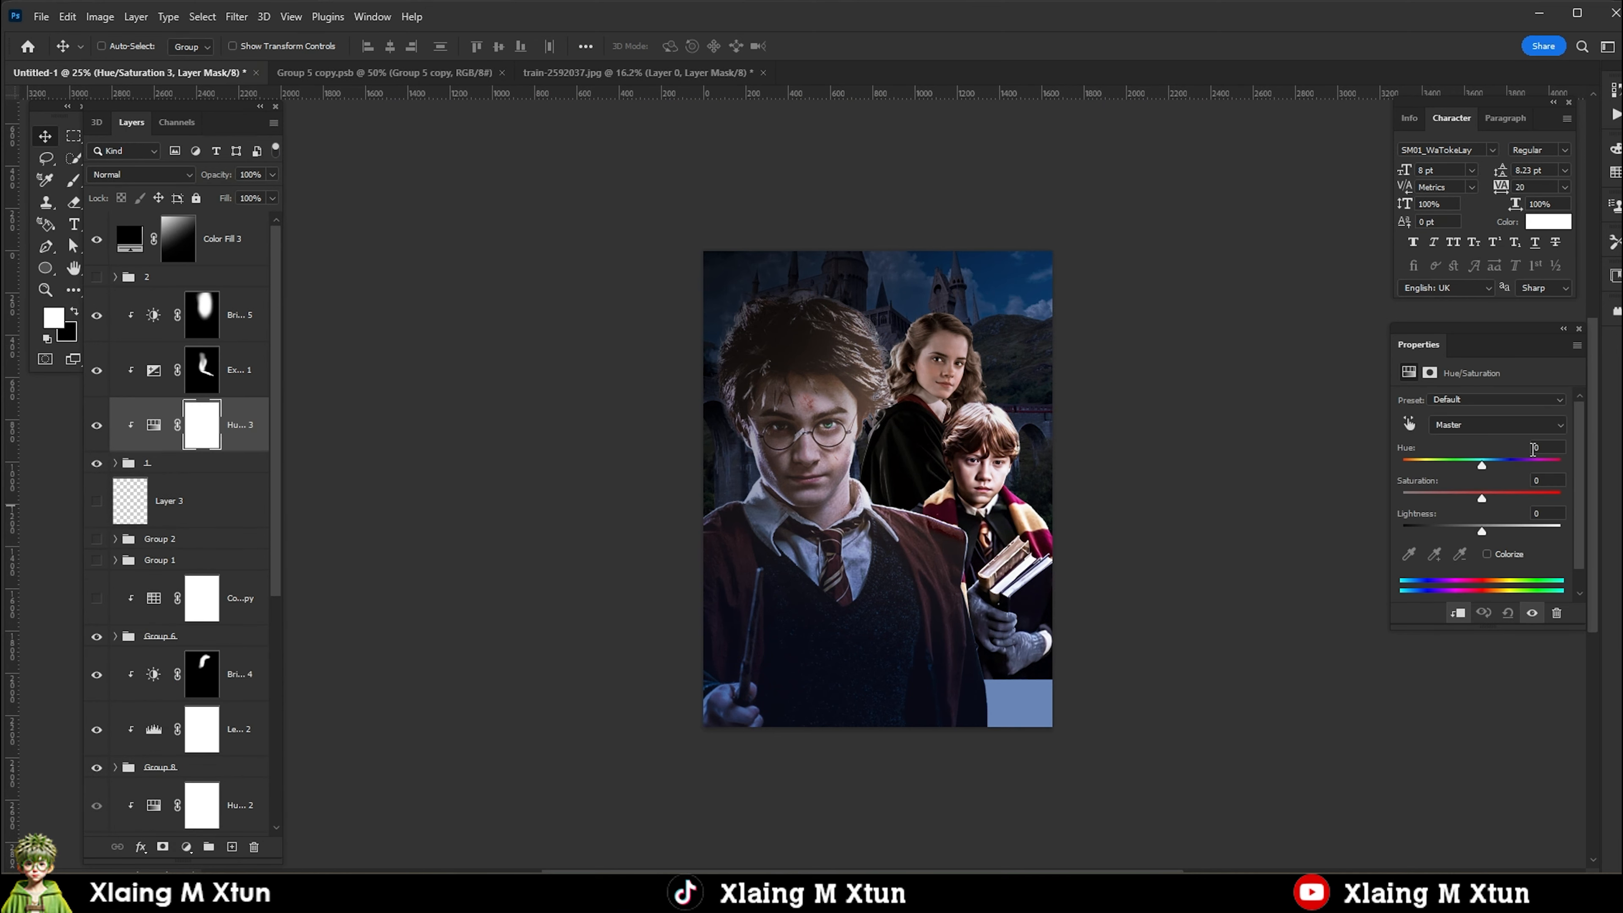
{"action": "left_click", "coordinate": [1476, 430]}
{"action": "left_click", "coordinate": [1476, 440]}
{"action": "mouse_move", "coordinate": [1481, 465]}
{"action": "left_mouse_down"}
{"action": "mouse_move", "coordinate": [1513, 472]}
{"action": "mouse_move", "coordinate": [1466, 465]}
{"action": "left_mouse_up"}
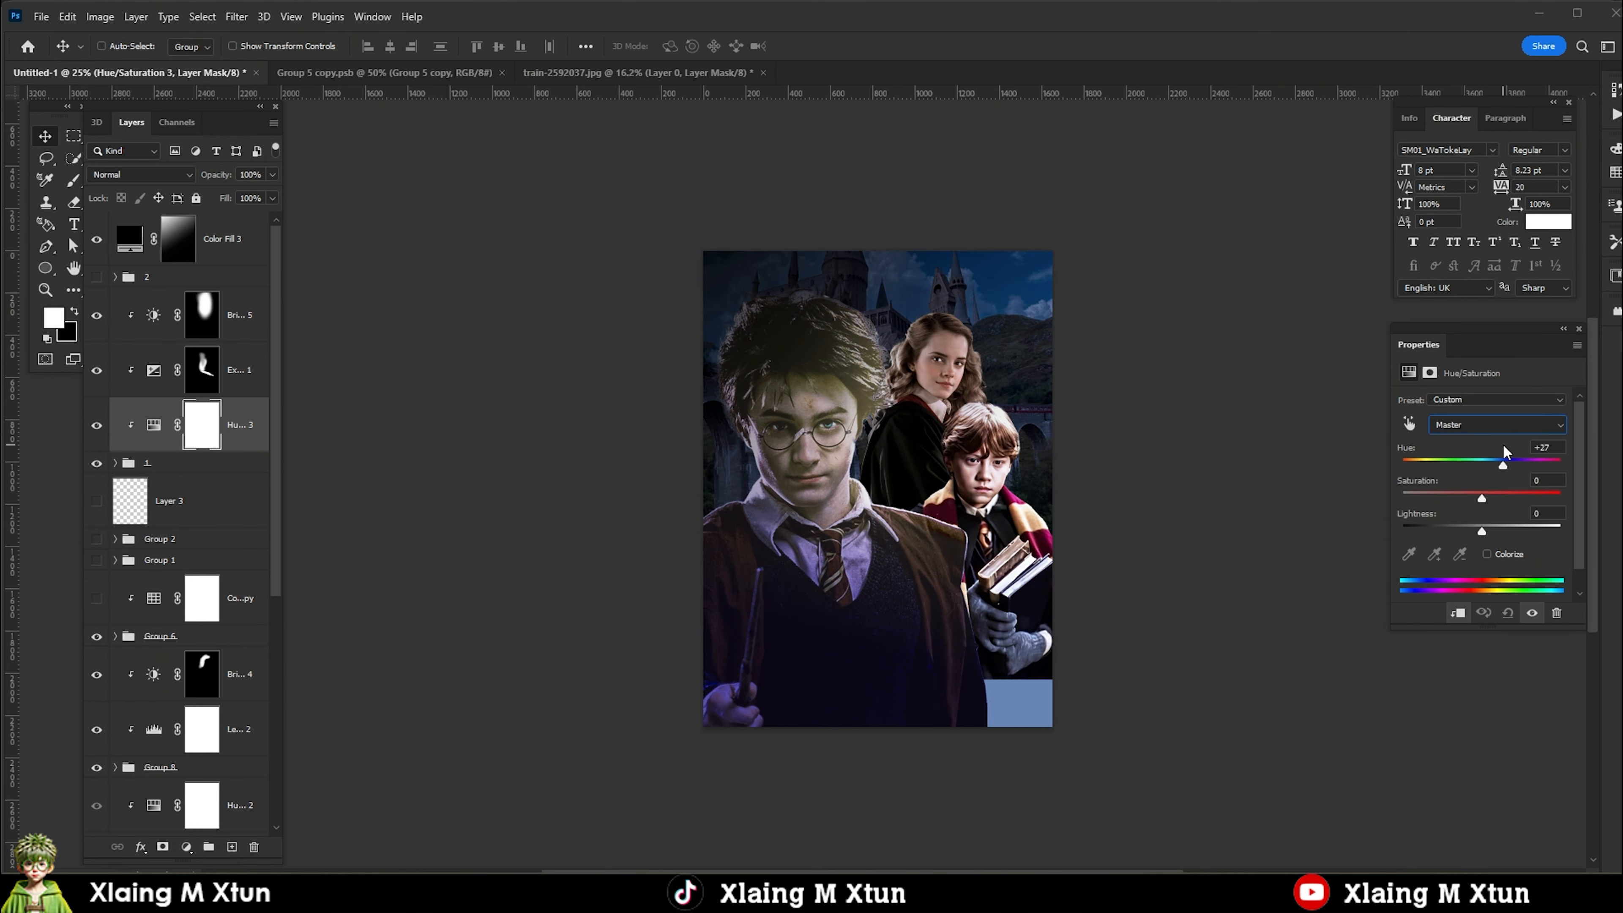
Duplicate the Color Fill 3 shading and brush the mask of the copy above Ron's group along the poster's bottom edge.
{"action": "left_click", "coordinate": [212, 240]}
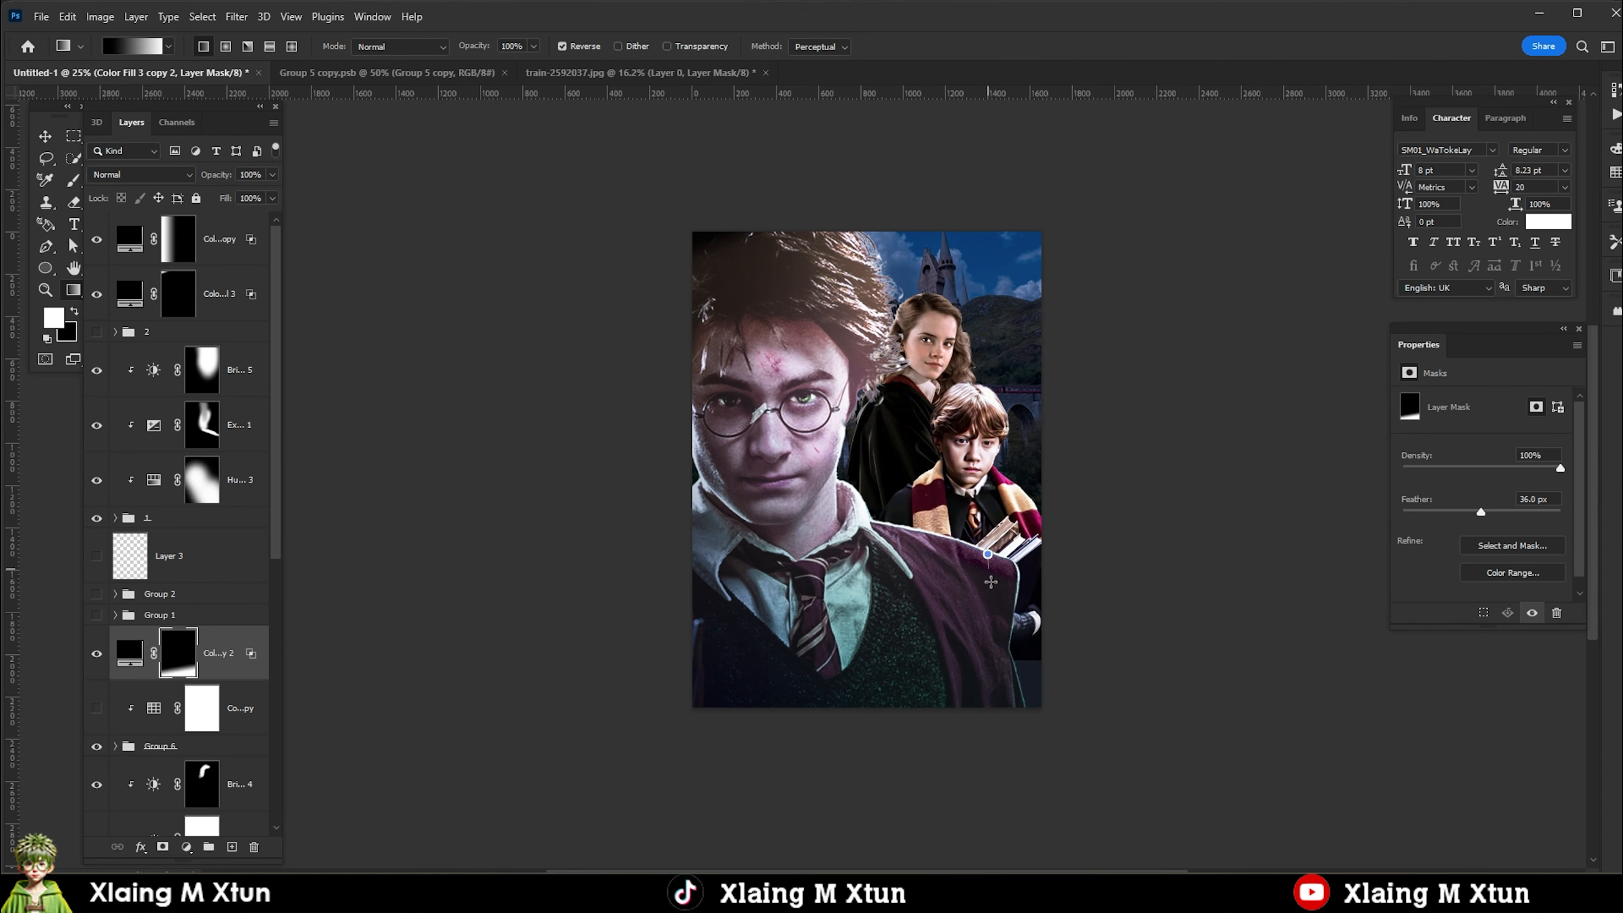
{"action": "key", "text": "b"}
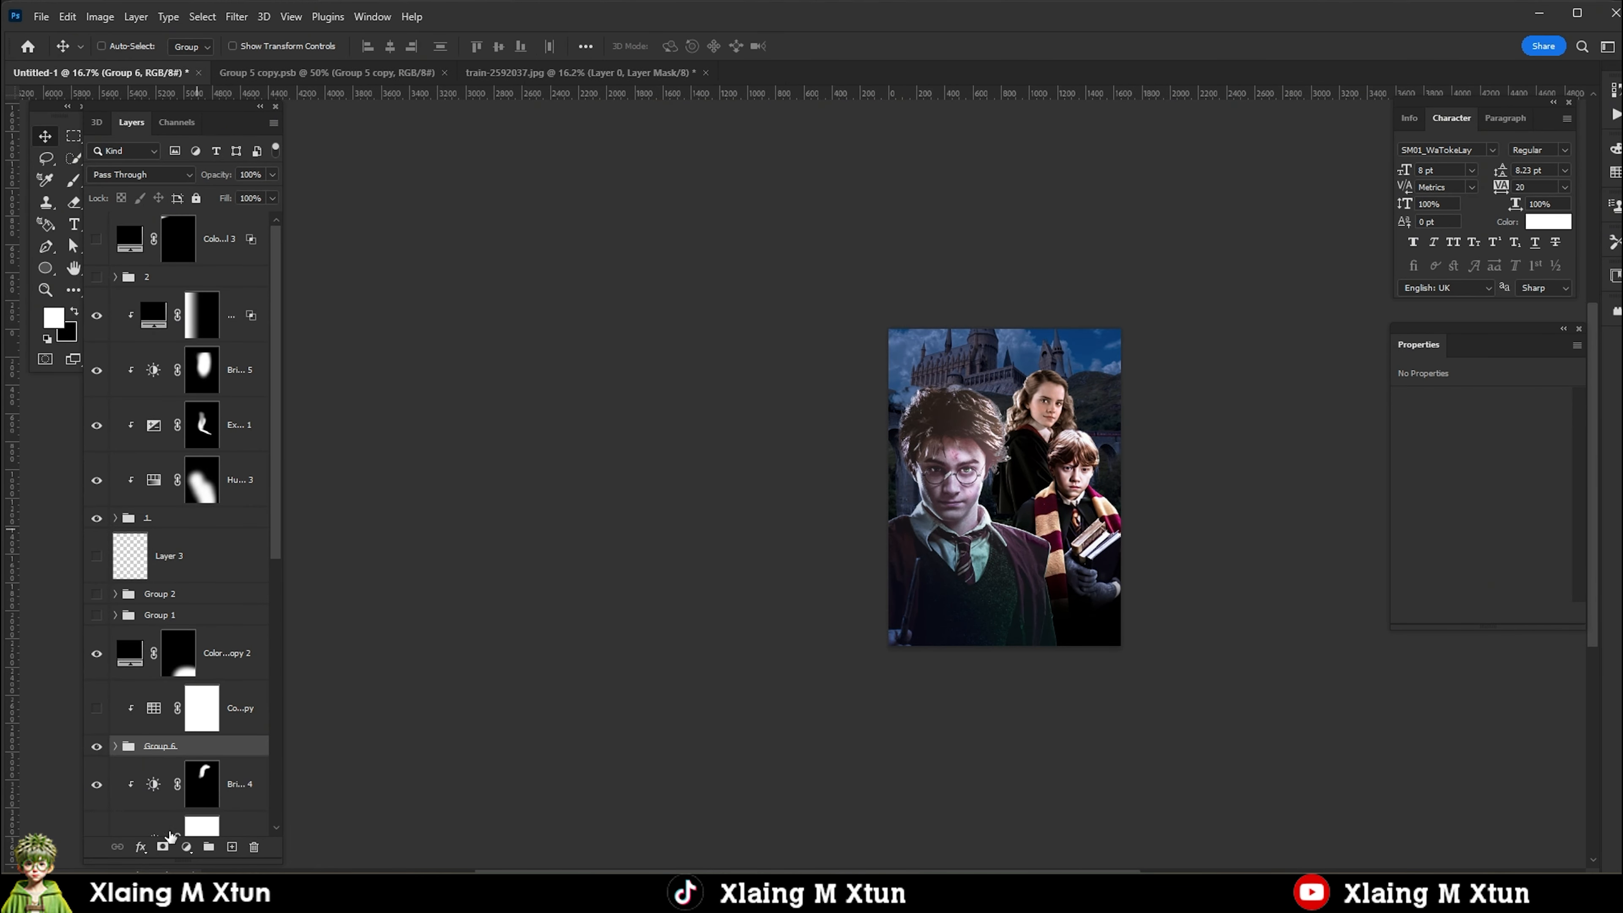
Add a Color Balance adjustment clipped to Ron's Group 6 with midtones Cyan-Red -30 and Yellow-Blue +37.
{"action": "left_click", "coordinate": [186, 846]}
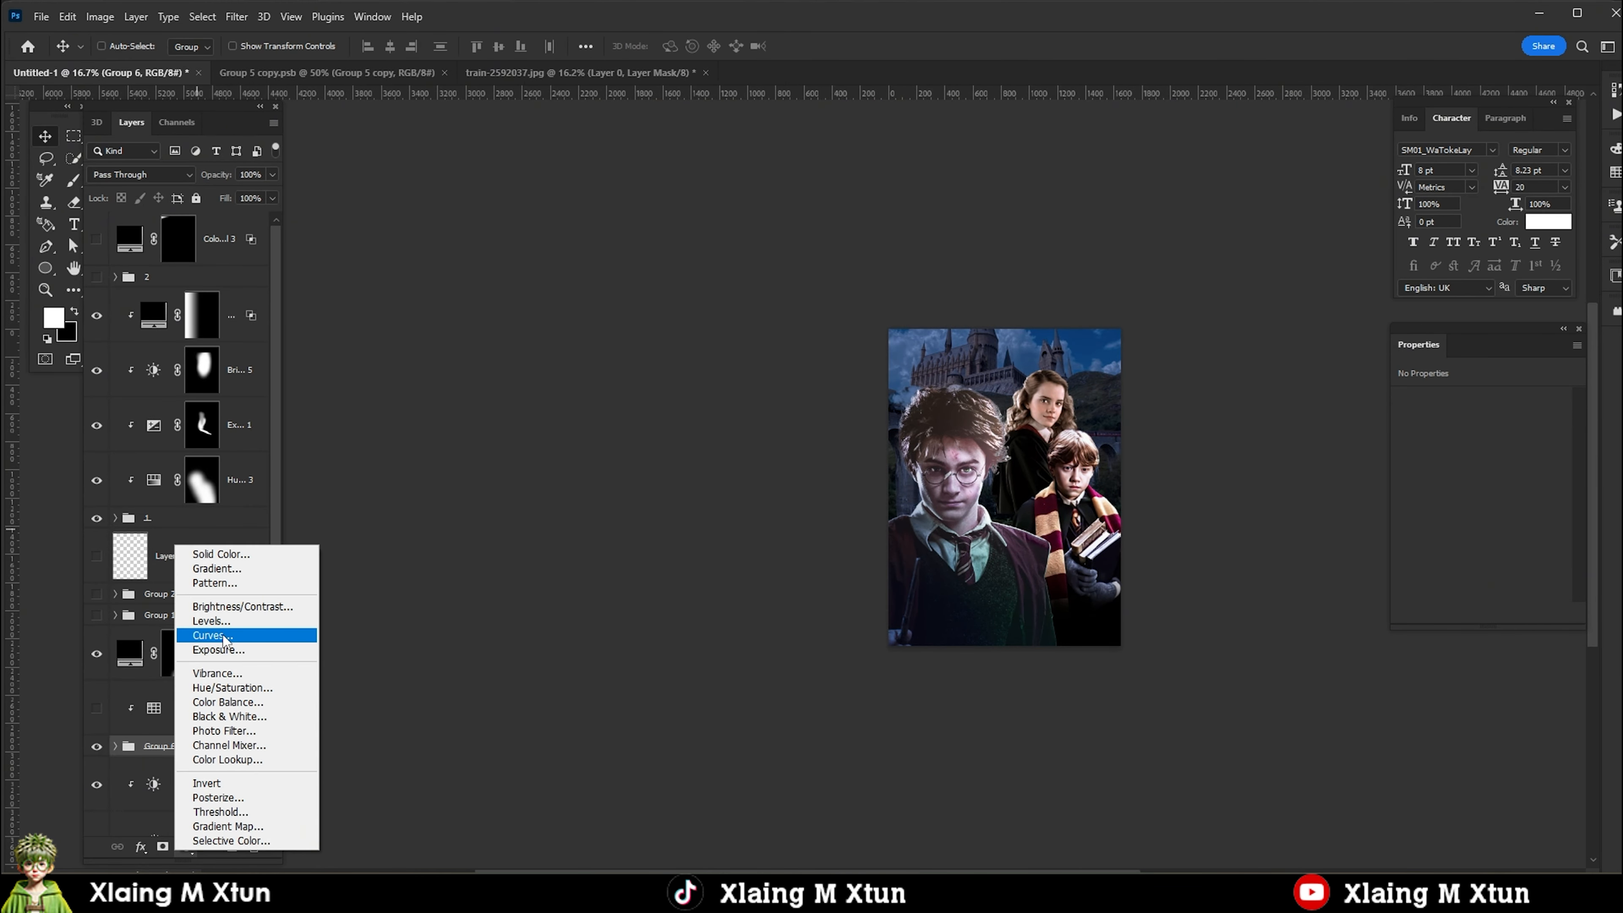
{"action": "left_click", "coordinate": [227, 702]}
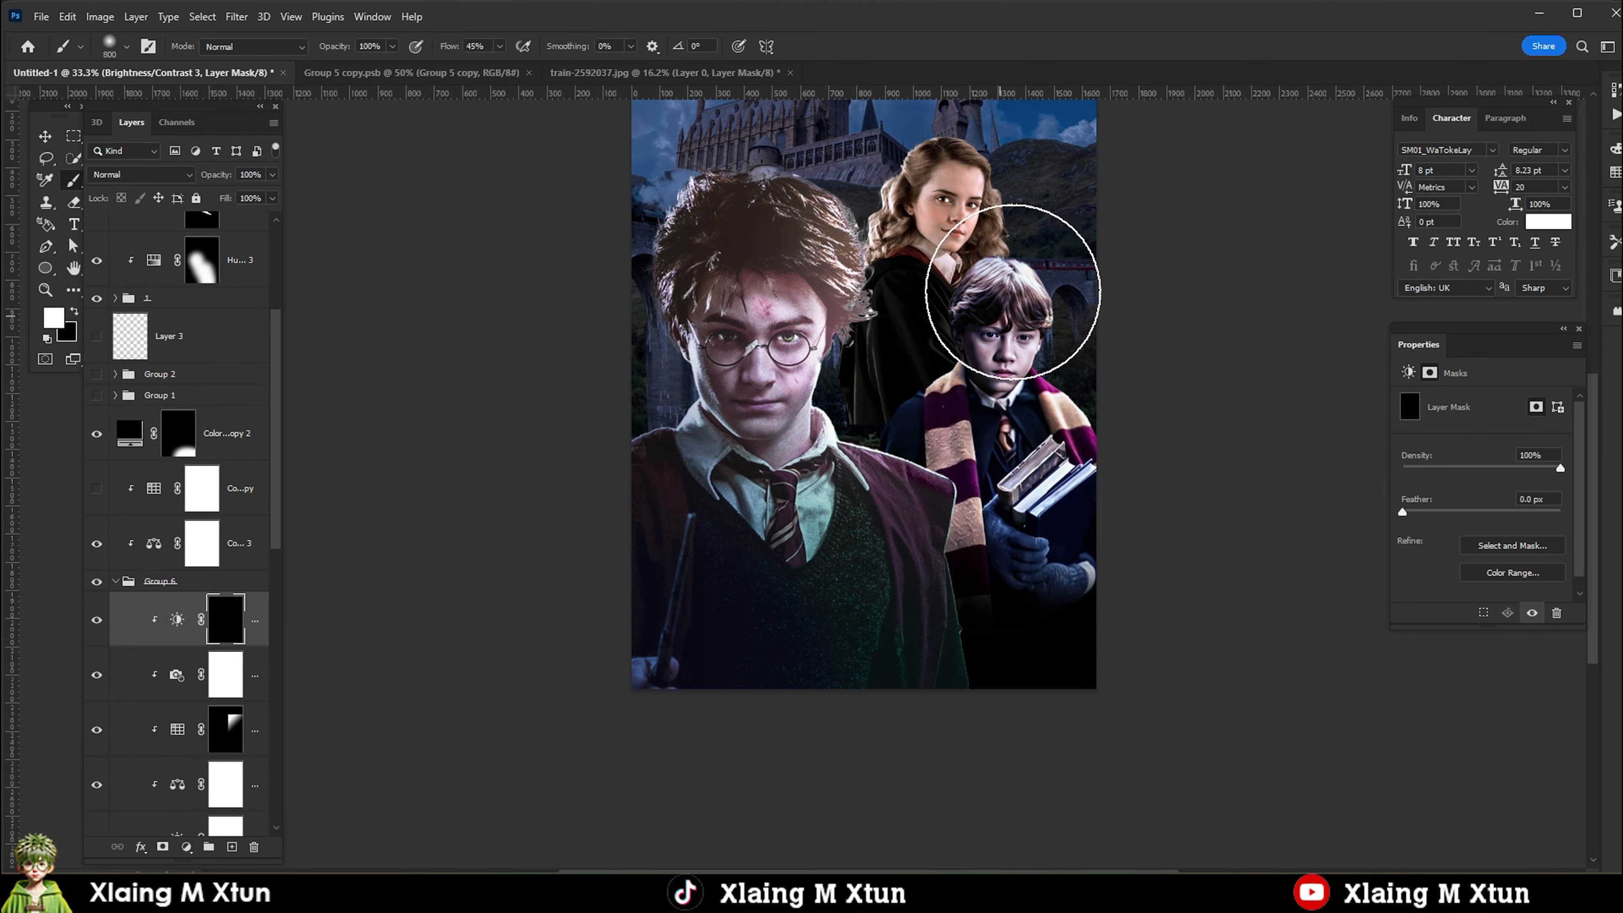
Invert the mask of the Photo Filter adjustment inside Ron's Group 6 and brush the effect back over Ron.
{"action": "left_click", "coordinate": [1012, 291]}
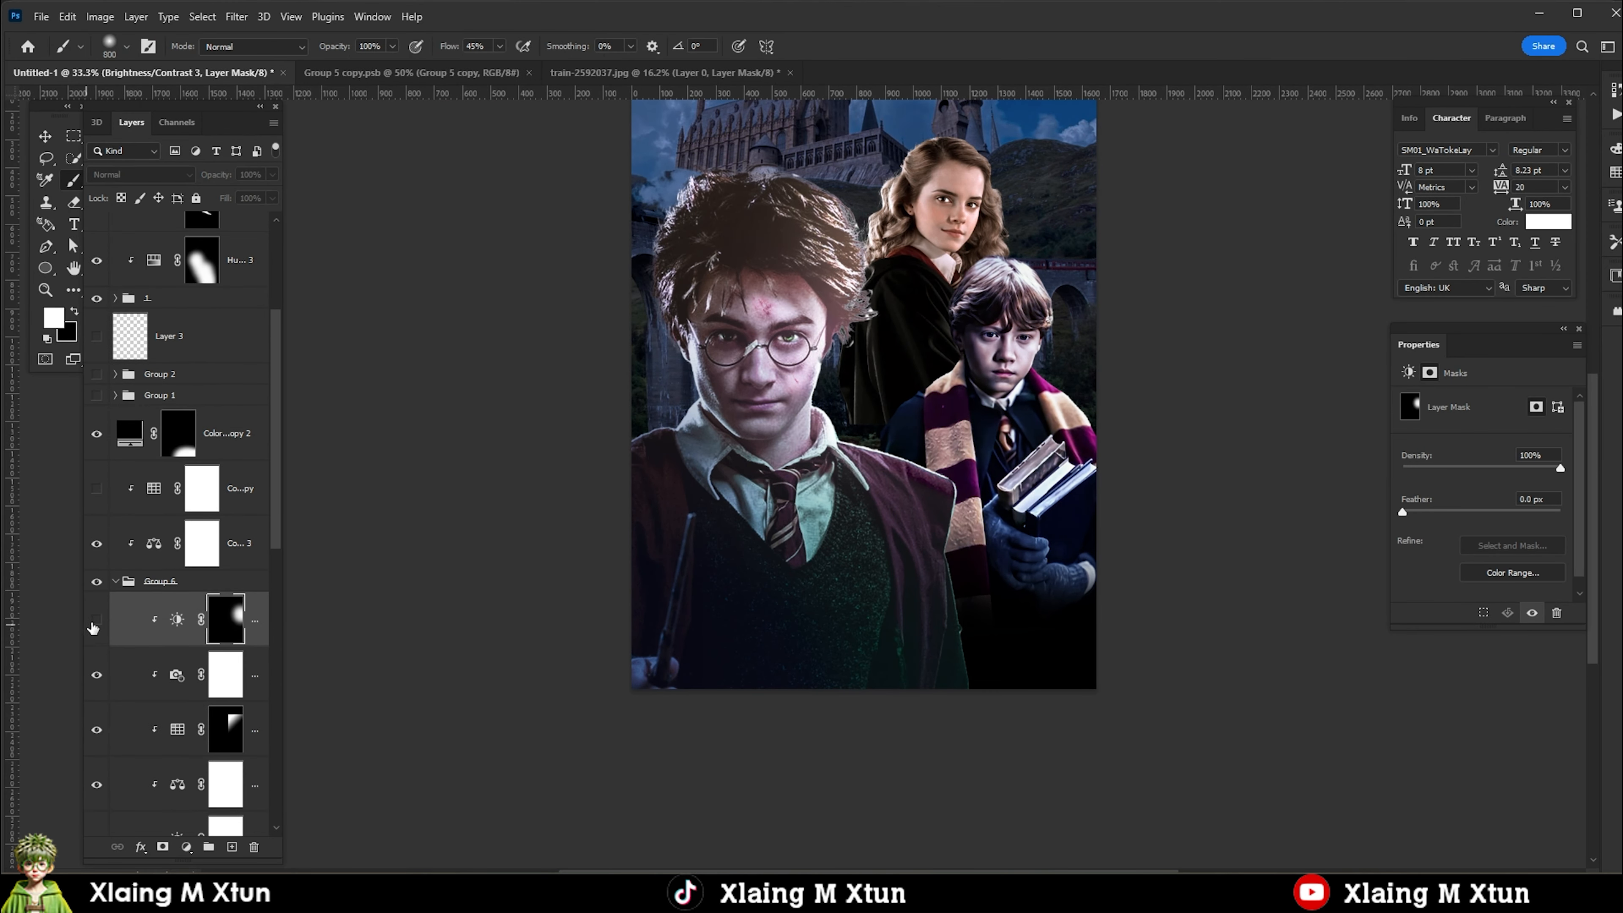
{"action": "left_click", "coordinate": [225, 675]}
{"action": "key", "text": "ctrl+i"}
{"action": "left_click", "coordinate": [983, 441]}
Examine the Color Lookup, Color Balance and Brightness/Contrast adjustments inside Ron's Group 6, toggling the Moonlight lookup's visibility.
{"action": "scroll", "coordinate": [177, 674], "scroll_direction": "down", "scroll_amount": 1}
{"action": "left_click", "coordinate": [177, 674]}
{"action": "left_click", "coordinate": [97, 675]}
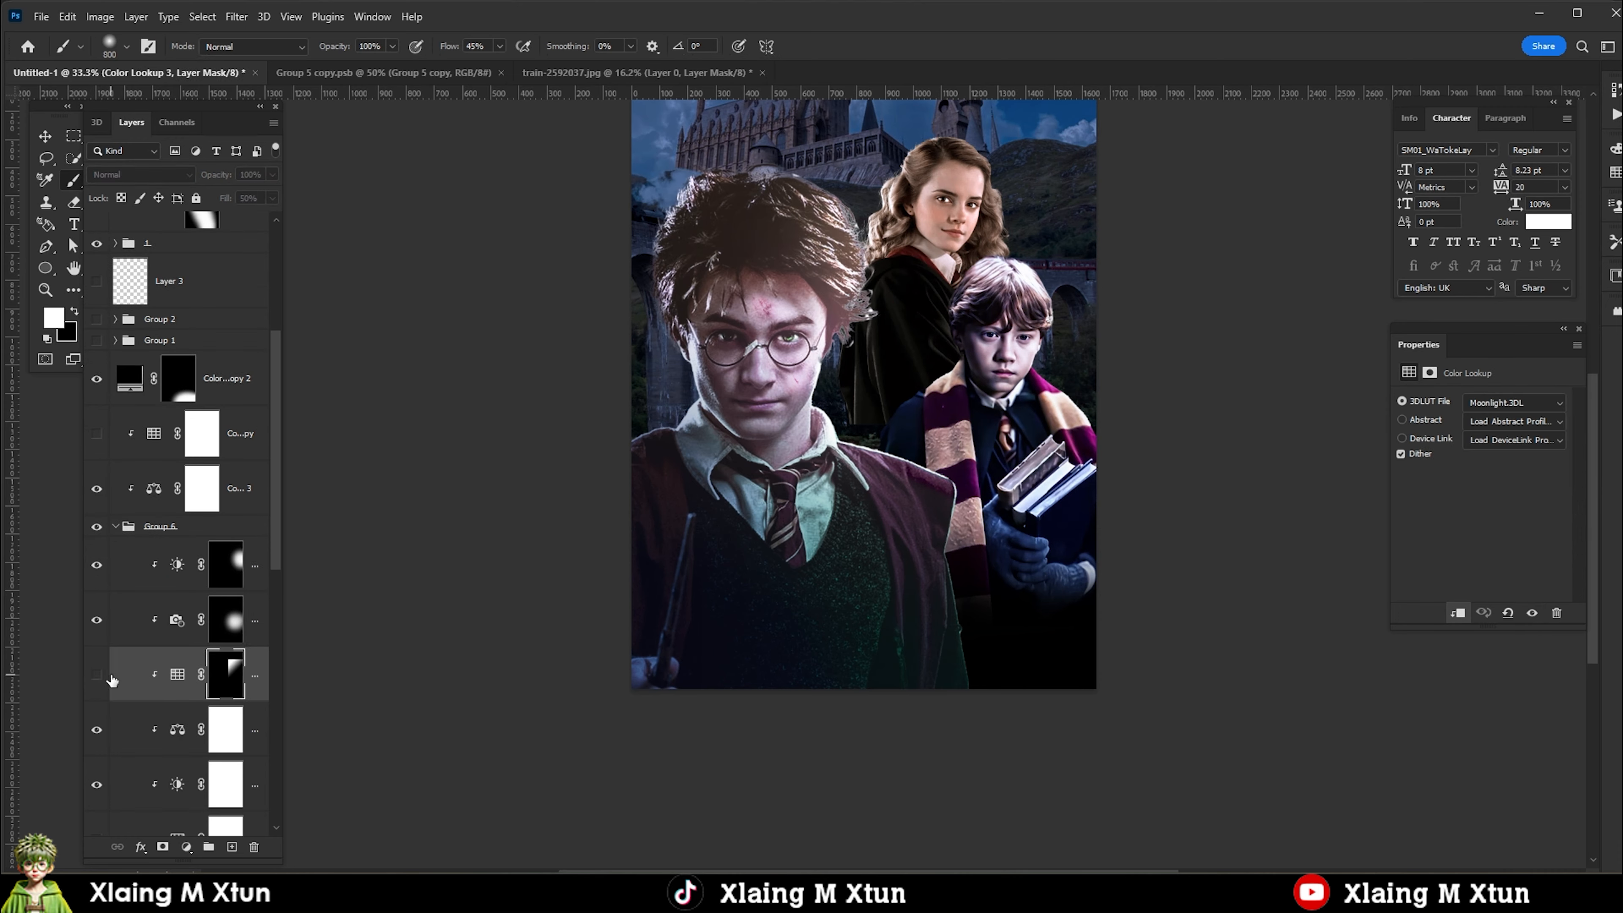
{"action": "left_click", "coordinate": [239, 734]}
{"action": "left_click", "coordinate": [177, 730]}
{"action": "left_click", "coordinate": [227, 785]}
{"action": "scroll", "coordinate": [969, 324], "scroll_direction": "up", "scroll_amount": 1}
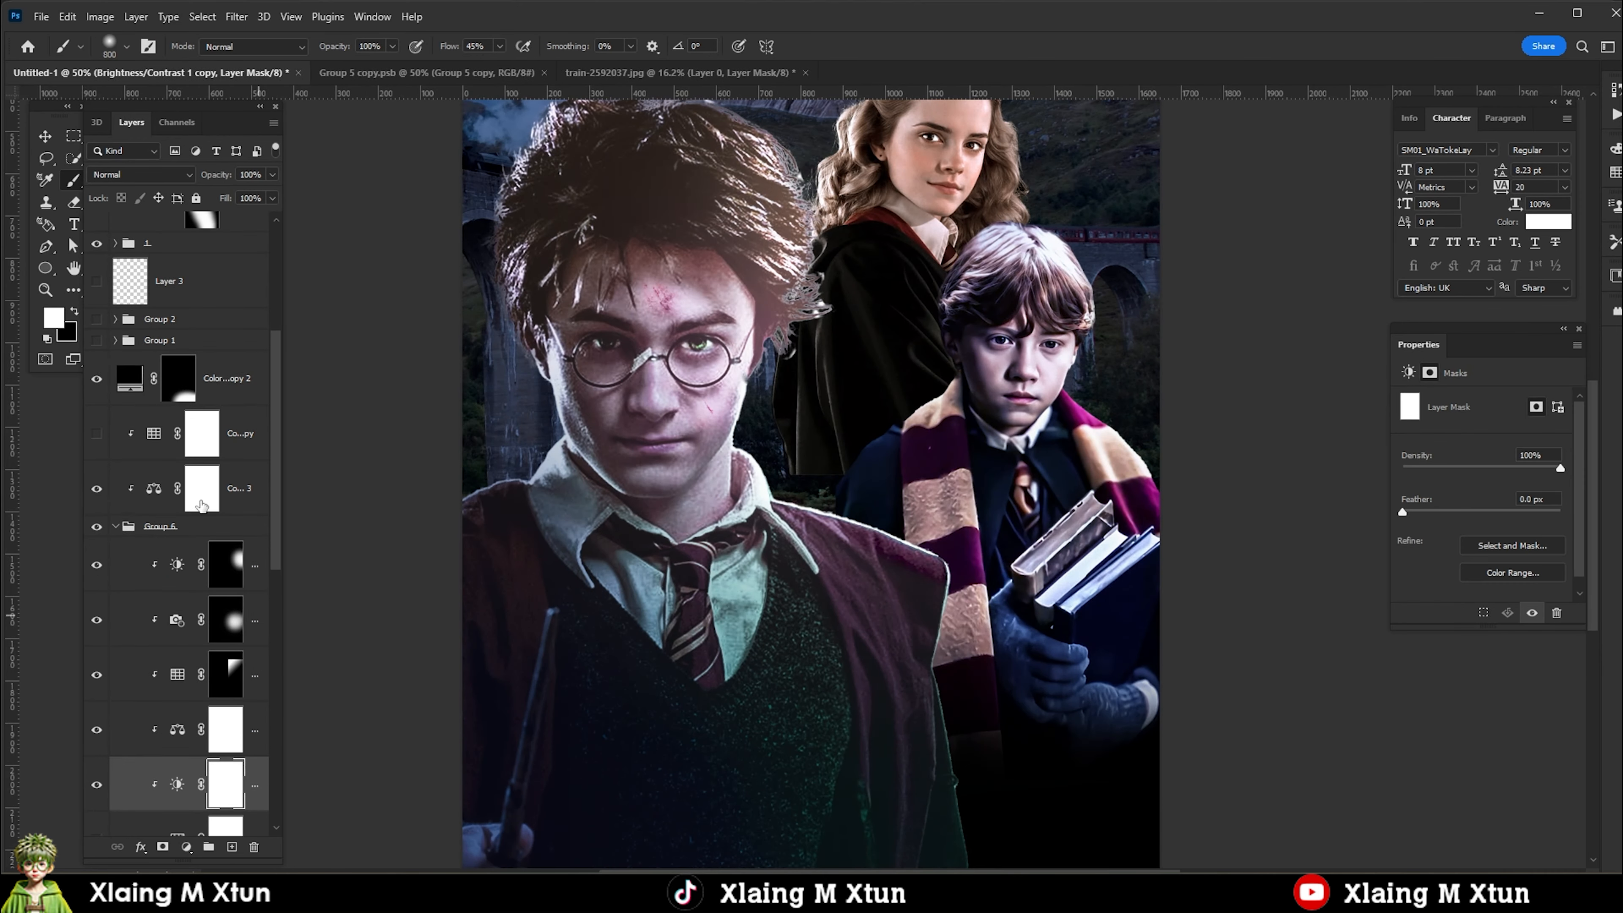
Shift the highlights of the Color Balance 3 adjustment on Ron's group slightly towards blue.
{"action": "left_click", "coordinate": [201, 491]}
{"action": "left_click", "coordinate": [1463, 402]}
{"action": "left_click", "coordinate": [1439, 441]}
{"action": "left_click_drag", "start_coordinate": [1459, 495], "coordinate": [1464, 496]}
{"action": "left_click", "coordinate": [209, 499]}
{"action": "key", "text": "ctrl+i"}
{"action": "left_click", "coordinate": [1020, 383]}
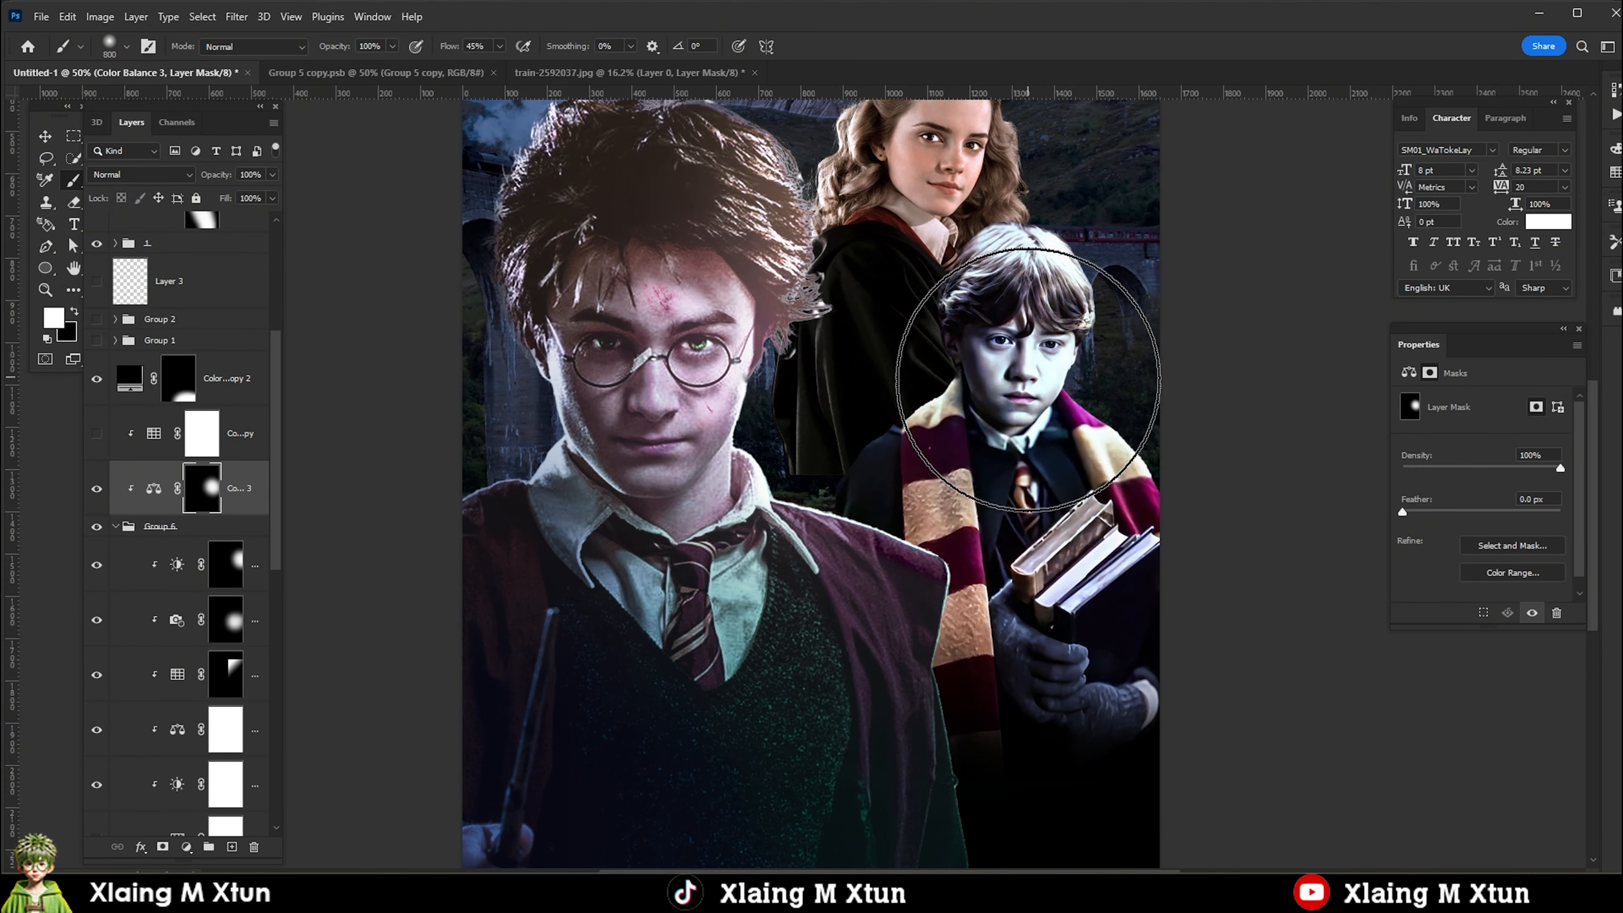
{"action": "scroll", "coordinate": [1007, 471], "scroll_direction": "down", "scroll_amount": 2}
{"action": "scroll", "coordinate": [1013, 460], "scroll_direction": "up", "scroll_amount": 1}
{"action": "key", "text": "ctrl+i"}
Brush black on the Color Balance 3 mask beside Ron's face and over his gloved hands.
{"action": "key", "text": "x"}
{"action": "scroll", "coordinate": [979, 454], "scroll_direction": "up", "scroll_amount": 2}
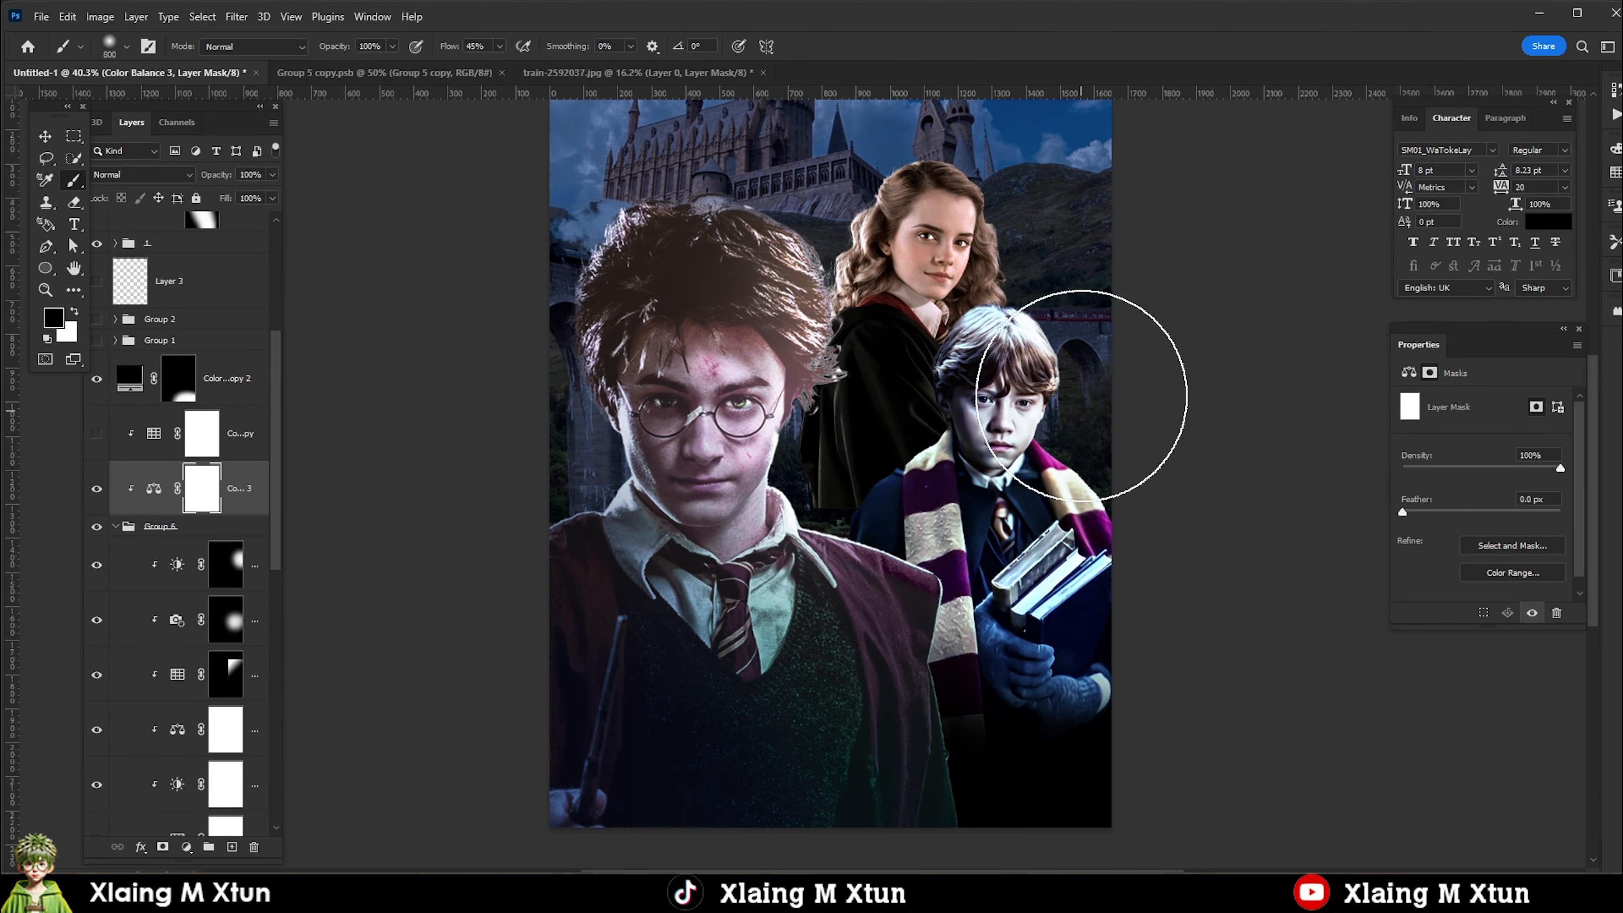
{"action": "left_click", "coordinate": [1060, 420]}
{"action": "scroll", "coordinate": [975, 512], "scroll_direction": "down", "scroll_amount": 2}
{"action": "left_click", "coordinate": [975, 540]}
{"action": "scroll", "coordinate": [947, 575], "scroll_direction": "up", "scroll_amount": 2}
Add a Color Balance adjustment clipped to Hermione's Group 8 and shift its midtones towards cyan and blue.
{"action": "key", "text": "v"}
{"action": "scroll", "coordinate": [255, 767], "scroll_direction": "down", "scroll_amount": 4}
{"action": "left_click", "coordinate": [264, 822]}
{"action": "scroll", "coordinate": [140, 709], "scroll_direction": "up", "scroll_amount": 1}
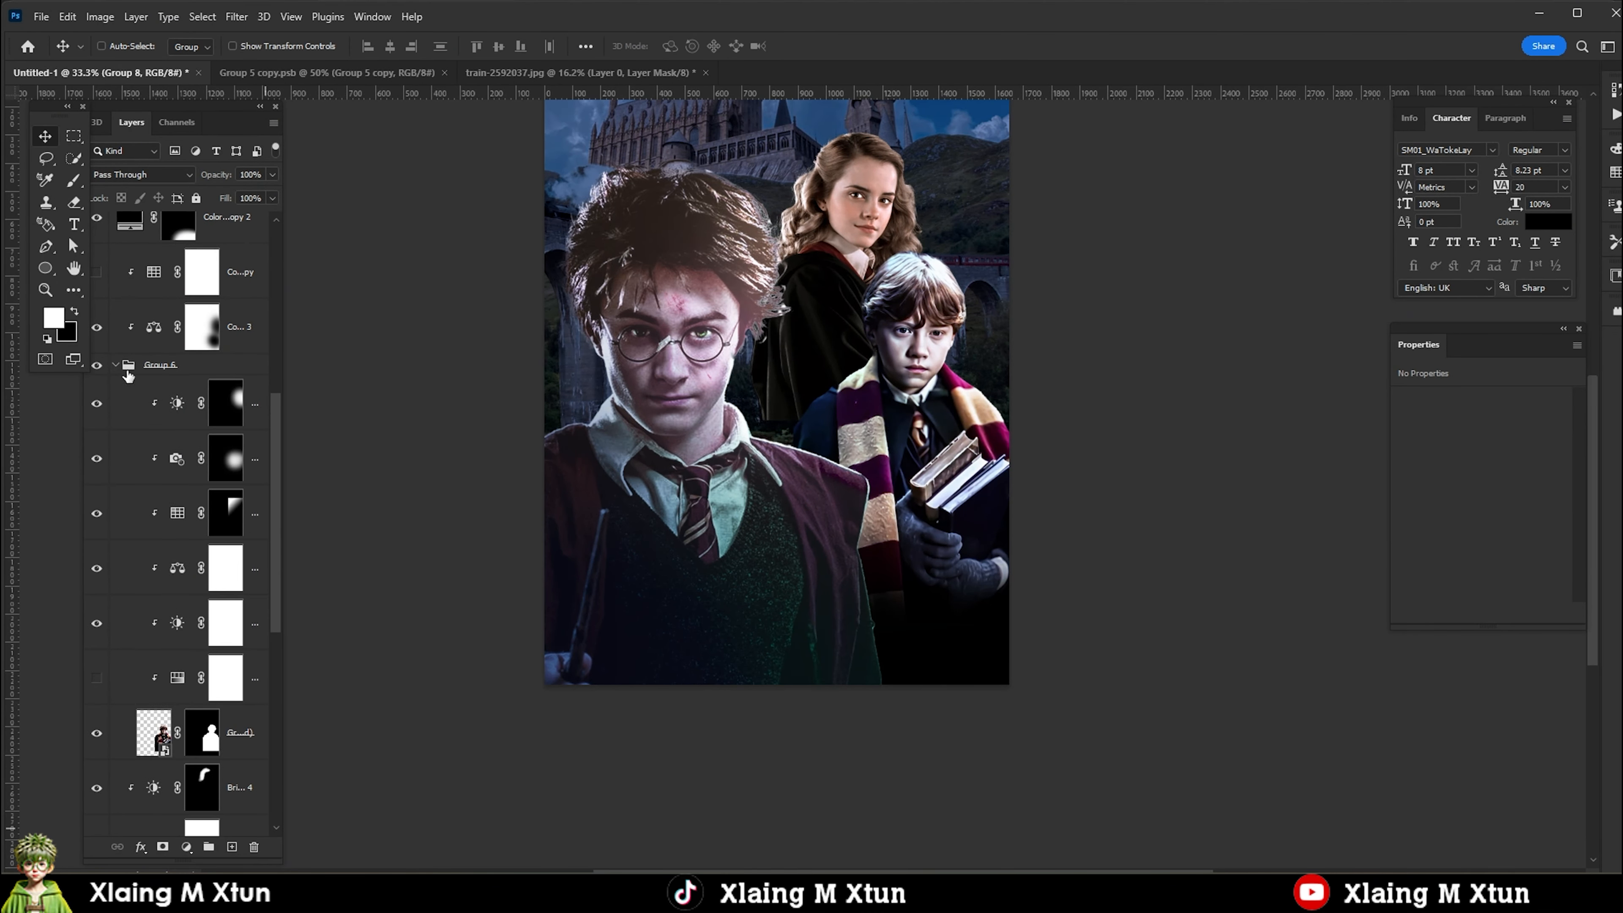
{"action": "left_click", "coordinate": [116, 365]}
{"action": "left_click", "coordinate": [116, 496]}
{"action": "left_click", "coordinate": [167, 539]}
{"action": "left_click", "coordinate": [115, 497]}
{"action": "left_click", "coordinate": [186, 847]}
{"action": "left_click", "coordinate": [224, 699]}
{"action": "left_click_drag", "start_coordinate": [1459, 441], "coordinate": [1442, 443]}
{"action": "left_click_drag", "start_coordinate": [1459, 494], "coordinate": [1477, 491]}
Invert the mask of Hermione's Color Balance adjustment and paint the effect back over her face with white.
{"action": "left_click", "coordinate": [196, 506]}
{"action": "key", "text": "ctrl+i"}
{"action": "scroll", "coordinate": [904, 252], "scroll_direction": "up", "scroll_amount": 1}
{"action": "key", "text": "b"}
{"action": "left_click", "coordinate": [74, 312]}
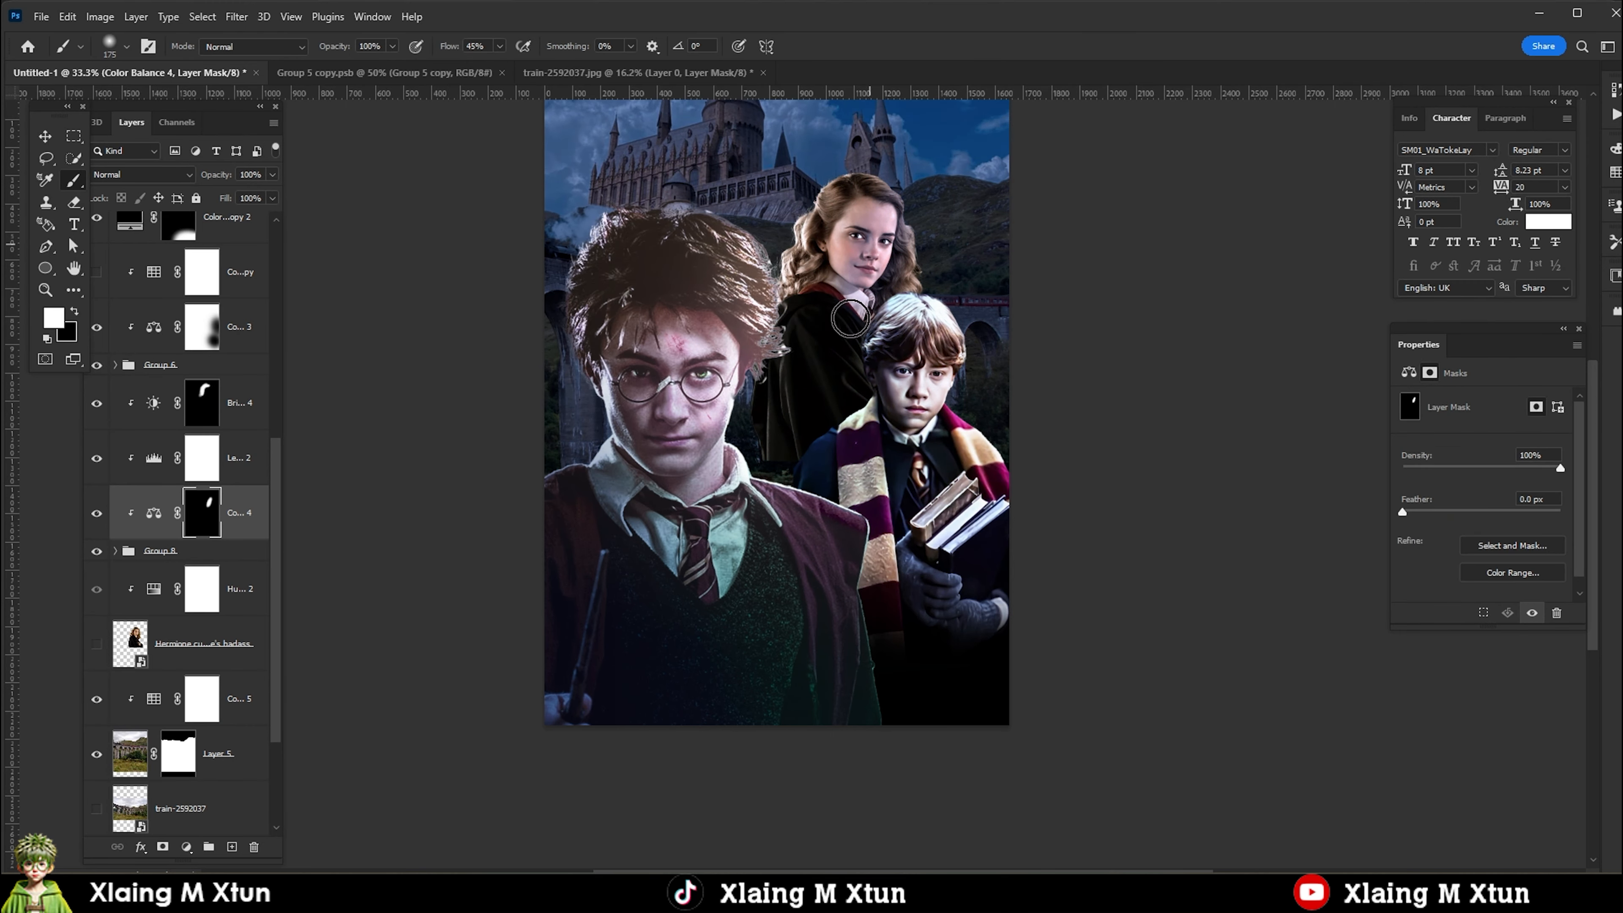
{"action": "left_click", "coordinate": [840, 247]}
Enlarge the brush to 500 px, extend Hermione's Color Balance mask over her hair and cloak, and feather it 6.8 px.
{"action": "key", "text": "bracketright"}
{"action": "key", "text": "bracketright"}
{"action": "key", "text": "bracketright"}
{"action": "mouse_move", "coordinate": [889, 470]}
{"action": "left_mouse_down"}
{"action": "mouse_move", "coordinate": [968, 489]}
{"action": "mouse_move", "coordinate": [847, 556]}
{"action": "left_mouse_up"}
{"action": "key", "text": "v"}
{"action": "left_click", "coordinate": [73, 312]}
{"action": "scroll", "coordinate": [849, 400], "scroll_direction": "up", "scroll_amount": 1}
{"action": "key", "text": "b"}
{"action": "left_click_drag", "start_coordinate": [765, 398], "coordinate": [727, 465]}
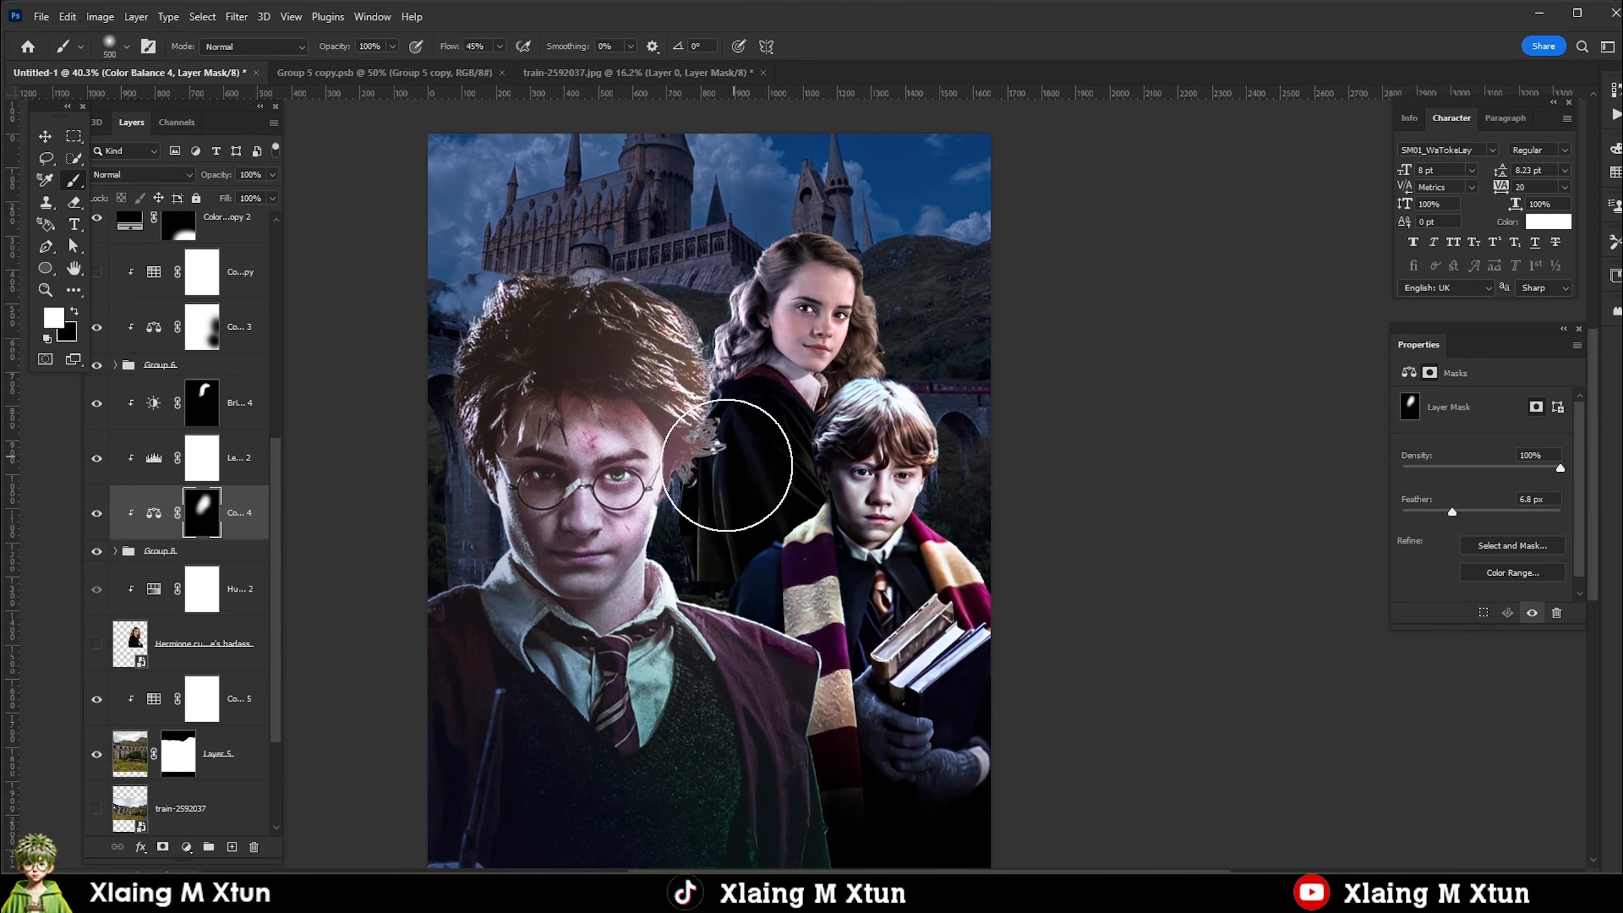
Add a layer mask to Hermione's Group 8.
{"action": "scroll", "coordinate": [926, 337], "scroll_direction": "down", "scroll_amount": 1}
{"action": "left_click", "coordinate": [214, 552]}
{"action": "key", "text": "g"}
{"action": "left_click", "coordinate": [163, 847]}
{"action": "mouse_move", "coordinate": [745, 542]}
{"action": "left_mouse_down"}
{"action": "mouse_move", "coordinate": [735, 504]}
{"action": "mouse_move", "coordinate": [706, 506]}
{"action": "left_mouse_up"}
{"action": "left_click", "coordinate": [240, 403], "text": "shift"}
{"action": "key", "text": "ctrl+t"}
{"action": "left_click_drag", "start_coordinate": [754, 409], "coordinate": [738, 458]}
{"action": "key", "text": "Return"}
{"action": "key", "text": "ctrl+z"}
{"action": "left_click", "coordinate": [167, 567]}
{"action": "key", "text": "v"}
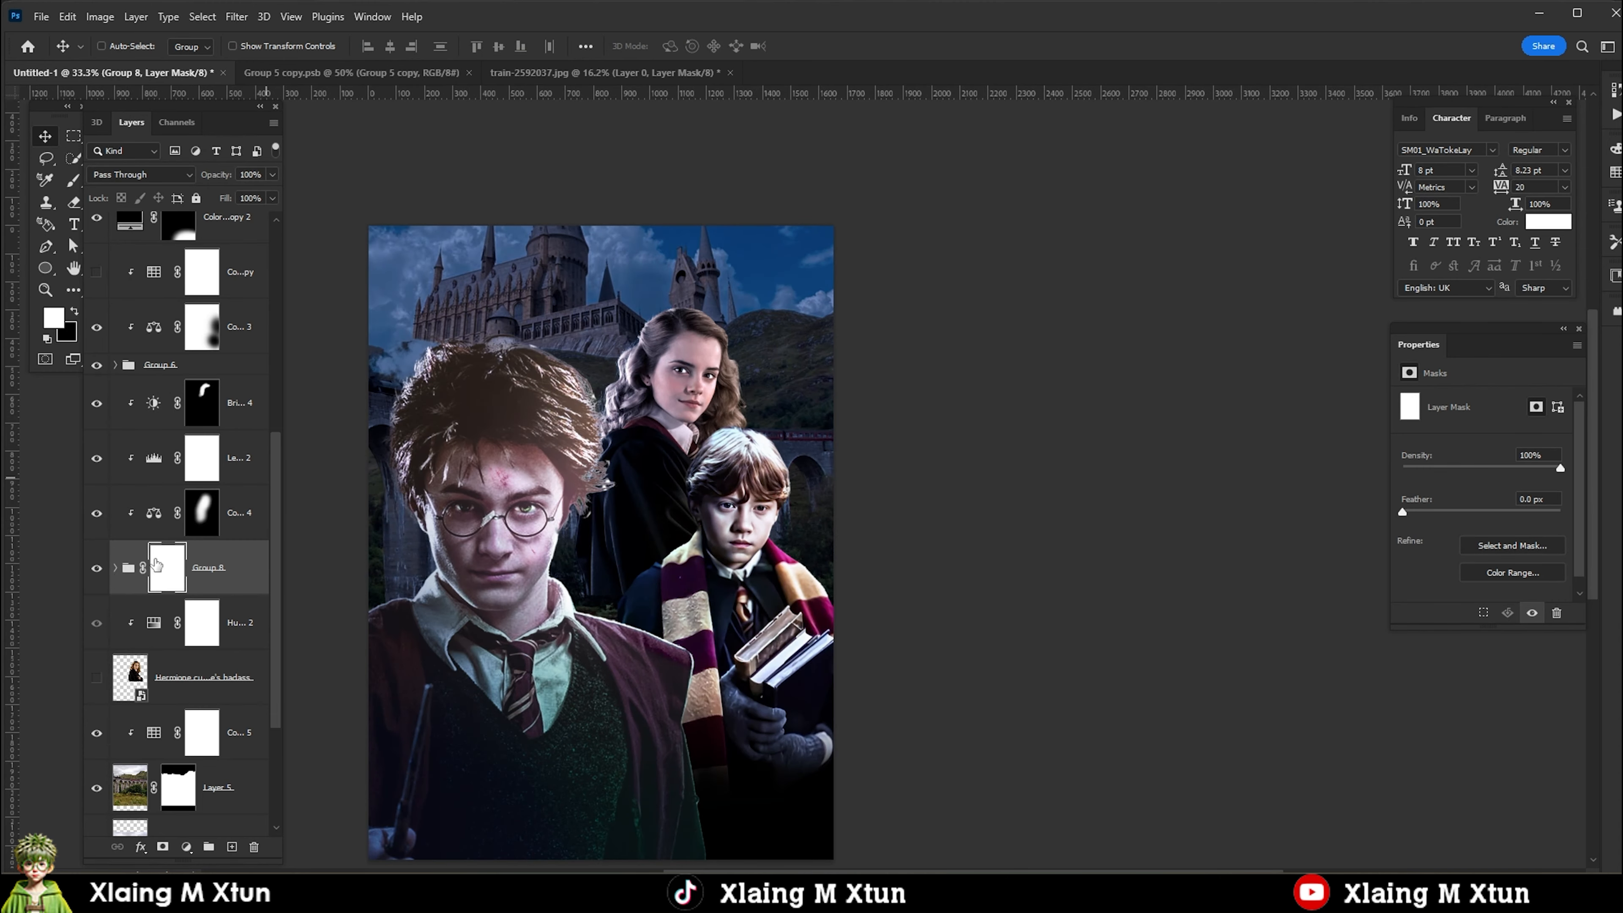
Create an empty layer clipped above Hermione's Group 8 and another empty layer directly beneath the group.
{"action": "key", "text": "ctrl+shift+alt+n"}
{"action": "left_click_drag", "start_coordinate": [224, 563], "coordinate": [226, 651]}
{"action": "left_click", "coordinate": [227, 659]}
{"action": "key", "text": "ctrl+shift+alt+n"}
Merge a copy of Hermione's group with its clipped adjustments into one layer and place it beneath Layer 7.
{"action": "left_click", "coordinate": [208, 628], "text": "ctrl"}
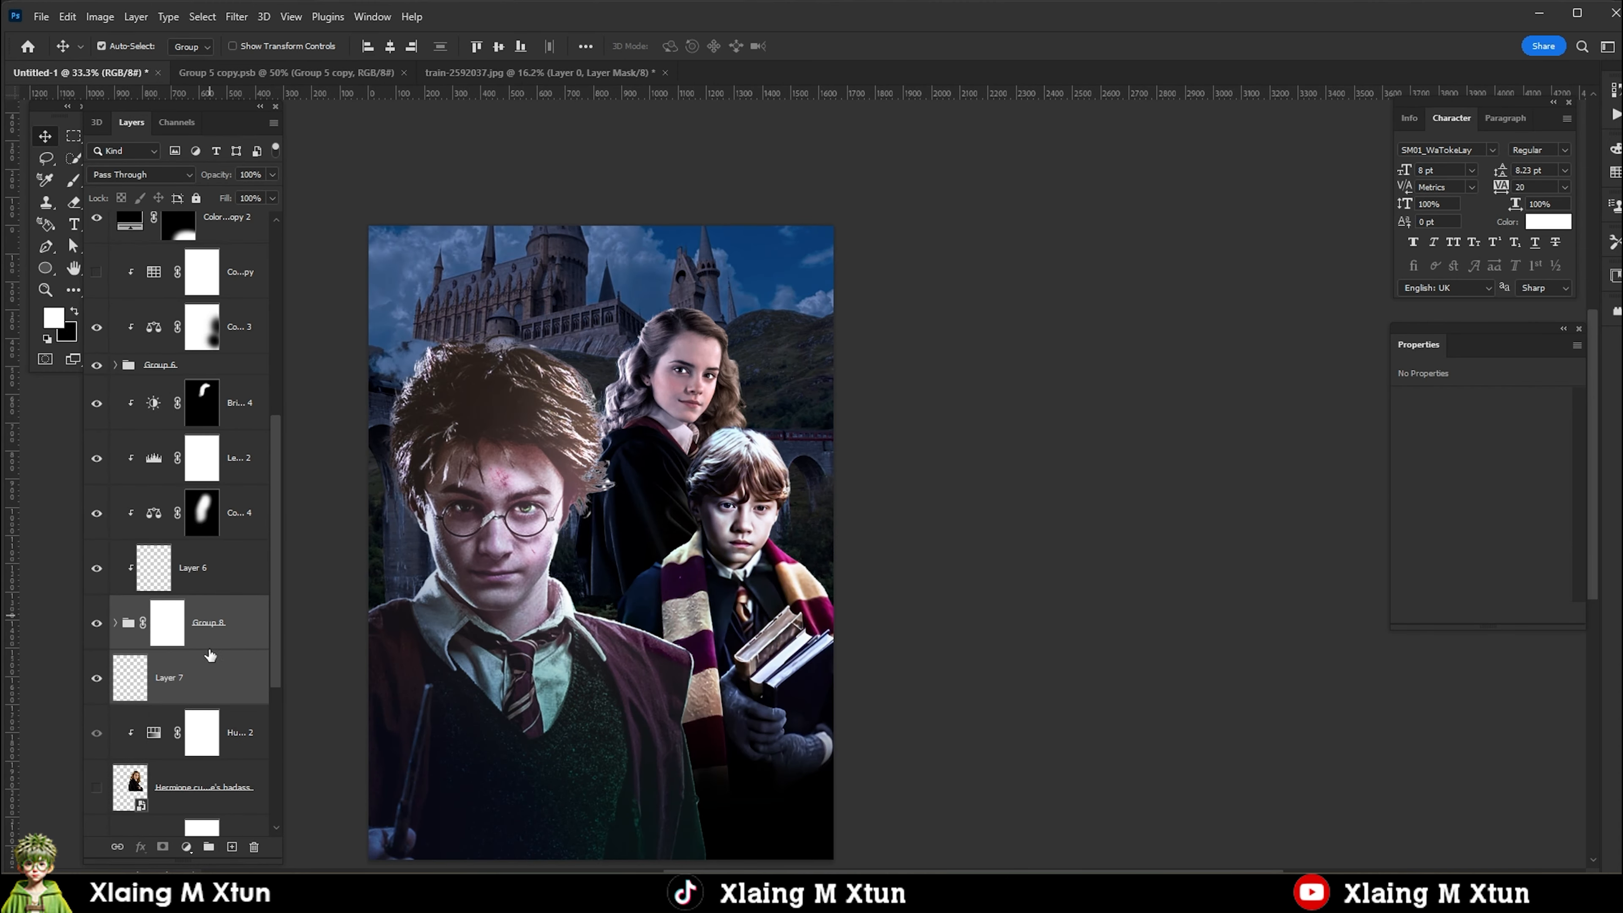
{"action": "left_click", "coordinate": [241, 406], "text": "shift"}
{"action": "key", "text": "ctrl+alt+e"}
{"action": "left_click", "coordinate": [237, 459]}
{"action": "left_click", "coordinate": [207, 732], "text": "shift"}
{"action": "key", "text": "ctrl+alt+e"}
{"action": "left_click_drag", "start_coordinate": [207, 407], "coordinate": [209, 756]}
Warp the merged Hermione layer by pulling its lower-left corner slightly outward and down.
{"action": "key", "text": "ctrl+t"}
{"action": "right_click", "coordinate": [617, 606]}
{"action": "left_click", "coordinate": [644, 372]}
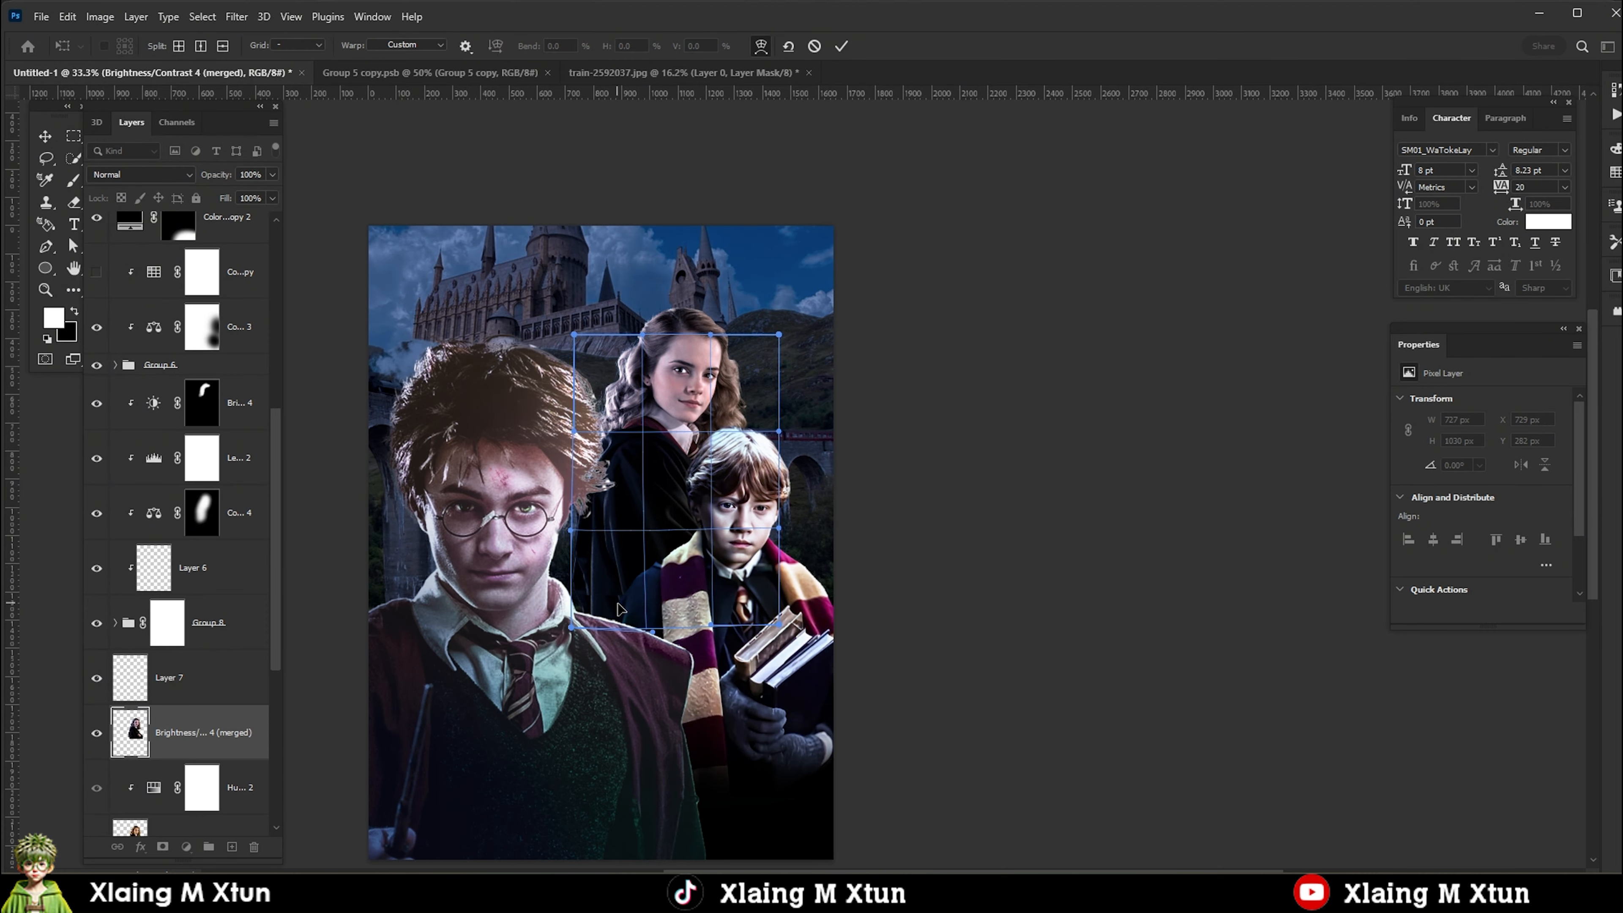
{"action": "left_click_drag", "start_coordinate": [570, 652], "coordinate": [566, 660]}
{"action": "key", "text": "Return"}
Brush black on Group 8's mask along the edge of Hermione's cloak beside Harry.
{"action": "left_click", "coordinate": [167, 623]}
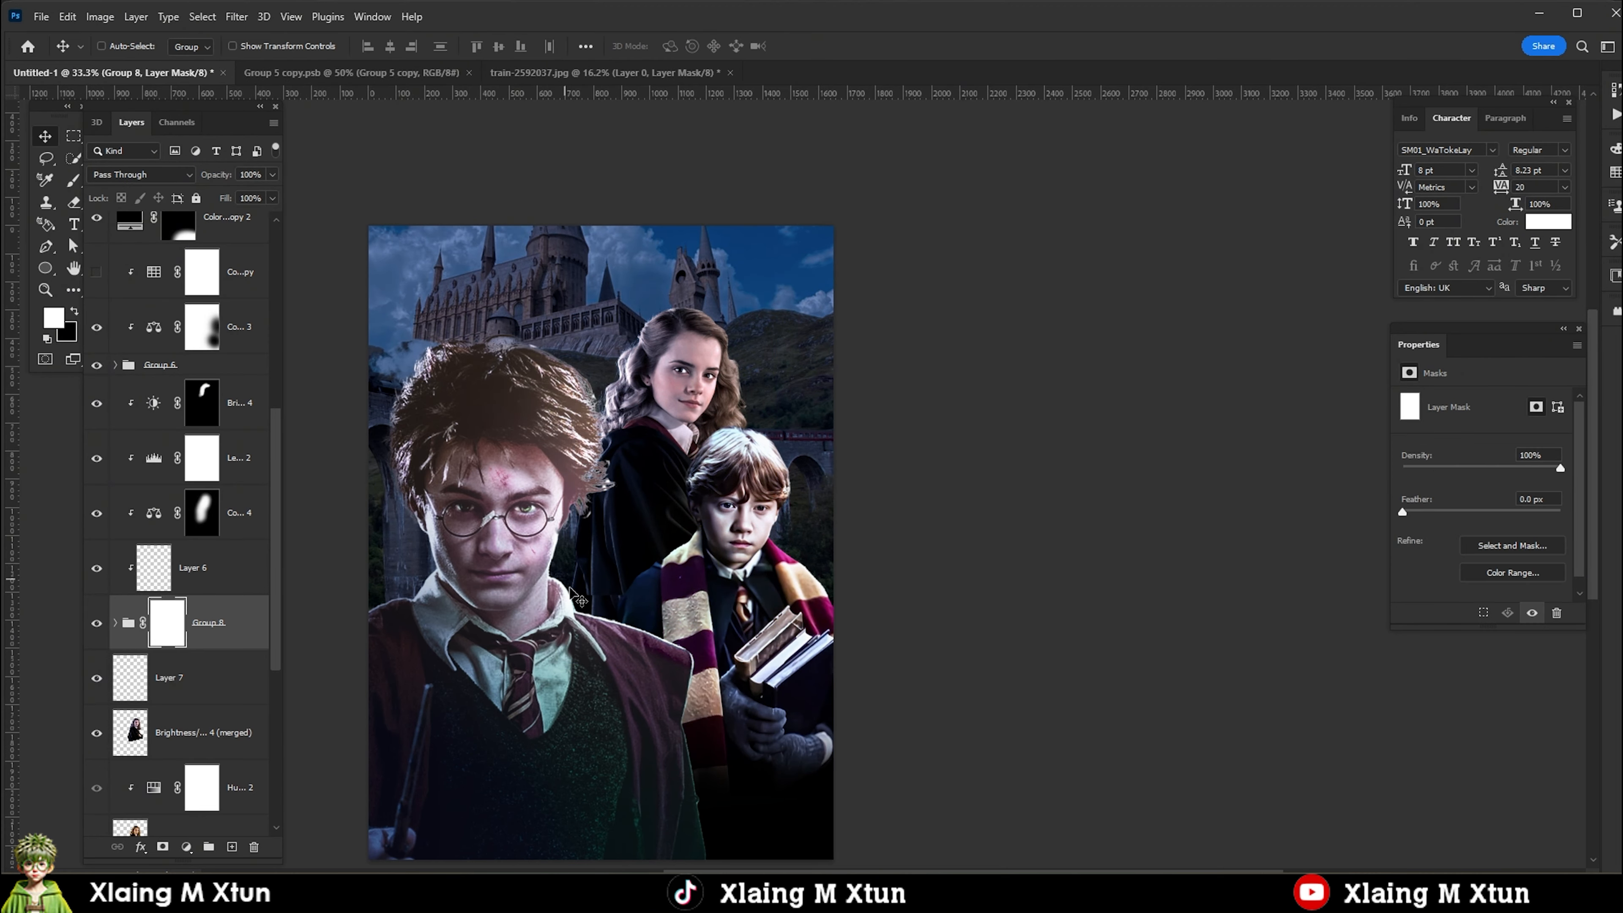
{"action": "scroll", "coordinate": [613, 596], "scroll_direction": "up", "scroll_amount": 6}
{"action": "key", "text": "b"}
{"action": "left_click", "coordinate": [76, 312]}
{"action": "scroll", "coordinate": [634, 563], "scroll_direction": "up", "scroll_amount": 2}
{"action": "left_click_drag", "start_coordinate": [630, 550], "coordinate": [612, 471]}
{"action": "scroll", "coordinate": [650, 578], "scroll_direction": "down", "scroll_amount": 15}
{"action": "key", "text": "v"}
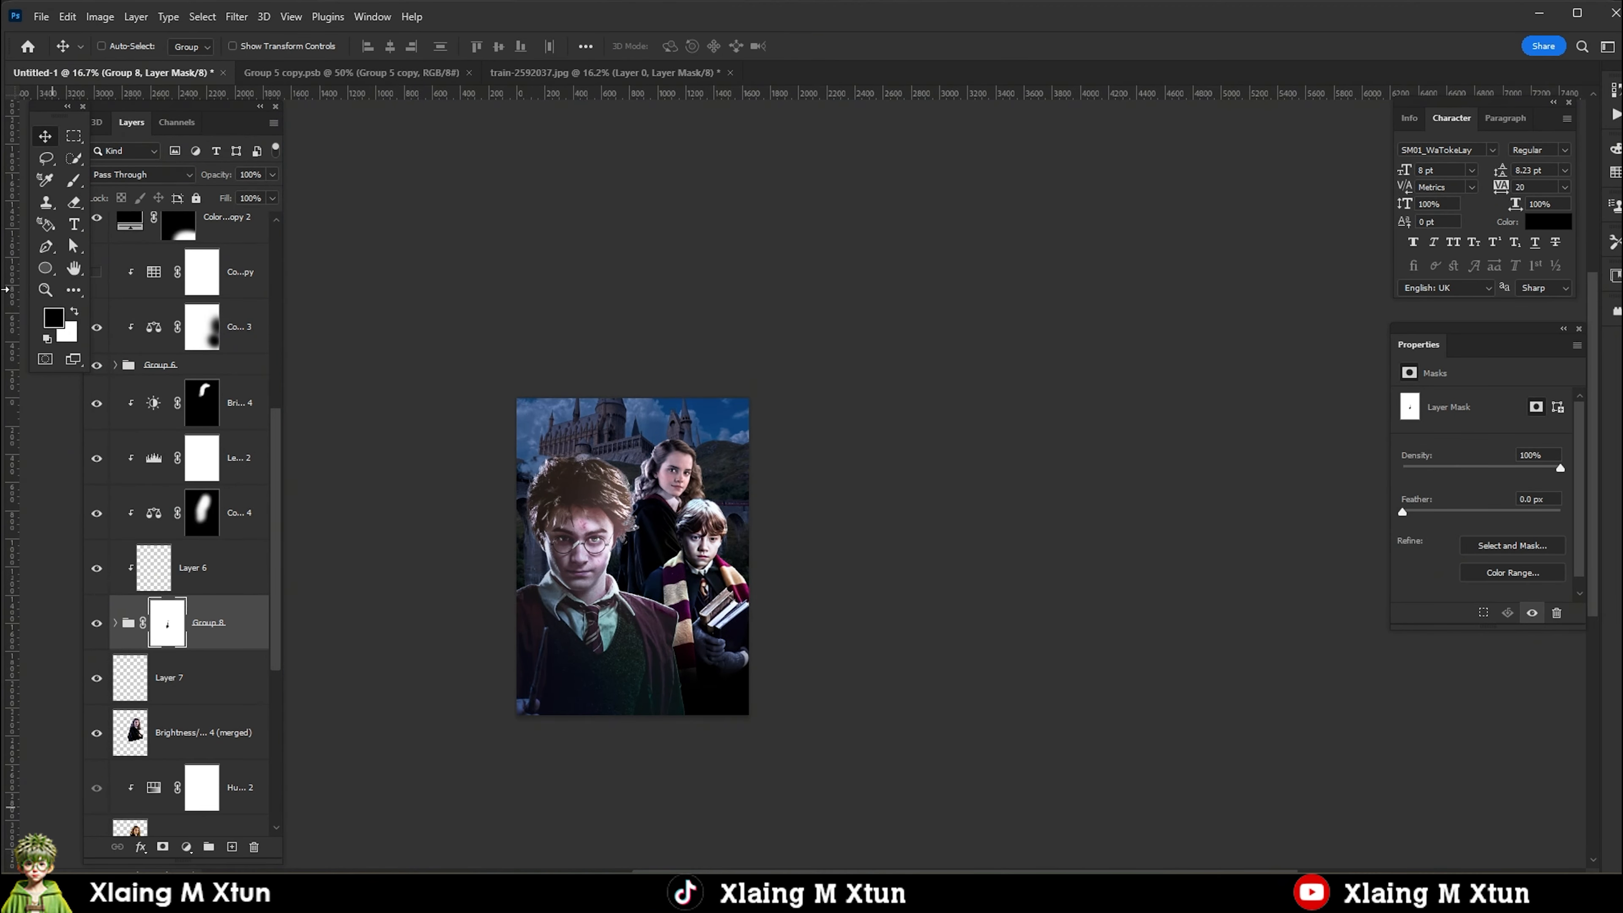
Select Harry's Hue/Saturation 3 adjustment and inspect the figures close up.
{"action": "right_click", "coordinate": [621, 662]}
{"action": "left_click", "coordinate": [639, 673]}
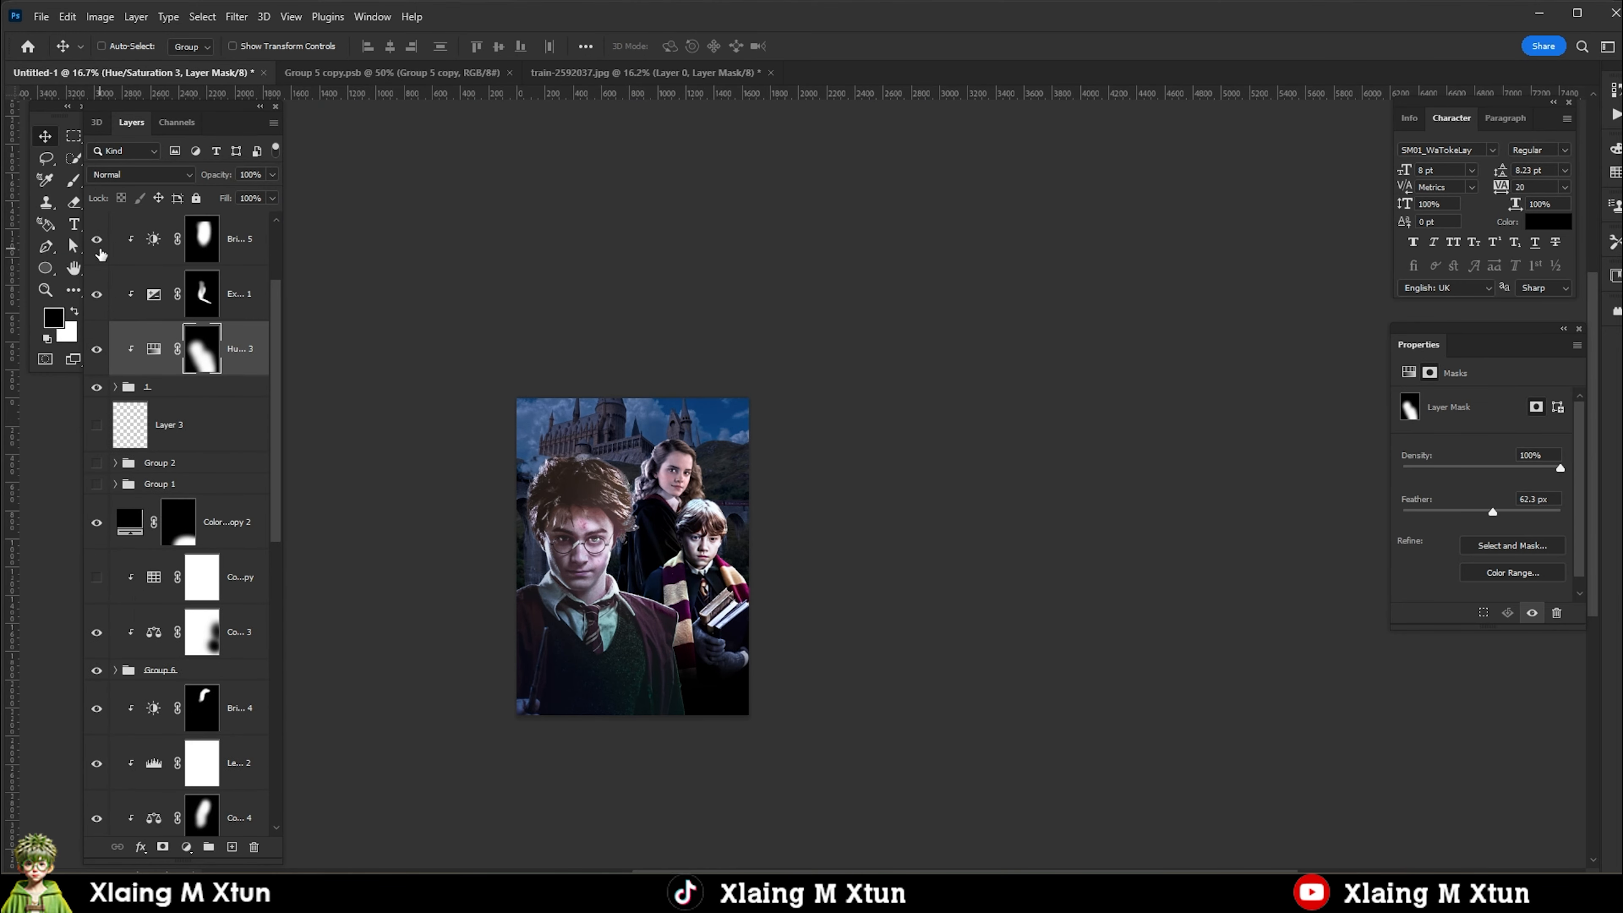
{"action": "key", "text": "ctrl+plus"}
{"action": "key", "text": "ctrl+plus"}
{"action": "key", "text": "ctrl+plus"}
{"action": "left_click_drag", "start_coordinate": [678, 202], "coordinate": [607, 277]}
Compare the Brightness/Contrast 3 adjustment inside Ron's Group 6 on and off, and lower its opacity.
{"action": "right_click", "coordinate": [893, 343]}
{"action": "left_click", "coordinate": [913, 353]}
{"action": "left_click", "coordinate": [114, 670]}
{"action": "left_click", "coordinate": [177, 598]}
{"action": "left_click", "coordinate": [96, 599]}
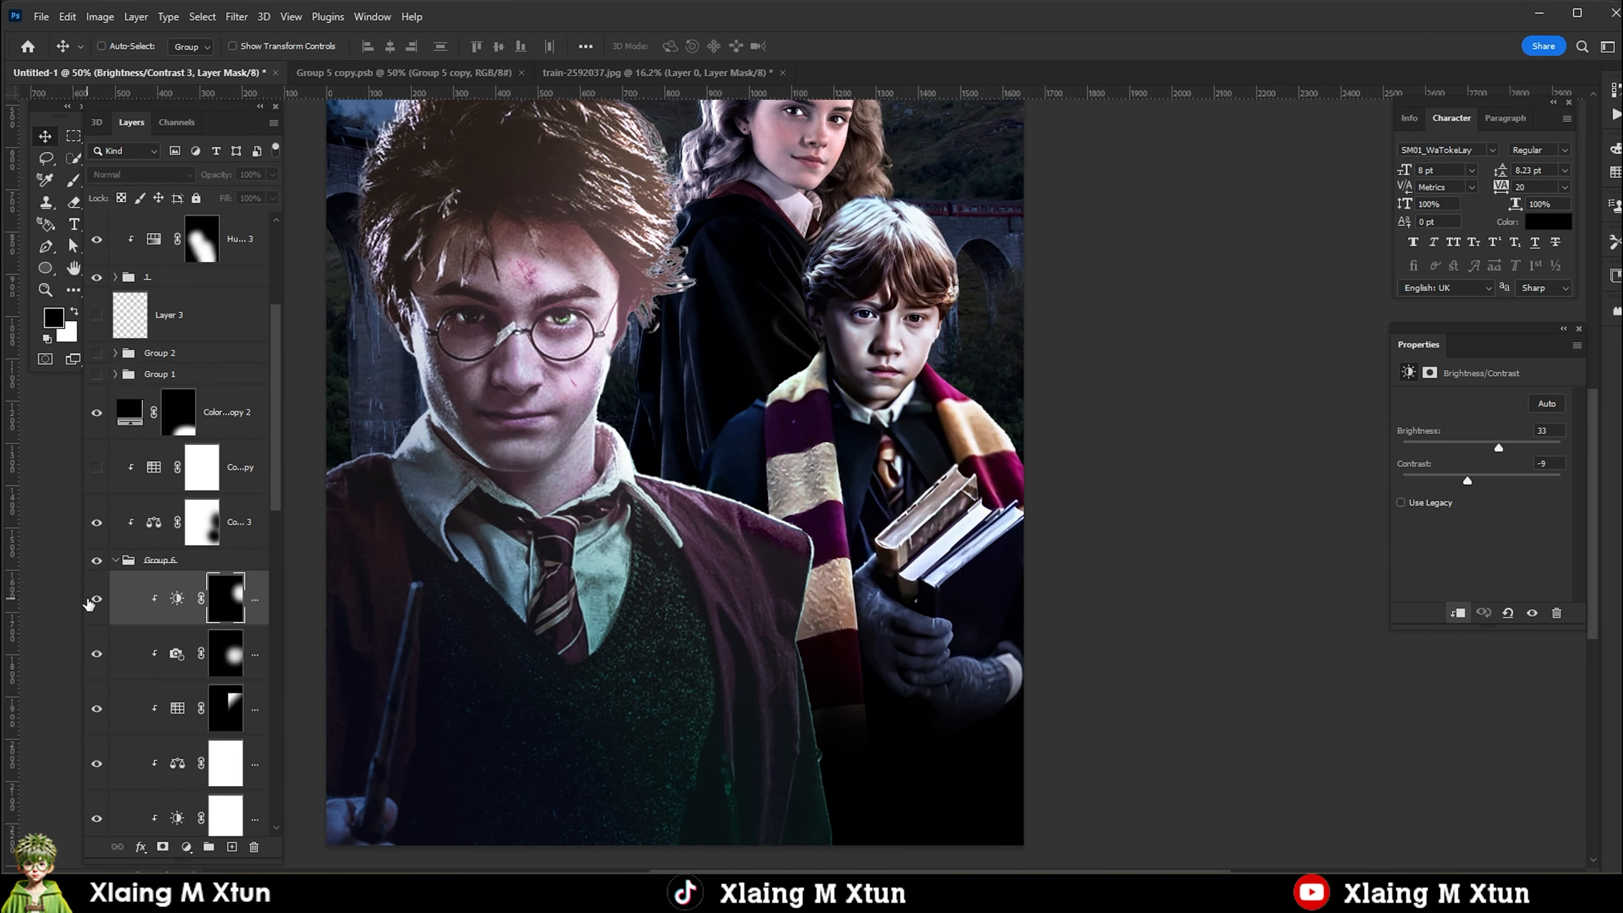
{"action": "left_click", "coordinate": [97, 599]}
{"action": "left_click_drag", "start_coordinate": [272, 175], "coordinate": [228, 196]}
{"action": "scroll", "coordinate": [920, 305], "scroll_direction": "down", "scroll_amount": 3}
{"action": "scroll", "coordinate": [870, 185], "scroll_direction": "up", "scroll_amount": 2}
Add a Warming Filter (85) Photo Filter at 25% density inside Ron's Group 6.
{"action": "left_click", "coordinate": [133, 564]}
{"action": "left_click", "coordinate": [186, 847]}
{"action": "left_click", "coordinate": [208, 735]}
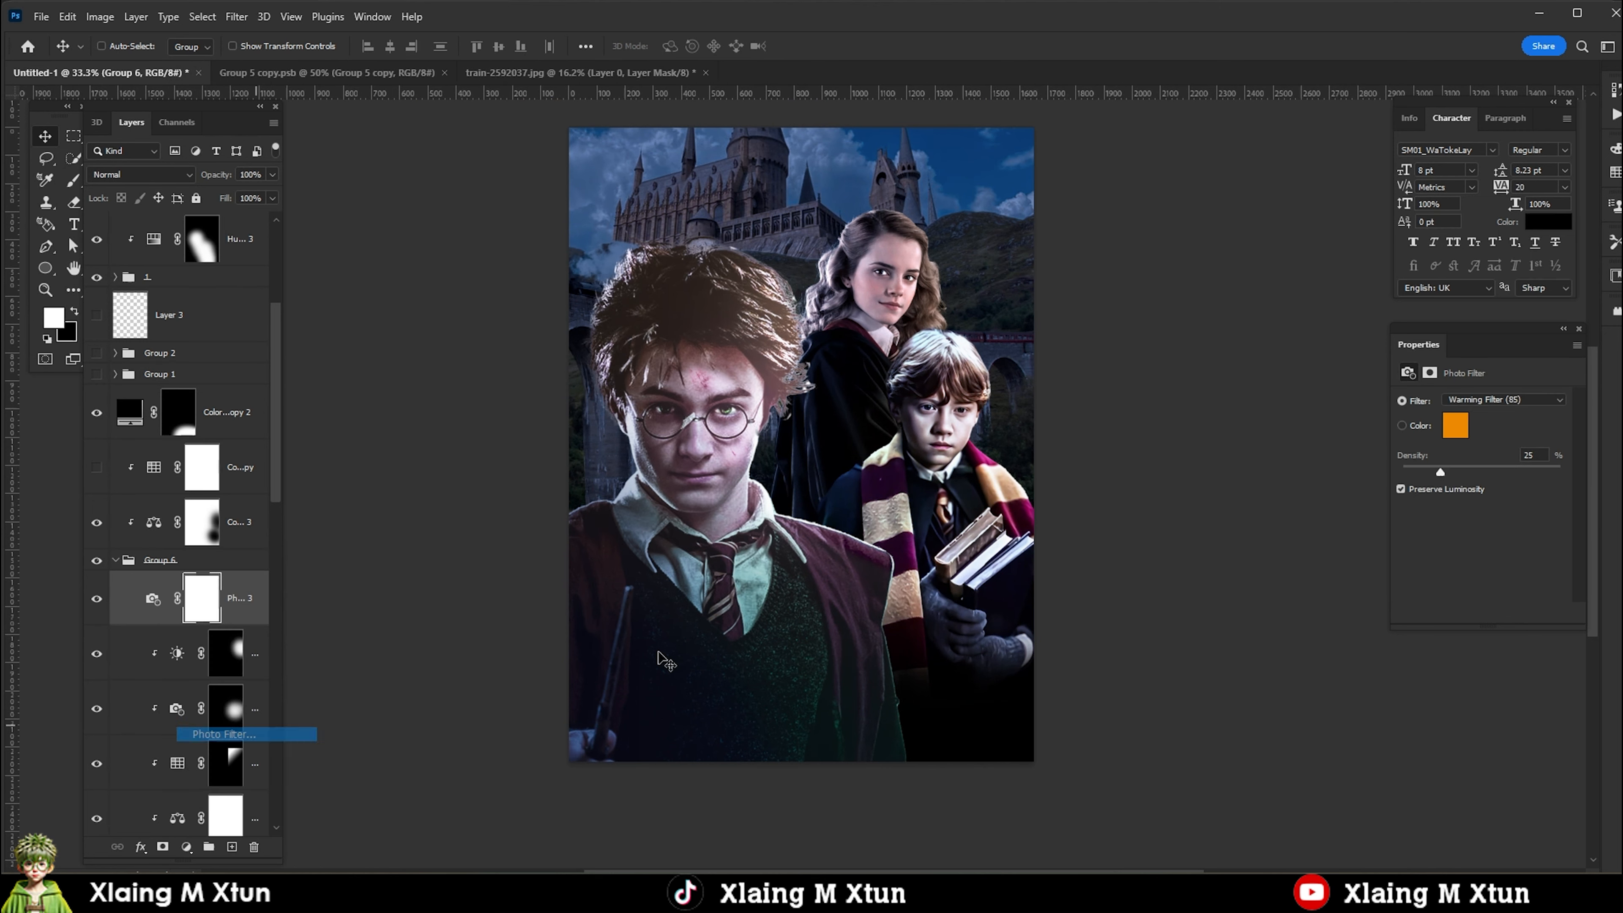
Add a Photo Filter clipped to Harry's group 1, using Warming Filter (85) at 25% density.
{"action": "left_click", "coordinate": [148, 277]}
{"action": "left_click", "coordinate": [186, 847]}
{"action": "left_click", "coordinate": [223, 725]}
{"action": "scroll", "coordinate": [707, 386], "scroll_direction": "down", "scroll_amount": 2}
{"action": "scroll", "coordinate": [730, 388], "scroll_direction": "up", "scroll_amount": 2}
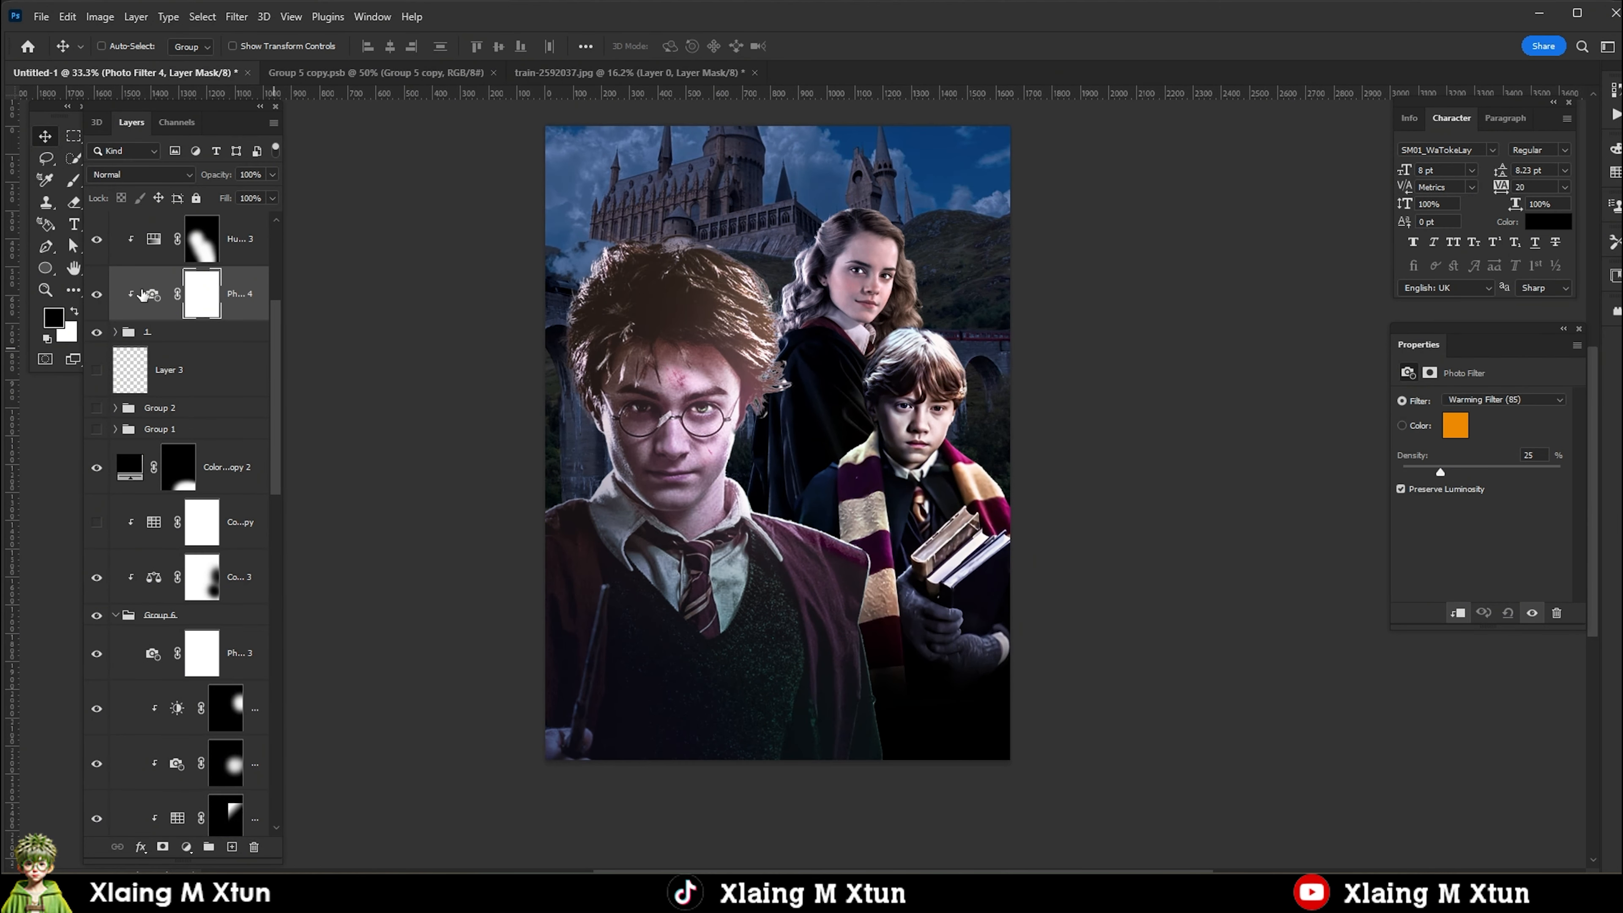
Add a Color Balance adjustment clipped to Harry's group 1 with midtones Cyan-Red -6 and Yellow-Blue -3, and shift its shadows slightly towards cyan.
{"action": "left_click", "coordinate": [154, 333]}
{"action": "left_click", "coordinate": [186, 847]}
{"action": "left_click", "coordinate": [257, 697]}
{"action": "mouse_move", "coordinate": [1459, 437]}
{"action": "left_mouse_down"}
{"action": "mouse_move", "coordinate": [1434, 440]}
{"action": "mouse_move", "coordinate": [1456, 440]}
{"action": "left_mouse_up"}
{"action": "left_click_drag", "start_coordinate": [1459, 495], "coordinate": [1457, 497]}
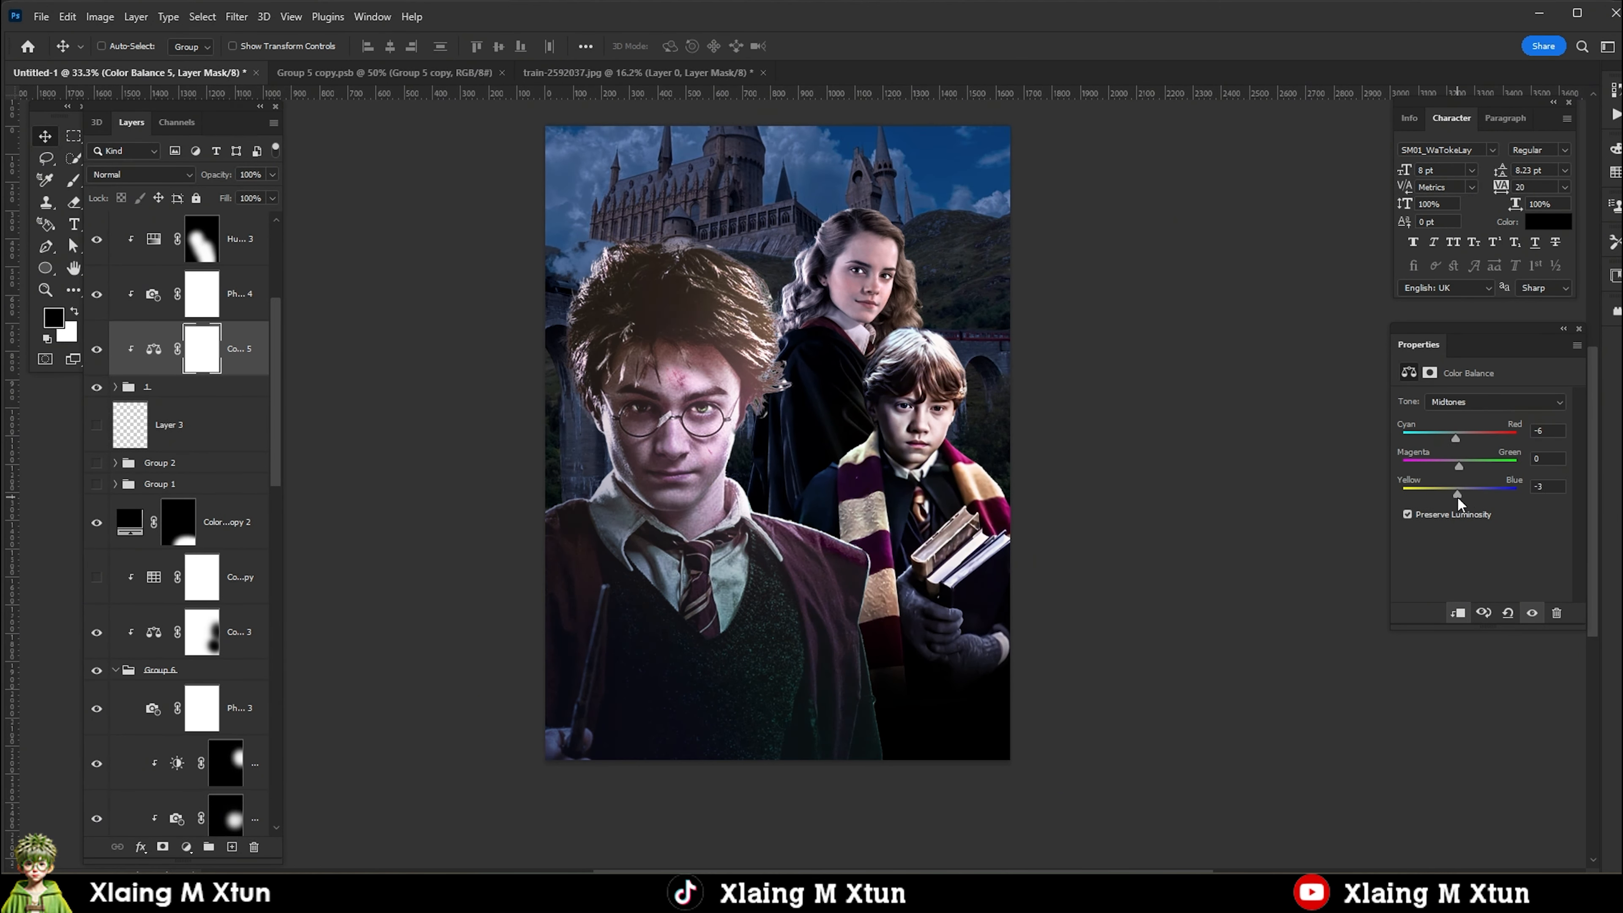
{"action": "left_click", "coordinate": [1451, 418]}
{"action": "left_click_drag", "start_coordinate": [1459, 439], "coordinate": [1453, 439]}
{"action": "scroll", "coordinate": [527, 552], "scroll_direction": "down", "scroll_amount": 2}
{"action": "scroll", "coordinate": [647, 446], "scroll_direction": "up", "scroll_amount": 2}
Brush black on the mask of Harry's Hue/Saturation 3 adjustment over his green sweater and tie.
{"action": "left_click", "coordinate": [202, 240]}
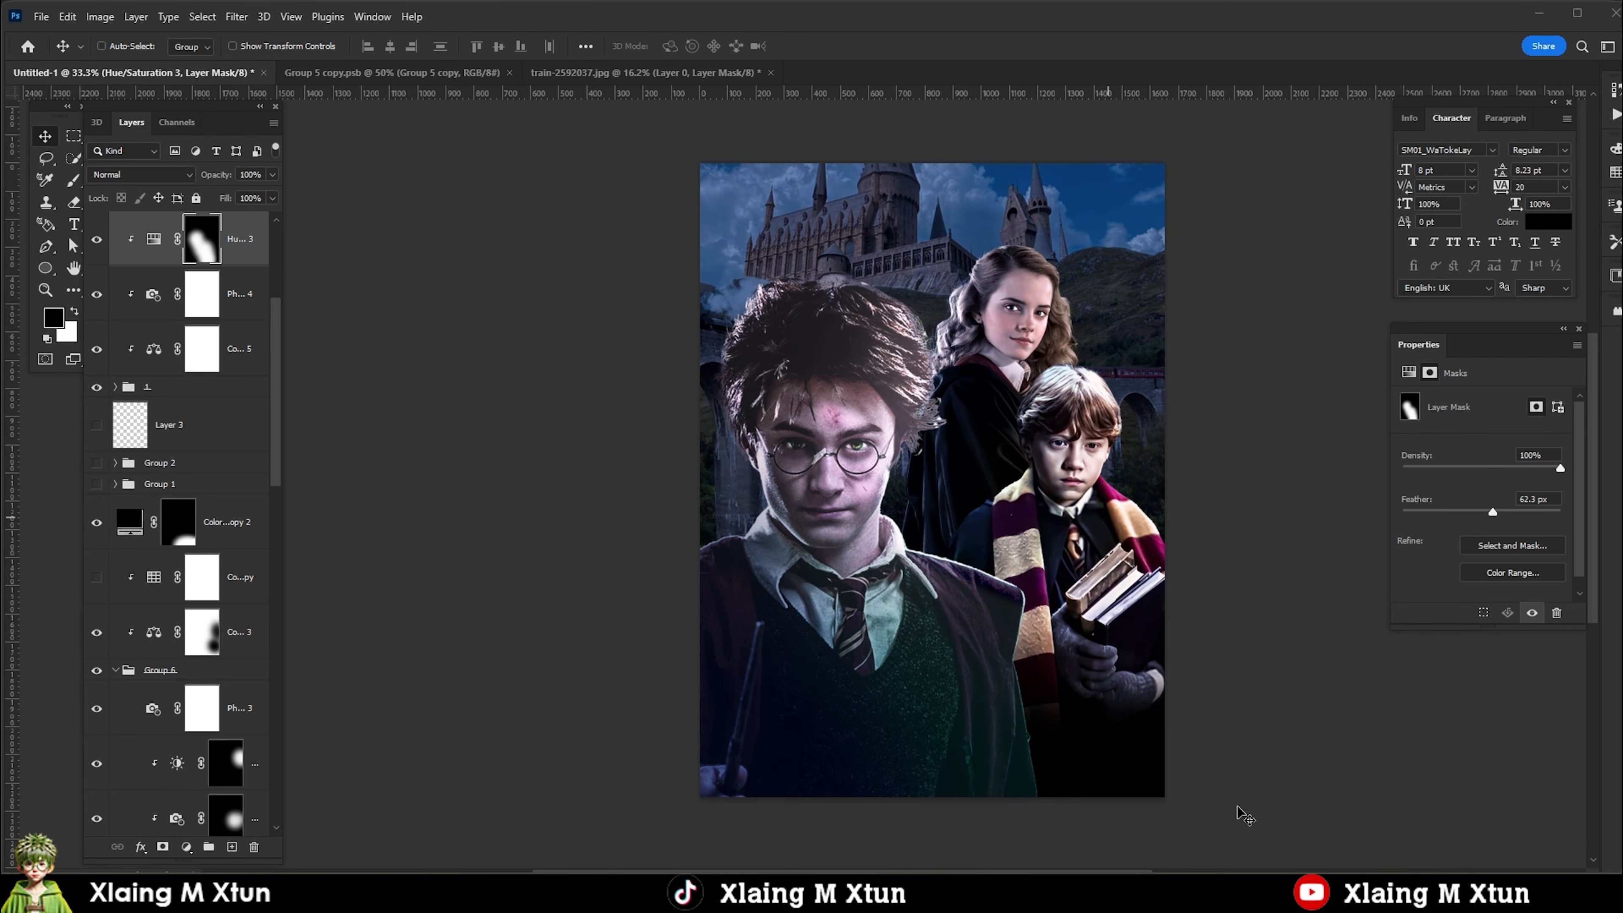
{"action": "key", "text": "b"}
{"action": "mouse_move", "coordinate": [933, 638]}
{"action": "left_mouse_down"}
{"action": "mouse_move", "coordinate": [878, 613]}
{"action": "mouse_move", "coordinate": [869, 645]}
{"action": "left_mouse_up"}
{"action": "scroll", "coordinate": [894, 613], "scroll_direction": "down", "scroll_amount": 4}
{"action": "key", "text": "v"}
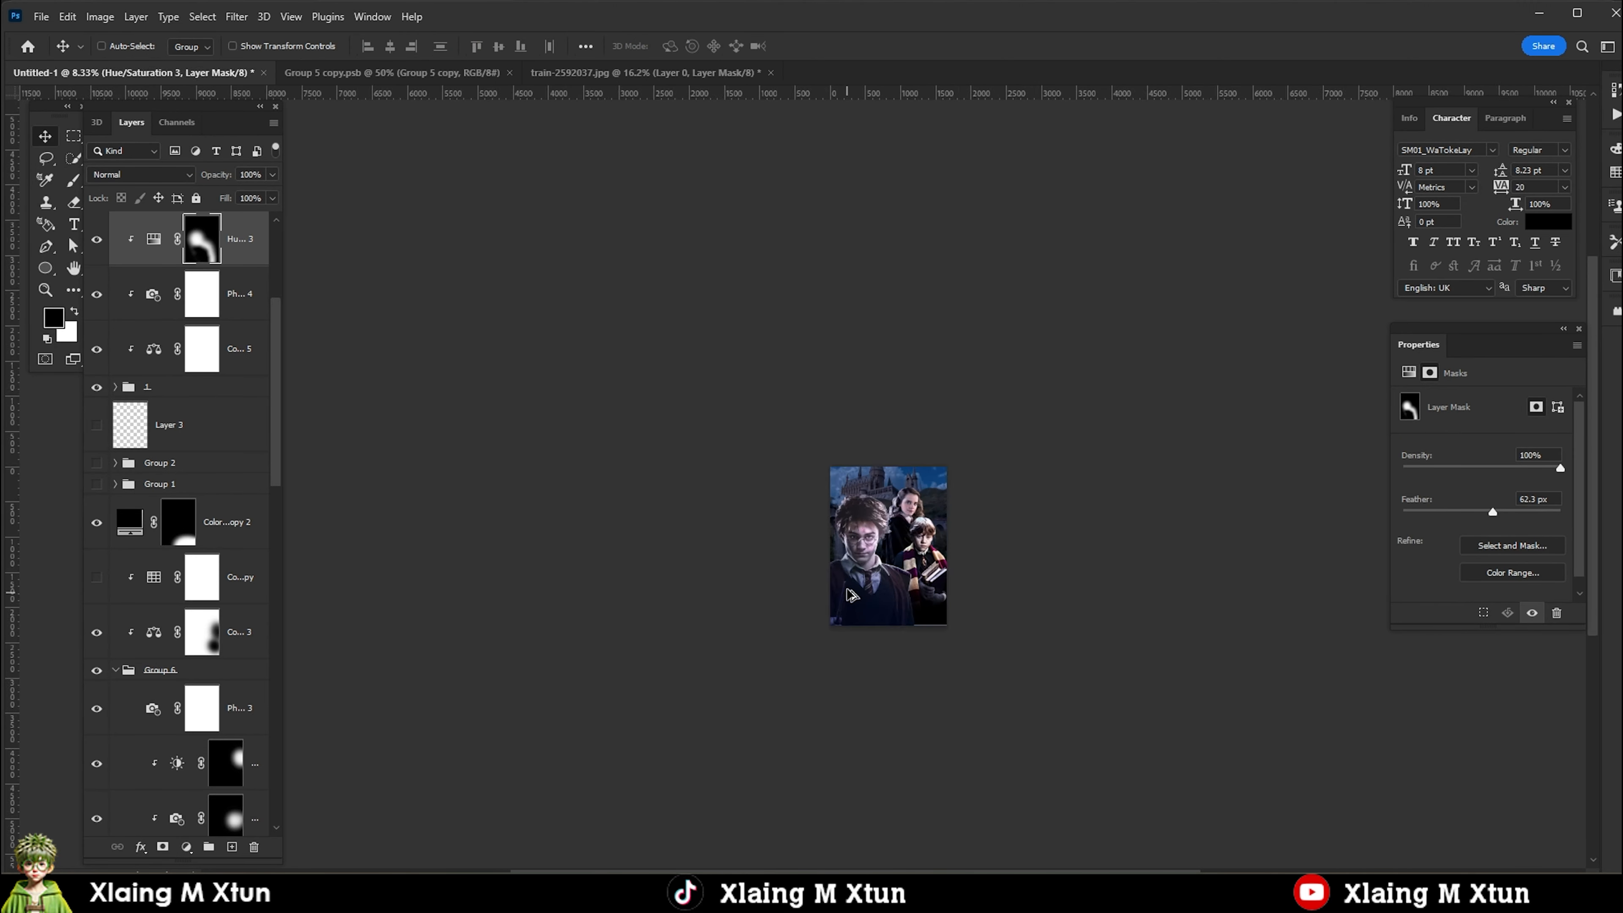
Add a Levels adjustment above the Hogwarts castle layer, brightening its midtones and raising its black point.
{"action": "scroll", "coordinate": [848, 554], "scroll_direction": "up", "scroll_amount": 3}
{"action": "scroll", "coordinate": [747, 402], "scroll_direction": "down", "scroll_amount": 1}
{"action": "scroll", "coordinate": [192, 512], "scroll_direction": "down", "scroll_amount": 10}
{"action": "left_click", "coordinate": [186, 847]}
{"action": "left_click", "coordinate": [211, 703]}
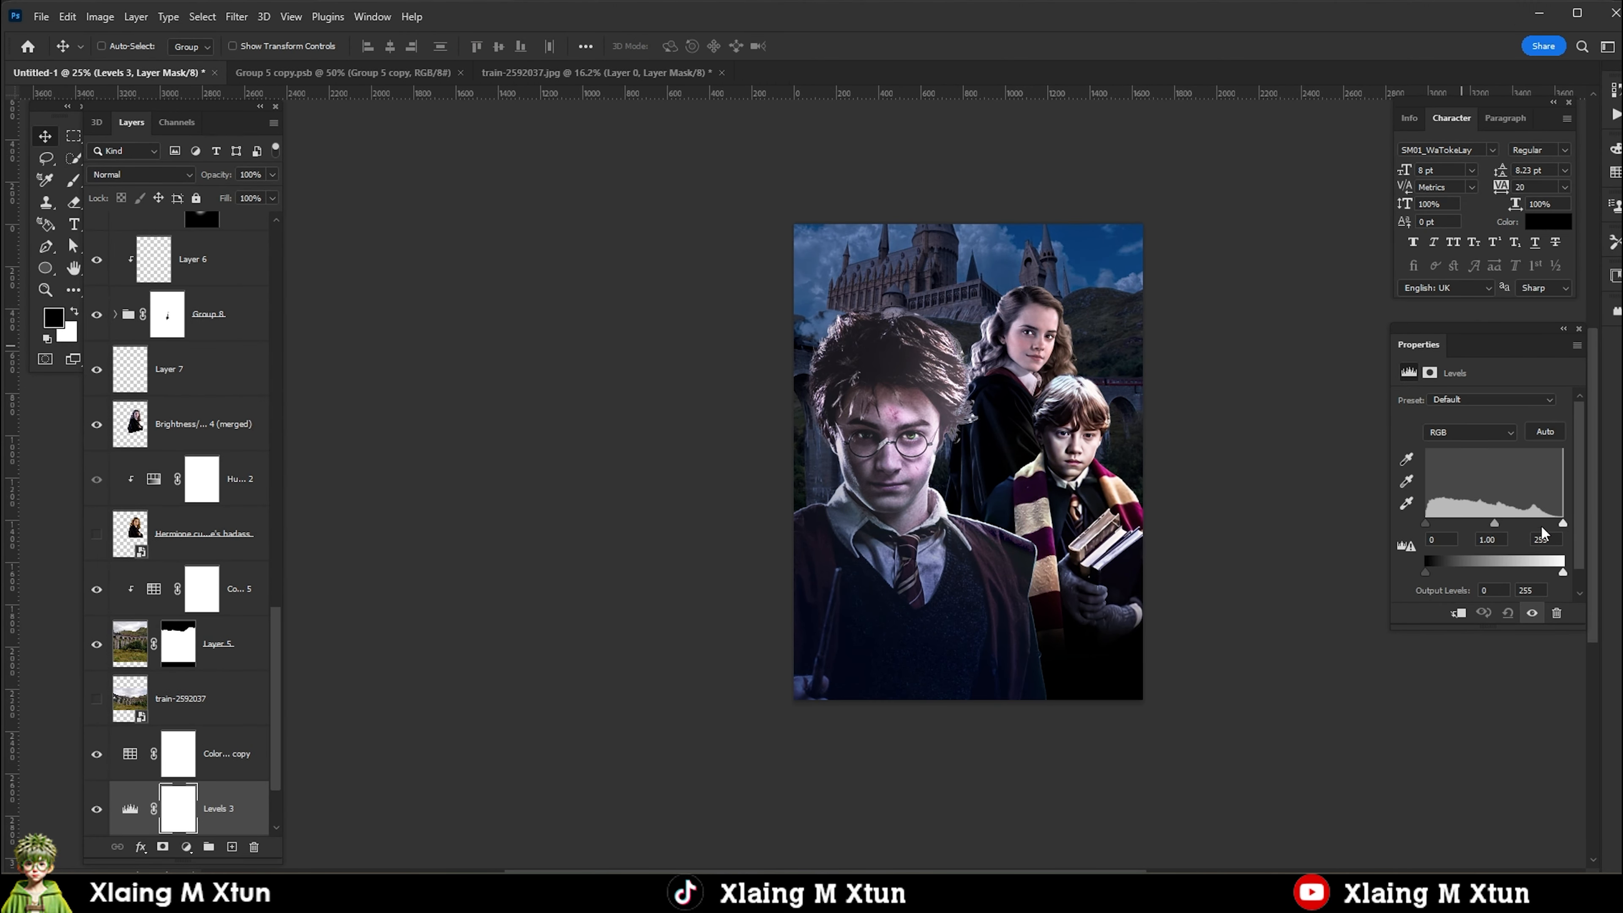
{"action": "left_click_drag", "start_coordinate": [1481, 524], "coordinate": [1470, 528]}
{"action": "left_click_drag", "start_coordinate": [1425, 524], "coordinate": [1438, 529]}
Add a Brightness/Contrast adjustment clipped to the viaduct photo on Layer 5 with Brightness 70 and Contrast -12.
{"action": "right_click", "coordinate": [1108, 366]}
{"action": "left_click", "coordinate": [1144, 422]}
{"action": "right_click", "coordinate": [1098, 346]}
{"action": "left_click", "coordinate": [1131, 435]}
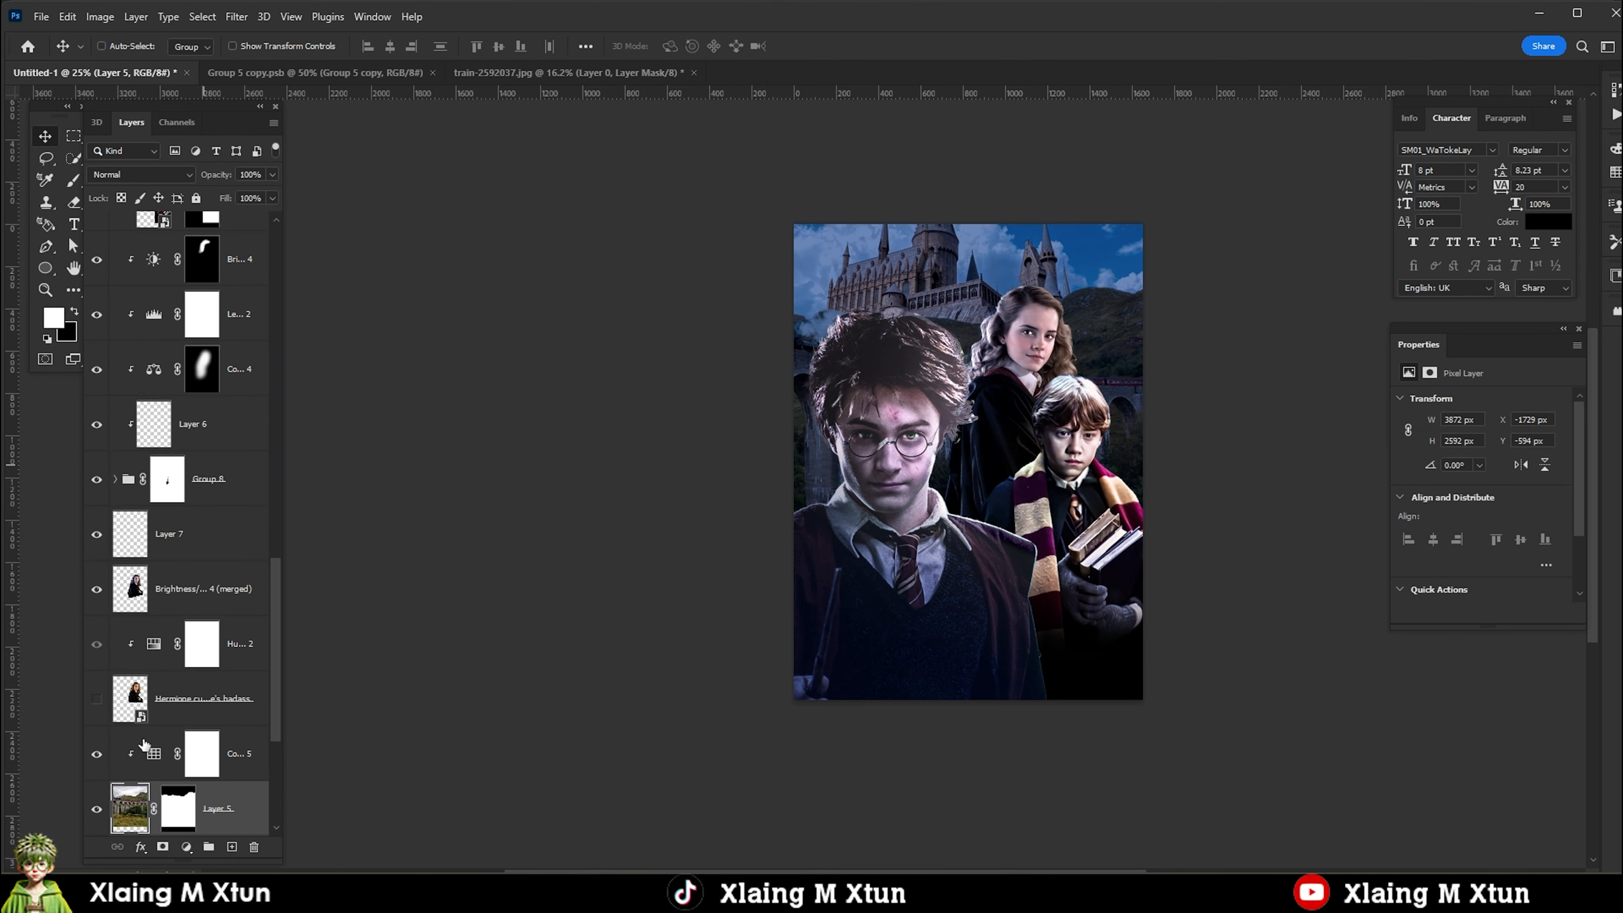
{"action": "left_click", "coordinate": [186, 846]}
{"action": "left_click", "coordinate": [237, 606]}
{"action": "left_click_drag", "start_coordinate": [1482, 447], "coordinate": [1463, 483]}
{"action": "scroll", "coordinate": [1043, 472], "scroll_direction": "down", "scroll_amount": 2}
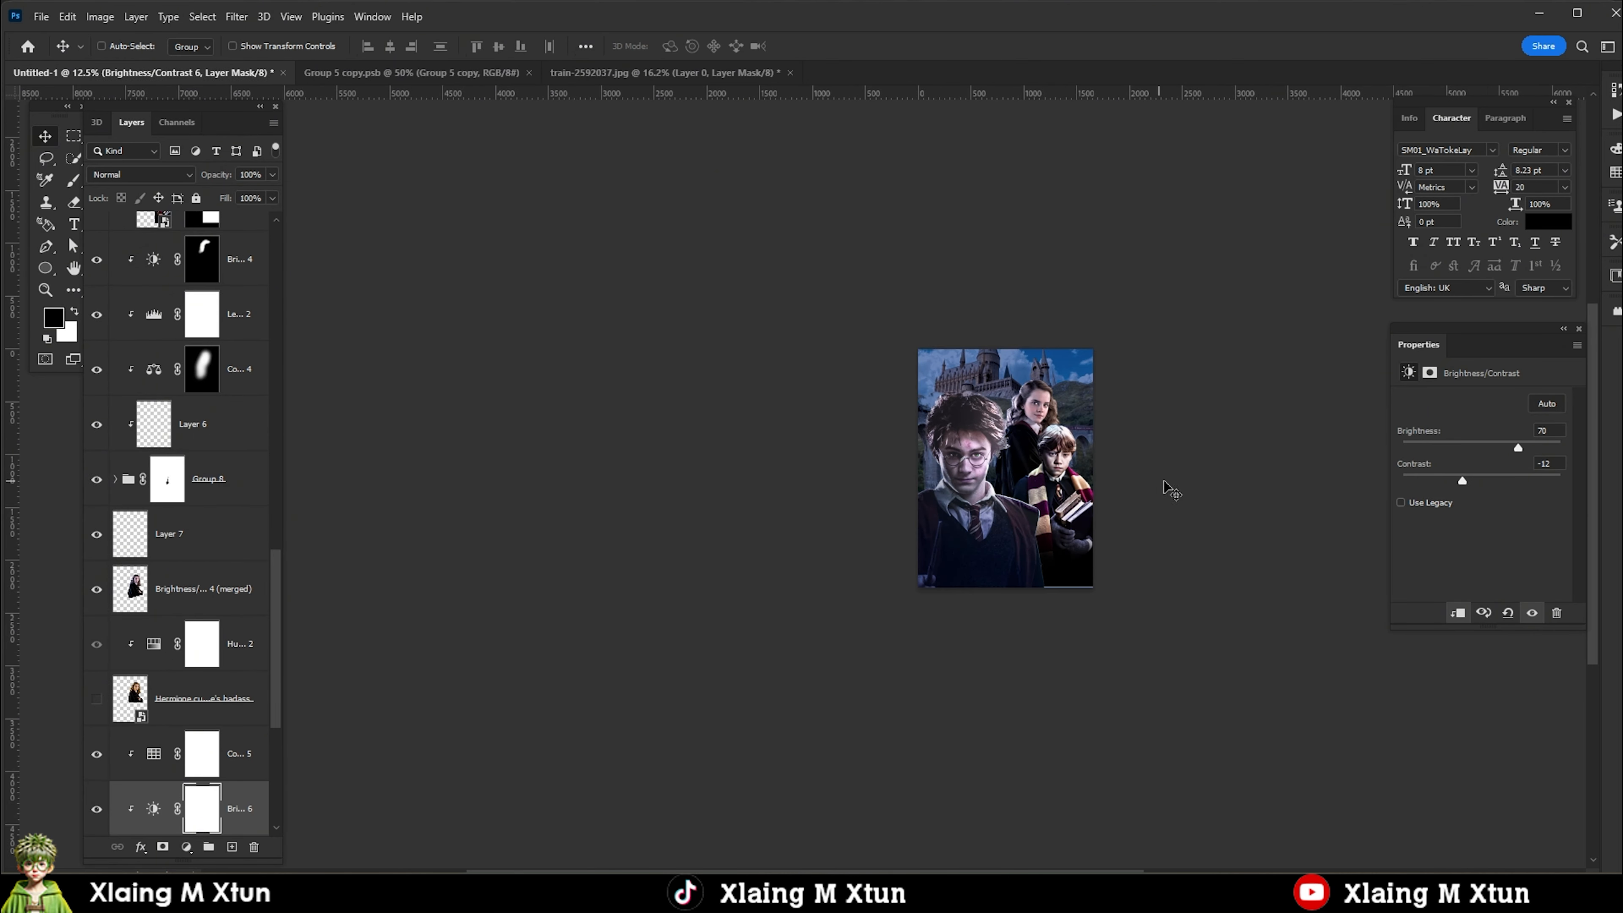
Scale the Hogwarts castle layer down to about 240%, flip it horizontally and place it in the poster's upper-right area behind Hermione.
{"action": "scroll", "coordinate": [929, 402], "scroll_direction": "up", "scroll_amount": 2}
{"action": "right_click", "coordinate": [1067, 336]}
{"action": "left_click", "coordinate": [1119, 416]}
{"action": "left_click_drag", "start_coordinate": [1056, 358], "coordinate": [1034, 281]}
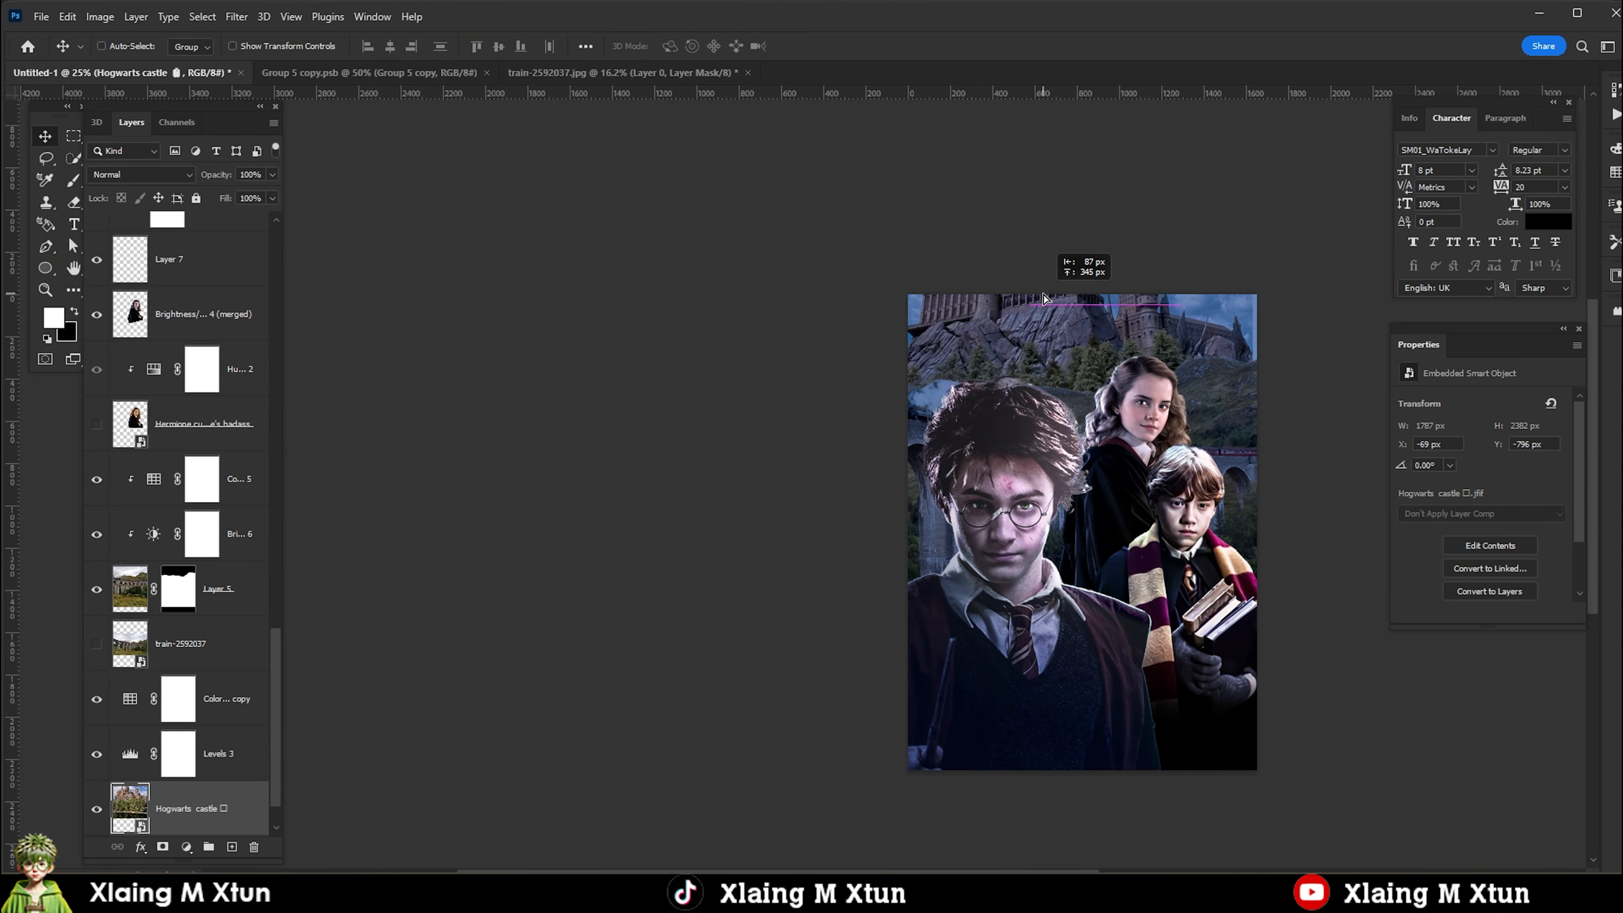
{"action": "key", "text": "ctrl+t"}
{"action": "left_click_drag", "start_coordinate": [1240, 675], "coordinate": [1017, 377]}
{"action": "left_click_drag", "start_coordinate": [939, 287], "coordinate": [1168, 304]}
{"action": "right_click", "coordinate": [1204, 388]}
{"action": "left_click", "coordinate": [1275, 697]}
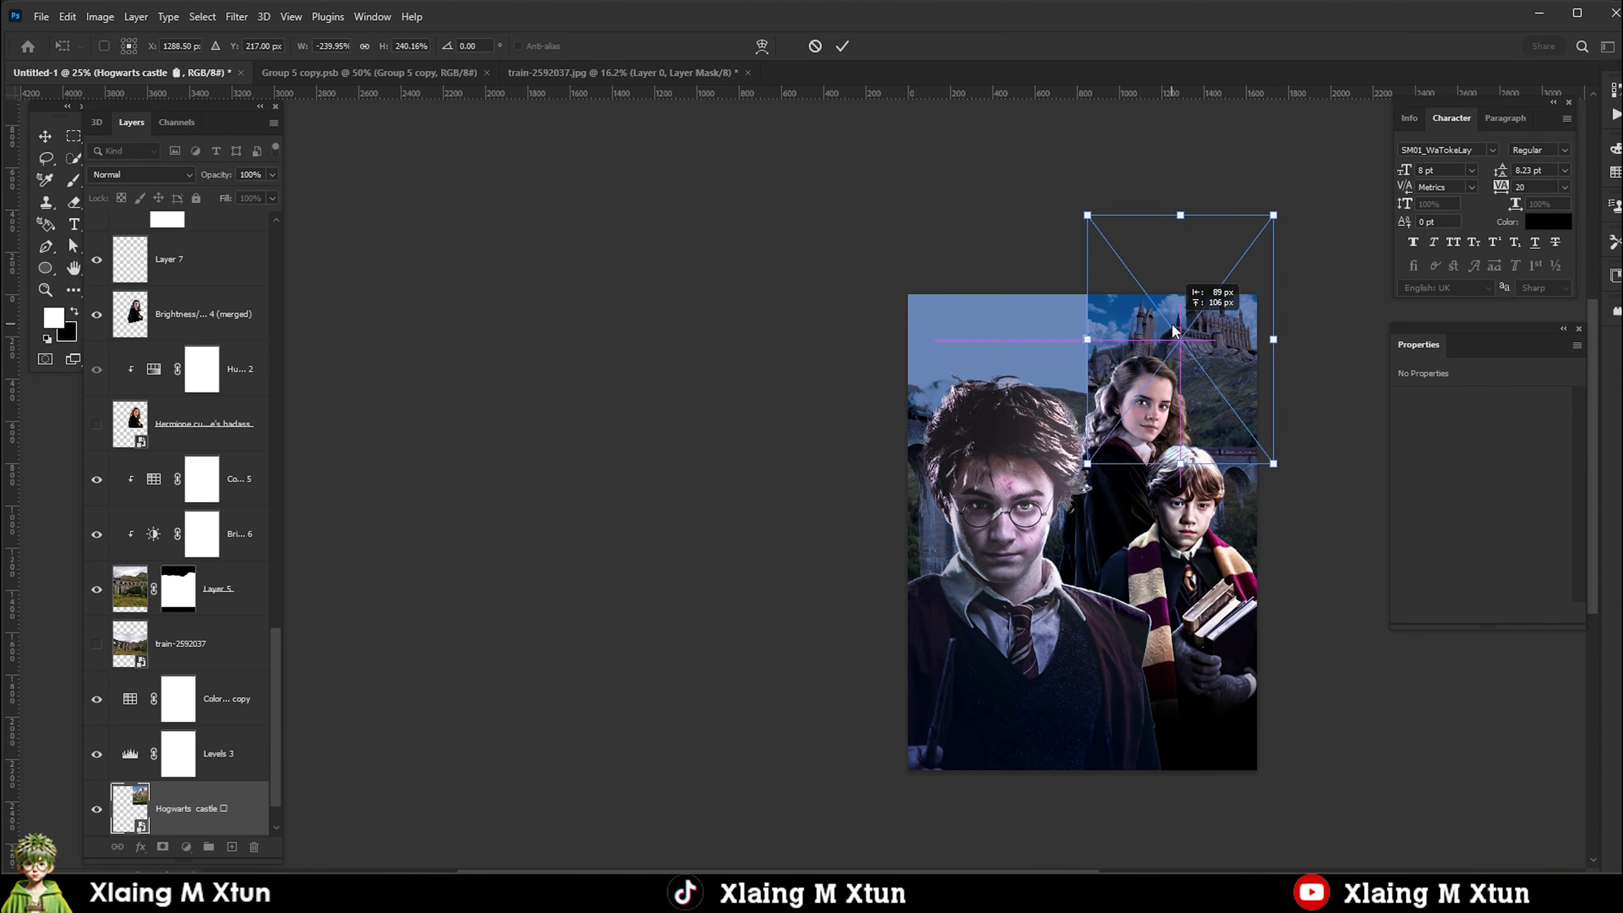
{"action": "key", "text": "Return"}
Copy the selected sky from the Layer 8 (merged) smart object into the poster and place it beneath the merged castle layer.
{"action": "scroll", "coordinate": [1186, 349], "scroll_direction": "up", "scroll_amount": 2}
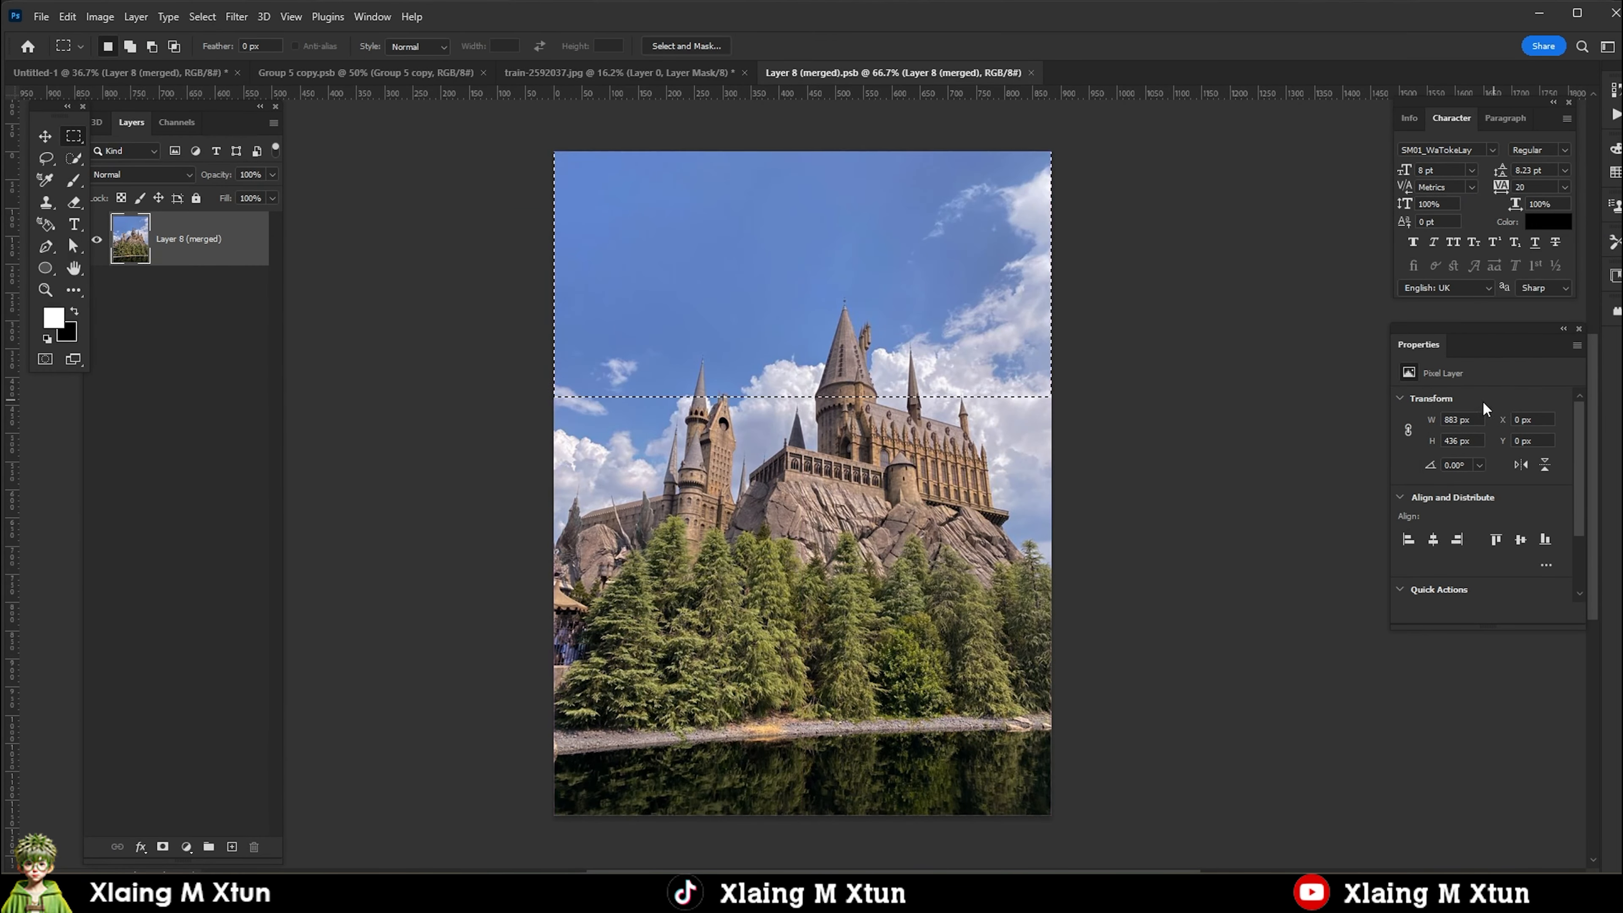
{"action": "key", "text": "ctrl+j"}
{"action": "key", "text": "v"}
{"action": "left_click_drag", "start_coordinate": [1143, 186], "coordinate": [157, 68]}
{"action": "left_click_drag", "start_coordinate": [192, 646], "coordinate": [159, 728]}
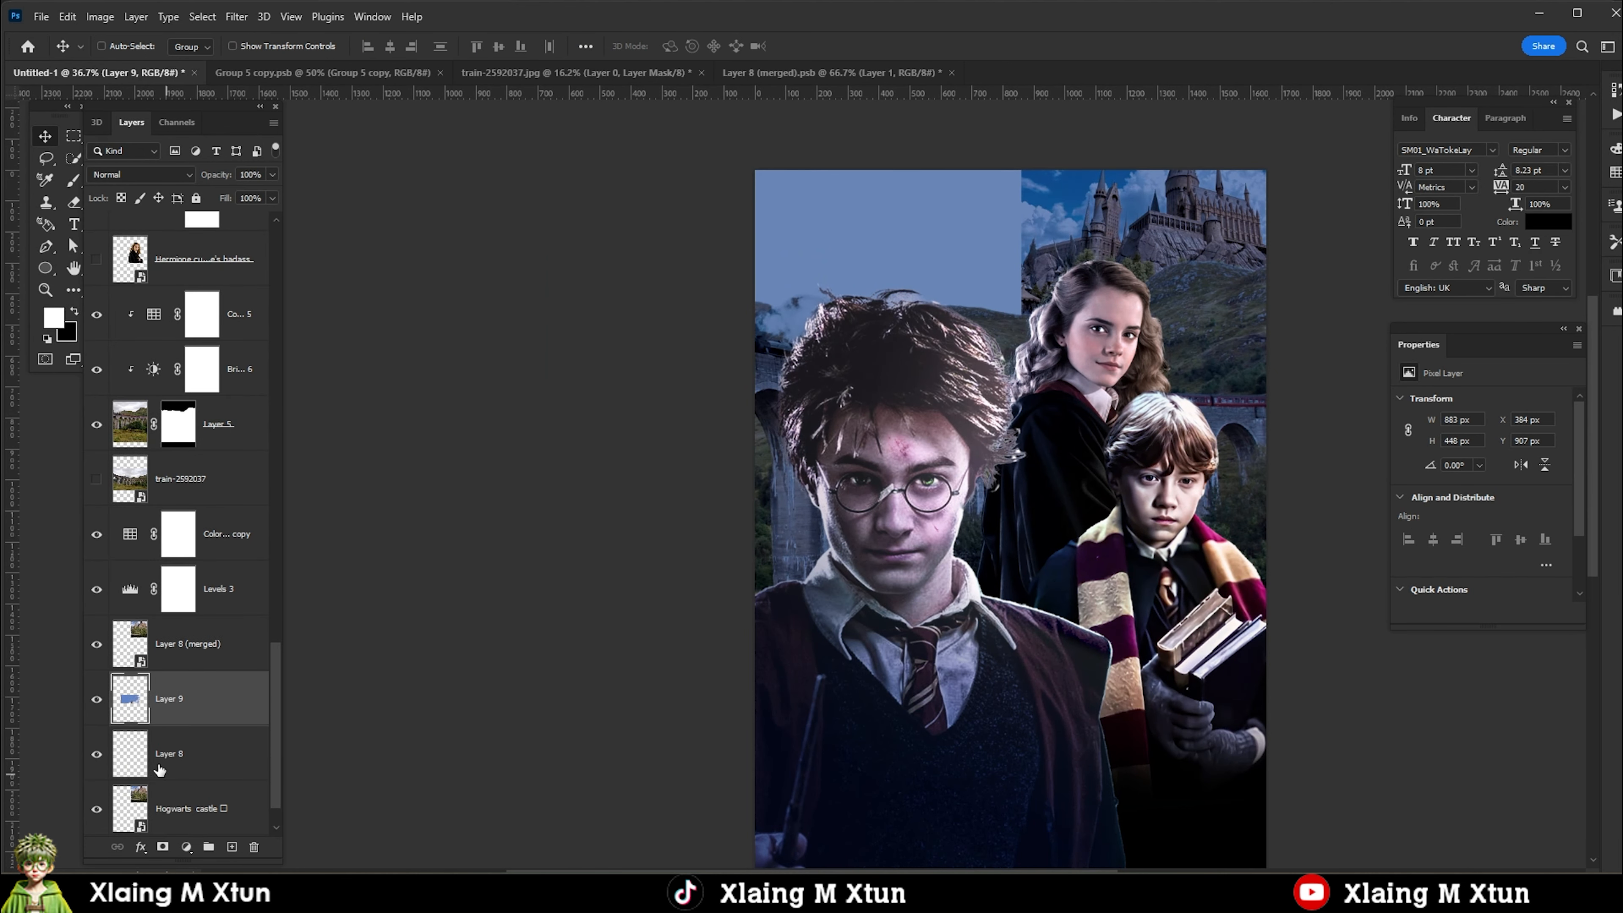
Hide the original Hogwarts castle layer and transform the copied sky on Layer 9 to fill the poster's upper-left area.
{"action": "scroll", "coordinate": [158, 764], "scroll_direction": "down", "scroll_amount": 1}
{"action": "left_click", "coordinate": [96, 754]}
{"action": "key", "text": "ctrl+t"}
{"action": "left_click_drag", "start_coordinate": [1016, 518], "coordinate": [876, 211]}
{"action": "left_click_drag", "start_coordinate": [1006, 282], "coordinate": [979, 337]}
{"action": "key", "text": "Return"}
{"action": "key", "text": "ctrl+t"}
{"action": "key", "text": "Return"}
Add a layer mask to the merged castle layer and blend its left edge into the sky with a black-to-white gradient.
{"action": "left_click", "coordinate": [193, 595]}
{"action": "left_click", "coordinate": [164, 847]}
{"action": "key", "text": "g"}
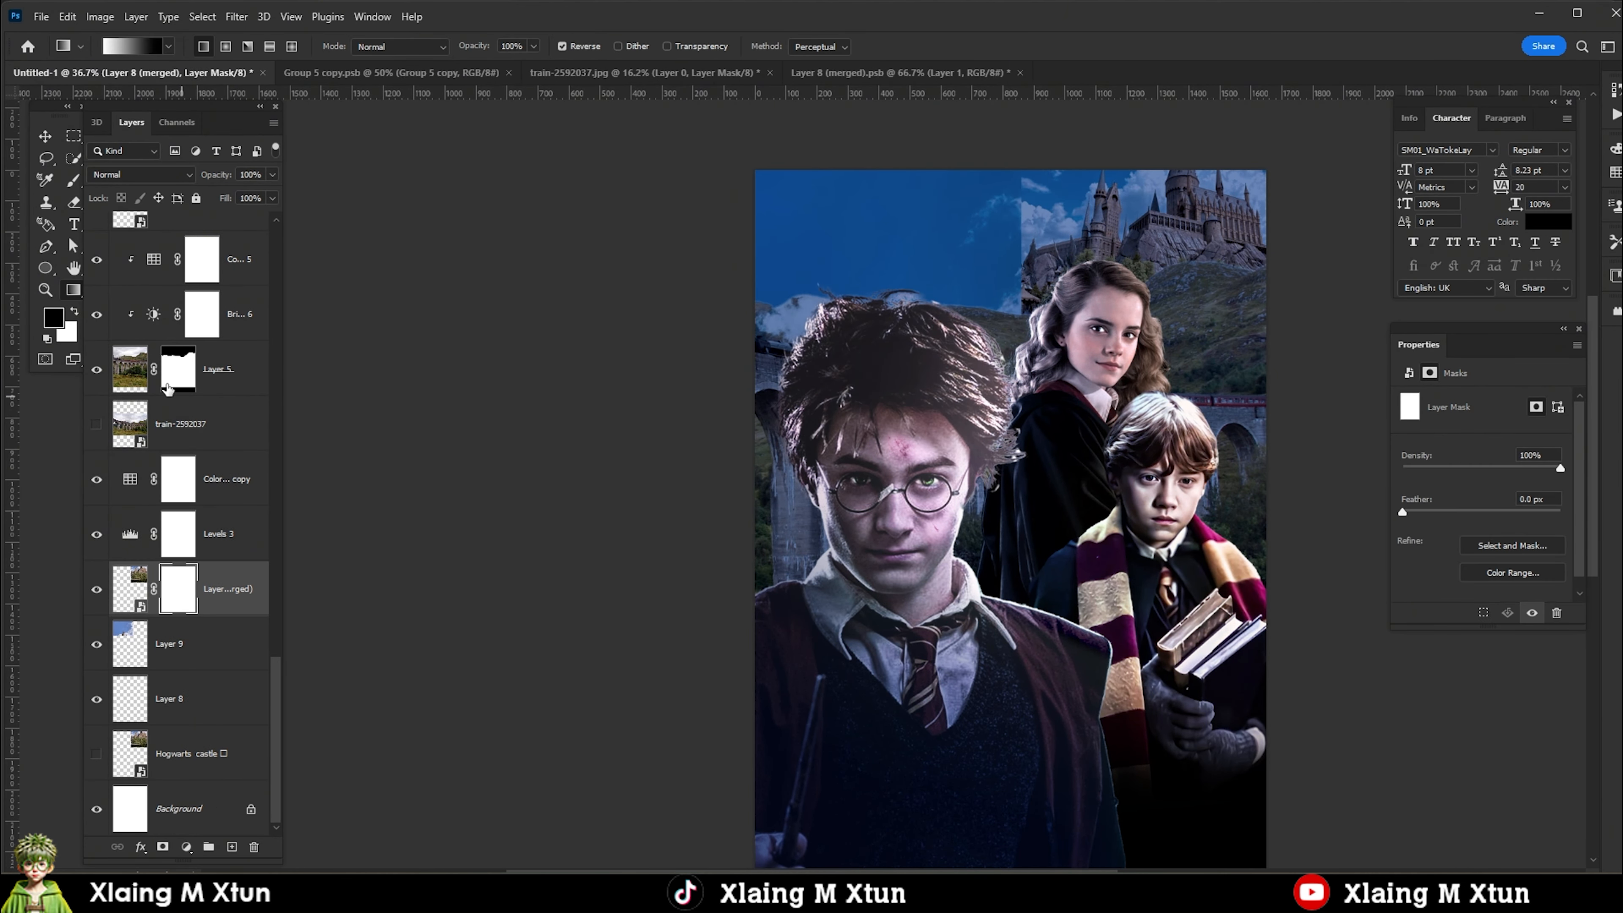
{"action": "left_click_drag", "start_coordinate": [997, 263], "coordinate": [1055, 260]}
{"action": "left_click_drag", "start_coordinate": [1066, 260], "coordinate": [1016, 260]}
{"action": "key", "text": "b"}
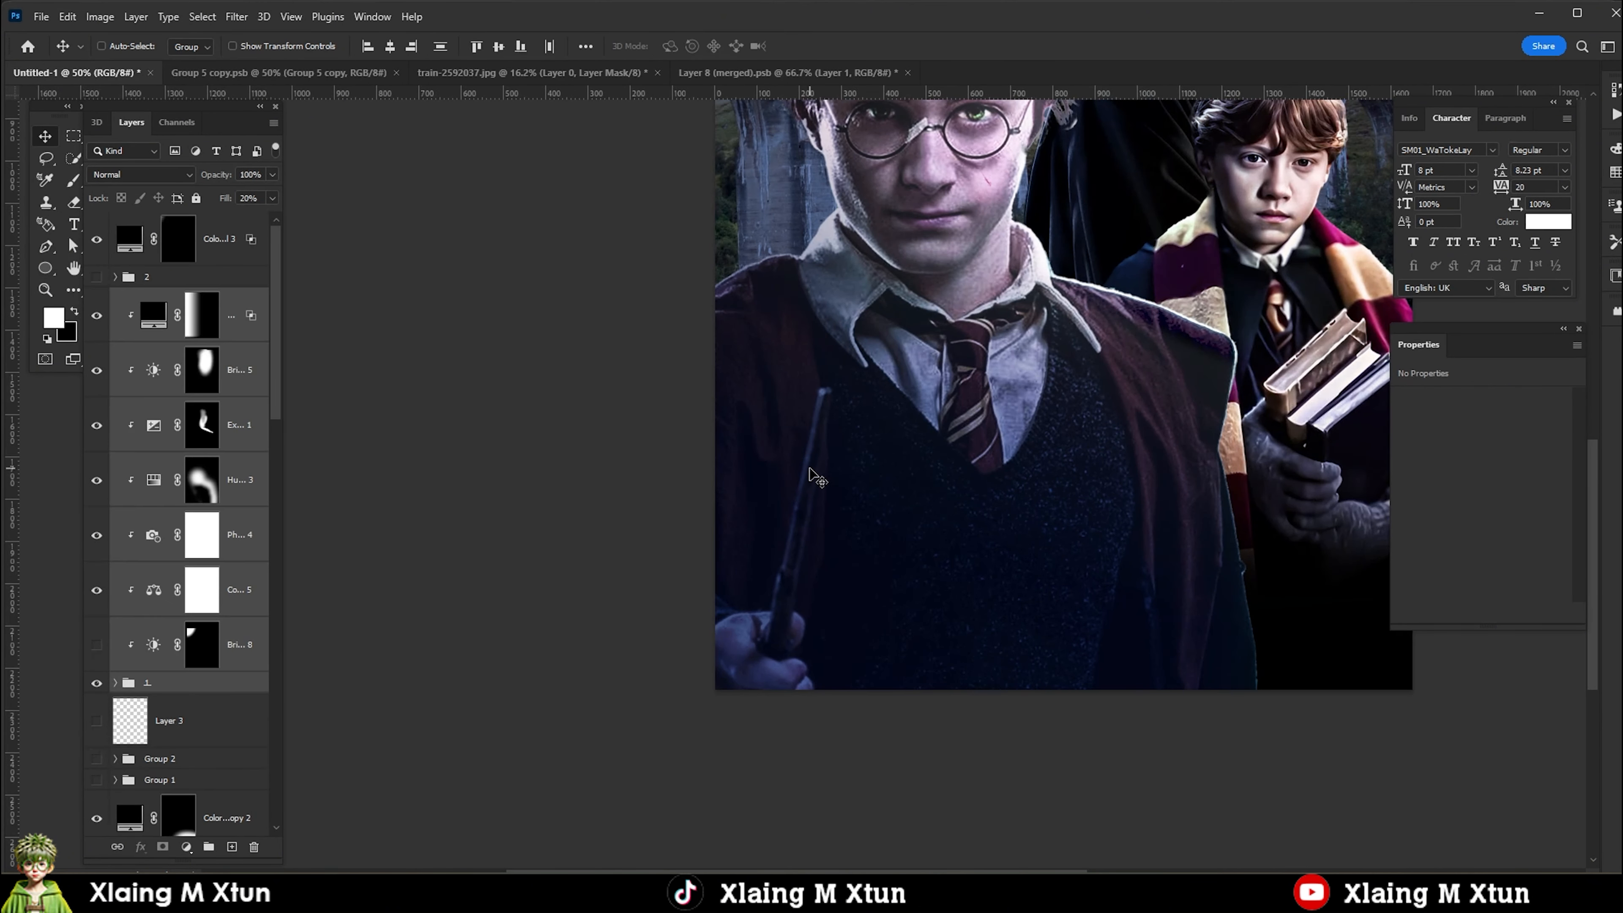
Add a Brightness/Contrast adjustment clipped to the Harry layers with Brightness 115 and Contrast -19, and invert its mask to black.
{"action": "left_click", "coordinate": [246, 335]}
{"action": "left_click", "coordinate": [186, 847]}
{"action": "left_click", "coordinate": [242, 601]}
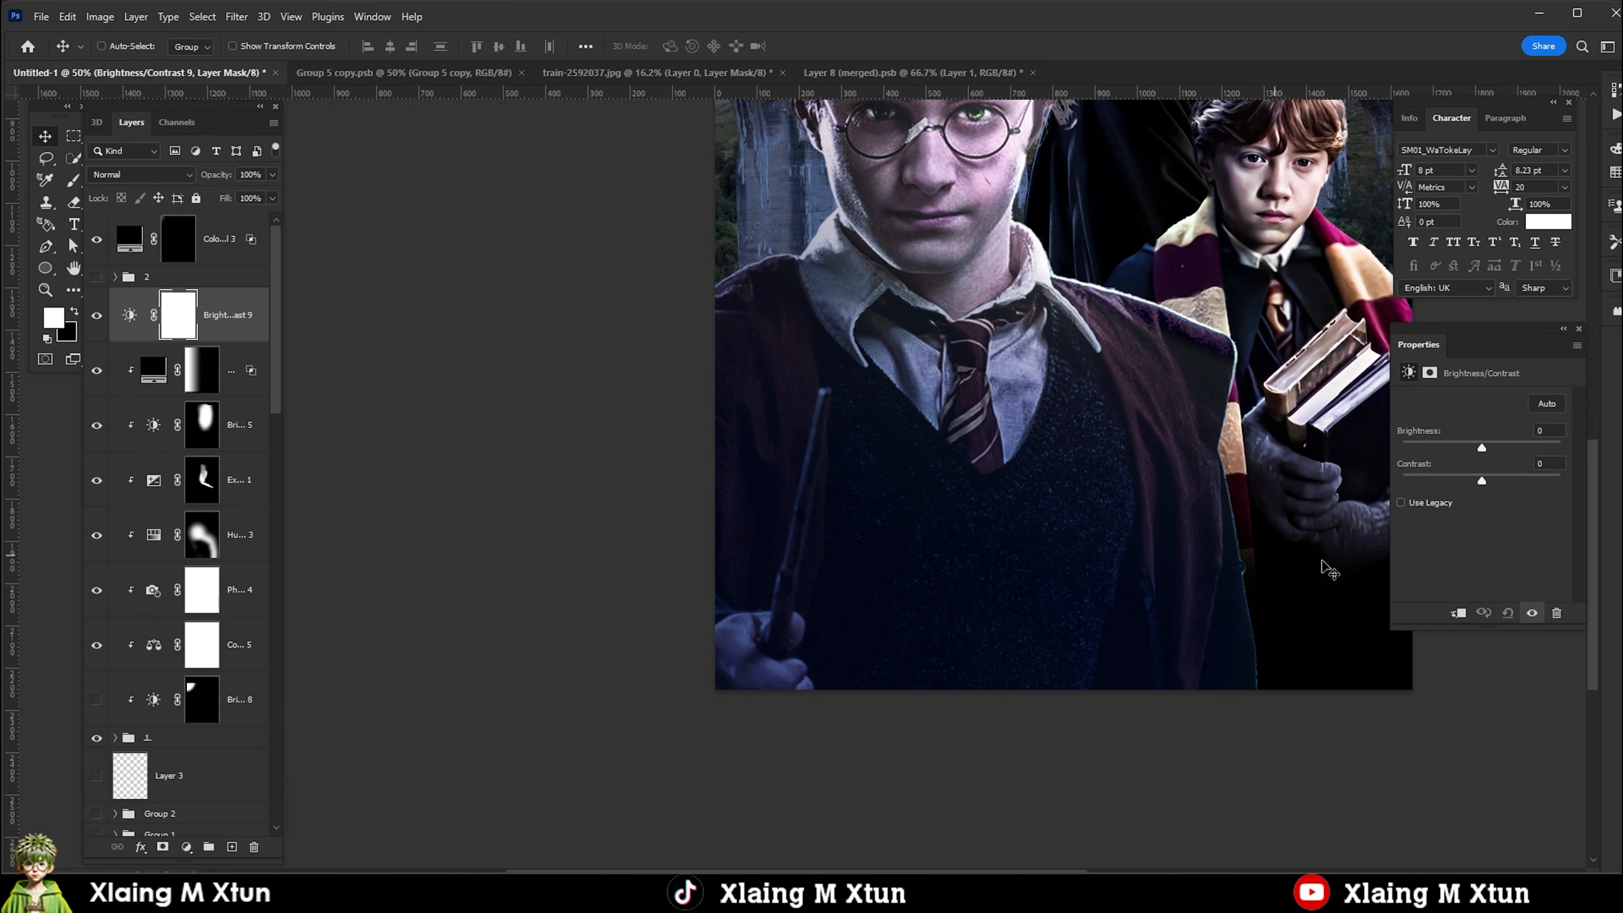
{"action": "left_click_drag", "start_coordinate": [1481, 448], "coordinate": [1542, 447]}
{"action": "left_click", "coordinate": [1478, 481]}
{"action": "left_click", "coordinate": [136, 337], "text": "alt"}
{"action": "key", "text": "ctrl+z"}
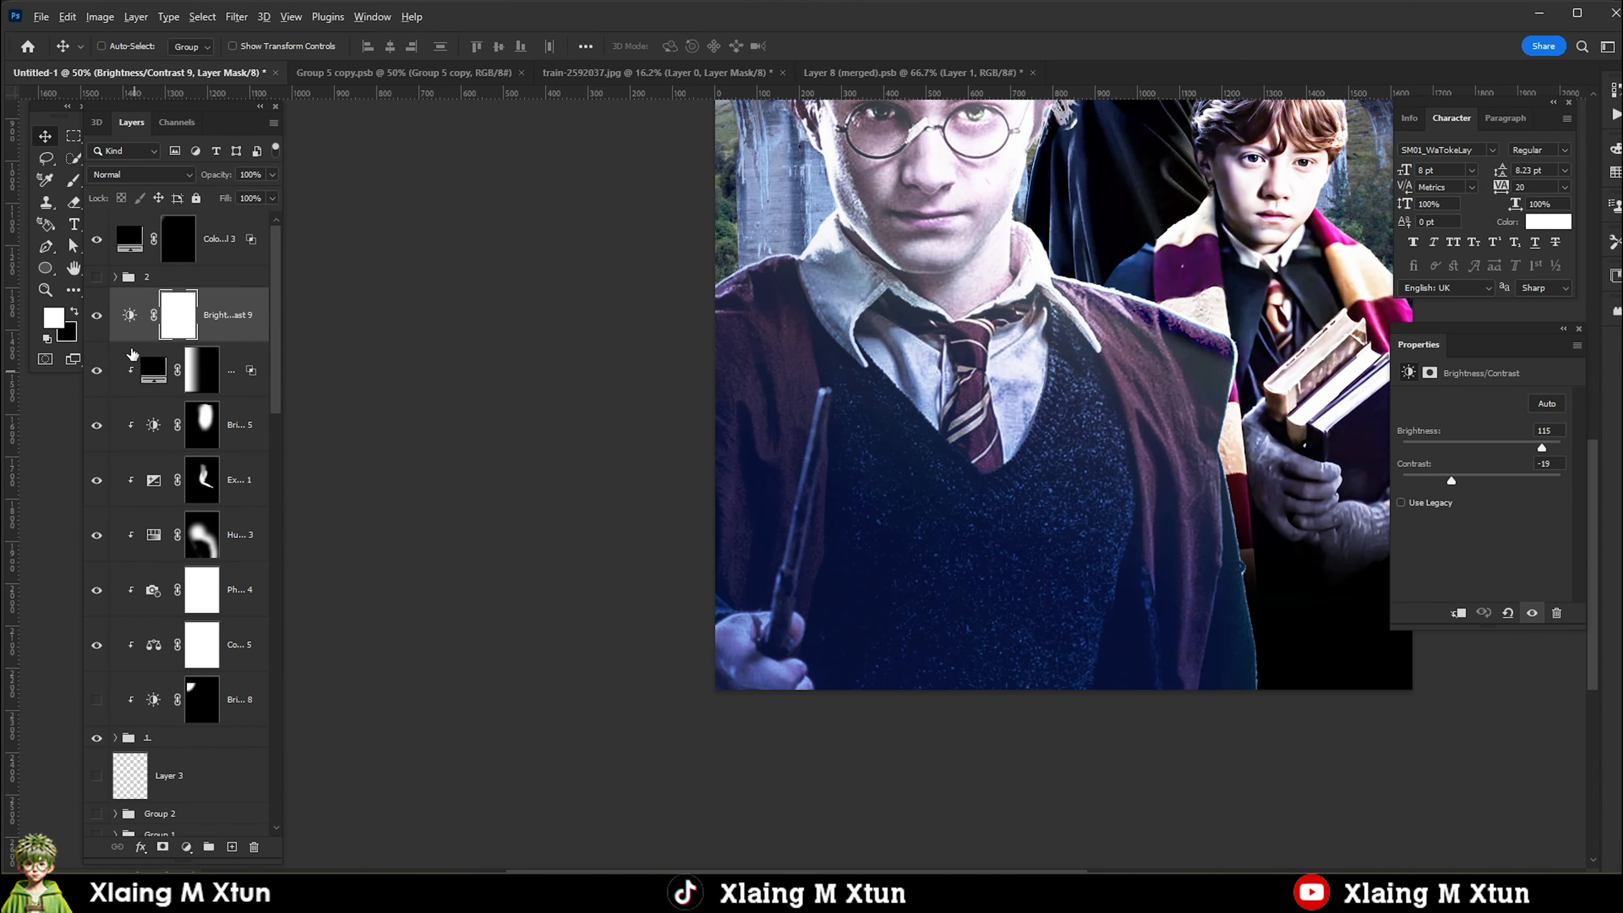
{"action": "left_click", "coordinate": [135, 344], "text": "alt"}
{"action": "key", "text": "ctrl+i"}
{"action": "scroll", "coordinate": [818, 578], "scroll_direction": "up", "scroll_amount": 5}
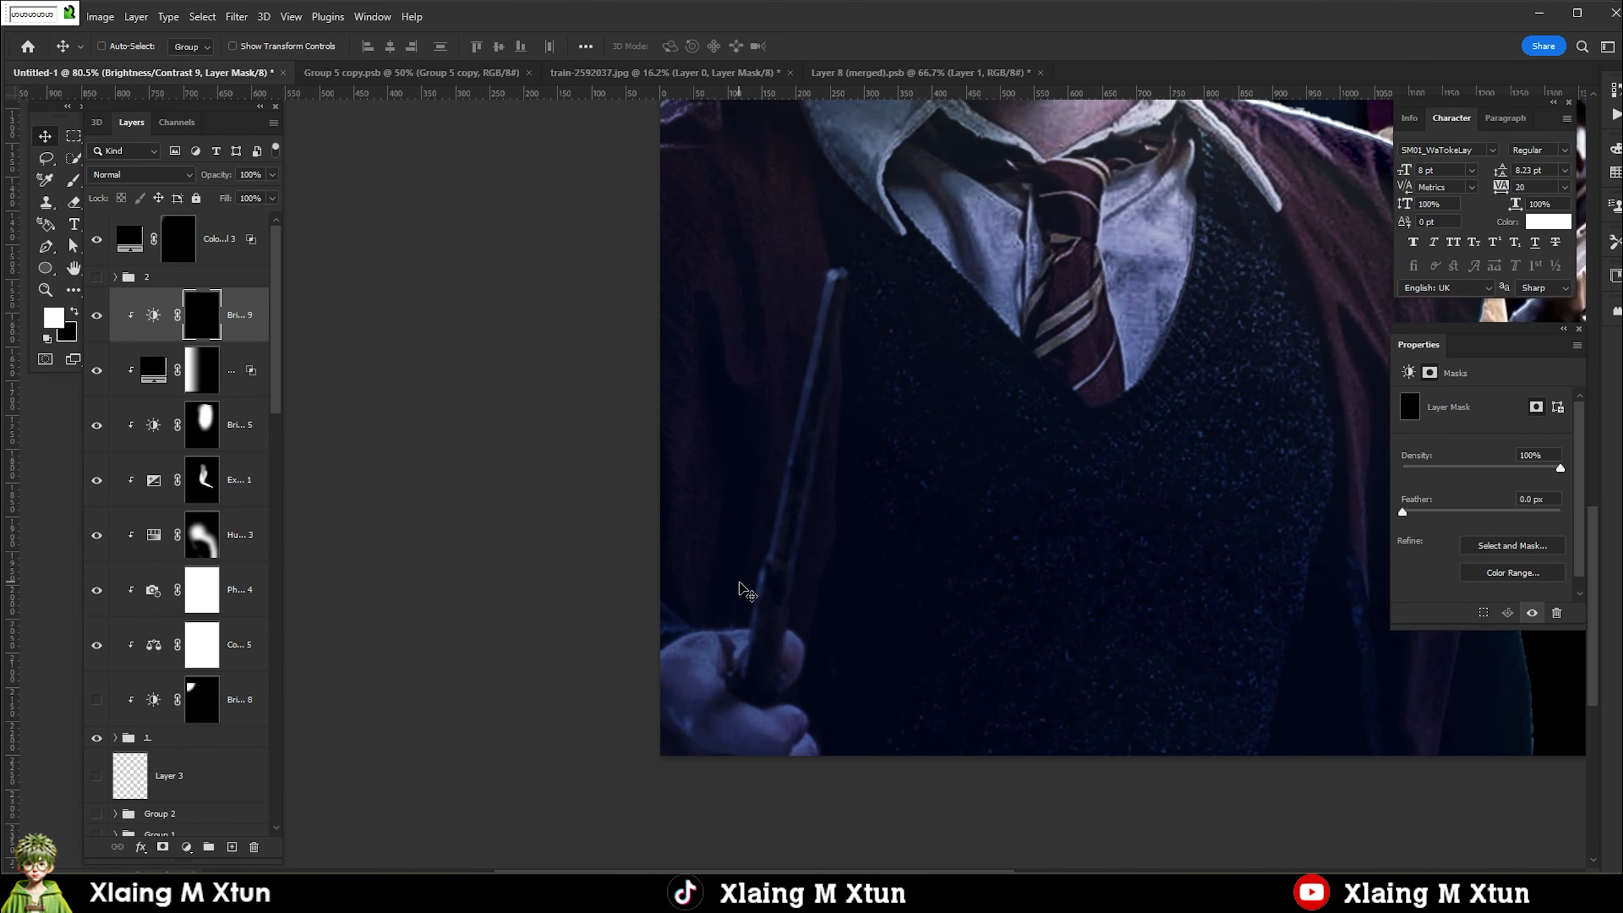
Paint white on the Brightness/Contrast mask along the edges of Harry's wand to brighten them.
{"action": "key", "text": "b"}
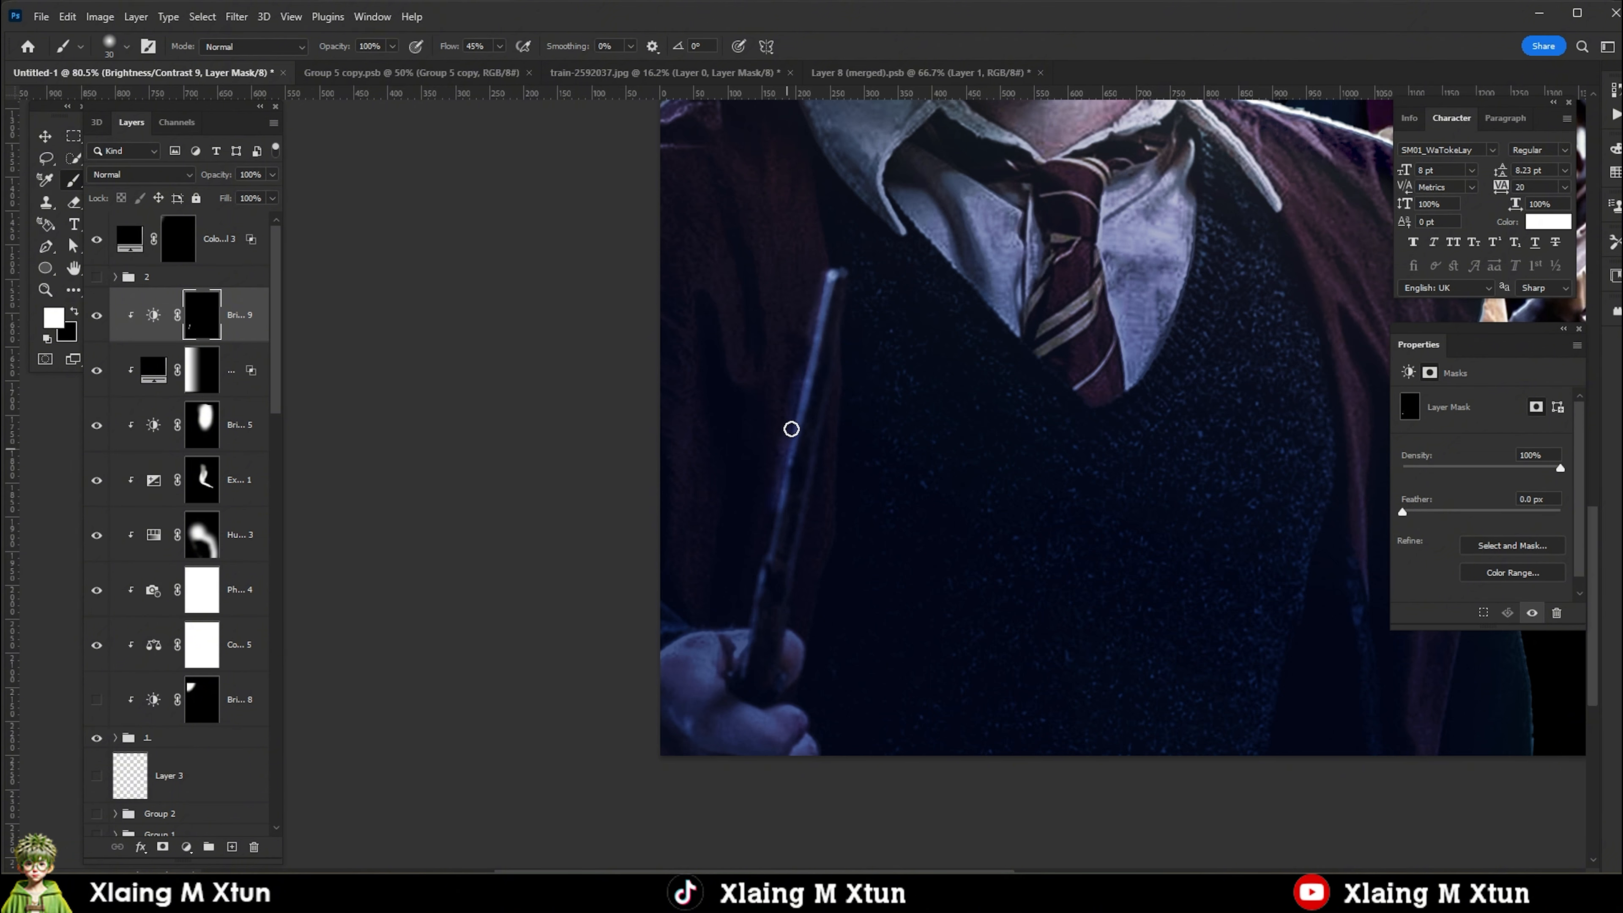
{"action": "scroll", "coordinate": [772, 498], "scroll_direction": "up", "scroll_amount": 2}
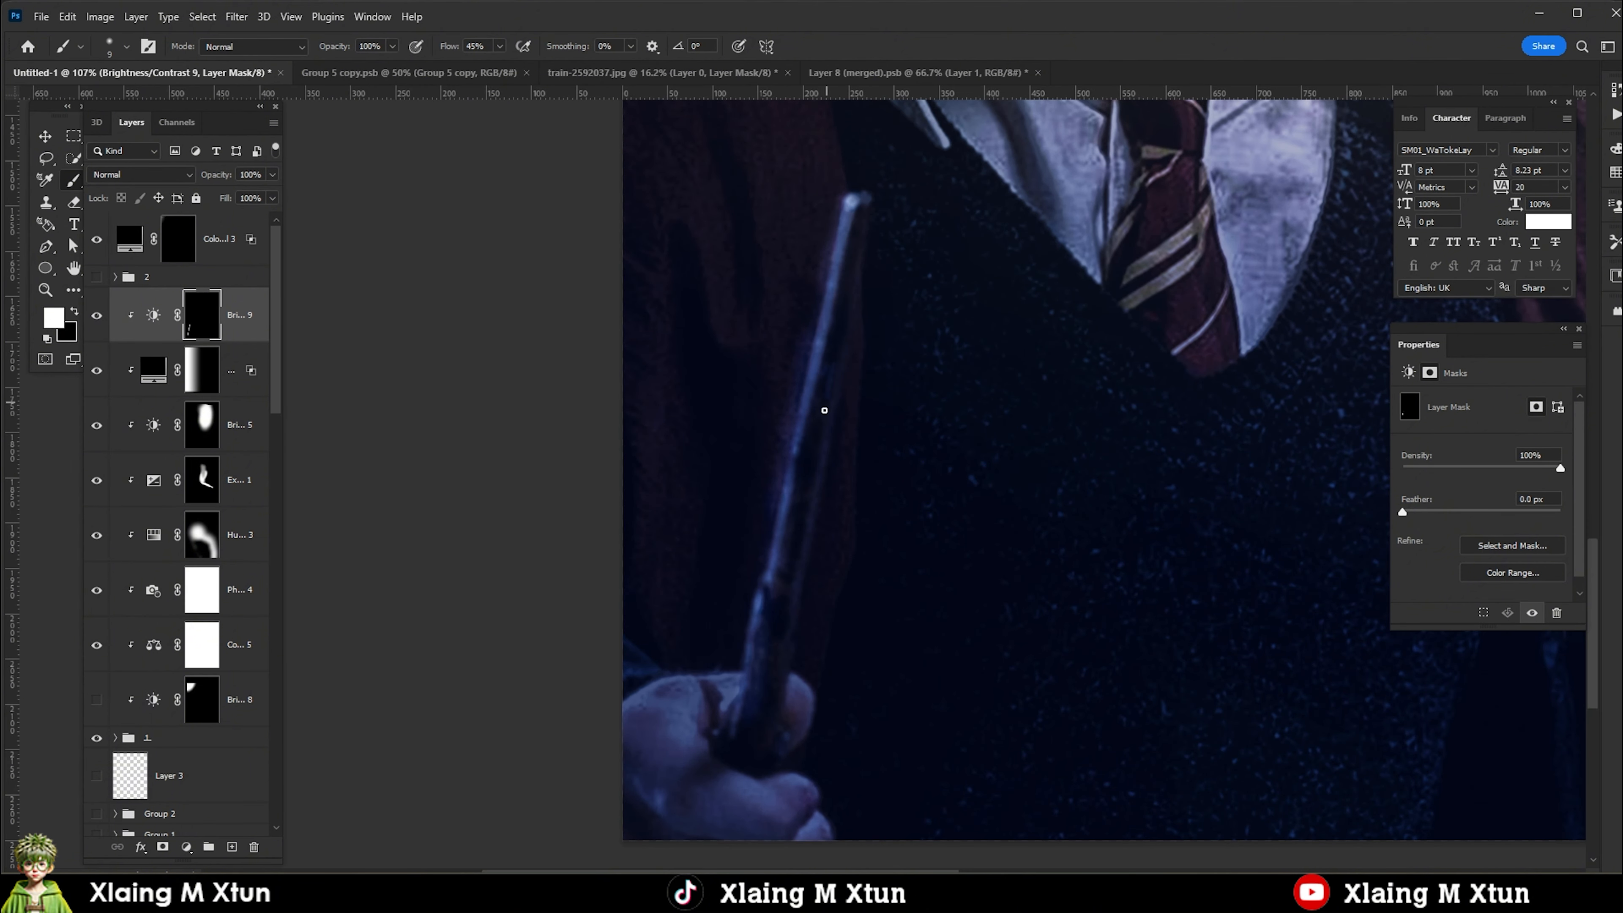
{"action": "scroll", "coordinate": [888, 410], "scroll_direction": "down", "scroll_amount": 3}
{"action": "scroll", "coordinate": [879, 343], "scroll_direction": "up", "scroll_amount": 5}
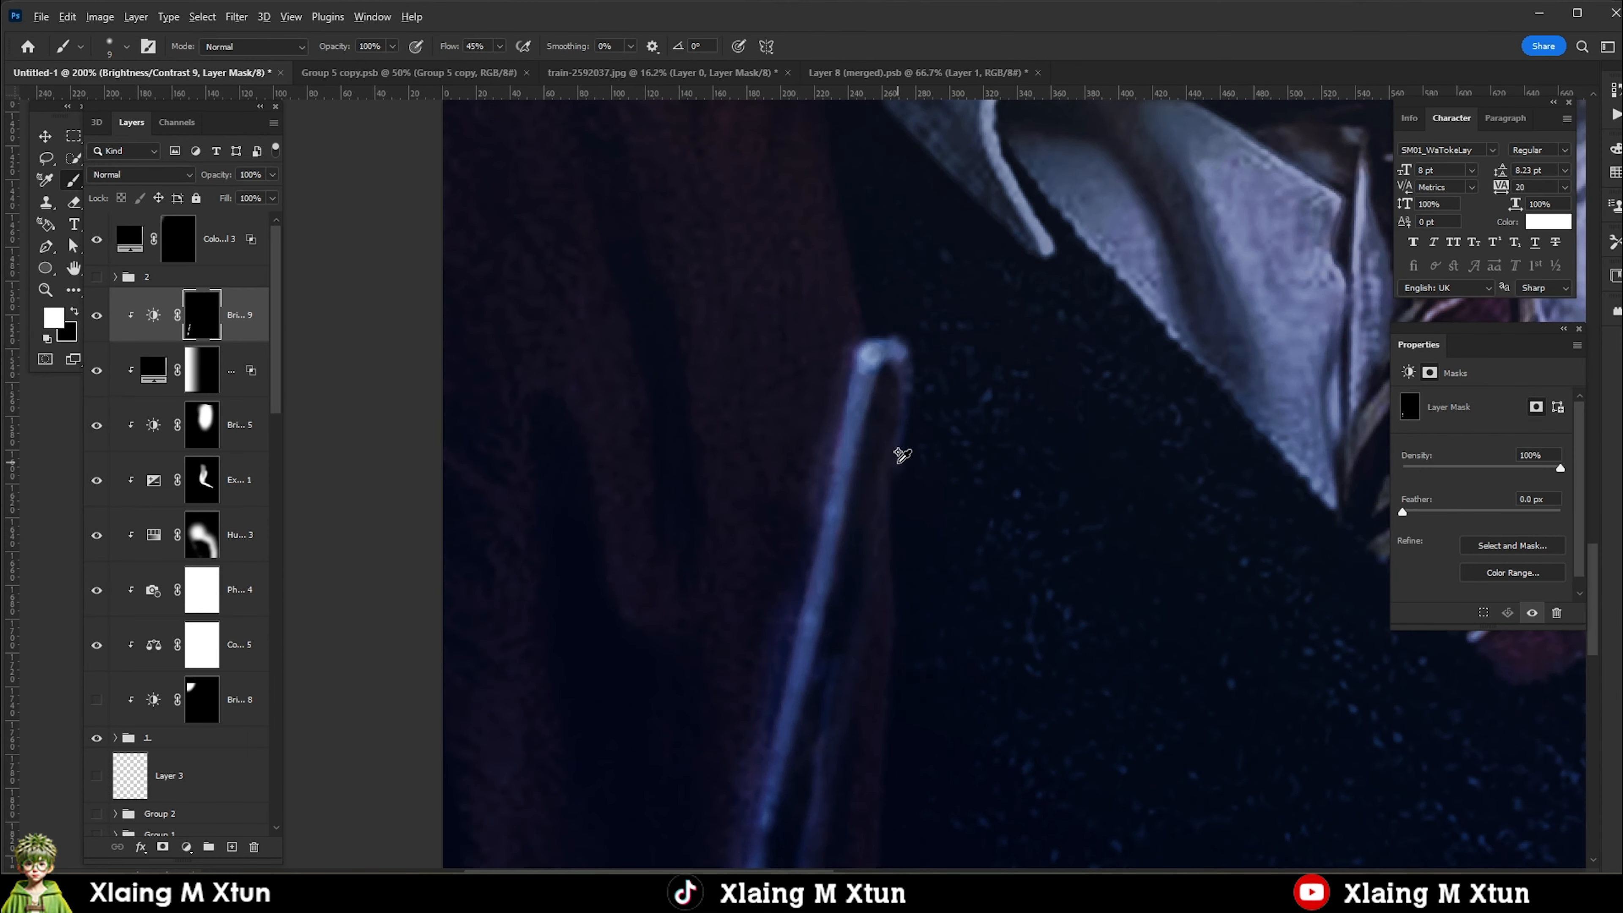
{"action": "scroll", "coordinate": [903, 456], "scroll_direction": "down", "scroll_amount": 5}
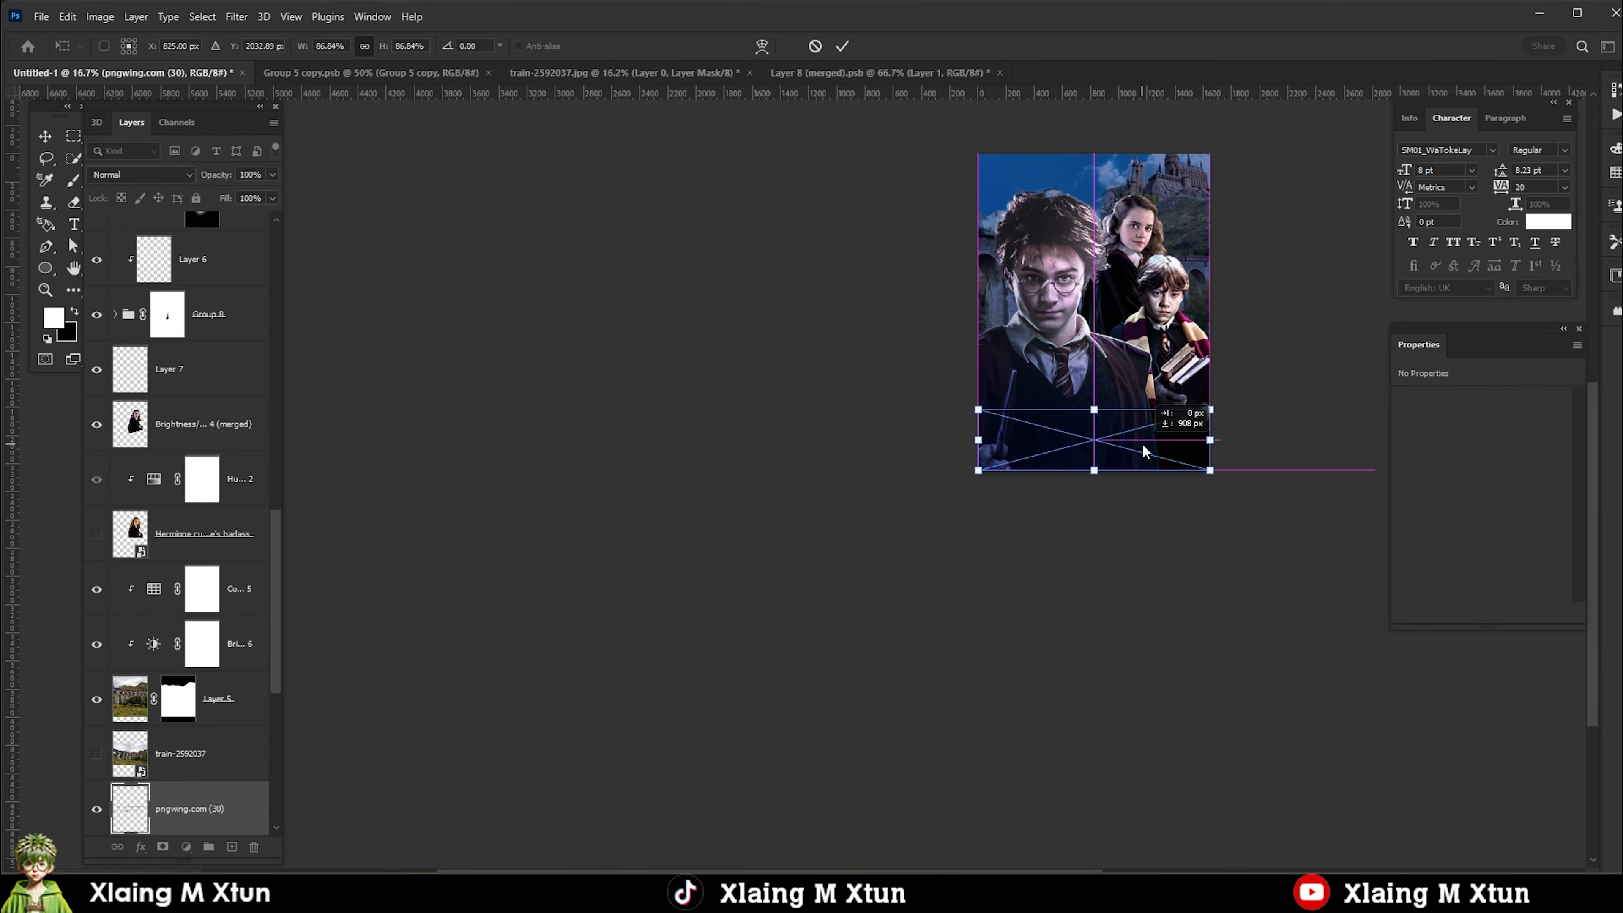
Place the pngwing.com (30) credits block across the bottom of the poster and make its text white inside the smart object.
{"action": "key", "text": "Return"}
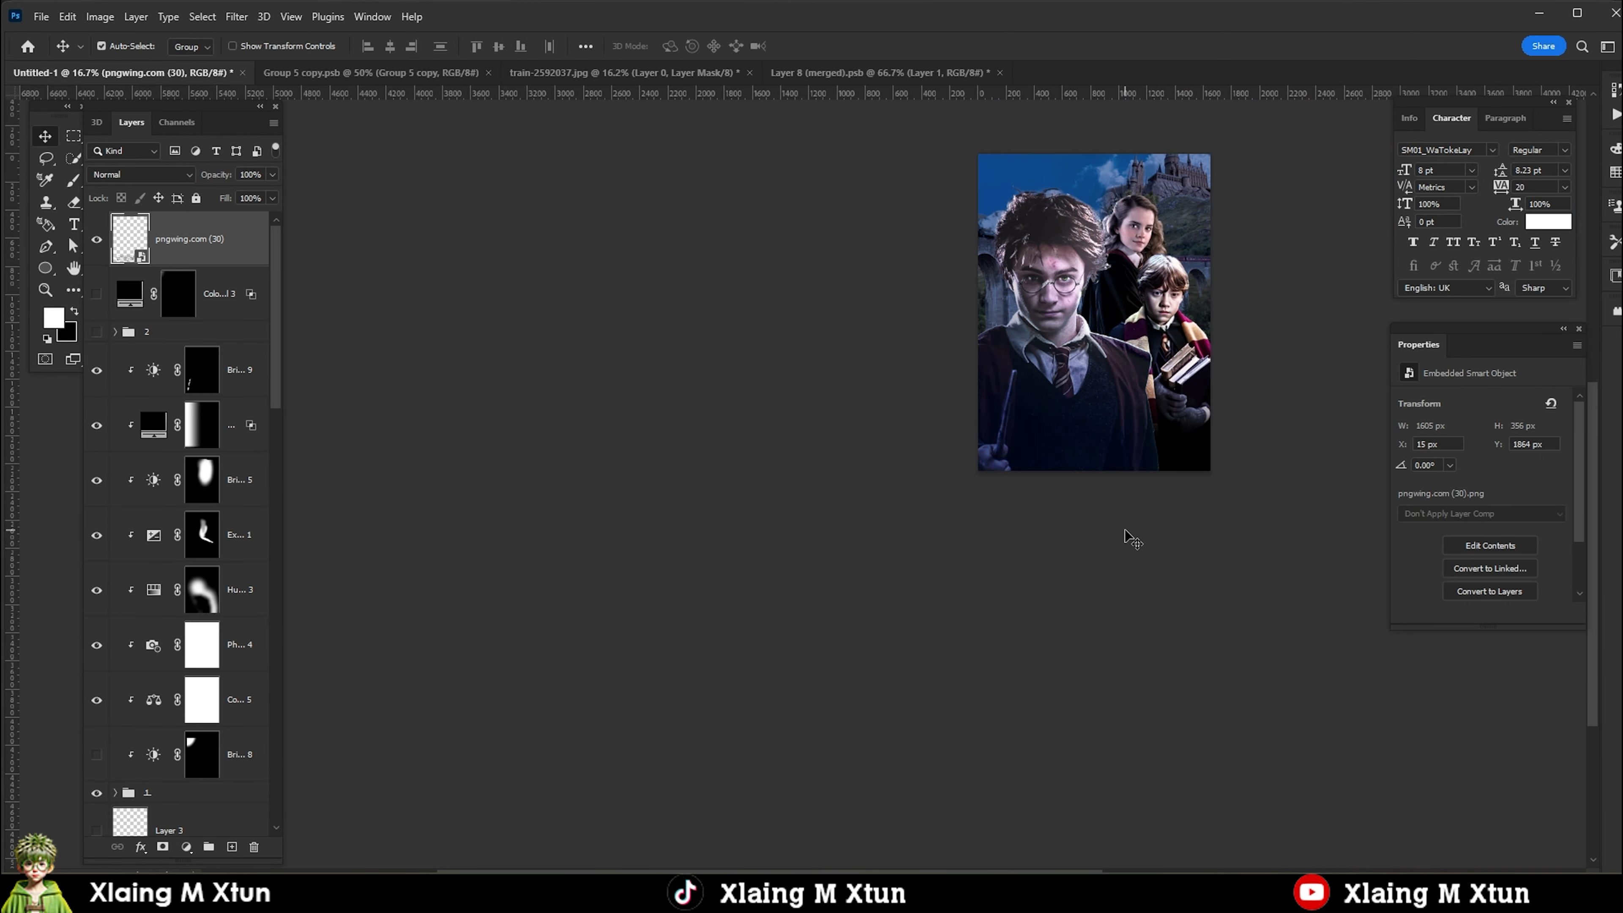
{"action": "double_click", "coordinate": [136, 262]}
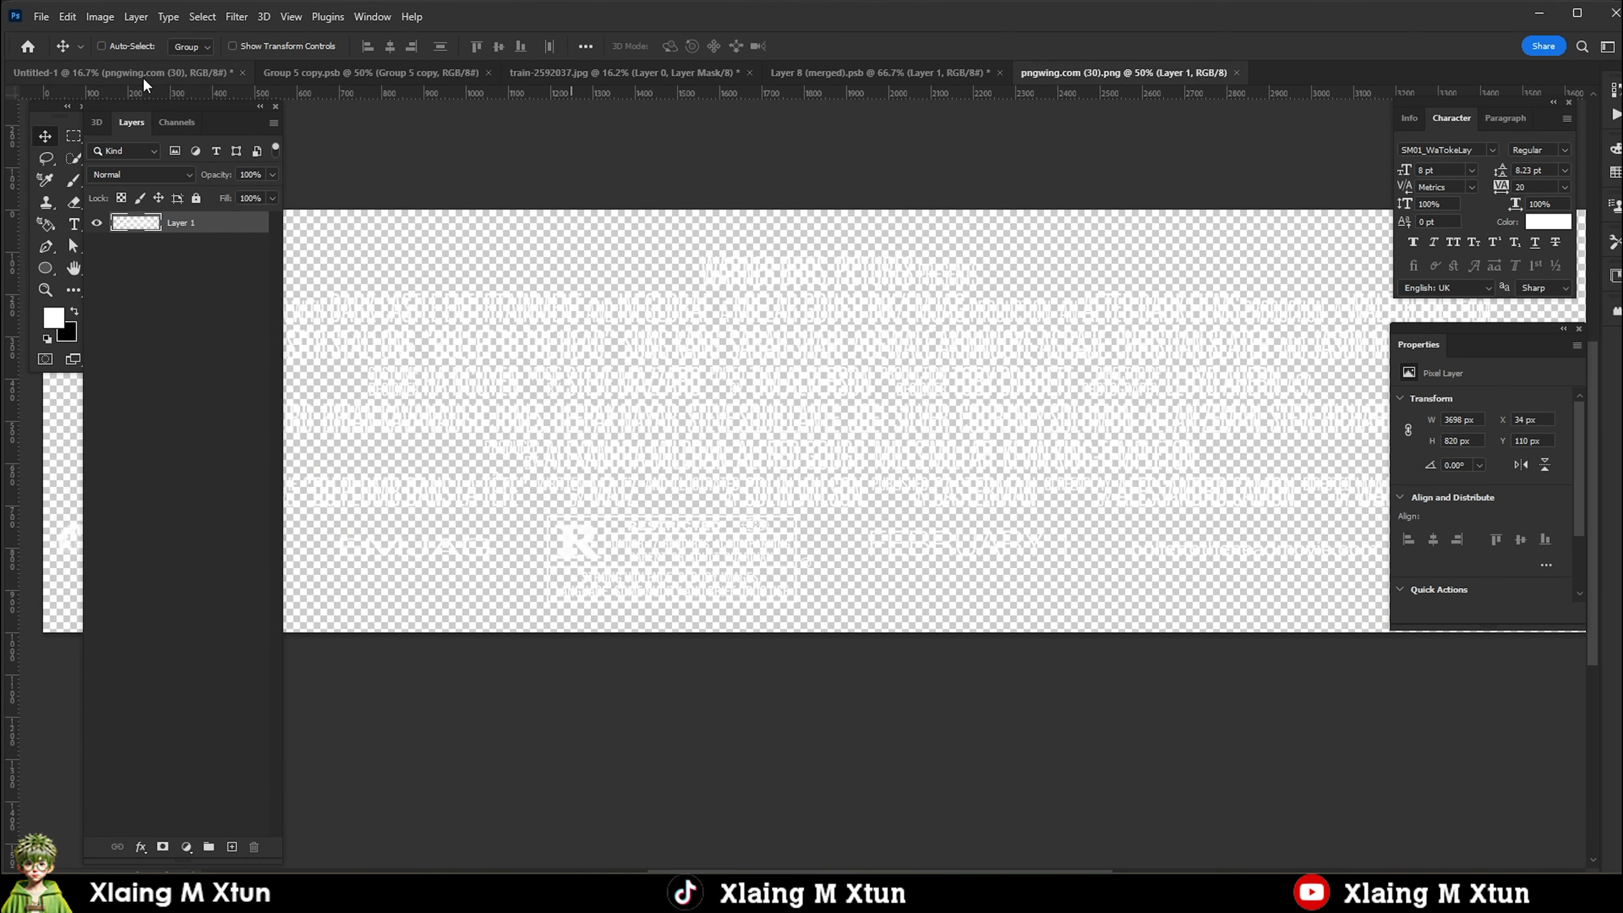
{"action": "left_click", "coordinate": [144, 72]}
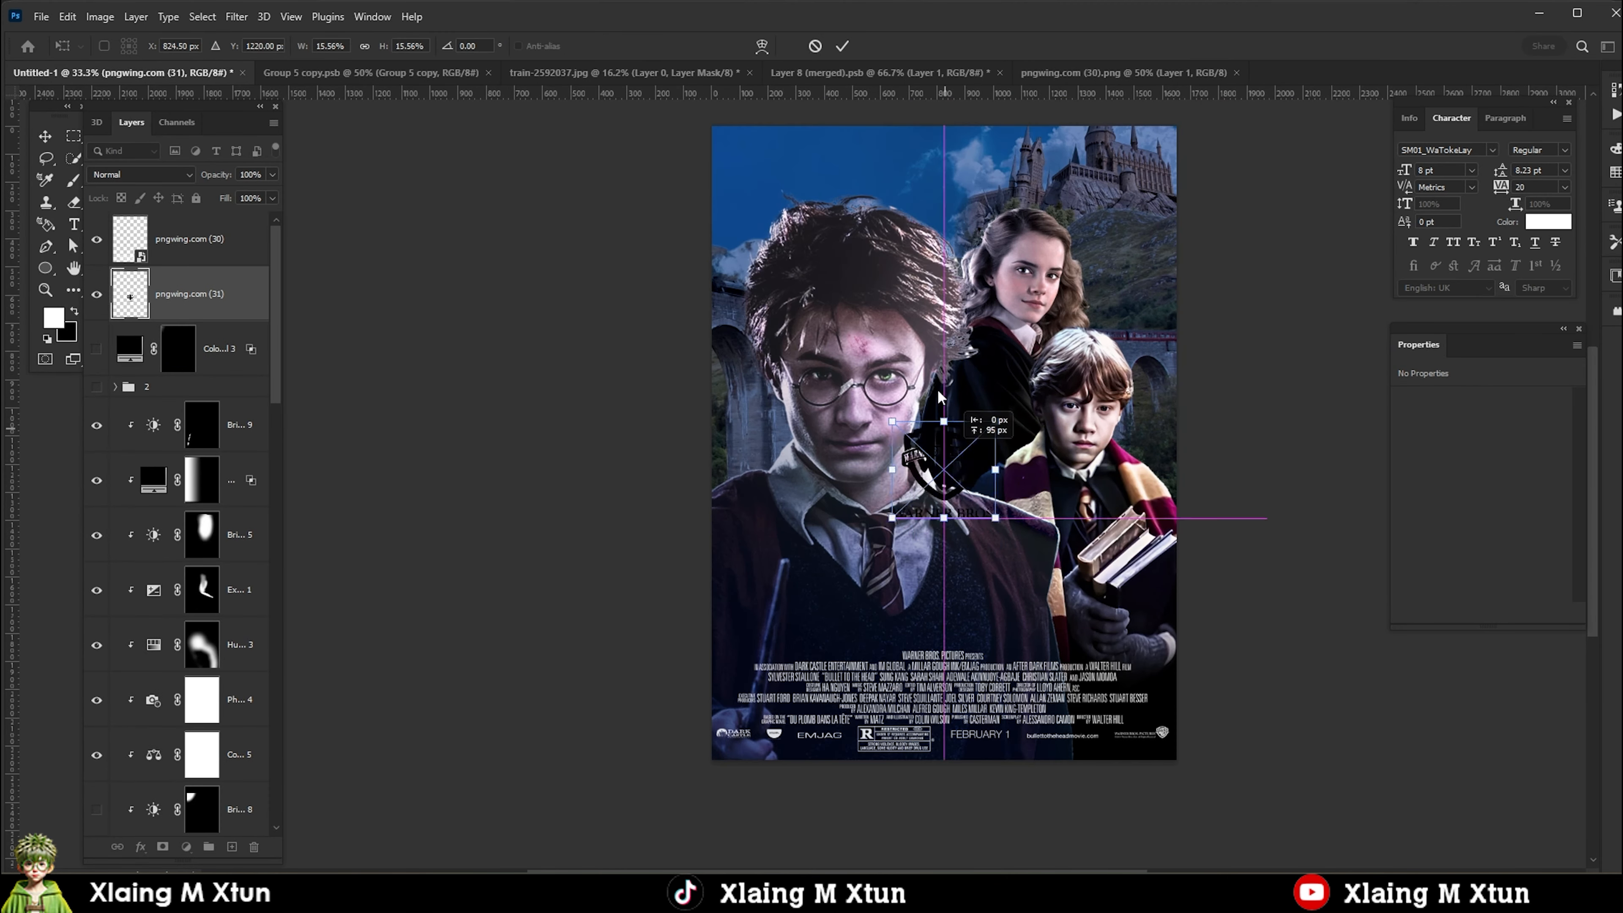
Place the Warner Bros. logo in the poster's upper-left corner and invert it to white inside its smart object.
{"action": "left_click_drag", "start_coordinate": [859, 435], "coordinate": [764, 216]}
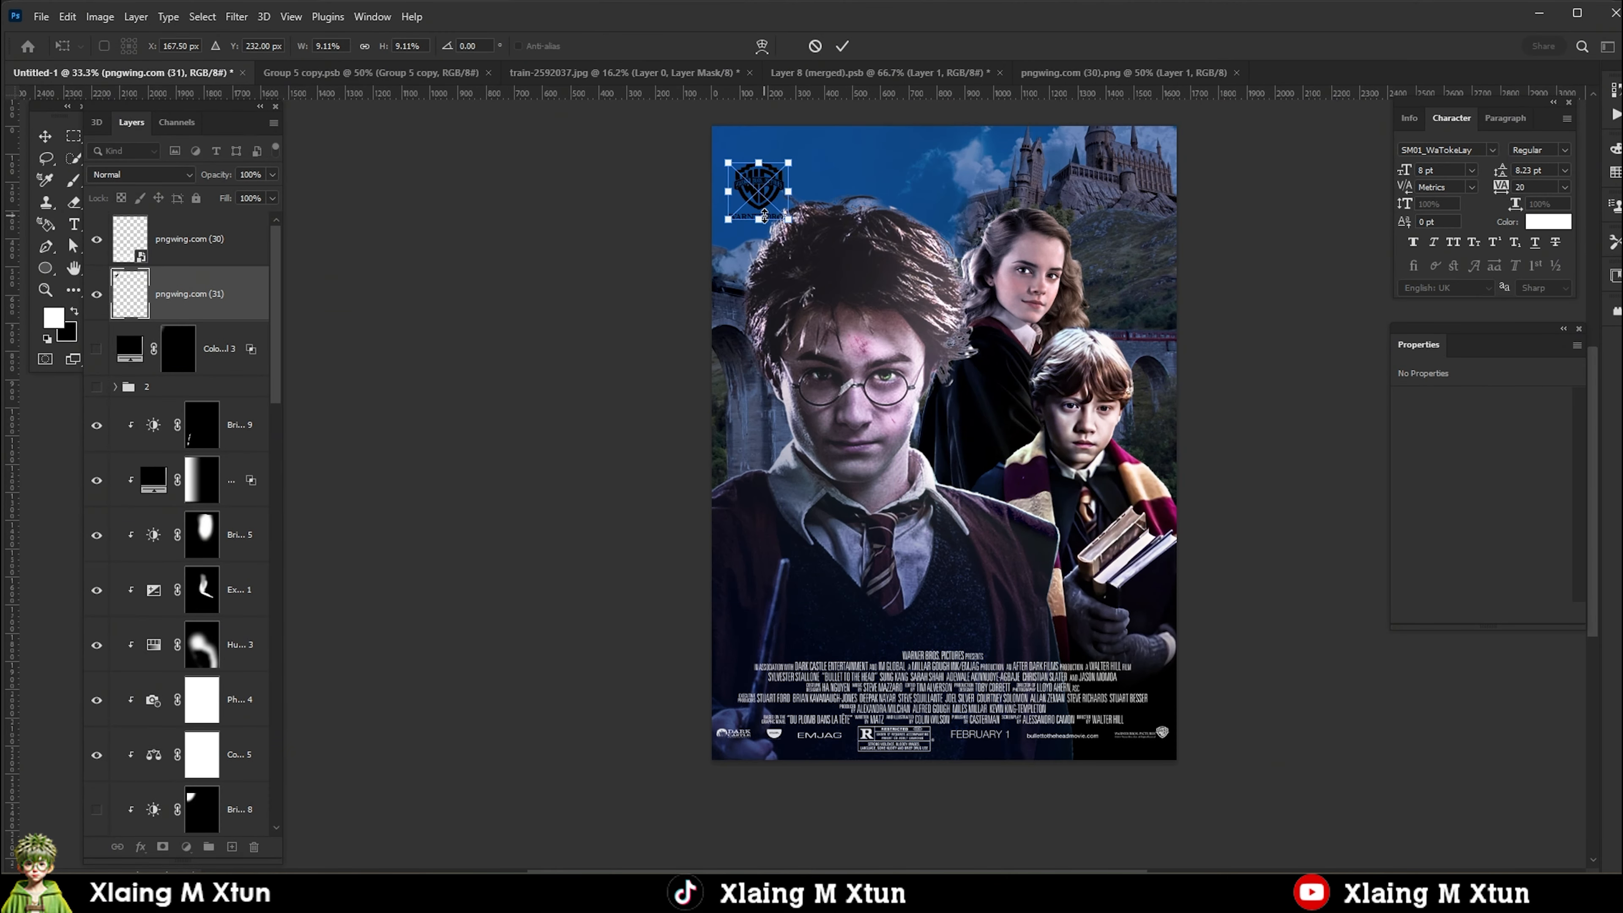
{"action": "key", "text": "Return"}
{"action": "double_click", "coordinate": [141, 312]}
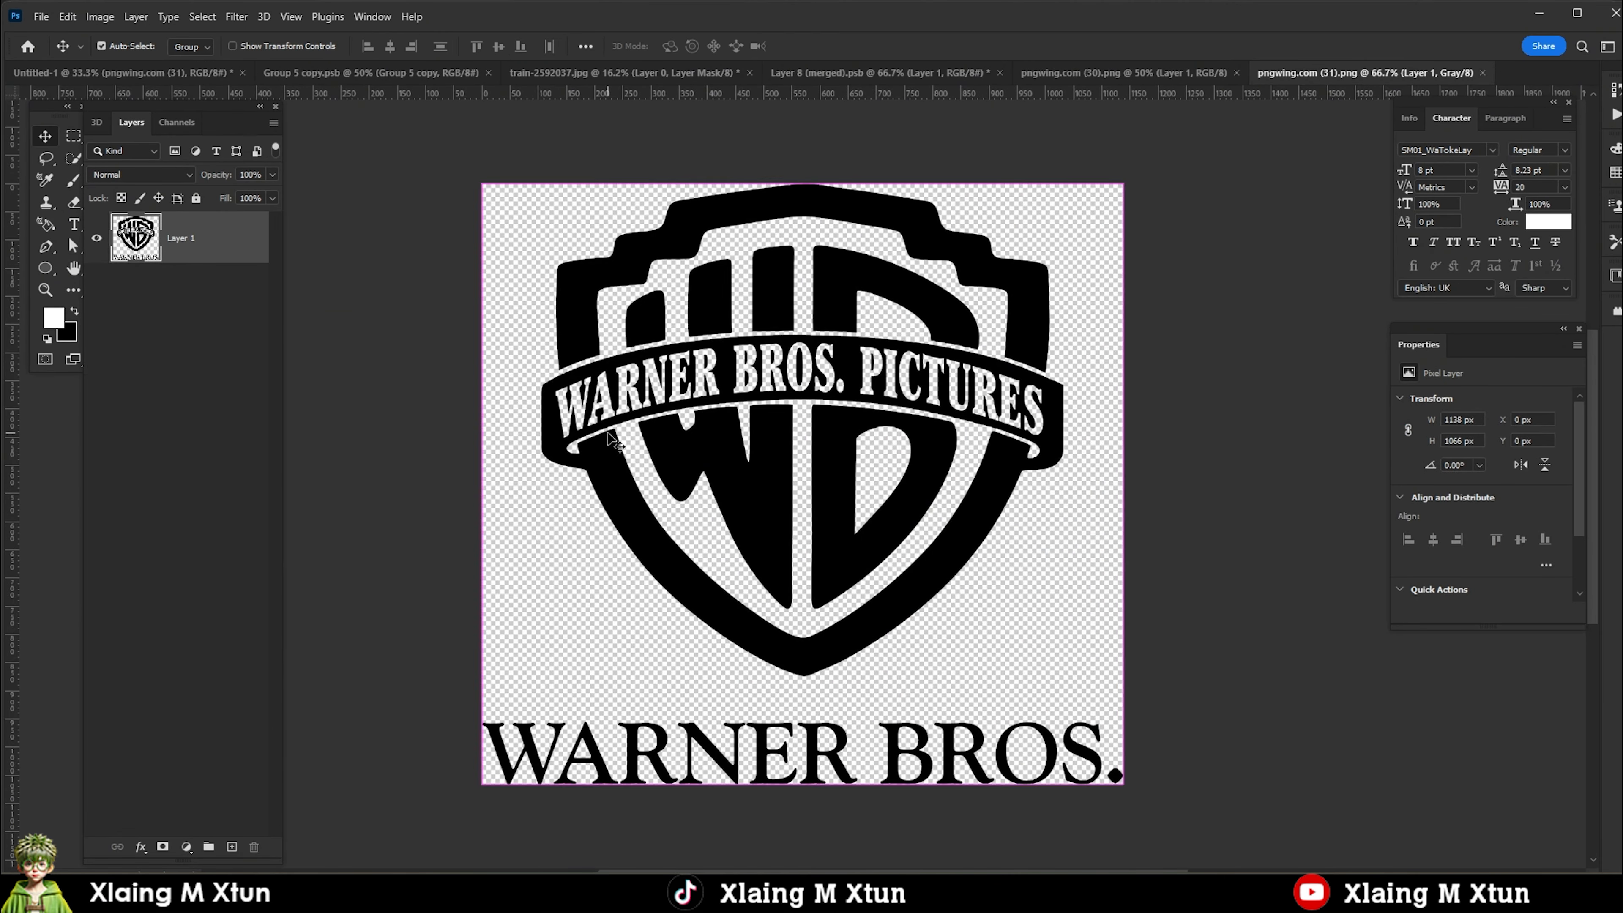
{"action": "key", "text": "ctrl+i"}
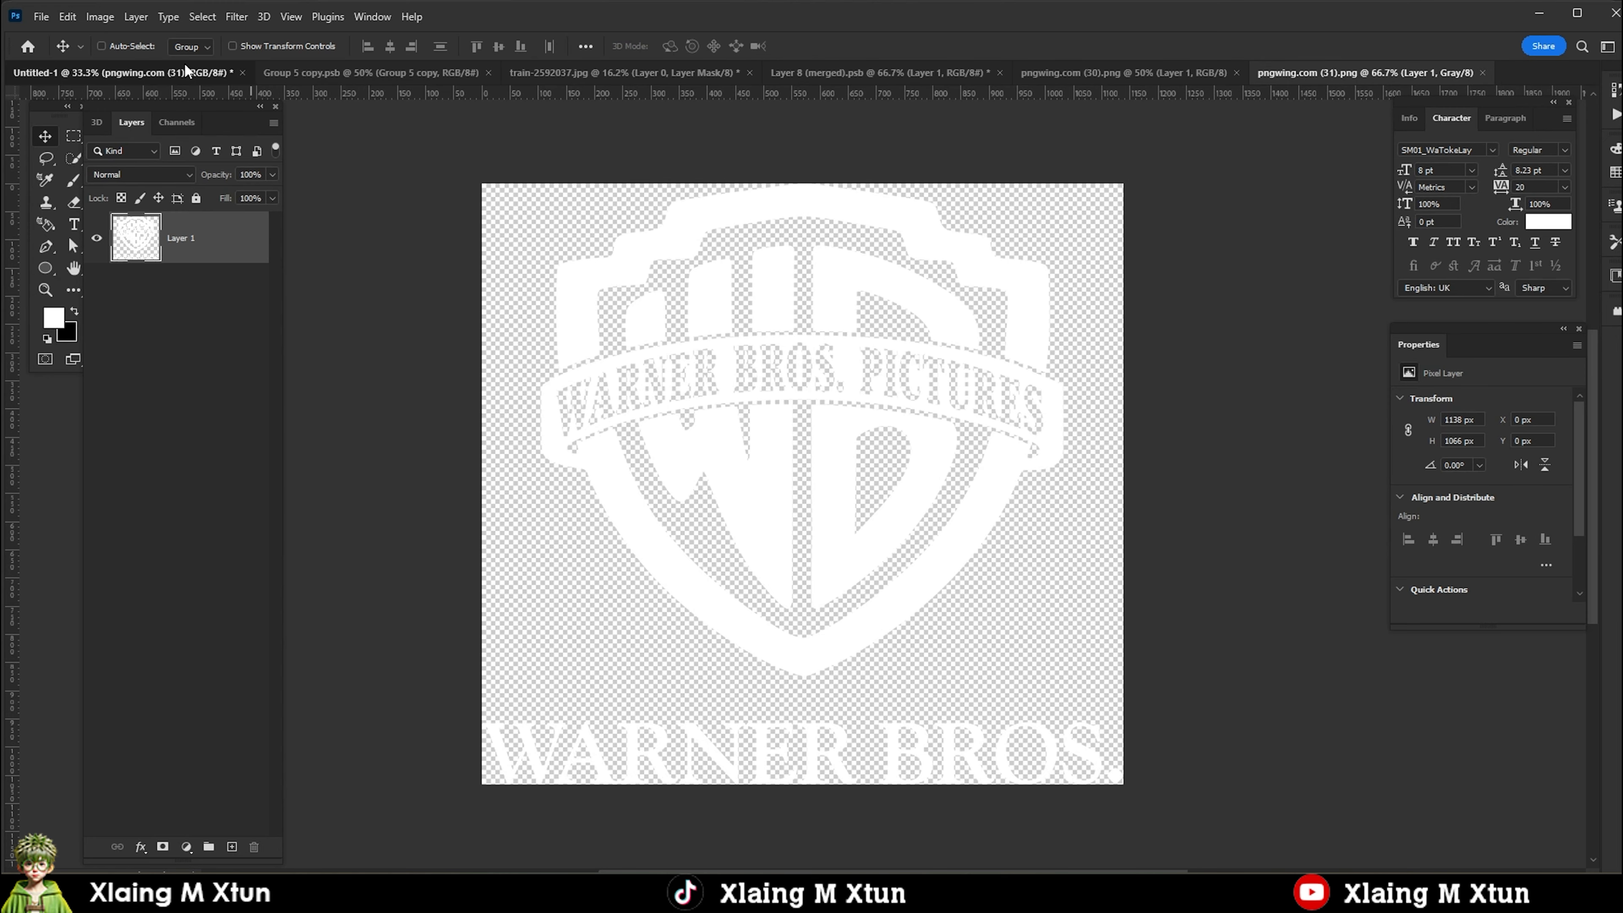
{"action": "left_click", "coordinate": [185, 72]}
Flip the selected castle and viaduct background layers horizontally and shift them so the castle sits in the poster's upper-left area.
{"action": "scroll", "coordinate": [210, 608], "scroll_direction": "down", "scroll_amount": 5}
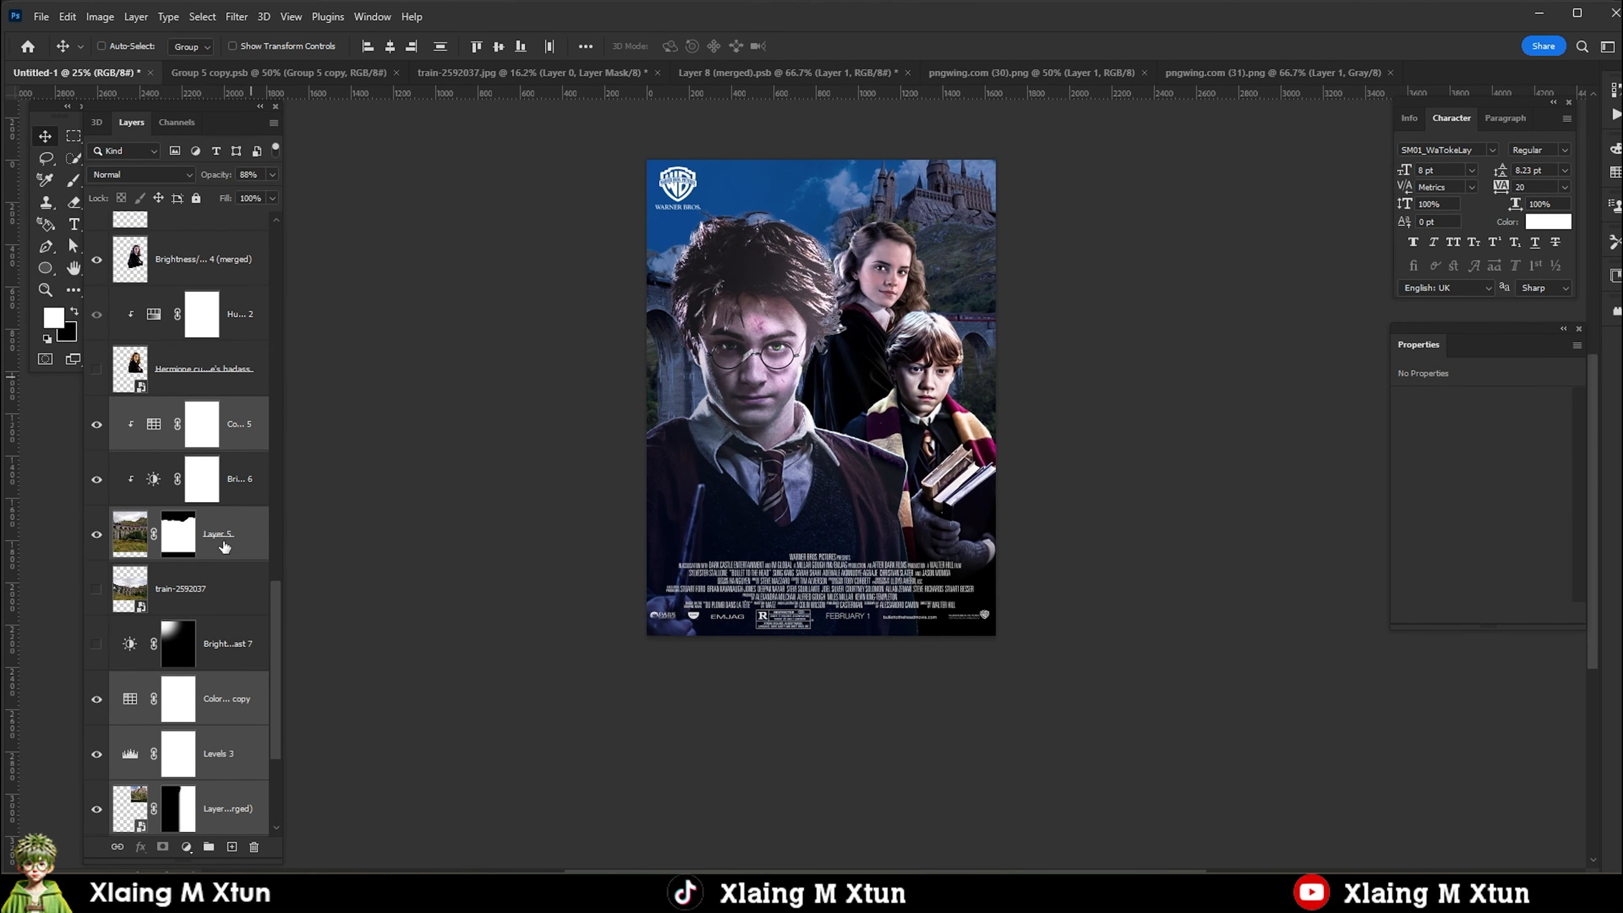
{"action": "key", "text": "ctrl+t"}
{"action": "right_click", "coordinate": [855, 458]}
{"action": "left_click", "coordinate": [895, 789]}
{"action": "left_click_drag", "start_coordinate": [703, 355], "coordinate": [891, 341]}
{"action": "key", "text": "Return"}
{"action": "scroll", "coordinate": [839, 334], "scroll_direction": "down", "scroll_amount": 2}
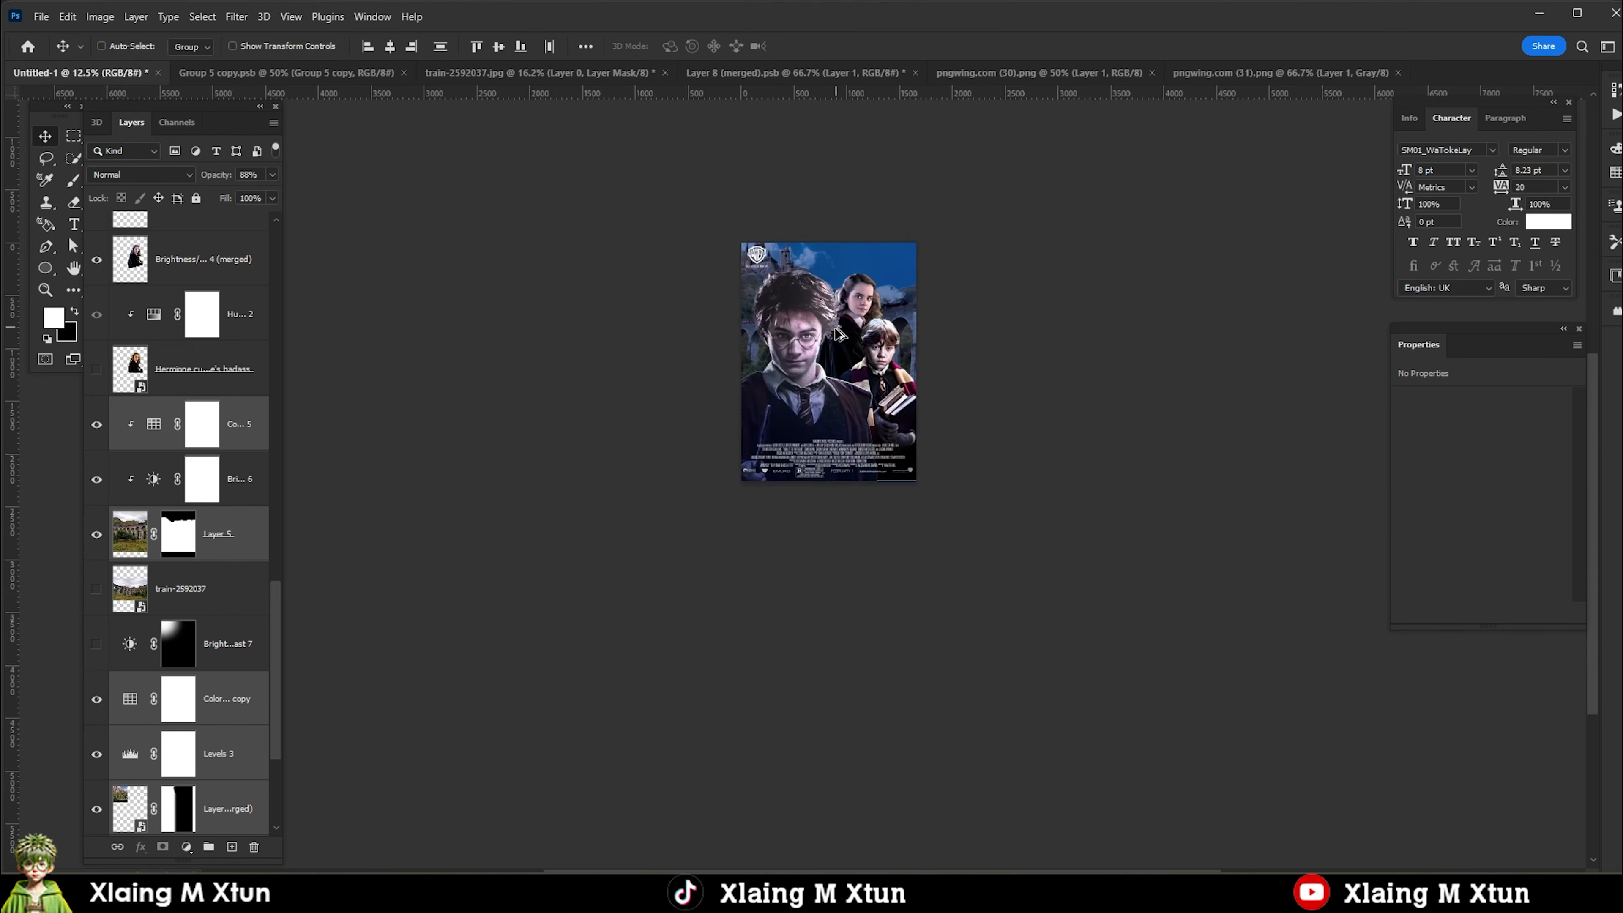
Move the Warner Bros. logo across to the poster's upper-right corner.
{"action": "scroll", "coordinate": [839, 334], "scroll_direction": "up", "scroll_amount": 3}
{"action": "right_click", "coordinate": [637, 152]}
{"action": "left_click", "coordinate": [670, 192]}
{"action": "scroll", "coordinate": [558, 189], "scroll_direction": "up", "scroll_amount": 1}
{"action": "scroll", "coordinate": [194, 276], "scroll_direction": "up", "scroll_amount": 5}
{"action": "left_click", "coordinate": [192, 246]}
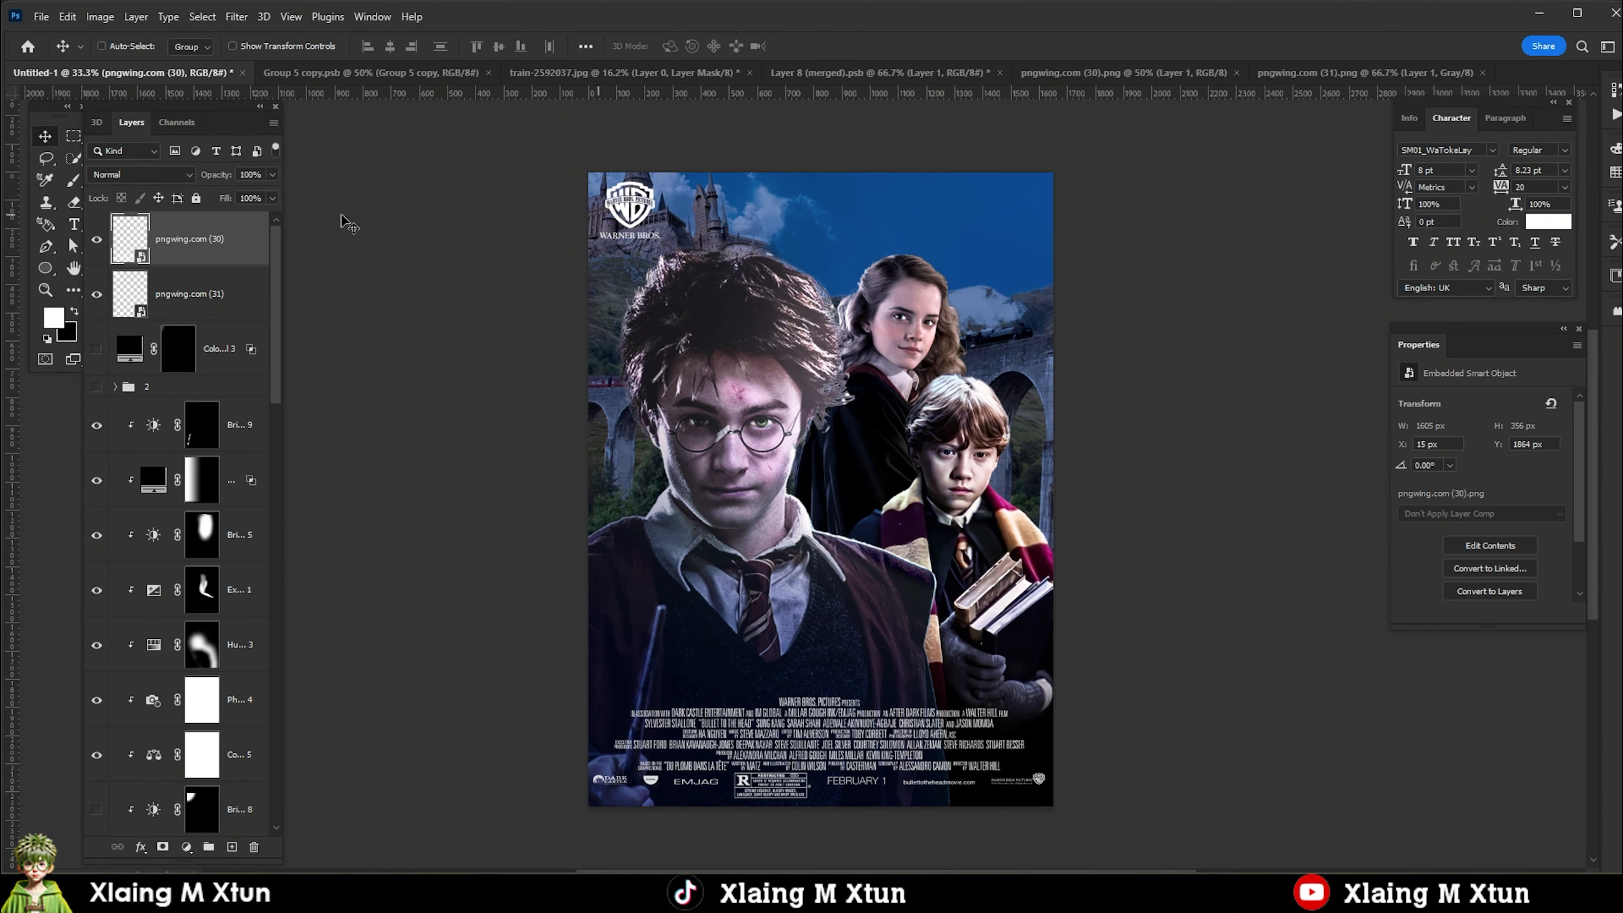
{"action": "left_click", "coordinate": [192, 293]}
{"action": "left_click_drag", "start_coordinate": [630, 205], "coordinate": [991, 208]}
Scale down the placed Harry Potter title and position it just above the credits block.
{"action": "scroll", "coordinate": [1010, 231], "scroll_direction": "down", "scroll_amount": 1}
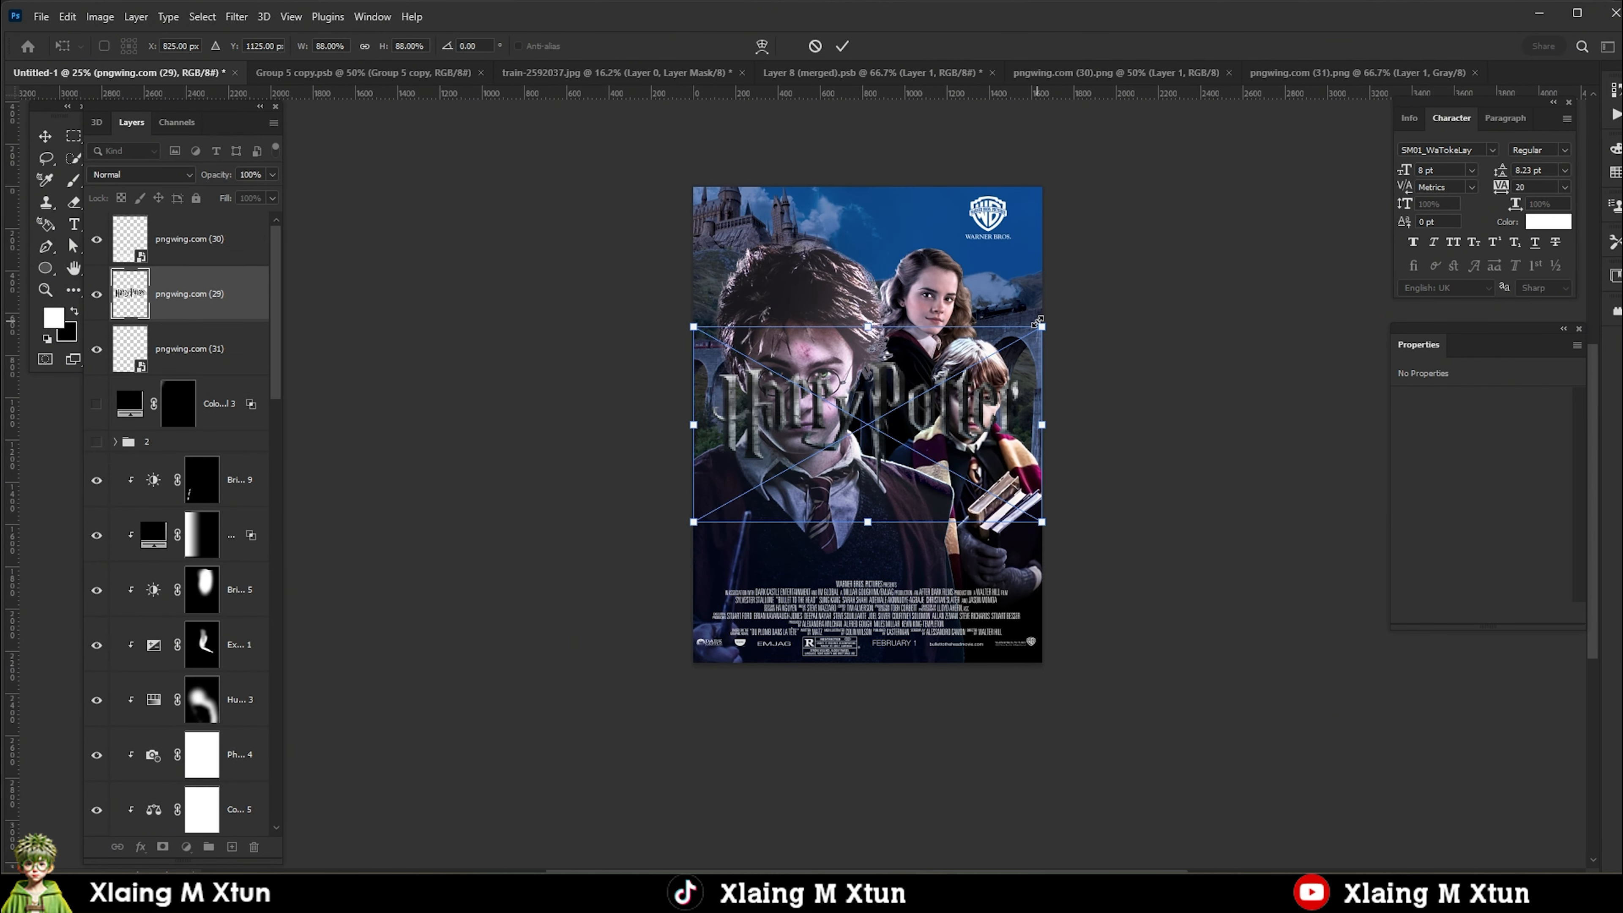
{"action": "left_click_drag", "start_coordinate": [1039, 325], "coordinate": [977, 366]}
{"action": "left_click_drag", "start_coordinate": [856, 426], "coordinate": [853, 542]}
{"action": "key", "text": "Return"}
{"action": "scroll", "coordinate": [852, 542], "scroll_direction": "up", "scroll_amount": 4}
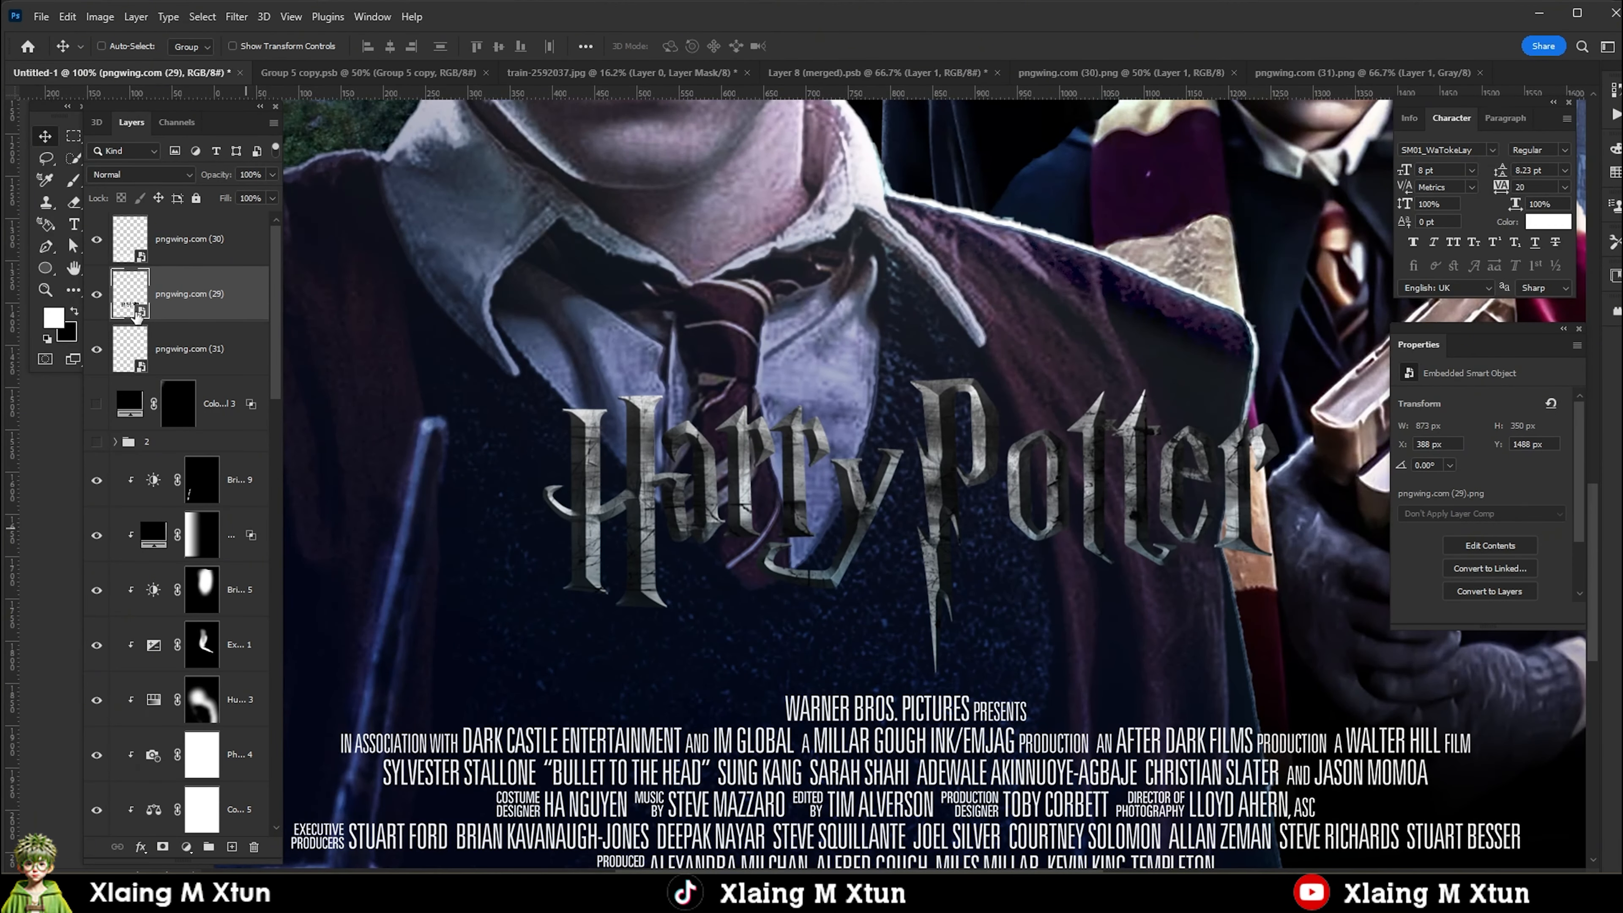
Add a white Solid Color fill clipped to the Harry Potter title and adjust its Blend If range to bring back the dark texture.
{"action": "left_click", "coordinate": [185, 847]}
{"action": "left_click", "coordinate": [211, 551]}
{"action": "left_click", "coordinate": [1558, 526]}
{"action": "key", "text": "ctrl+alt+g"}
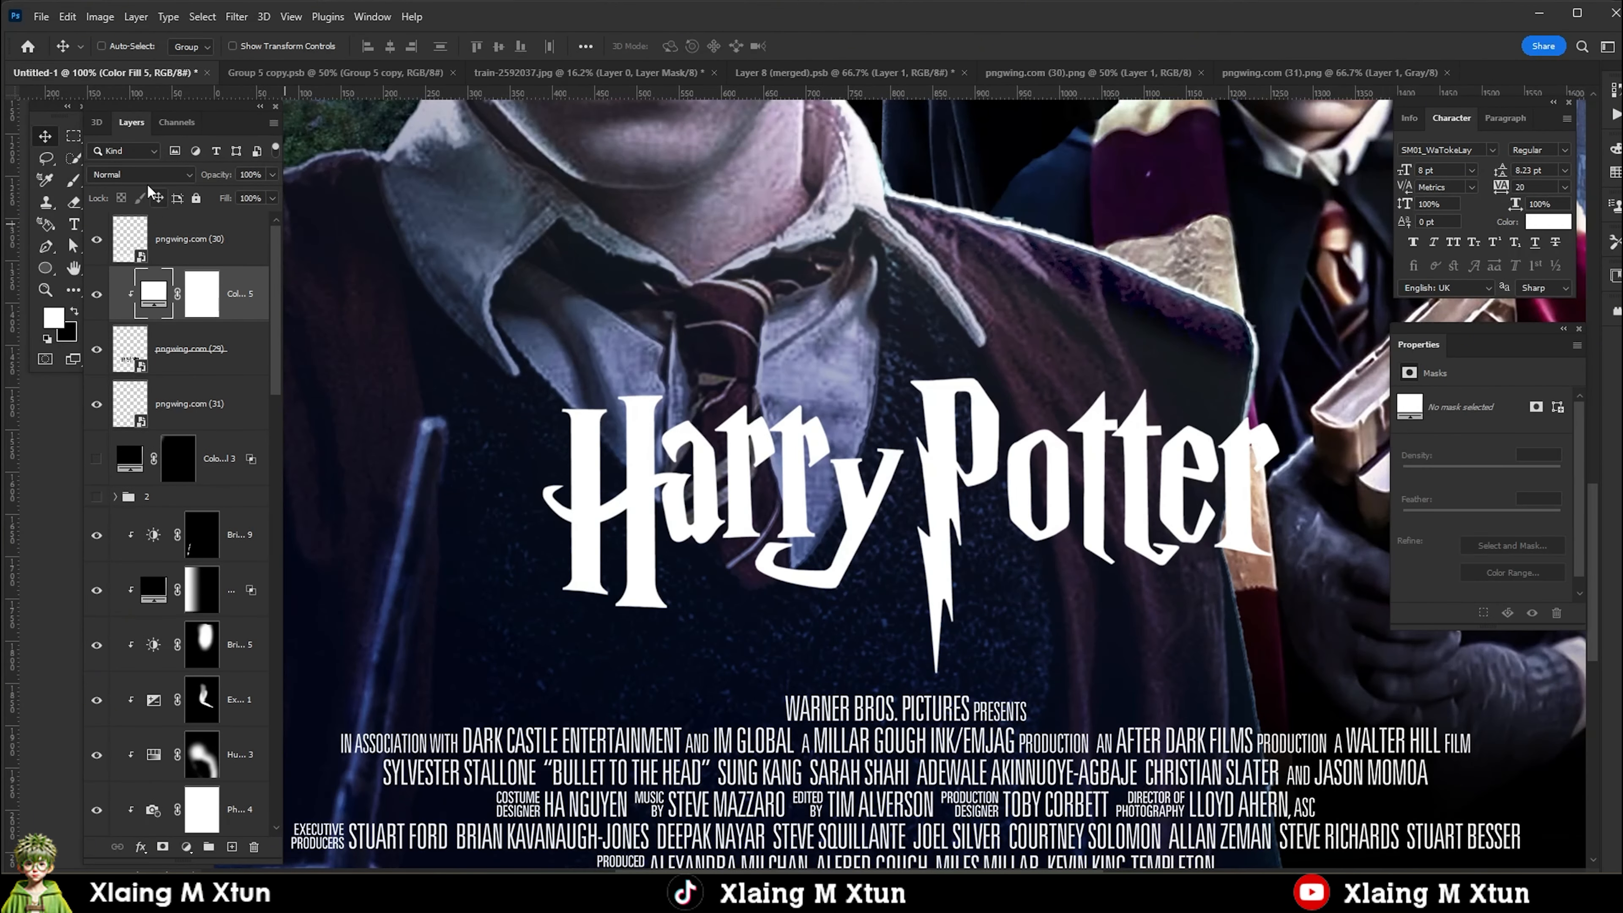
{"action": "left_click", "coordinate": [191, 303]}
{"action": "left_click_drag", "start_coordinate": [1190, 550], "coordinate": [1251, 550]}
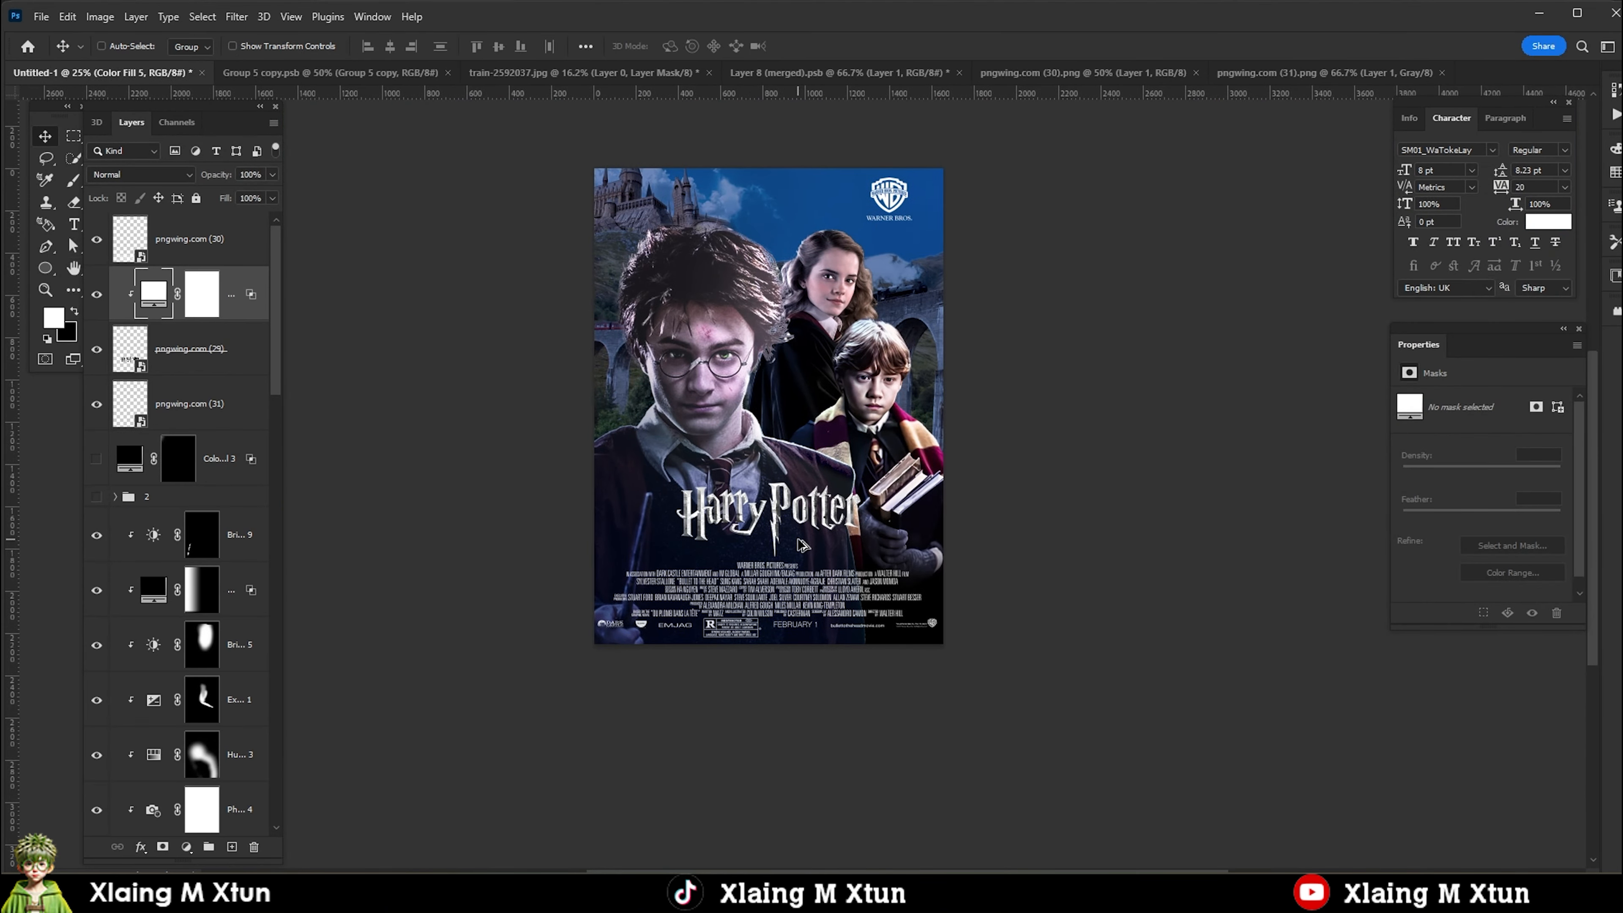
Scale down the credits block at the bottom of the poster.
{"action": "right_click", "coordinate": [755, 316]}
{"action": "left_click", "coordinate": [224, 271]}
{"action": "left_click", "coordinate": [214, 246]}
{"action": "scroll", "coordinate": [713, 720], "scroll_direction": "down", "scroll_amount": 1}
{"action": "key", "text": "ctrl+t"}
{"action": "left_click_drag", "start_coordinate": [1065, 707], "coordinate": [969, 687]}
{"action": "key", "text": "Return"}
Lower the Harry Potter title slightly and enlarge it above the credits block.
{"action": "scroll", "coordinate": [814, 763], "scroll_direction": "down", "scroll_amount": 3}
{"action": "scroll", "coordinate": [762, 382], "scroll_direction": "up", "scroll_amount": 1}
{"action": "left_click", "coordinate": [761, 305], "text": "ctrl"}
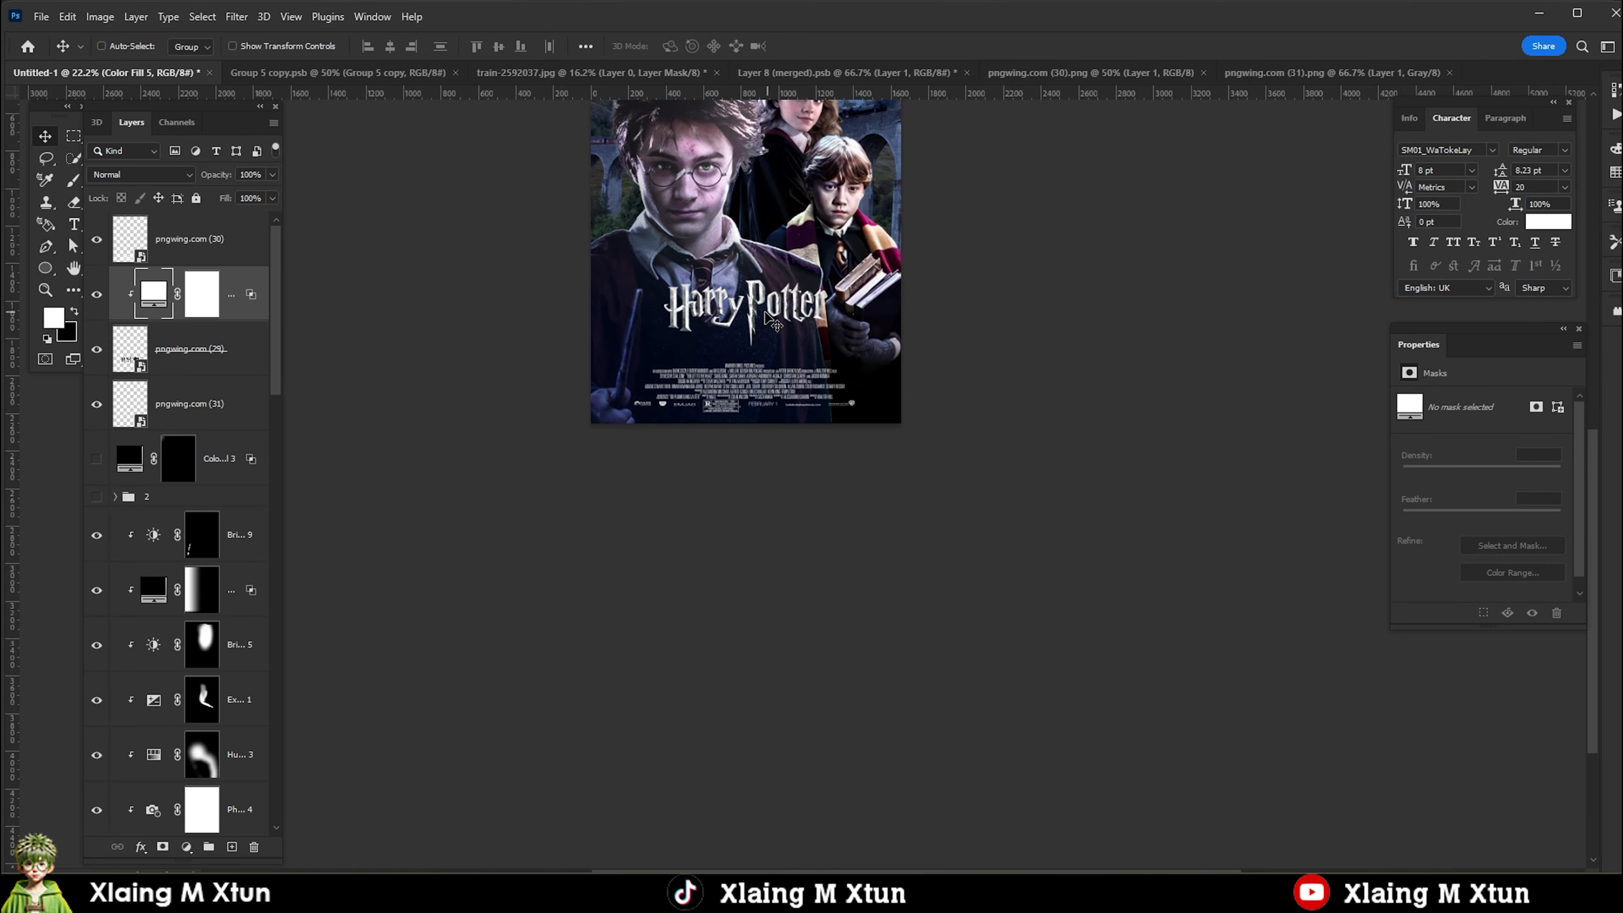
{"action": "left_click", "coordinate": [199, 349]}
{"action": "left_click_drag", "start_coordinate": [804, 329], "coordinate": [804, 344]}
{"action": "key", "text": "ctrl+t"}
{"action": "left_click_drag", "start_coordinate": [840, 276], "coordinate": [856, 267]}
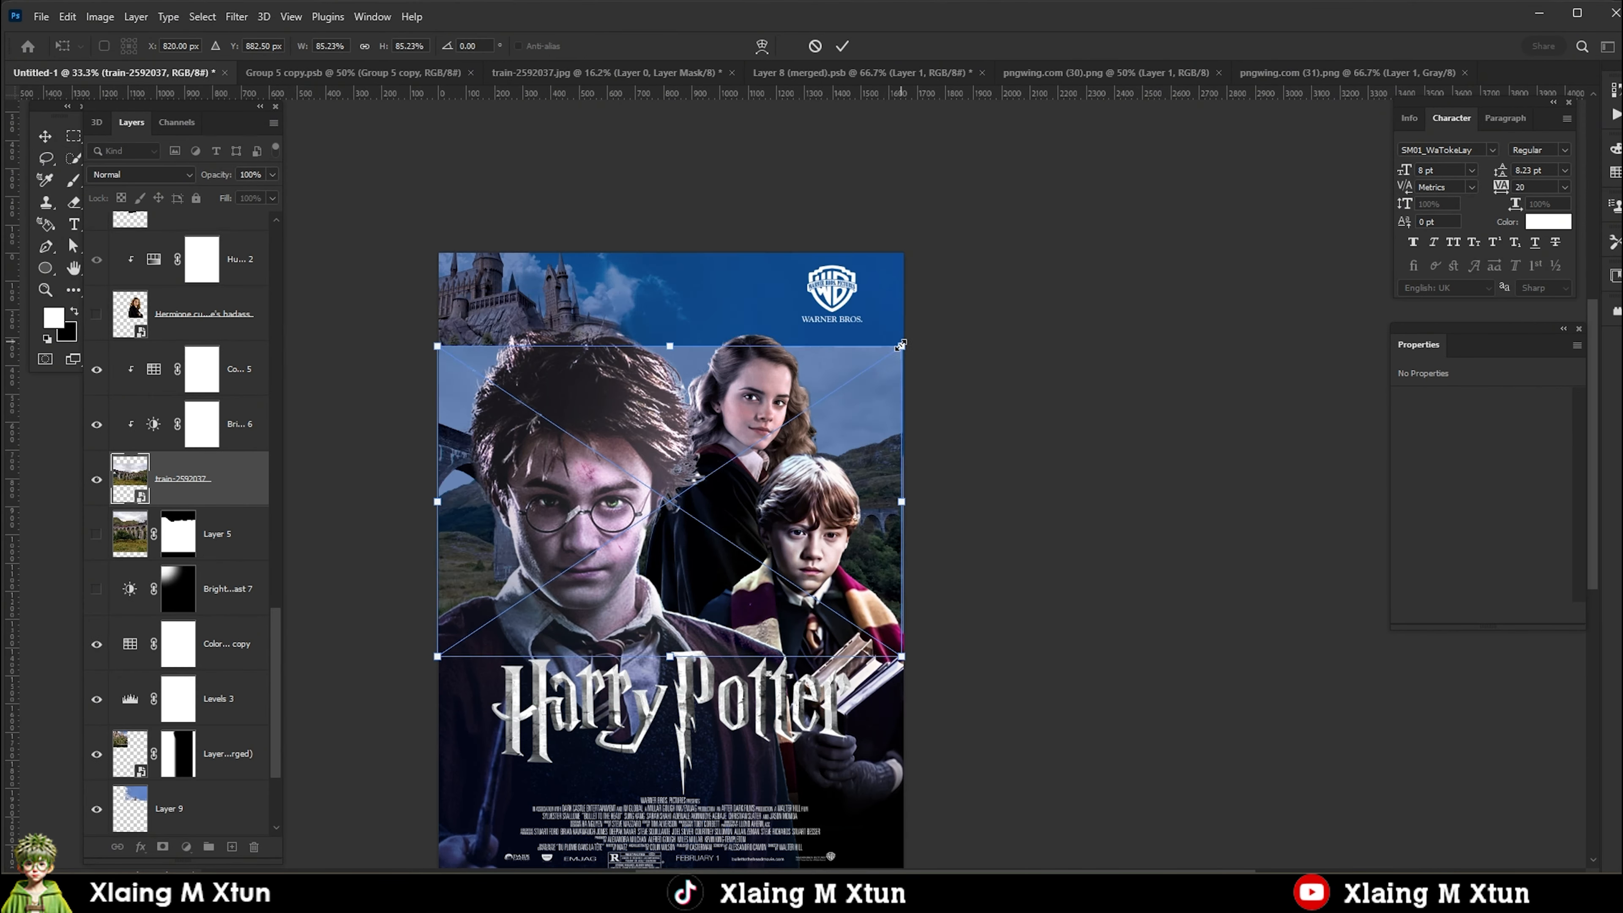
Flip the train-2592037 photo horizontally, enlarge it to about 3769 × 2523 px and position the viaduct behind Ron and Hermione.
{"action": "left_click_drag", "start_coordinate": [901, 350], "coordinate": [1025, 264]}
{"action": "left_click_drag", "start_coordinate": [830, 571], "coordinate": [830, 504]}
{"action": "left_click_drag", "start_coordinate": [846, 438], "coordinate": [896, 438]}
{"action": "right_click", "coordinate": [856, 453]}
{"action": "left_click", "coordinate": [903, 764]}
{"action": "left_click_drag", "start_coordinate": [879, 525], "coordinate": [976, 565]}
{"action": "left_click_drag", "start_coordinate": [839, 582], "coordinate": [807, 599]}
{"action": "left_click_drag", "start_coordinate": [1140, 252], "coordinate": [1431, 56]}
{"action": "left_click_drag", "start_coordinate": [1098, 484], "coordinate": [1084, 550]}
{"action": "key", "text": "Return"}
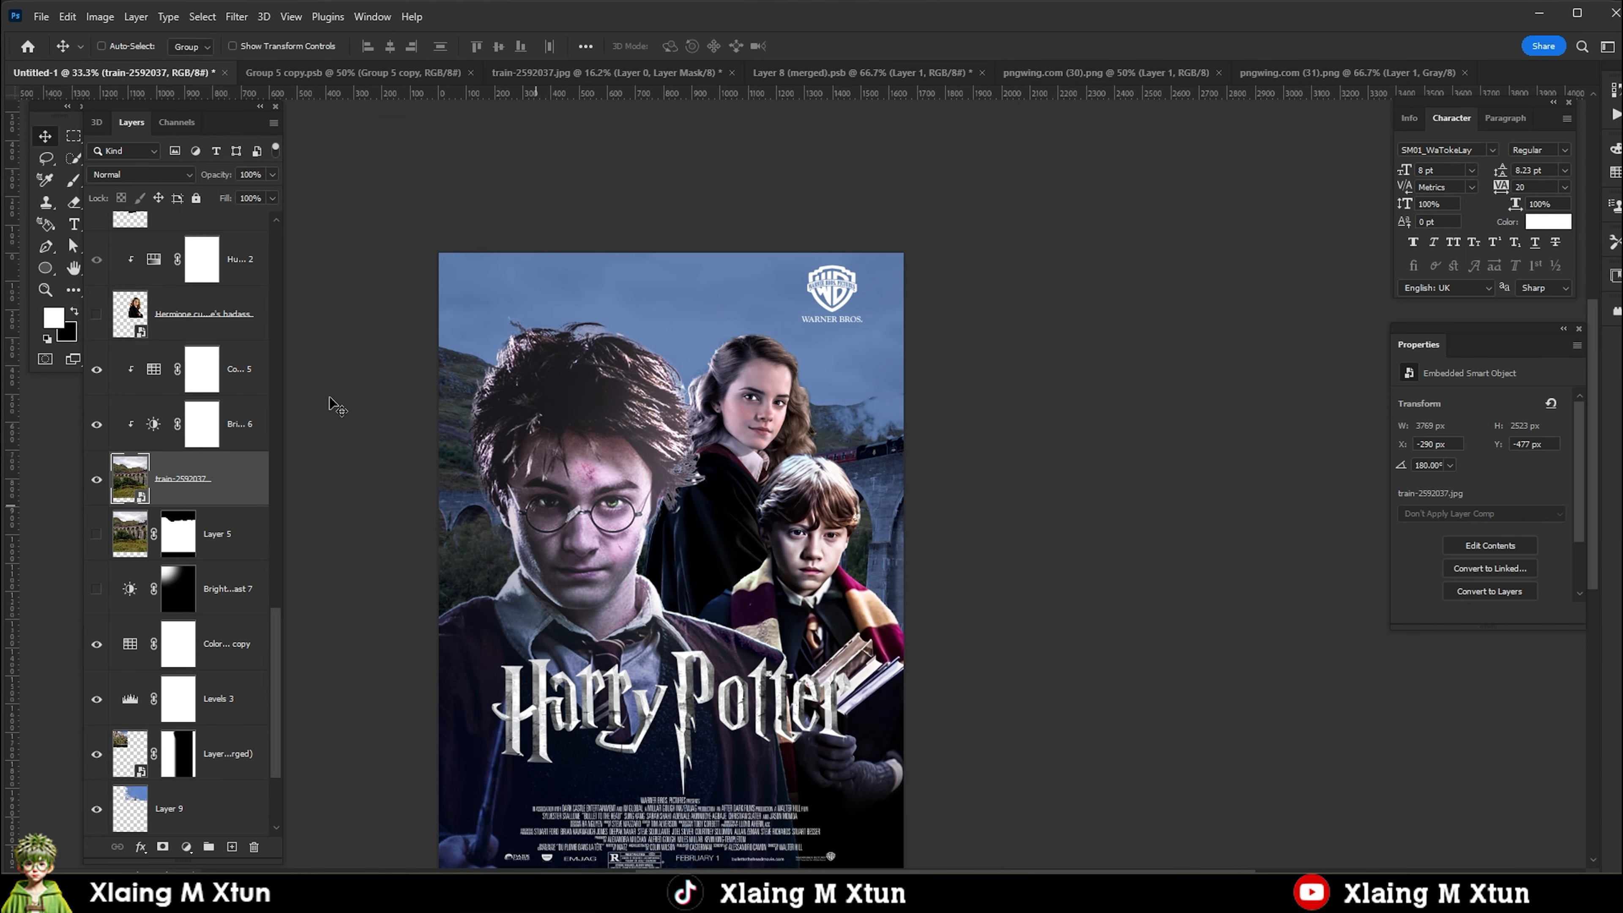
Add a layer mask to the train-2592037 photo and paint out its sky over the Hogwarts castle.
{"action": "left_click", "coordinate": [163, 847]}
{"action": "key", "text": "b"}
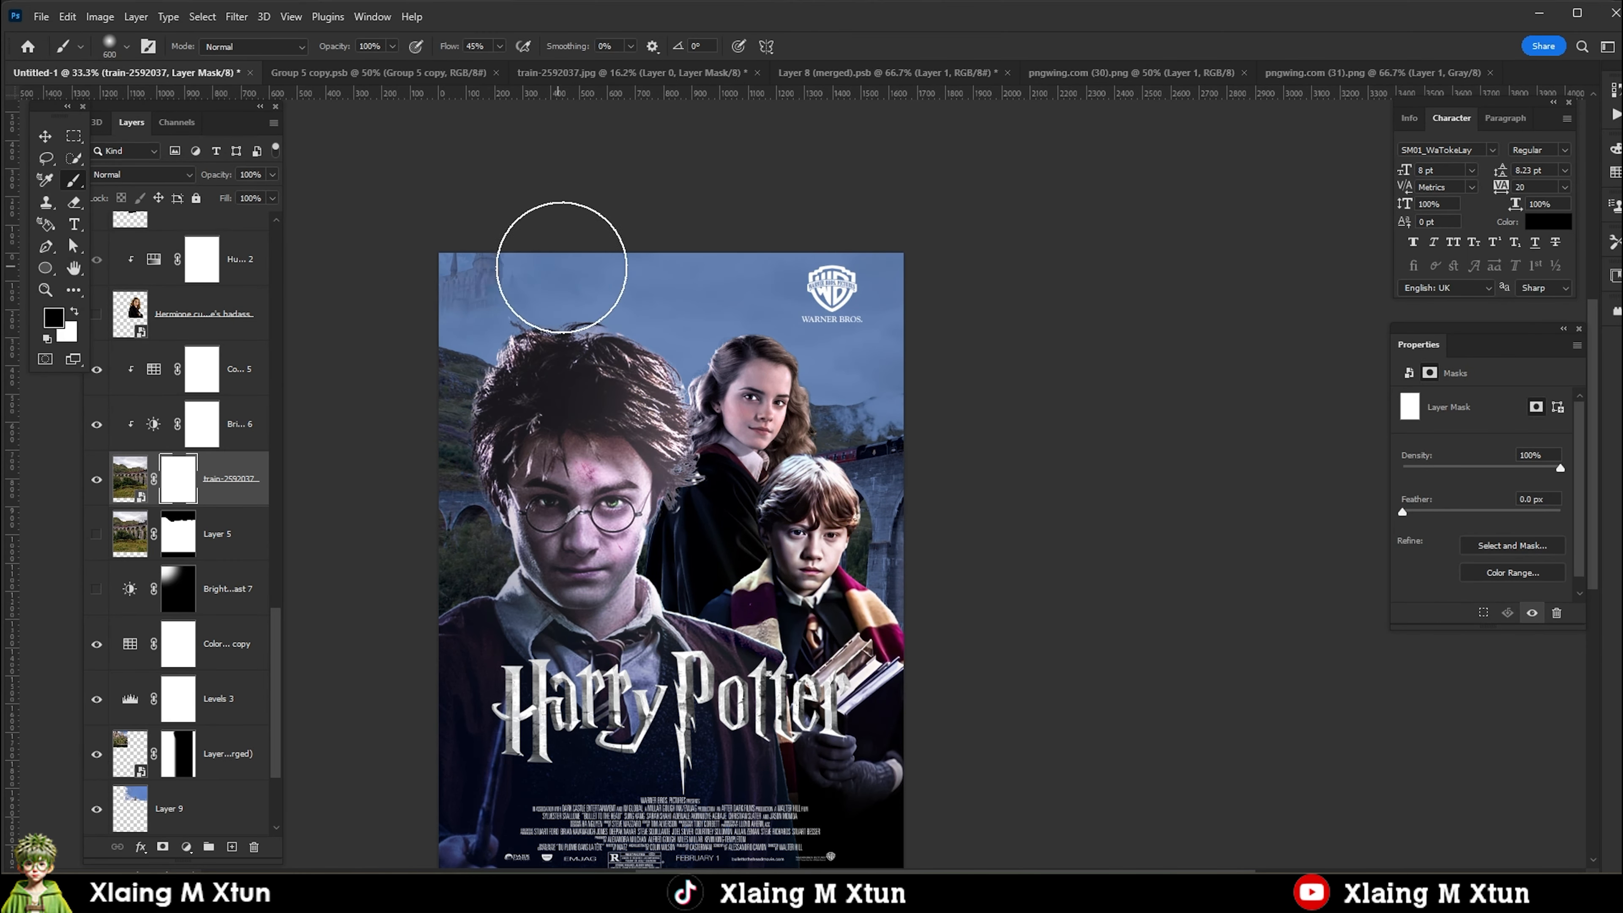
{"action": "mouse_move", "coordinate": [561, 268]}
{"action": "left_mouse_down"}
{"action": "mouse_move", "coordinate": [528, 290]}
{"action": "mouse_move", "coordinate": [570, 290]}
{"action": "mouse_move", "coordinate": [632, 331]}
{"action": "mouse_move", "coordinate": [526, 296]}
{"action": "mouse_move", "coordinate": [617, 395]}
{"action": "mouse_move", "coordinate": [515, 282]}
{"action": "left_mouse_up"}
{"action": "scroll", "coordinate": [705, 266], "scroll_direction": "down", "scroll_amount": 3}
Refine the train-2592037 mask with a white brush so the photo's sky blends around the castle.
{"action": "key", "text": "x"}
{"action": "scroll", "coordinate": [661, 427], "scroll_direction": "up", "scroll_amount": 2}
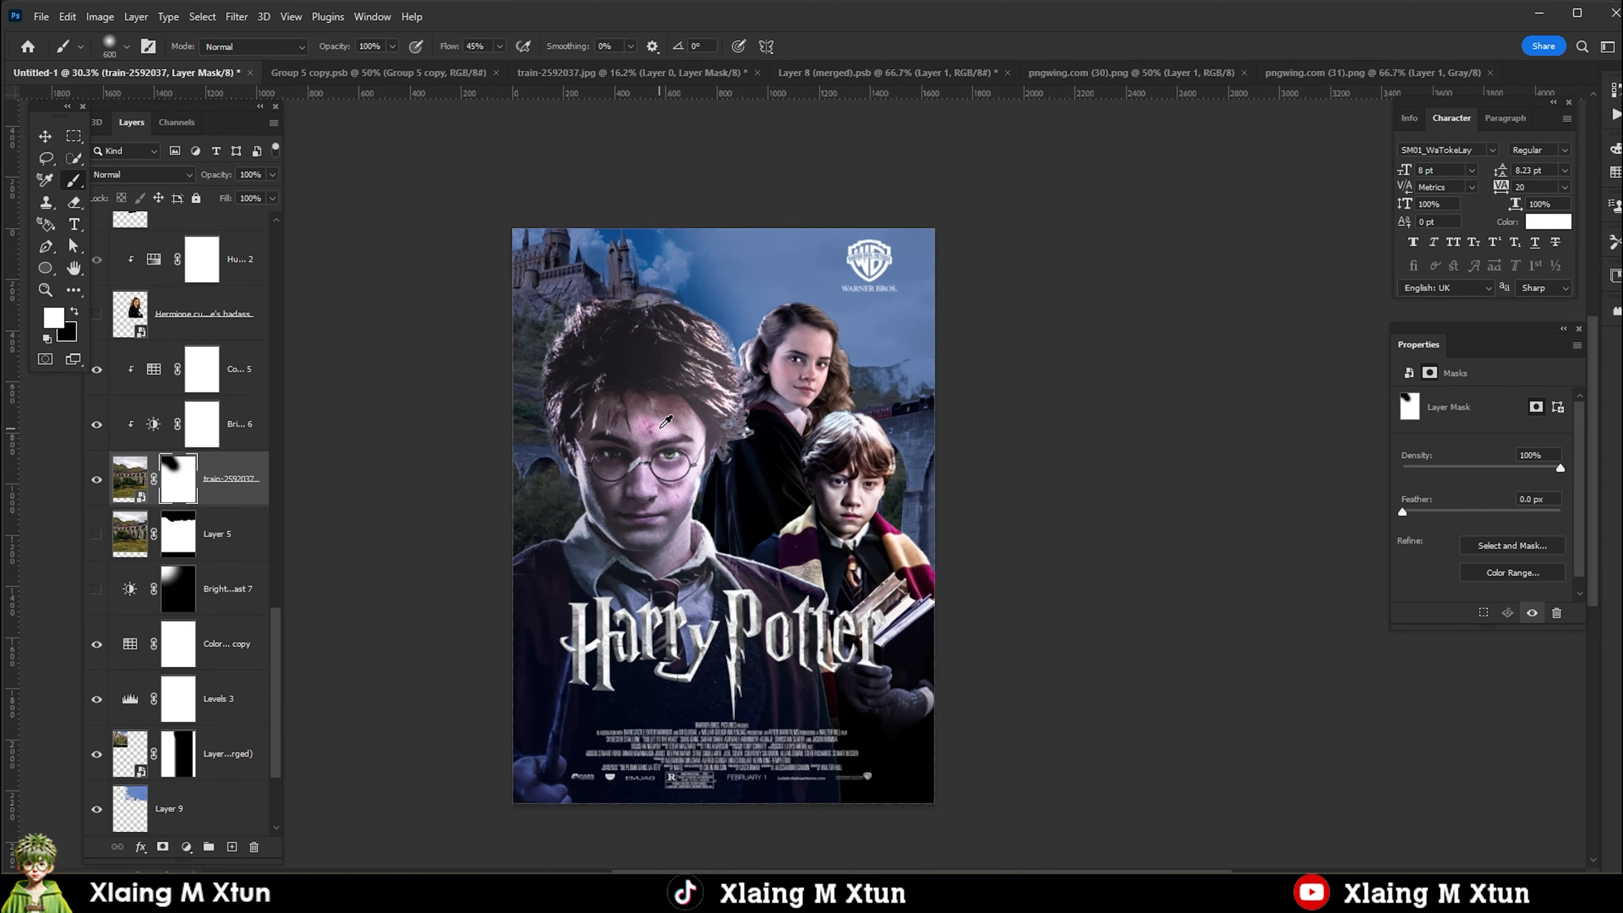
{"action": "scroll", "coordinate": [663, 427], "scroll_direction": "up", "scroll_amount": 1}
{"action": "scroll", "coordinate": [664, 438], "scroll_direction": "down", "scroll_amount": 3}
{"action": "scroll", "coordinate": [666, 483], "scroll_direction": "up", "scroll_amount": 4}
{"action": "key", "text": "v"}
{"action": "scroll", "coordinate": [785, 358], "scroll_direction": "down", "scroll_amount": 5}
{"action": "scroll", "coordinate": [790, 390], "scroll_direction": "up", "scroll_amount": 4}
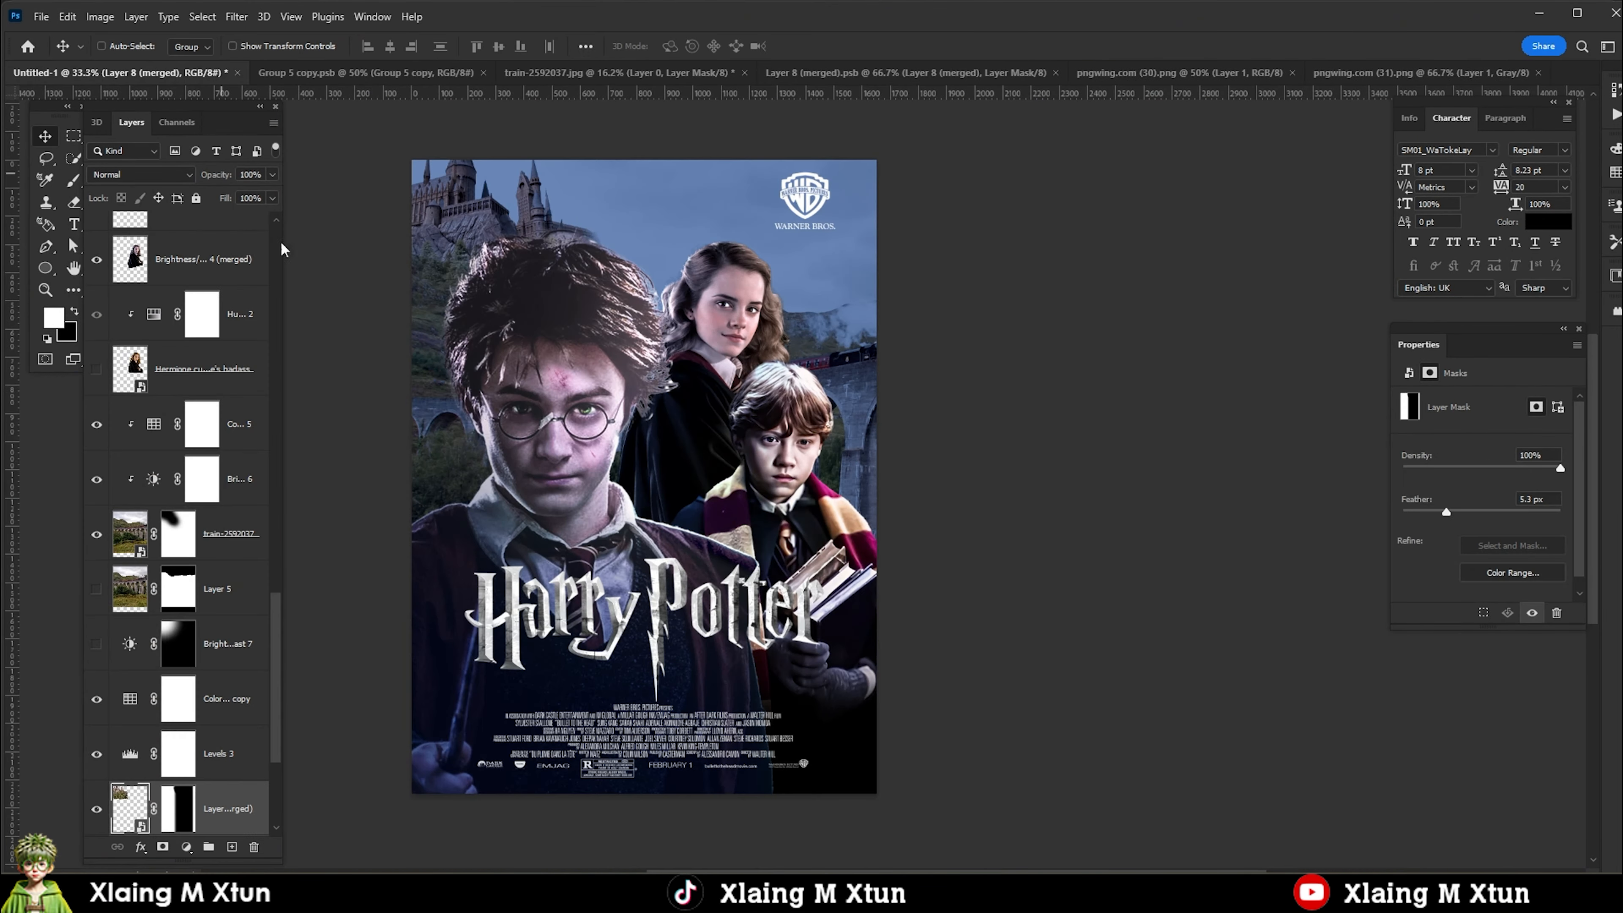
{"action": "scroll", "coordinate": [639, 211], "scroll_direction": "up", "scroll_amount": 2}
{"action": "left_click", "coordinate": [177, 533]}
{"action": "key", "text": "b"}
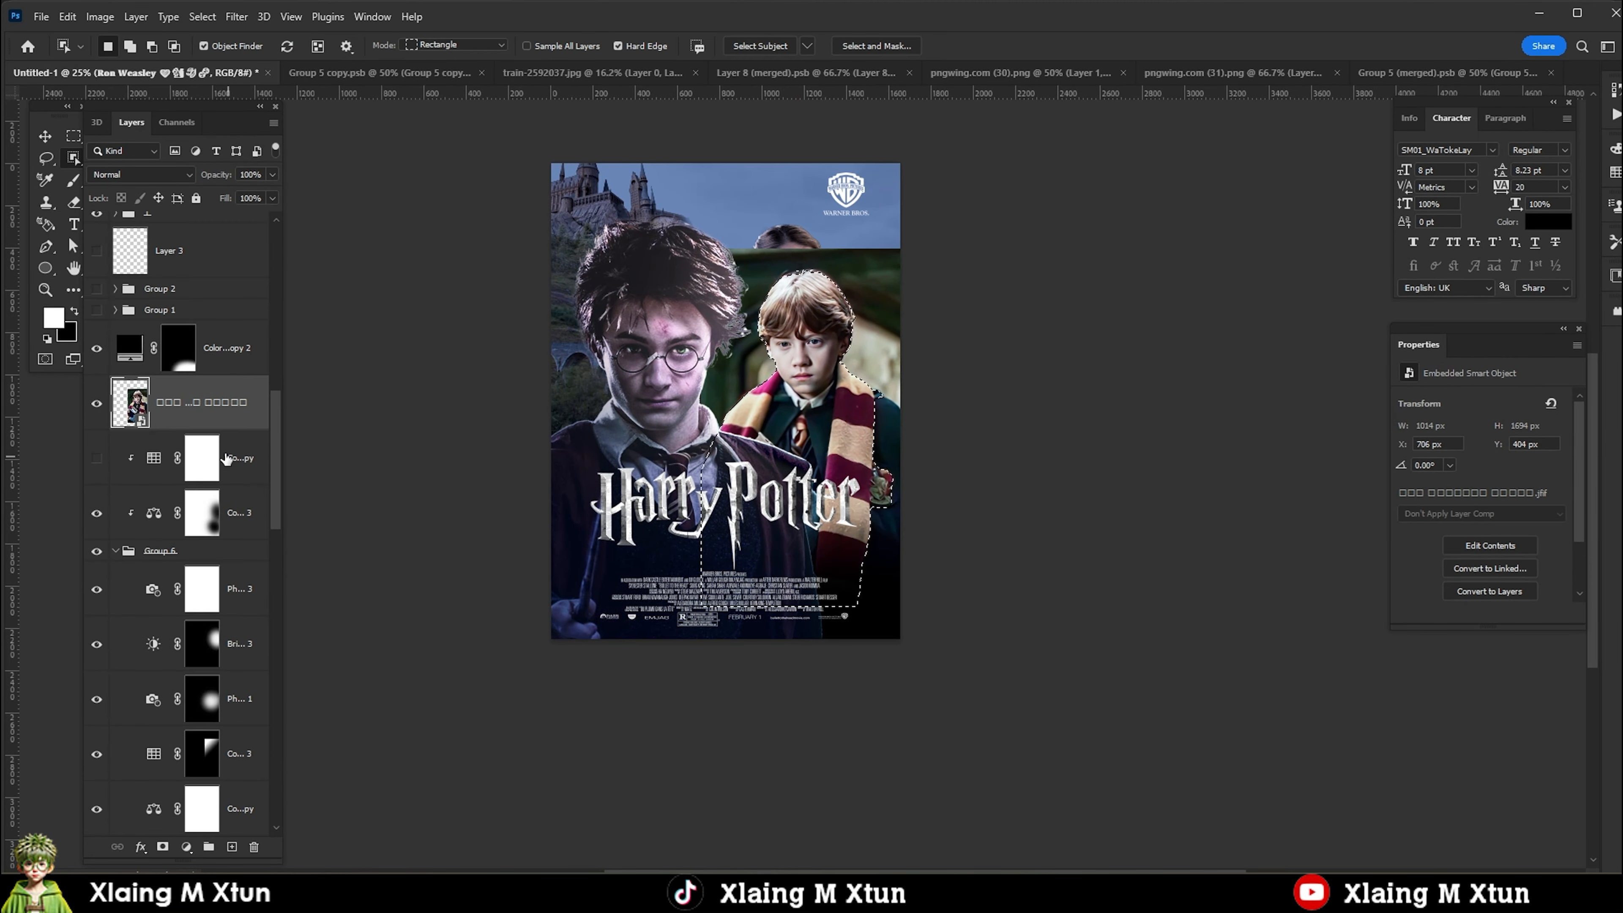
Move the new Ron photo down over the old Ron and rename the hidden Group 6 as cancel.
{"action": "left_click_drag", "start_coordinate": [836, 501], "coordinate": [916, 585]}
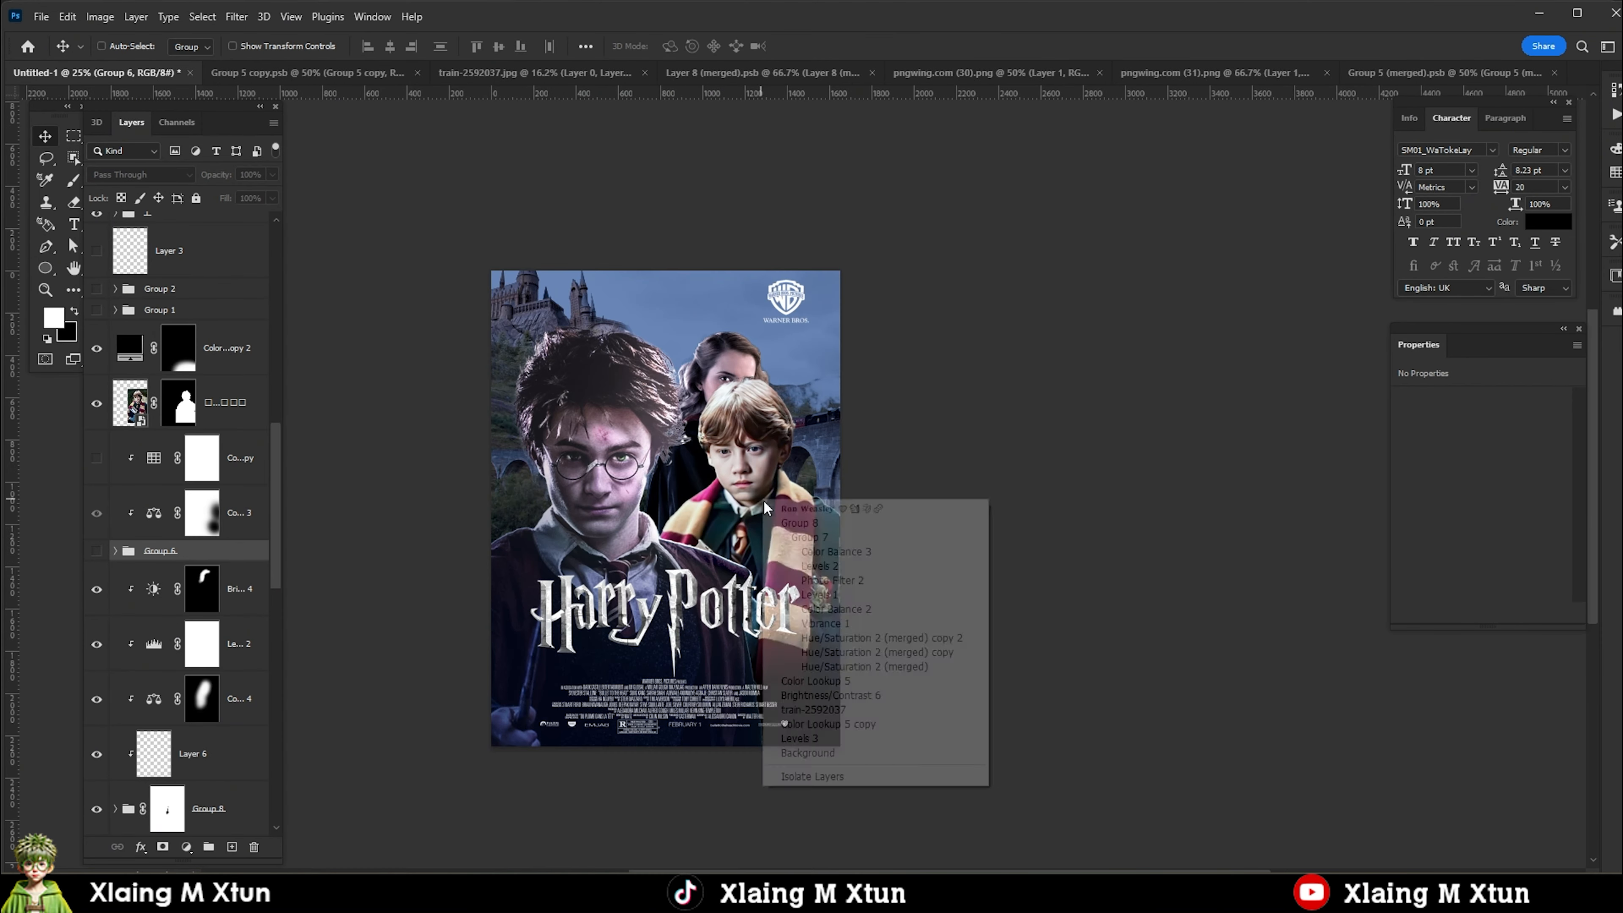
{"action": "left_click", "coordinate": [767, 509]}
{"action": "key", "text": "ctrl+plus"}
{"action": "double_click", "coordinate": [186, 551]}
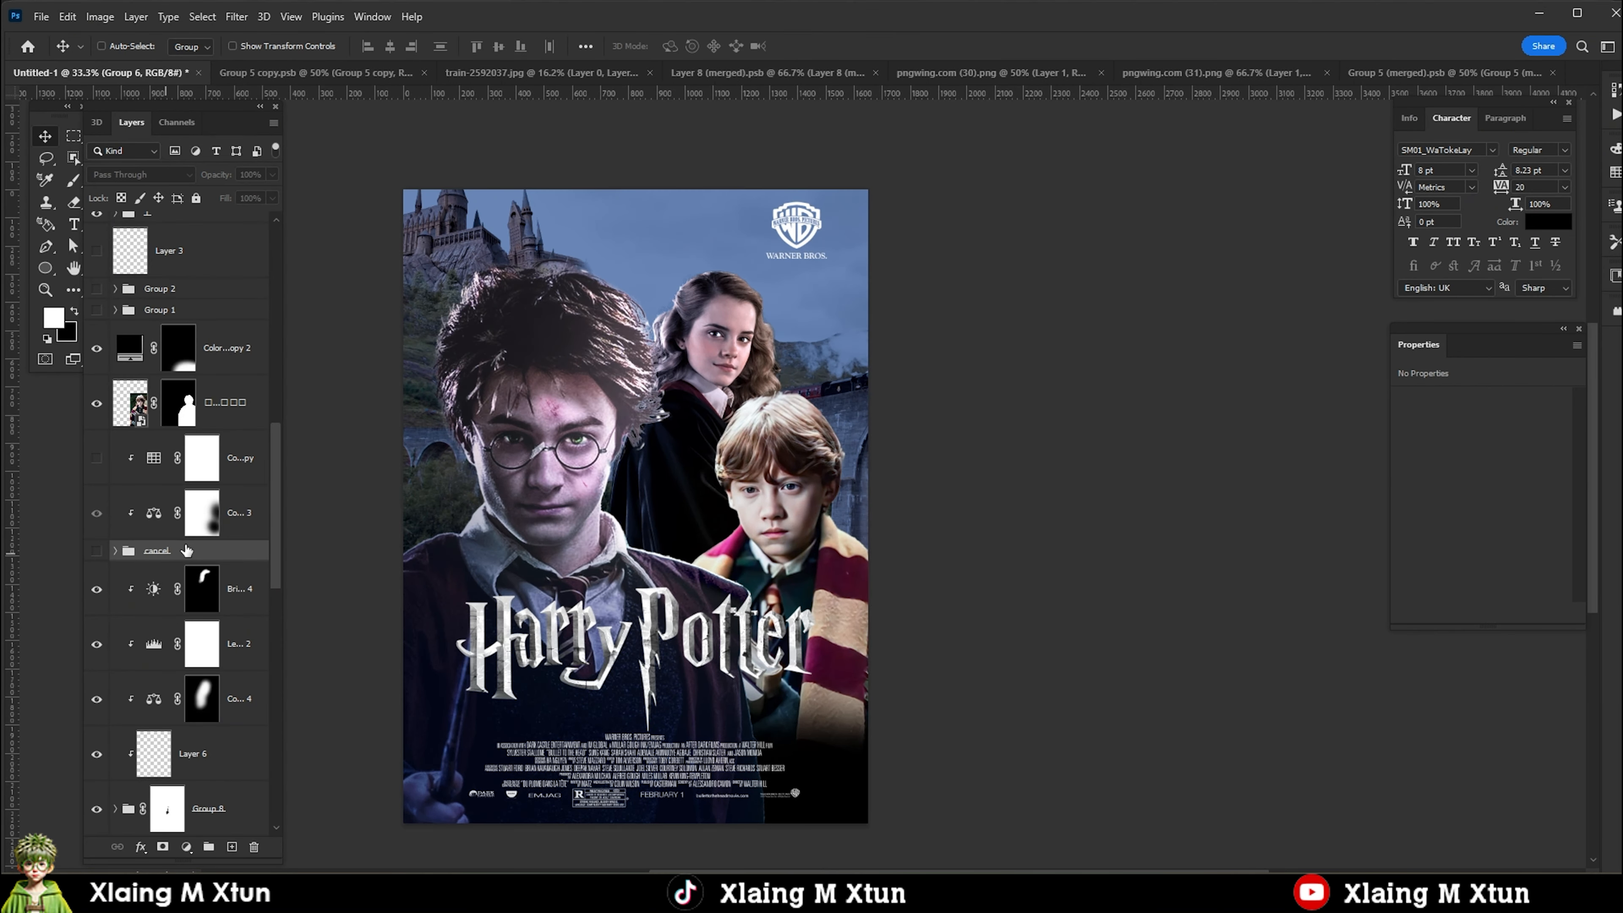
Move the masked Ron cutout up and over to the poster's right edge, below Hermione.
{"action": "scroll", "coordinate": [487, 586], "scroll_direction": "down", "scroll_amount": 1}
{"action": "left_click_drag", "start_coordinate": [782, 440], "coordinate": [863, 388]}
{"action": "scroll", "coordinate": [782, 468], "scroll_direction": "up", "scroll_amount": 1}
{"action": "right_click", "coordinate": [785, 467]}
{"action": "left_click", "coordinate": [811, 476]}
{"action": "scroll", "coordinate": [788, 445], "scroll_direction": "down", "scroll_amount": 3}
{"action": "scroll", "coordinate": [790, 476], "scroll_direction": "up", "scroll_amount": 2}
{"action": "scroll", "coordinate": [766, 408], "scroll_direction": "up", "scroll_amount": 3}
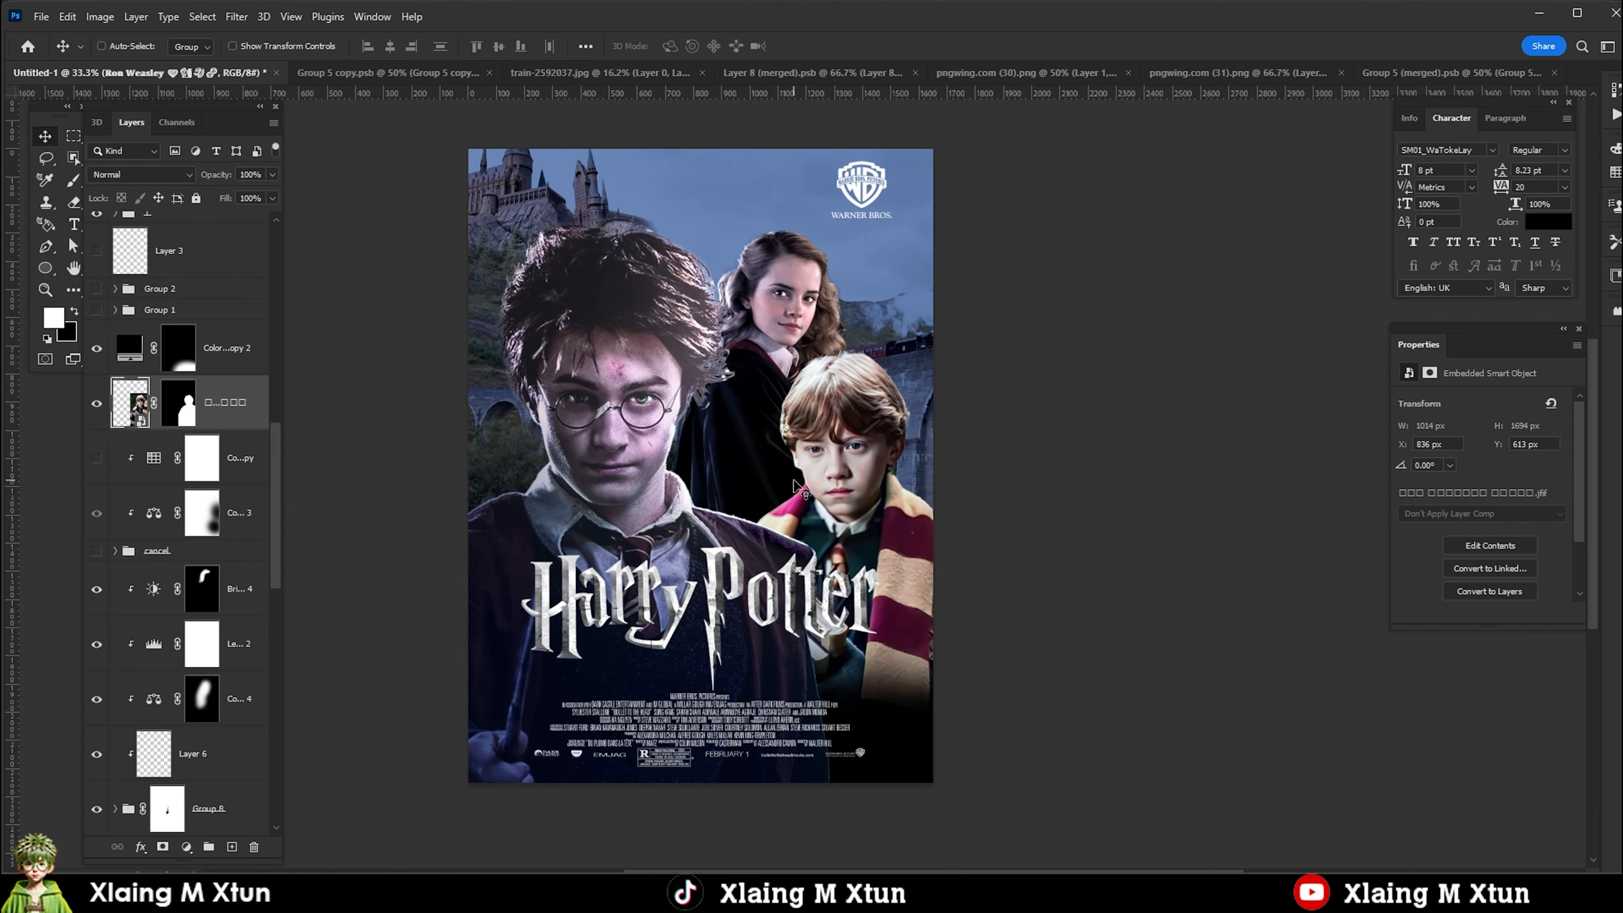
Flip the Ron cutout horizontally.
{"action": "key", "text": "ctrl+t"}
{"action": "right_click", "coordinate": [868, 607]}
{"action": "left_click", "coordinate": [895, 586]}
{"action": "key", "text": "Return"}
{"action": "scroll", "coordinate": [860, 453], "scroll_direction": "down", "scroll_amount": 1}
{"action": "scroll", "coordinate": [860, 453], "scroll_direction": "up", "scroll_amount": 1}
Add a Color Balance adjustment clipped to Ron with Midtones Cyan-Red -15 and Yellow-Blue +42, and adjust another tone range.
{"action": "left_click", "coordinate": [187, 847]}
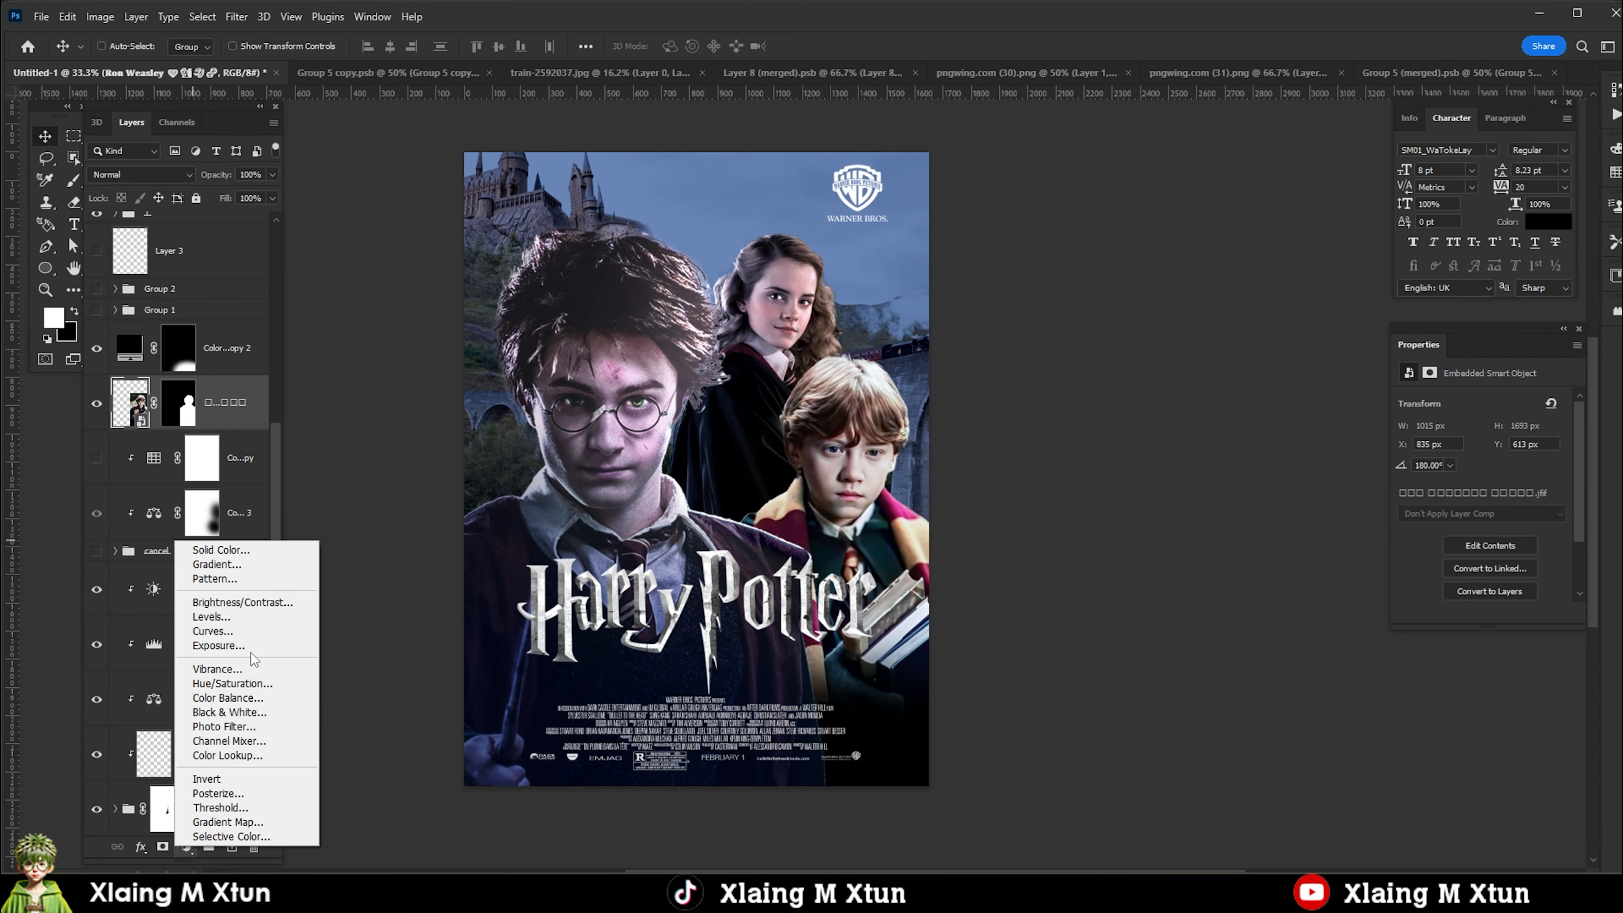
{"action": "left_click", "coordinate": [228, 698]}
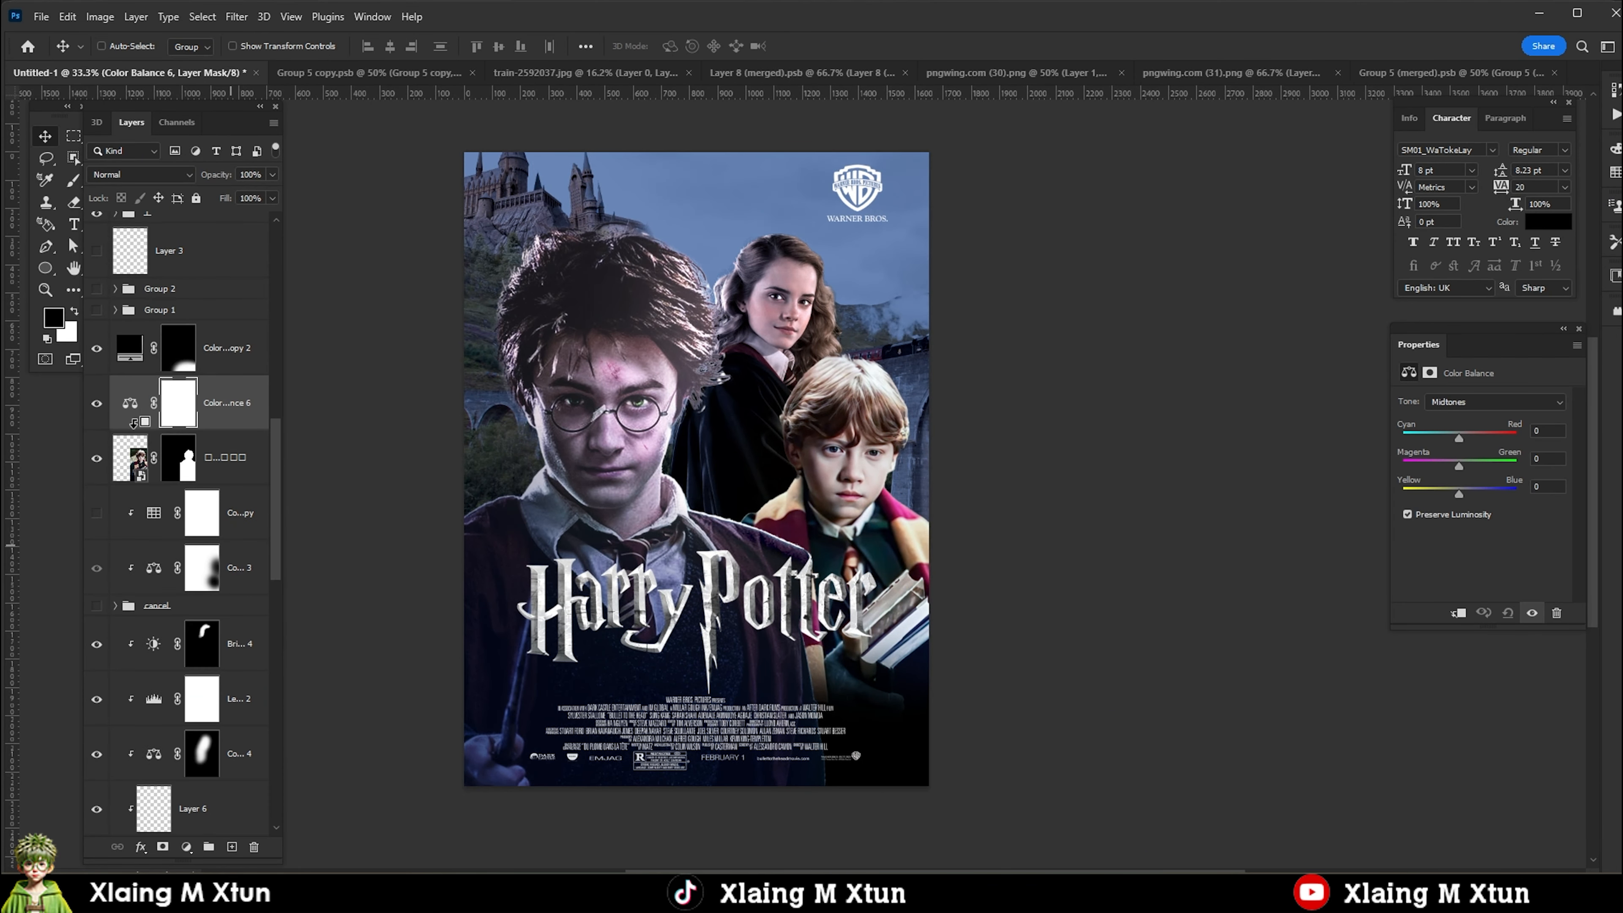
{"action": "left_click", "coordinate": [1462, 402]}
{"action": "left_click", "coordinate": [1462, 442]}
{"action": "left_click_drag", "start_coordinate": [1459, 494], "coordinate": [1463, 508]}
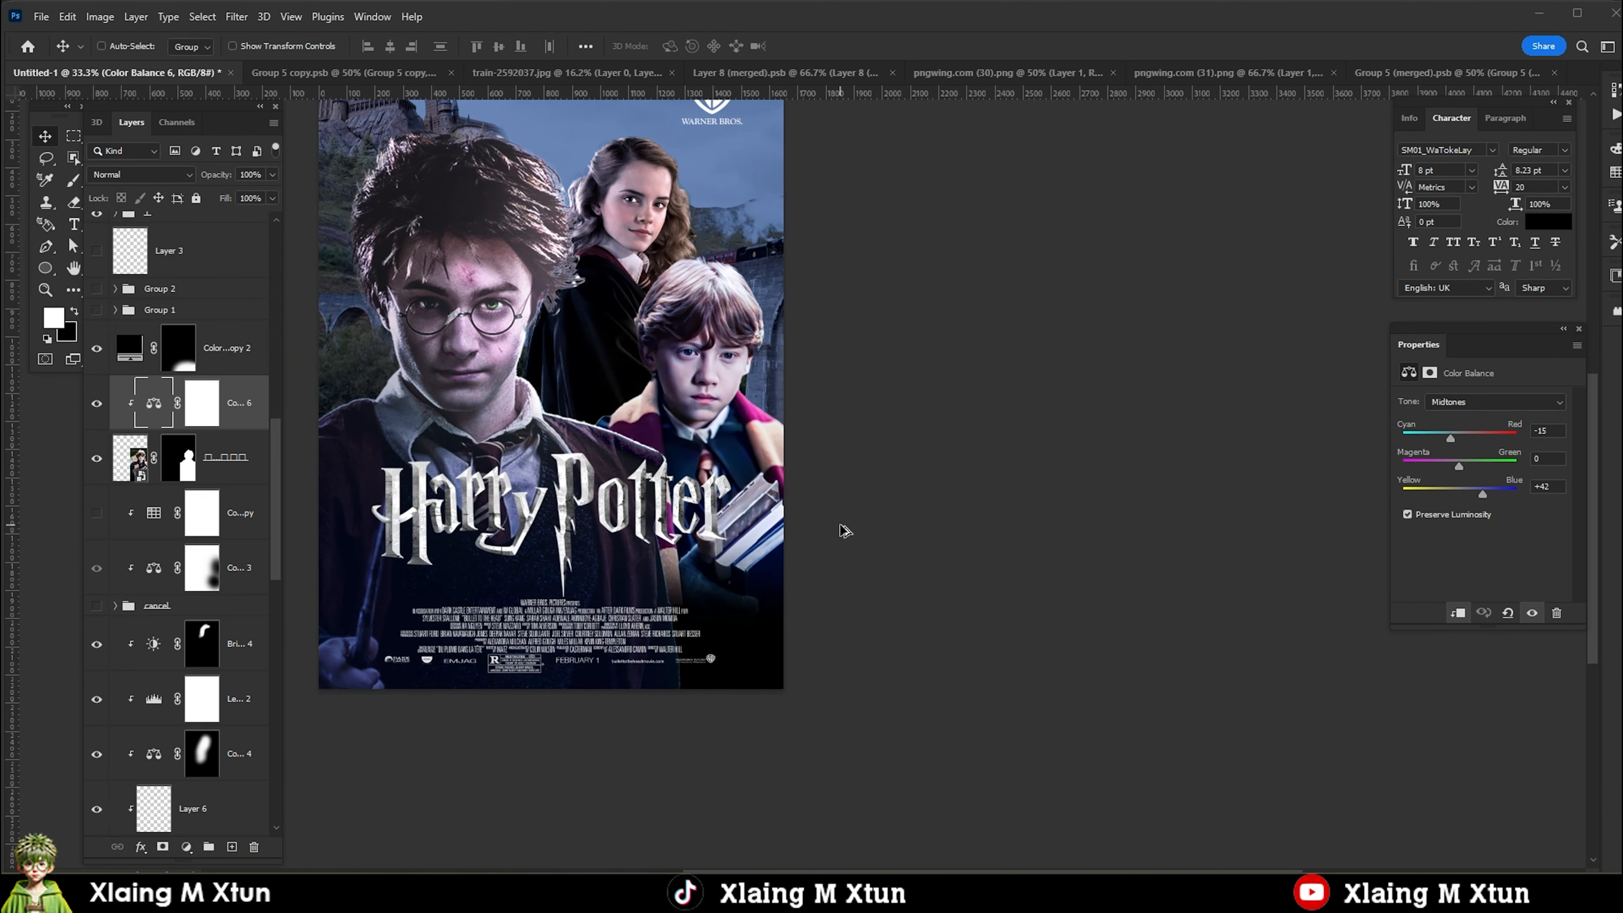
{"action": "scroll", "coordinate": [658, 536], "scroll_direction": "down", "scroll_amount": 1}
Add a light blue Solid Color fill layer above Ron's Color Balance adjustment.
{"action": "left_click", "coordinate": [186, 846]}
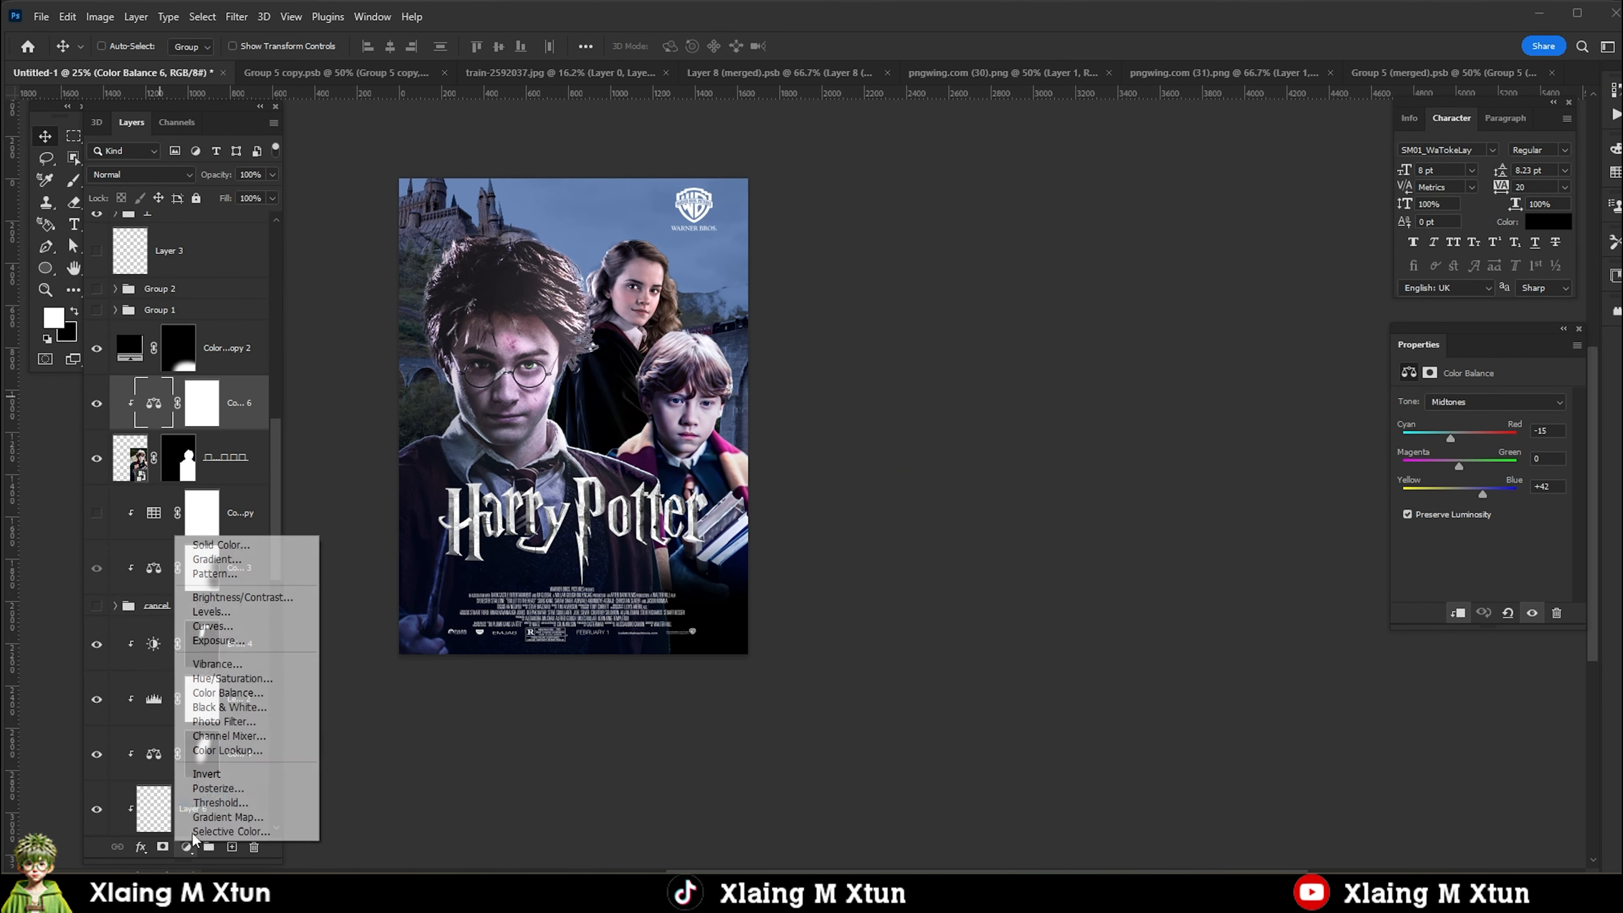
{"action": "left_click", "coordinate": [211, 544]}
{"action": "left_click", "coordinate": [1318, 557]}
{"action": "key", "text": "Return"}
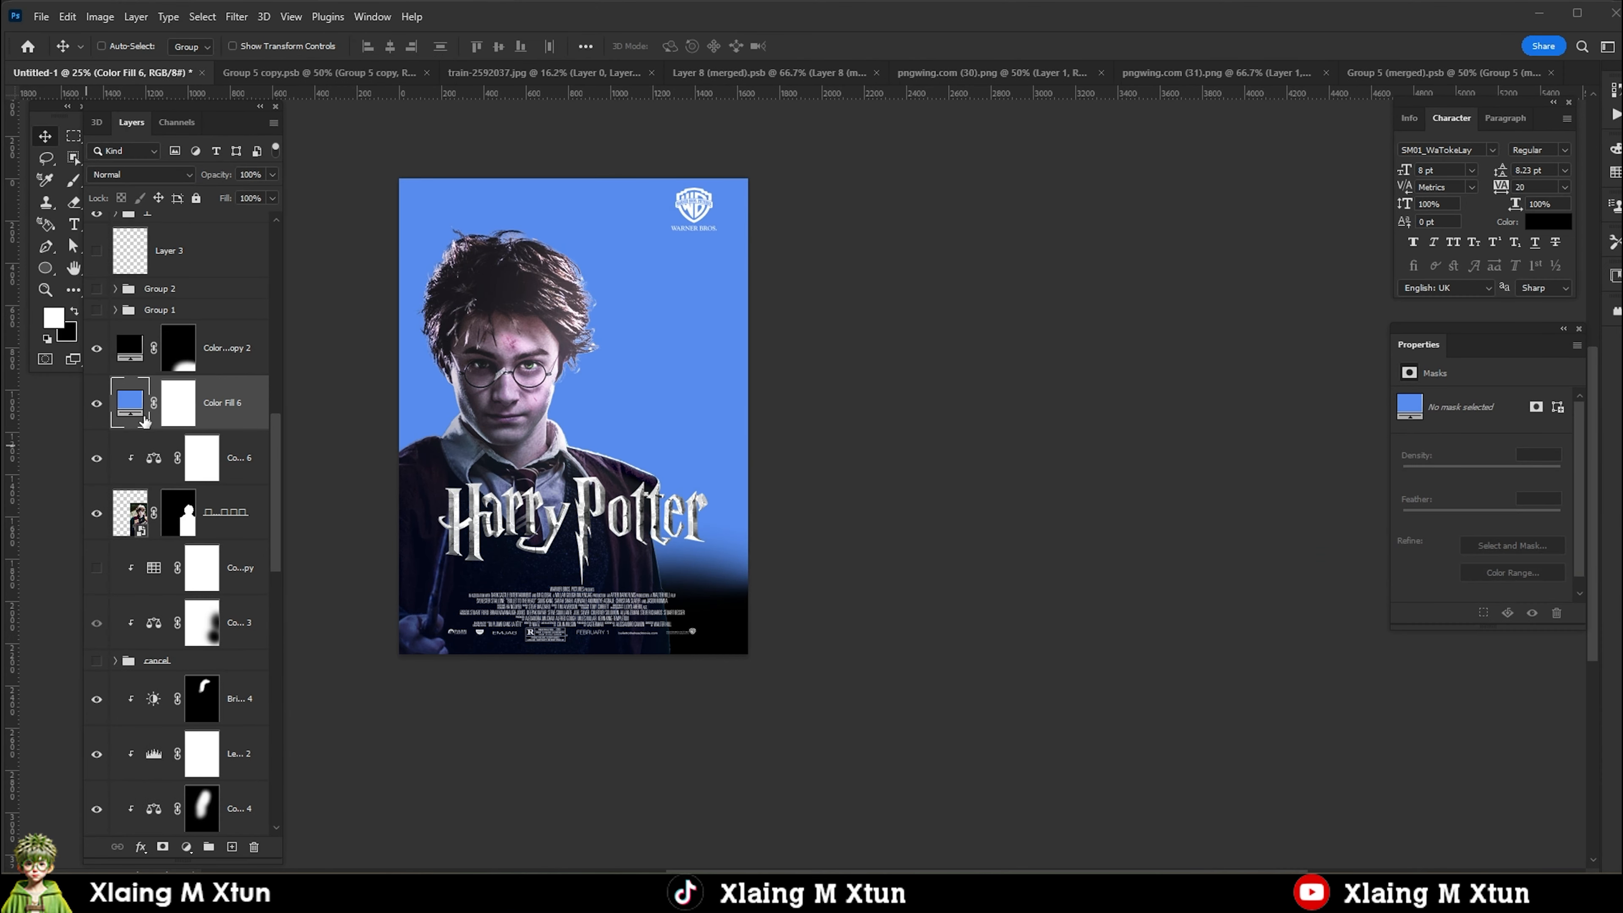
Clip the light blue fill to Ron and restrict it with a gradient on its inverted mask, fading in from the poster's right edge.
{"action": "left_click", "coordinate": [134, 430], "text": "alt"}
{"action": "left_click", "coordinate": [202, 404]}
{"action": "key", "text": "ctrl+i"}
{"action": "key", "text": "g"}
{"action": "mouse_move", "coordinate": [761, 425]}
{"action": "left_mouse_down"}
{"action": "mouse_move", "coordinate": [576, 454]}
{"action": "mouse_move", "coordinate": [687, 468]}
{"action": "left_mouse_up"}
Set the light blue fill's blend mode to Soft Light.
{"action": "left_click", "coordinate": [153, 403]}
{"action": "left_click", "coordinate": [141, 174]}
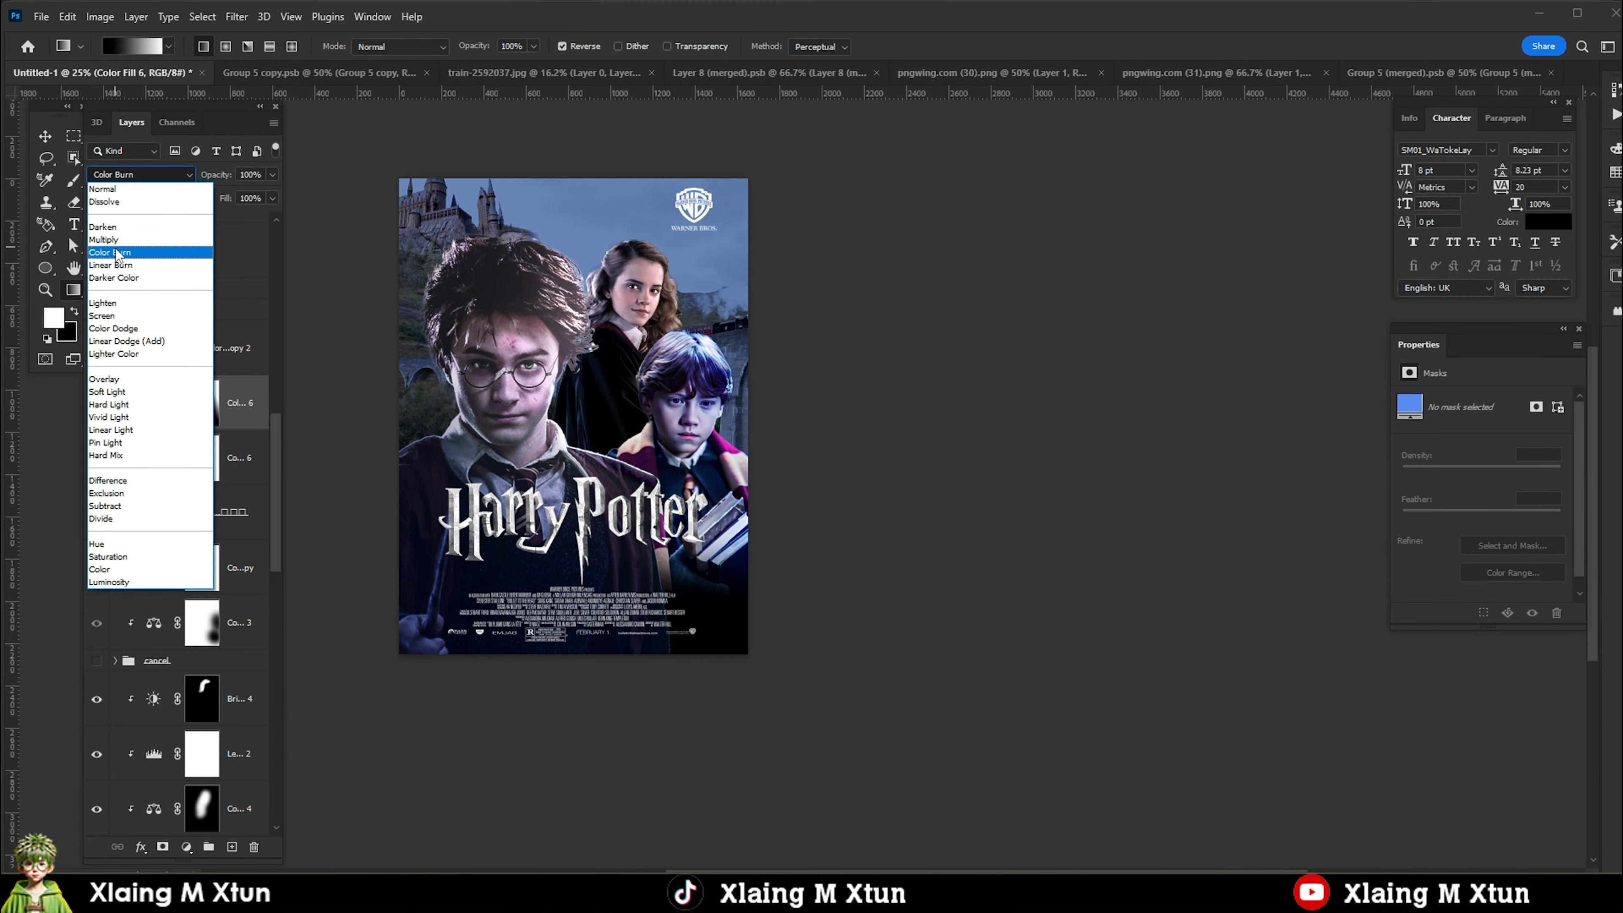
{"action": "left_click", "coordinate": [108, 391]}
Add an orange Solid Color fill layer above the light blue one and clip it to Ron.
{"action": "left_click", "coordinate": [186, 847]}
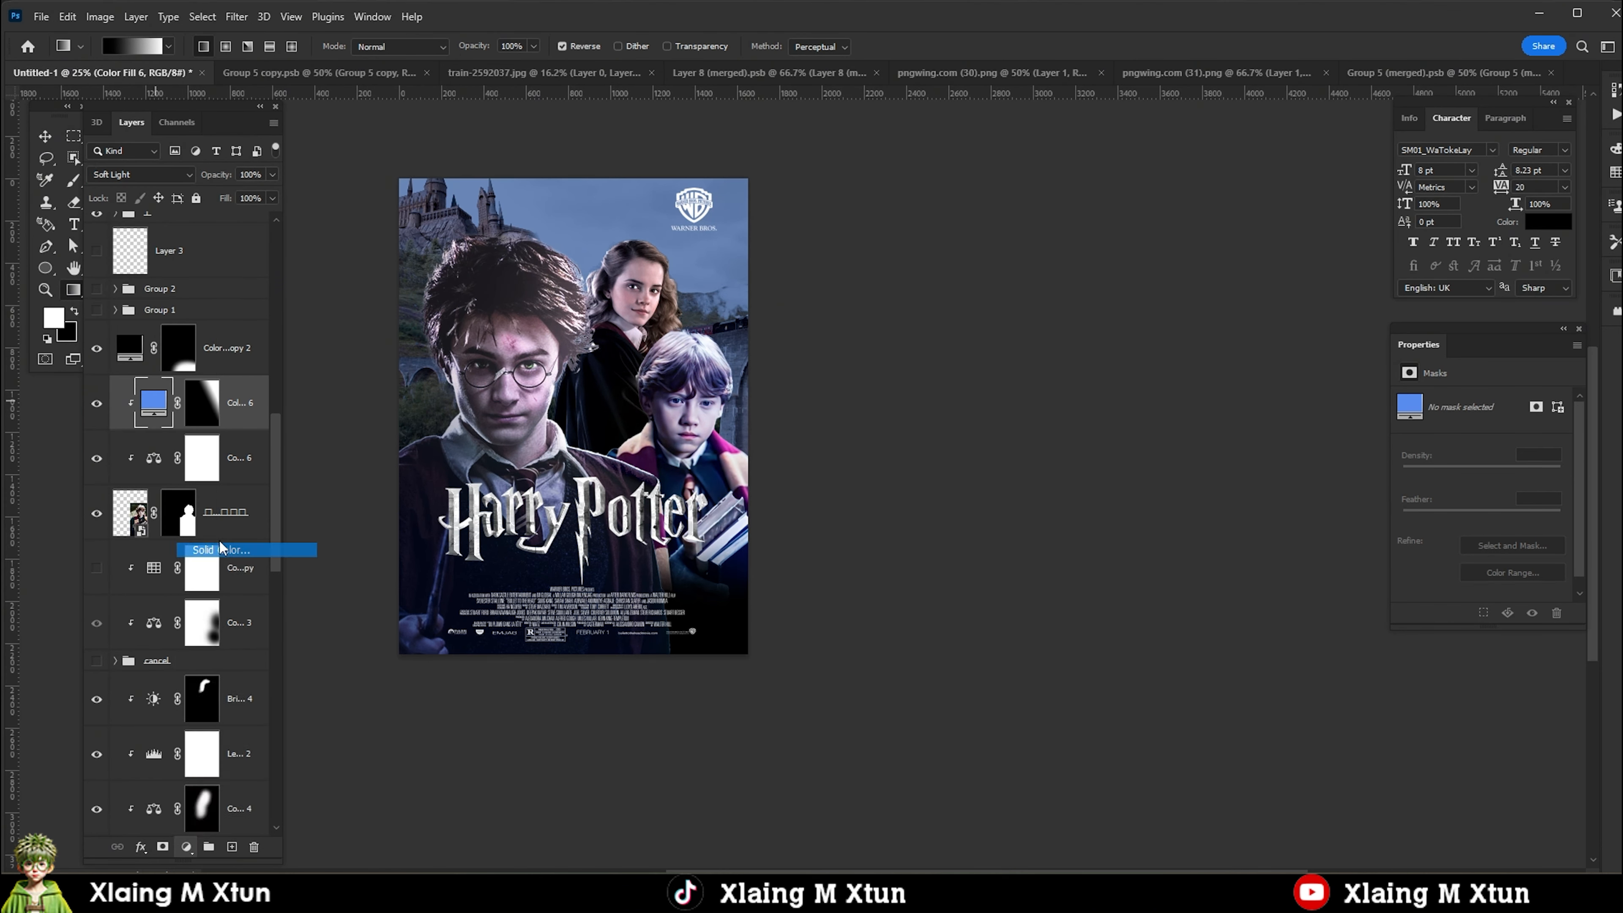
{"action": "left_click", "coordinate": [221, 548]}
{"action": "left_click", "coordinate": [1342, 570]}
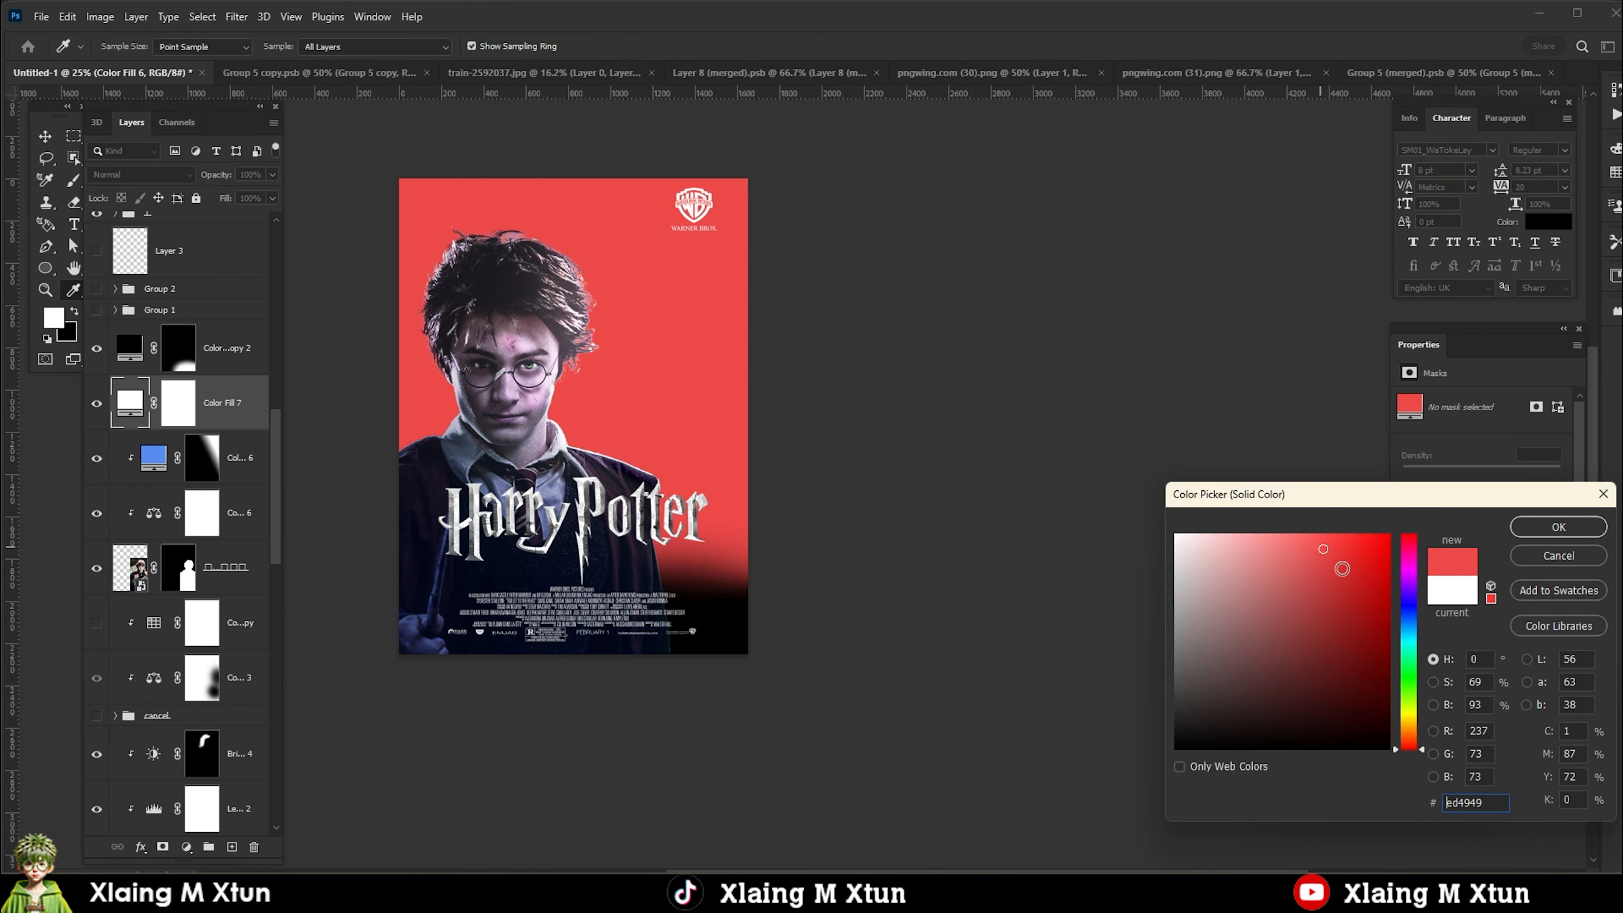
{"action": "left_click_drag", "start_coordinate": [1409, 742], "coordinate": [1409, 728]}
{"action": "left_click", "coordinate": [1559, 526]}
{"action": "left_click", "coordinate": [133, 426], "text": "alt"}
Invert the orange fill's mask and draw a gradient that limits the color to Ron's side facing Harry.
{"action": "left_click", "coordinate": [202, 403]}
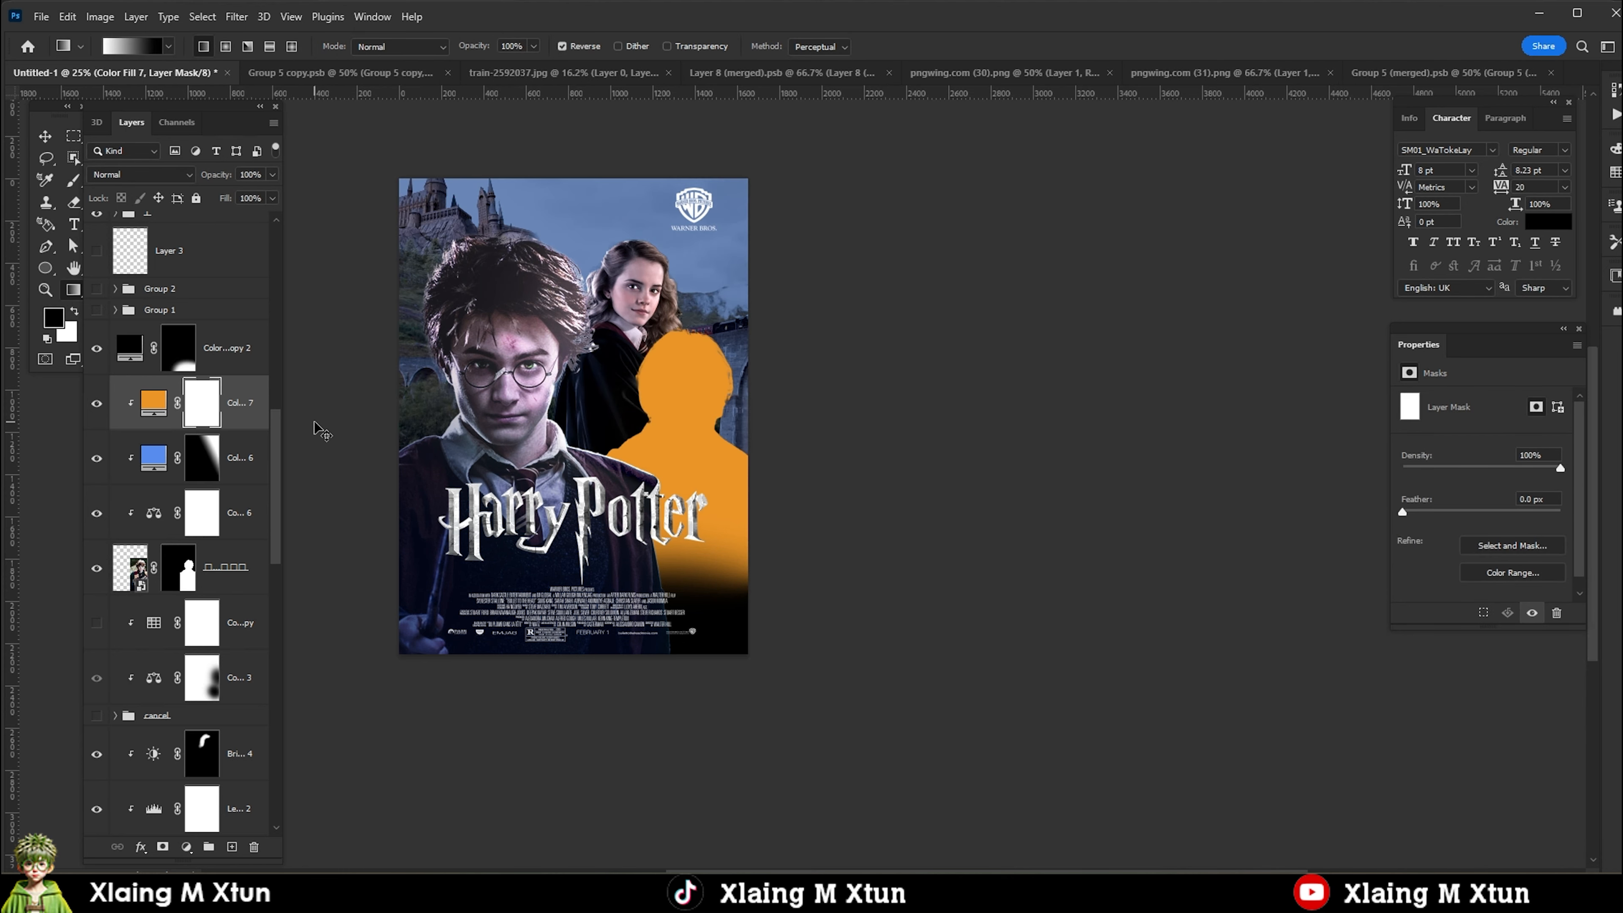
{"action": "key", "text": "ctrl+i"}
{"action": "left_click_drag", "start_coordinate": [576, 511], "coordinate": [652, 458]}
{"action": "left_click_drag", "start_coordinate": [566, 422], "coordinate": [626, 527]}
{"action": "key", "text": "ctrl+z"}
{"action": "key", "text": "ctrl+z"}
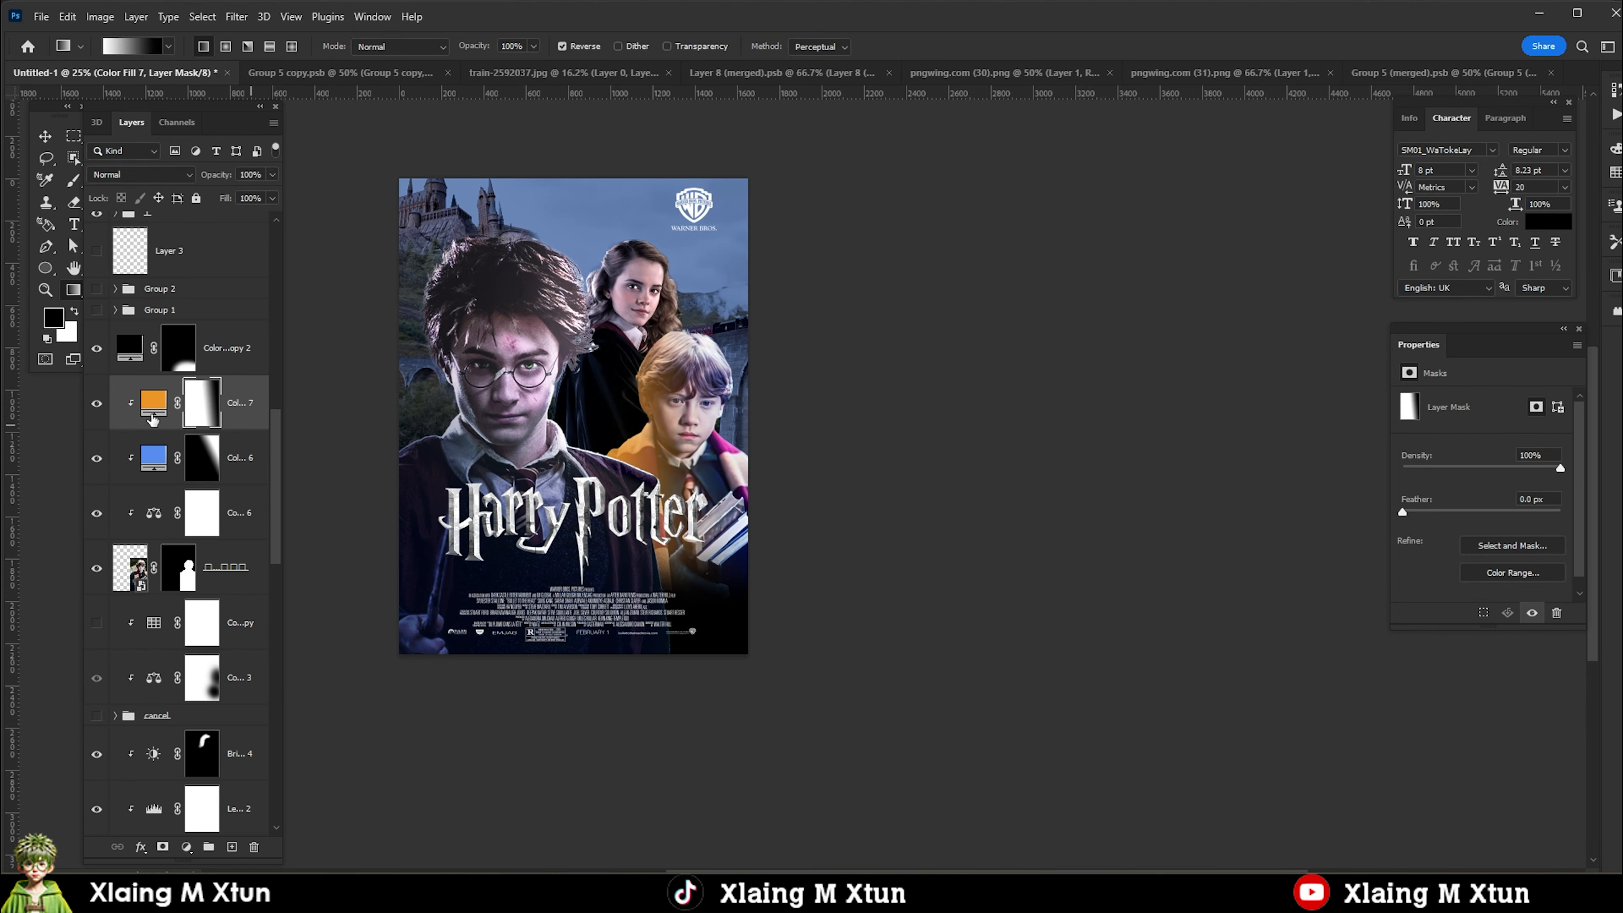
Split the orange fill's Blend If sliders for the underlying layer to about 0/132 and 45/255.
{"action": "right_click", "coordinate": [153, 408]}
{"action": "left_click", "coordinate": [182, 416]}
{"action": "left_click_drag", "start_coordinate": [1193, 549], "coordinate": [1305, 551]}
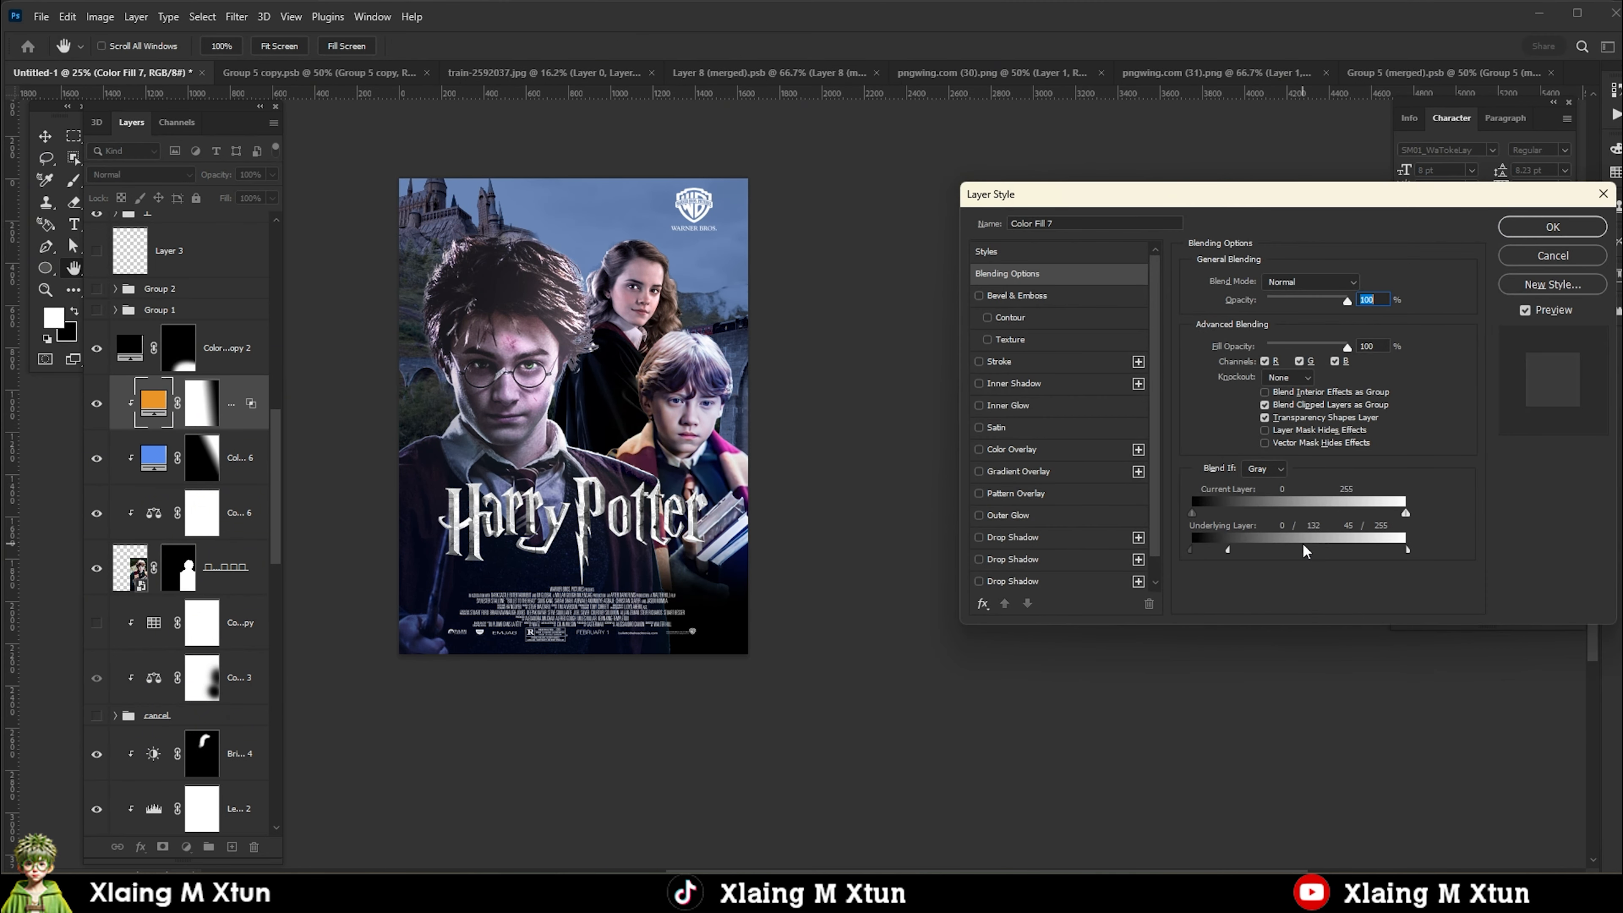
{"action": "left_click", "coordinate": [1533, 231]}
Split the light blue fill's Blend If sliders for the underlying layer to about 0/84 and 161/255.
{"action": "mouse_move", "coordinate": [251, 404]}
{"action": "left_mouse_down"}
{"action": "mouse_move", "coordinate": [250, 435]}
{"action": "mouse_move", "coordinate": [296, 427]}
{"action": "mouse_move", "coordinate": [251, 415]}
{"action": "left_mouse_up"}
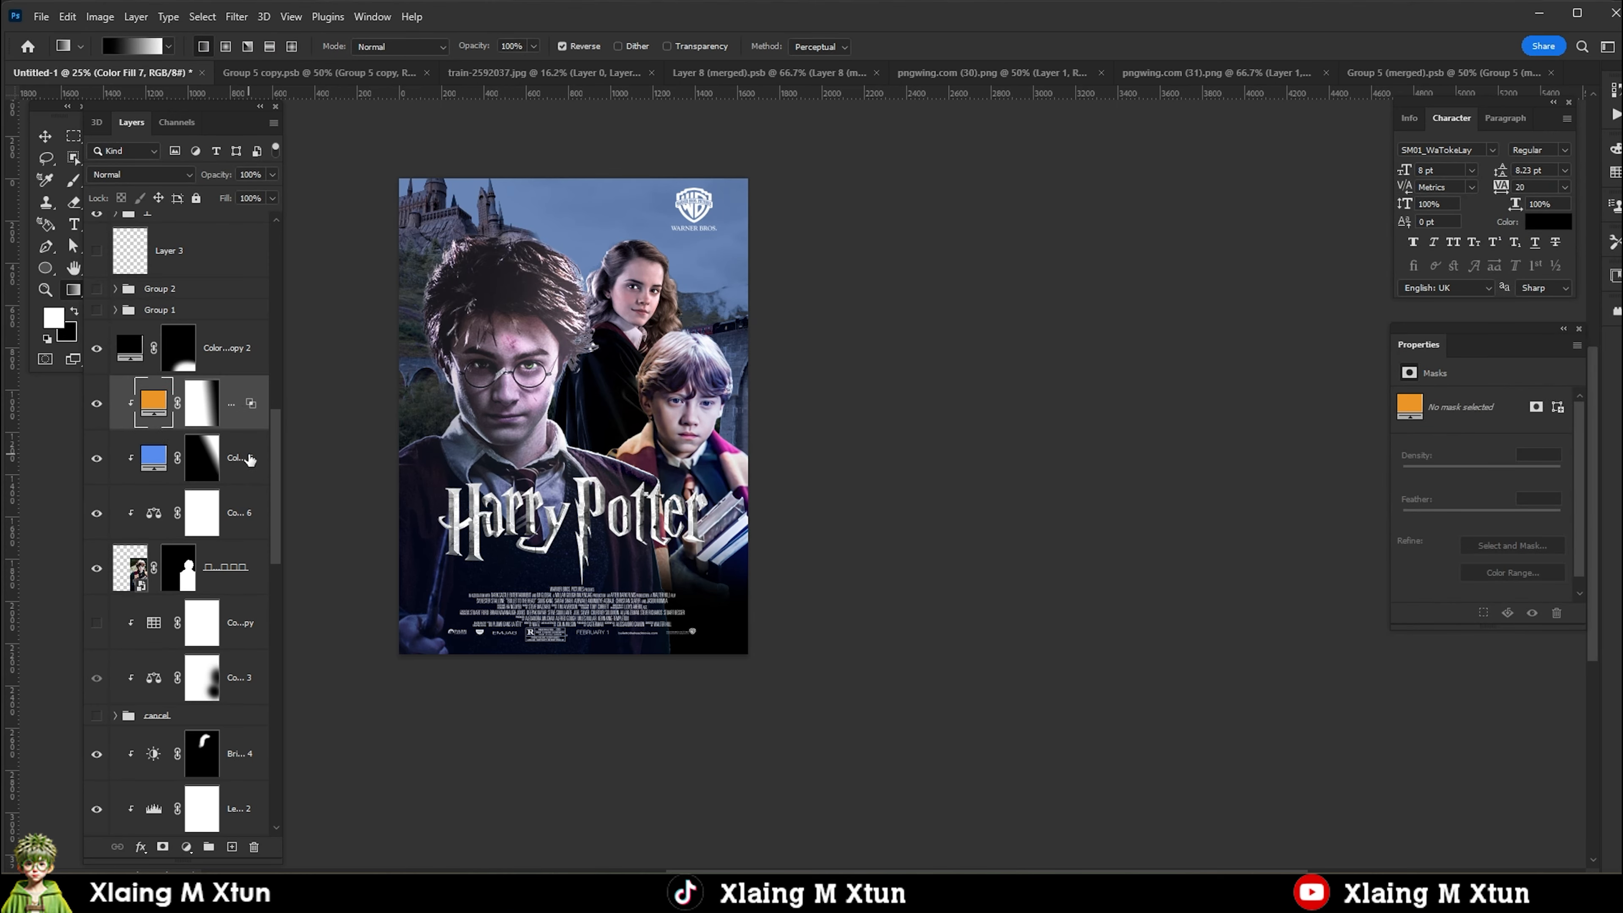
{"action": "right_click", "coordinate": [248, 455]}
{"action": "left_click", "coordinate": [307, 158]}
{"action": "left_click_drag", "start_coordinate": [1405, 550], "coordinate": [1398, 551]}
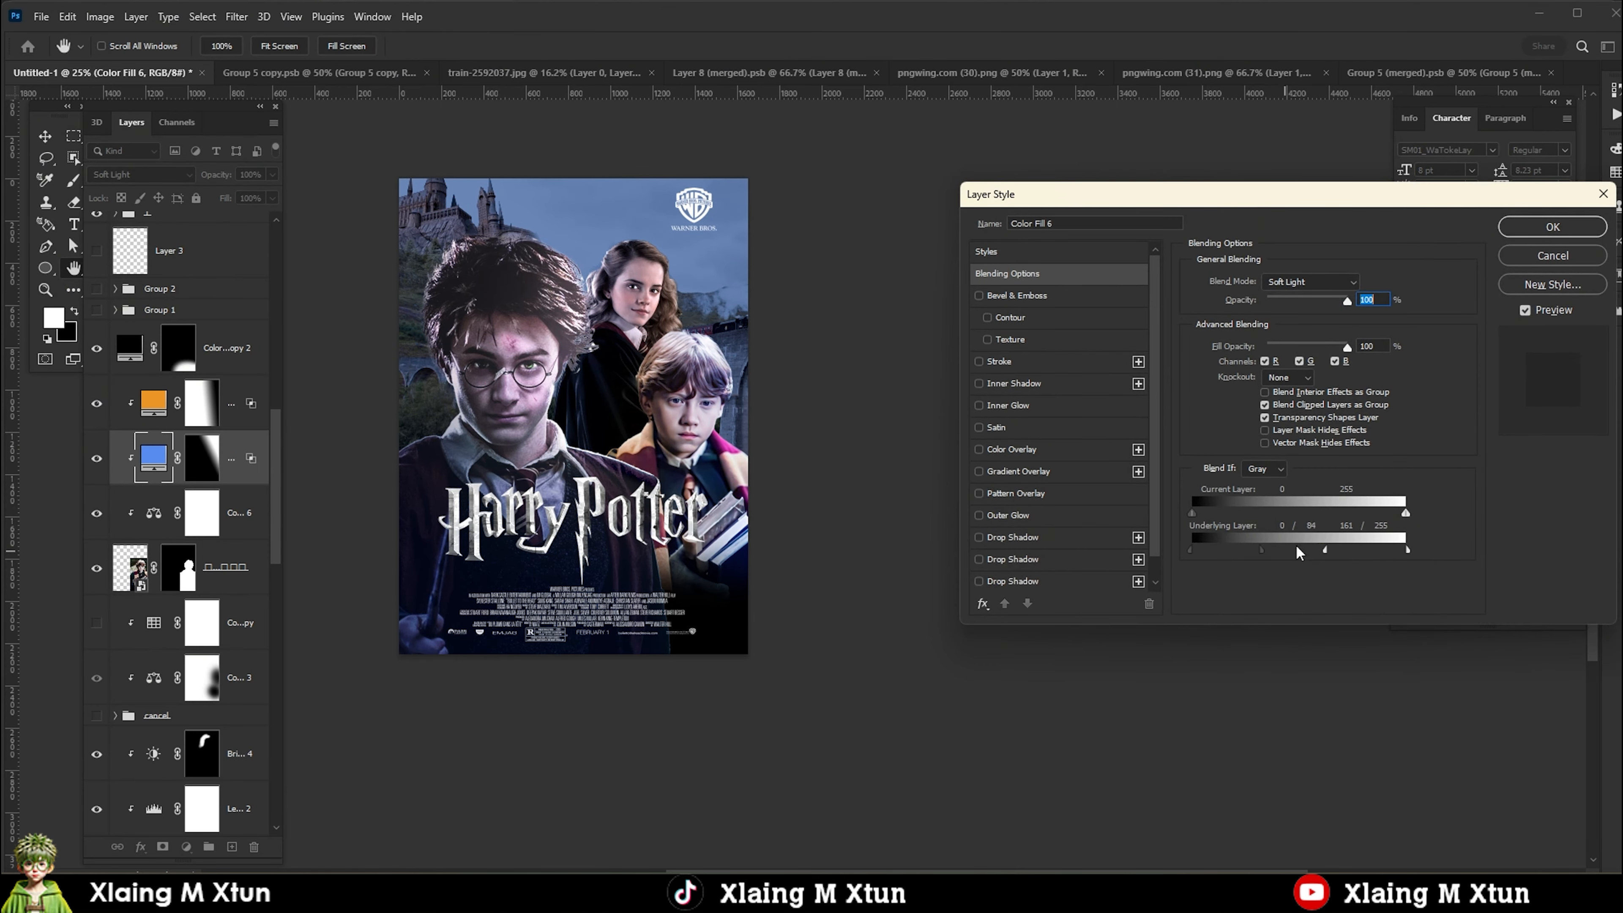
{"action": "key", "text": "Return"}
{"action": "key", "text": "ctrl+plus"}
{"action": "key", "text": "b"}
{"action": "left_click", "coordinate": [186, 847]}
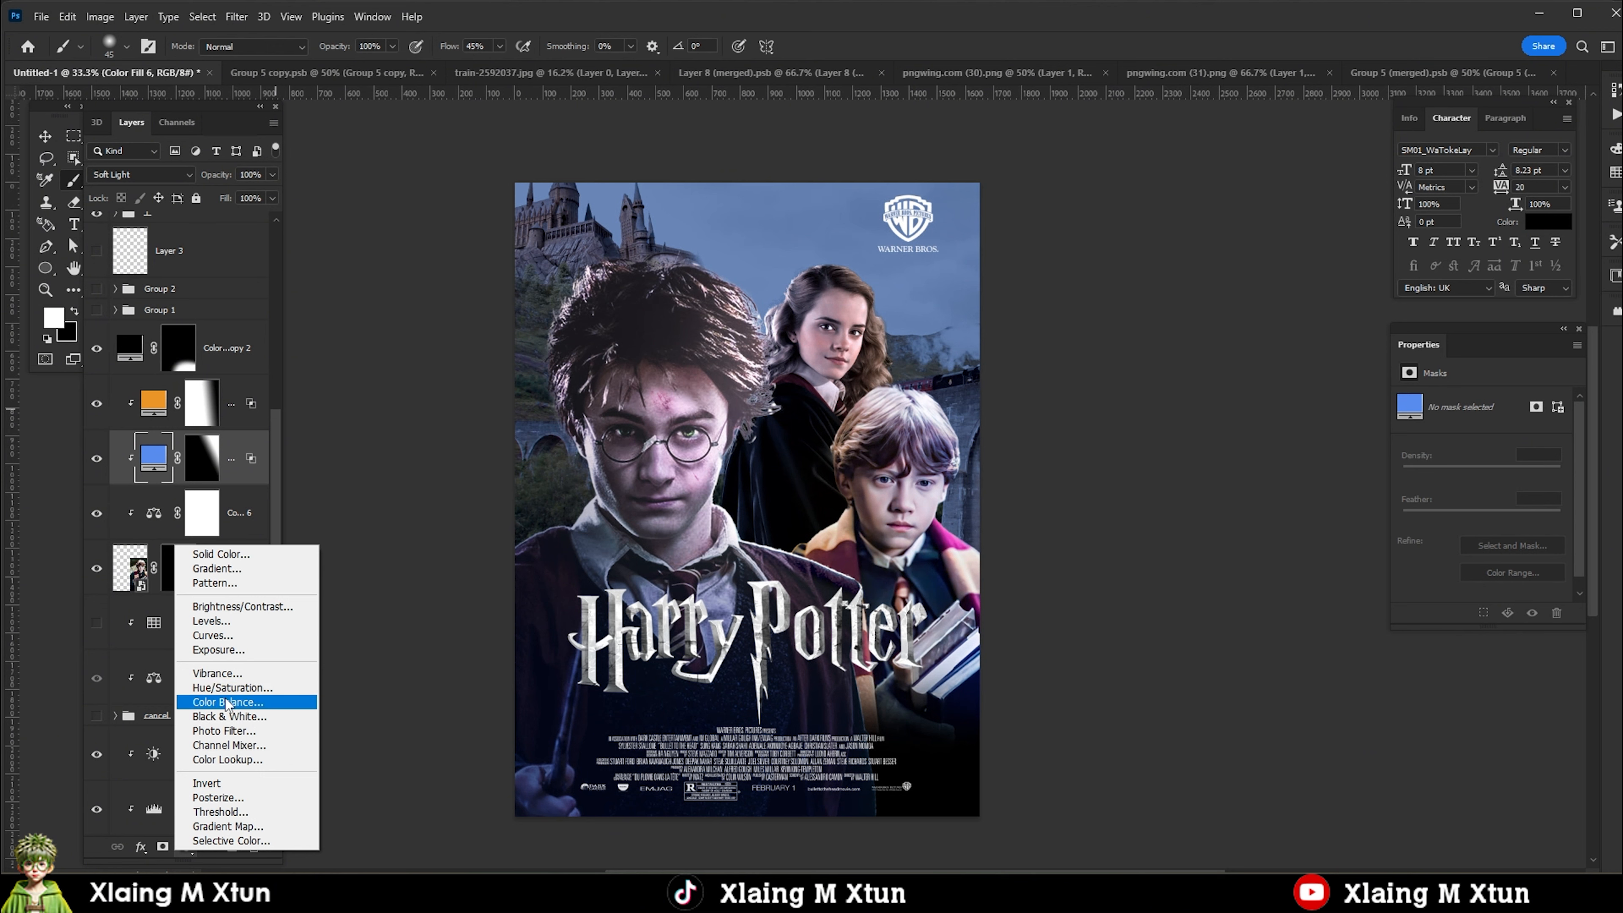
{"action": "left_click", "coordinate": [227, 621]}
{"action": "key", "text": "ctrl+z"}
Add an Exposure adjustment of -2.25 with gamma 1.30 clipped to Ron, invert its mask and paint it in along his side facing Harry.
{"action": "left_click", "coordinate": [186, 845]}
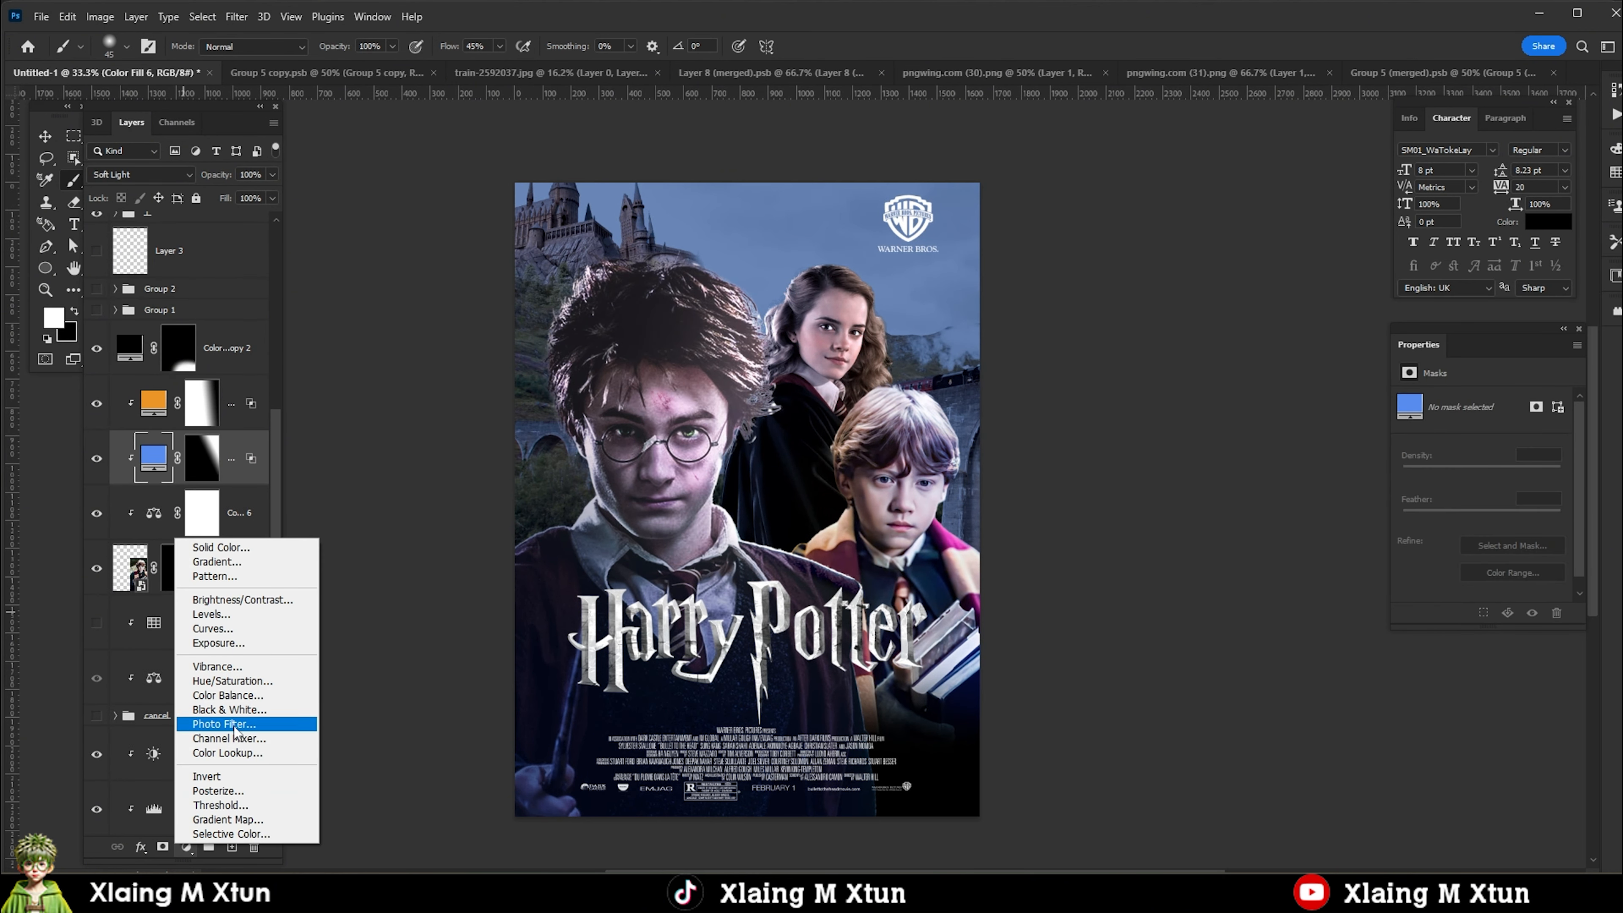
{"action": "left_click", "coordinate": [218, 643]}
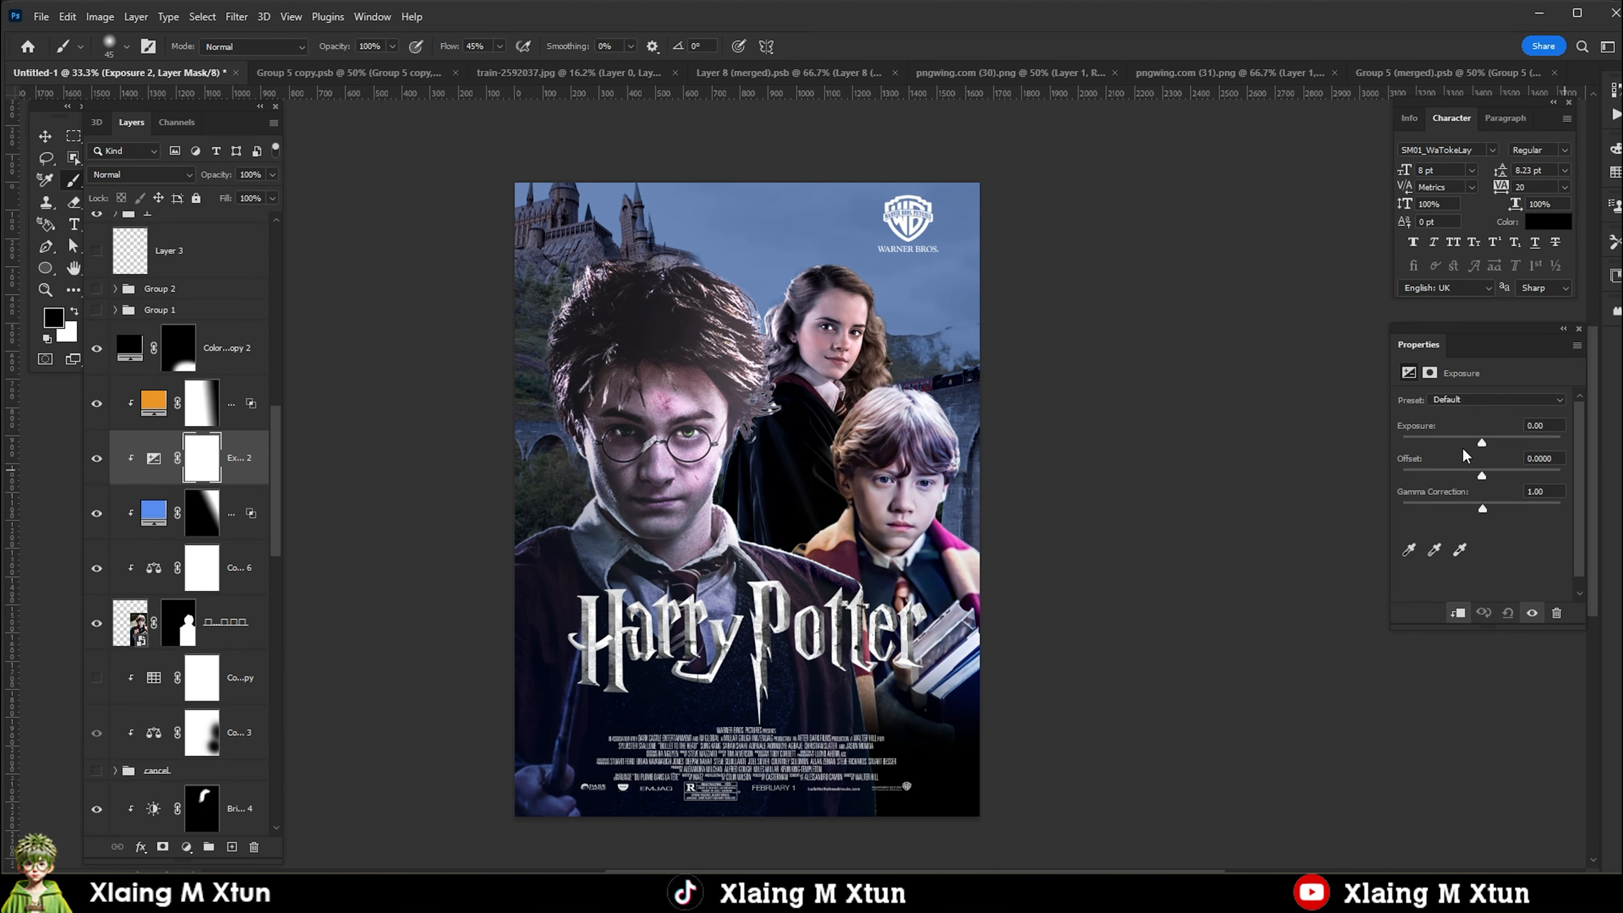
{"action": "left_click_drag", "start_coordinate": [1482, 443], "coordinate": [1458, 443]}
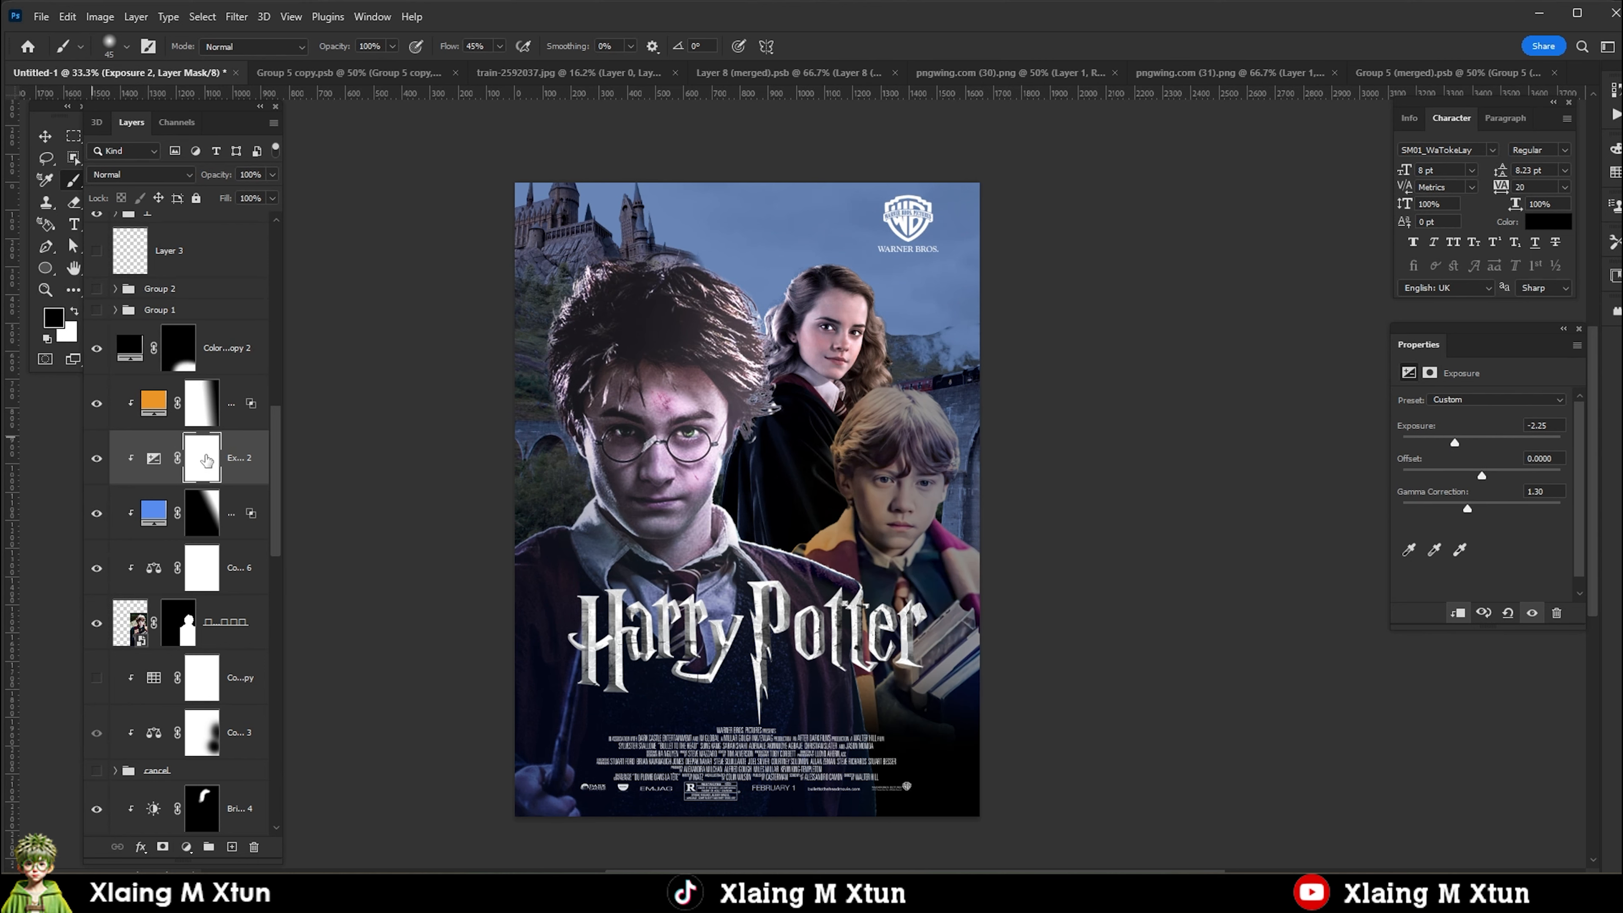
{"action": "key", "text": "ctrl+i"}
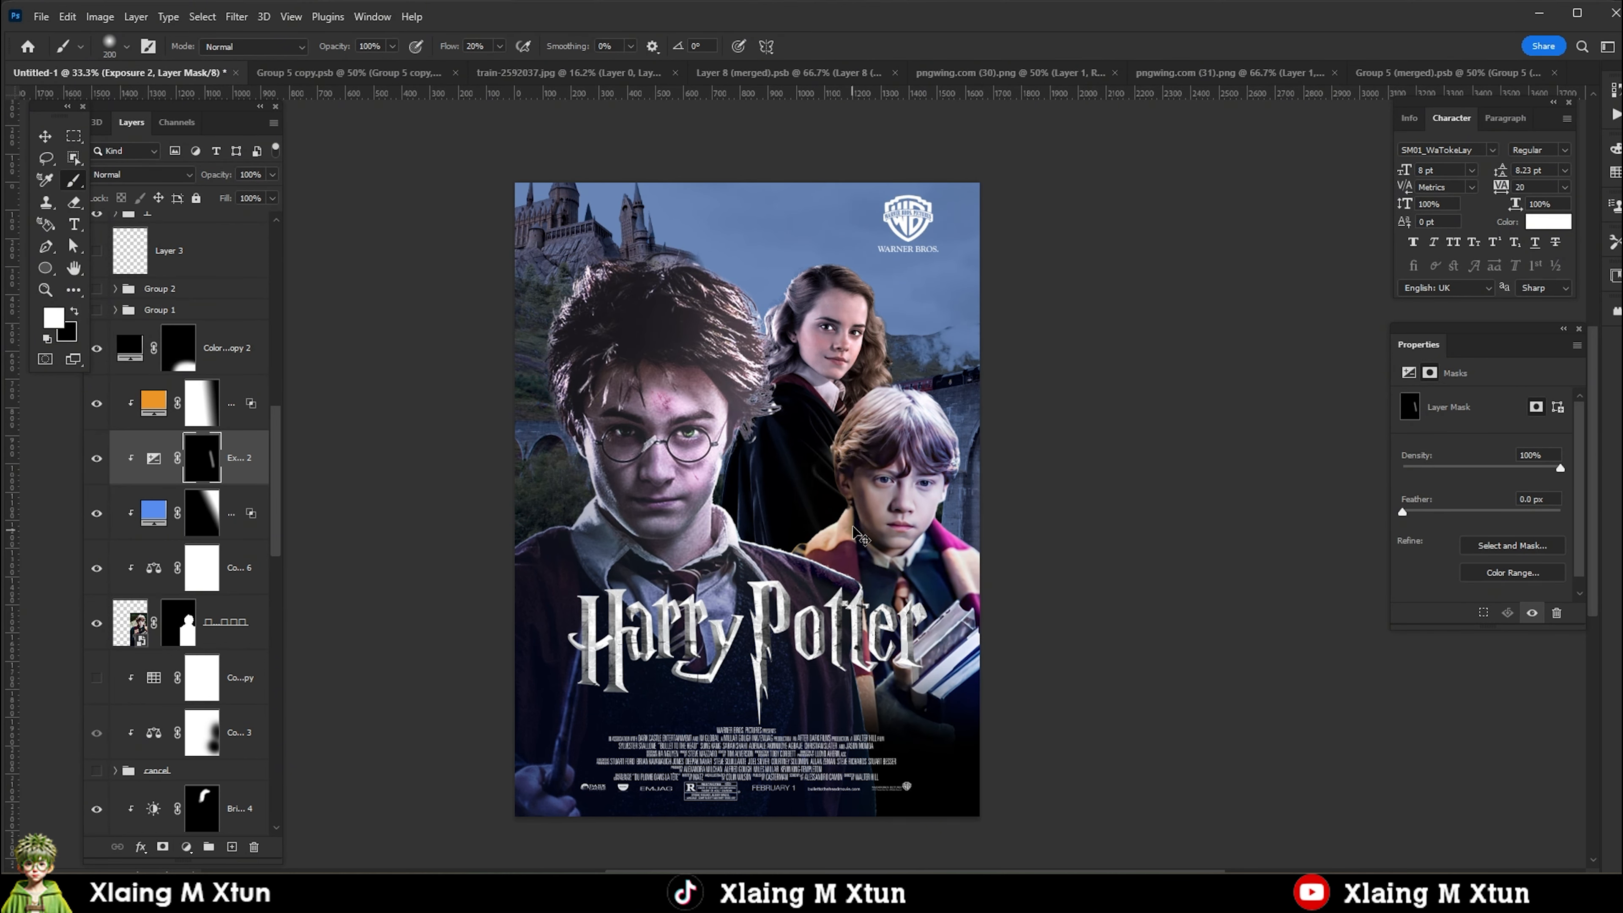
{"action": "left_click_drag", "start_coordinate": [896, 396], "coordinate": [848, 477]}
Lower Ron's Exposure adjustment to -5.03 and split its underlying-layer Blend If sliders to about 0/29 and 166/255.
{"action": "scroll", "coordinate": [907, 563], "scroll_direction": "down", "scroll_amount": 1}
{"action": "scroll", "coordinate": [875, 442], "scroll_direction": "up", "scroll_amount": 2}
{"action": "left_click", "coordinate": [1410, 373]}
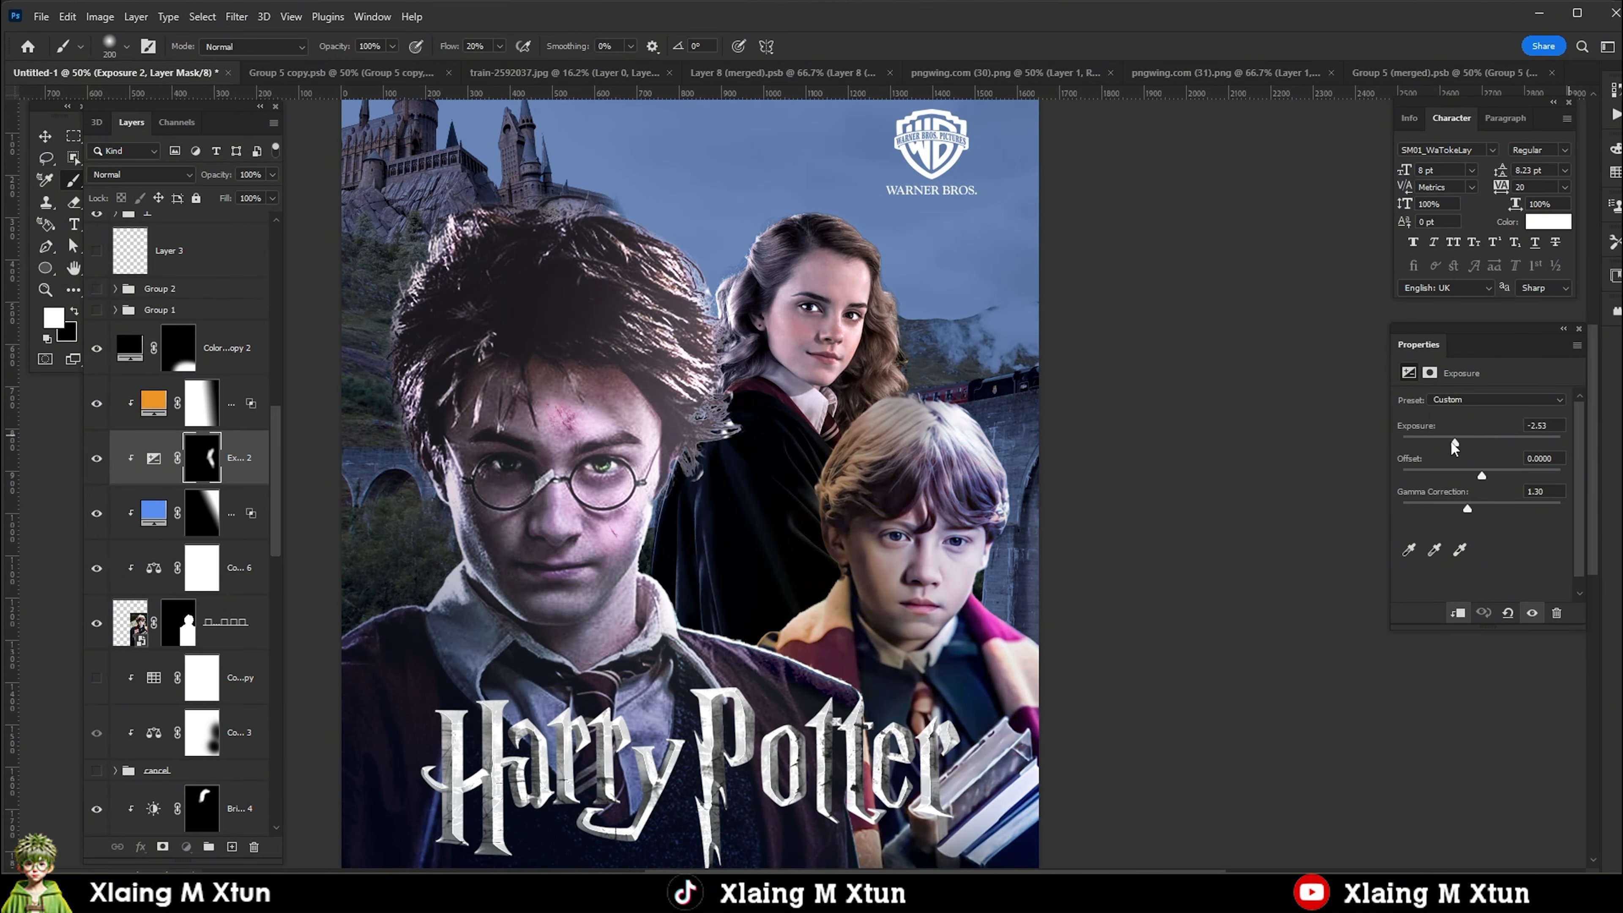
{"action": "left_click_drag", "start_coordinate": [1453, 444], "coordinate": [1429, 455]}
{"action": "right_click", "coordinate": [142, 459]}
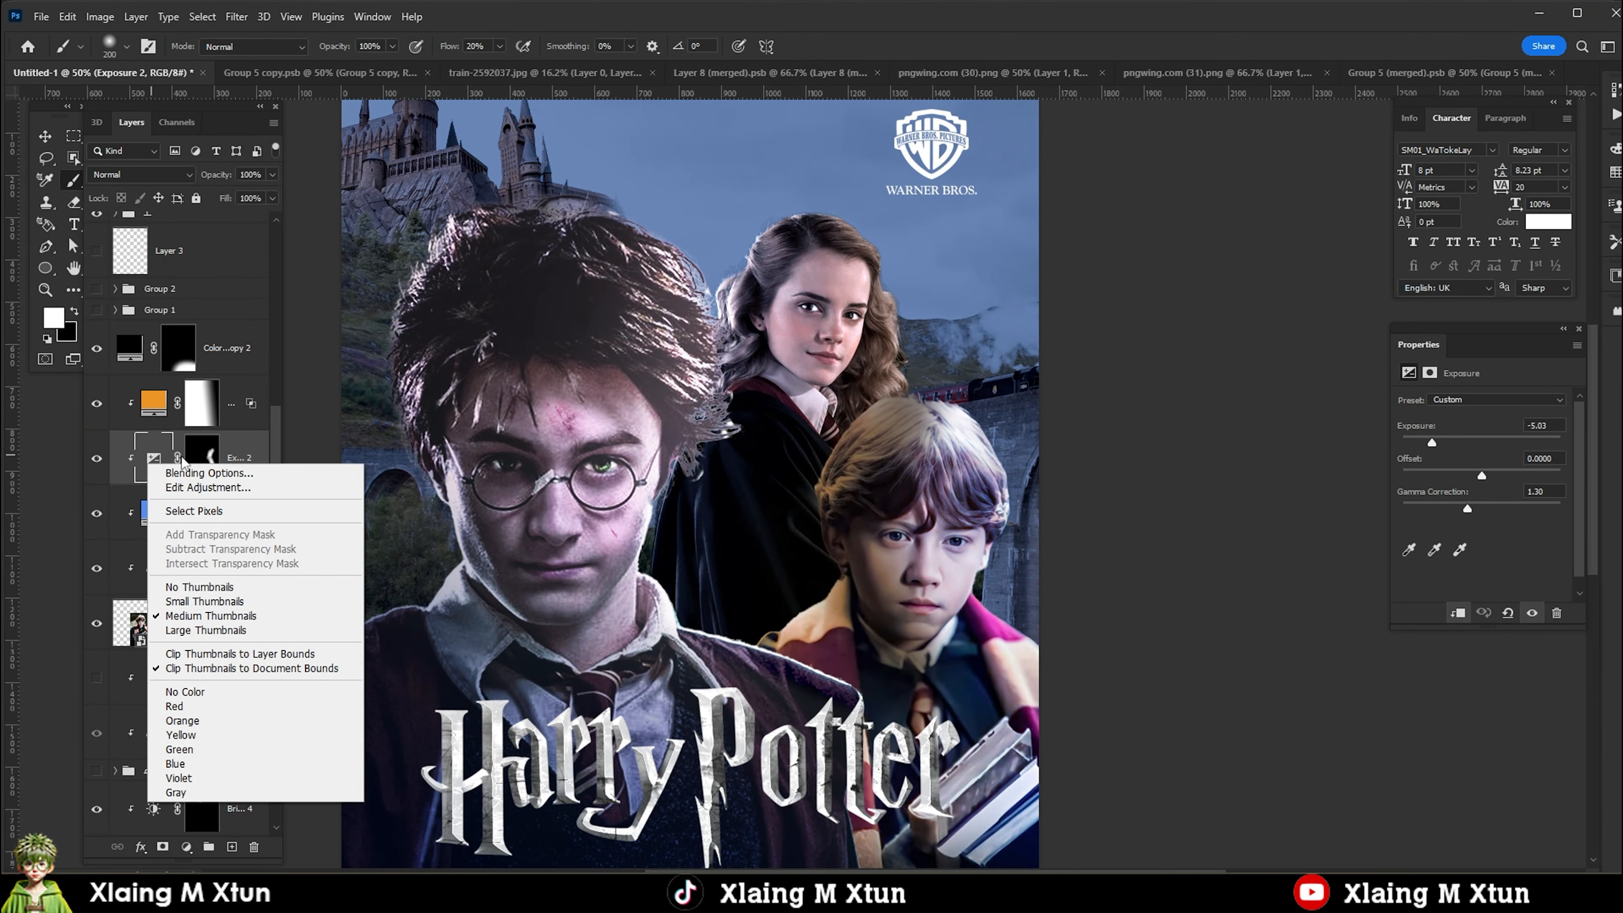
{"action": "left_click", "coordinate": [185, 467]}
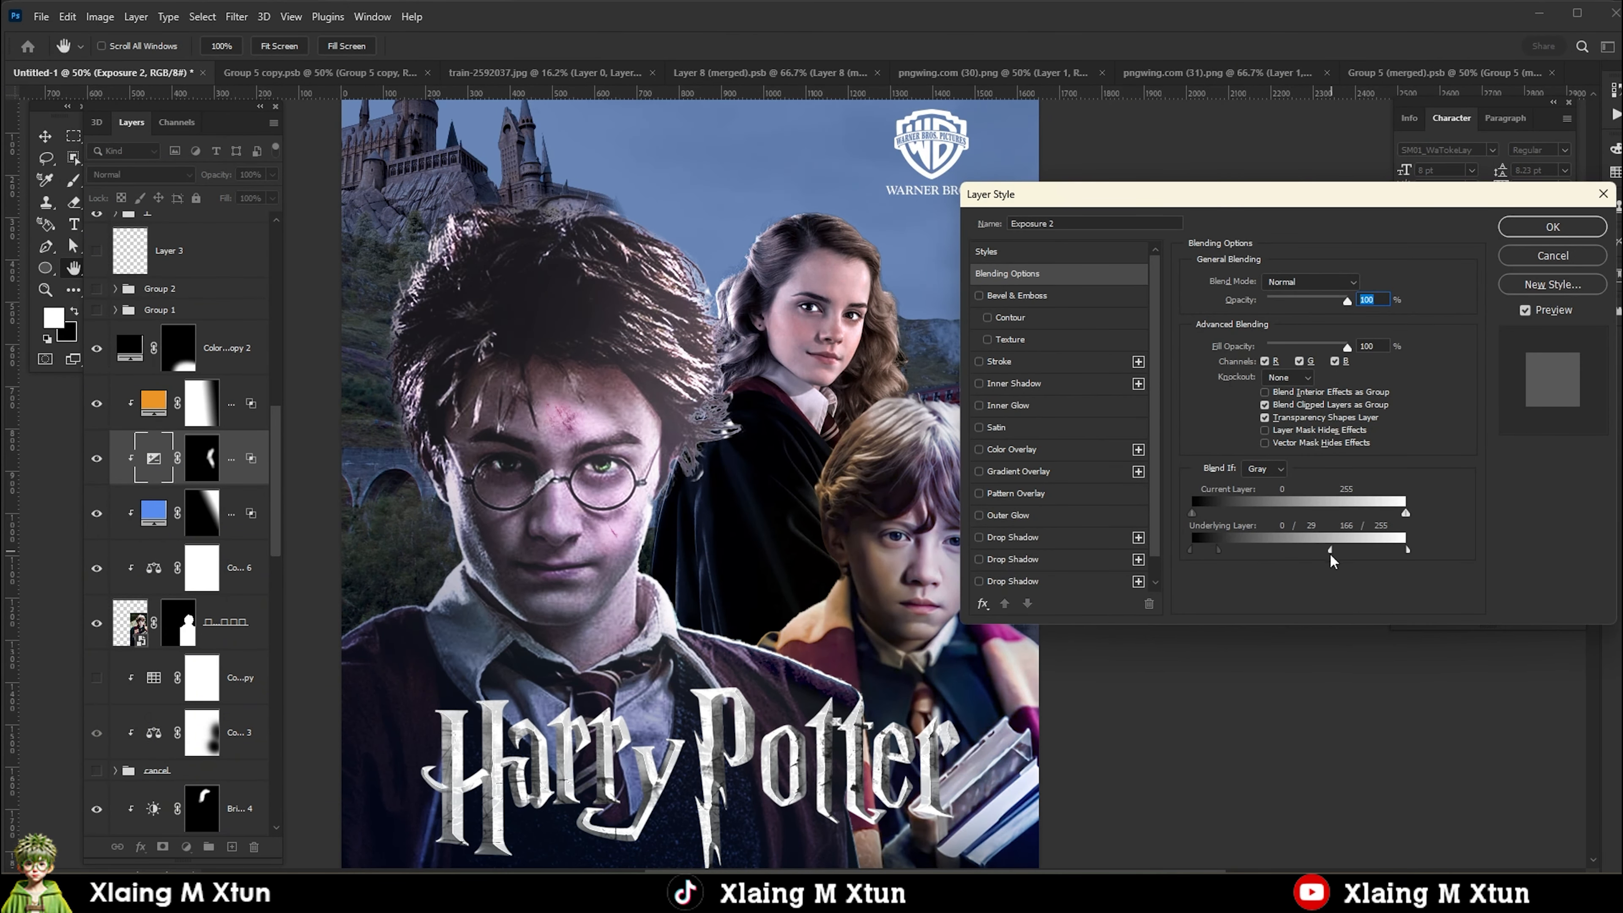
{"action": "left_click", "coordinate": [1525, 238]}
Set Ron's Exposure adjustment to the Multiply blend mode with a fill of 52%.
{"action": "scroll", "coordinate": [746, 534], "scroll_direction": "down", "scroll_amount": 3}
{"action": "left_click", "coordinate": [141, 175]}
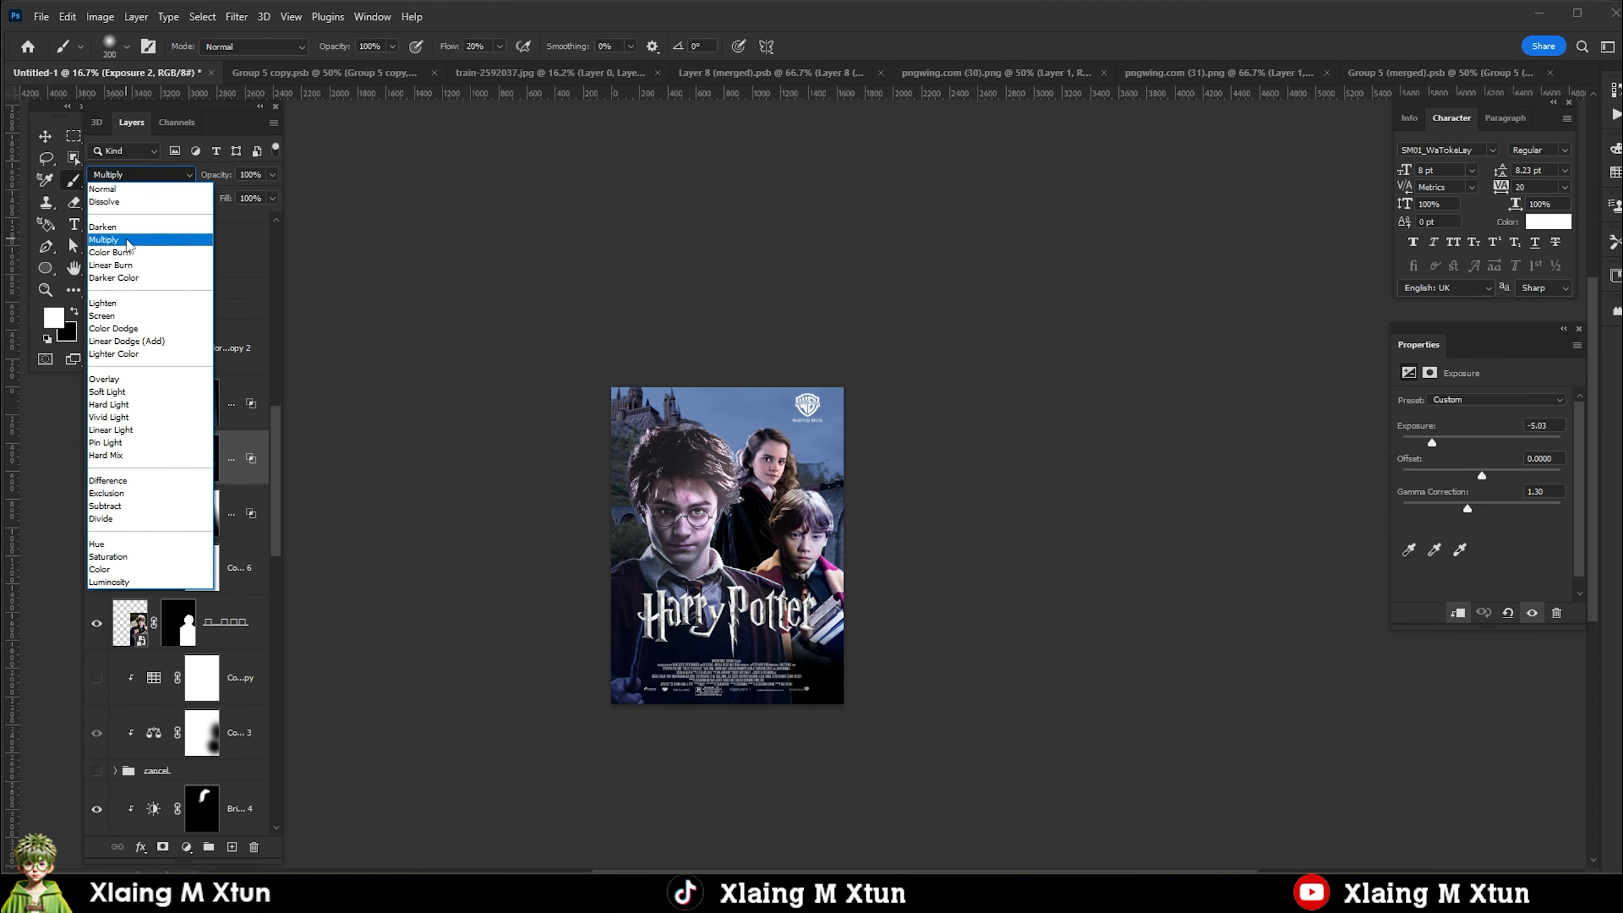
{"action": "left_click", "coordinate": [206, 222]}
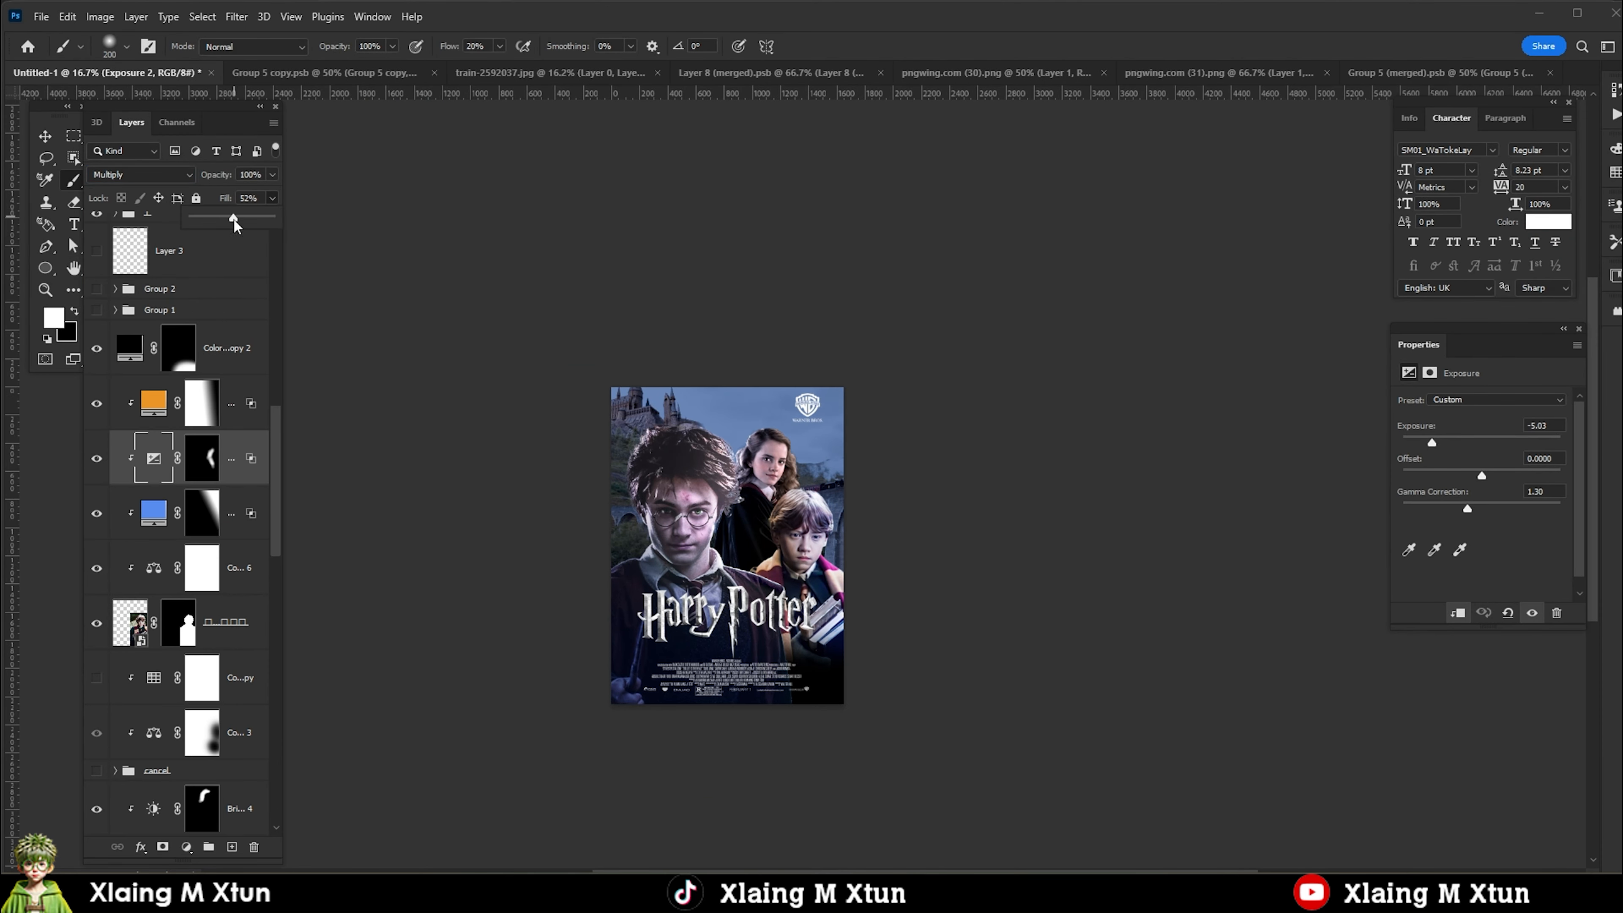
{"action": "scroll", "coordinate": [767, 544], "scroll_direction": "up", "scroll_amount": 2}
{"action": "scroll", "coordinate": [766, 544], "scroll_direction": "down", "scroll_amount": 2}
Add an orange Solid Color fill above Harry's topmost Brightness/Contrast adjustment and clip it to Harry.
{"action": "key", "text": "v"}
{"action": "scroll", "coordinate": [741, 512], "scroll_direction": "up", "scroll_amount": 2}
{"action": "scroll", "coordinate": [738, 510], "scroll_direction": "down", "scroll_amount": 4}
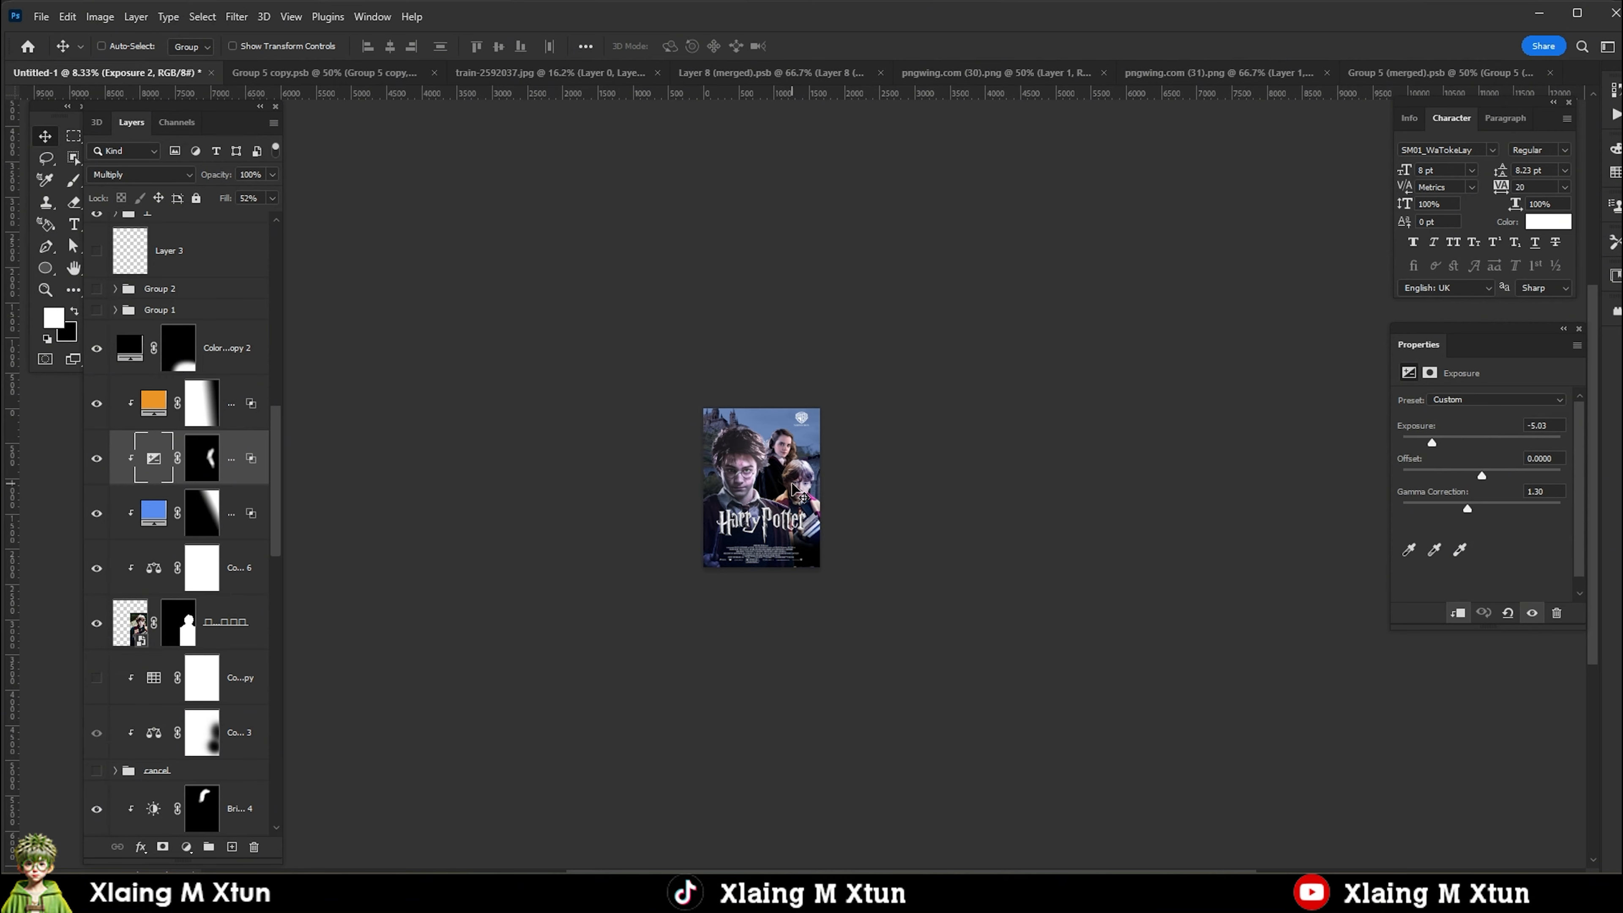
{"action": "scroll", "coordinate": [790, 486], "scroll_direction": "up", "scroll_amount": 3}
{"action": "left_click", "coordinate": [664, 442], "text": "ctrl"}
{"action": "scroll", "coordinate": [192, 415], "scroll_direction": "up", "scroll_amount": 9}
{"action": "left_click", "coordinate": [156, 357]}
{"action": "left_click", "coordinate": [186, 848]}
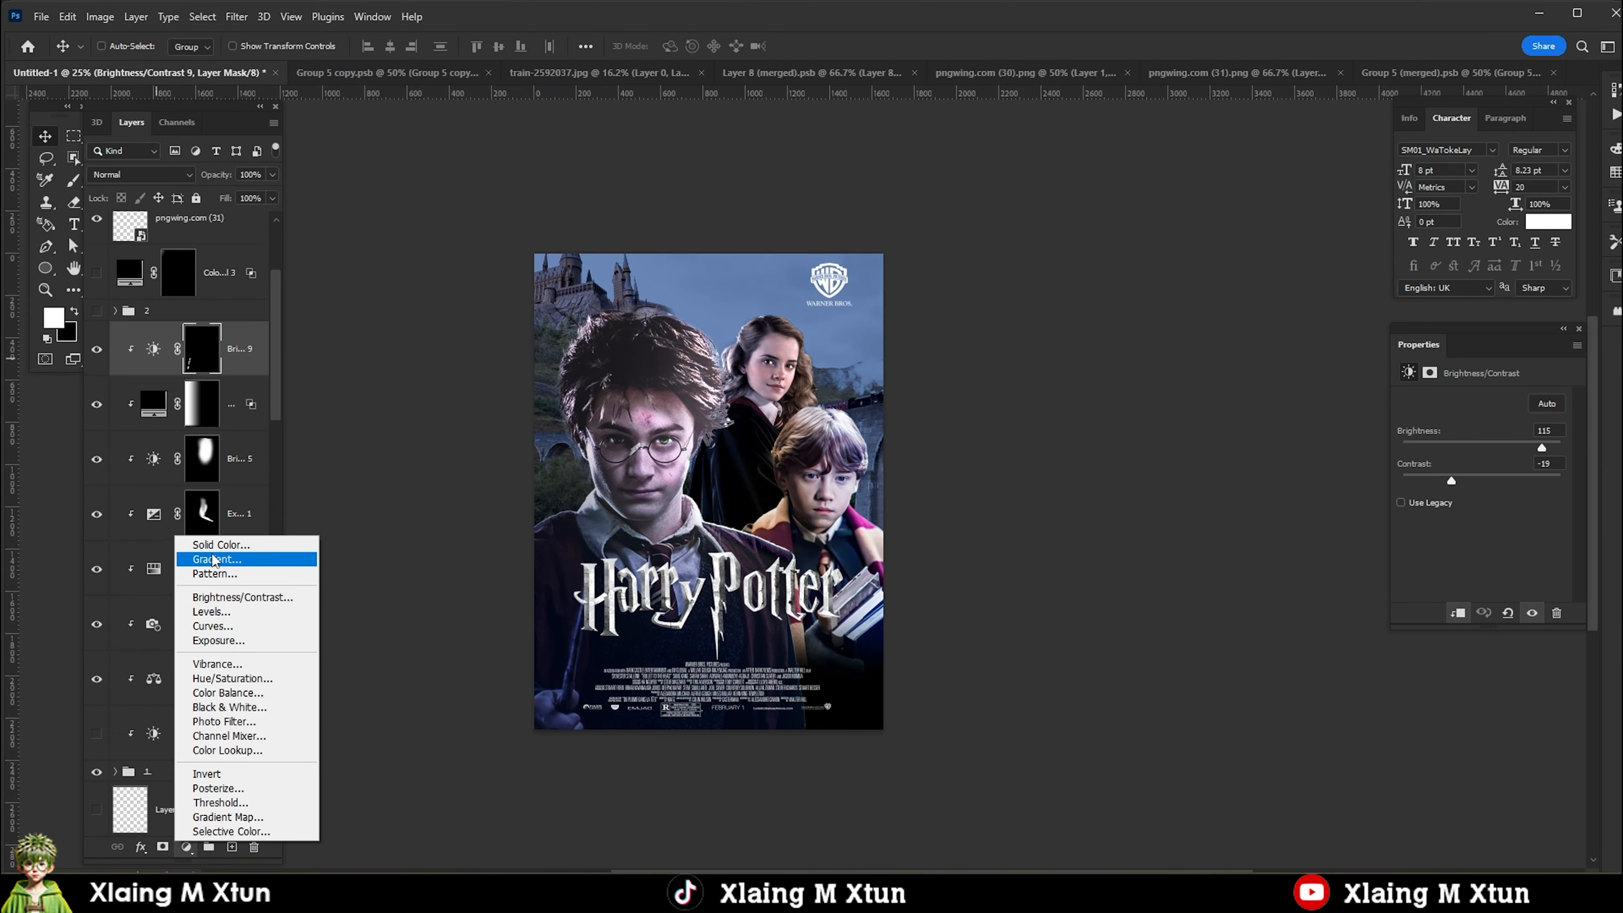
{"action": "left_click", "coordinate": [220, 545]}
{"action": "left_click", "coordinate": [1410, 720]}
{"action": "left_click", "coordinate": [1372, 539]}
{"action": "left_click", "coordinate": [1409, 729]}
{"action": "key", "text": "Return"}
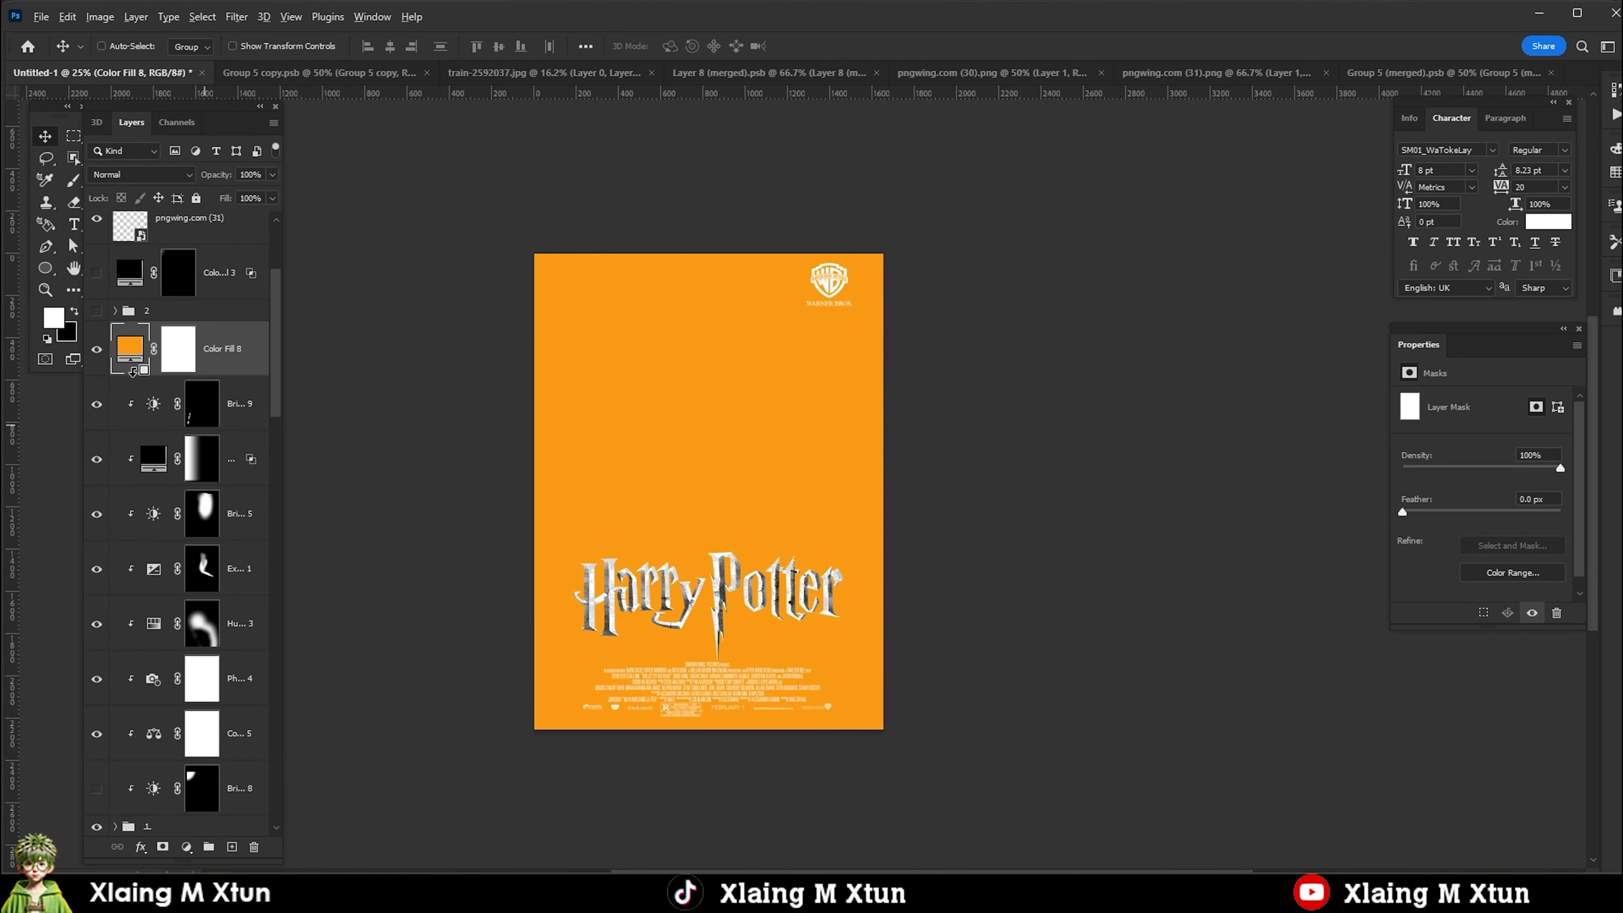
{"action": "left_click", "coordinate": [133, 372], "text": "alt"}
Invert the orange fill's mask, paint it in with a large soft brush along Harry's outer side, and feather the mask 8.2 px.
{"action": "left_click", "coordinate": [189, 356]}
{"action": "key", "text": "ctrl+i"}
{"action": "key", "text": "b"}
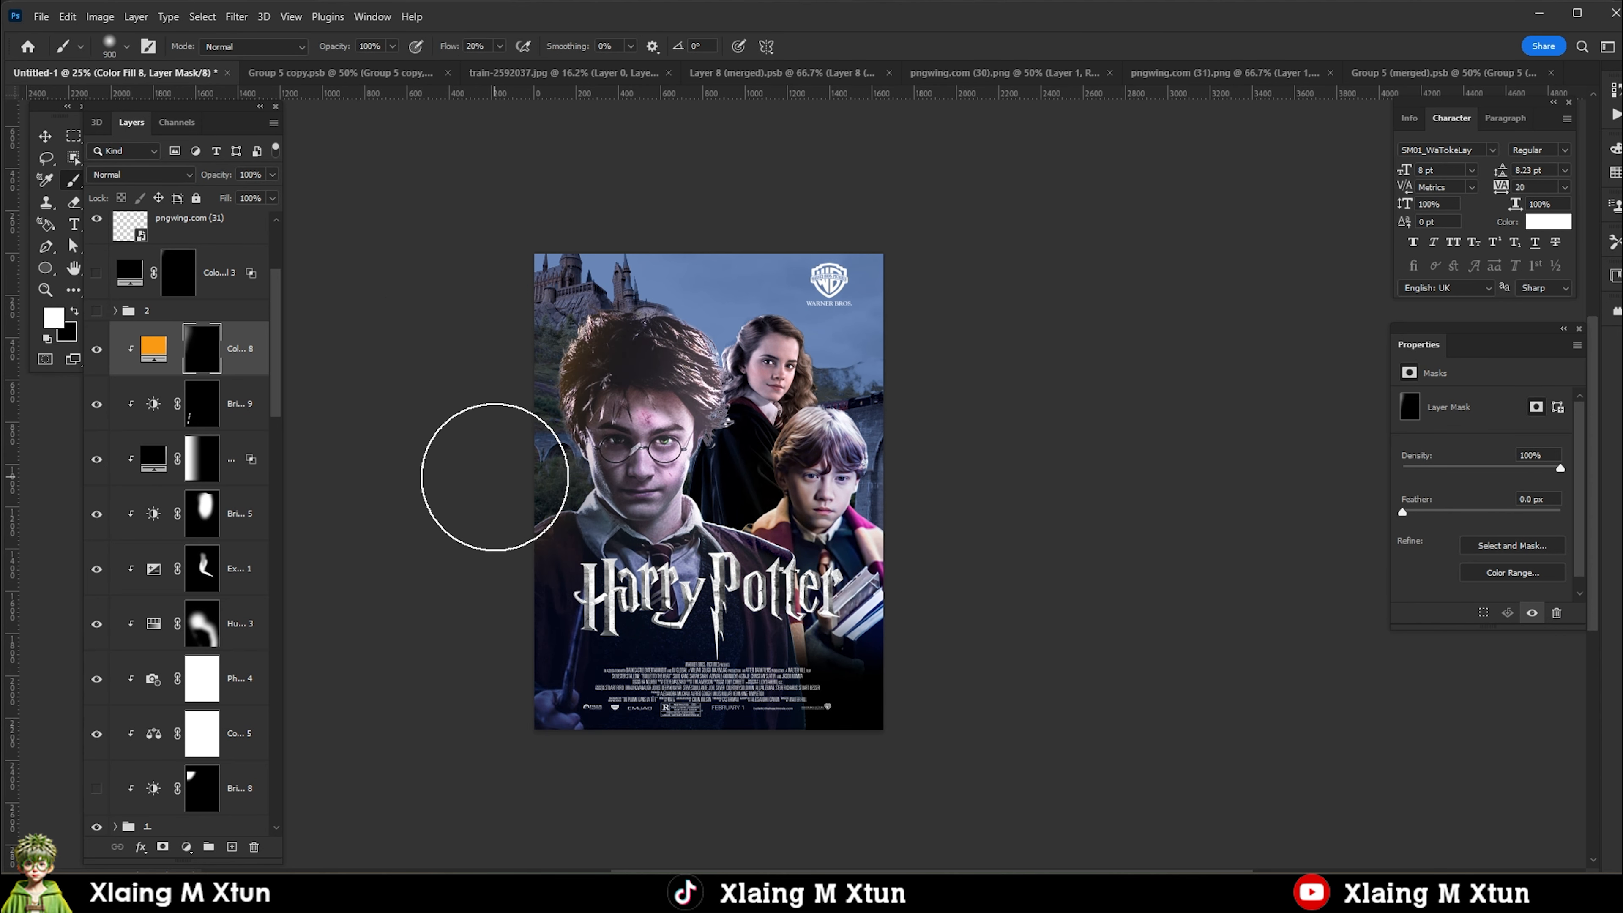
{"action": "left_click_drag", "start_coordinate": [494, 477], "coordinate": [511, 486]}
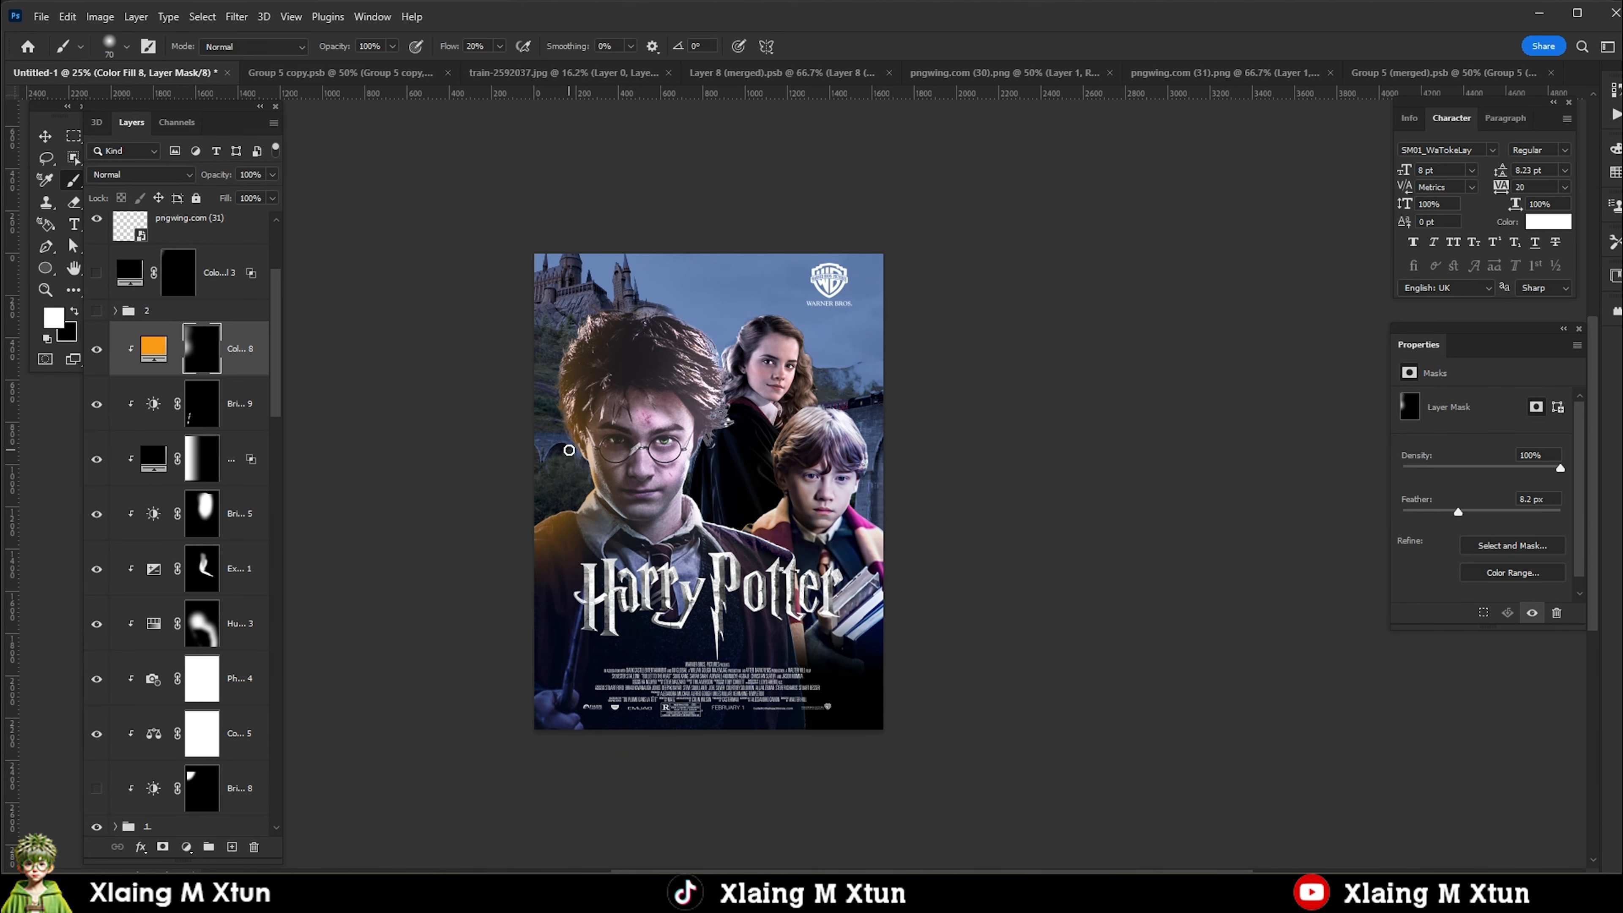
Split the dark and light underlying-layer Blend If sliders of Harry's orange fill so it blends softly.
{"action": "double_click", "coordinate": [256, 361]}
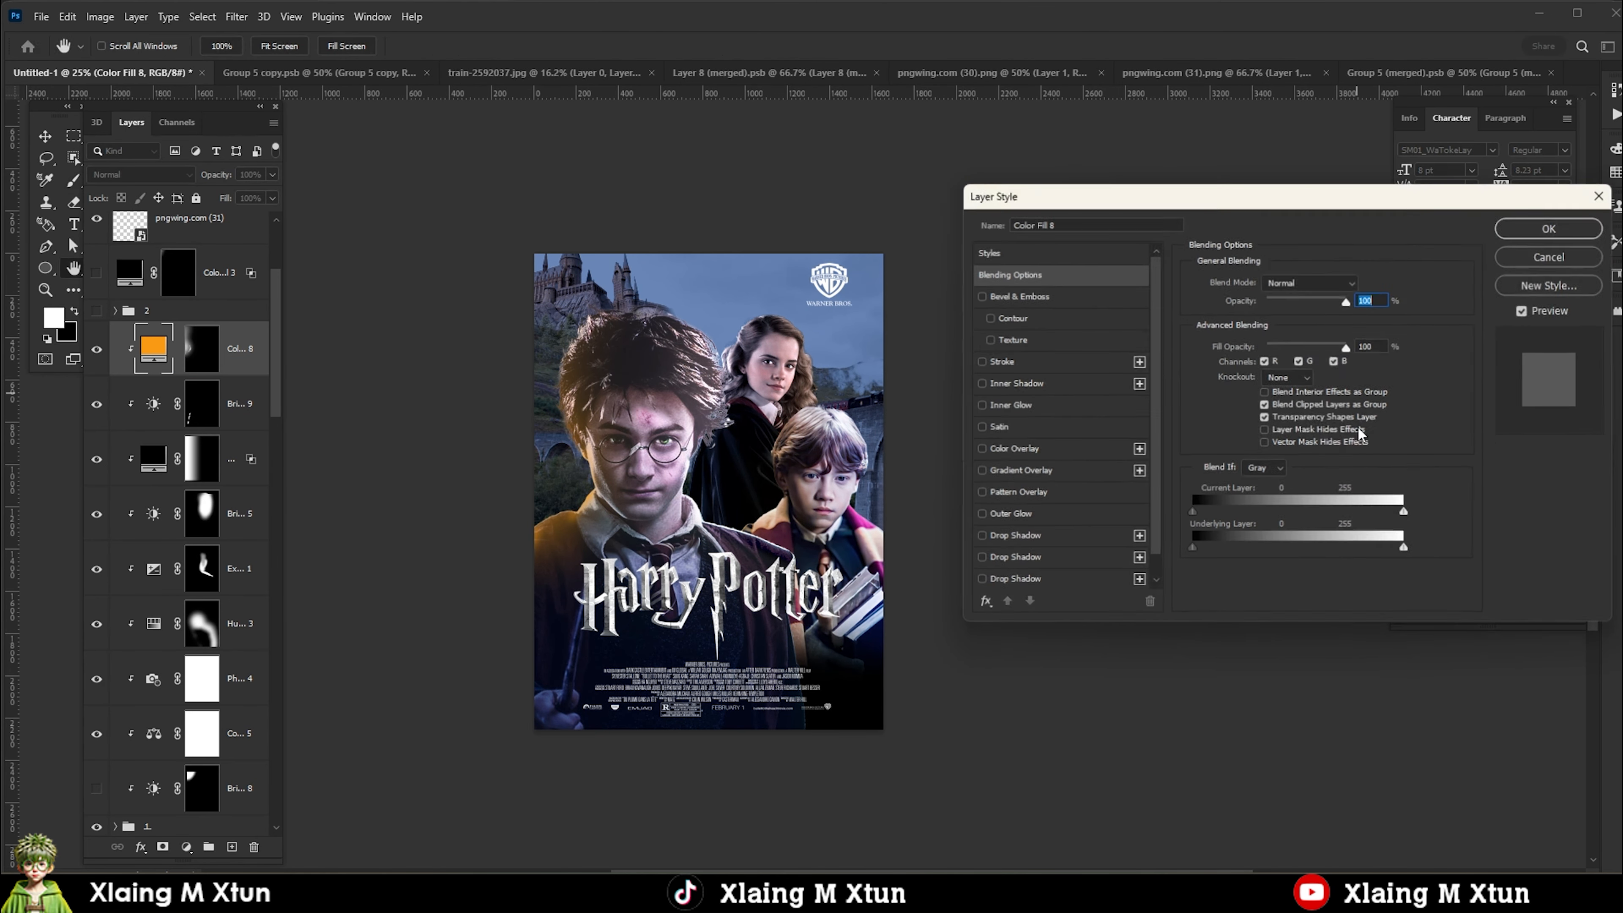
{"action": "left_click_drag", "start_coordinate": [1405, 549], "coordinate": [1398, 550]}
{"action": "left_click_drag", "start_coordinate": [1194, 550], "coordinate": [1293, 550]}
{"action": "left_click", "coordinate": [1536, 234]}
{"action": "scroll", "coordinate": [649, 463], "scroll_direction": "down", "scroll_amount": 1}
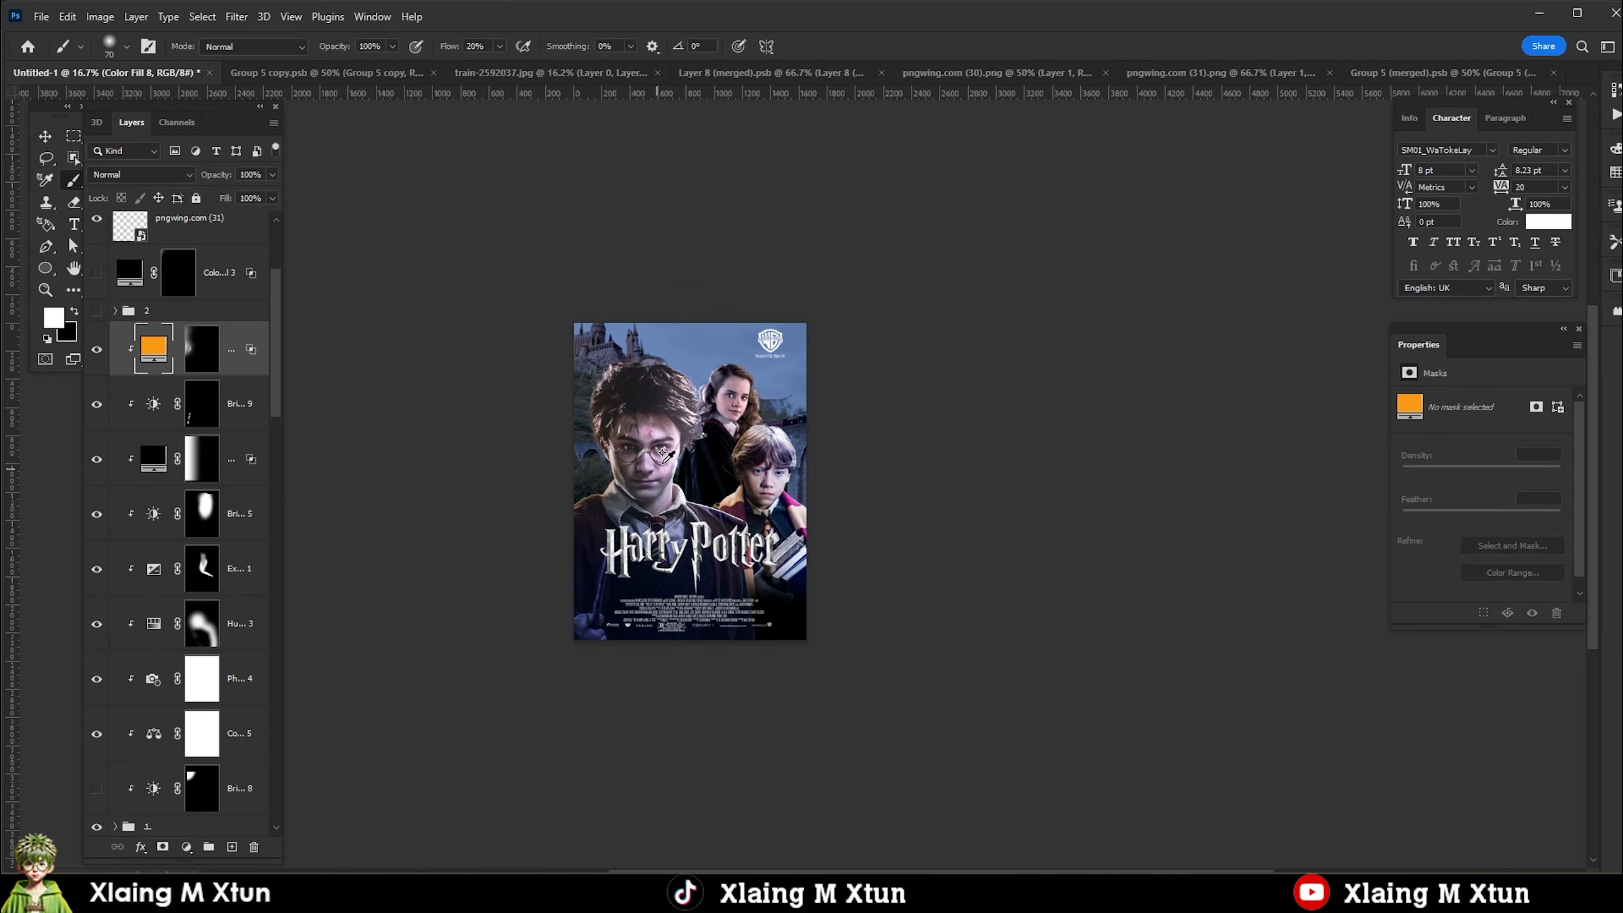
Add a vivid blue Solid Color fill layer above Harry's orange fill.
{"action": "scroll", "coordinate": [686, 456], "scroll_direction": "up", "scroll_amount": 1}
{"action": "left_click", "coordinate": [186, 848]}
{"action": "left_click", "coordinate": [214, 545]}
{"action": "left_click", "coordinate": [1410, 622]}
{"action": "left_click", "coordinate": [1390, 535]}
{"action": "left_click", "coordinate": [1555, 531]}
{"action": "key", "text": "ctrl+0"}
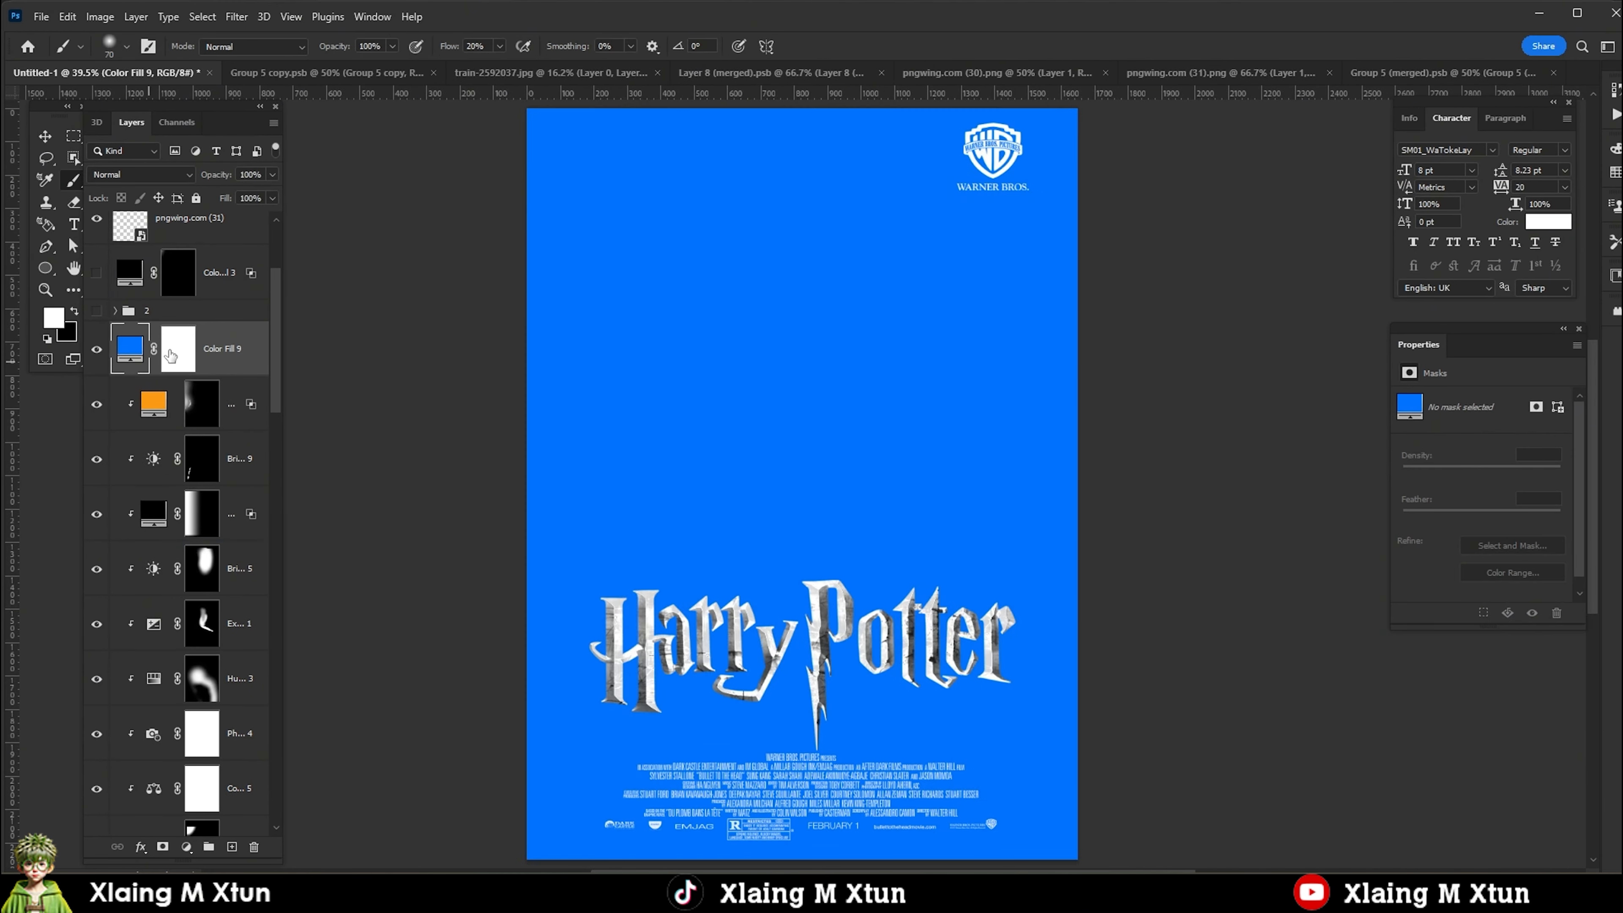
Clip the vivid blue fill to Harry, invert its mask and paint it over his hair and face on the side facing Hermione.
{"action": "left_click", "coordinate": [172, 353]}
{"action": "key", "text": "ctrl+alt+g"}
{"action": "key", "text": "ctrl+i"}
{"action": "left_click_drag", "start_coordinate": [845, 250], "coordinate": [815, 471]}
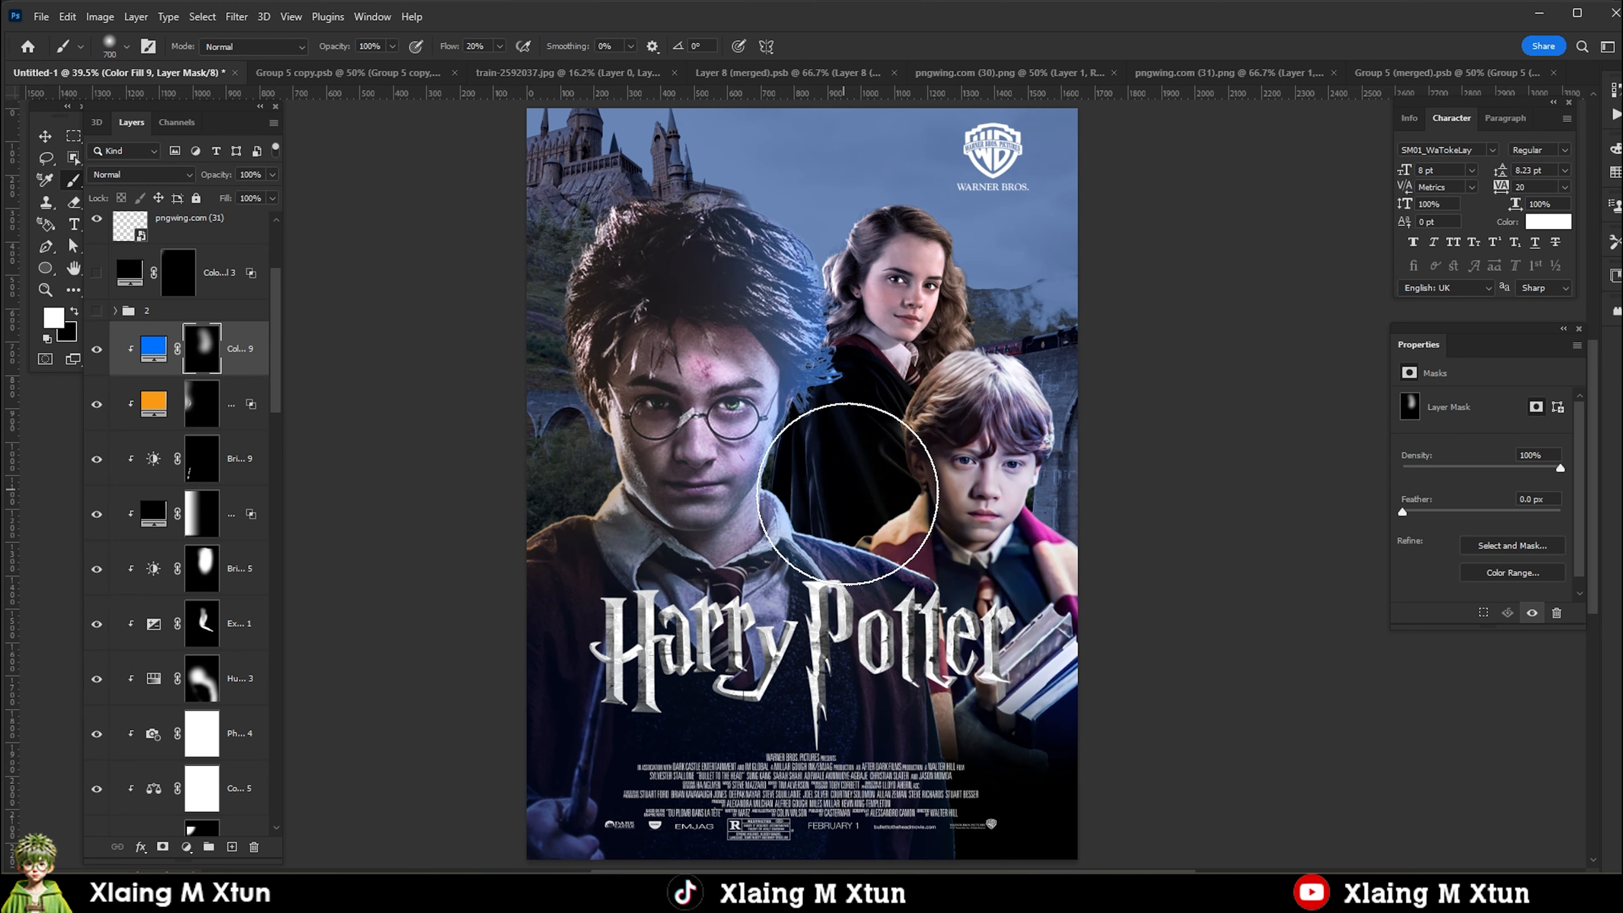
Lower the light underlying-layer Blend If slider of Harry's blue fill to soften its blending.
{"action": "scroll", "coordinate": [816, 471], "scroll_direction": "down", "scroll_amount": 1}
{"action": "left_click", "coordinate": [152, 359]}
{"action": "right_click", "coordinate": [149, 356]}
{"action": "left_click", "coordinate": [186, 367]}
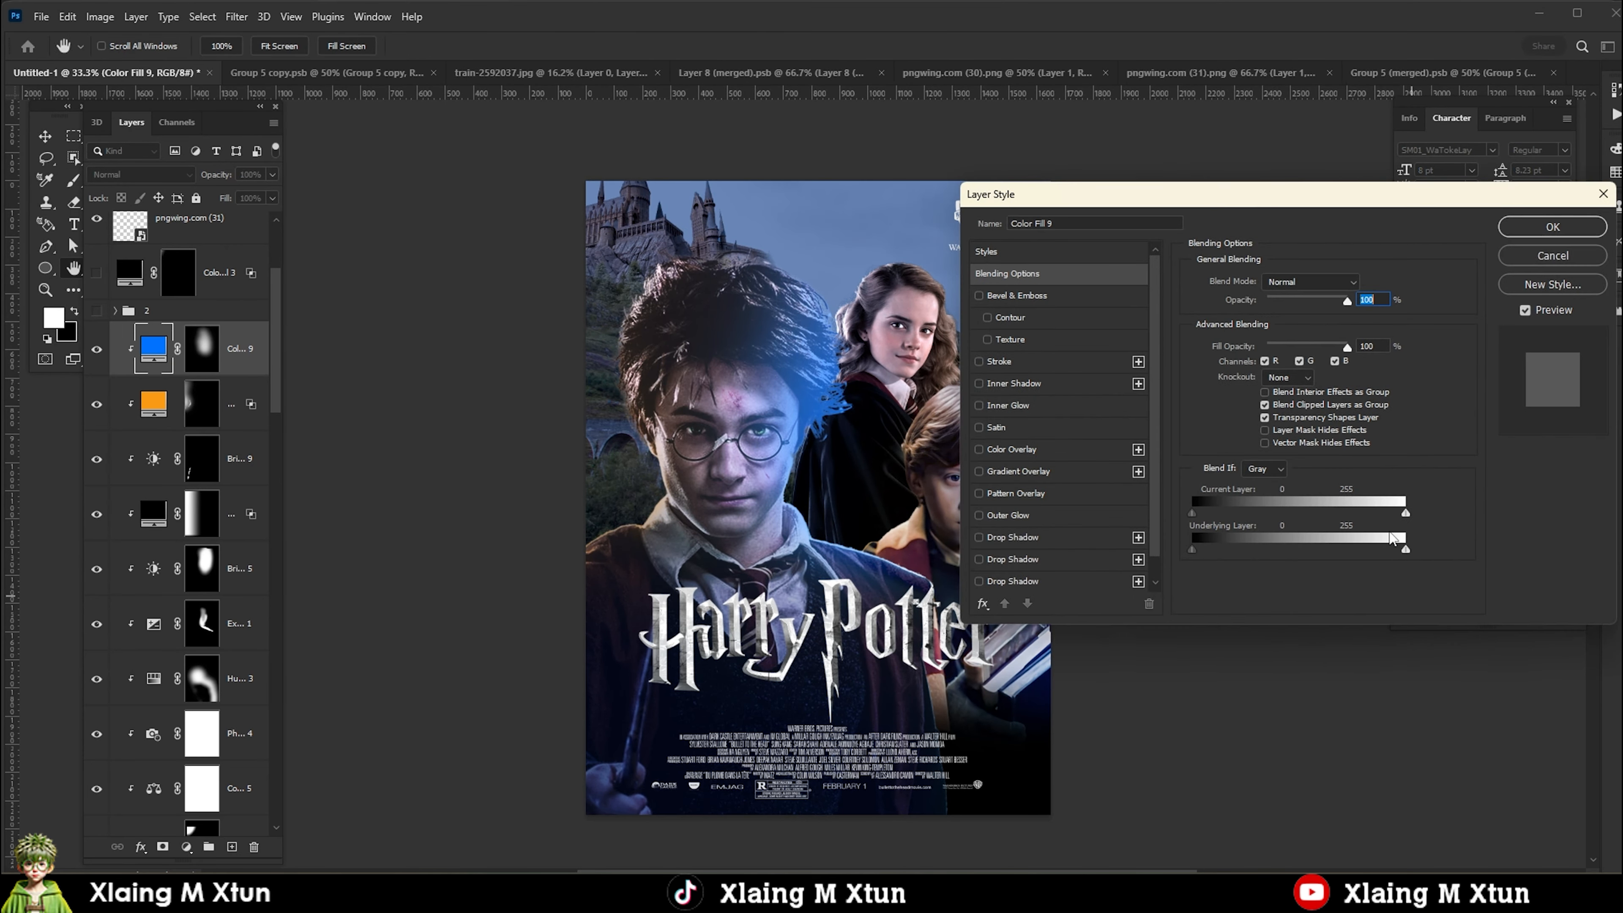
{"action": "left_click_drag", "start_coordinate": [1404, 549], "coordinate": [1284, 543]}
{"action": "left_click", "coordinate": [1553, 227]}
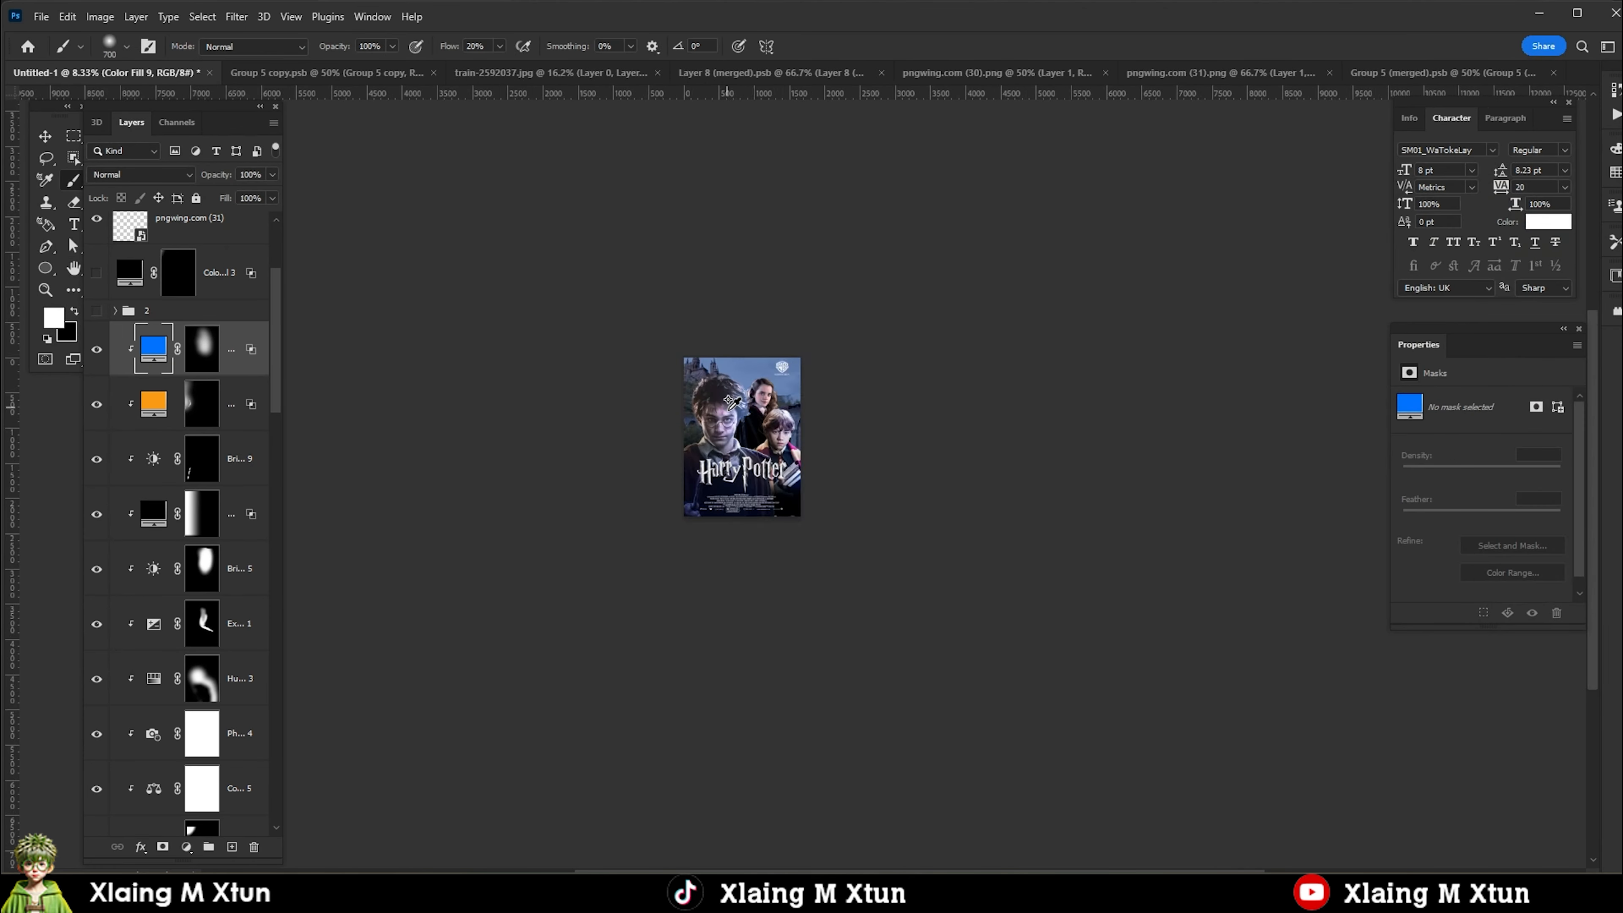
Change the color of Harry's blue fill to turquoise 00ffcc.
{"action": "double_click", "coordinate": [153, 348]}
{"action": "left_click_drag", "start_coordinate": [1428, 618], "coordinate": [1417, 647]}
{"action": "left_click", "coordinate": [1559, 527]}
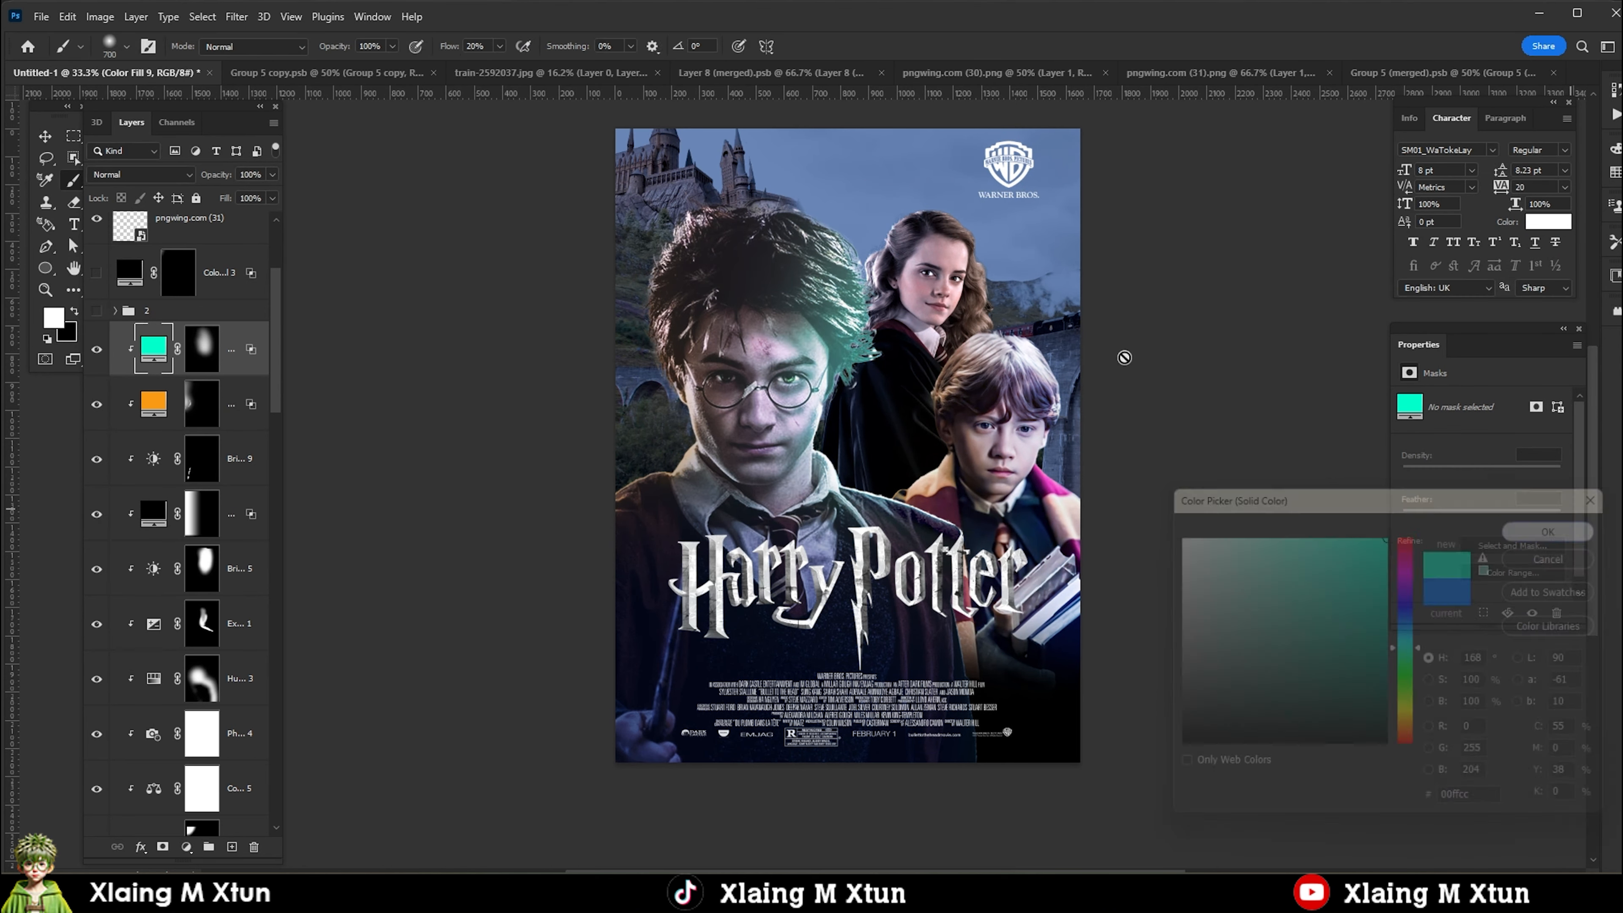
Paint black on the turquoise fill's mask to remove it from the front of Harry's hair, and feather the mask 4.9 px.
{"action": "left_click", "coordinate": [202, 348]}
{"action": "key", "text": "b"}
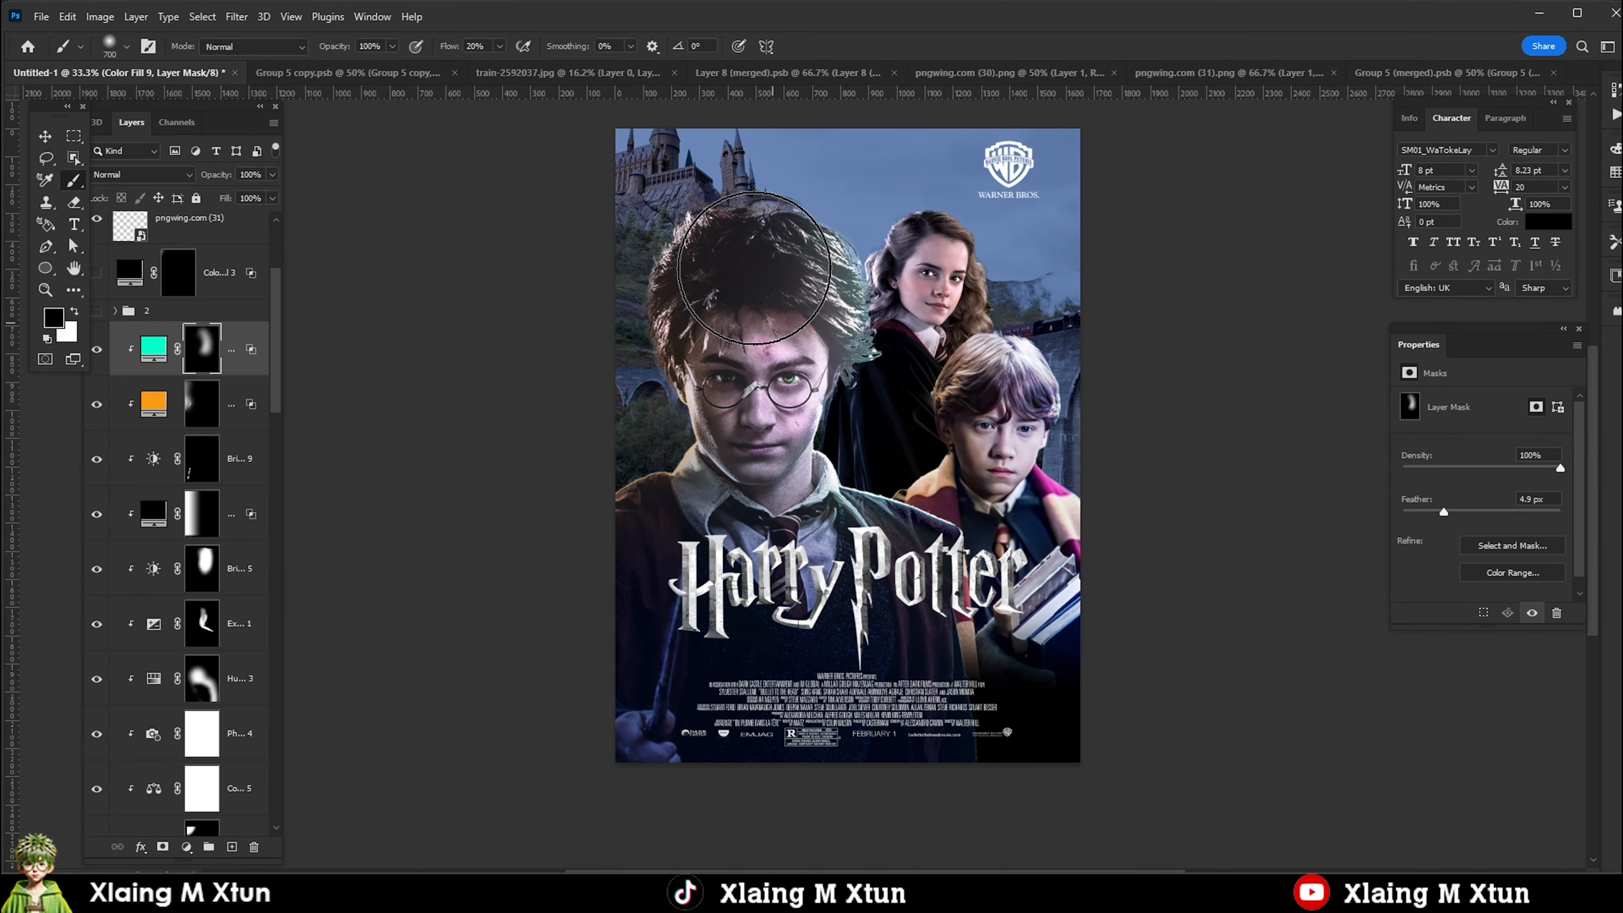
{"action": "scroll", "coordinate": [824, 374], "scroll_direction": "down", "scroll_amount": 4}
{"action": "scroll", "coordinate": [823, 368], "scroll_direction": "up", "scroll_amount": 3}
Change the color of Harry's turquoise fill to blue 0054ff.
{"action": "double_click", "coordinate": [153, 348]}
{"action": "left_click_drag", "start_coordinate": [1417, 645], "coordinate": [1414, 617]}
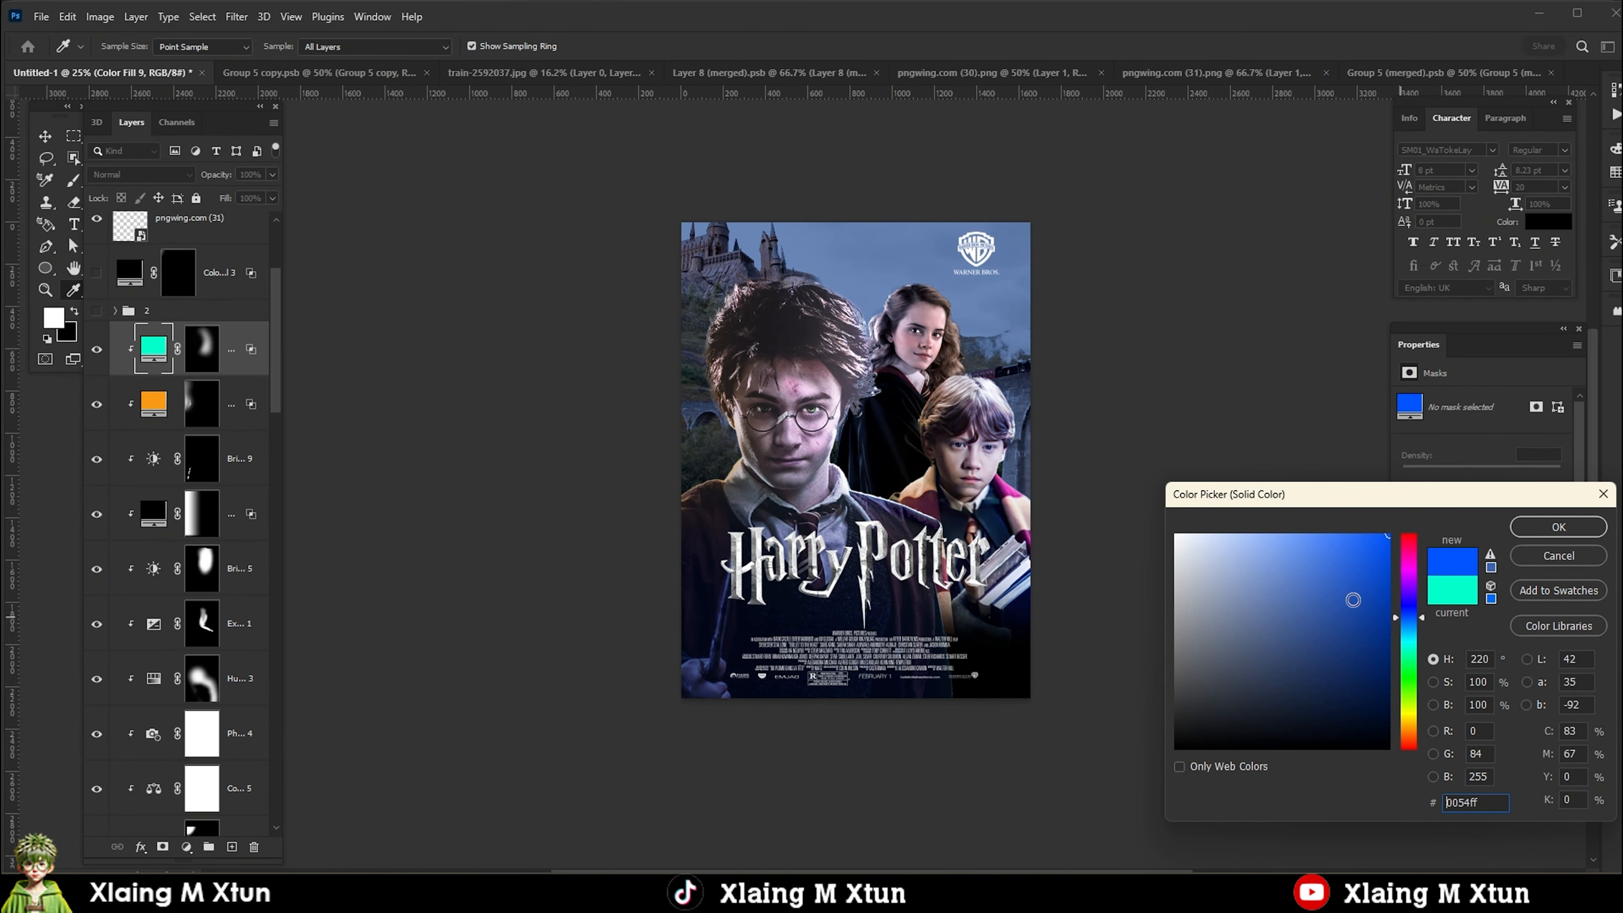
{"action": "left_click", "coordinate": [1546, 531]}
{"action": "scroll", "coordinate": [878, 461], "scroll_direction": "down", "scroll_amount": 3}
Select Hermione's group and add an Exposure adjustment with reduced exposure above her Brightness/Contrast adjustment.
{"action": "key", "text": "v"}
{"action": "scroll", "coordinate": [879, 461], "scroll_direction": "up", "scroll_amount": 4}
{"action": "scroll", "coordinate": [869, 425], "scroll_direction": "down", "scroll_amount": 2}
{"action": "scroll", "coordinate": [866, 419], "scroll_direction": "up", "scroll_amount": 2}
{"action": "right_click", "coordinate": [902, 329]}
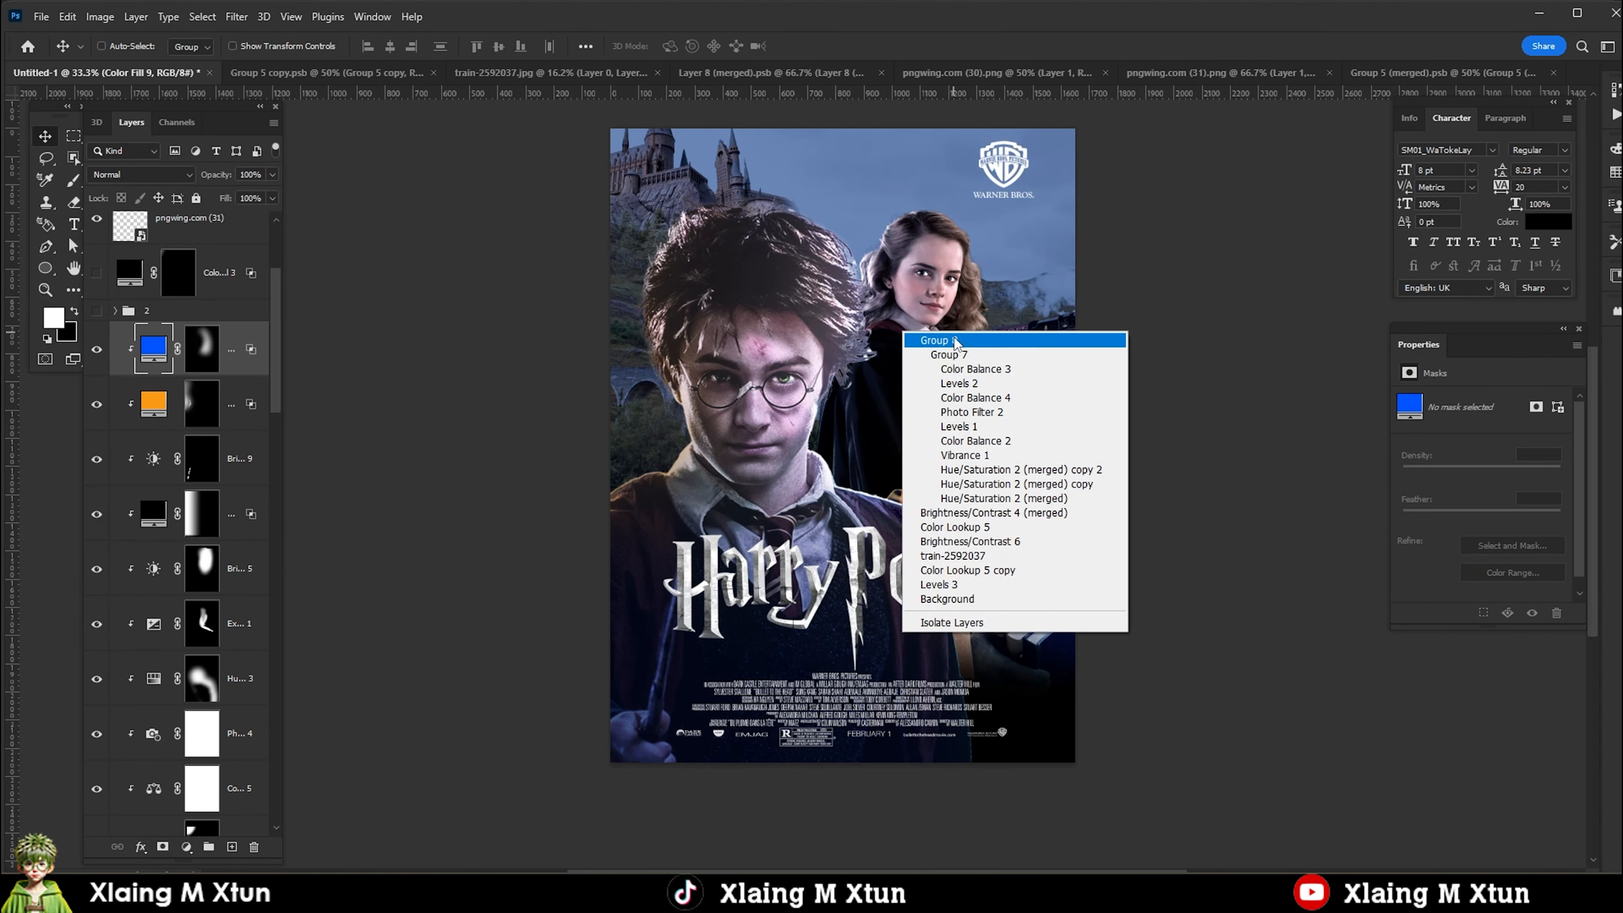
{"action": "left_click", "coordinate": [953, 339]}
{"action": "left_click", "coordinate": [126, 614]}
{"action": "left_click", "coordinate": [186, 846]}
{"action": "left_click", "coordinate": [217, 674]}
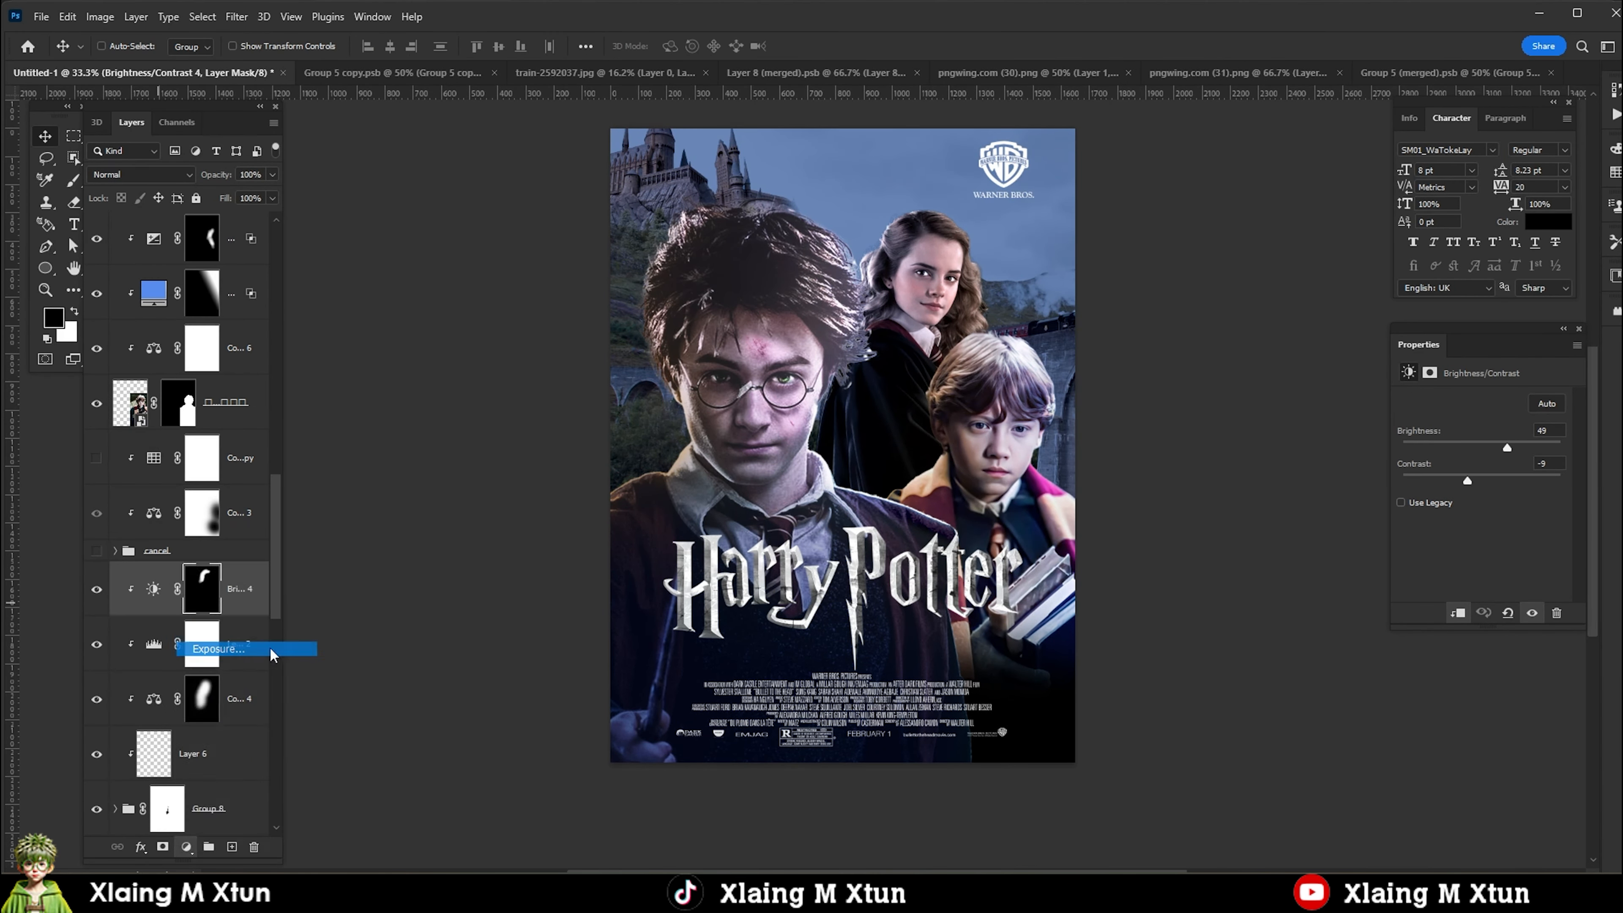
{"action": "left_click_drag", "start_coordinate": [1481, 443], "coordinate": [1455, 456]}
Clip Hermione's Exposure adjustment with an inverted mask, and paint white on the mask where her figure meets Harry's hair.
{"action": "key", "text": "ctrl+i"}
{"action": "key", "text": "ctrl+alt+g"}
{"action": "key", "text": "b"}
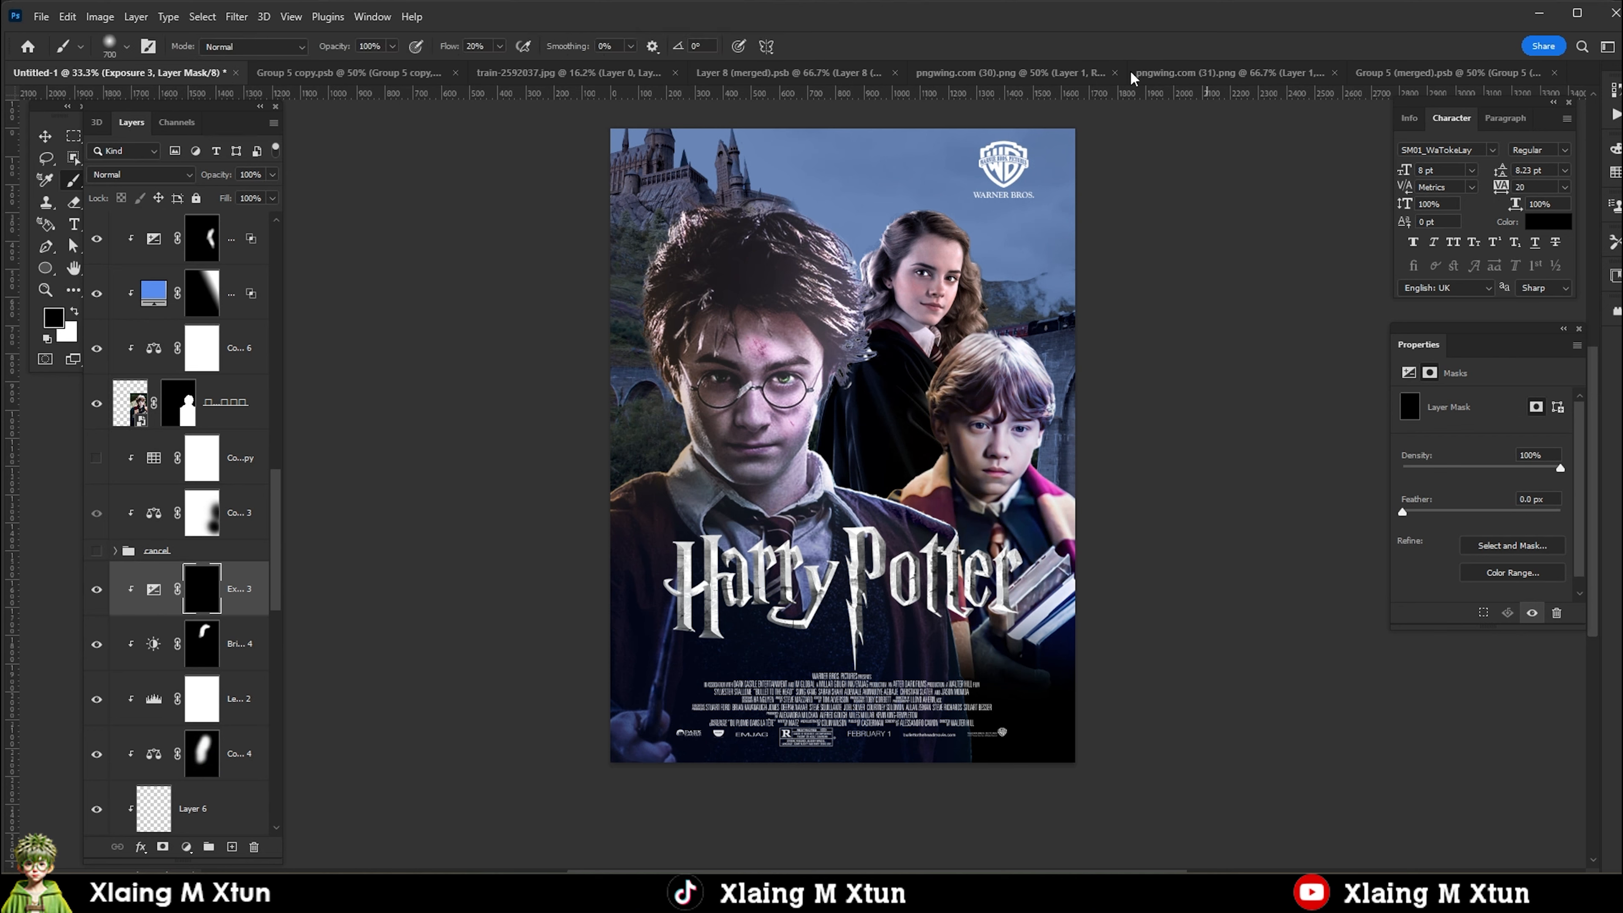
{"action": "left_click", "coordinate": [889, 263]}
{"action": "left_click_drag", "start_coordinate": [884, 282], "coordinate": [855, 332]}
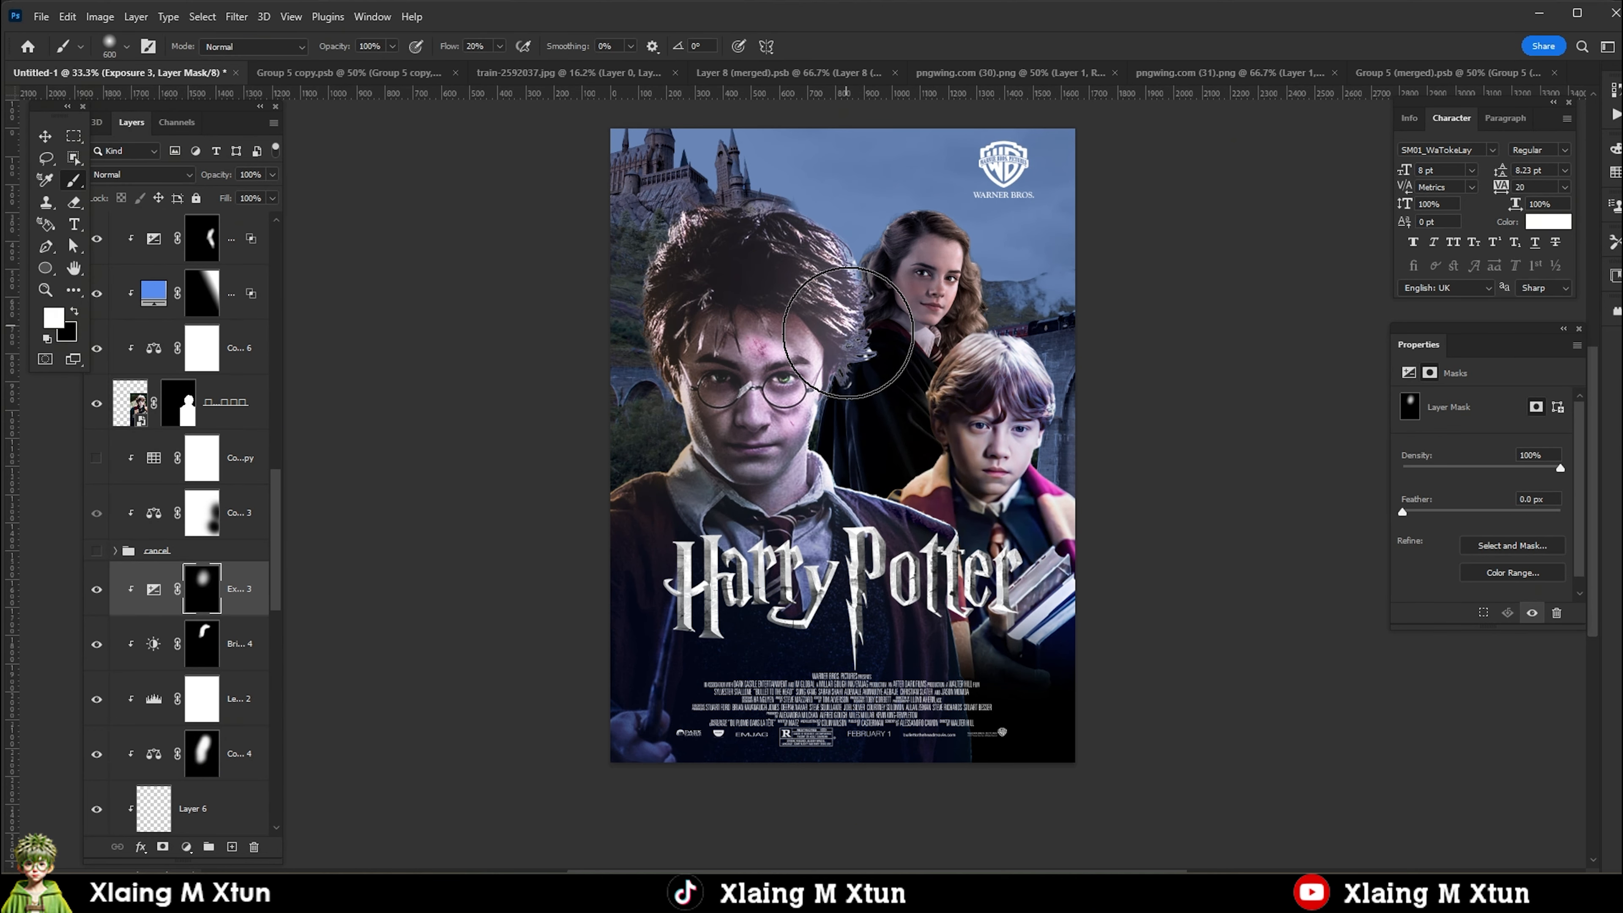
{"action": "left_click", "coordinate": [857, 324]}
Set the Exposure adjustment's underlying-layer Blend If ranges to 0/17 and 143/255, and raise its exposure and gamma.
{"action": "key", "text": "["}
{"action": "scroll", "coordinate": [860, 396], "scroll_direction": "up", "scroll_amount": 2}
{"action": "key", "text": "["}
{"action": "key", "text": "["}
{"action": "key", "text": "["}
{"action": "key", "text": "["}
{"action": "key", "text": "["}
{"action": "key", "text": "["}
{"action": "key", "text": "["}
{"action": "key", "text": "["}
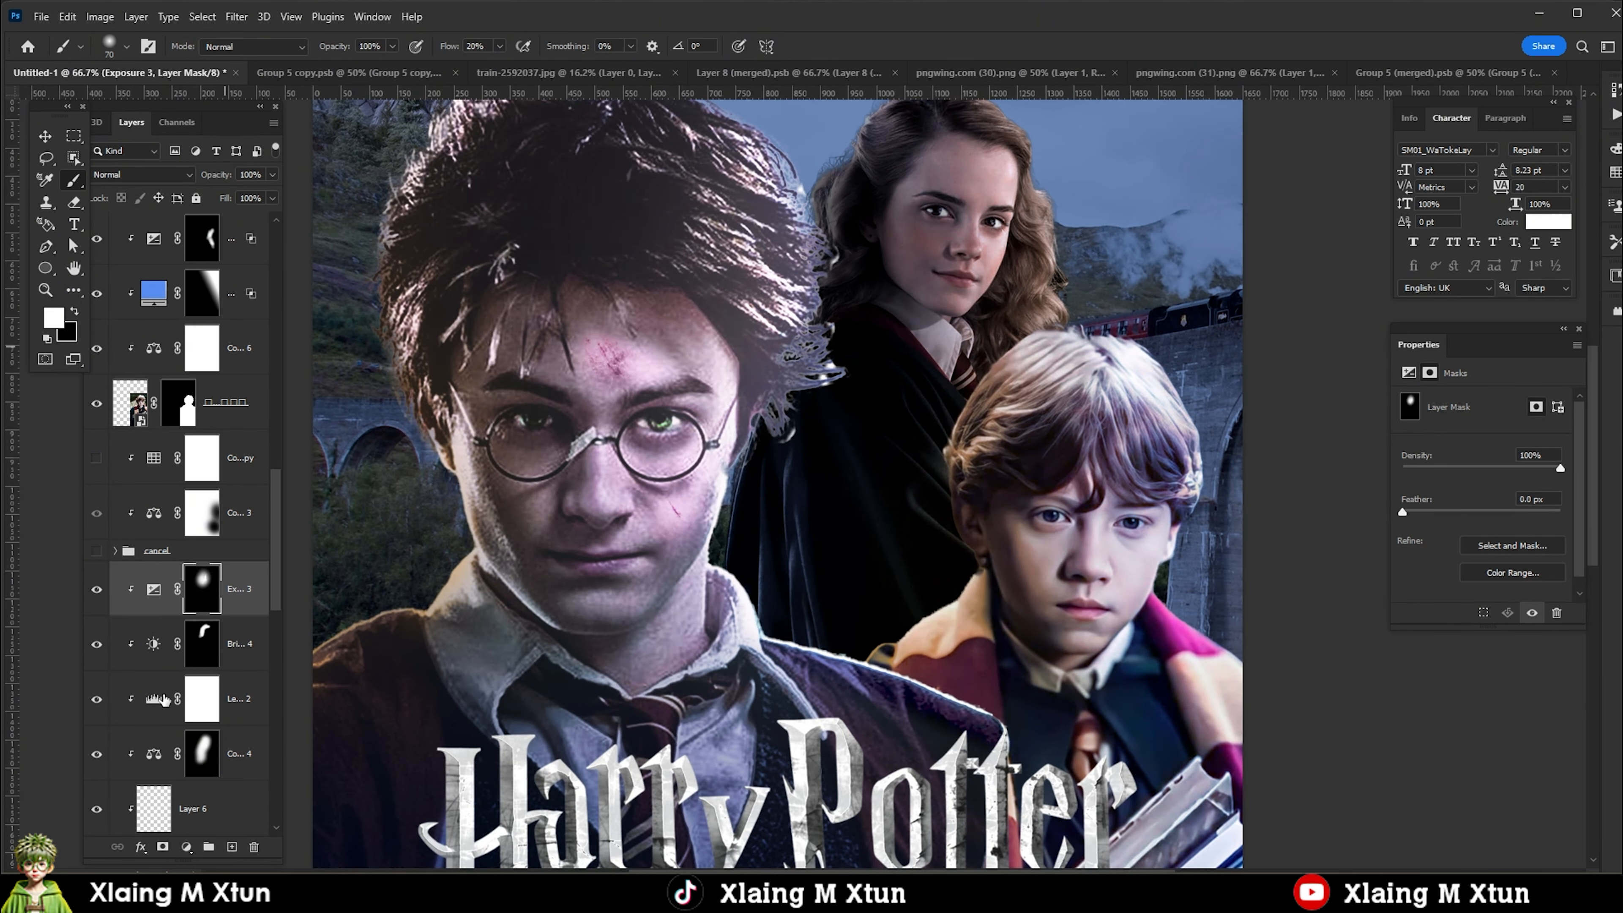
{"action": "right_click", "coordinate": [153, 589]}
{"action": "left_click", "coordinate": [192, 255]}
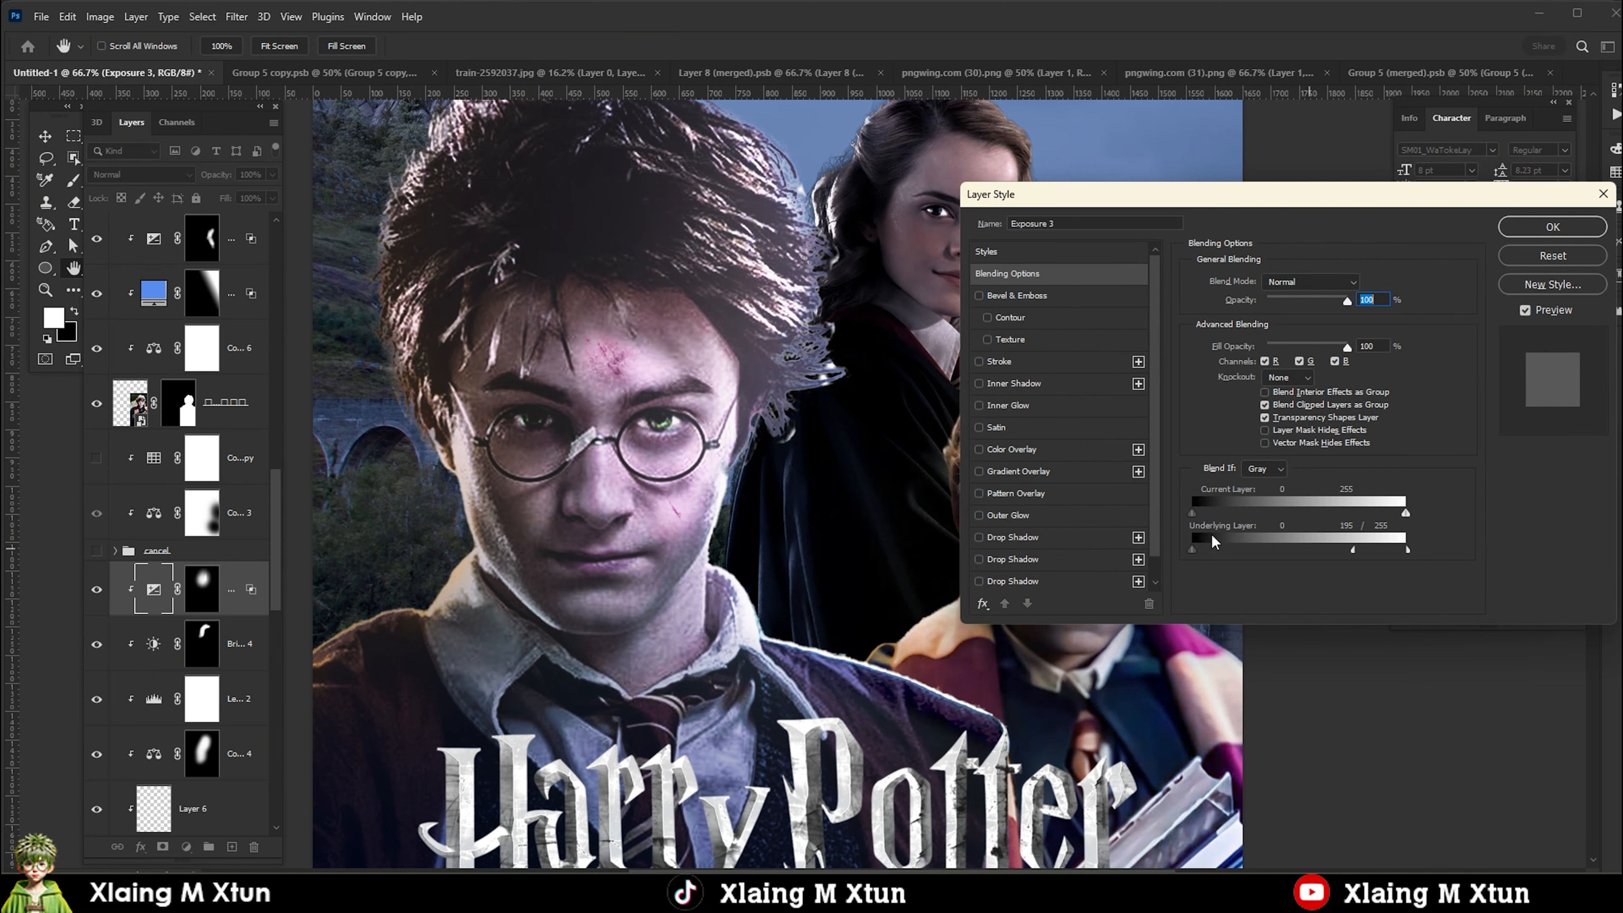
{"action": "left_click_drag", "start_coordinate": [1214, 542], "coordinate": [1208, 548]}
{"action": "left_click_drag", "start_coordinate": [1353, 548], "coordinate": [1310, 549]}
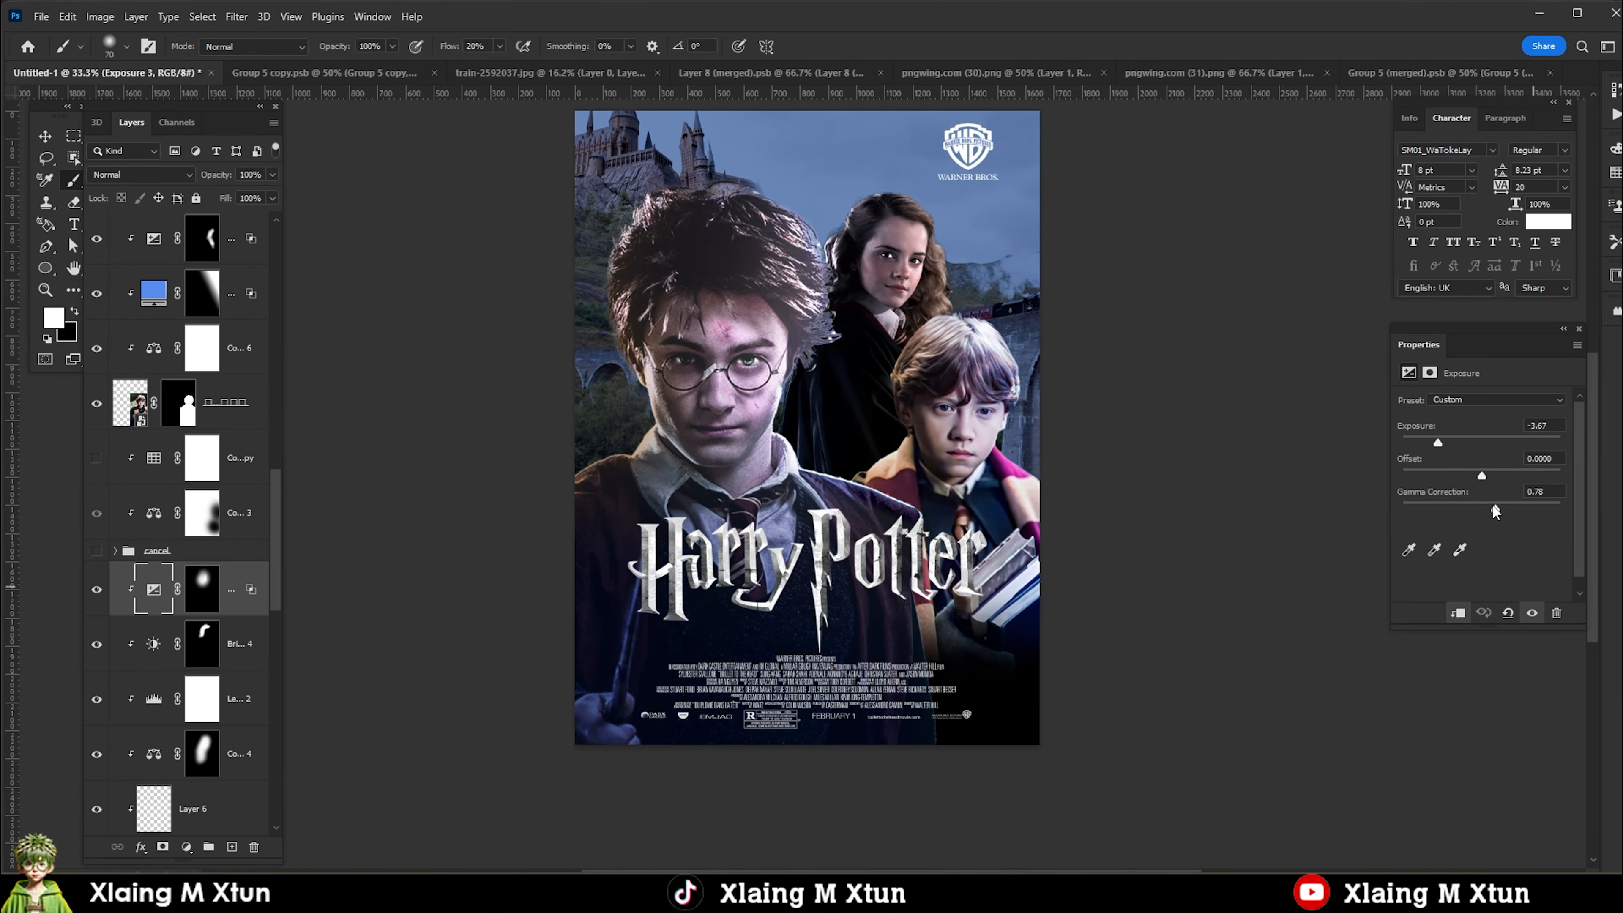
{"action": "left_click_drag", "start_coordinate": [1496, 510], "coordinate": [1478, 511]}
{"action": "mouse_move", "coordinate": [1437, 443]}
{"action": "left_mouse_down"}
{"action": "mouse_move", "coordinate": [1424, 442]}
{"action": "mouse_move", "coordinate": [1456, 443]}
{"action": "left_mouse_up"}
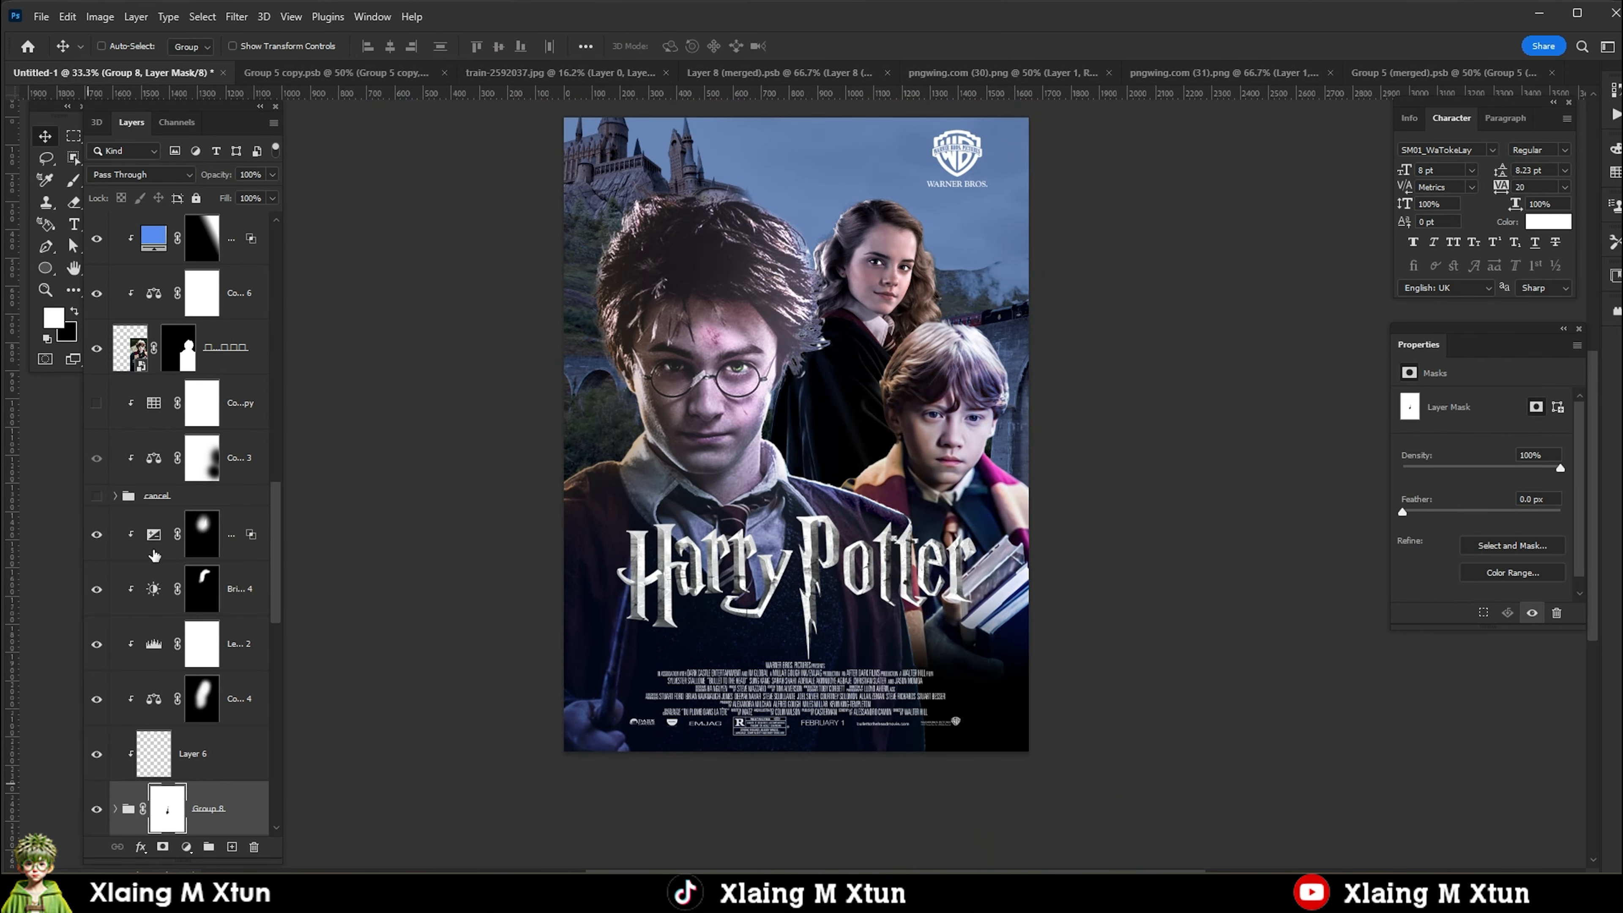
Add a white Solid Color fill clipped above Hermione's Exposure adjustment and invert its mask to black.
{"action": "left_click", "coordinate": [136, 532]}
{"action": "left_click", "coordinate": [186, 847]}
{"action": "left_click", "coordinate": [242, 542]}
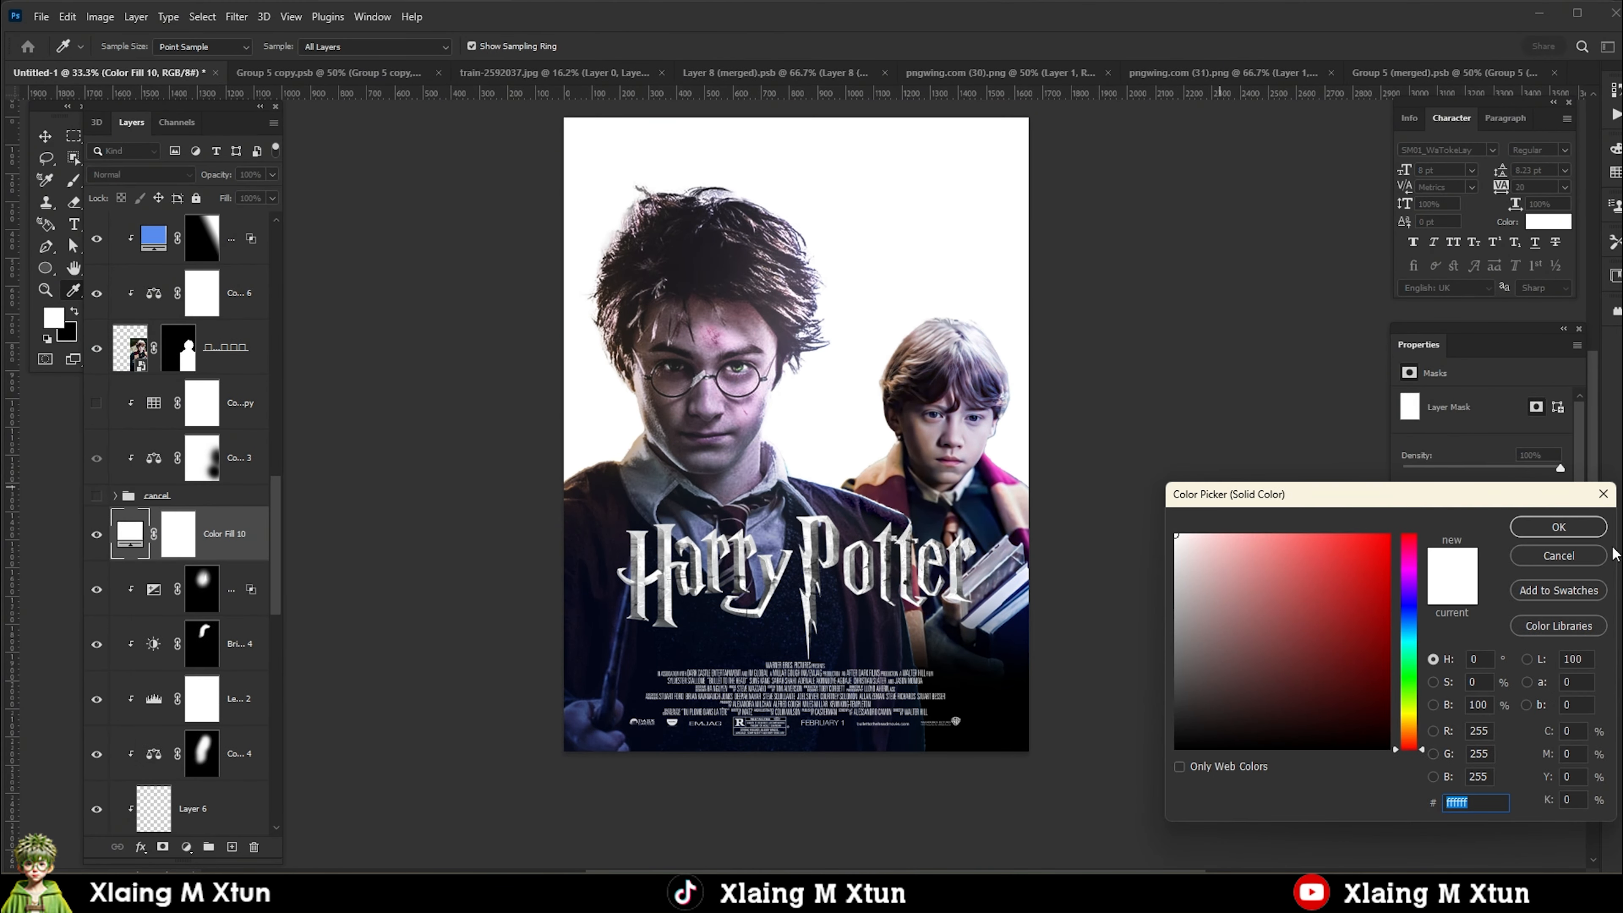
{"action": "key", "text": "Return"}
{"action": "key", "text": "ctrl+i"}
Try gradients on the white fill's mask across the area between Harry and Hermione.
{"action": "key", "text": "g"}
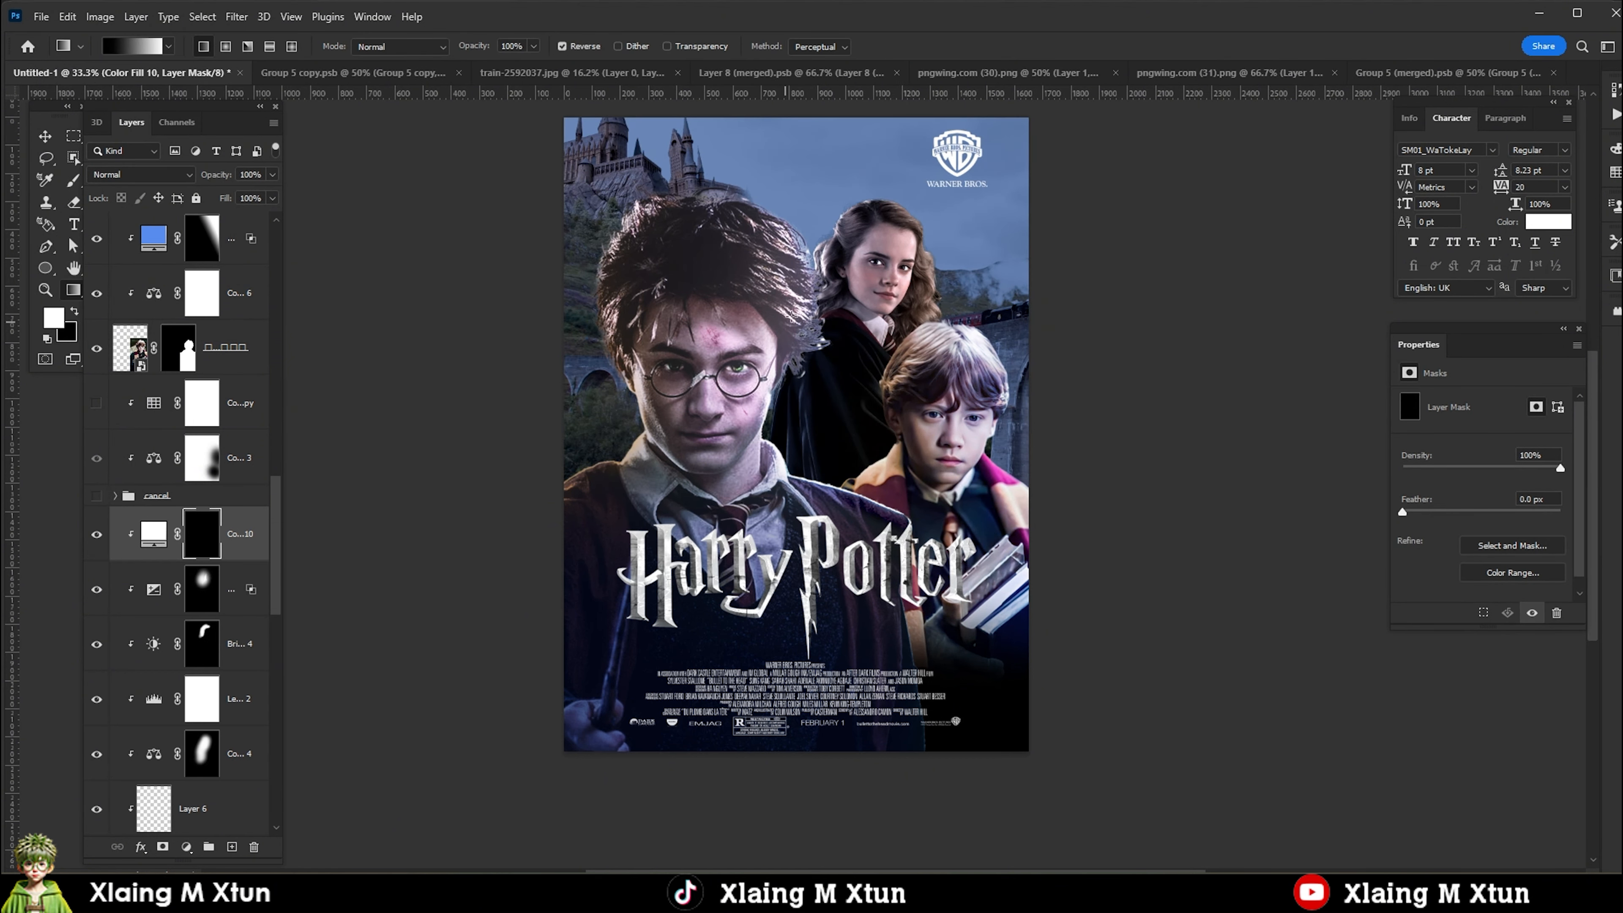
{"action": "key", "text": "ctrl+z"}
{"action": "left_click_drag", "start_coordinate": [791, 316], "coordinate": [789, 275]}
{"action": "left_click_drag", "start_coordinate": [821, 384], "coordinate": [722, 320]}
{"action": "left_click_drag", "start_coordinate": [828, 396], "coordinate": [709, 333]}
{"action": "key", "text": "ctrl+z"}
{"action": "key", "text": "ctrl+z"}
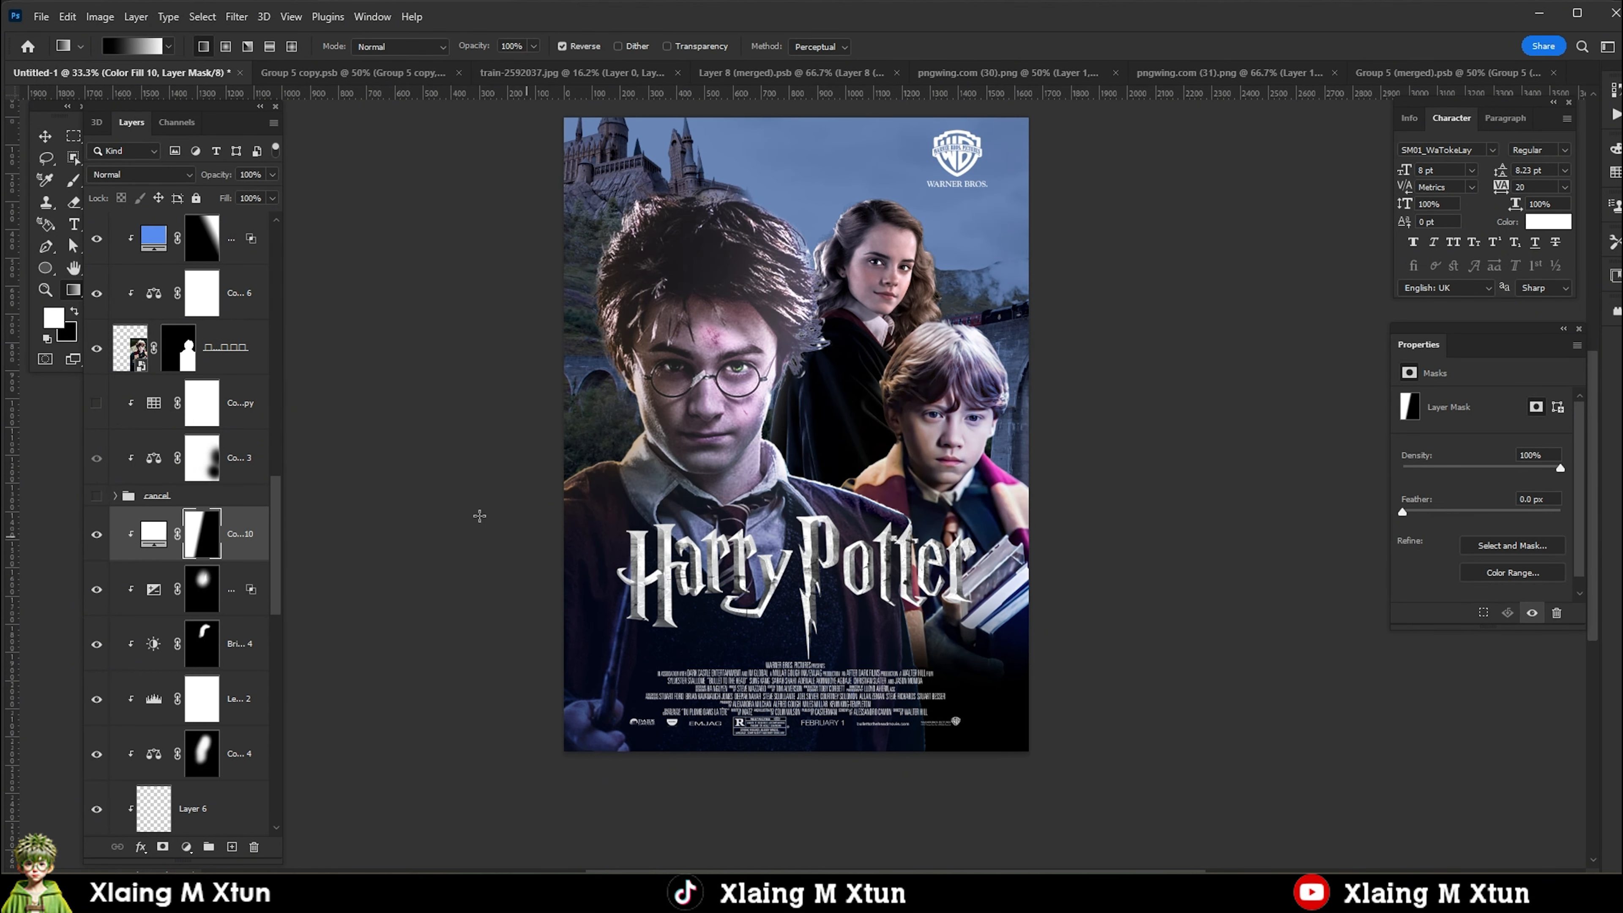
Paint a soft white spot on the white fill's mask between Harry's hair and Hermione with a 500 px brush.
{"action": "key", "text": "b"}
{"action": "key", "text": "bracketright"}
{"action": "key", "text": "bracketright"}
{"action": "key", "text": "bracketright"}
{"action": "left_click", "coordinate": [778, 315]}
{"action": "left_click", "coordinate": [784, 315]}
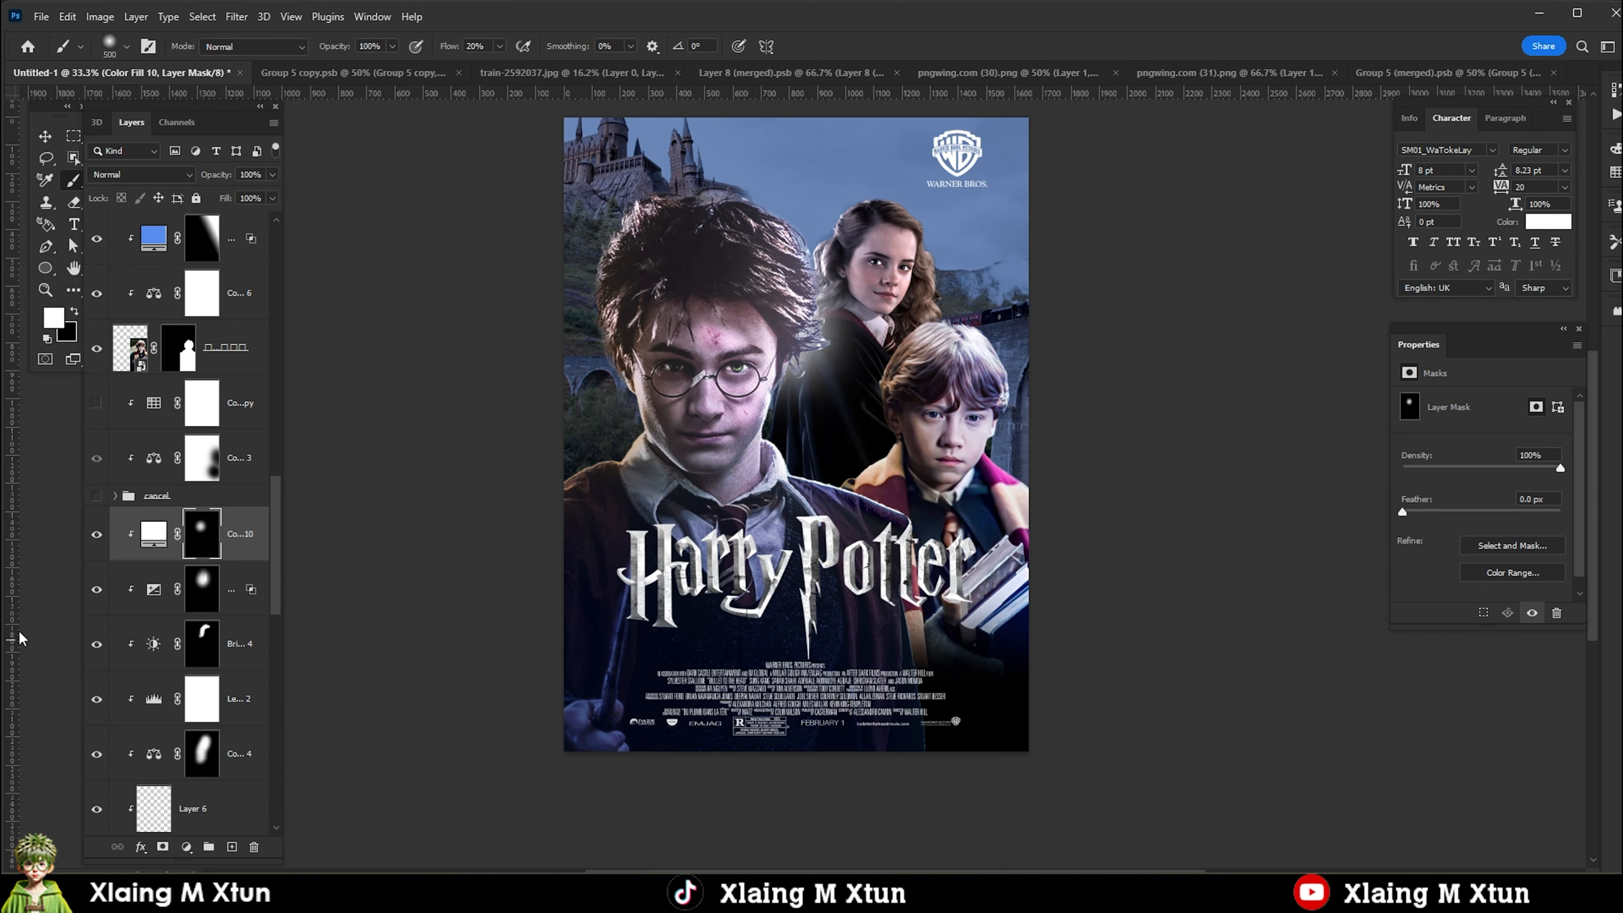
Change Hermione's white fill to a light cyan-blue and set its blend mode to Lighten.
{"action": "double_click", "coordinate": [153, 533]}
{"action": "left_click", "coordinate": [1409, 633]}
{"action": "left_click", "coordinate": [1224, 544]}
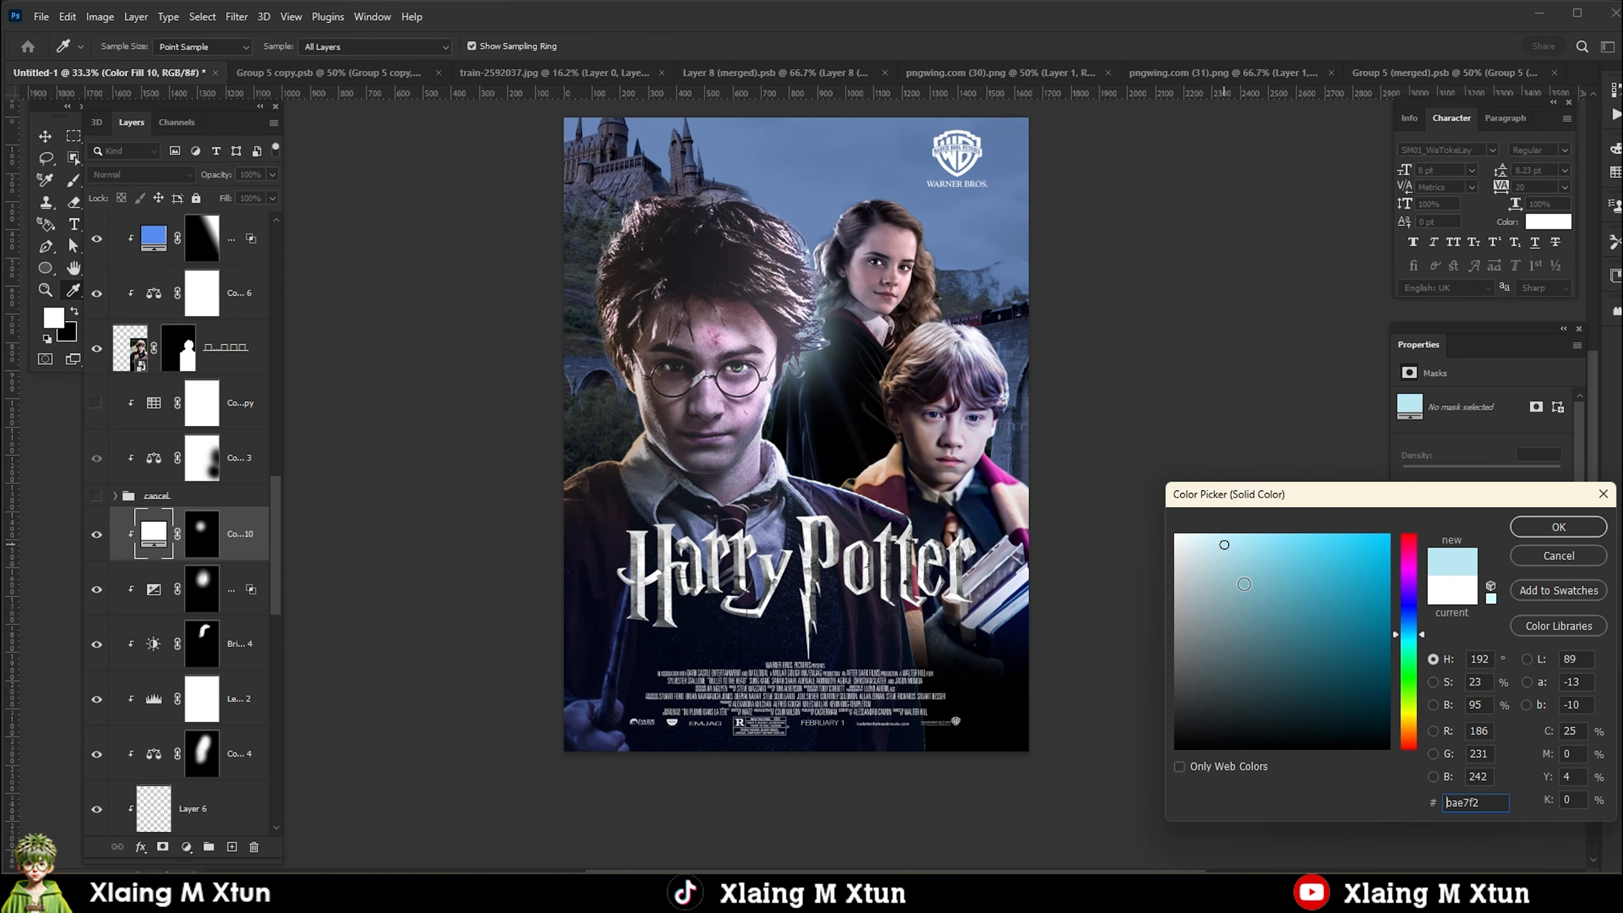
{"action": "left_click", "coordinate": [1243, 584]}
{"action": "key", "text": "Return"}
{"action": "left_click", "coordinate": [140, 174]}
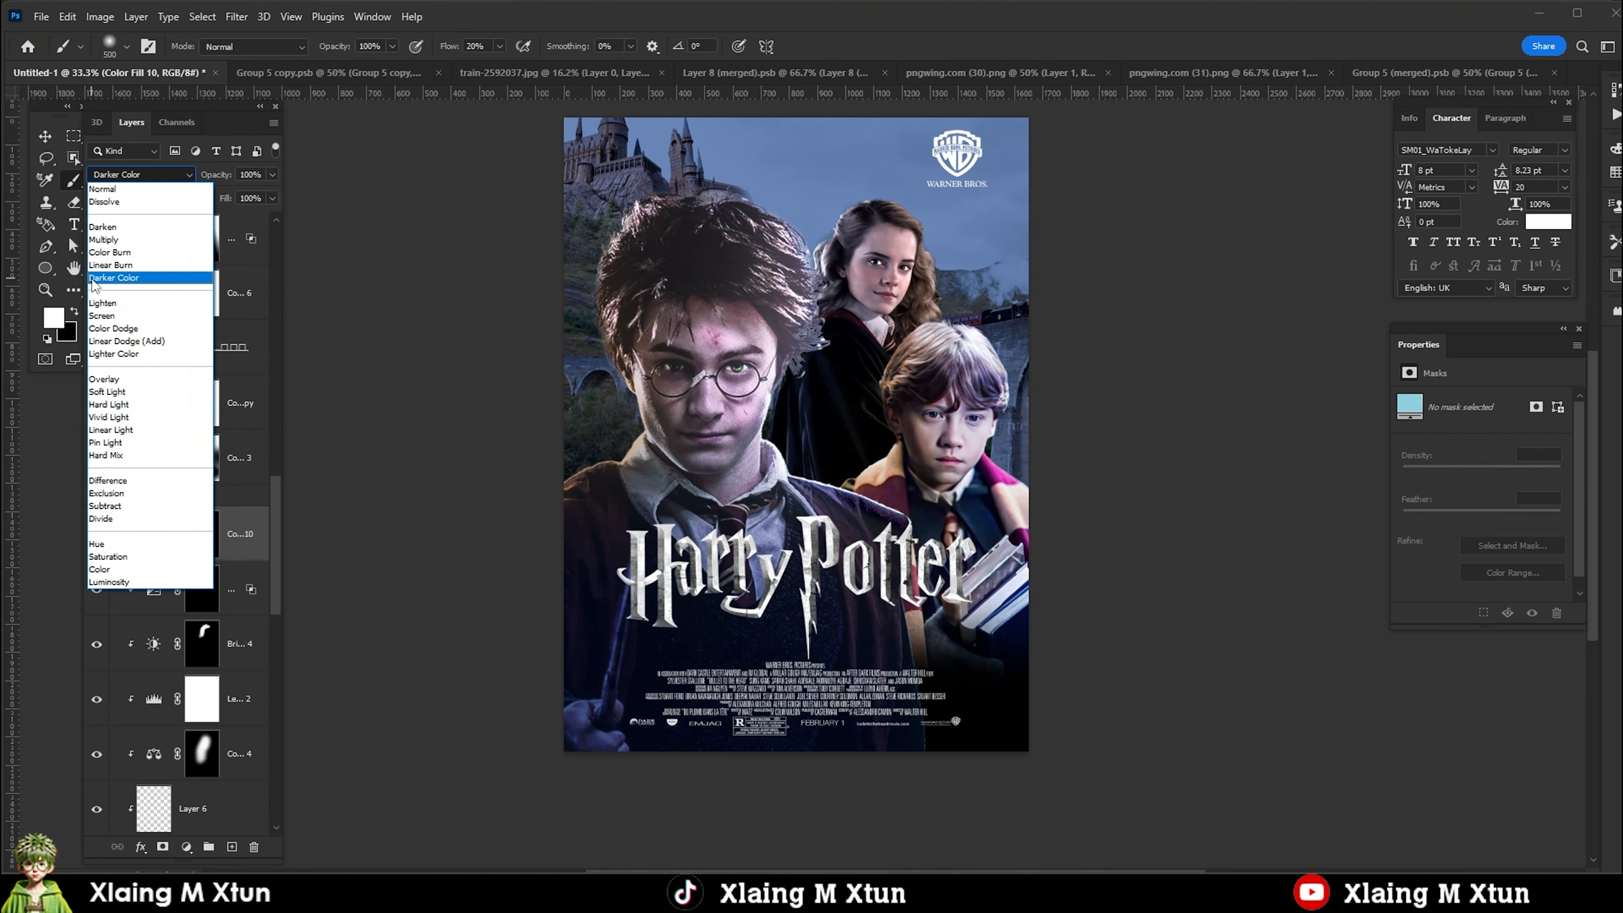
{"action": "left_click", "coordinate": [114, 304]}
Add an orange Solid Color fill directly beneath Ron's cutout and invert its mask to black.
{"action": "key", "text": "v"}
{"action": "left_click", "coordinate": [939, 396]}
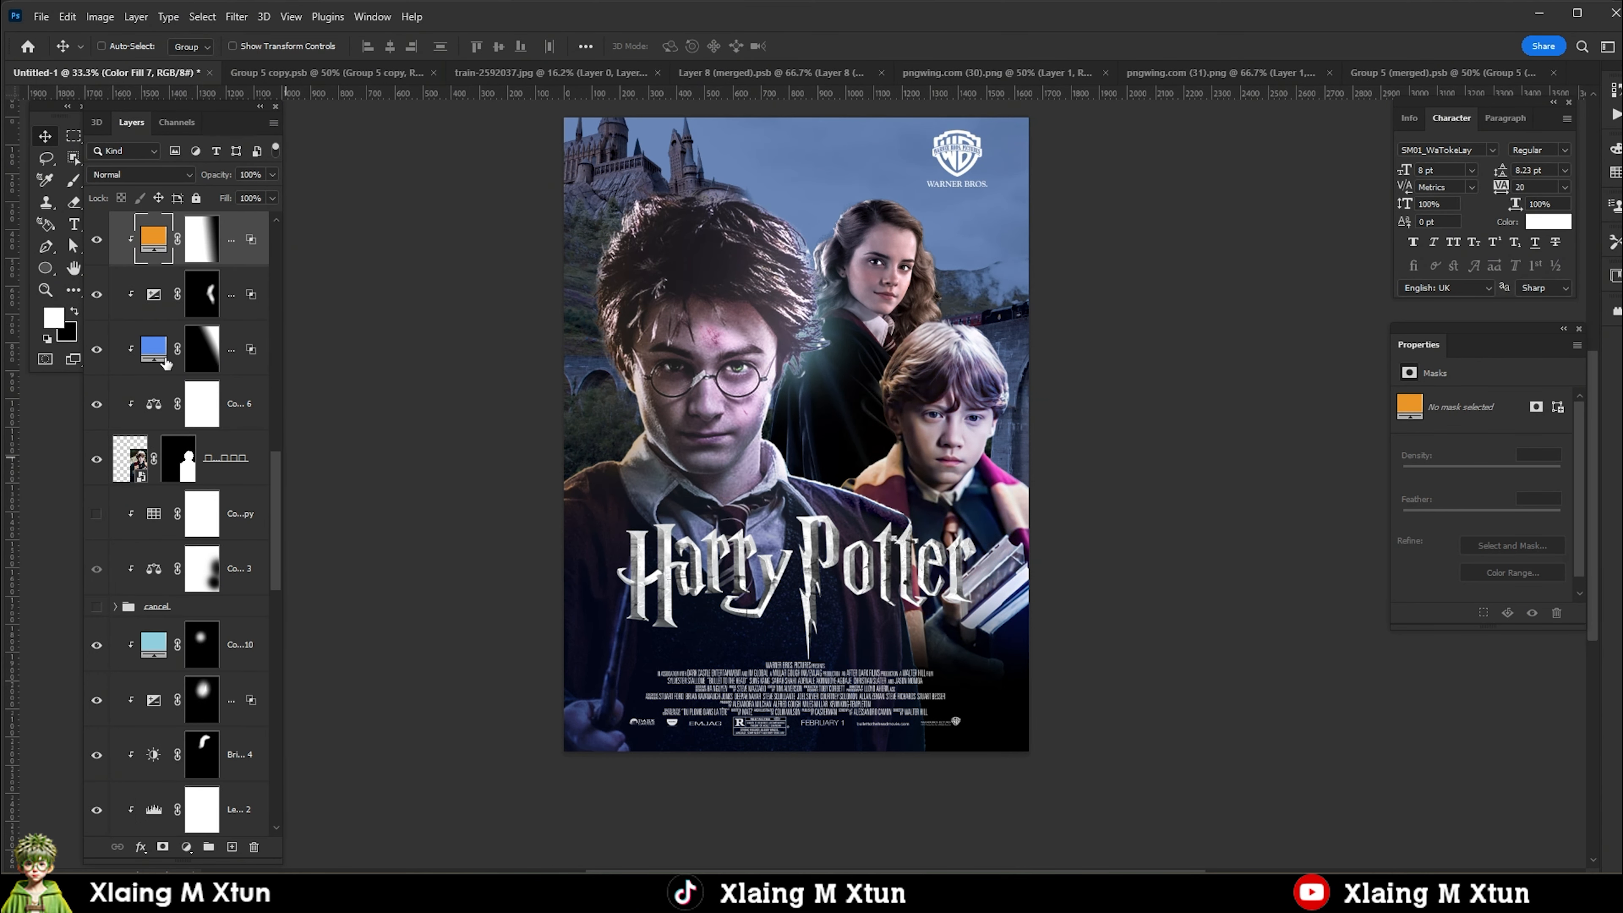
{"action": "left_click", "coordinate": [223, 514]}
{"action": "left_click", "coordinate": [186, 847]}
{"action": "left_click", "coordinate": [198, 559]}
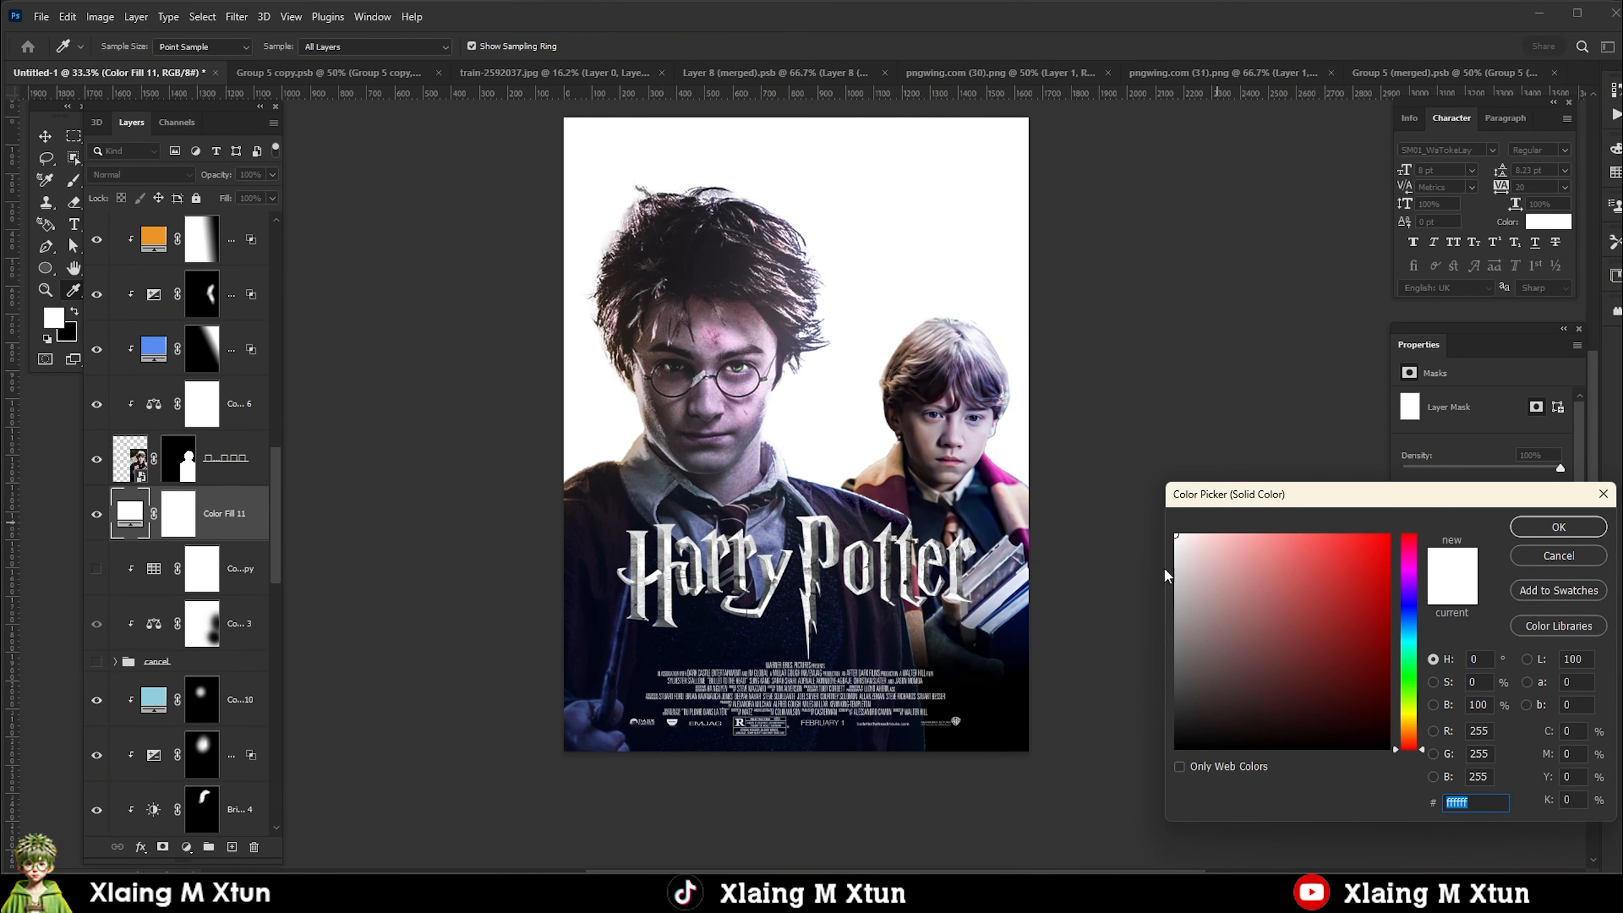
{"action": "left_click_drag", "start_coordinate": [1412, 722], "coordinate": [1412, 731]}
{"action": "left_click", "coordinate": [1390, 535]}
{"action": "left_click", "coordinate": [1531, 532]}
{"action": "left_click", "coordinate": [180, 516]}
{"action": "key", "text": "ctrl+i"}
Paint a soft orange glow behind Ron on the fill's mask, and set the fill to Screen at 46% fill.
{"action": "key", "text": "b"}
{"action": "left_click", "coordinate": [912, 472]}
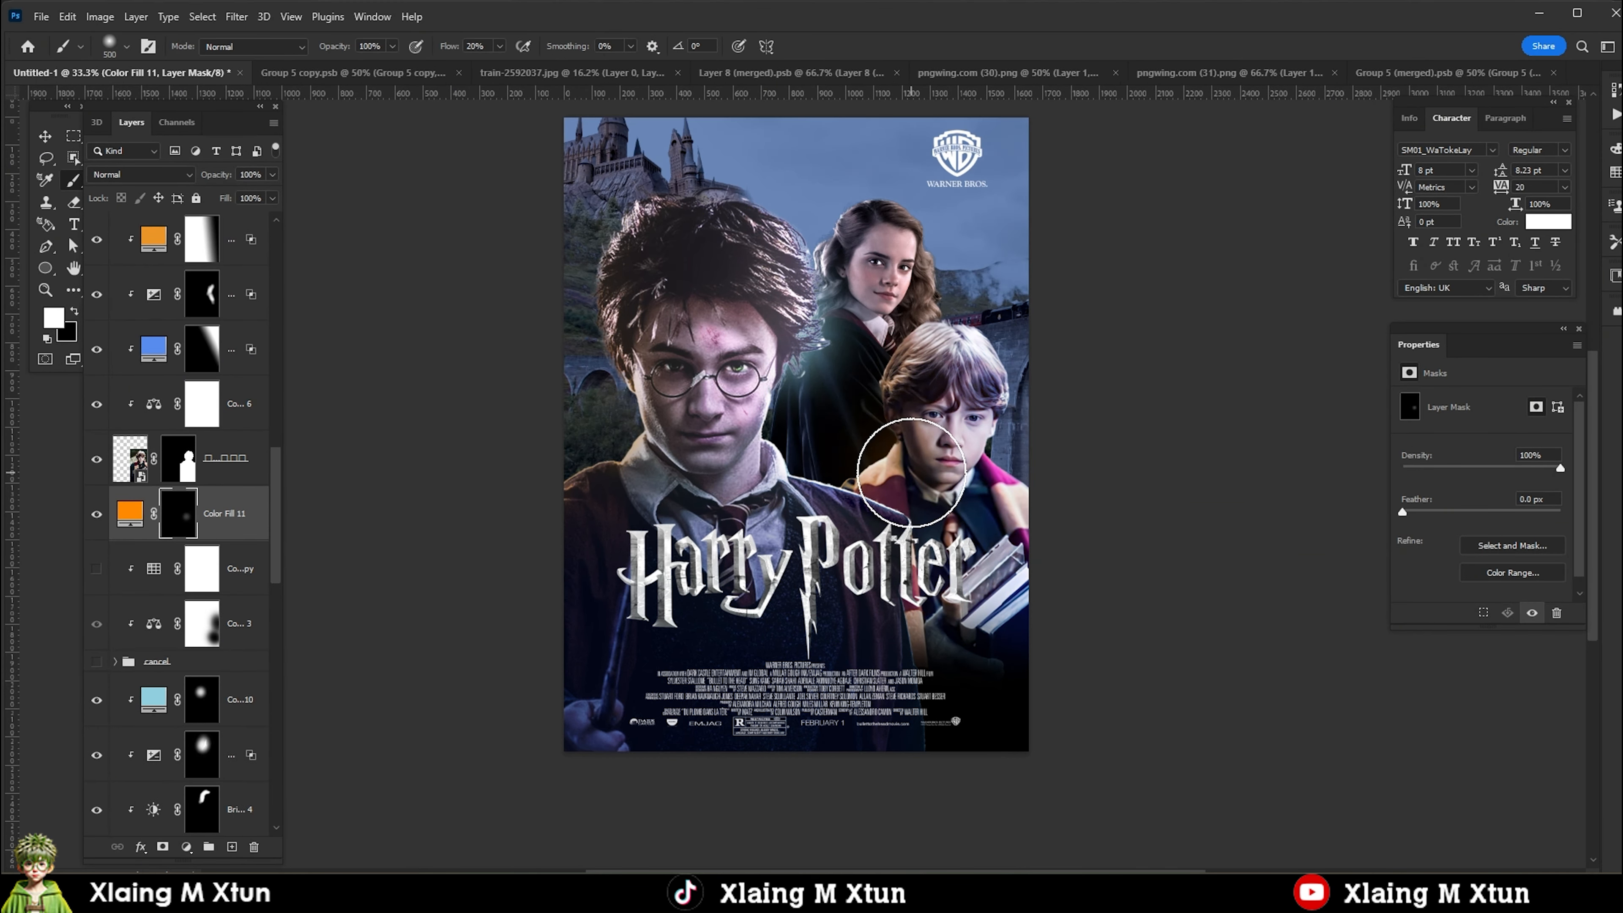
{"action": "left_click", "coordinate": [134, 175]}
{"action": "left_click", "coordinate": [128, 317]}
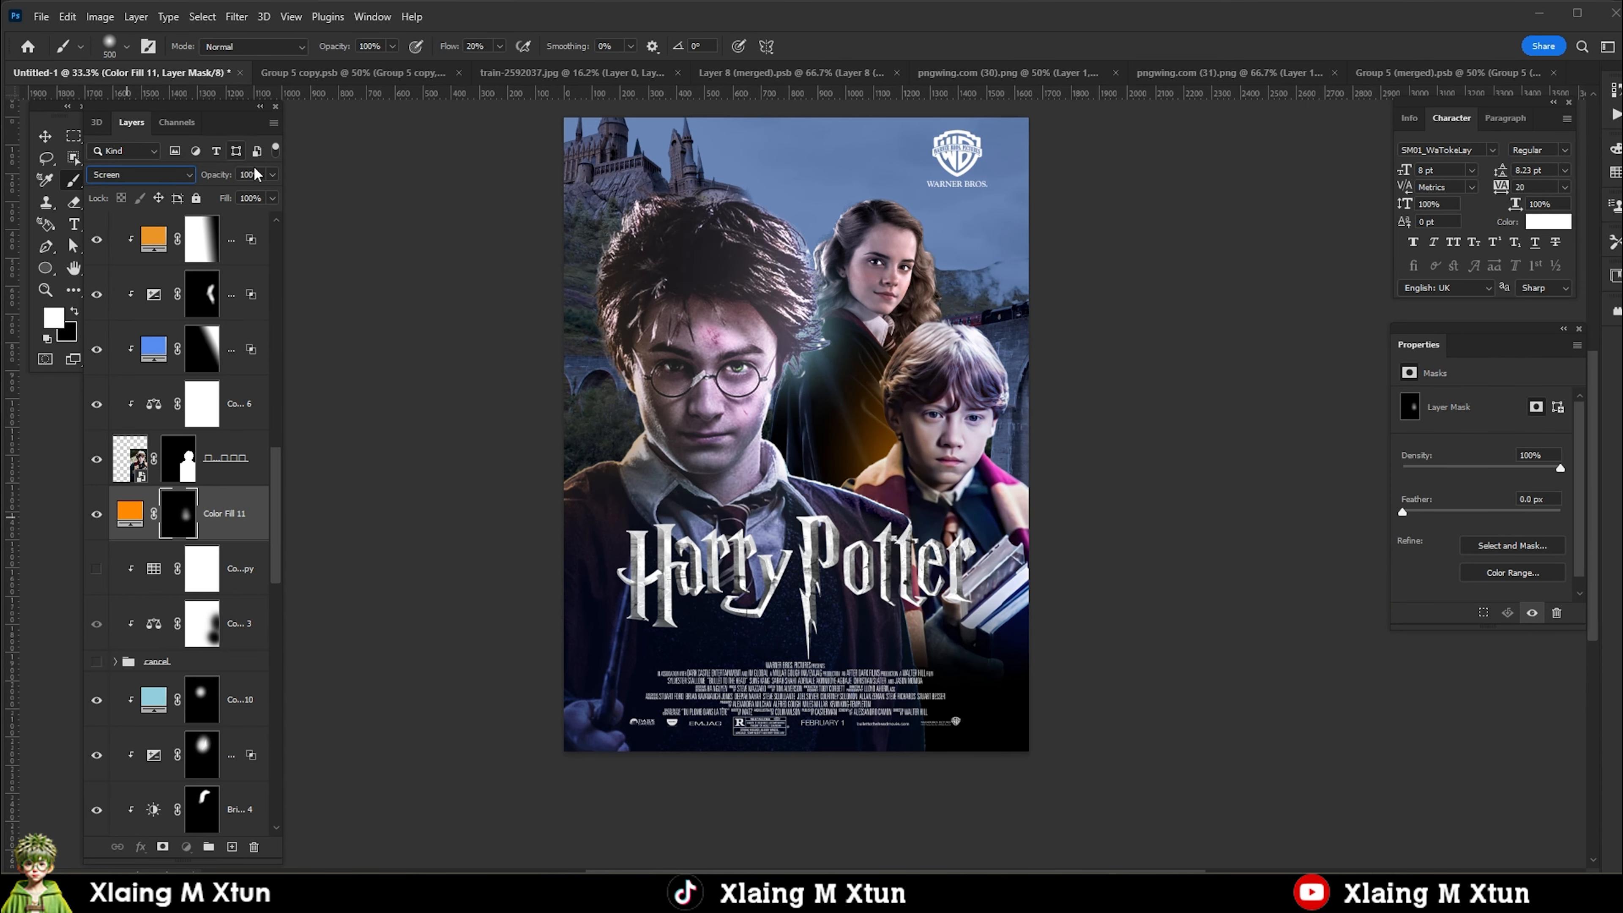
{"action": "scroll", "coordinate": [793, 512], "scroll_direction": "down", "scroll_amount": 1}
{"action": "scroll", "coordinate": [793, 524], "scroll_direction": "up", "scroll_amount": 2}
{"action": "left_click", "coordinate": [713, 539]}
{"action": "scroll", "coordinate": [793, 538], "scroll_direction": "down", "scroll_amount": 2}
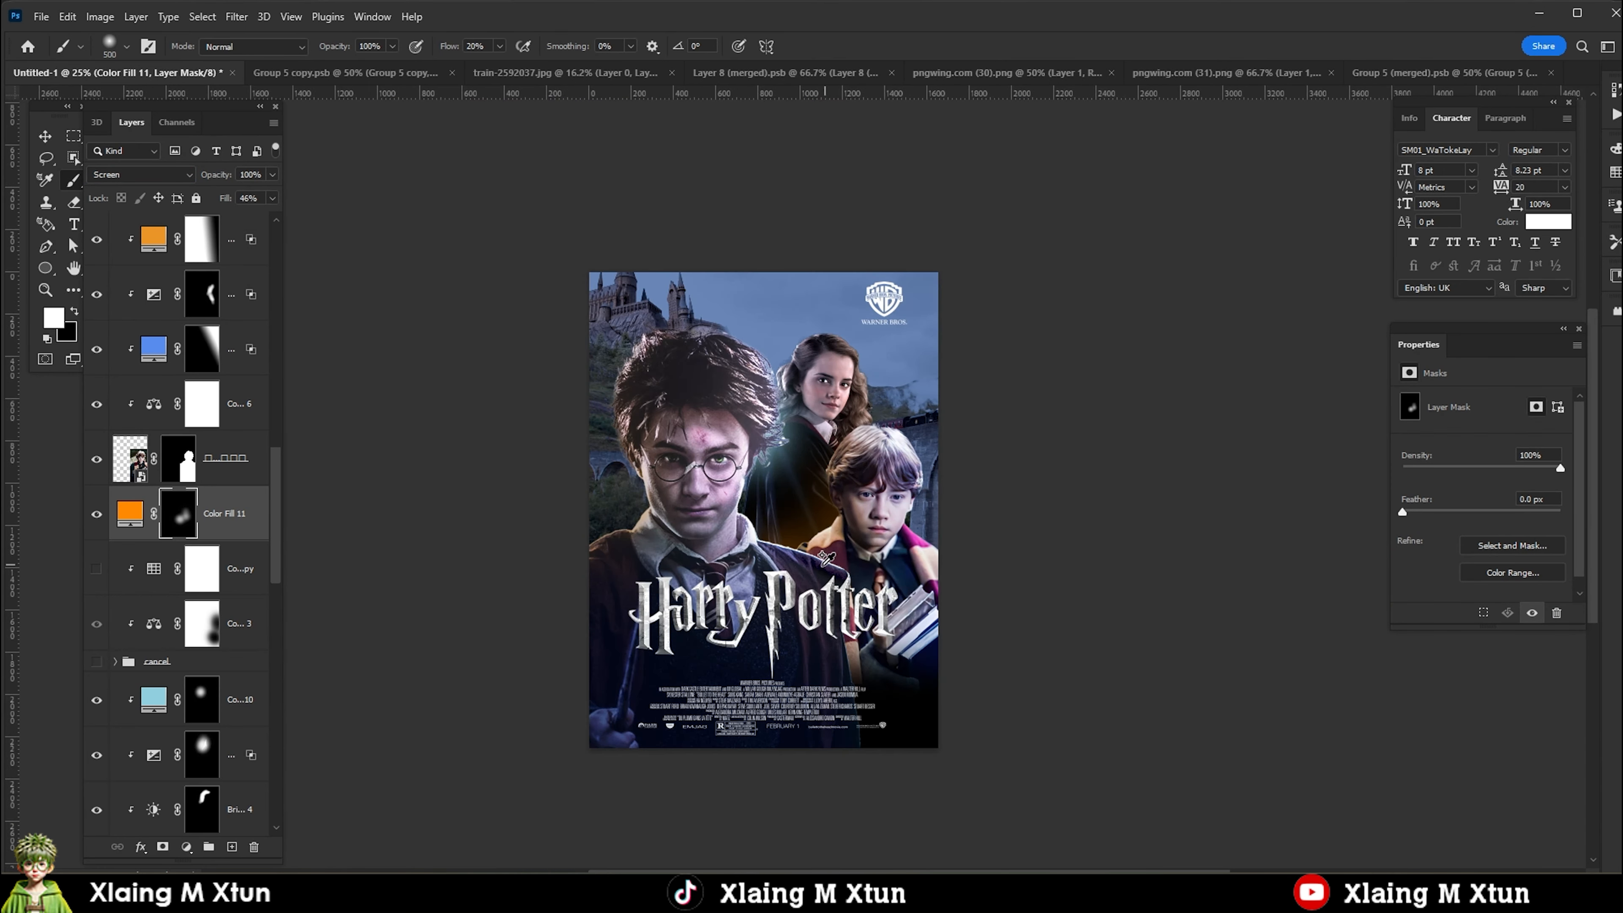
Add a blue Solid Color fill above the orange one with Screen blending and an inverted black mask.
{"action": "scroll", "coordinate": [789, 538], "scroll_direction": "up", "scroll_amount": 1}
{"action": "left_click", "coordinate": [186, 847]}
{"action": "left_click", "coordinate": [249, 551]}
{"action": "left_click", "coordinate": [1413, 620]}
{"action": "left_click", "coordinate": [1390, 536]}
{"action": "left_click", "coordinate": [1536, 530]}
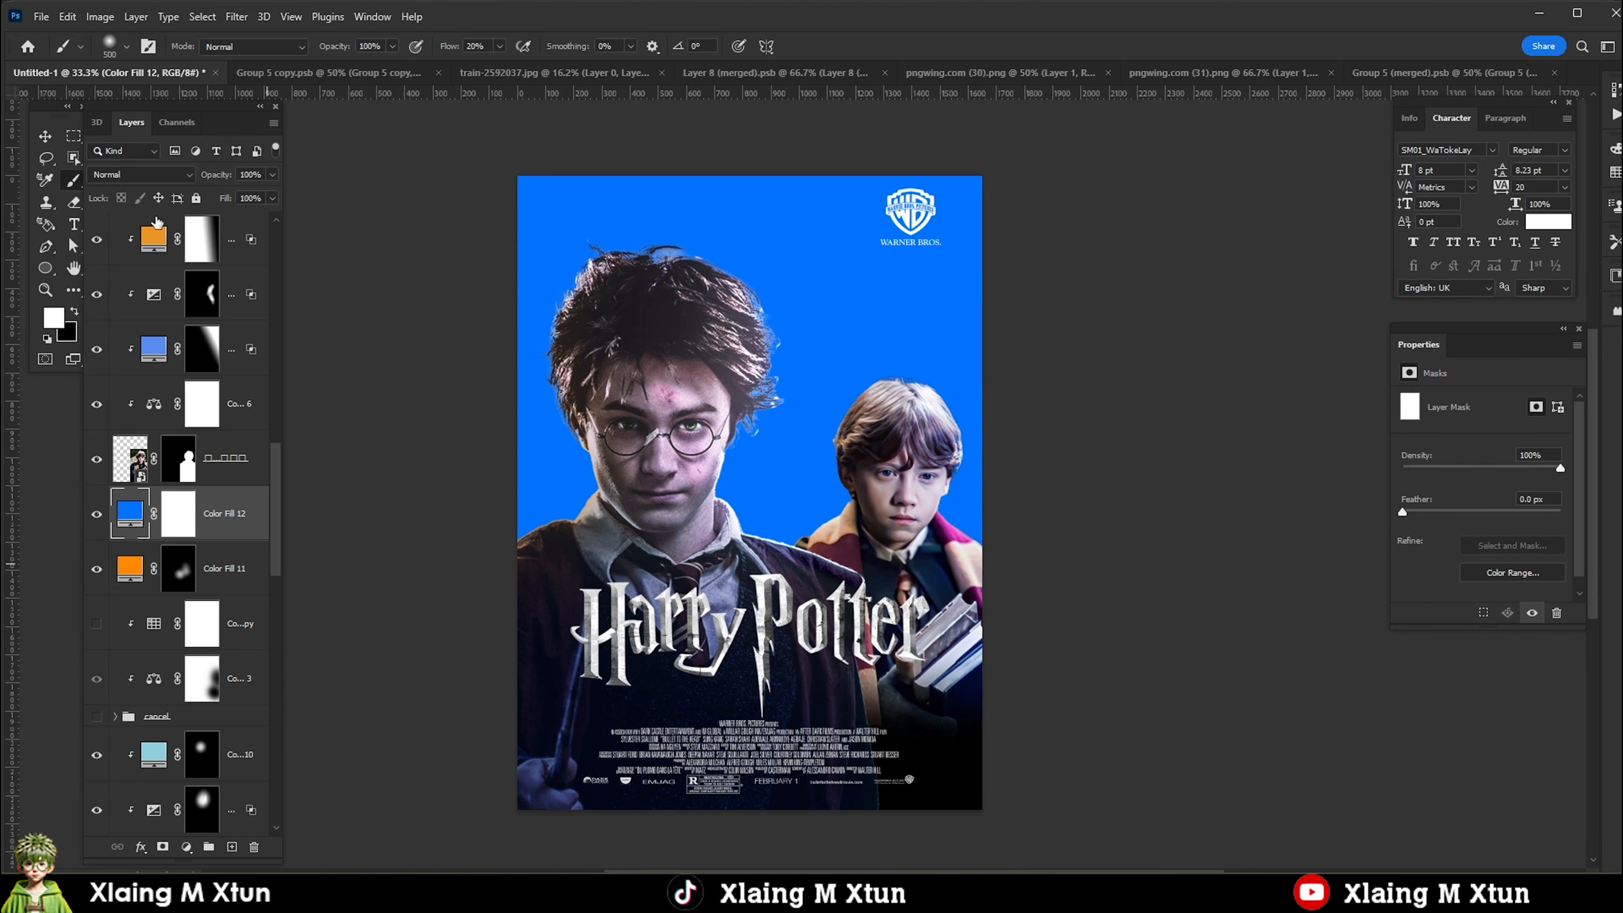
{"action": "left_click", "coordinate": [134, 174]}
{"action": "left_click", "coordinate": [113, 316]}
{"action": "key", "text": "ctrl+i"}
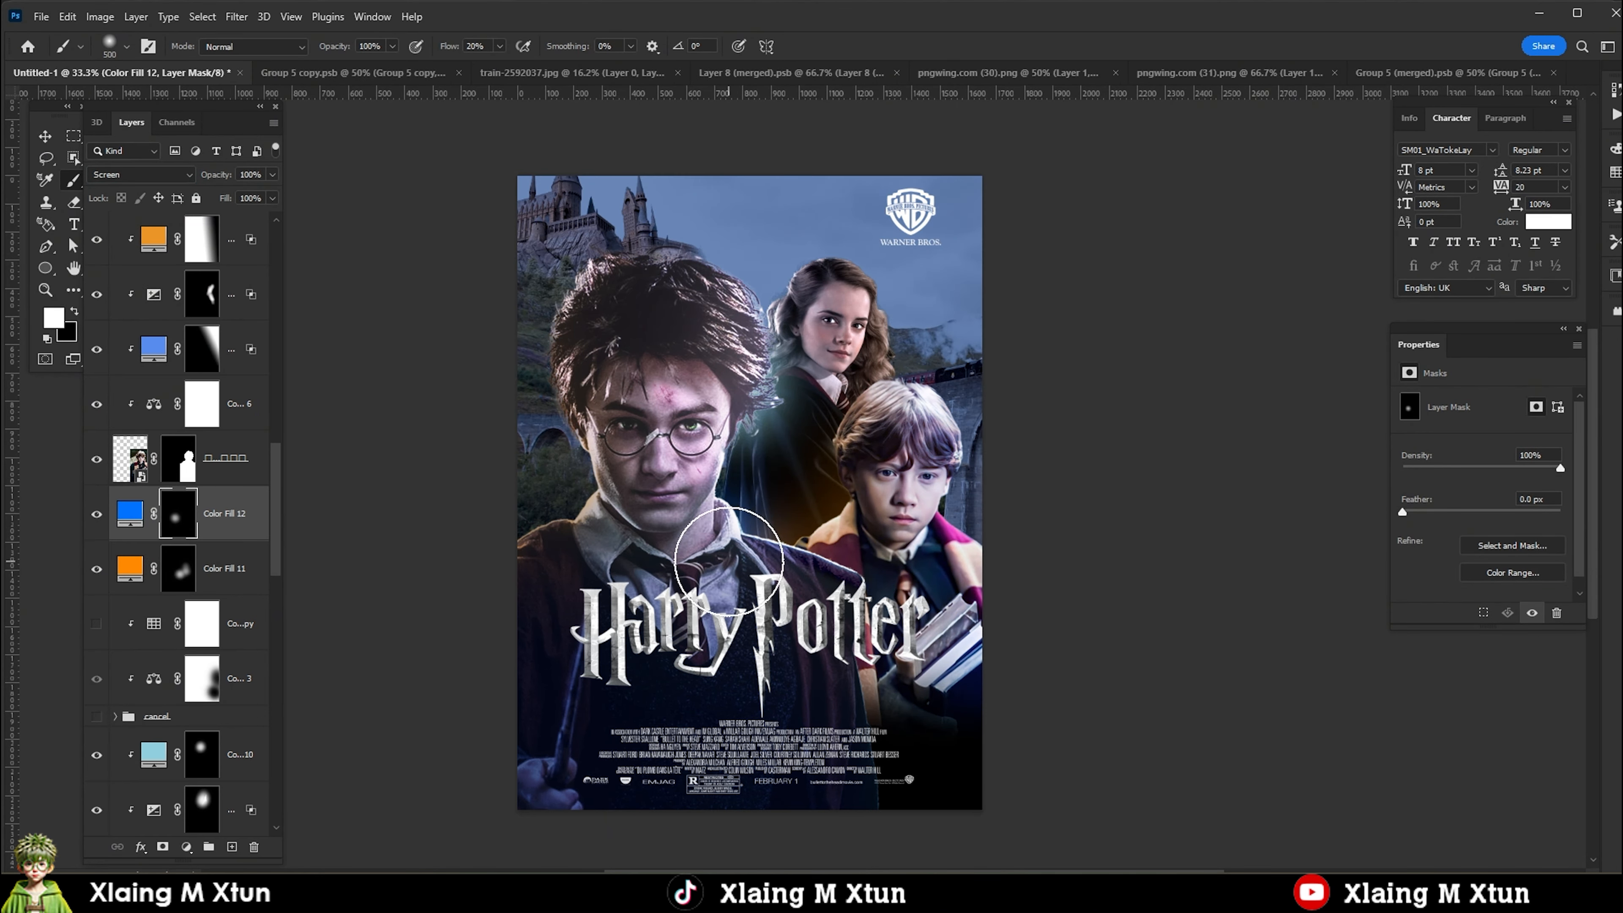
Paint white on the blue fill's mask to create a soft blue glow beside Harry's face and shoulder.
{"action": "scroll", "coordinate": [718, 615], "scroll_direction": "down", "scroll_amount": 2}
{"action": "scroll", "coordinate": [726, 575], "scroll_direction": "up", "scroll_amount": 2}
{"action": "left_click", "coordinate": [702, 495]}
{"action": "scroll", "coordinate": [778, 649], "scroll_direction": "down", "scroll_amount": 2}
{"action": "scroll", "coordinate": [773, 639], "scroll_direction": "up", "scroll_amount": 2}
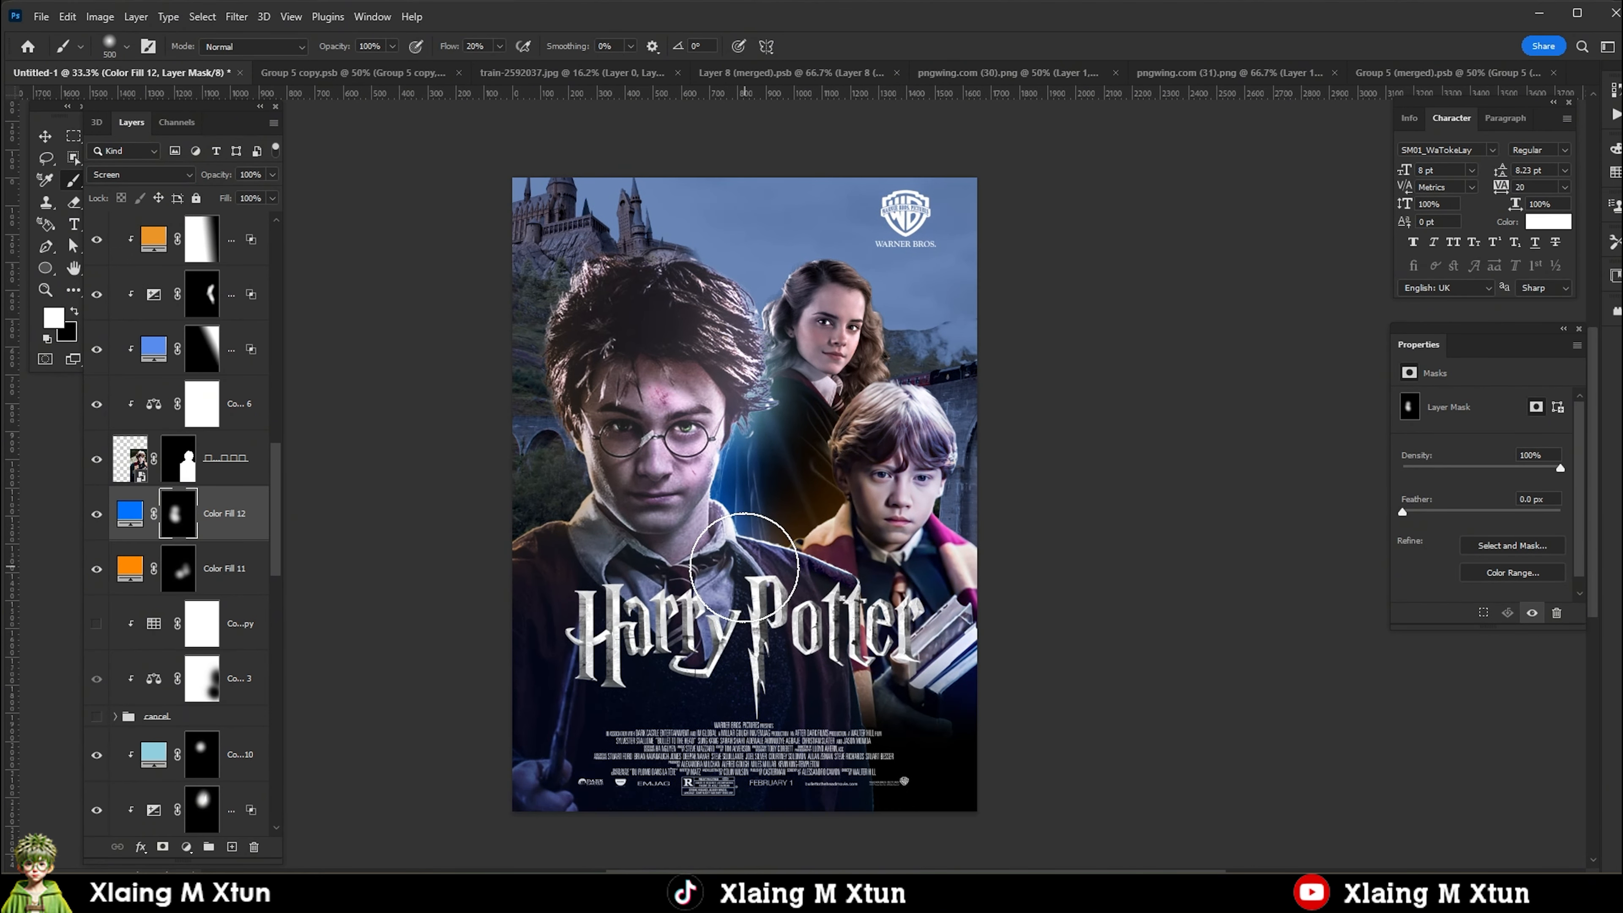
{"action": "scroll", "coordinate": [749, 601], "scroll_direction": "down", "scroll_amount": 3}
Lower the blue glow layer's fill to 68%.
{"action": "key", "text": "v"}
{"action": "scroll", "coordinate": [98, 413], "scroll_direction": "up", "scroll_amount": 5}
{"action": "scroll", "coordinate": [239, 706], "scroll_direction": "down", "scroll_amount": 5}
{"action": "scroll", "coordinate": [736, 589], "scroll_direction": "up", "scroll_amount": 3}
{"action": "left_click", "coordinate": [137, 802]}
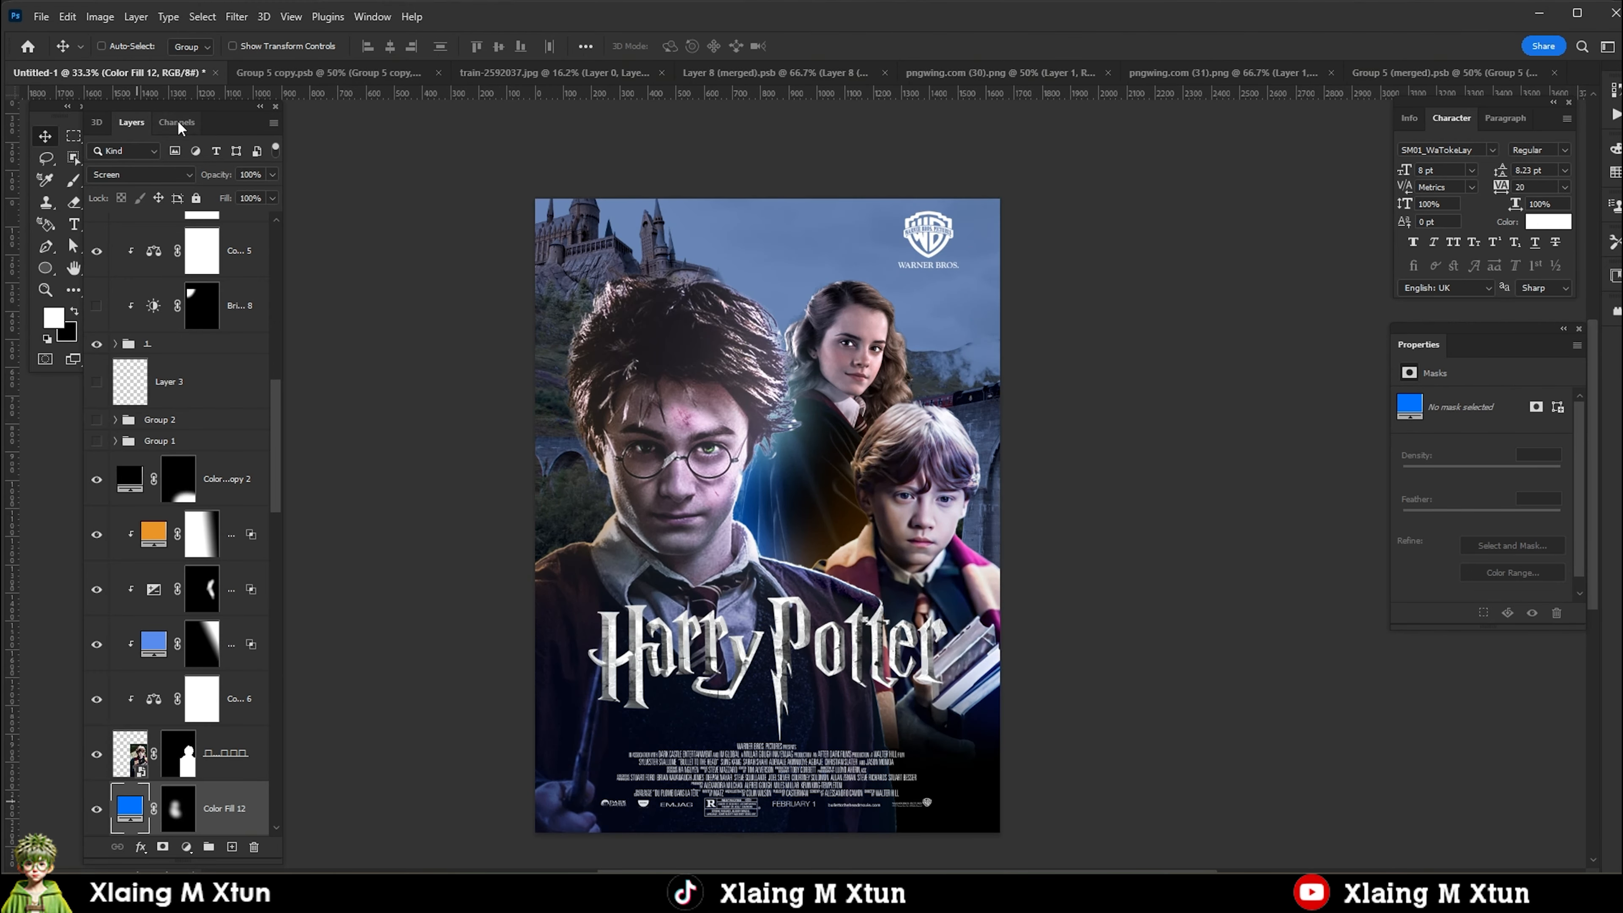
{"action": "left_click", "coordinate": [247, 218]}
{"action": "scroll", "coordinate": [767, 511], "scroll_direction": "down", "scroll_amount": 2}
{"action": "scroll", "coordinate": [766, 512], "scroll_direction": "up", "scroll_amount": 4}
{"action": "scroll", "coordinate": [831, 575], "scroll_direction": "down", "scroll_amount": 2}
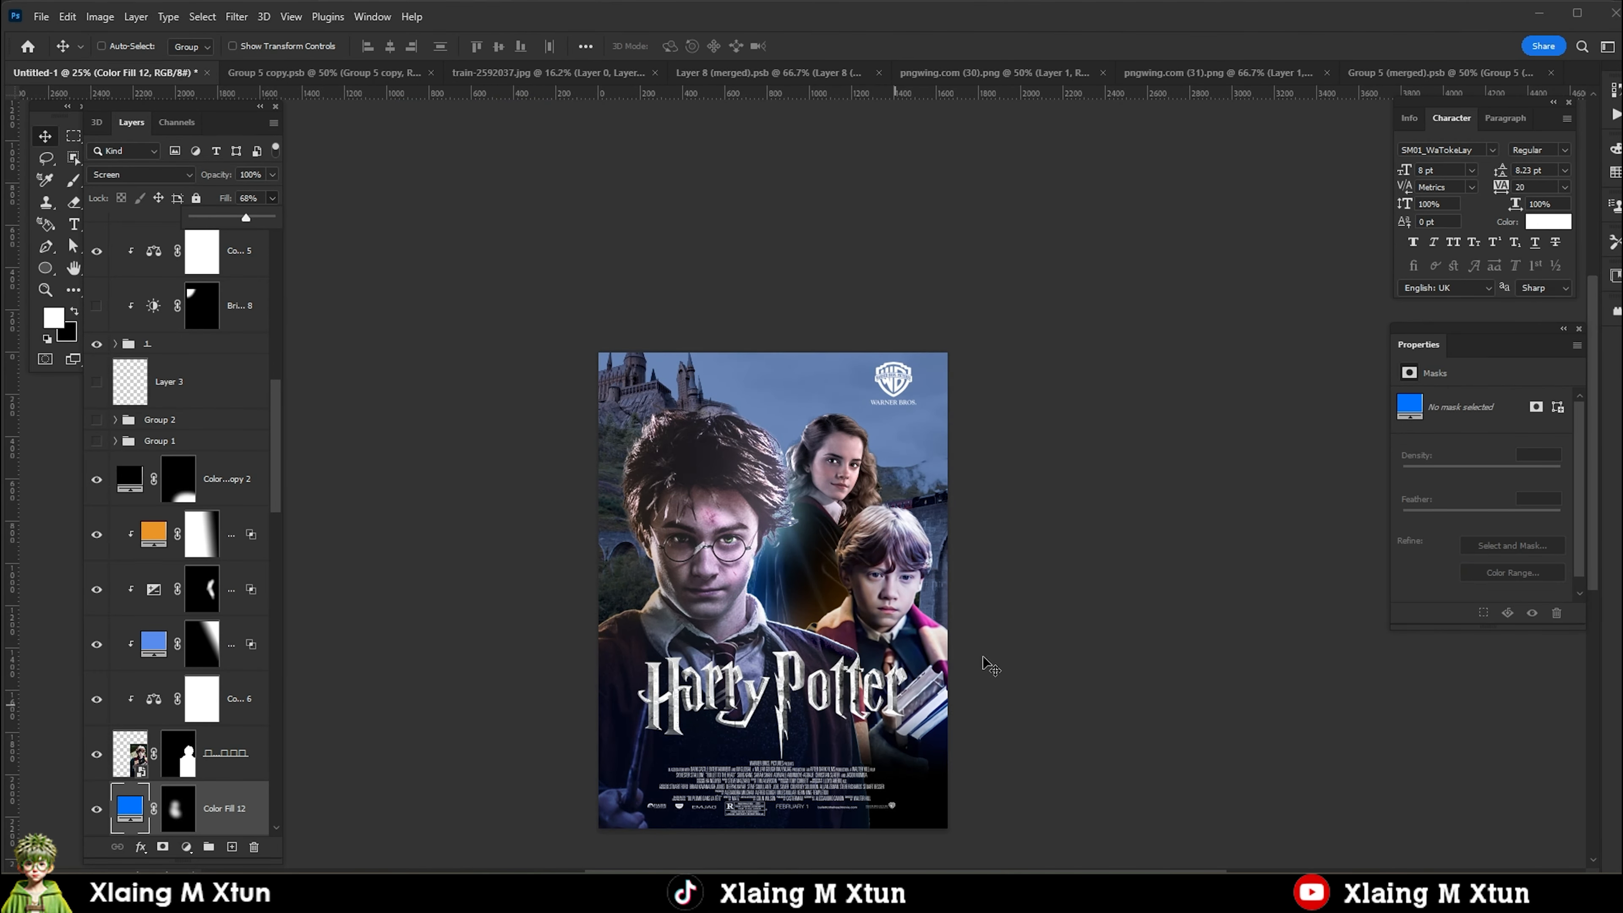
Add an Exposure adjustment above the blue glow with exposure -2.89 and gamma 0.78, and invert its mask.
{"action": "scroll", "coordinate": [961, 689], "scroll_direction": "up", "scroll_amount": 2}
{"action": "scroll", "coordinate": [962, 689], "scroll_direction": "up", "scroll_amount": 1}
{"action": "scroll", "coordinate": [767, 512], "scroll_direction": "down", "scroll_amount": 1}
{"action": "scroll", "coordinate": [191, 639], "scroll_direction": "down", "scroll_amount": 2}
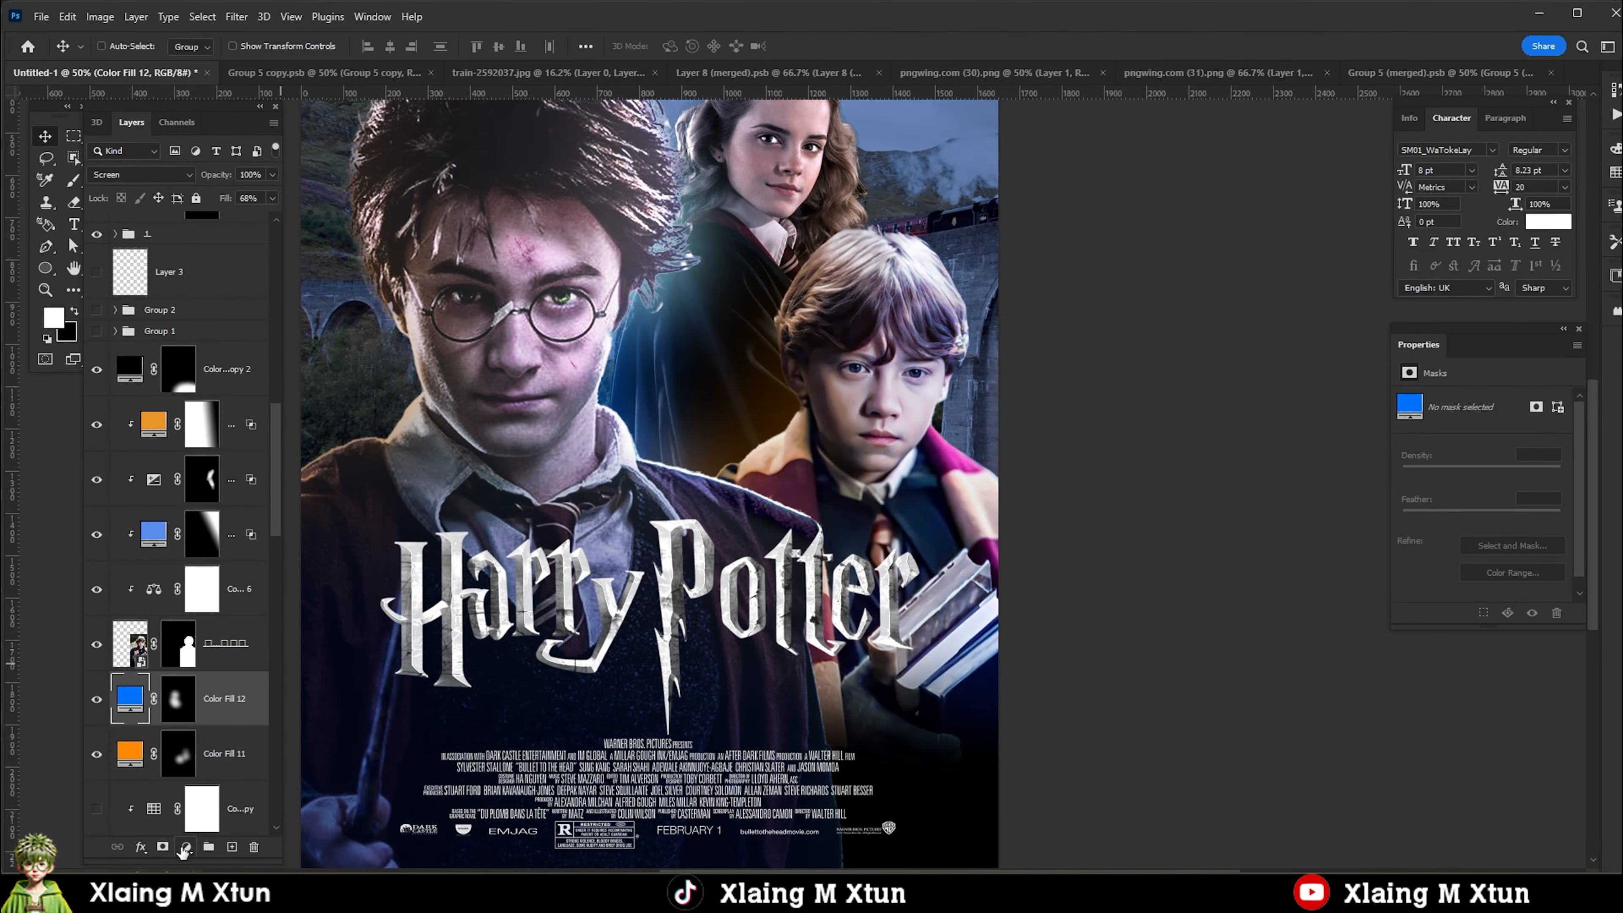
{"action": "left_click", "coordinate": [185, 846]}
{"action": "left_click", "coordinate": [218, 647]}
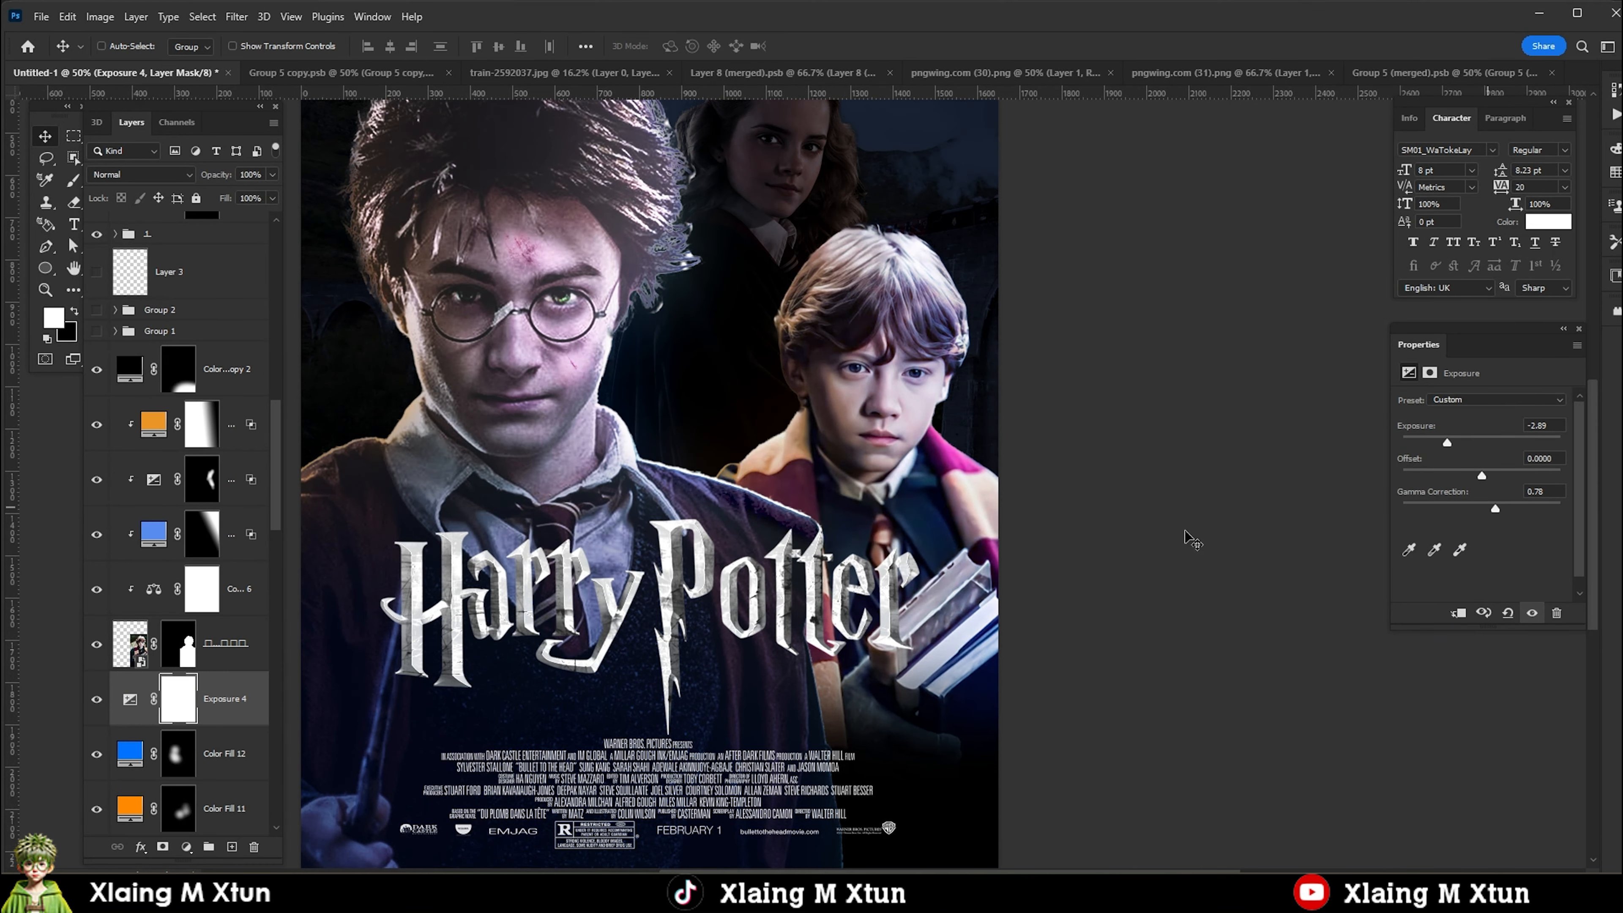
{"action": "key", "text": "ctrl+i"}
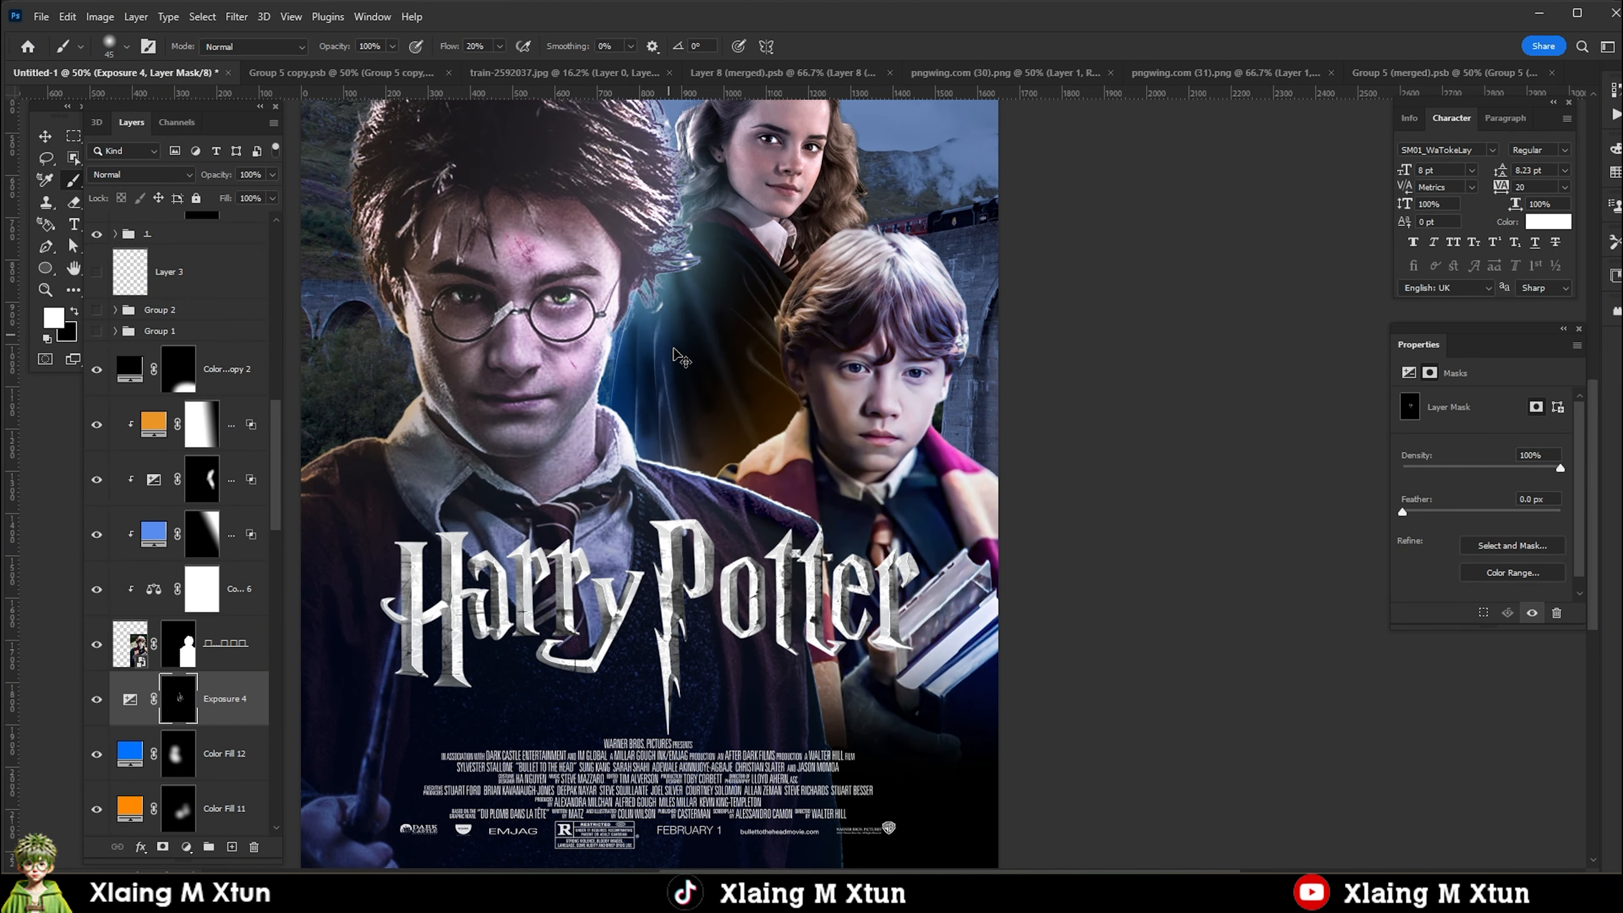
Paint white on the new Exposure adjustment's mask to darken Hermione's robe between Harry and Ron.
{"action": "scroll", "coordinate": [720, 247], "scroll_direction": "up", "scroll_amount": 3}
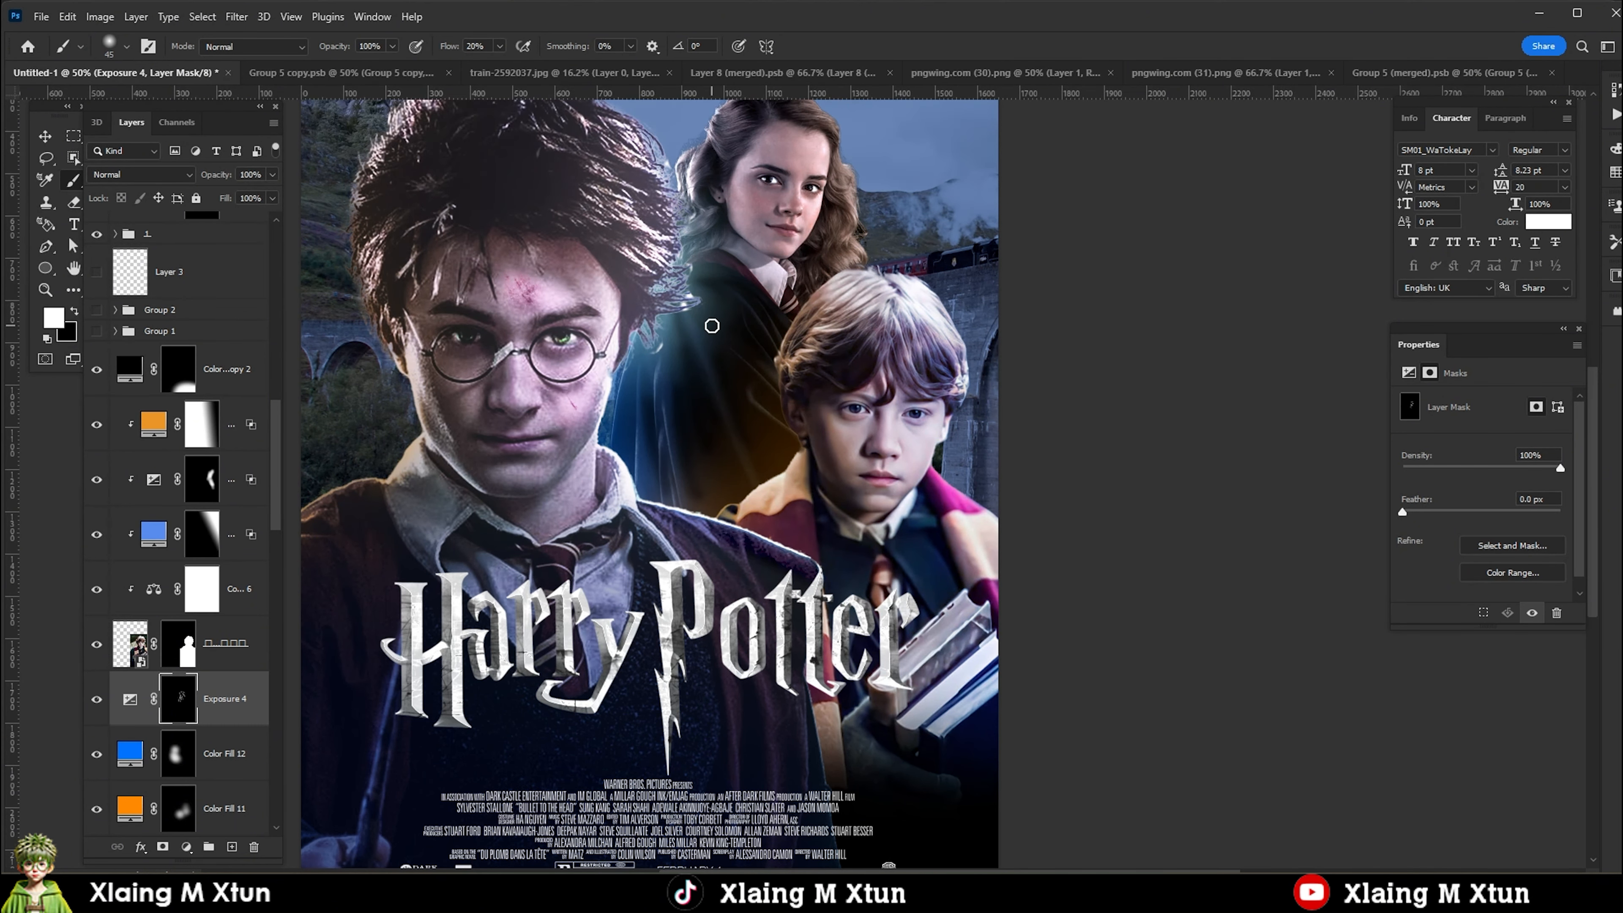
{"action": "scroll", "coordinate": [704, 368], "scroll_direction": "down", "scroll_amount": 1}
{"action": "scroll", "coordinate": [705, 370], "scroll_direction": "up", "scroll_amount": 3}
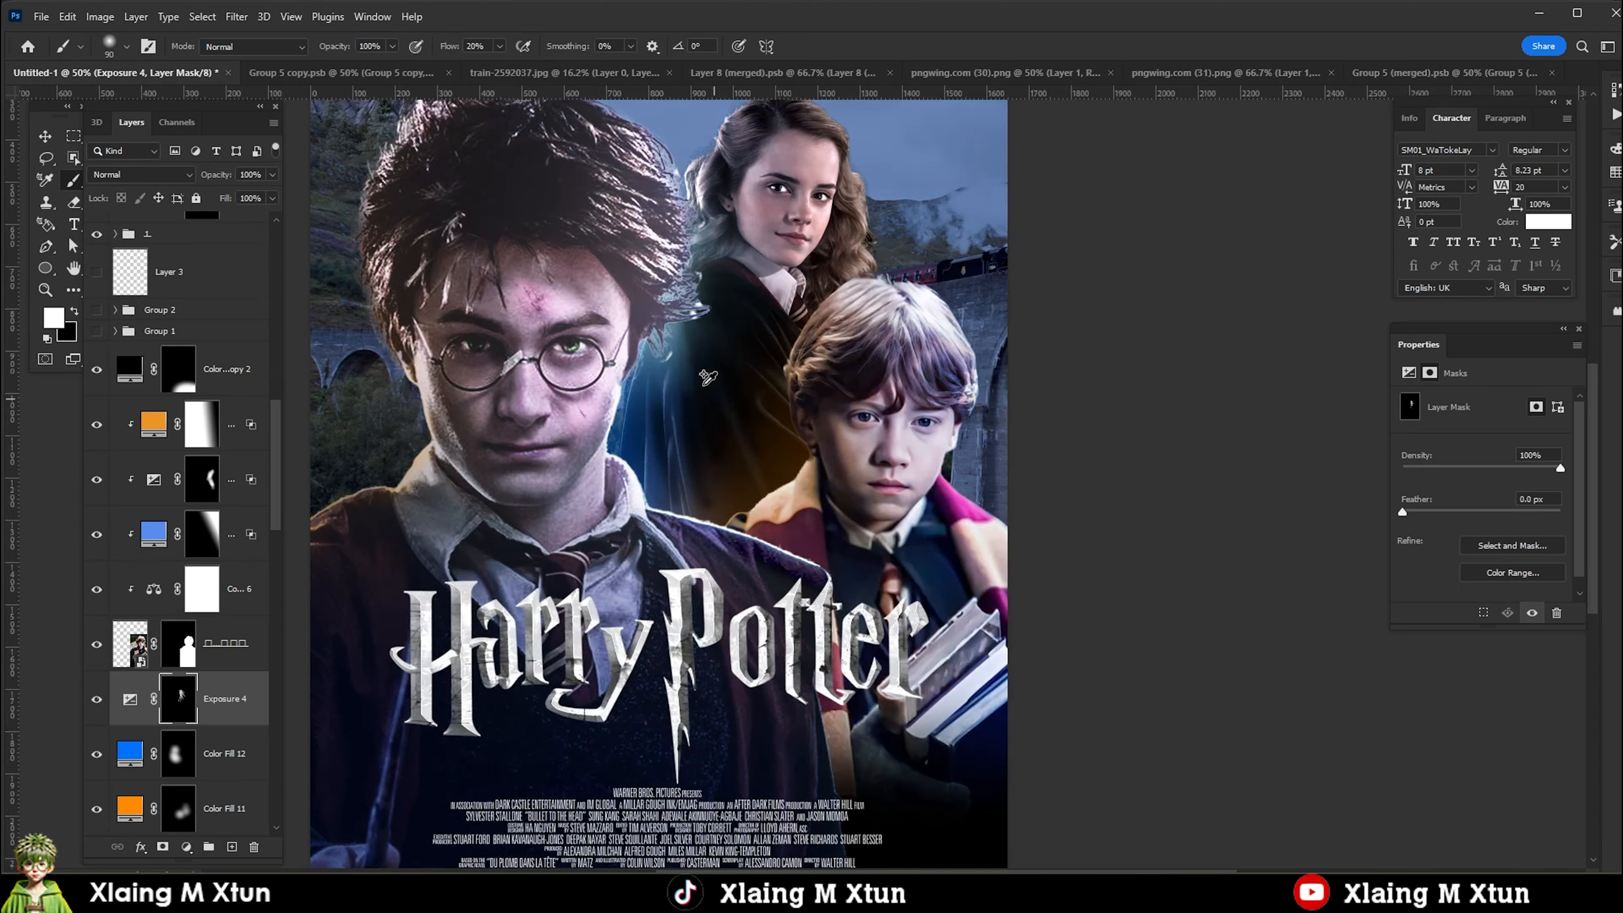
{"action": "scroll", "coordinate": [714, 406], "scroll_direction": "down", "scroll_amount": 2}
{"action": "scroll", "coordinate": [817, 525], "scroll_direction": "down", "scroll_amount": 2}
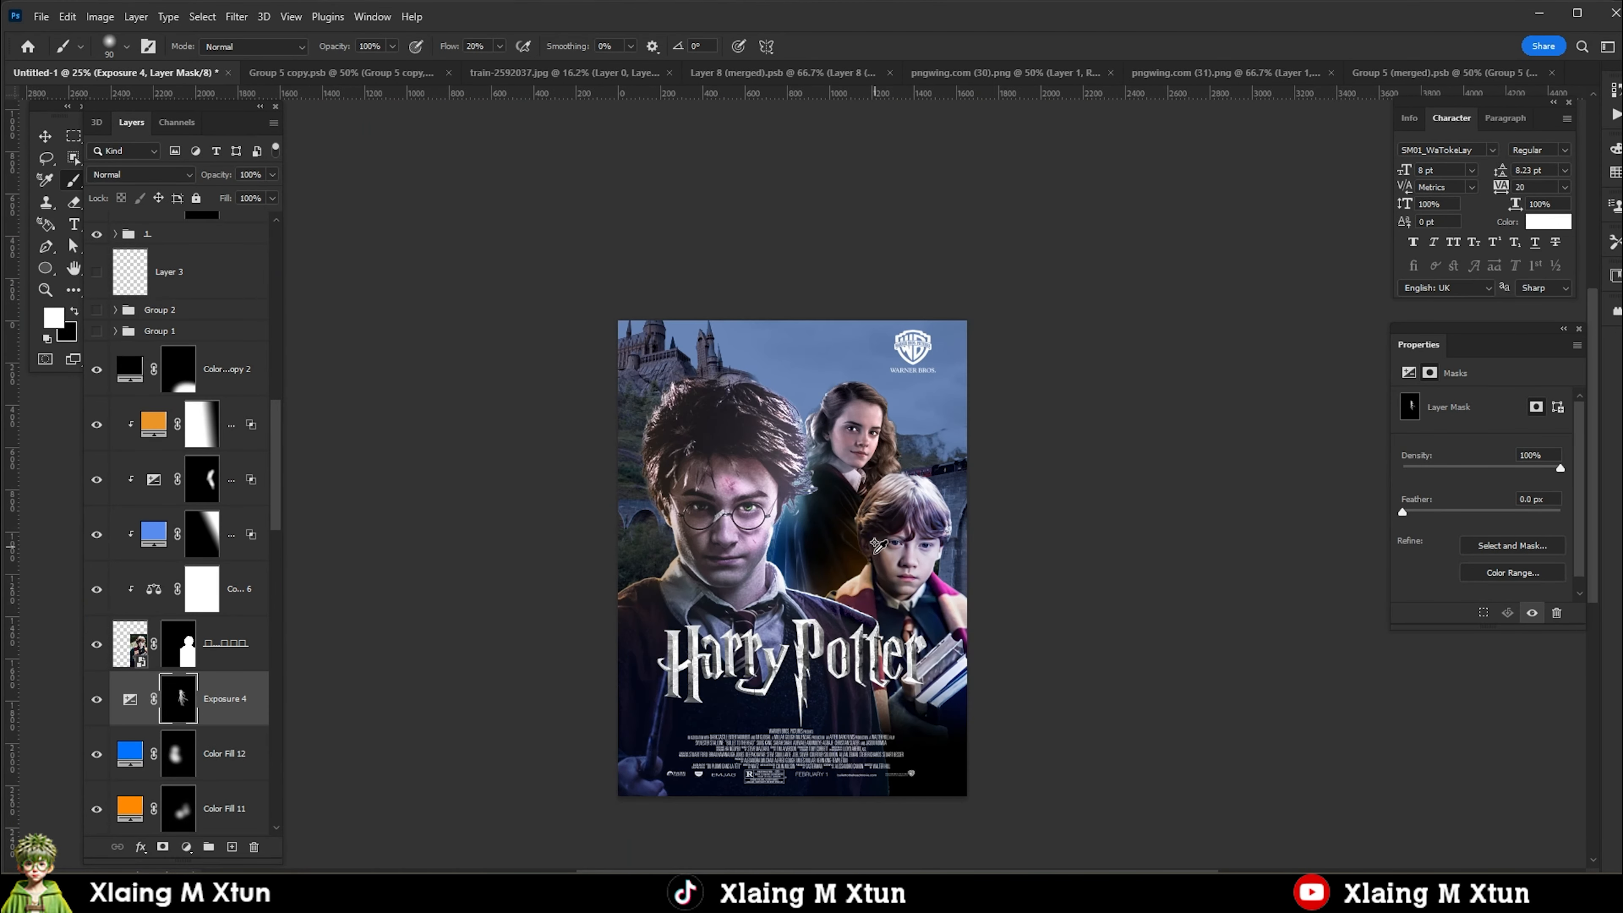
Set the robe-darkening Exposure adjustment's underlying-layer Blend If ranges to 0/34 and 104/255.
{"action": "scroll", "coordinate": [818, 525], "scroll_direction": "up", "scroll_amount": 2}
{"action": "left_click", "coordinate": [129, 698]}
{"action": "right_click", "coordinate": [131, 700]}
{"action": "left_click", "coordinate": [193, 374]}
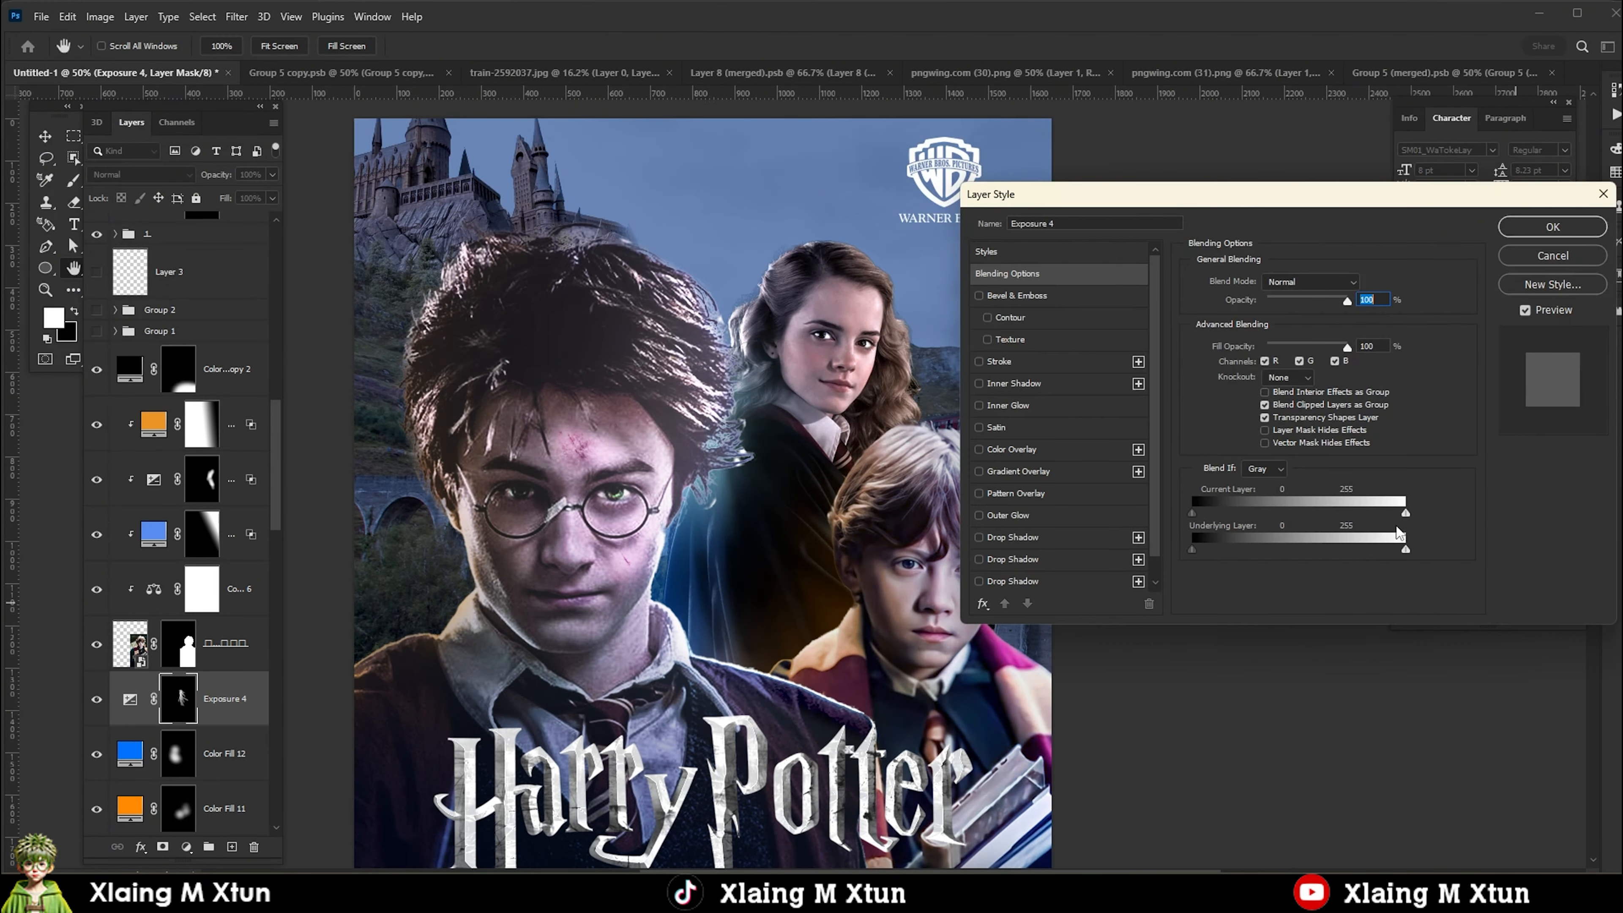
{"action": "left_click_drag", "start_coordinate": [1334, 555], "coordinate": [1327, 553]}
{"action": "left_click_drag", "start_coordinate": [1193, 550], "coordinate": [1272, 543]}
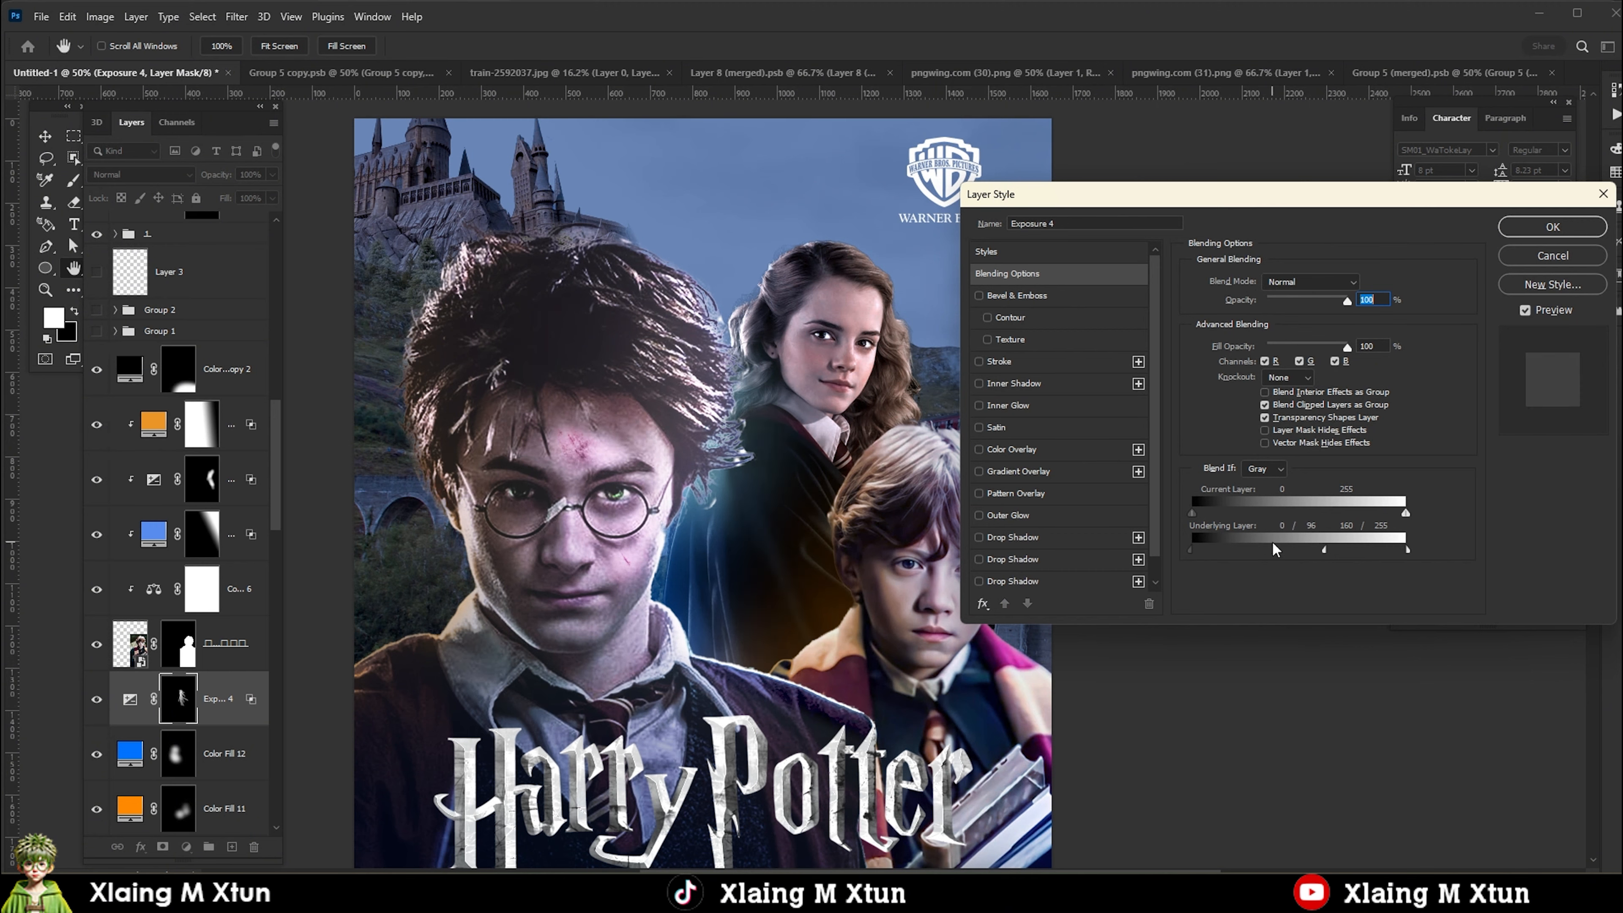
{"action": "left_click", "coordinate": [1568, 256]}
Scale the Harry Potter title down to about 895 x 358 px and move it slightly lower on the poster.
{"action": "scroll", "coordinate": [851, 471], "scroll_direction": "down", "scroll_amount": 3}
{"action": "scroll", "coordinate": [852, 471], "scroll_direction": "up", "scroll_amount": 5}
{"action": "right_click", "coordinate": [756, 551]}
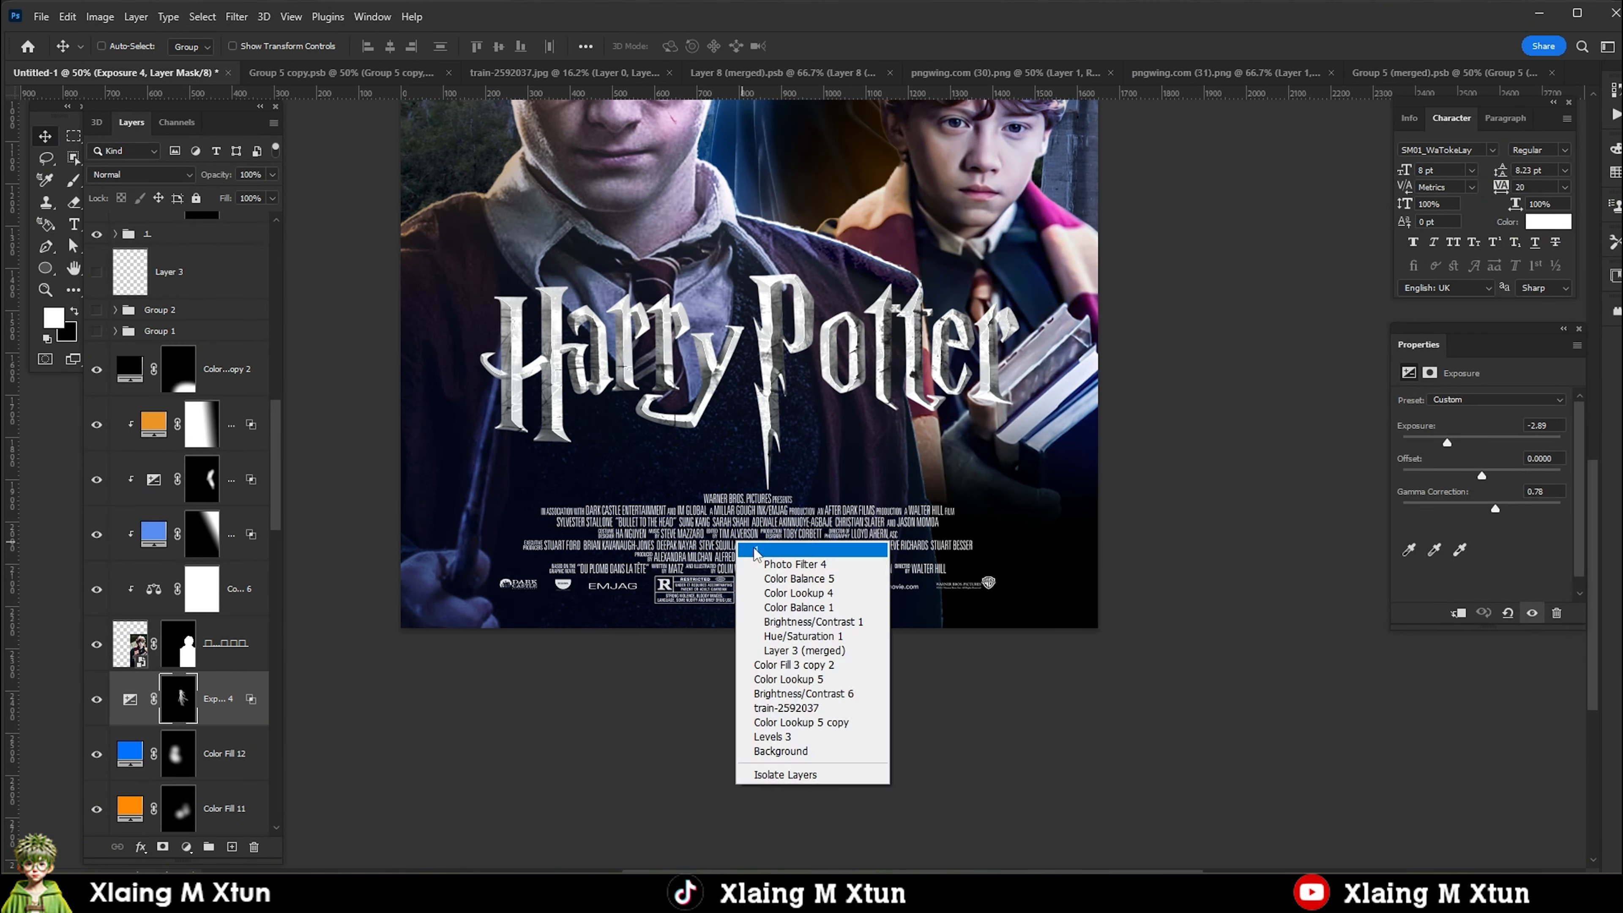
{"action": "left_click", "coordinate": [755, 551]}
{"action": "scroll", "coordinate": [756, 551], "scroll_direction": "down", "scroll_amount": 2}
{"action": "scroll", "coordinate": [755, 429], "scroll_direction": "up", "scroll_amount": 1}
{"action": "left_click", "coordinate": [788, 402], "text": "ctrl"}
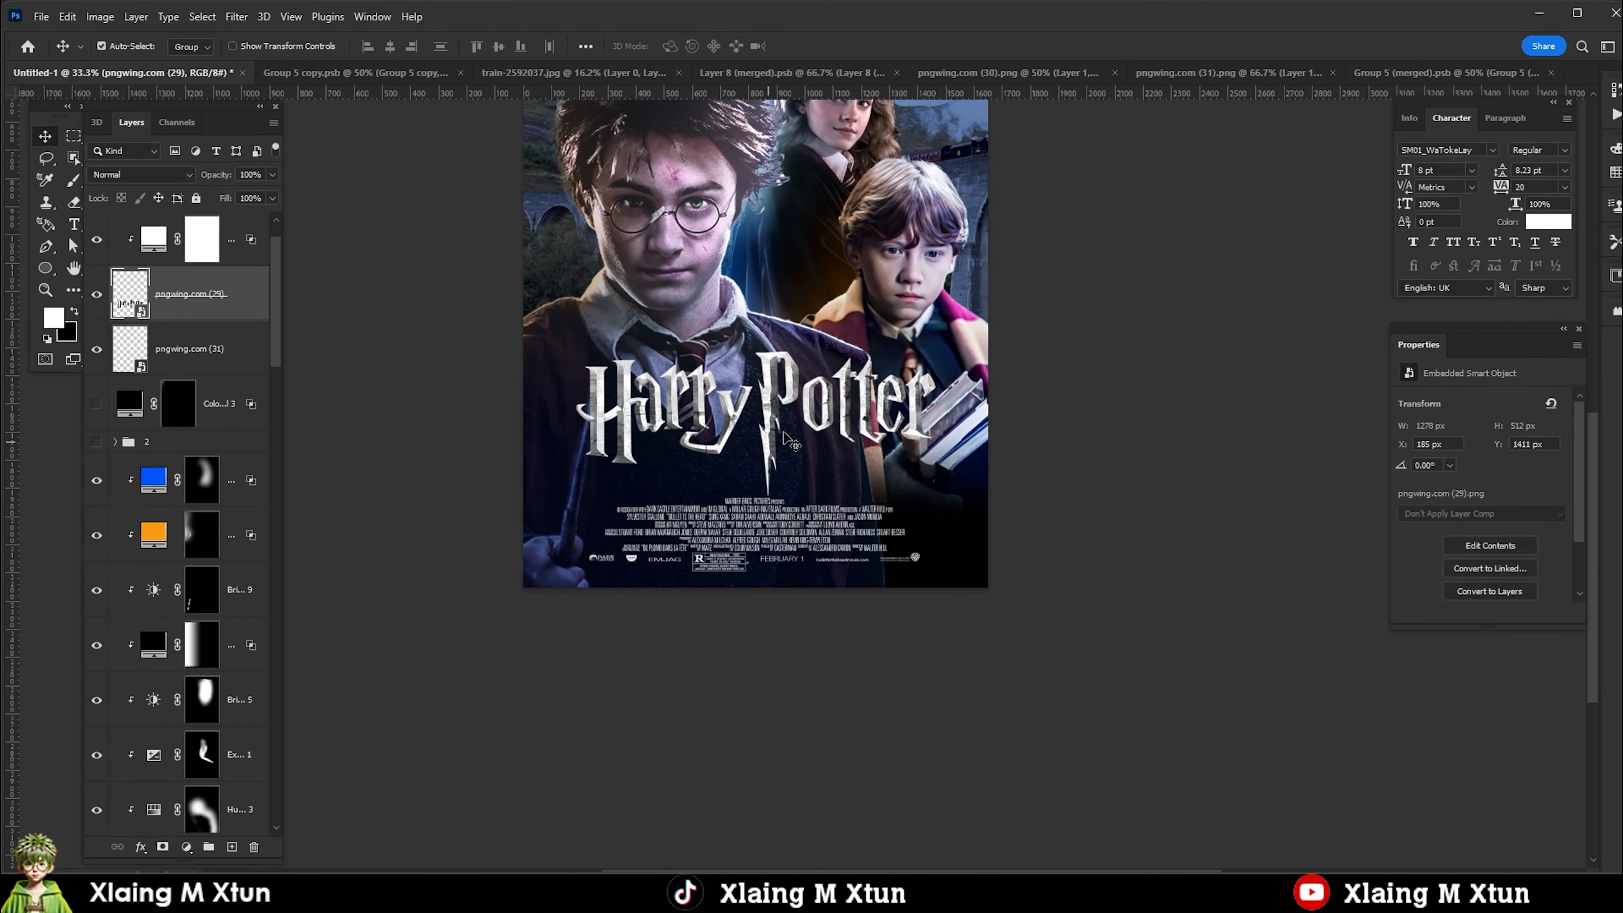
{"action": "key", "text": "ctrl+t"}
{"action": "left_click_drag", "start_coordinate": [958, 423], "coordinate": [904, 430]}
{"action": "left_click_drag", "start_coordinate": [823, 417], "coordinate": [823, 426]}
{"action": "key", "text": "Return"}
Add a blue Solid Color fill above the castle layer's adjustments and invert its mask to black.
{"action": "scroll", "coordinate": [823, 425], "scroll_direction": "down", "scroll_amount": 2}
{"action": "scroll", "coordinate": [811, 448], "scroll_direction": "up", "scroll_amount": 2}
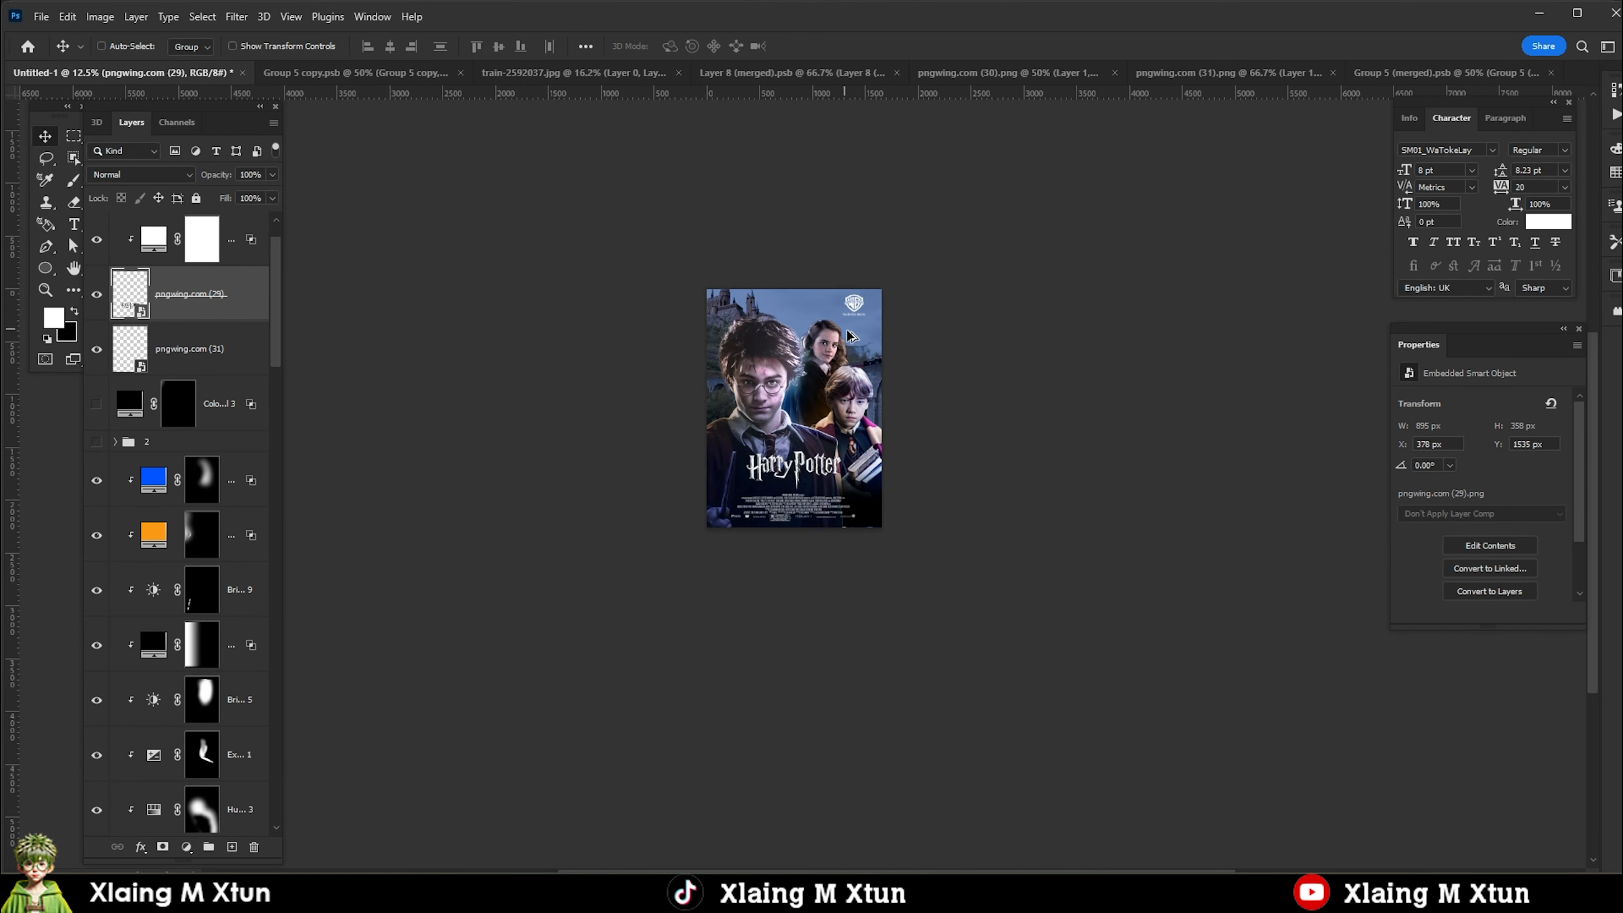
{"action": "right_click", "coordinate": [607, 339]}
{"action": "left_click", "coordinate": [641, 351]}
{"action": "left_click", "coordinate": [186, 847]}
{"action": "left_click", "coordinate": [221, 403]}
{"action": "left_click", "coordinate": [1413, 622]}
{"action": "left_click", "coordinate": [1391, 537]}
{"action": "left_click", "coordinate": [1558, 526]}
{"action": "left_click", "coordinate": [171, 753]}
{"action": "key", "text": "ctrl+i"}
{"action": "key", "text": "b"}
{"action": "scroll", "coordinate": [154, 722], "scroll_direction": "down", "scroll_amount": 3}
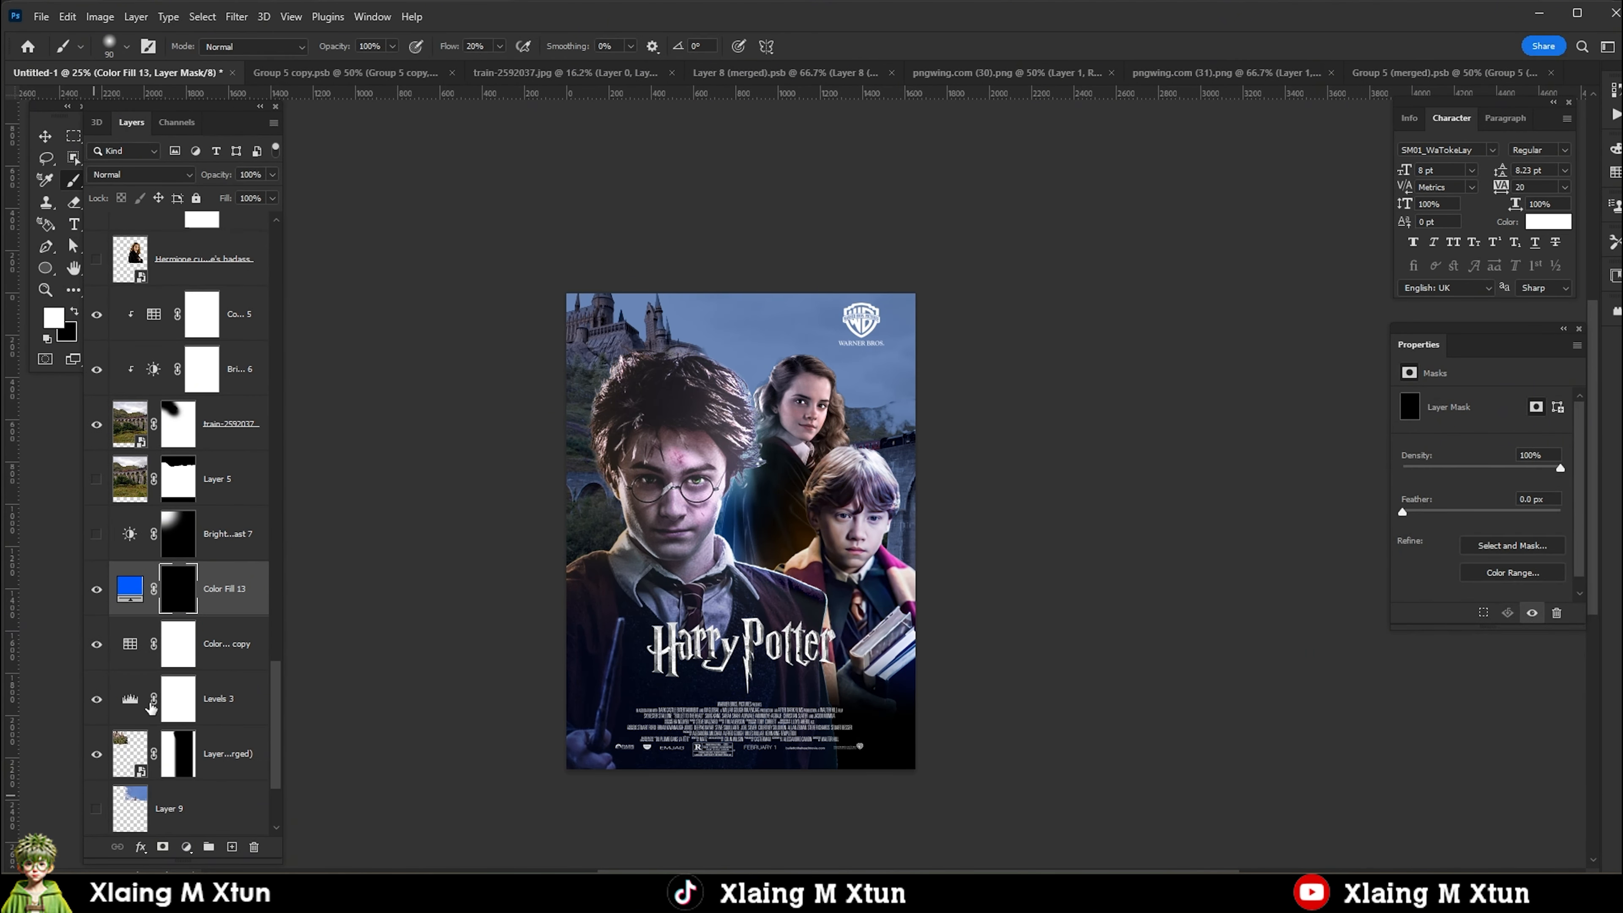
Move the blue fill below the Color Lookup copy, clip it with Levels 3 to the castle layer, and invert its mask.
{"action": "left_click", "coordinate": [135, 724], "text": "alt"}
{"action": "left_click", "coordinate": [130, 670], "text": "alt"}
{"action": "key", "text": "ctrl+z"}
{"action": "left_click_drag", "start_coordinate": [214, 589], "coordinate": [206, 671]}
{"action": "left_click", "coordinate": [206, 671], "text": "alt"}
{"action": "key", "text": "ctrl+i"}
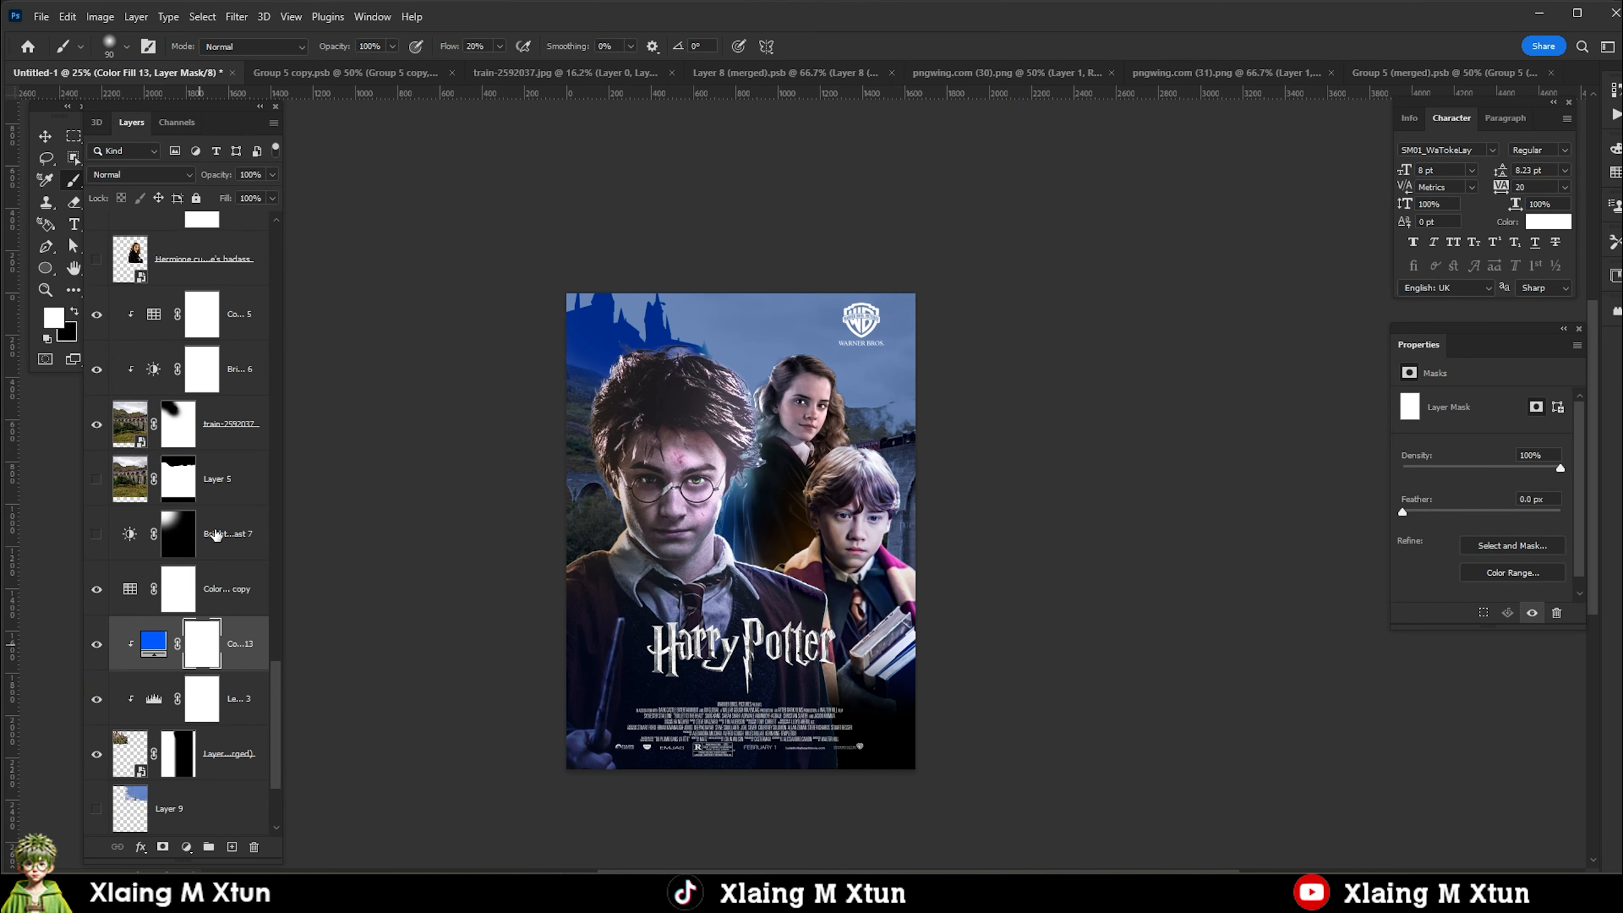
Invert the castle's blue fill mask to black and paint the blue back in along the castle towers.
{"action": "key", "text": "ctrl+i"}
{"action": "scroll", "coordinate": [565, 361], "scroll_direction": "up", "scroll_amount": 2}
{"action": "scroll", "coordinate": [569, 358], "scroll_direction": "up", "scroll_amount": 1}
{"action": "key", "text": "bracketright"}
{"action": "key", "text": "bracketright"}
{"action": "key", "text": "bracketright"}
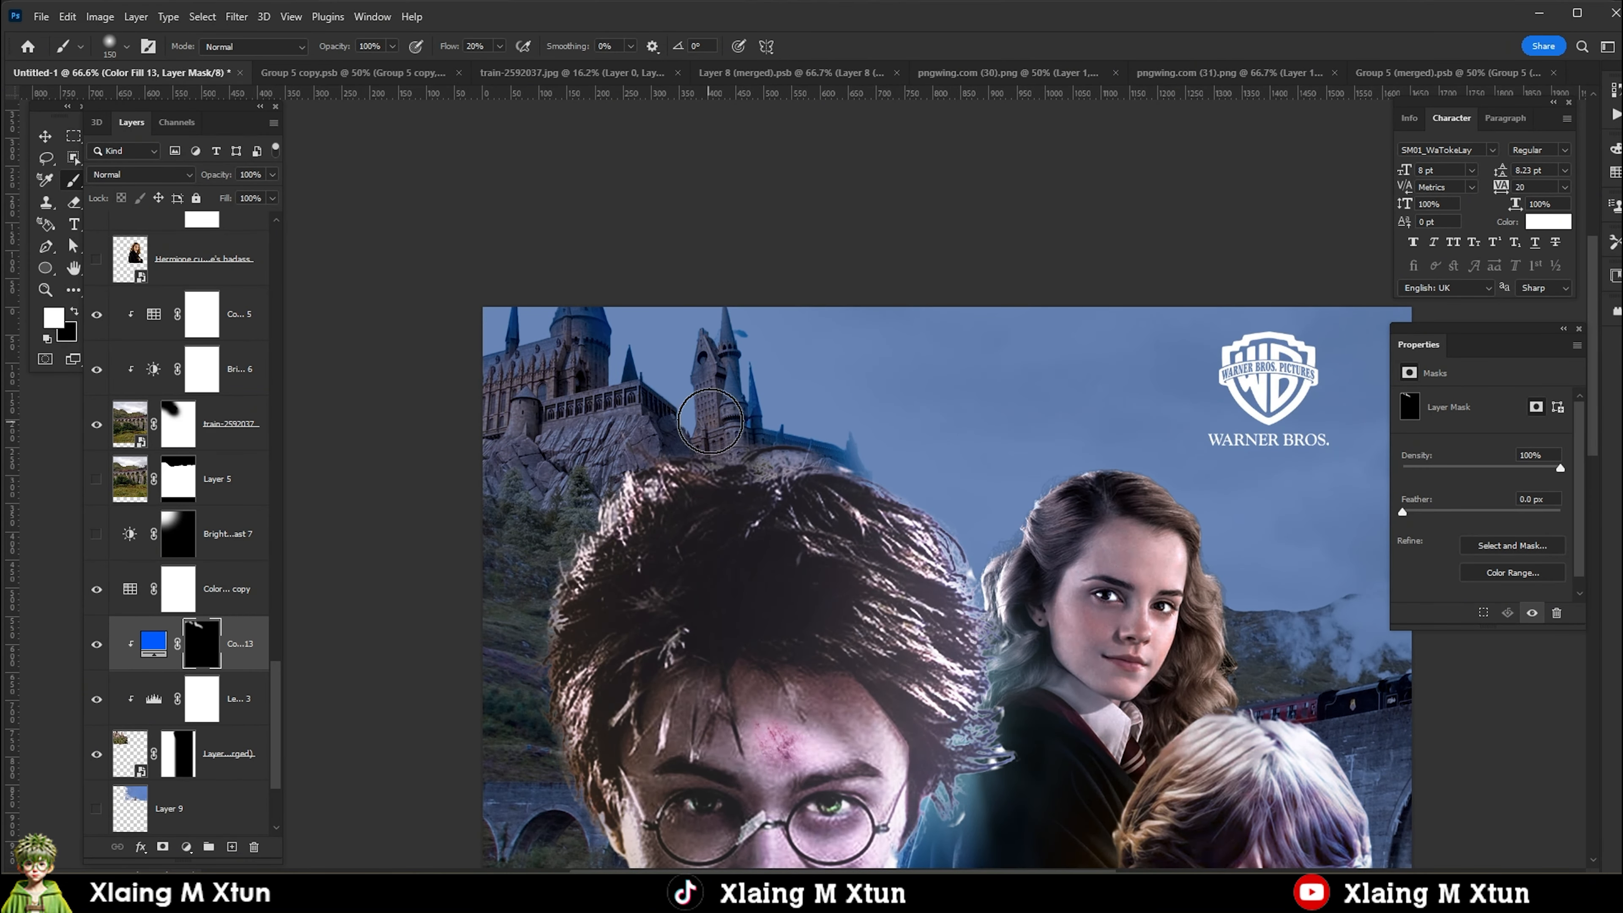
Set the castle's blue fill to Screen blending, recolour it to a brighter sky blue, and reselect its mask.
{"action": "left_click", "coordinate": [142, 175]}
{"action": "left_click", "coordinate": [124, 312]}
{"action": "double_click", "coordinate": [155, 650]}
{"action": "left_click", "coordinate": [1409, 628]}
{"action": "left_click", "coordinate": [1556, 527]}
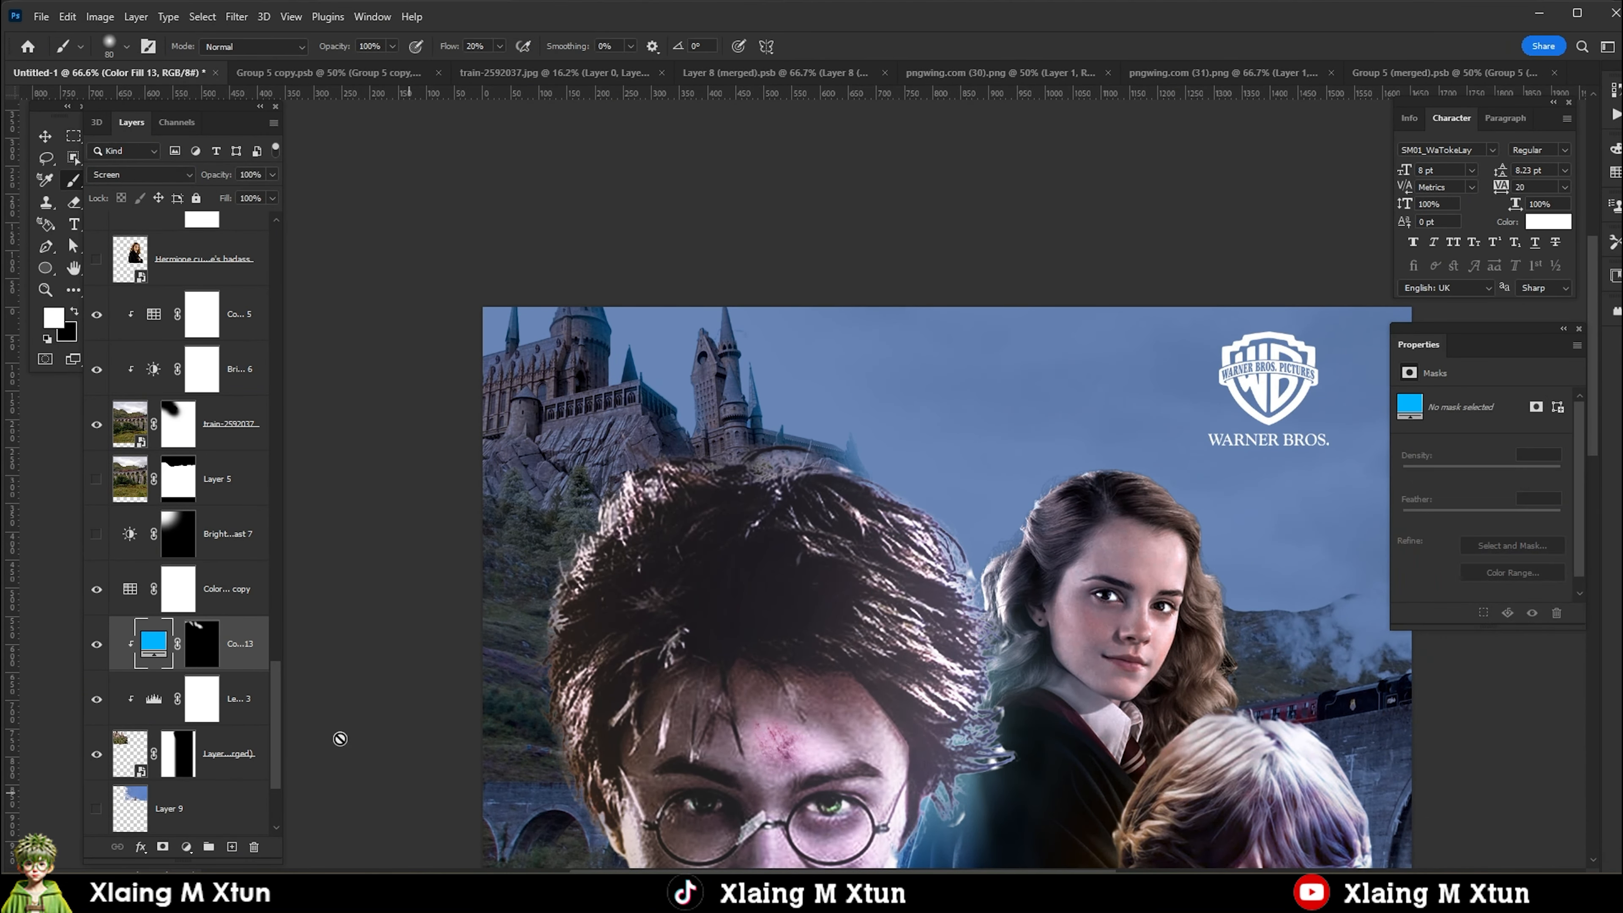
{"action": "left_click", "coordinate": [207, 652]}
{"action": "scroll", "coordinate": [744, 370], "scroll_direction": "up", "scroll_amount": 1}
{"action": "scroll", "coordinate": [782, 458], "scroll_direction": "down", "scroll_amount": 1}
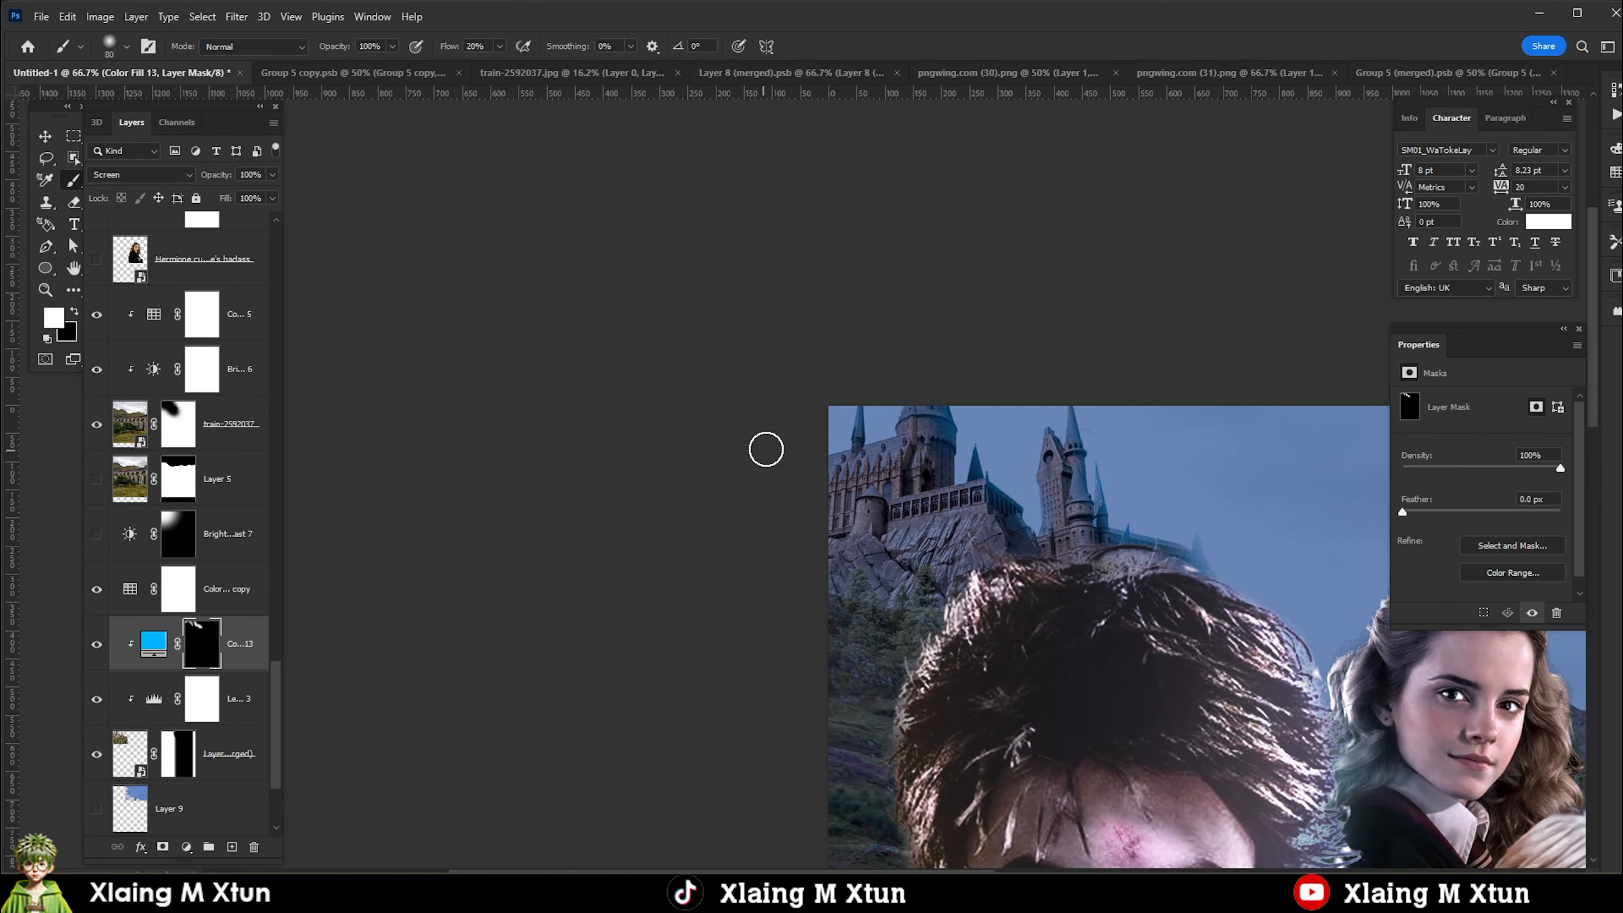
Add a clipped Exposure adjustment to the castle at -3.32 with gamma 0.55, invert its mask, and reveal it with gradients over the castle's outer side.
{"action": "left_click", "coordinate": [186, 847]}
{"action": "left_click", "coordinate": [252, 657]}
{"action": "key", "text": "ctrl+i"}
{"action": "left_click", "coordinate": [74, 290]}
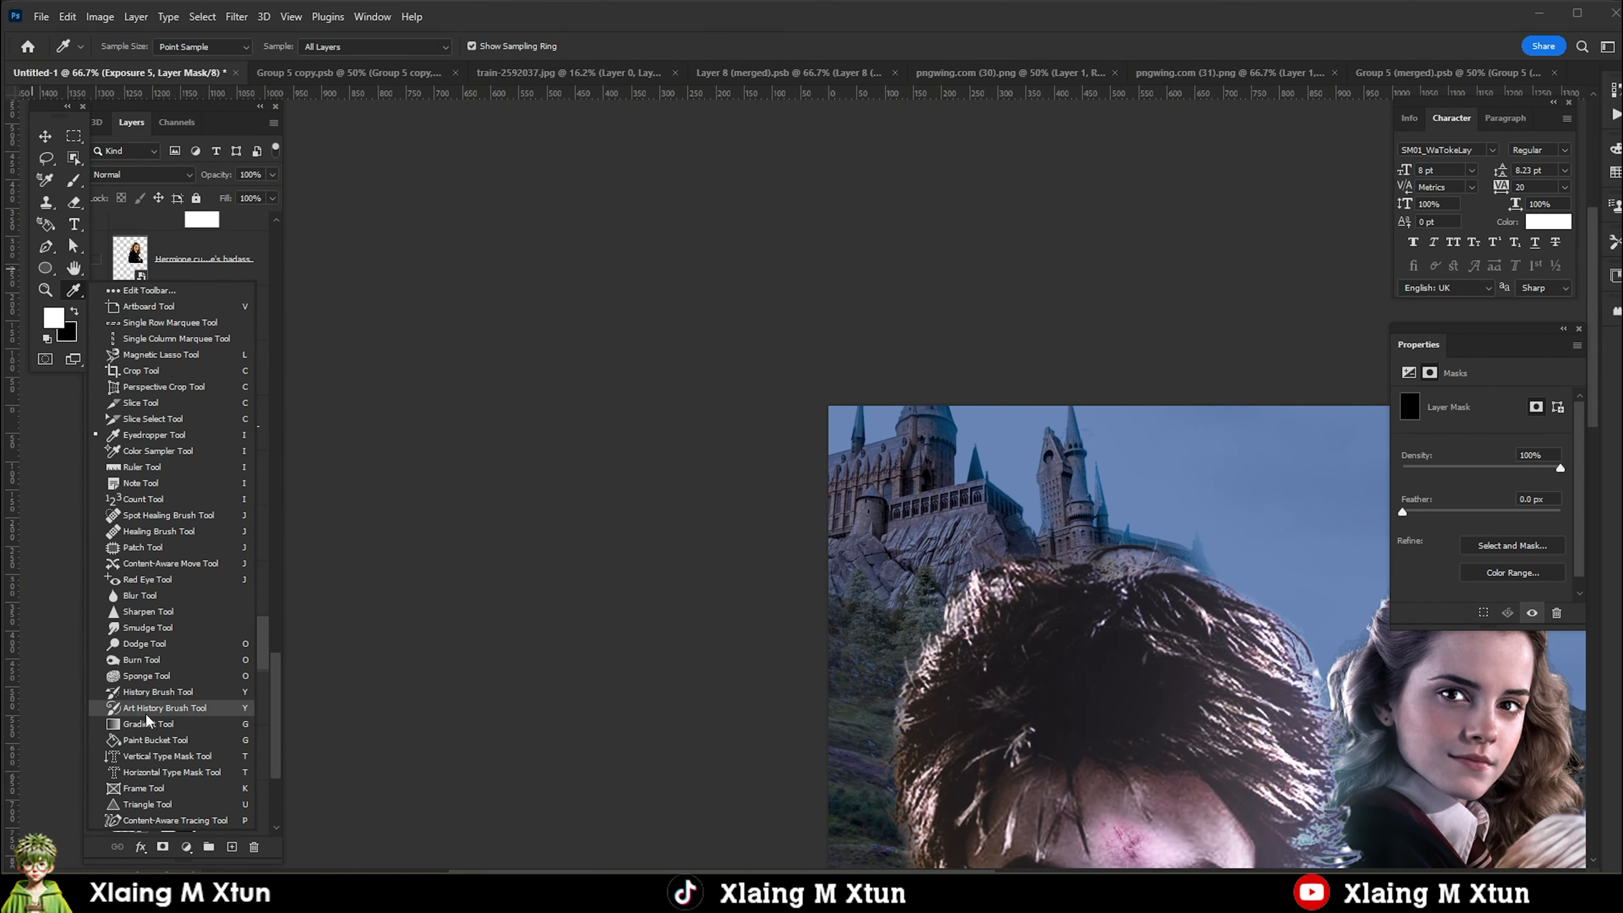
{"action": "left_click", "coordinate": [144, 724]}
{"action": "left_click_drag", "start_coordinate": [921, 544], "coordinate": [805, 767]}
{"action": "left_click_drag", "start_coordinate": [856, 600], "coordinate": [853, 604]}
{"action": "key", "text": "b"}
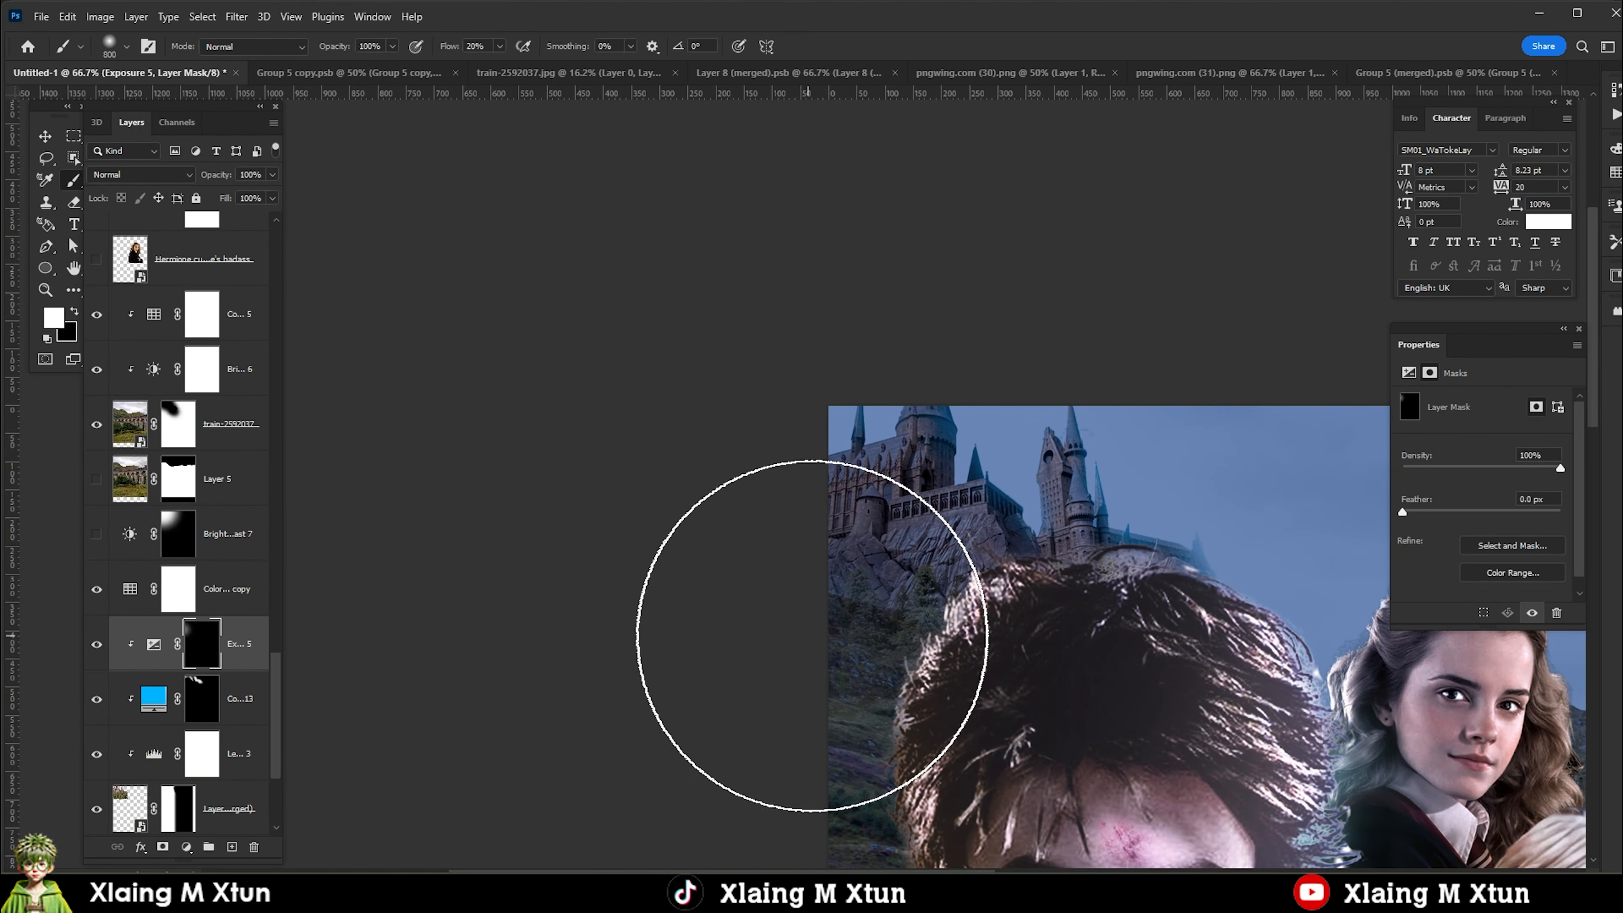
Set the castle's Exposure adjustment to Multiply and restrict it with Blend If ranges in its blending options.
{"action": "scroll", "coordinate": [792, 633], "scroll_direction": "down", "scroll_amount": 3}
{"action": "right_click", "coordinate": [154, 646]}
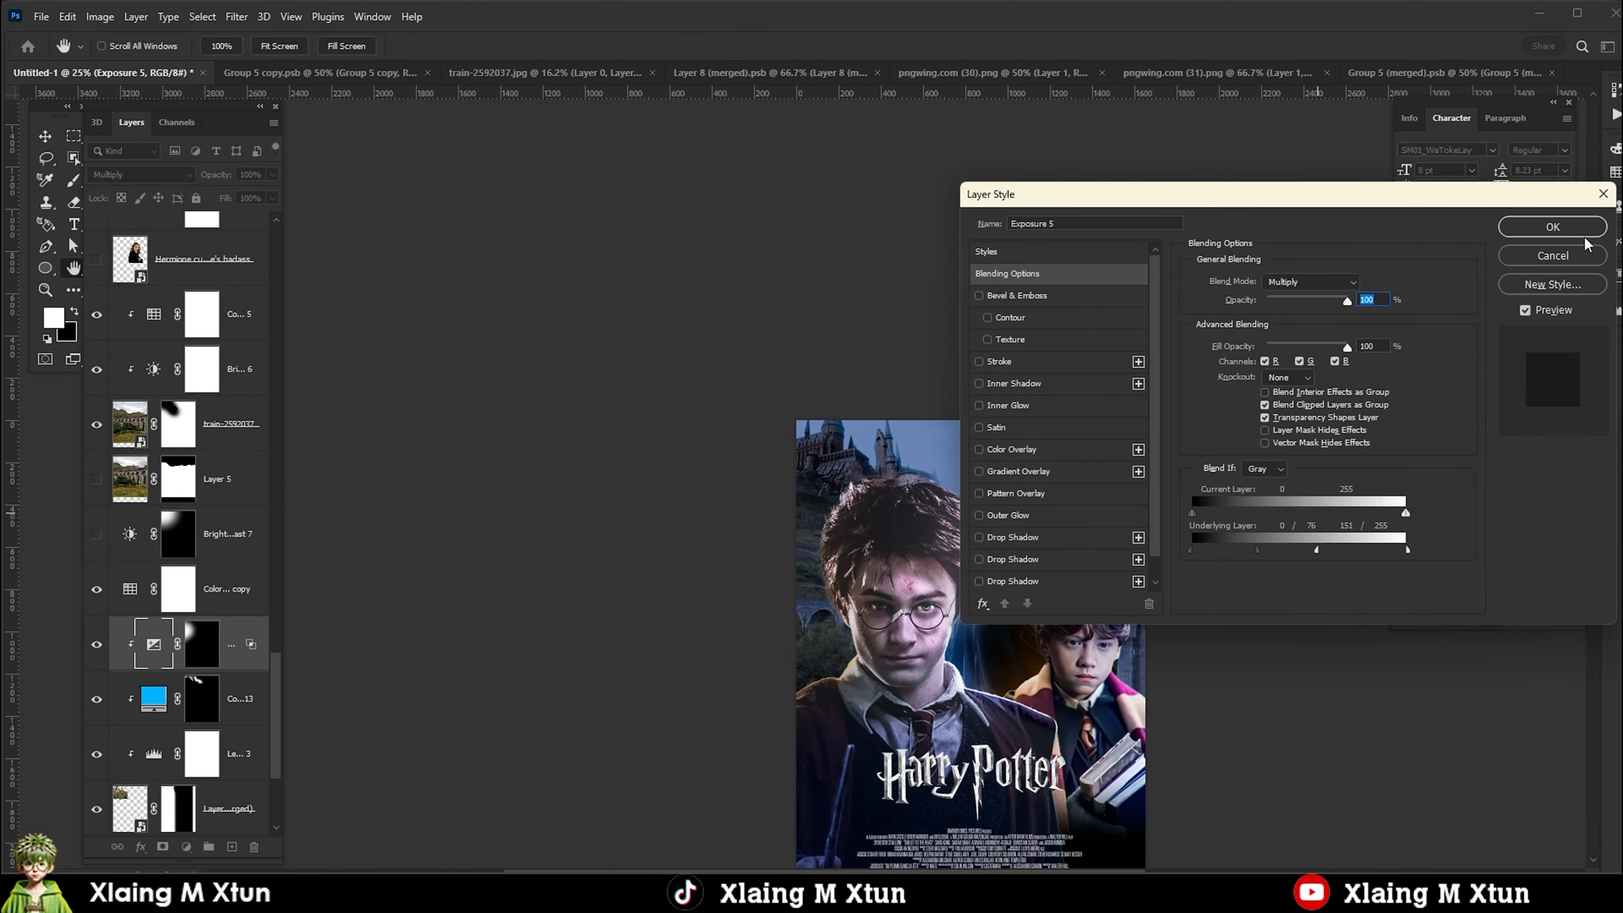
{"action": "left_click", "coordinate": [1581, 231]}
{"action": "scroll", "coordinate": [977, 384], "scroll_direction": "down", "scroll_amount": 2}
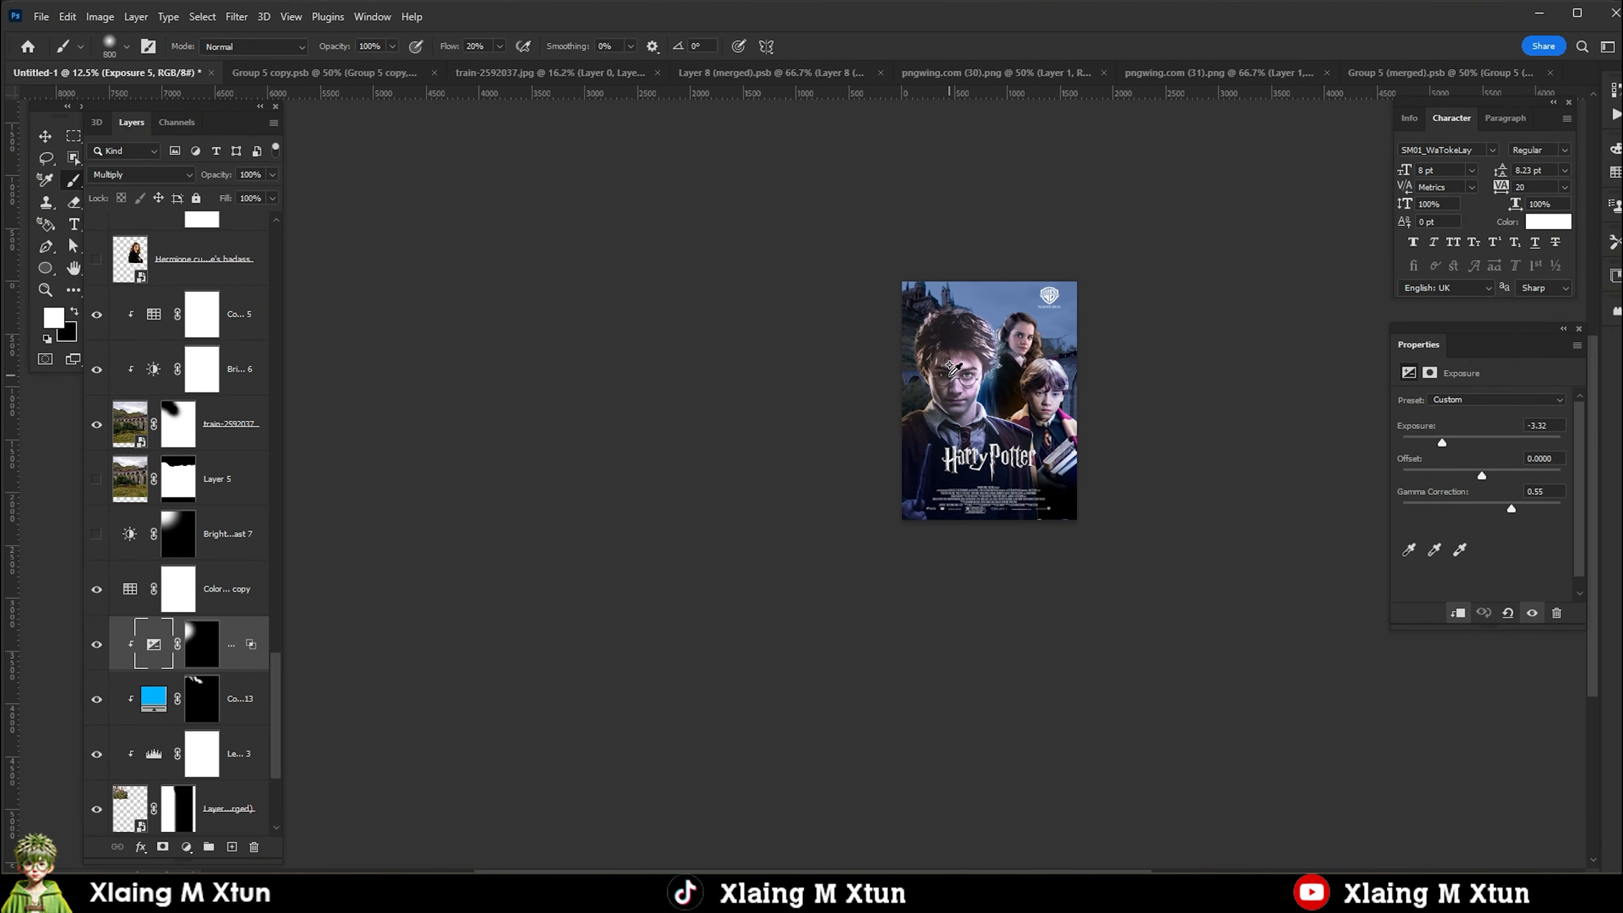
{"action": "scroll", "coordinate": [939, 384], "scroll_direction": "up", "scroll_amount": 2}
Duplicate the castle's Exposure adjustment above Color Lookup 5, clip it to the train background, and rework its mask along the poster's outer edge.
{"action": "key", "text": "v"}
{"action": "scroll", "coordinate": [215, 556], "scroll_direction": "down", "scroll_amount": 4}
{"action": "mouse_move", "coordinate": [216, 419]}
{"action": "left_mouse_down"}
{"action": "mouse_move", "coordinate": [281, 538]}
{"action": "mouse_move", "coordinate": [217, 256]}
{"action": "left_mouse_up"}
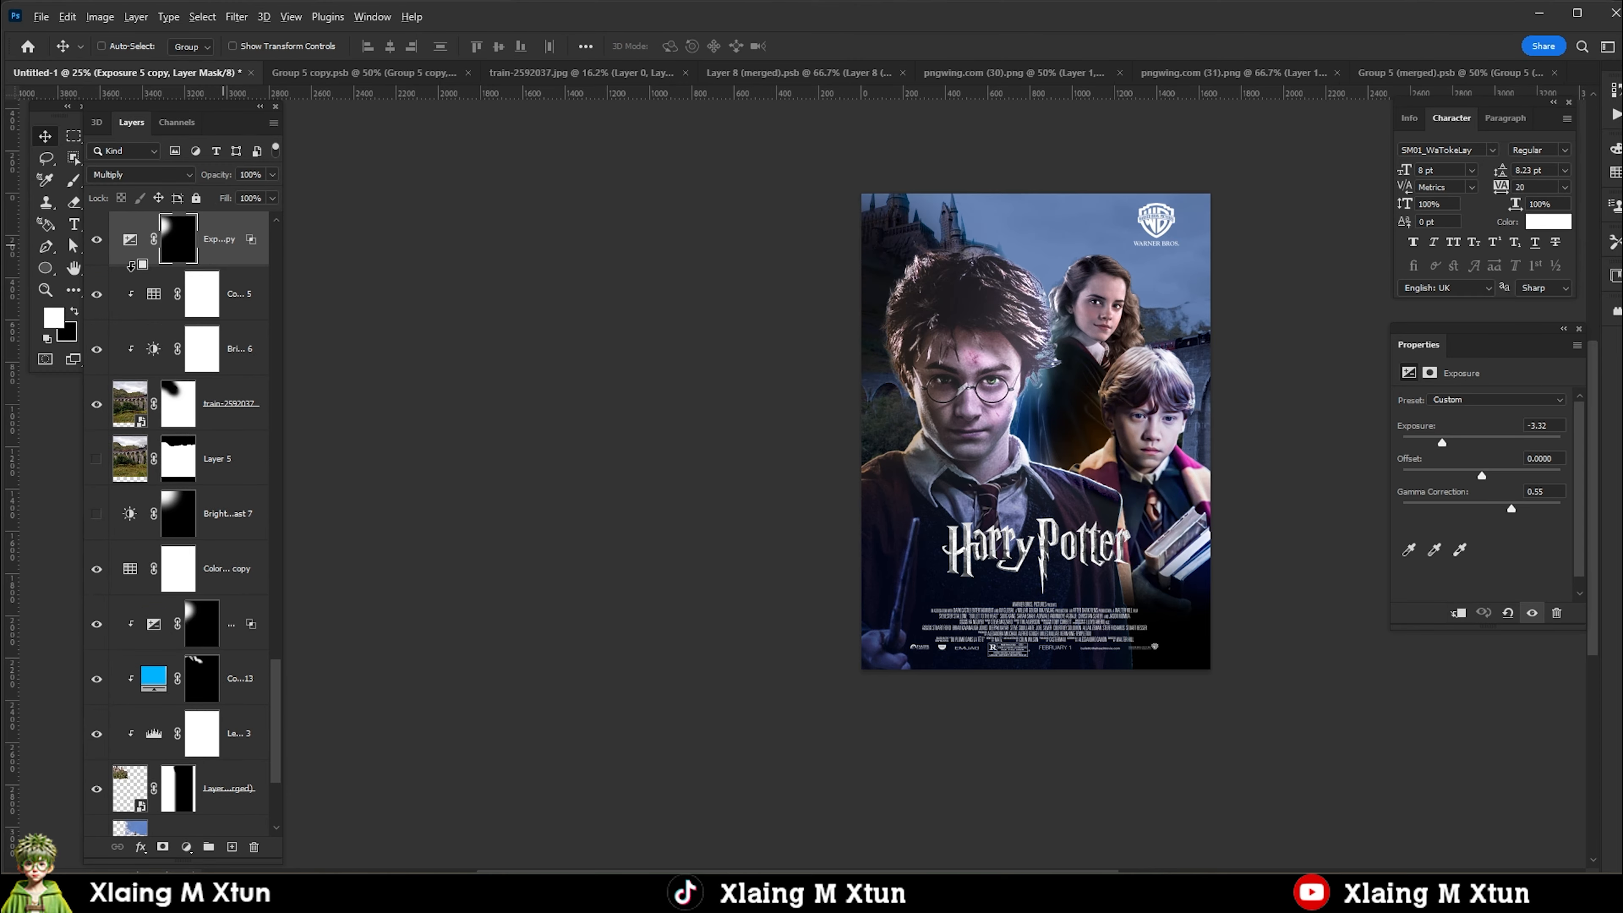
{"action": "key", "text": "b"}
{"action": "scroll", "coordinate": [111, 440], "scroll_direction": "up", "scroll_amount": 3}
Set the copied Exposure's underlying-layer Blend If ranges to 0/76 and 134/255, and lower its opacity to 77%.
{"action": "double_click", "coordinate": [251, 360]}
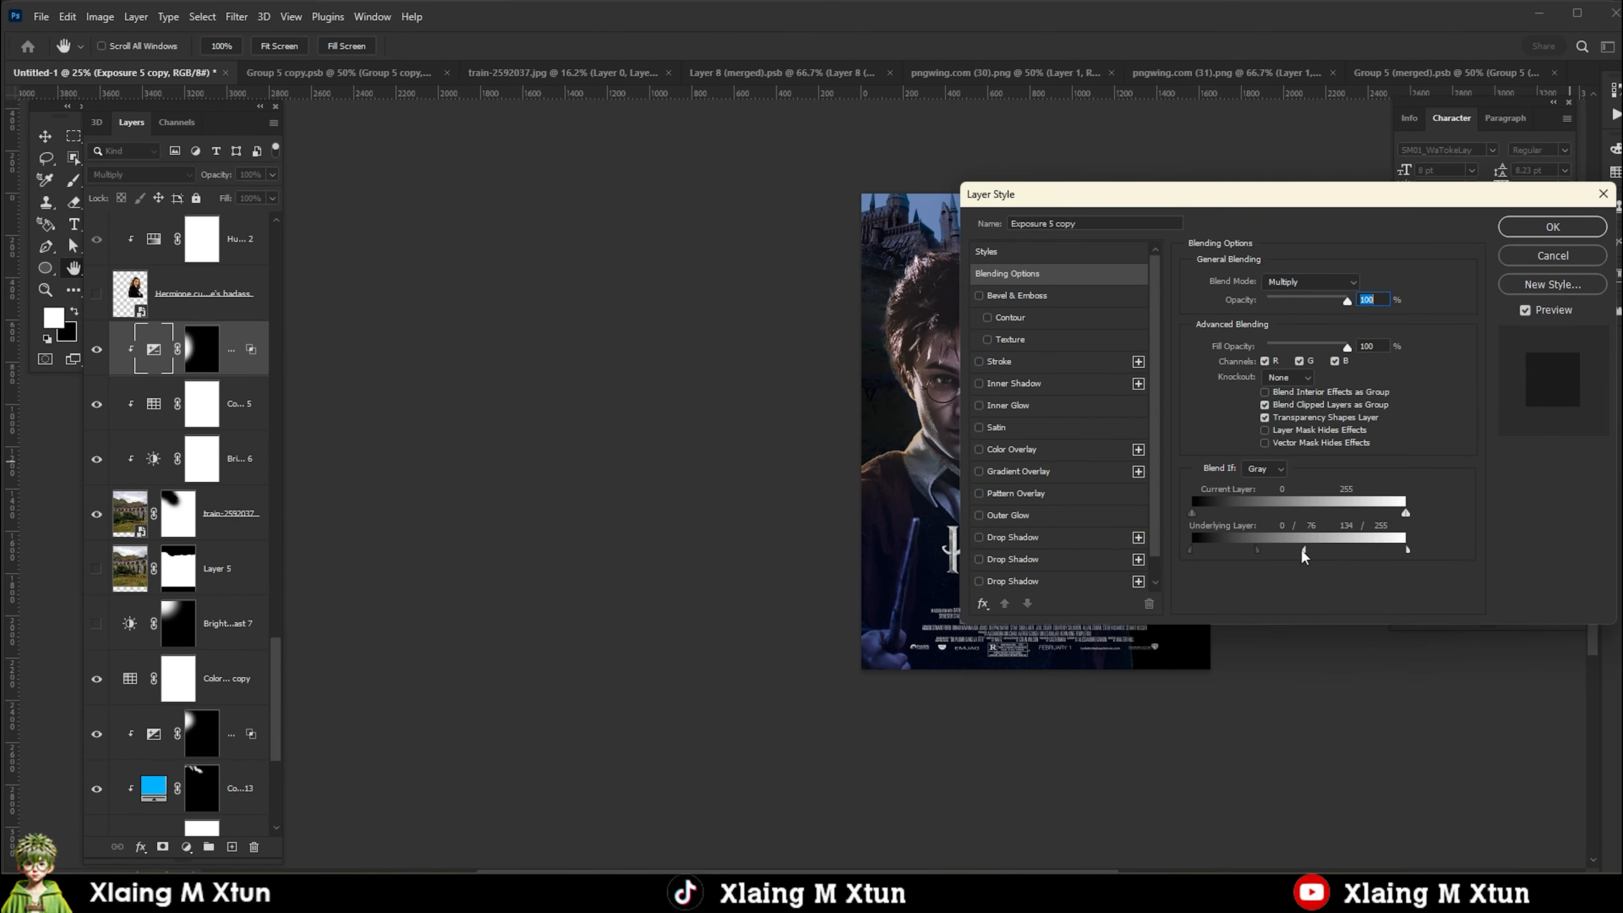
{"action": "left_click", "coordinate": [1553, 227]}
{"action": "scroll", "coordinate": [854, 473], "scroll_direction": "down", "scroll_amount": 1}
{"action": "scroll", "coordinate": [870, 358], "scroll_direction": "up", "scroll_amount": 2}
{"action": "scroll", "coordinate": [892, 482], "scroll_direction": "down", "scroll_amount": 2}
{"action": "scroll", "coordinate": [949, 476], "scroll_direction": "up", "scroll_amount": 1}
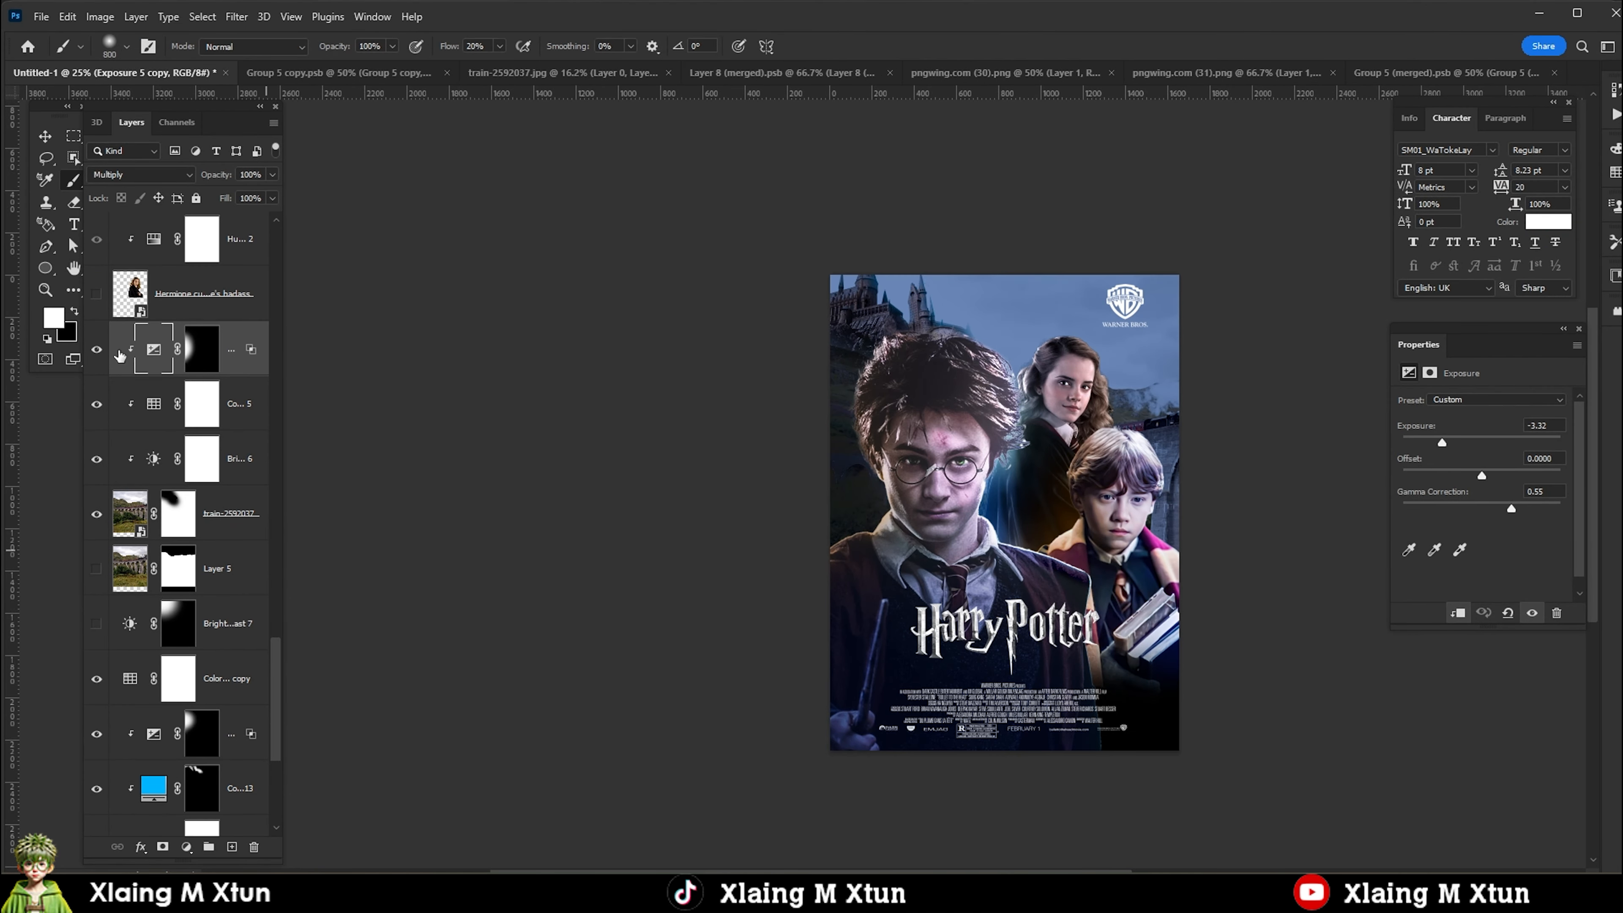
{"action": "left_click_drag", "start_coordinate": [242, 196], "coordinate": [254, 197]}
{"action": "key", "text": "v"}
{"action": "scroll", "coordinate": [837, 490], "scroll_direction": "down", "scroll_amount": 2}
{"action": "scroll", "coordinate": [901, 473], "scroll_direction": "up", "scroll_amount": 4}
{"action": "scroll", "coordinate": [867, 550], "scroll_direction": "down", "scroll_amount": 4}
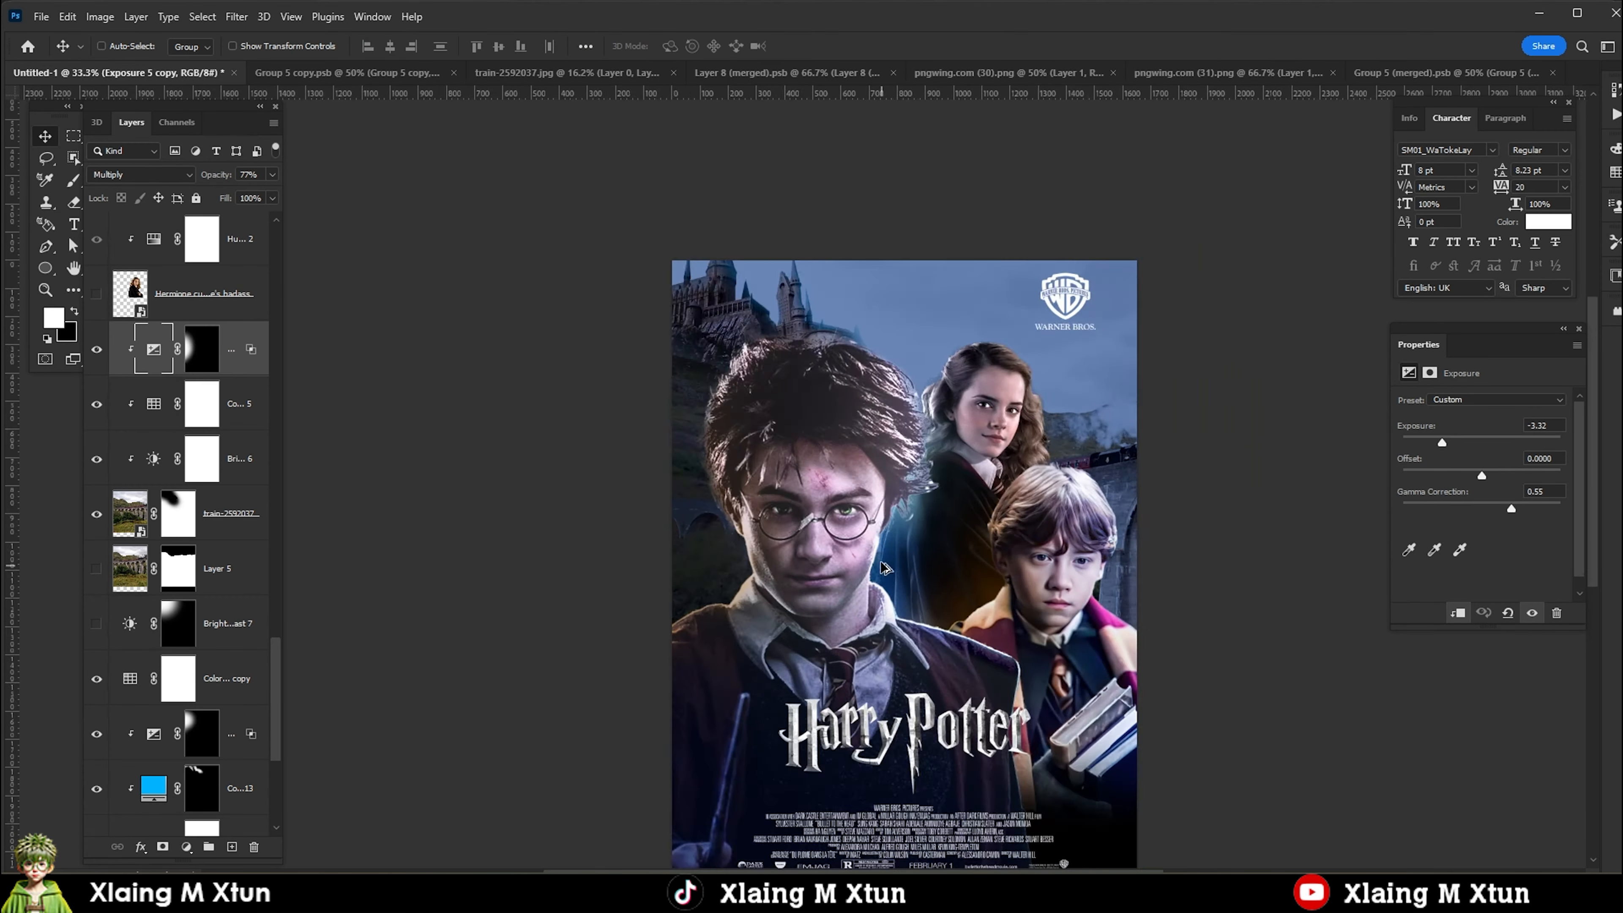
{"action": "scroll", "coordinate": [823, 425], "scroll_direction": "up", "scroll_amount": 3}
Add a bright cyan Solid Color fill above Color Fill 10 in Hermione's adjustment stack.
{"action": "right_click", "coordinate": [872, 359]}
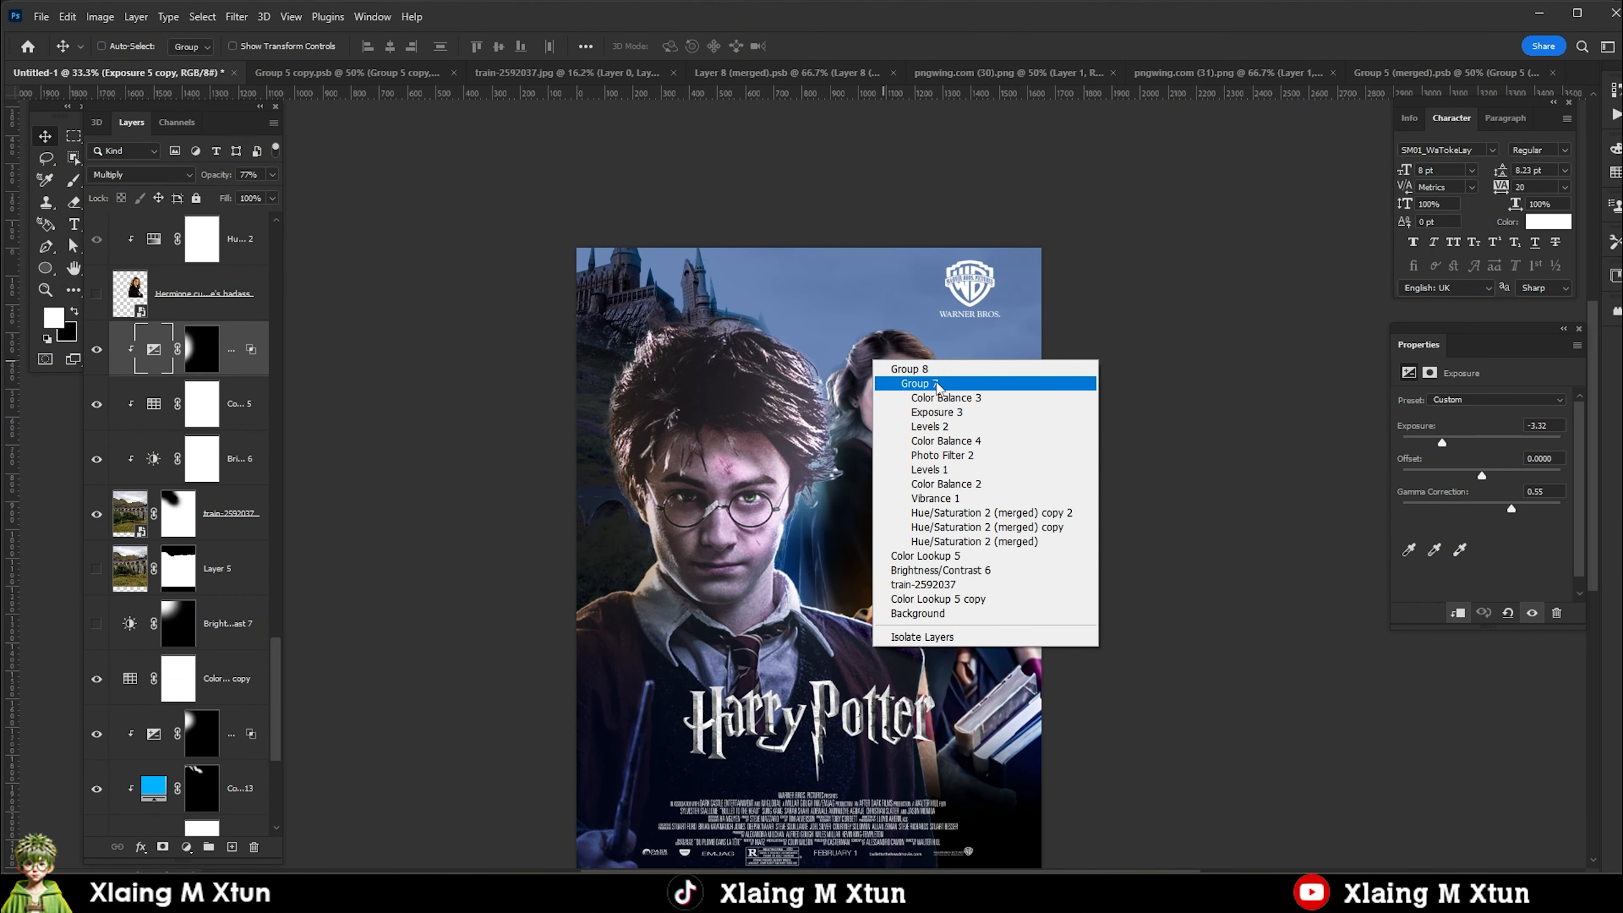
{"action": "left_click", "coordinate": [895, 370]}
{"action": "right_click", "coordinate": [857, 340]}
{"action": "left_click", "coordinate": [890, 366]}
{"action": "scroll", "coordinate": [206, 354], "scroll_direction": "up", "scroll_amount": 4}
{"action": "left_click", "coordinate": [221, 352]}
{"action": "left_click", "coordinate": [188, 848]}
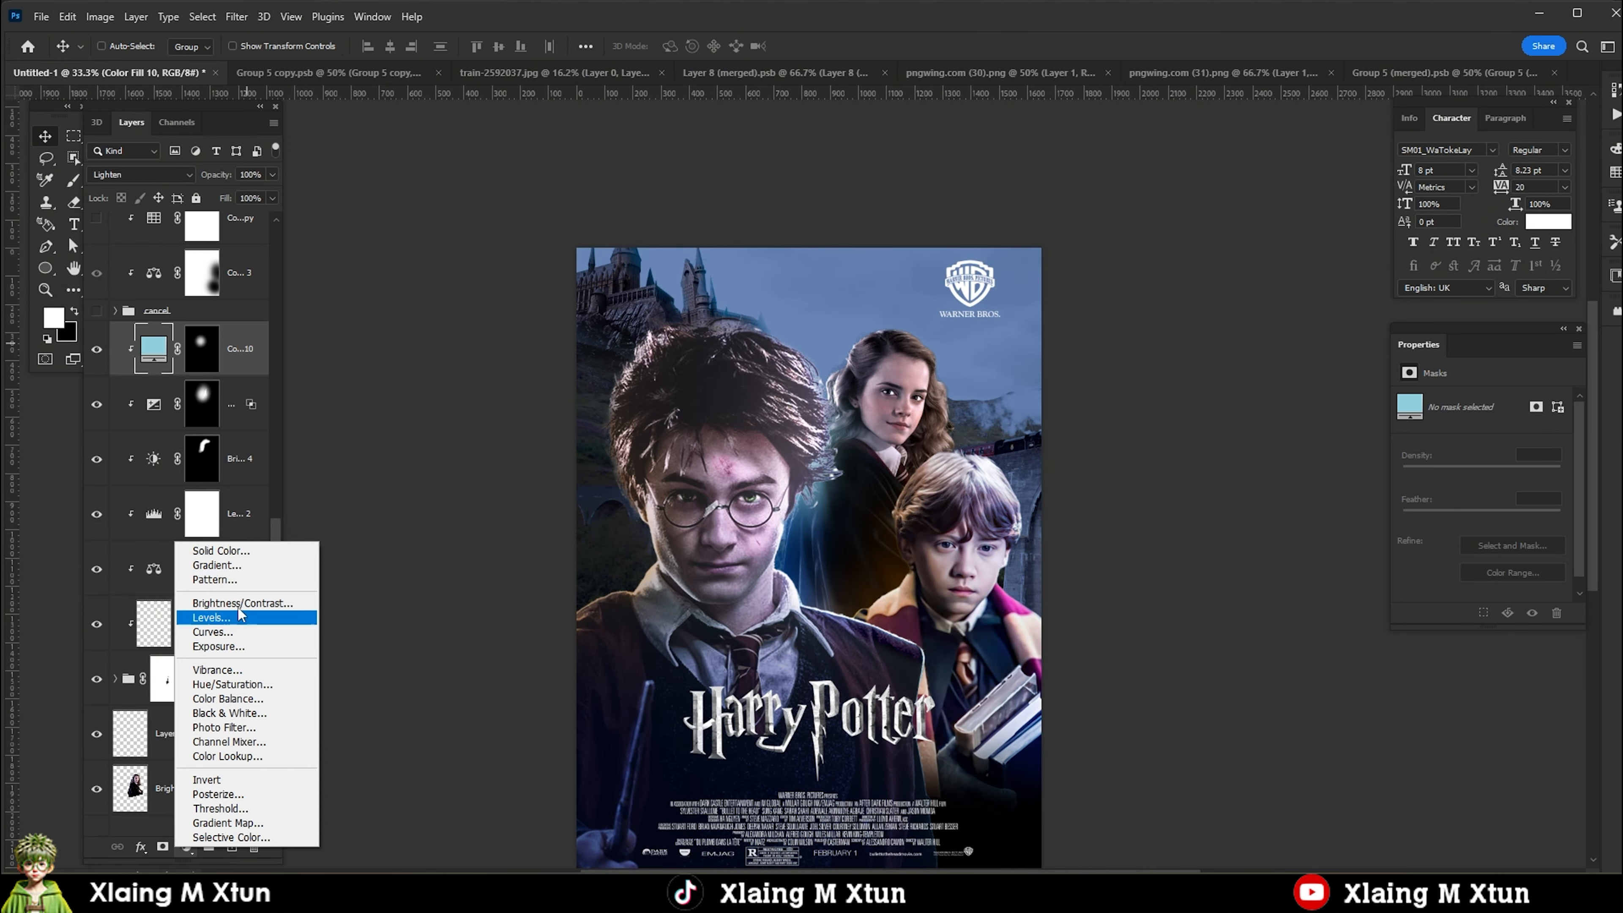
{"action": "left_click", "coordinate": [220, 554]}
{"action": "left_click_drag", "start_coordinate": [1414, 623], "coordinate": [1411, 636]}
{"action": "left_click", "coordinate": [1387, 537]}
{"action": "key", "text": "Return"}
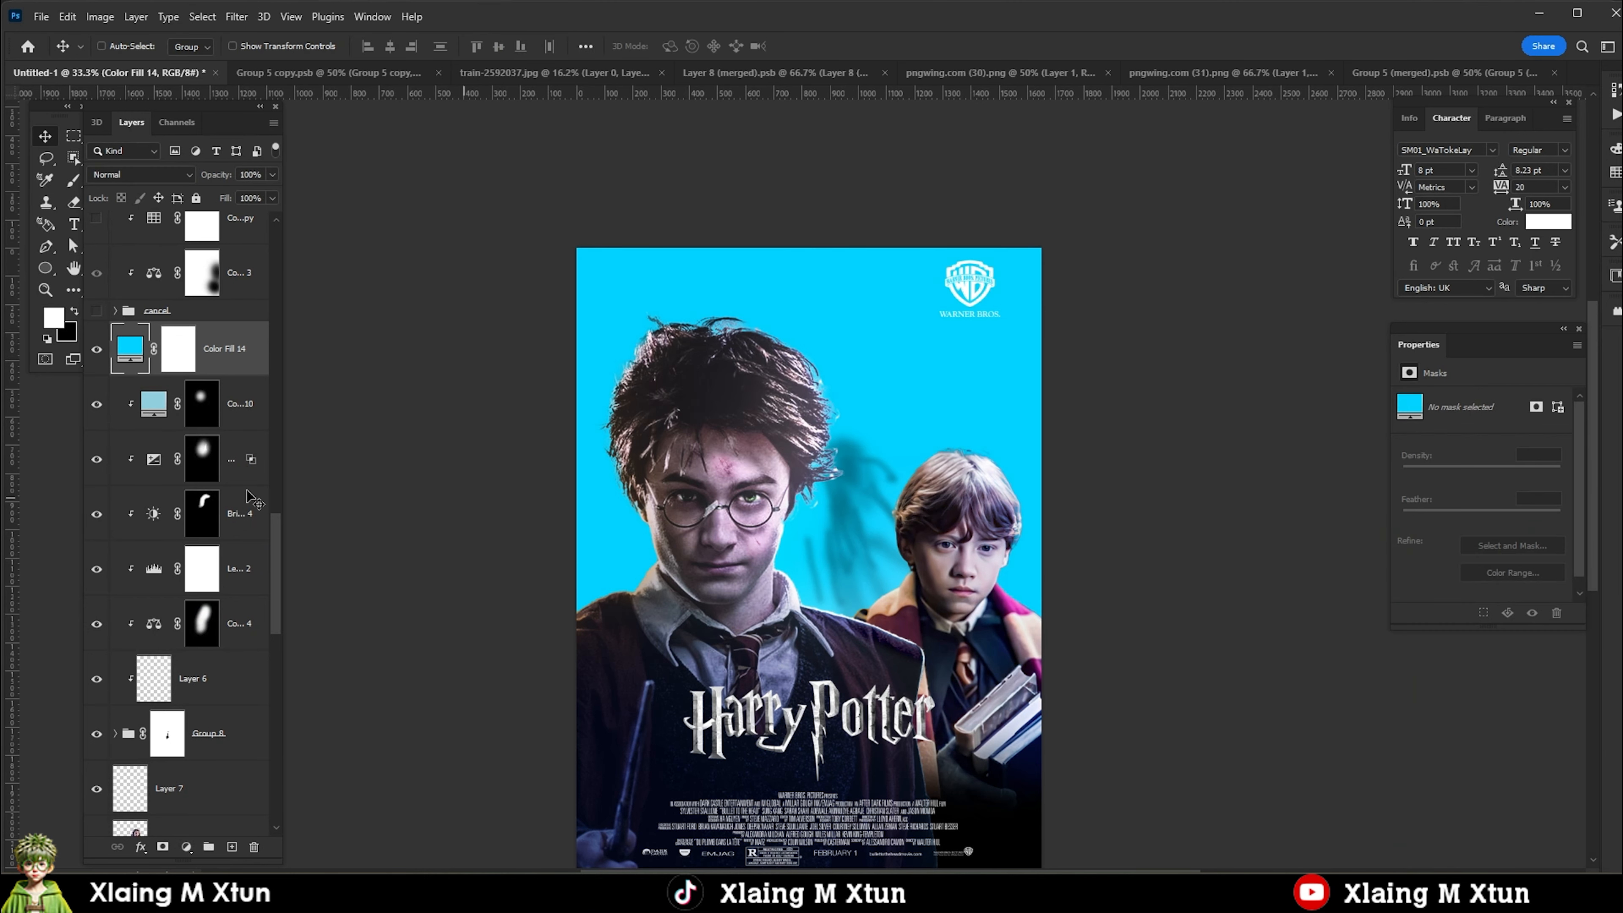
Clip the cyan fill to Hermione's group, invert its mask to black, and paint a cyan glow onto her hair.
{"action": "left_click", "coordinate": [125, 377], "text": "alt"}
{"action": "left_click", "coordinate": [205, 349]}
{"action": "key", "text": "ctrl+i"}
{"action": "key", "text": "b"}
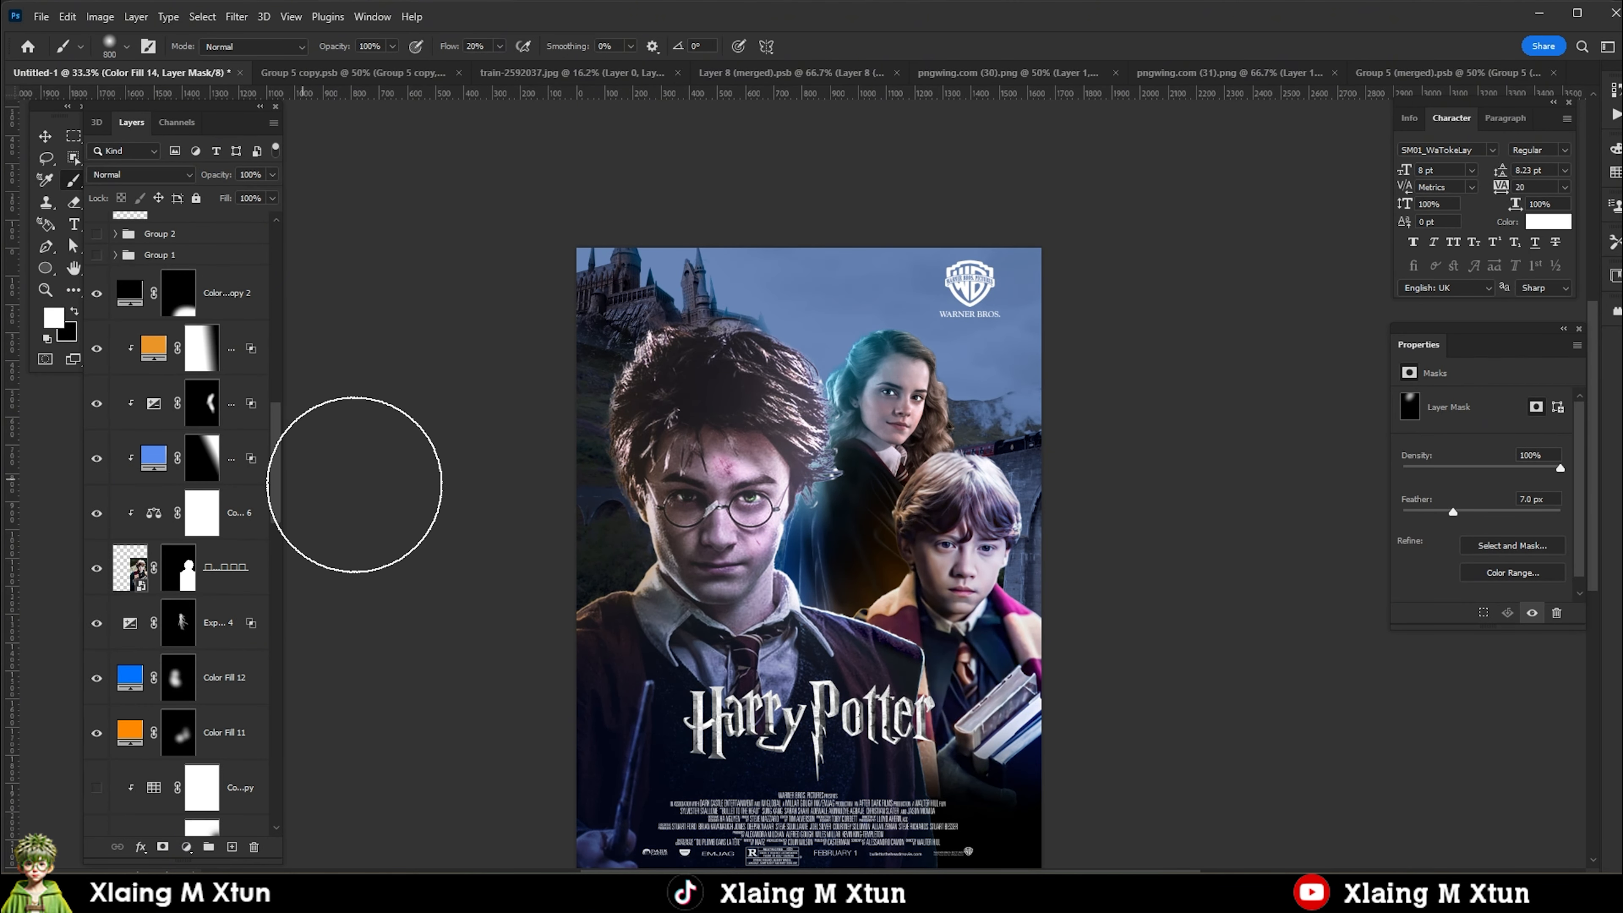
Feather the cyan fill's mask by 7 px and ready a small black brush on it to trim the glow near Hermione's face.
{"action": "key", "text": "v"}
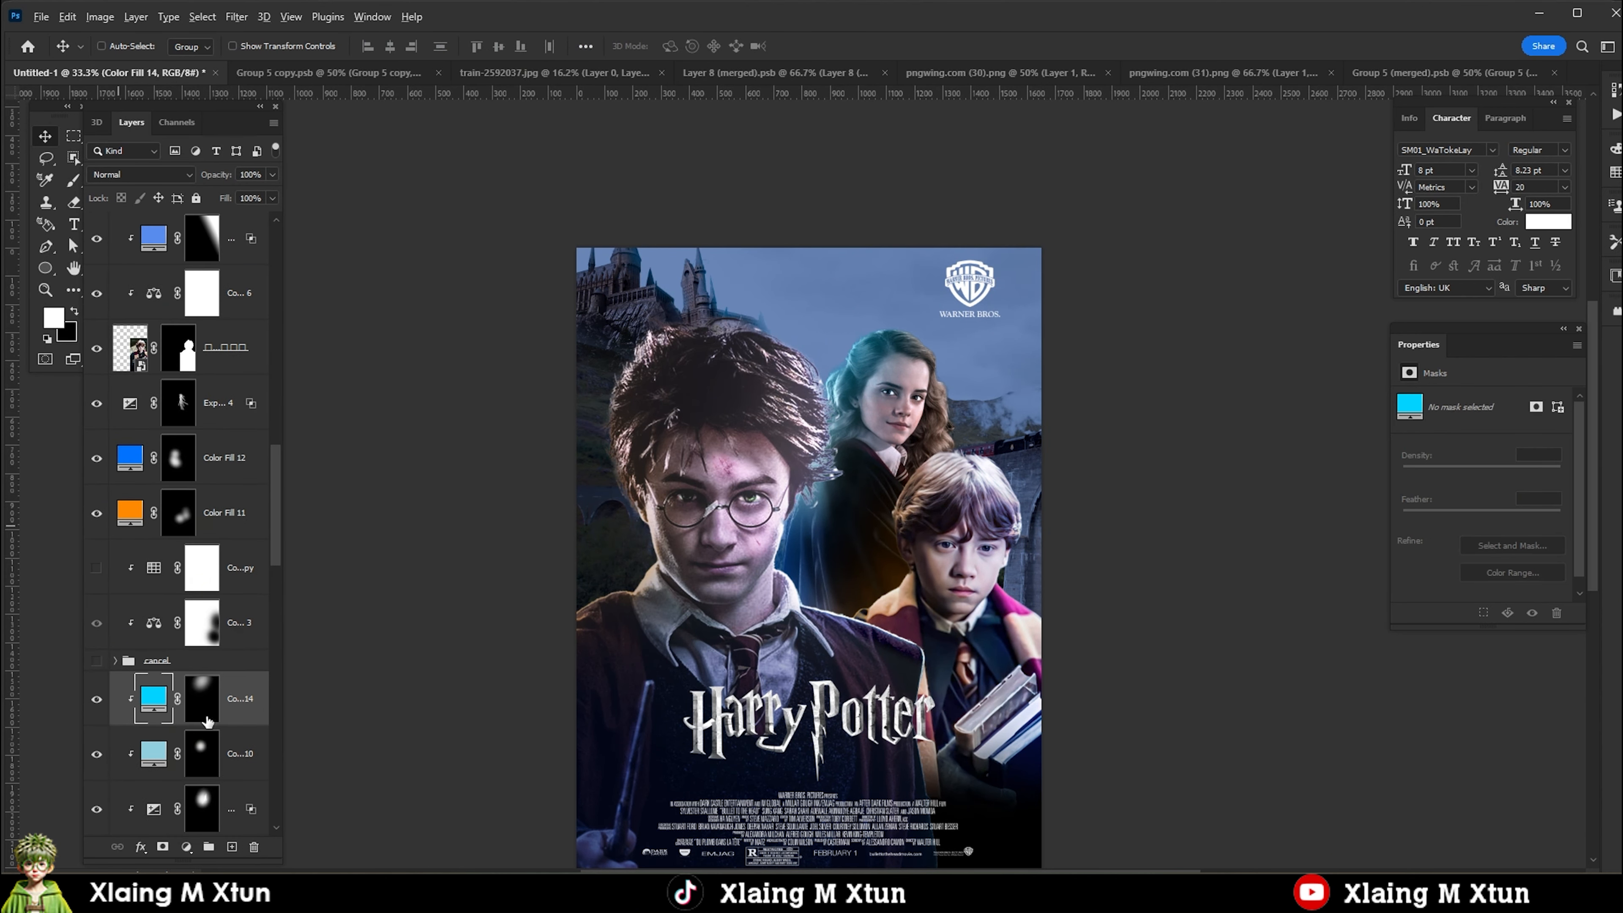
{"action": "key", "text": "b"}
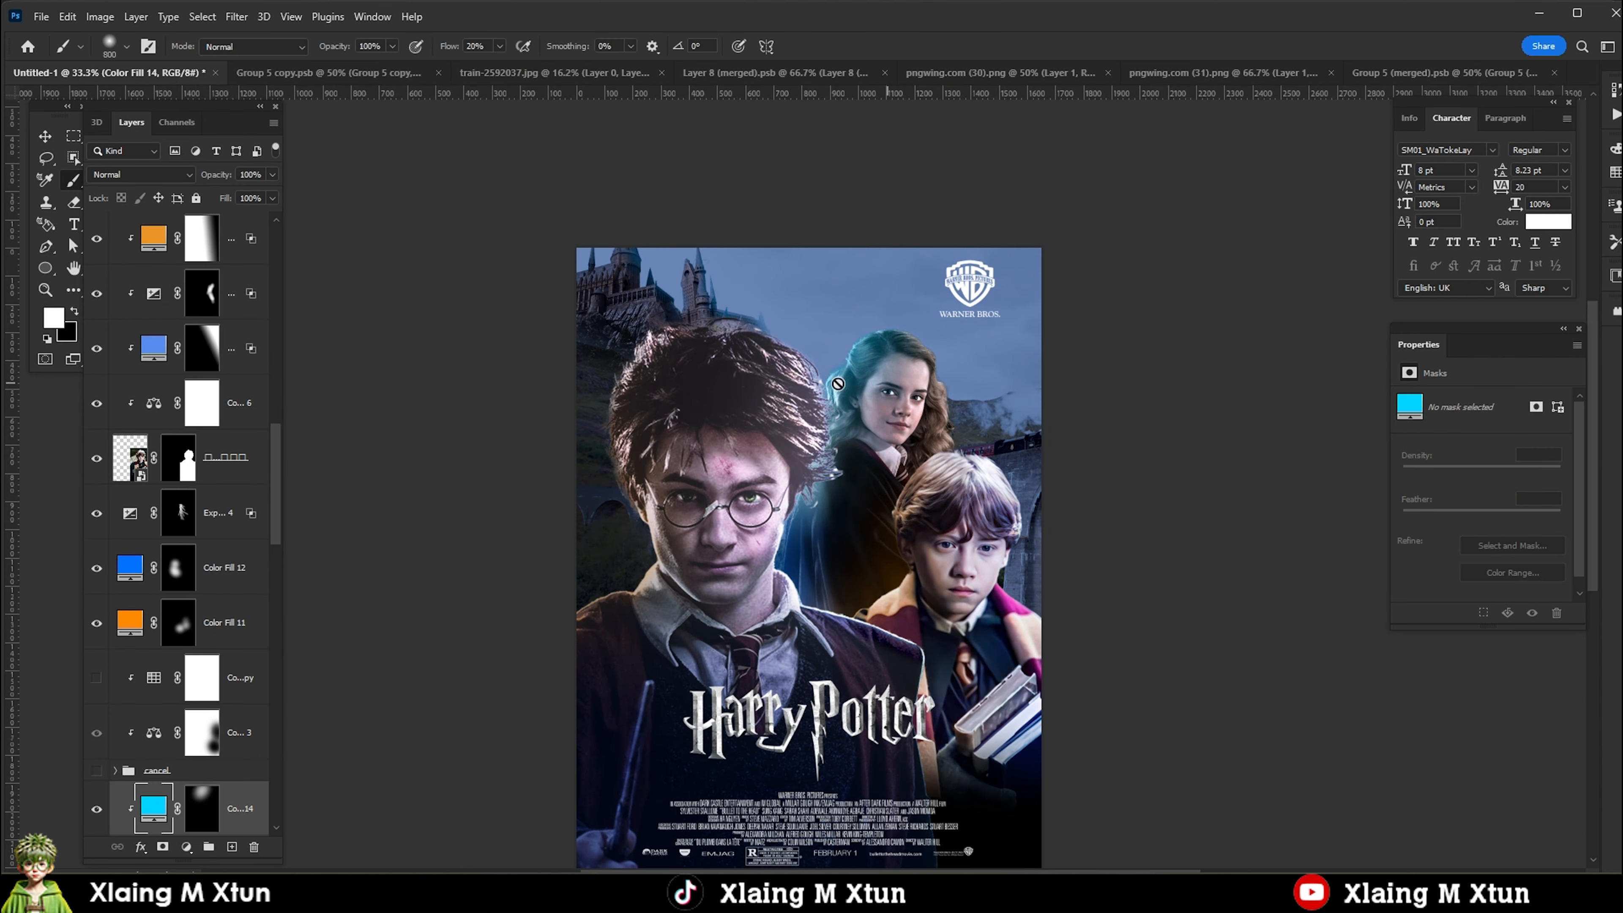
{"action": "left_click", "coordinate": [199, 807]}
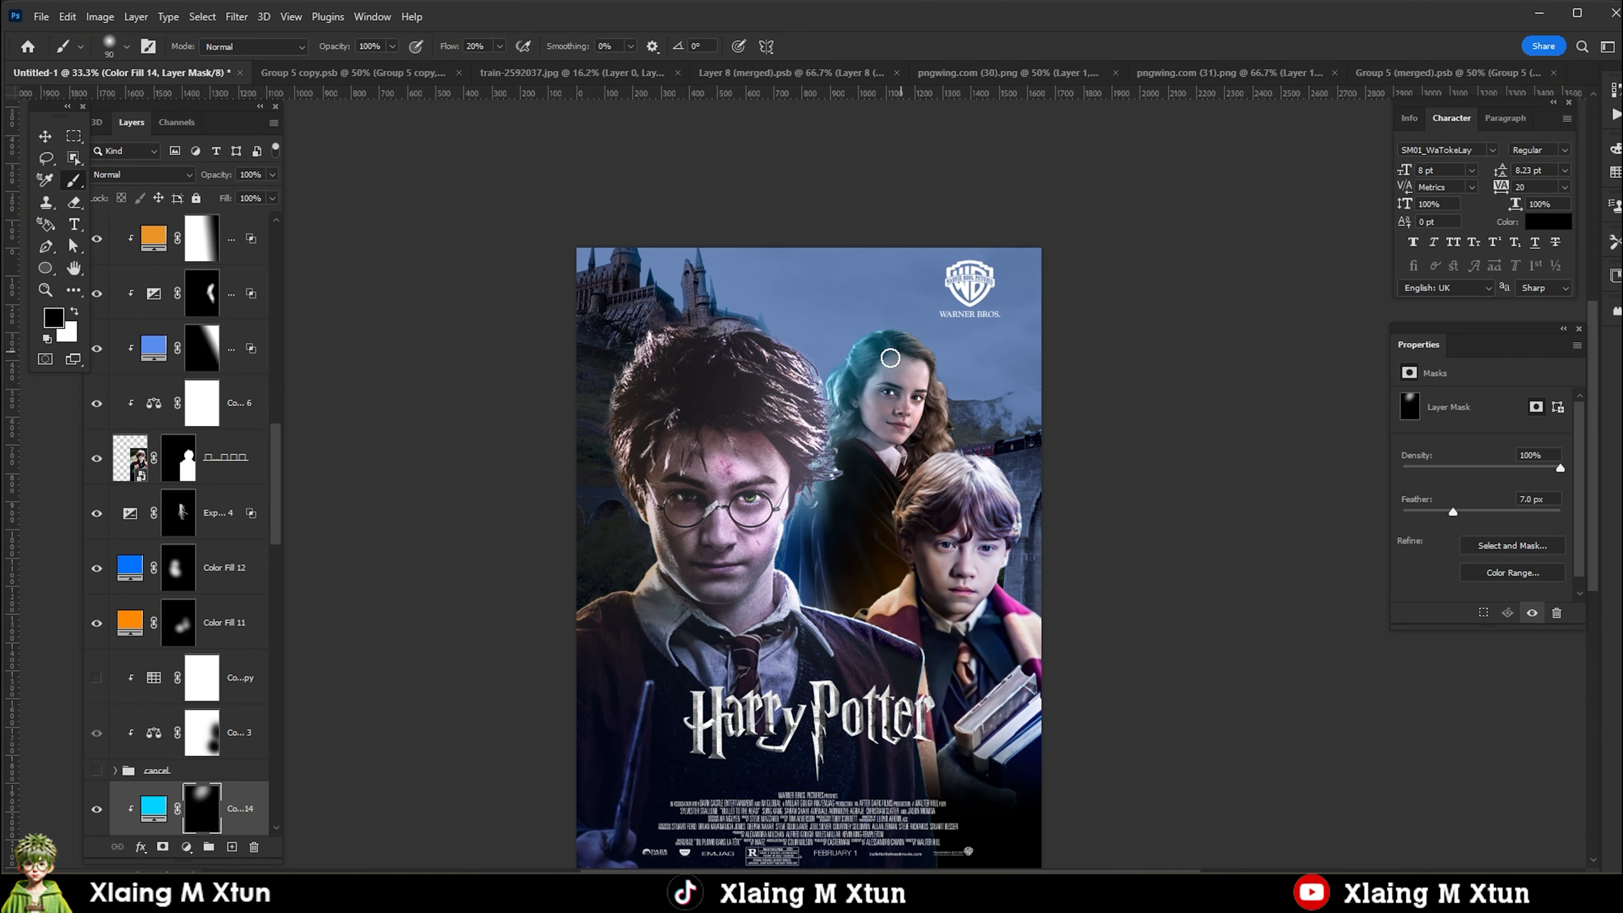
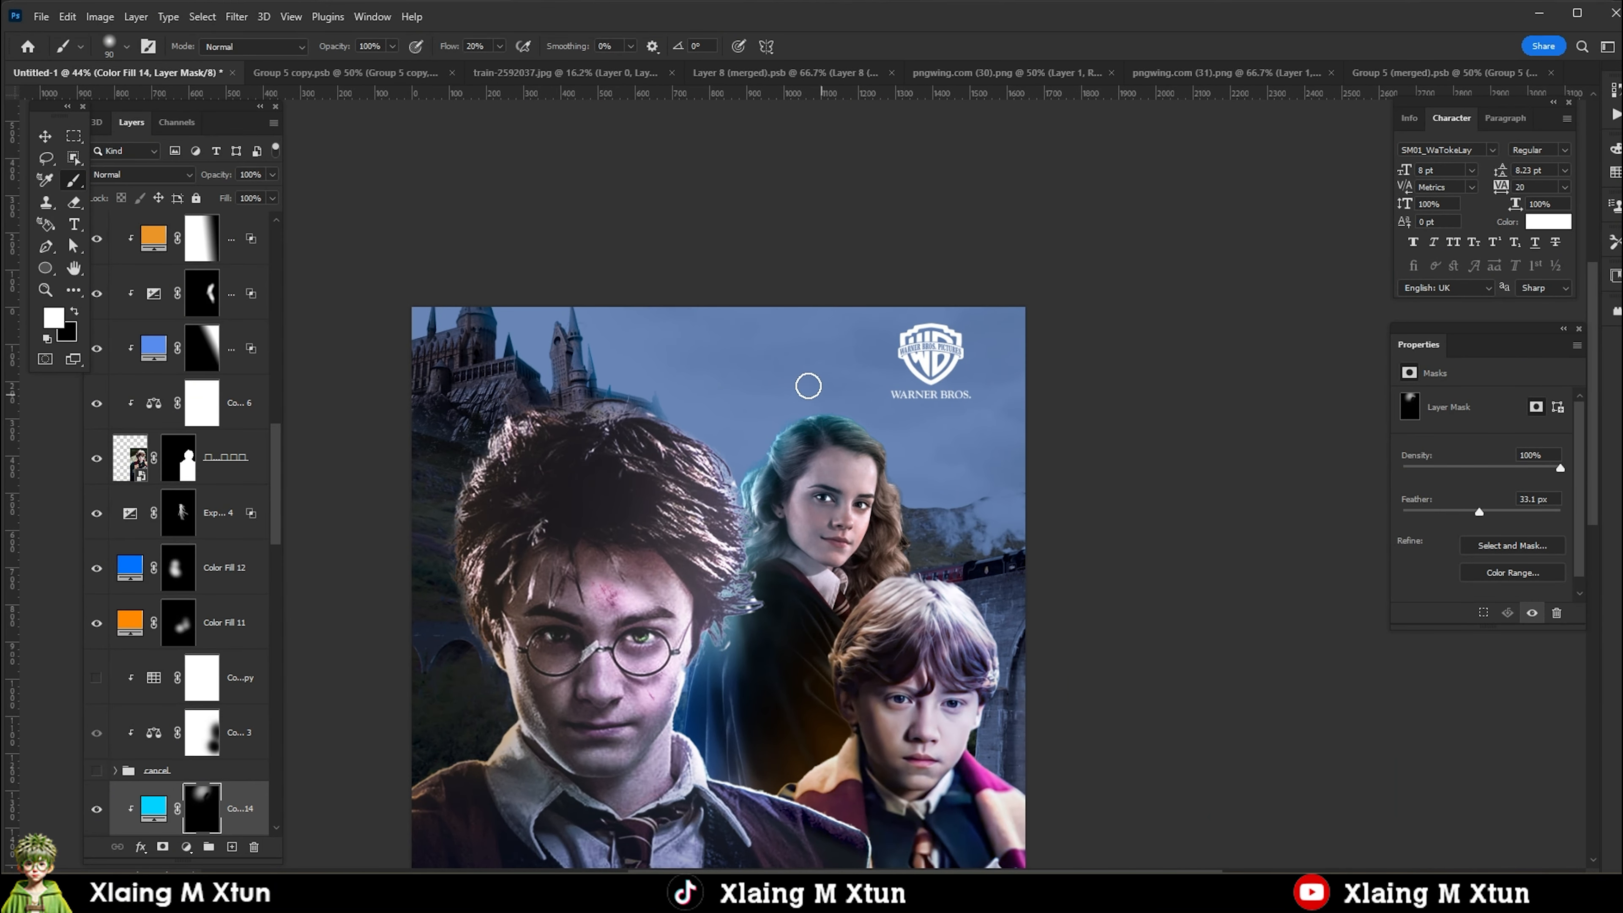
Add an orange-red Solid Color fill above the cyan fill in Hermione's adjustment stack.
{"action": "left_click", "coordinate": [186, 847]}
{"action": "left_click", "coordinate": [141, 820]}
{"action": "left_click", "coordinate": [182, 846]}
{"action": "left_click", "coordinate": [208, 548]}
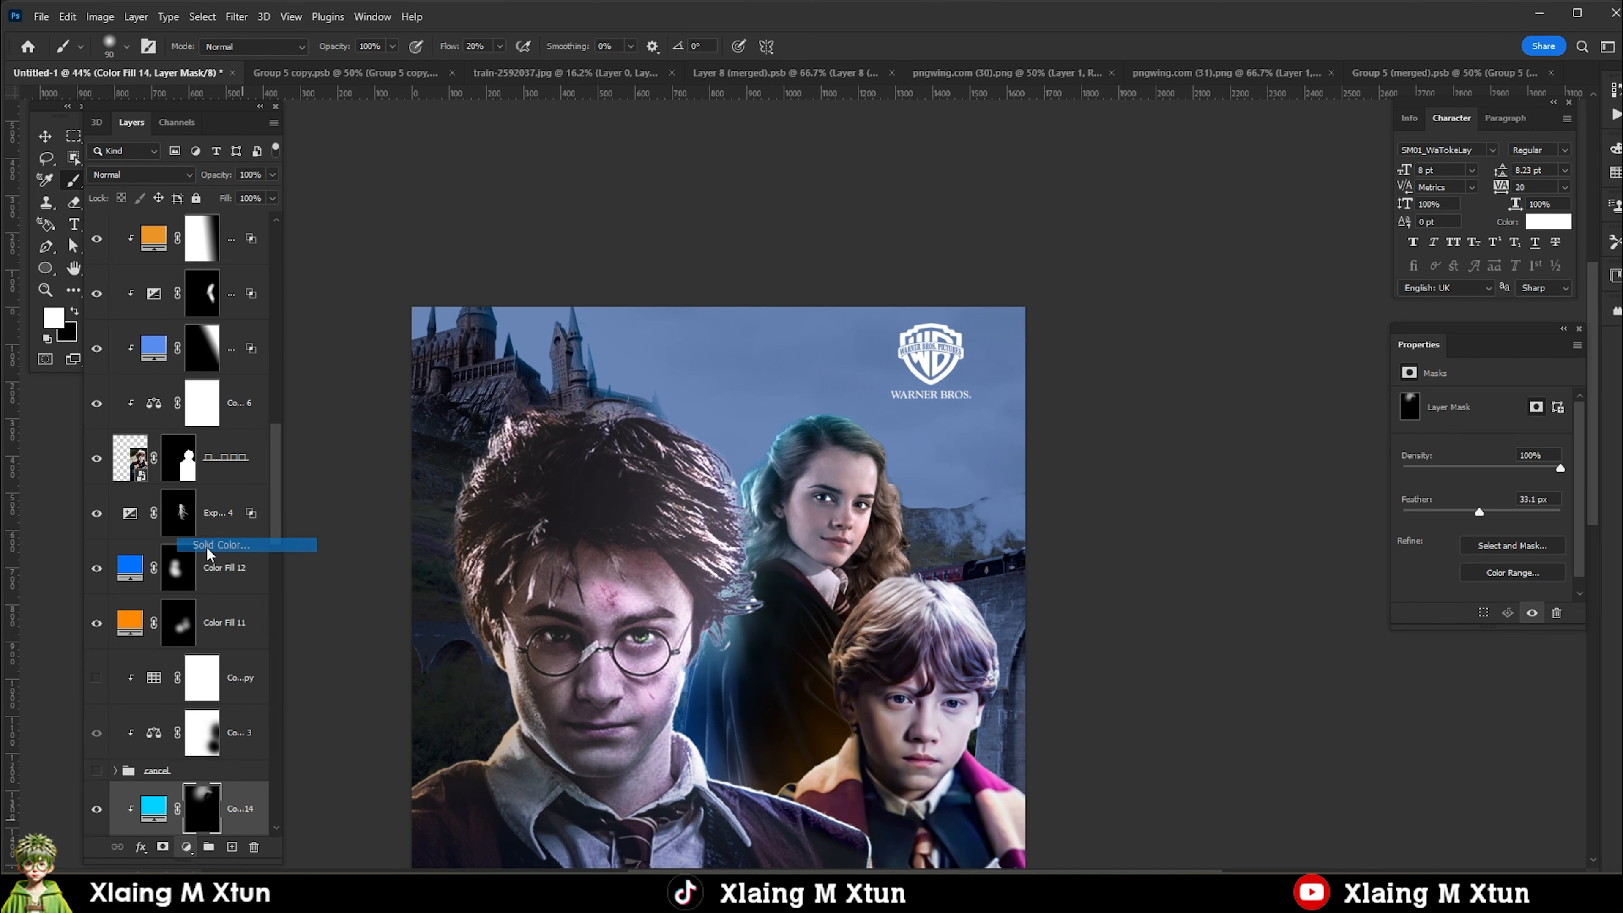
{"action": "left_click", "coordinate": [871, 613]}
{"action": "left_click", "coordinate": [1525, 534]}
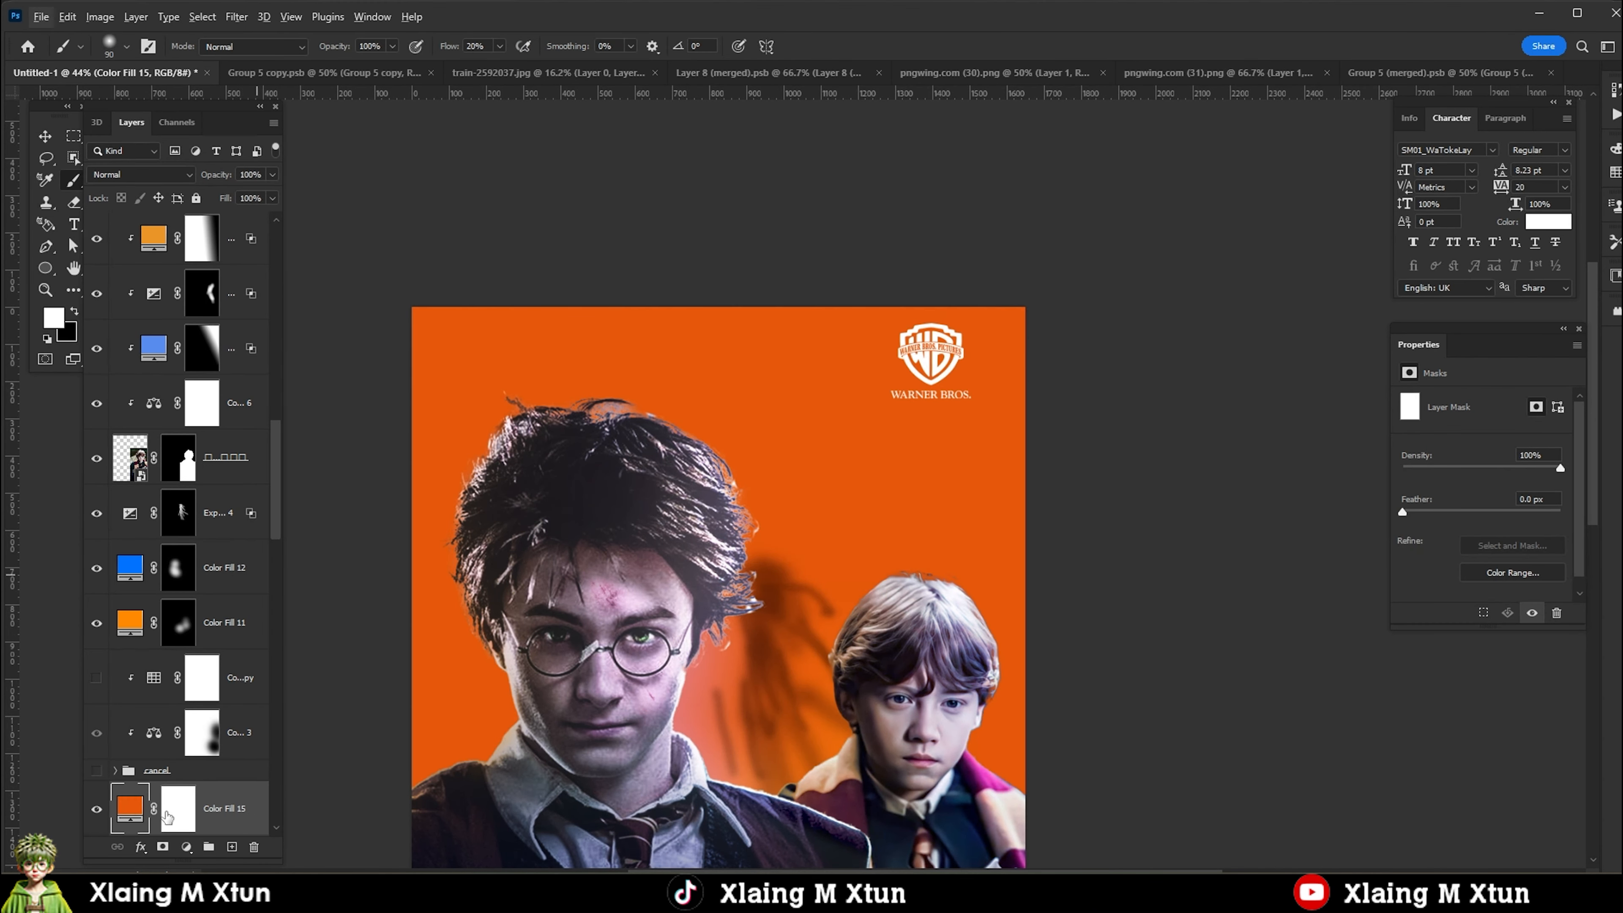
Clip the orange fill to Hermione, invert its mask to black, and reveal it over the outer side of her hair with a gradient.
{"action": "scroll", "coordinate": [163, 812], "scroll_direction": "down", "scroll_amount": 1}
{"action": "left_click", "coordinate": [164, 781], "text": "alt"}
{"action": "left_click", "coordinate": [201, 754]}
{"action": "key", "text": "ctrl+i"}
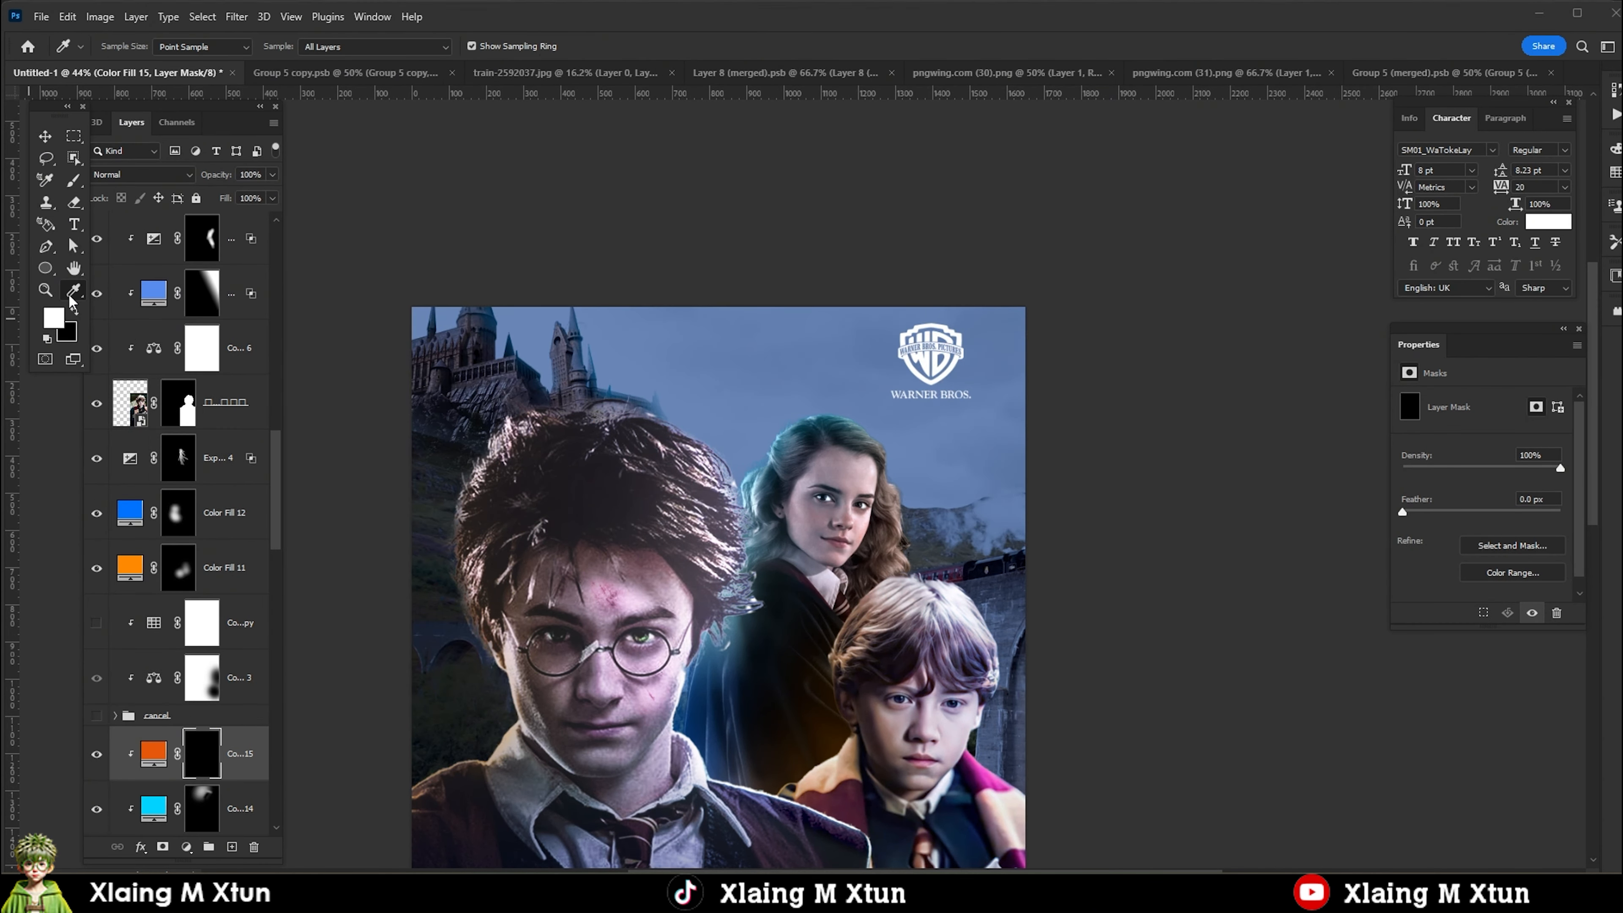
{"action": "right_click", "coordinate": [72, 296]}
{"action": "left_click", "coordinate": [146, 725]}
{"action": "left_click_drag", "start_coordinate": [895, 499], "coordinate": [990, 511]}
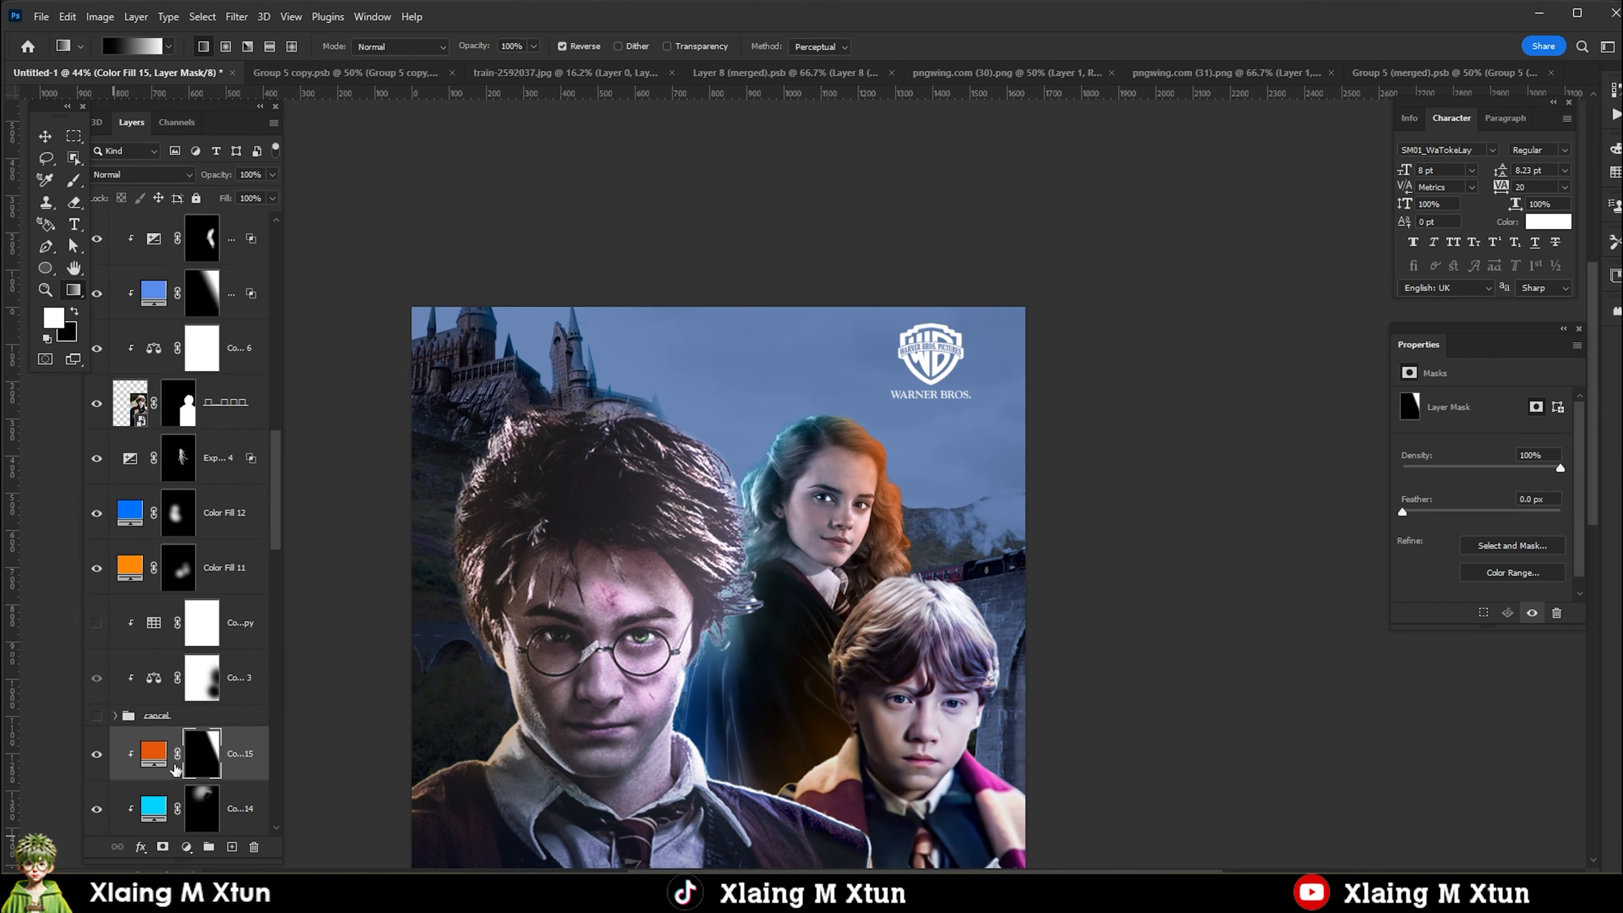
Paint black on the orange fill's mask with a large soft brush to keep the glow on the outer edge of Hermione's hair.
{"action": "key", "text": "b"}
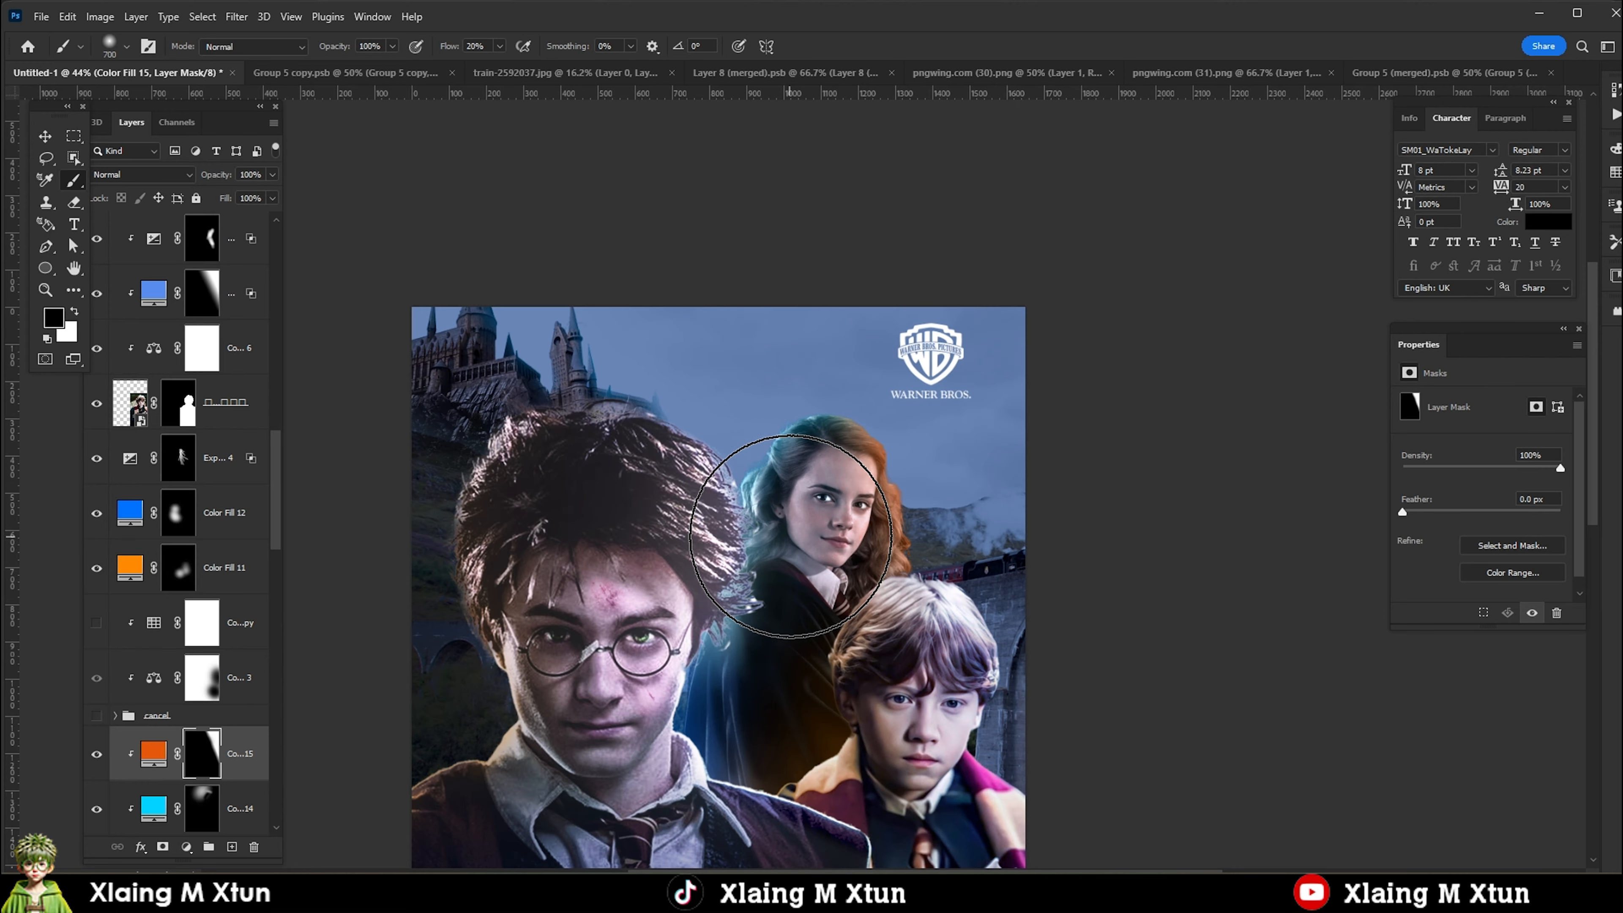
{"action": "key", "text": "ctrl+plus"}
{"action": "left_click_drag", "start_coordinate": [888, 333], "coordinate": [804, 508]}
{"action": "key", "text": "ctrl+minus"}
{"action": "left_click_drag", "start_coordinate": [723, 766], "coordinate": [761, 678]}
{"action": "left_click_drag", "start_coordinate": [705, 529], "coordinate": [689, 508]}
Set the orange fill's underlying-layer Blend If ranges to 0/98 and 113/255.
{"action": "right_click", "coordinate": [141, 759]}
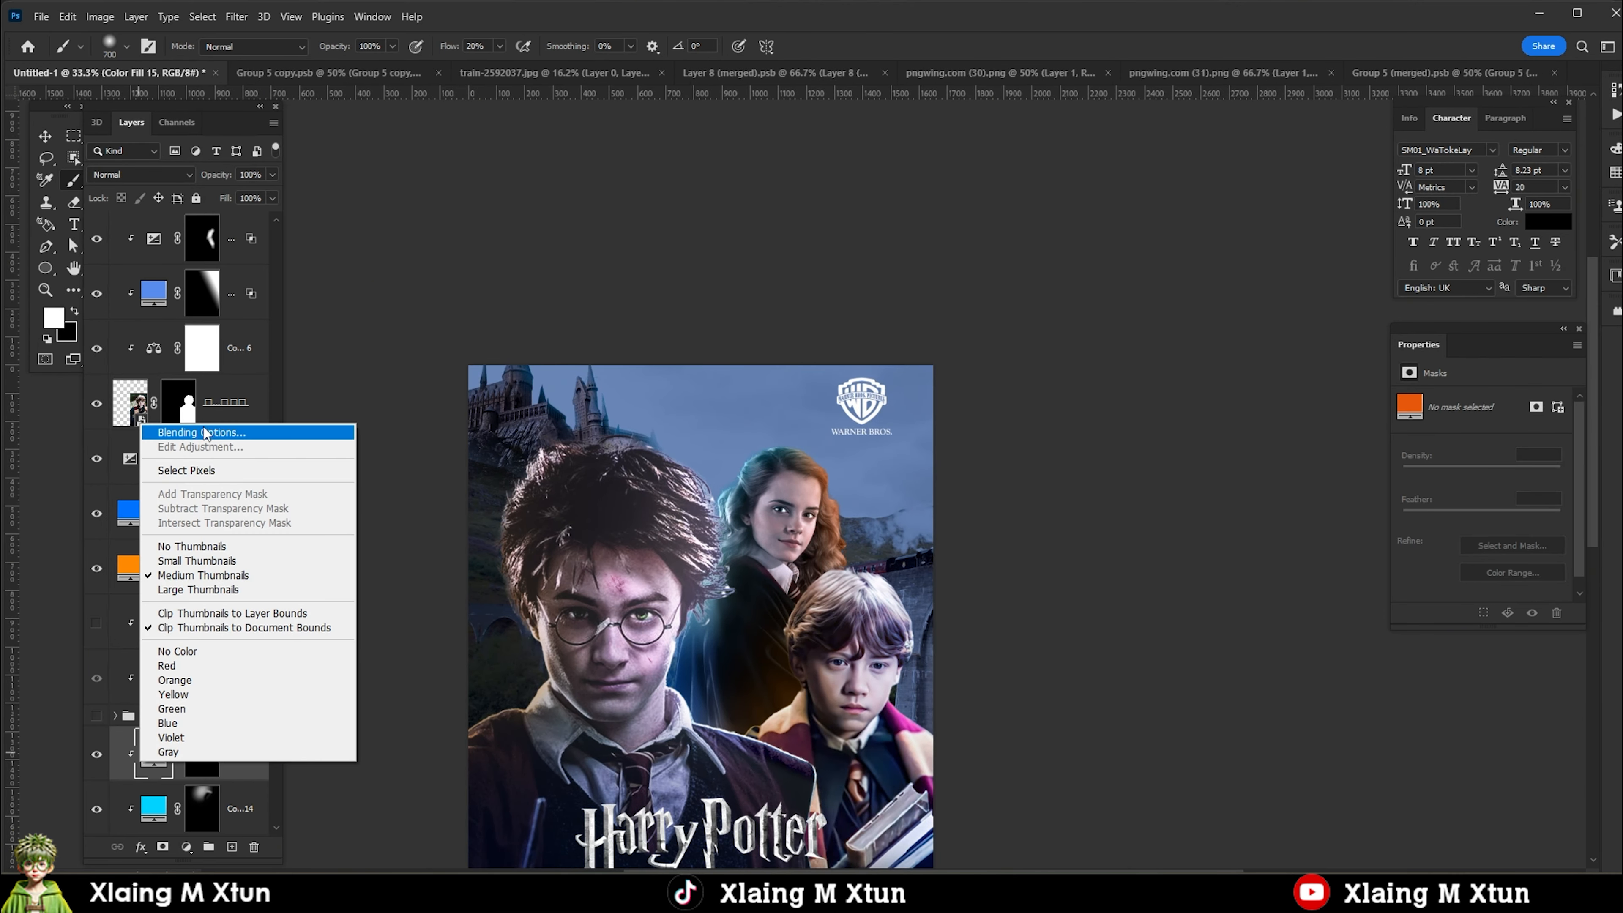
{"action": "left_click", "coordinate": [205, 434]}
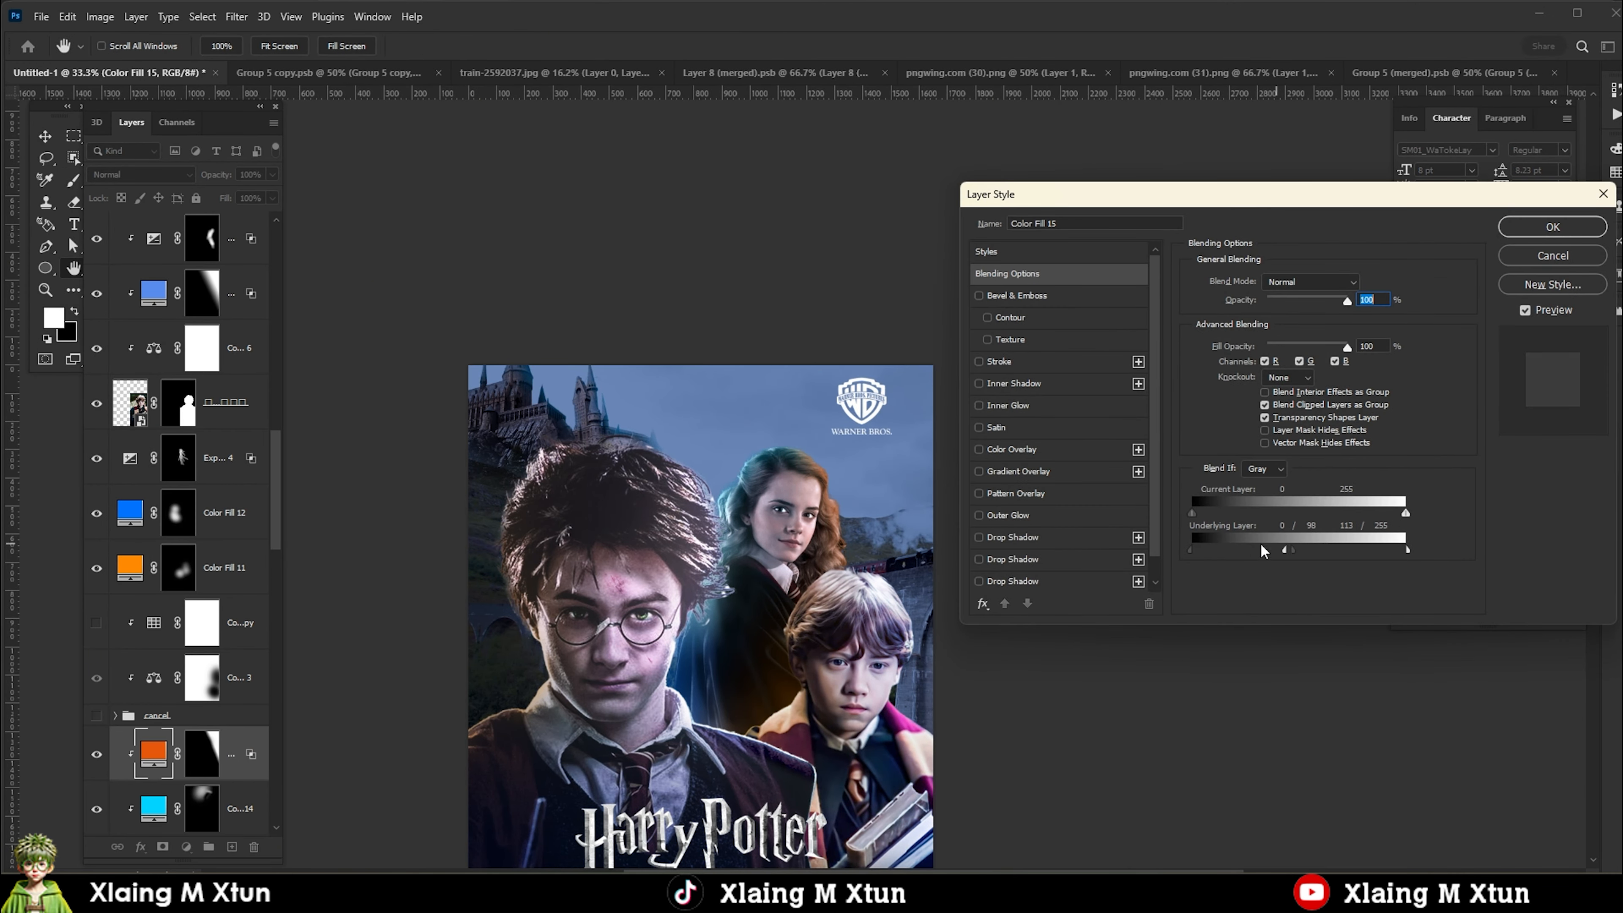
{"action": "left_click", "coordinate": [1545, 229]}
Select the credits block layer pngwing.com (30) at the poster's bottom and hide it.
{"action": "scroll", "coordinate": [726, 522], "scroll_direction": "down", "scroll_amount": 4}
{"action": "key", "text": "v"}
{"action": "scroll", "coordinate": [738, 588], "scroll_direction": "up", "scroll_amount": 3}
{"action": "left_click_drag", "start_coordinate": [697, 630], "coordinate": [659, 608]}
{"action": "scroll", "coordinate": [647, 585], "scroll_direction": "up", "scroll_amount": 1}
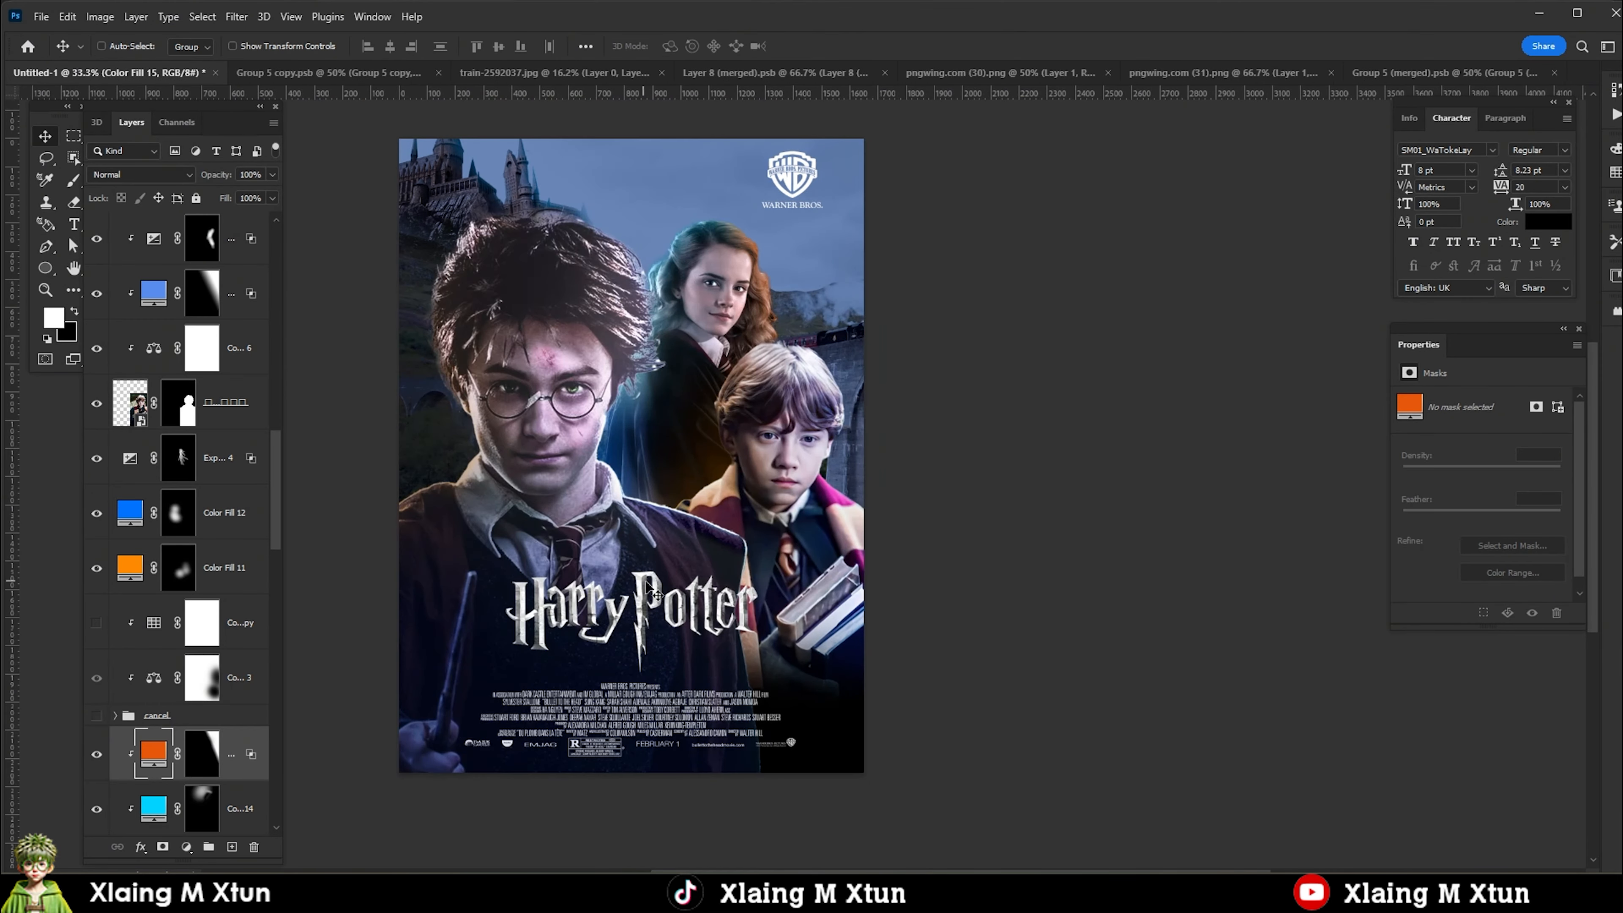
{"action": "left_click", "coordinate": [647, 583], "text": "ctrl"}
{"action": "scroll", "coordinate": [674, 548], "scroll_direction": "down", "scroll_amount": 1}
{"action": "right_click", "coordinate": [644, 666]}
{"action": "left_click", "coordinate": [690, 448]}
{"action": "right_click", "coordinate": [616, 658]}
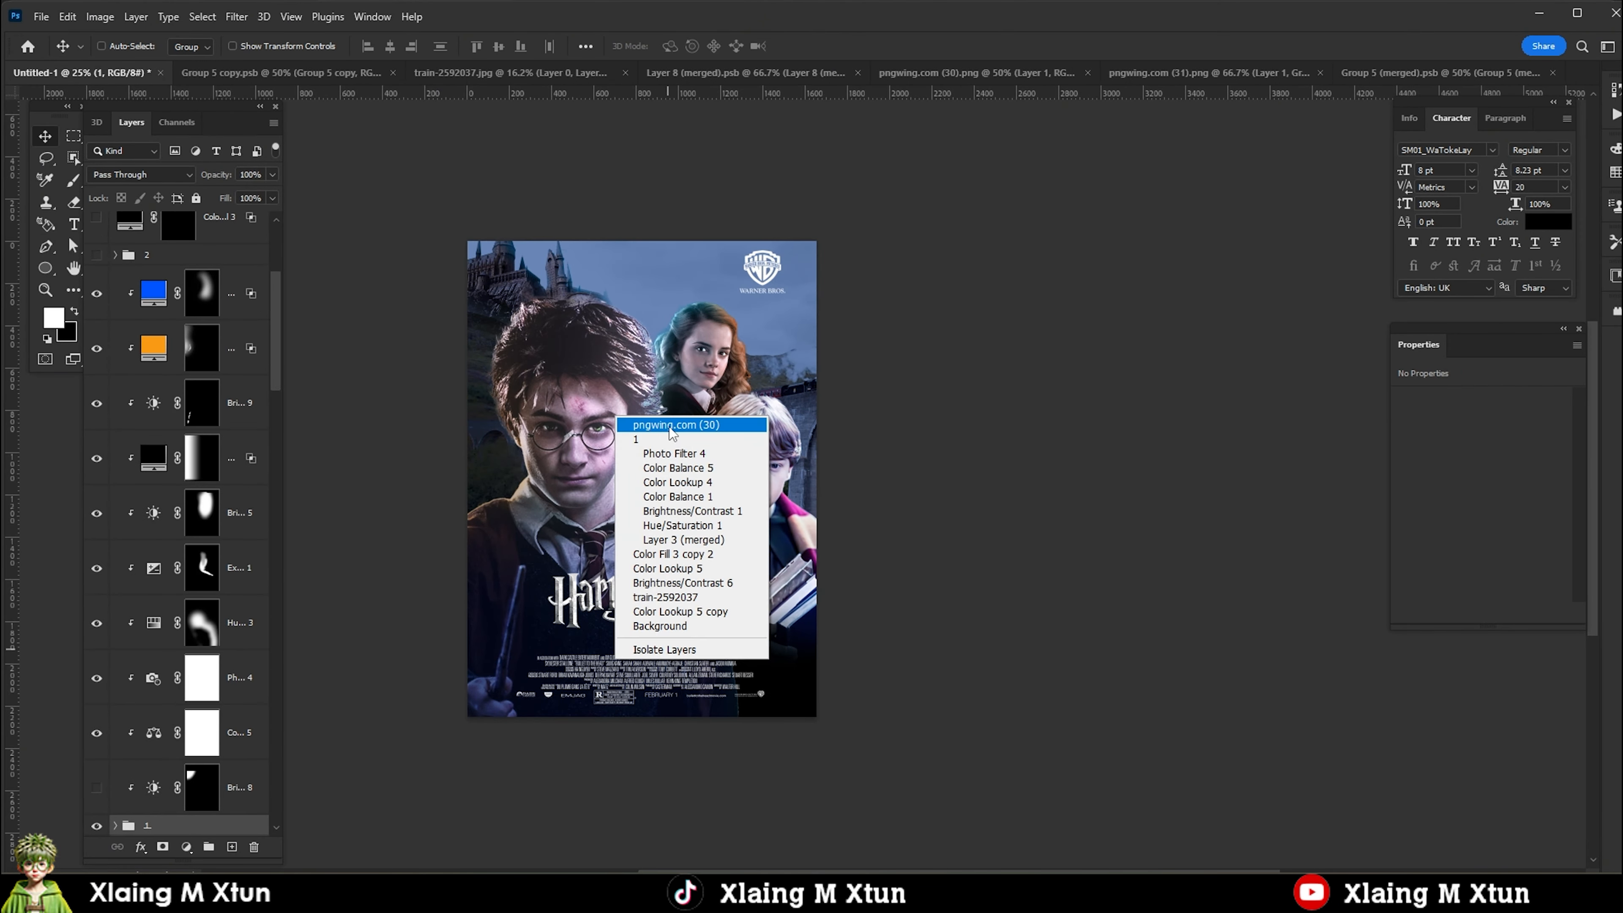
{"action": "left_click", "coordinate": [671, 425]}
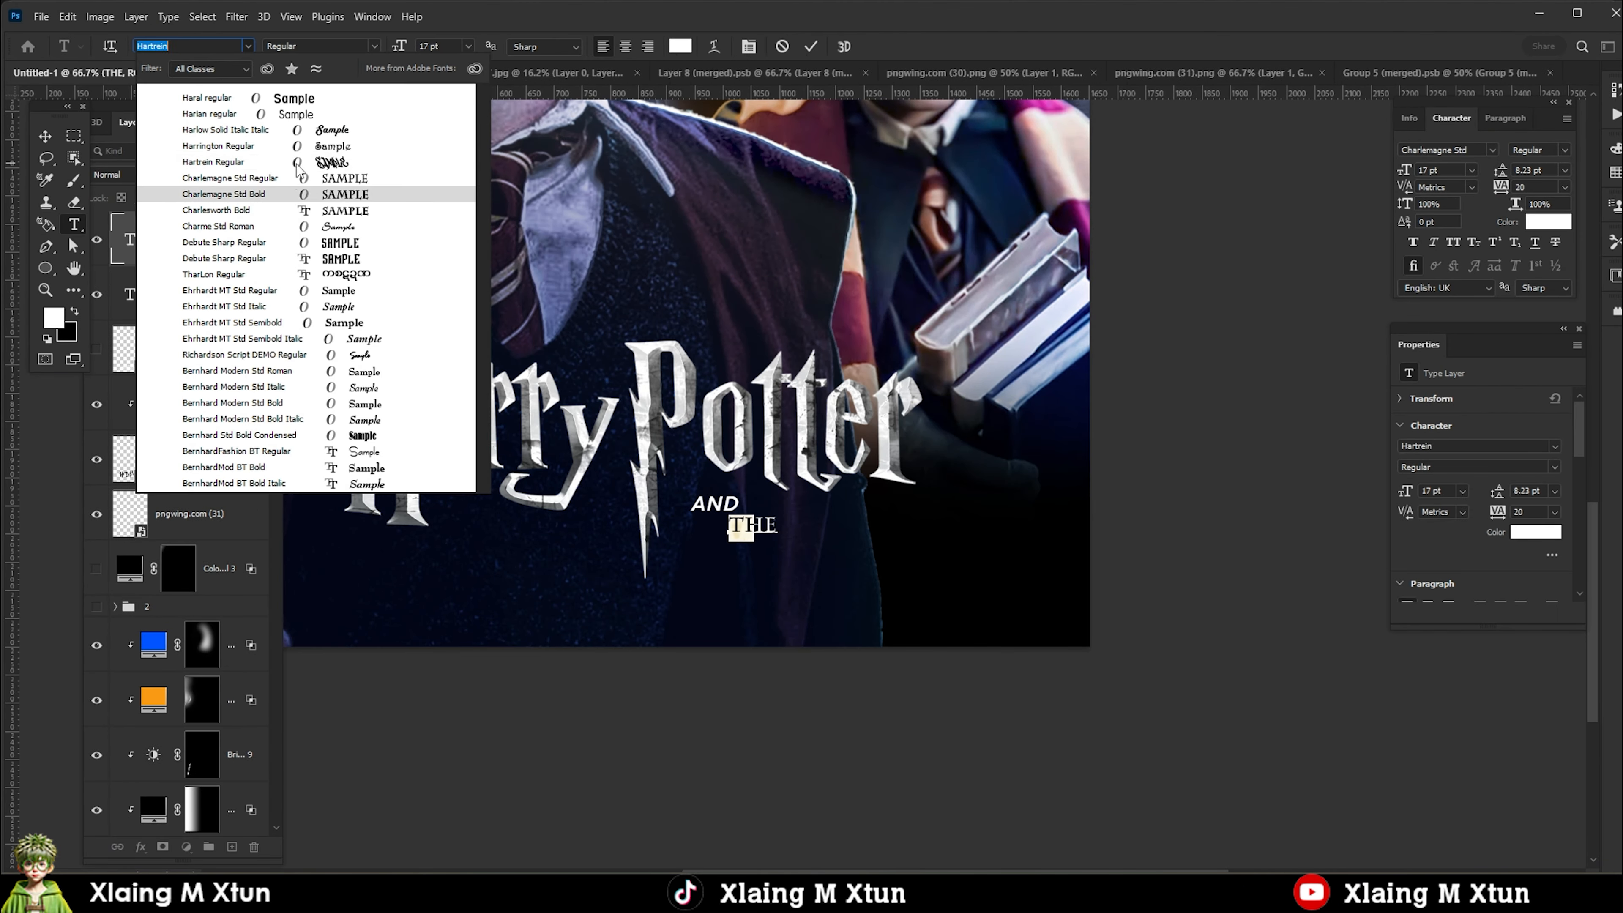
Set the THE text in the Debute Sharp font and duplicate it below as the text DEATHLY.
{"action": "left_click_drag", "start_coordinate": [682, 555], "coordinate": [714, 543]}
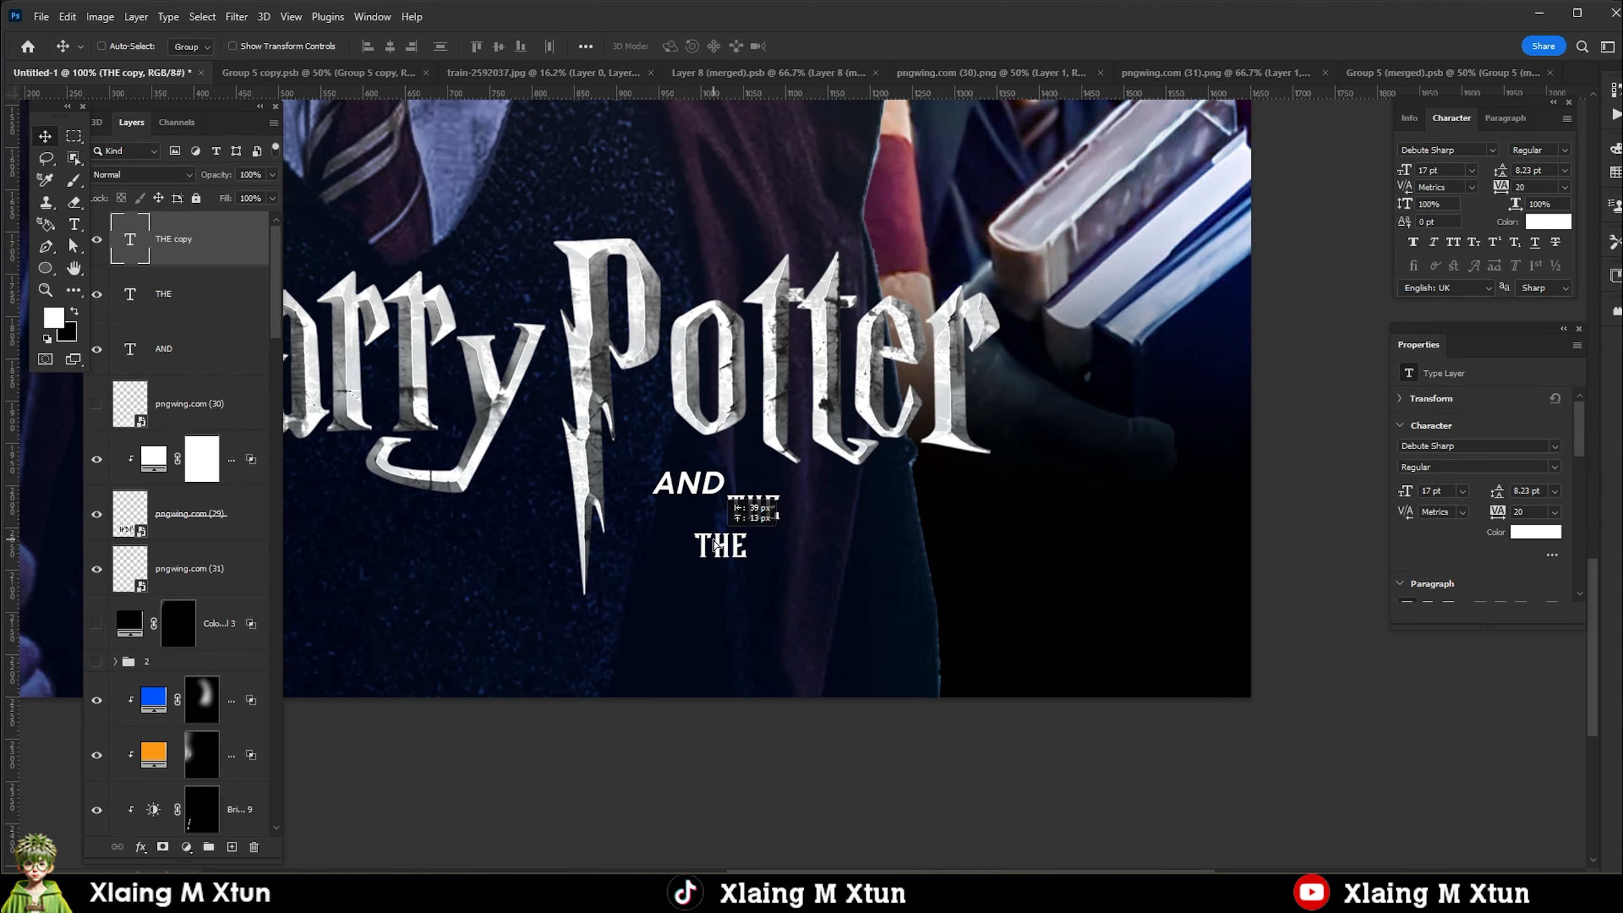
{"action": "key", "text": "t"}
{"action": "double_click", "coordinate": [728, 540]}
{"action": "type", "text": "DEATHLY"}
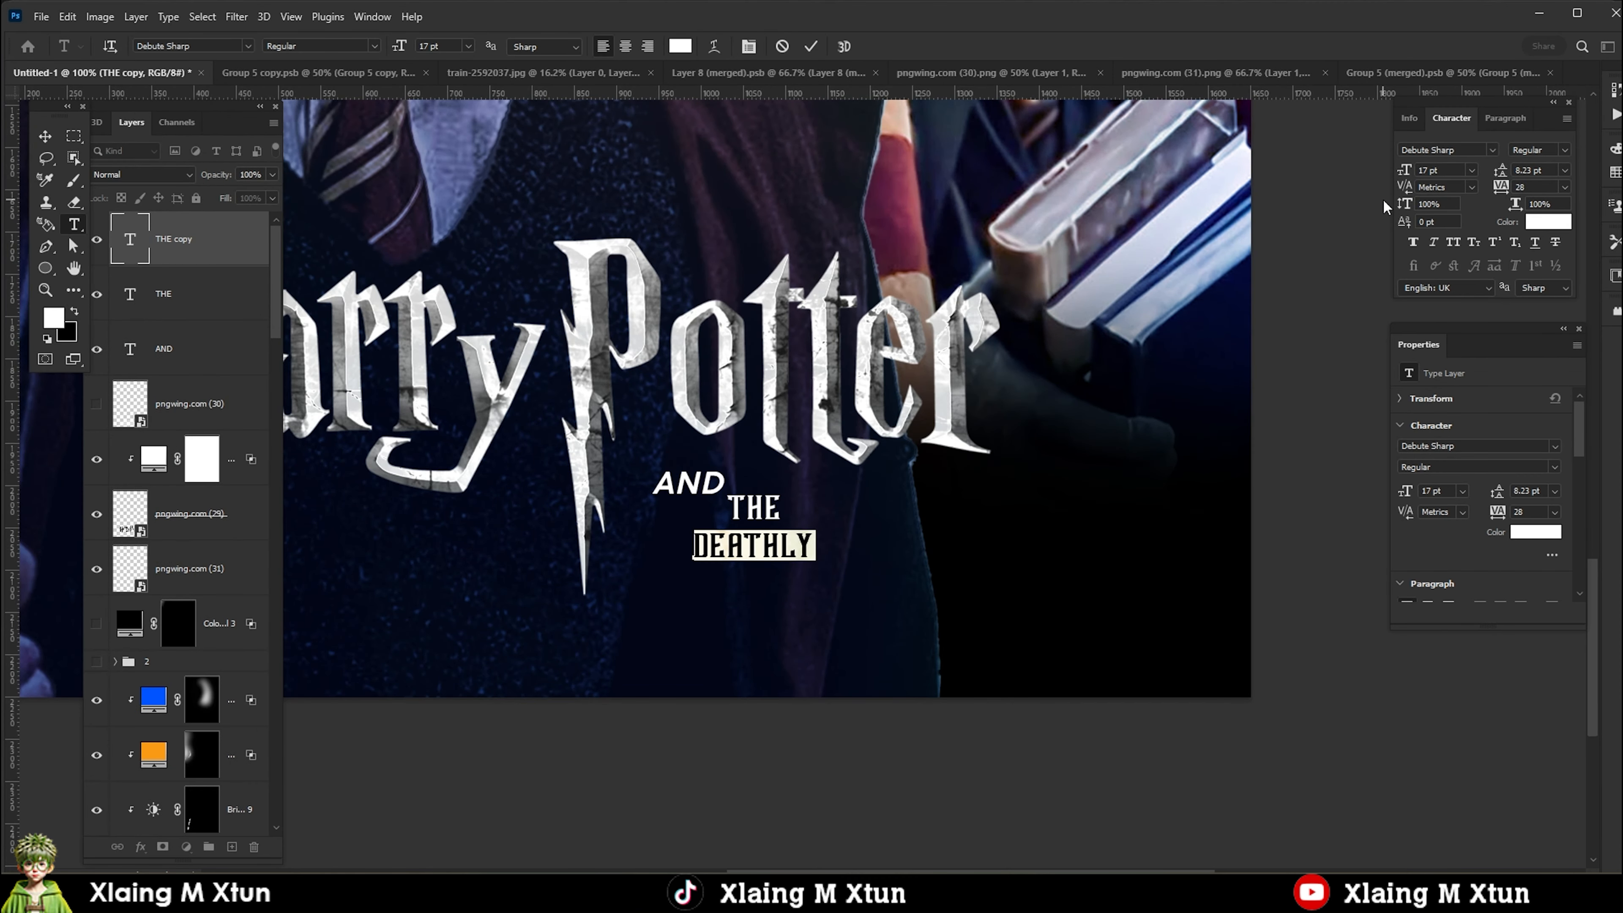
{"action": "key", "text": "ctrl+Return"}
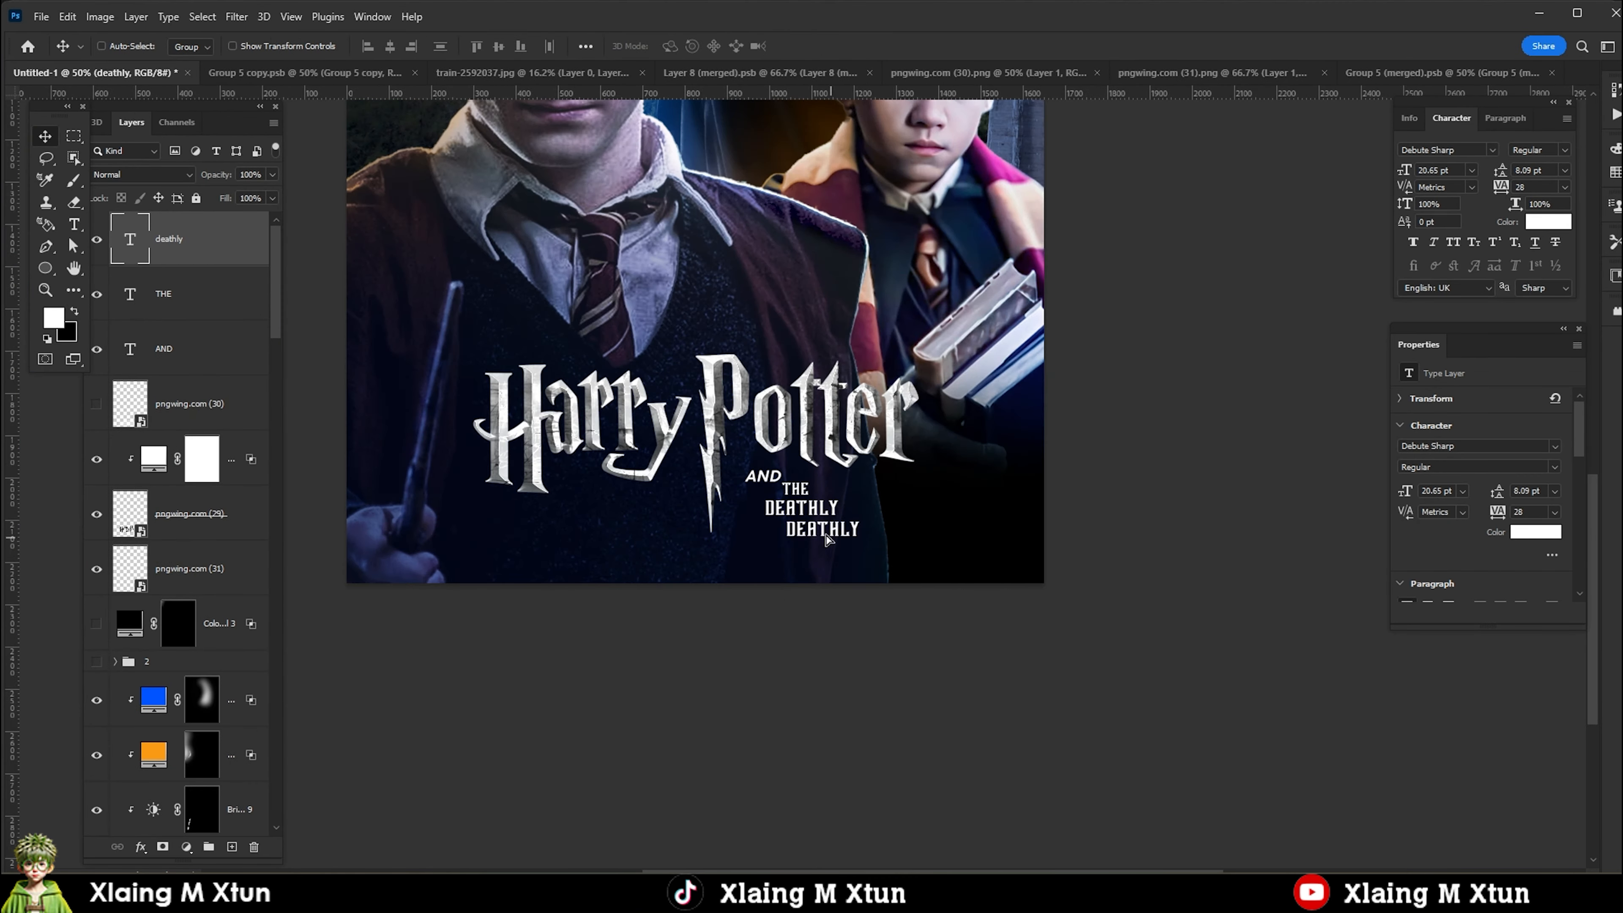
Duplicate the DEATHLY text below itself and change the copy to HALLOWS.
{"action": "type", "text": "HAL"}
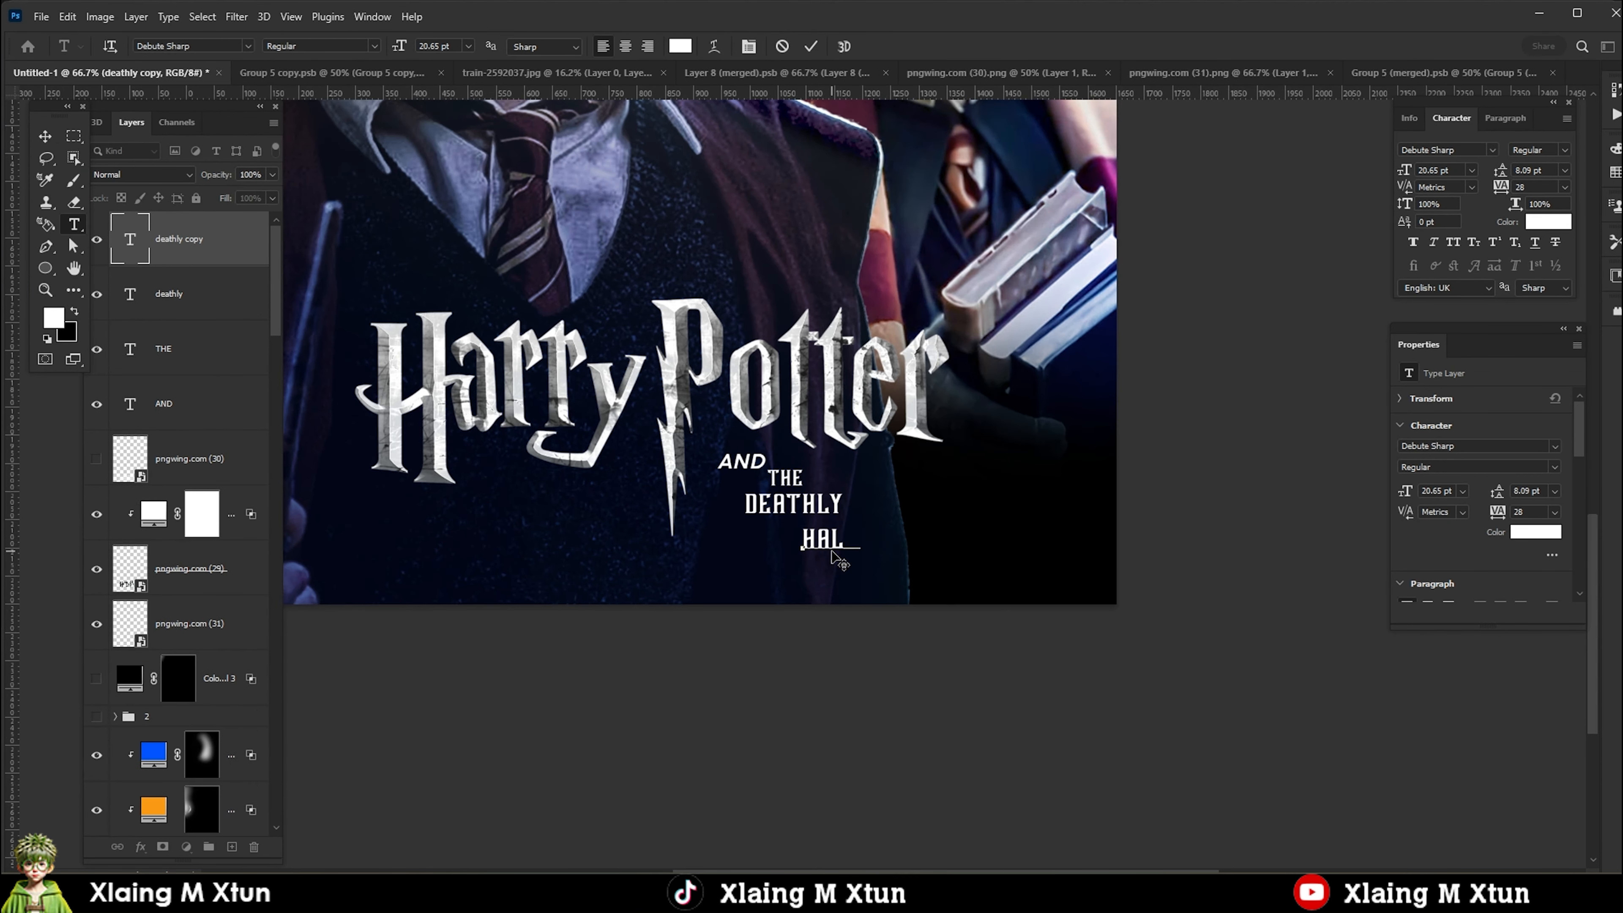
{"action": "type", "text": "LOWS"}
{"action": "key", "text": "ctrl+Return"}
Scale up the DEATHLY text and reposition it between THE and HALLOWS.
{"action": "left_click", "coordinate": [179, 295]}
{"action": "key", "text": "ctrl+t"}
{"action": "left_click_drag", "start_coordinate": [844, 466], "coordinate": [895, 469]}
{"action": "left_click_drag", "start_coordinate": [789, 458], "coordinate": [761, 445]}
{"action": "key", "text": "Return"}
{"action": "scroll", "coordinate": [791, 459], "scroll_direction": "down", "scroll_amount": 5}
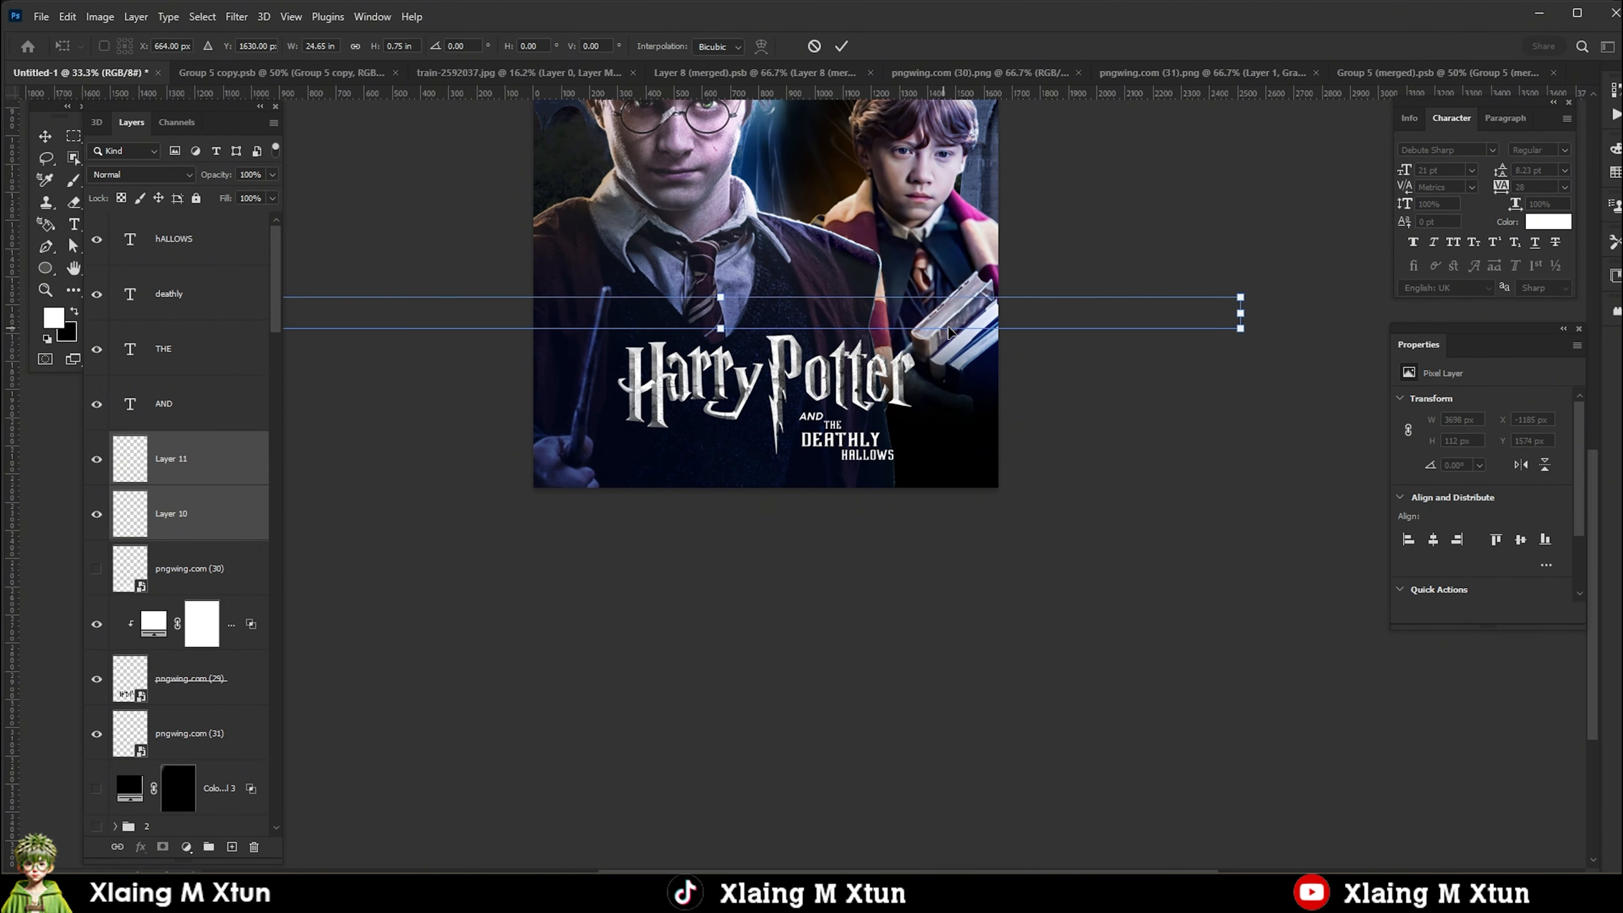
Scale the studio logo strips on Layer 10 and Layer 11 and place them along the poster's bottom edge.
{"action": "left_click_drag", "start_coordinate": [948, 326], "coordinate": [1284, 480]}
{"action": "left_click_drag", "start_coordinate": [538, 452], "coordinate": [971, 544]}
{"action": "left_click_drag", "start_coordinate": [1160, 474], "coordinate": [733, 479]}
{"action": "key", "text": "Return"}
{"action": "left_click", "coordinate": [192, 459]}
{"action": "mouse_move", "coordinate": [910, 487]}
{"action": "left_mouse_down"}
{"action": "mouse_move", "coordinate": [721, 487]}
{"action": "mouse_move", "coordinate": [901, 458]}
{"action": "left_mouse_up"}
{"action": "key", "text": "ctrl+t"}
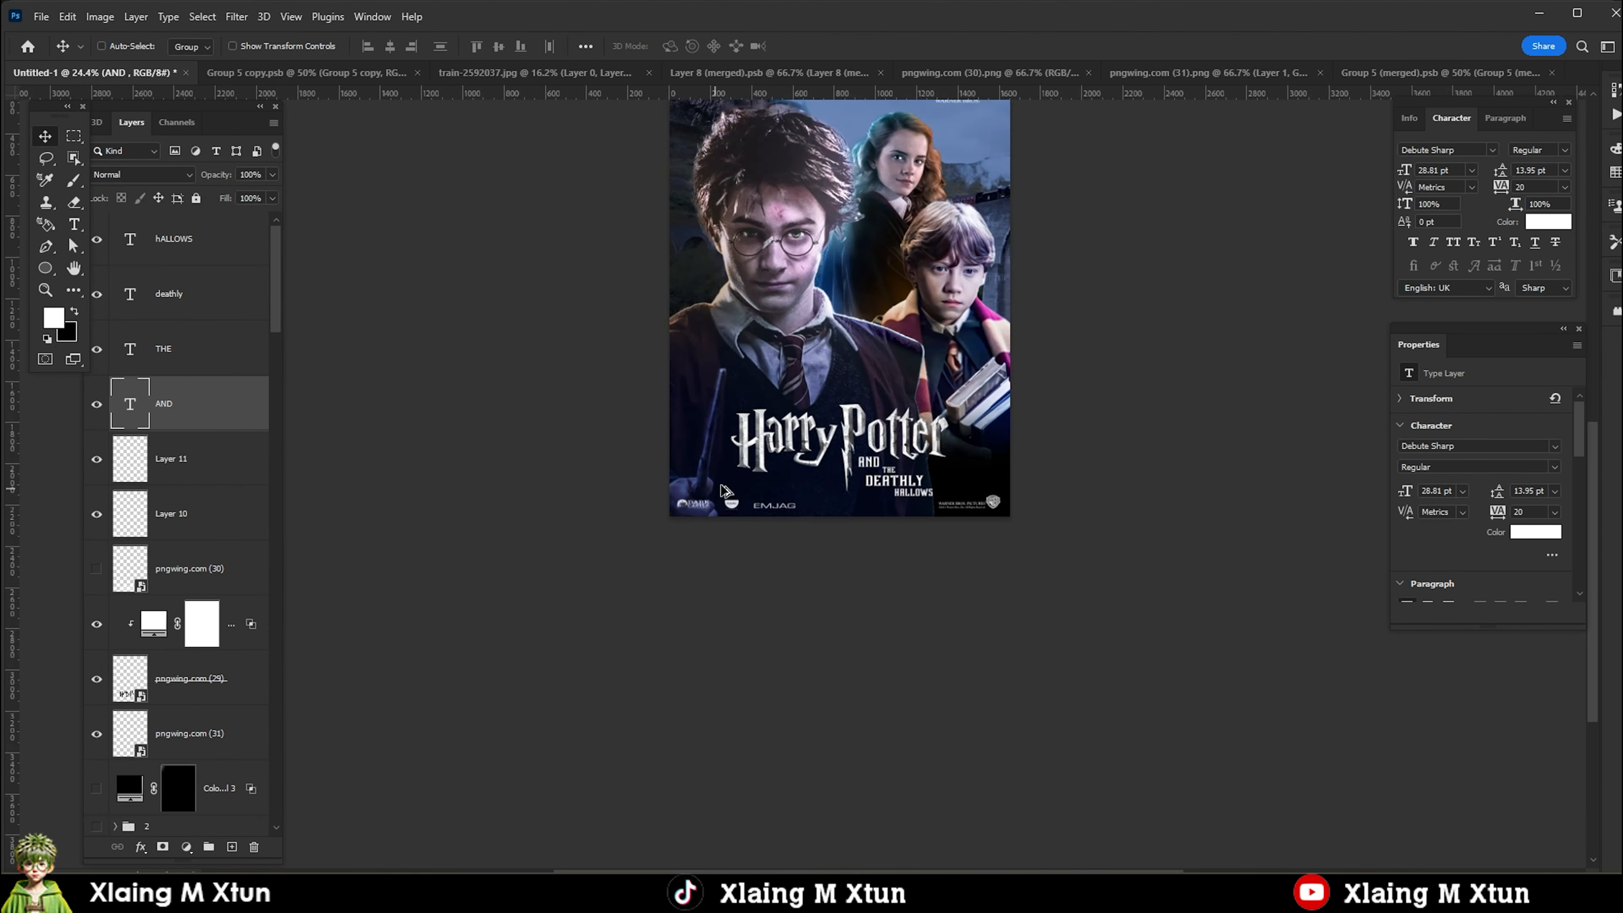
Set Hermione's cyan Color Fill 14 to Lighten blending and recolour it pale blue.
{"action": "key", "text": "ctrl+plus"}
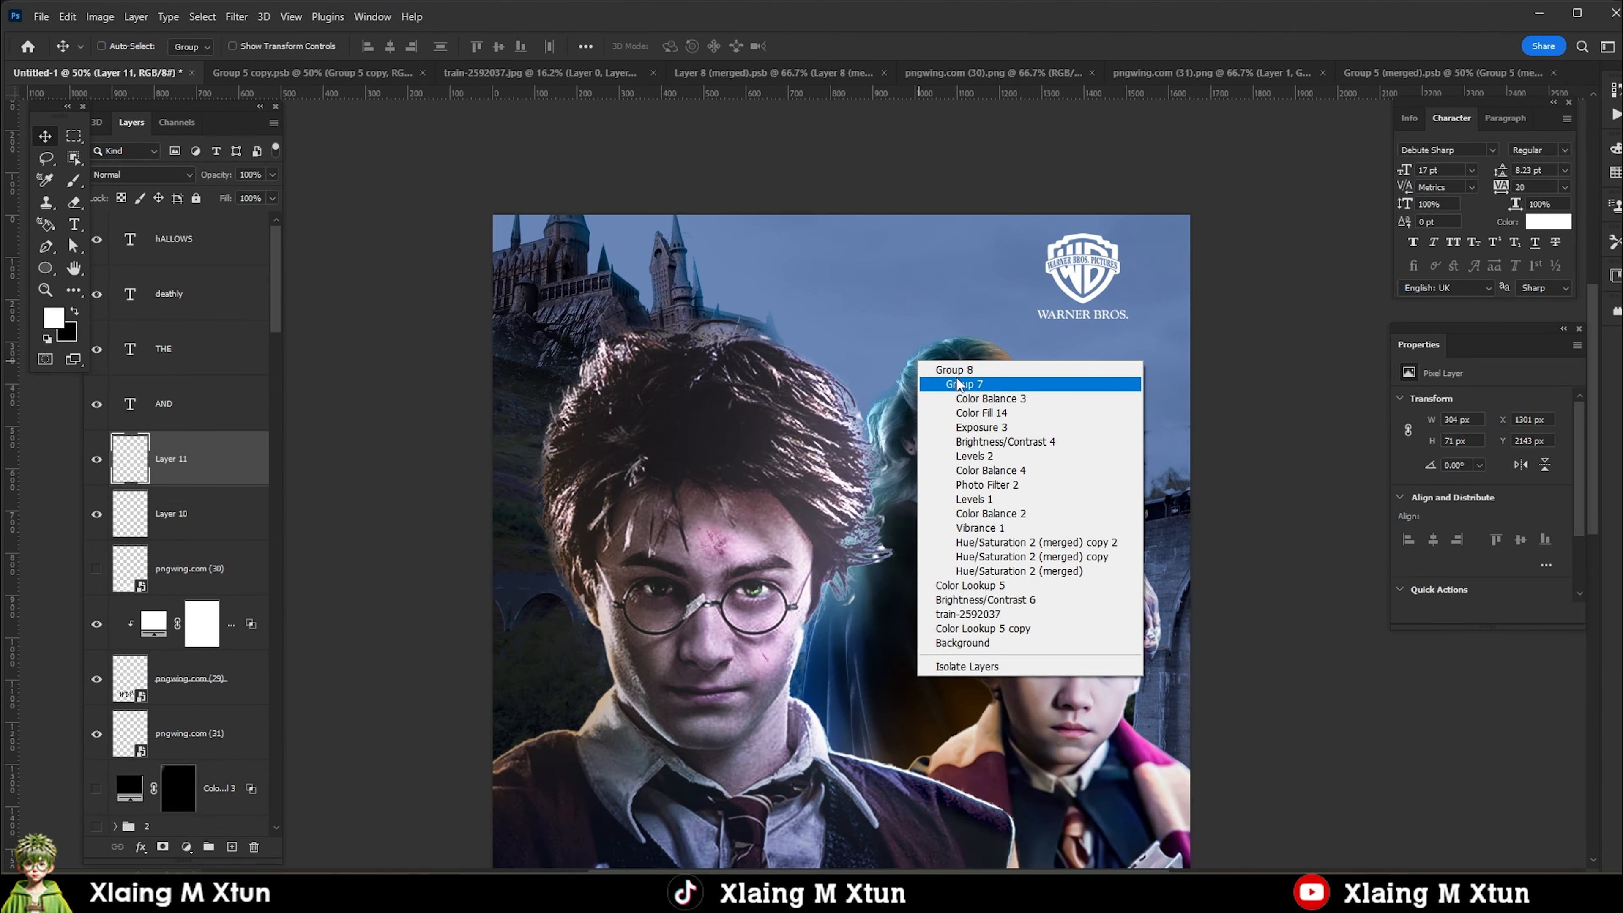
{"action": "left_click", "coordinate": [946, 384]}
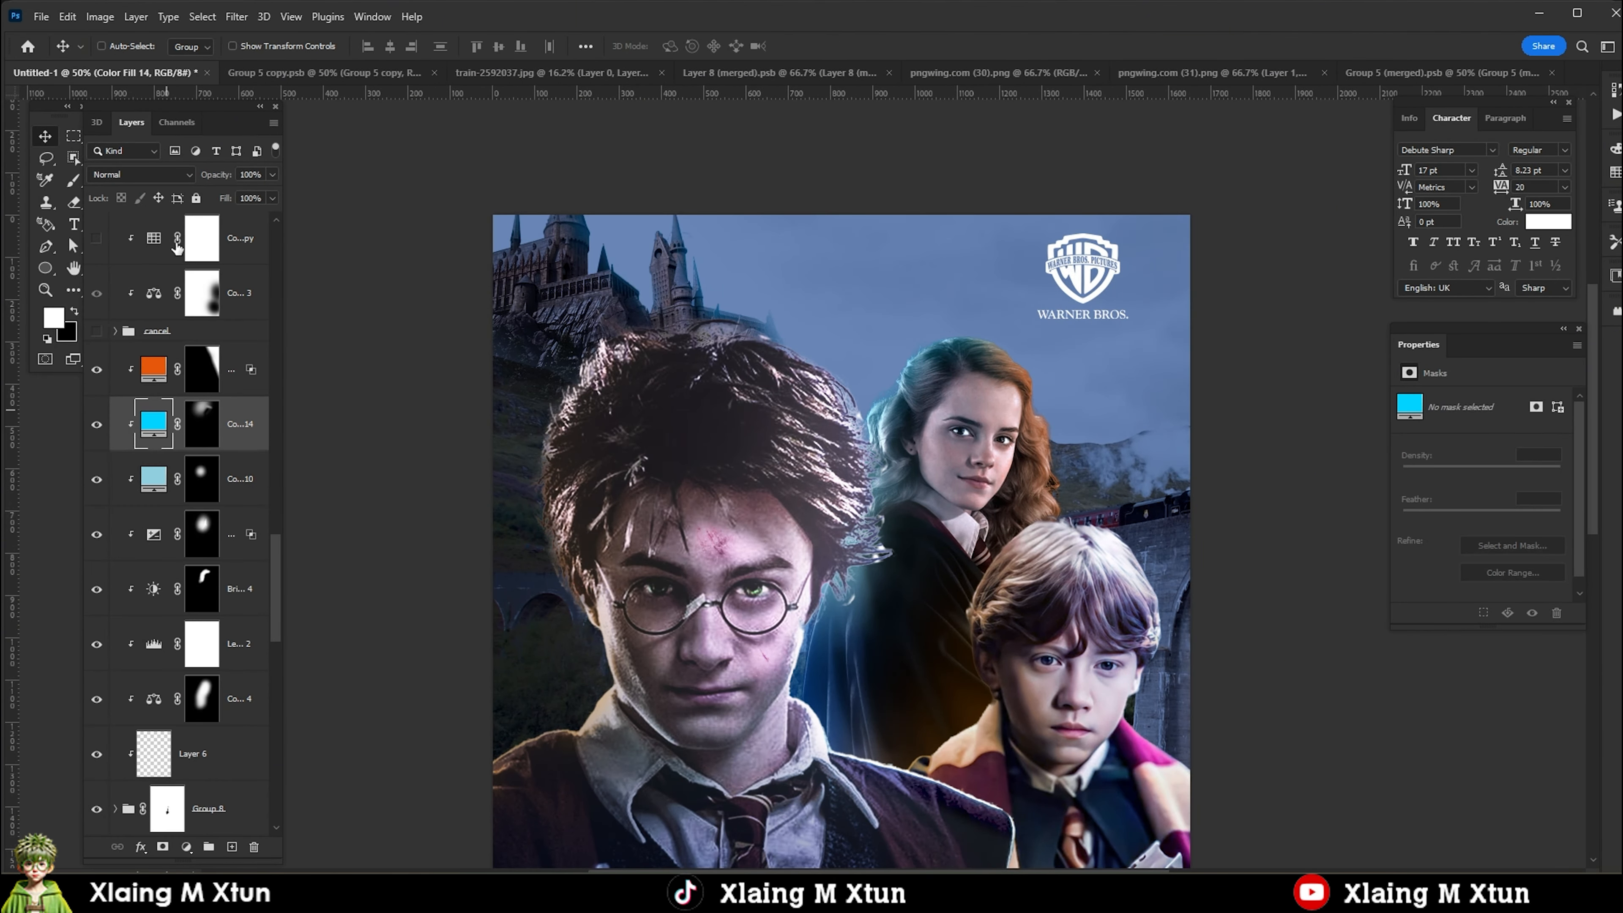
{"action": "left_click", "coordinate": [141, 173]}
{"action": "left_click", "coordinate": [127, 308]}
{"action": "key", "text": "ctrl+plus"}
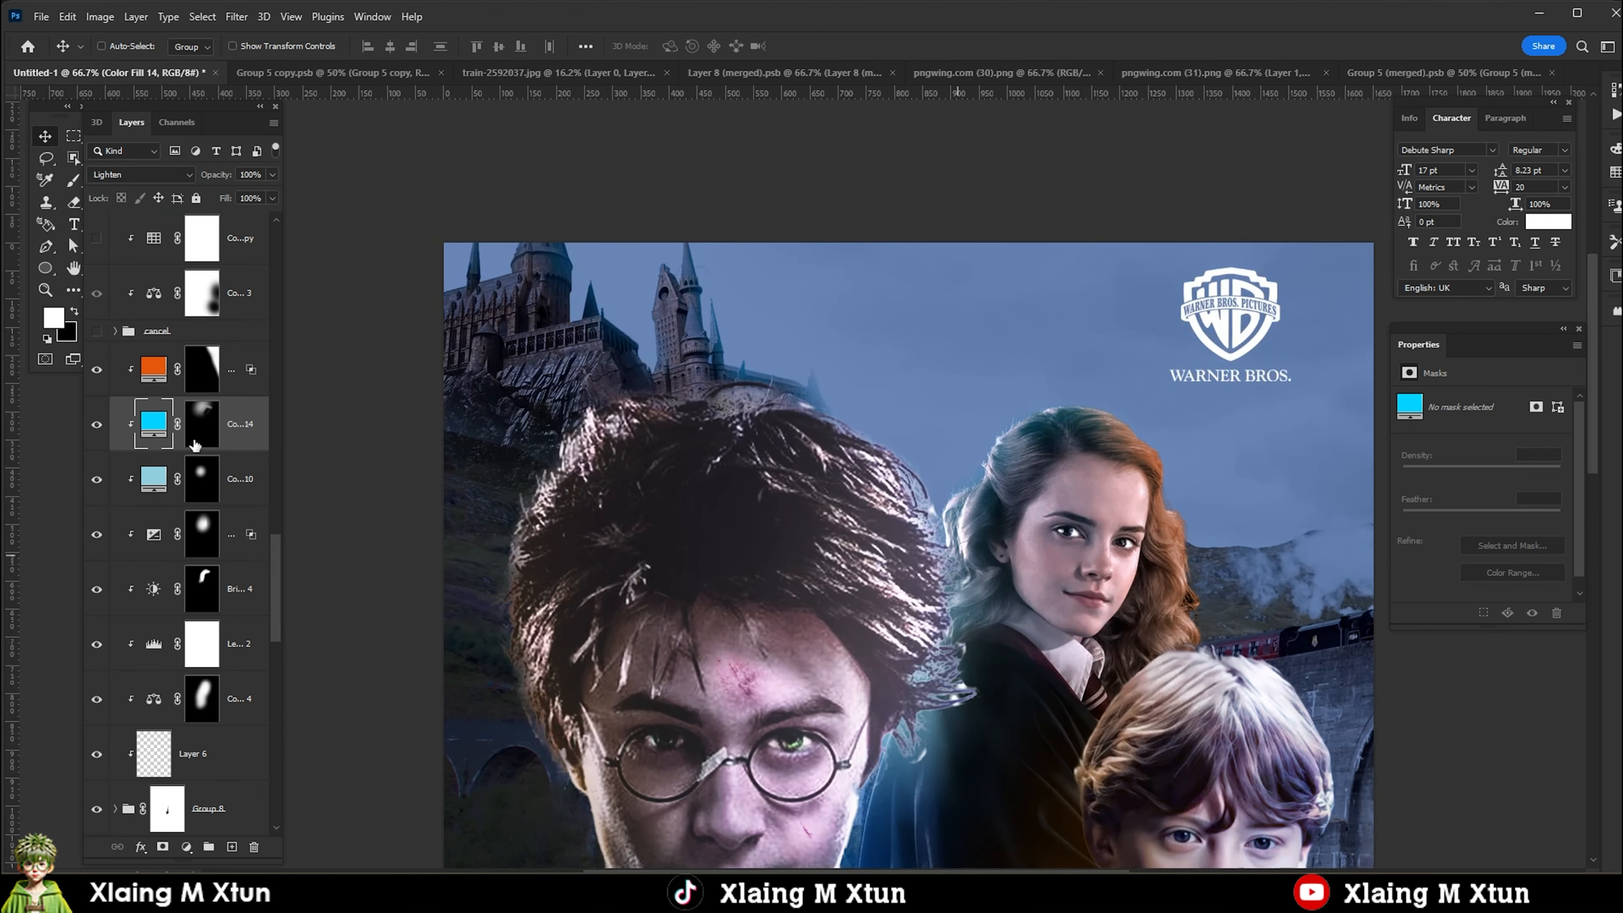
{"action": "double_click", "coordinate": [153, 423]}
{"action": "left_click_drag", "start_coordinate": [1408, 609], "coordinate": [1397, 703]}
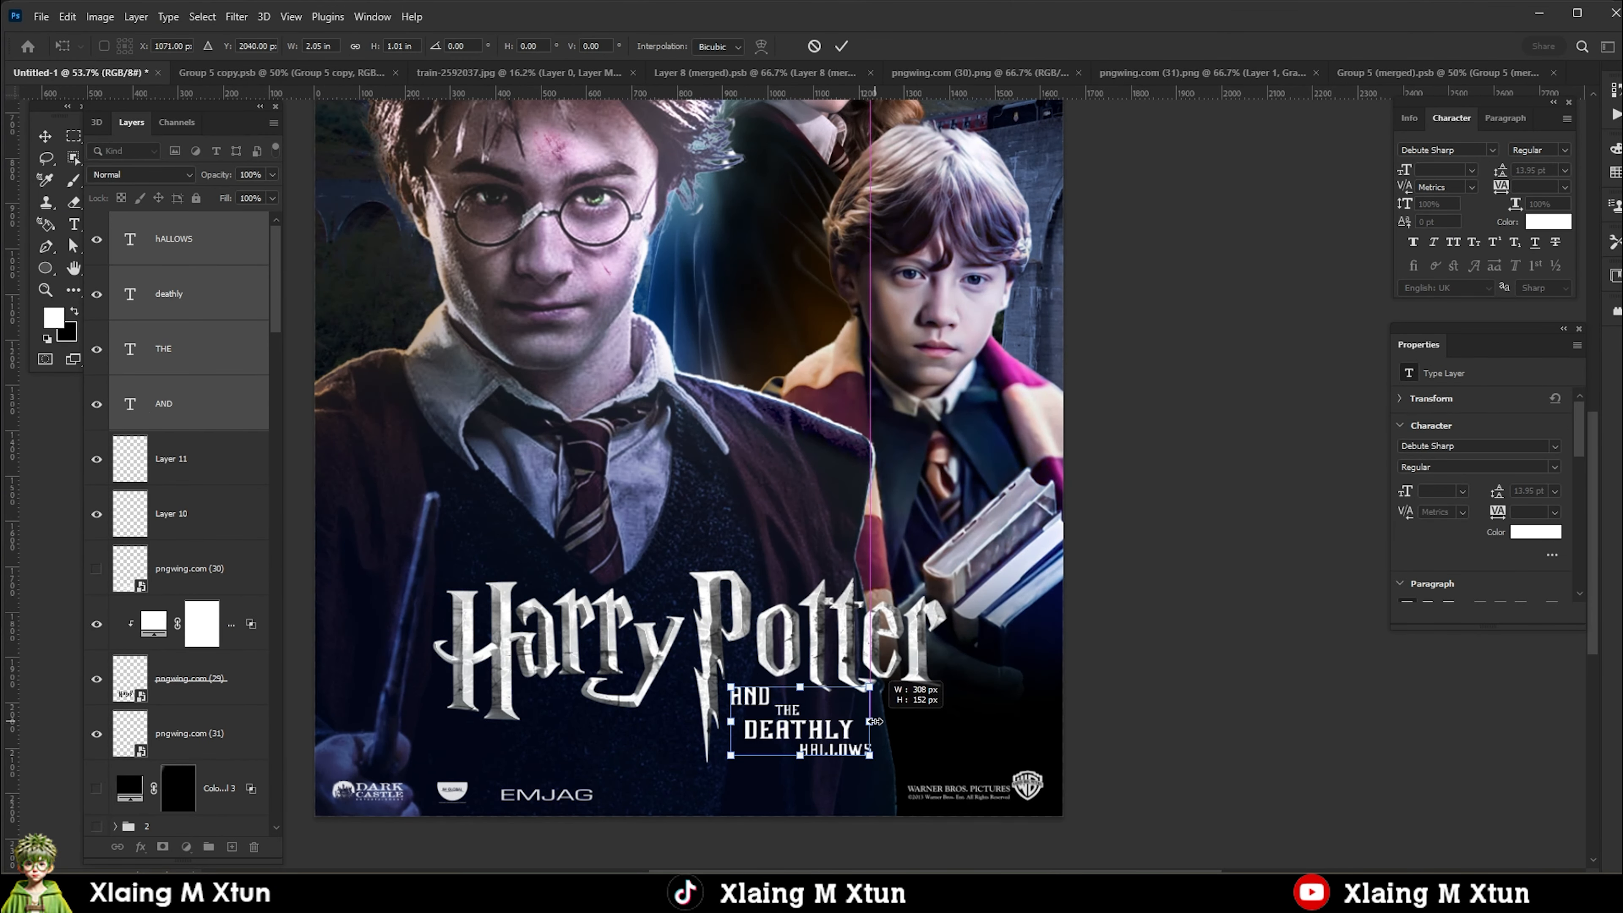
Transform the four AND THE DEATHLY HALLOWS text layers as one block, and recolour Hermione's Color Fill 14 dark navy.
{"action": "left_click", "coordinate": [761, 722]}
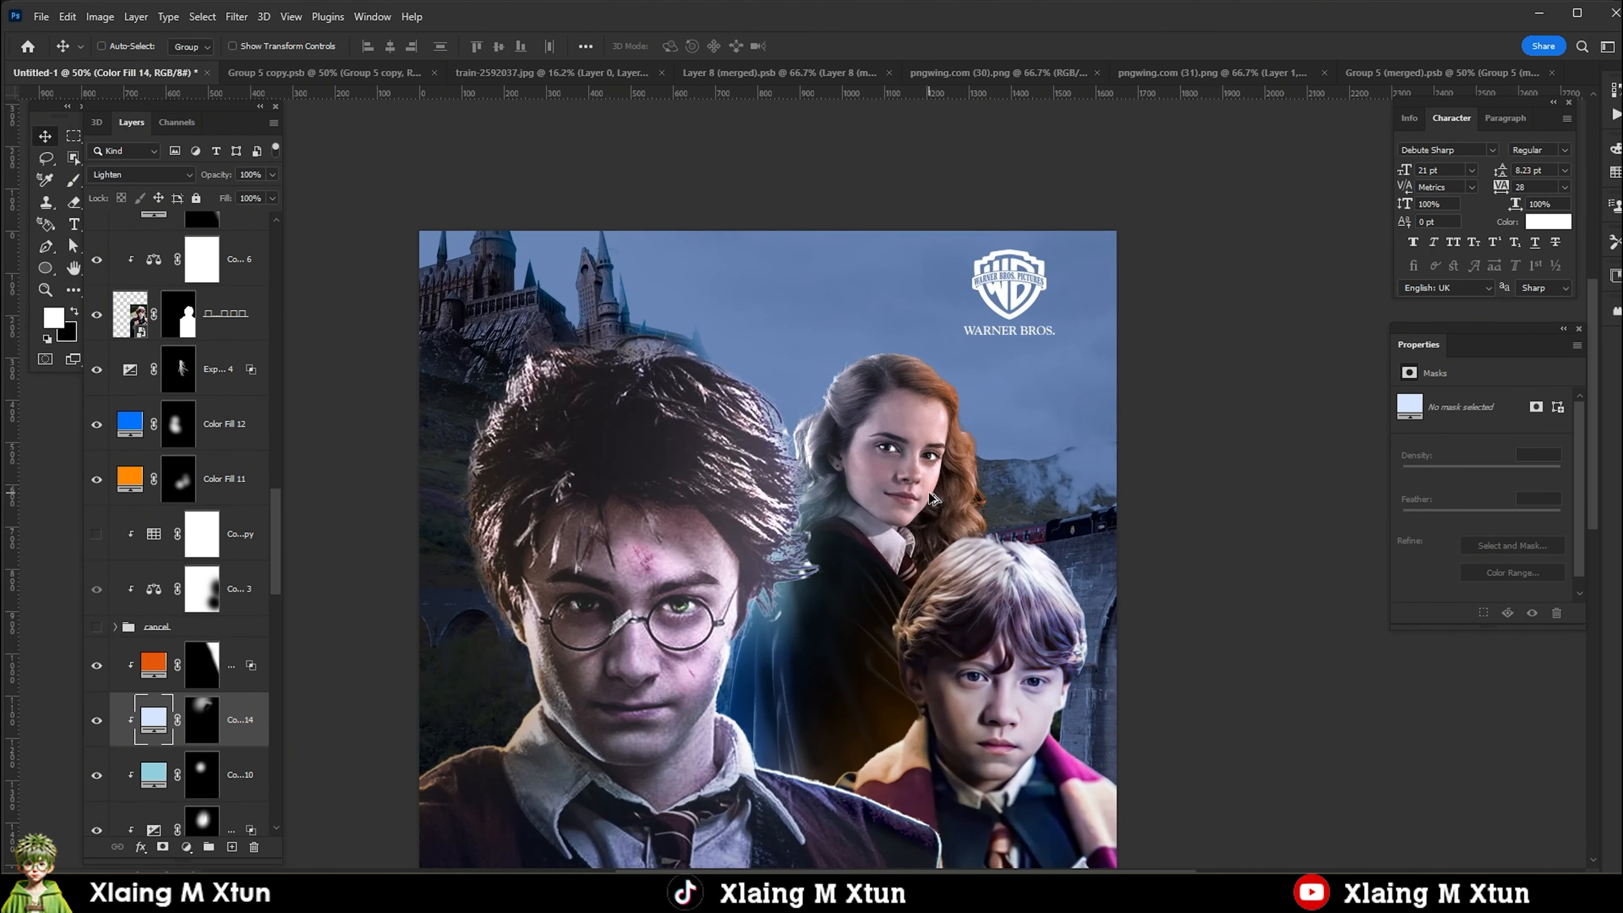
{"action": "double_click", "coordinate": [147, 697]}
{"action": "left_click", "coordinate": [871, 436]}
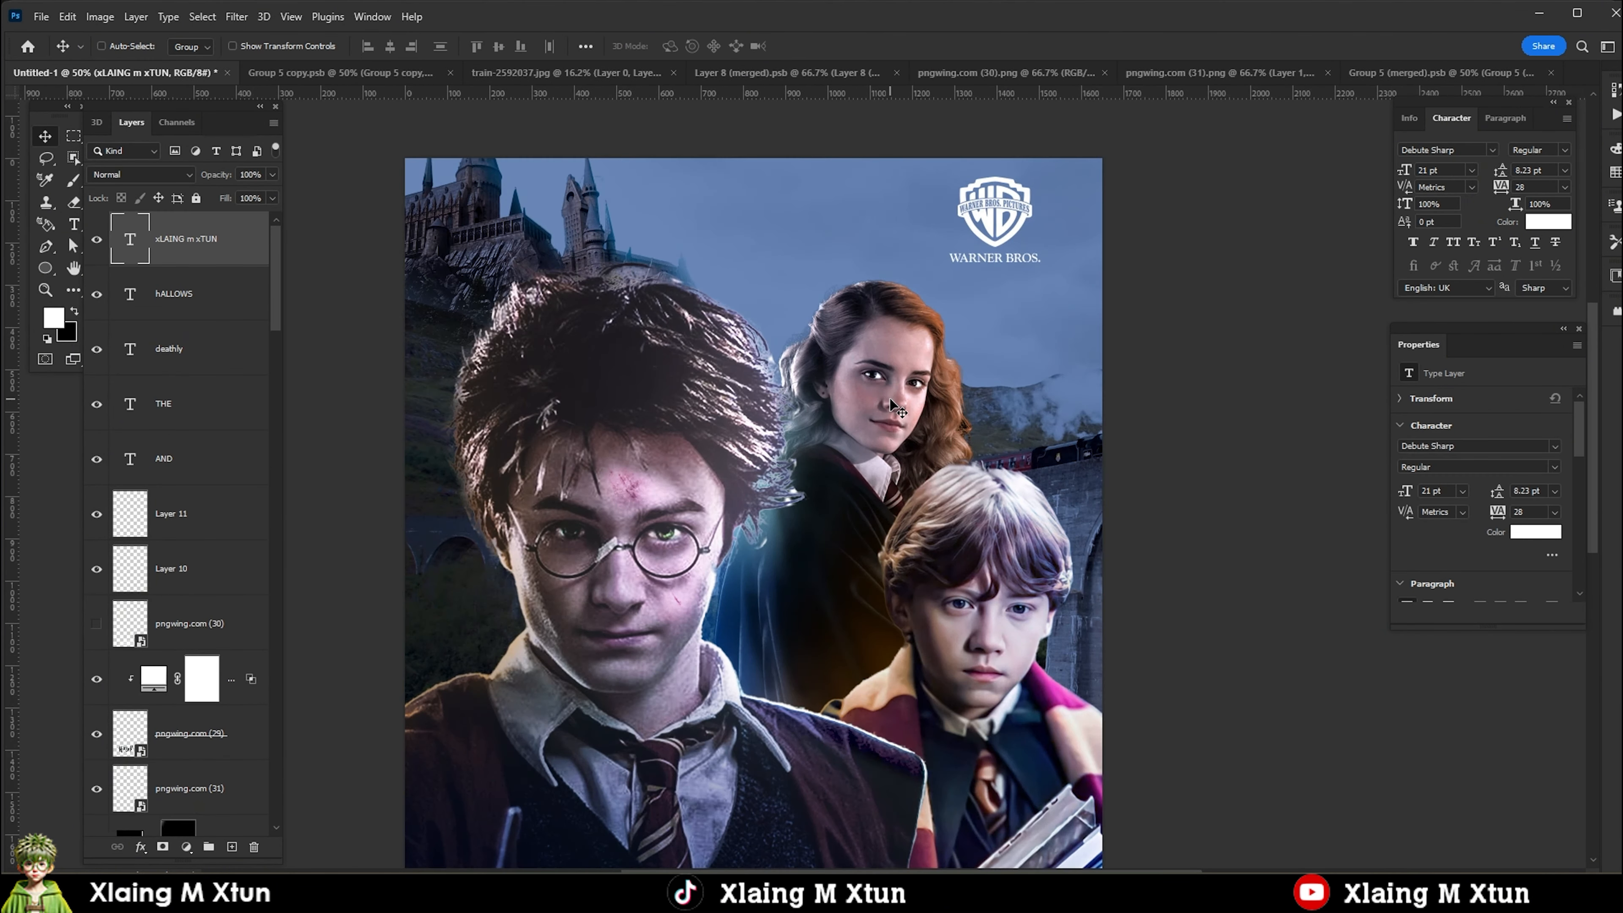
Add a clipped Levels adjustment above Hermione's orange fill and lower its white input level to 205.
{"action": "right_click", "coordinate": [888, 399]}
{"action": "left_click", "coordinate": [943, 427]}
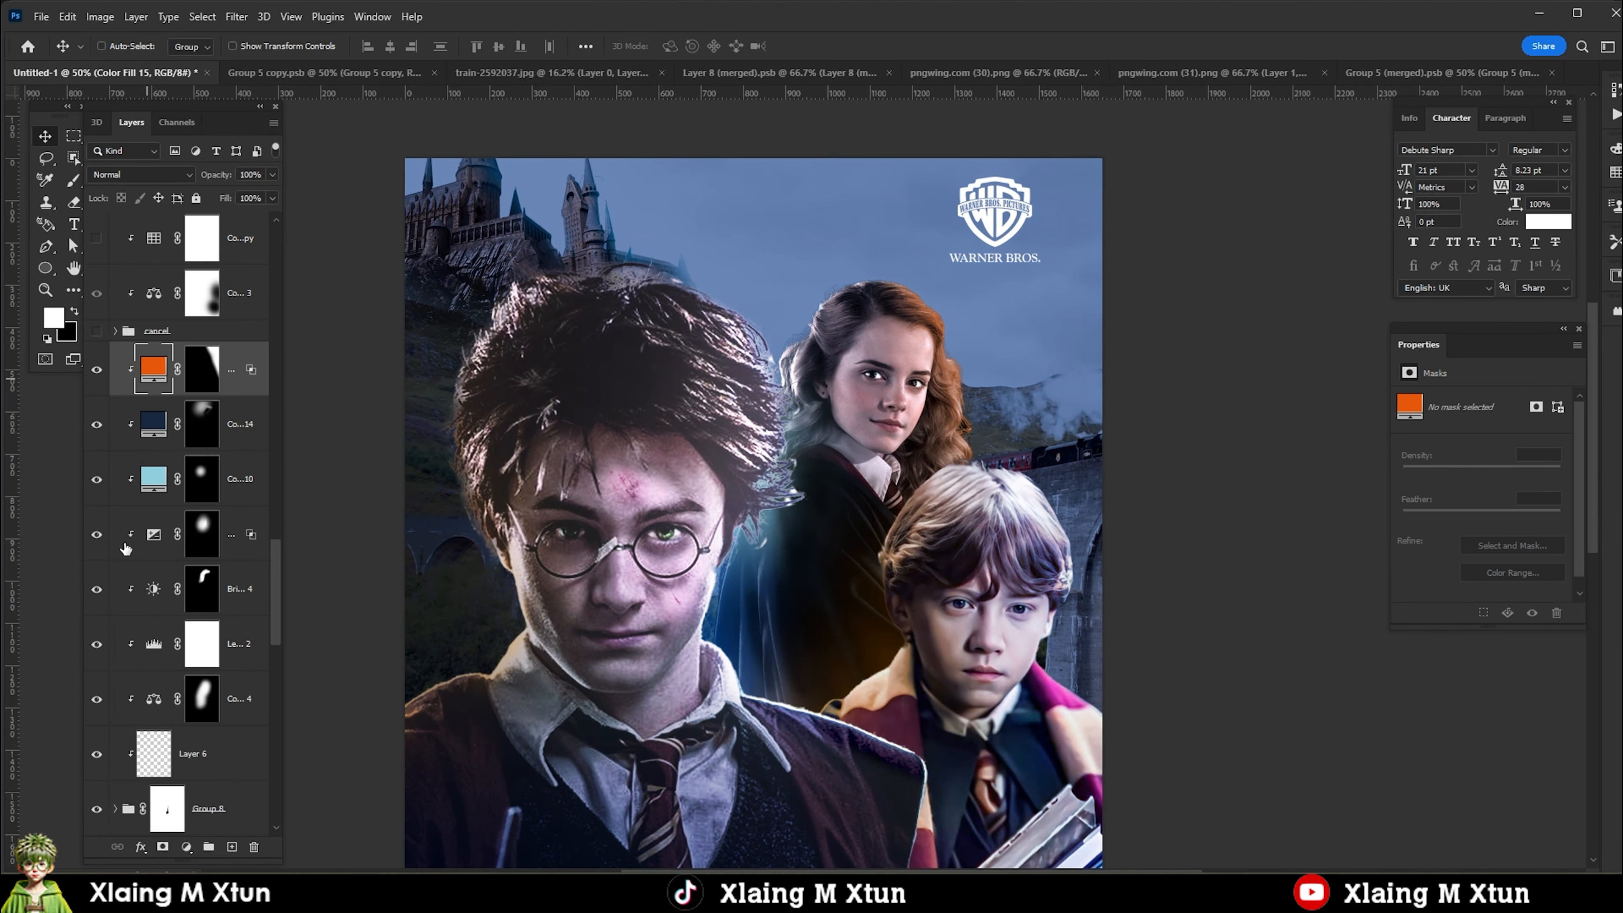
{"action": "left_click", "coordinate": [186, 847]}
{"action": "left_click", "coordinate": [217, 612]}
{"action": "left_click_drag", "start_coordinate": [1564, 523], "coordinate": [1556, 526]}
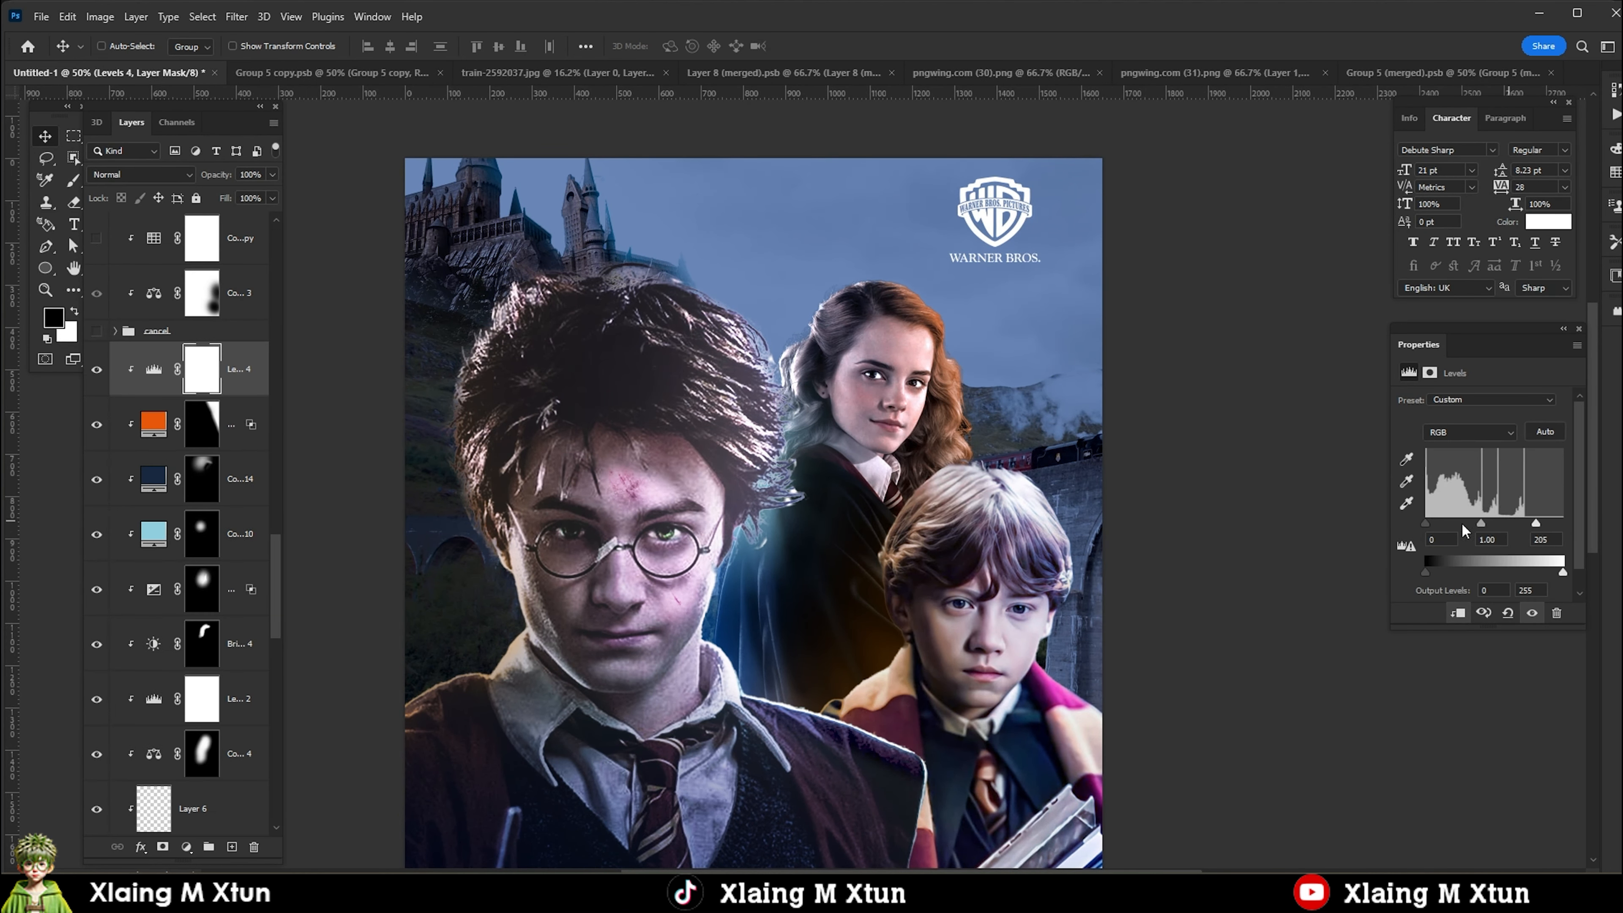
{"action": "mouse_move", "coordinate": [1425, 523]}
{"action": "left_mouse_down"}
{"action": "mouse_move", "coordinate": [1446, 526]}
{"action": "mouse_move", "coordinate": [1429, 528]}
{"action": "left_mouse_up"}
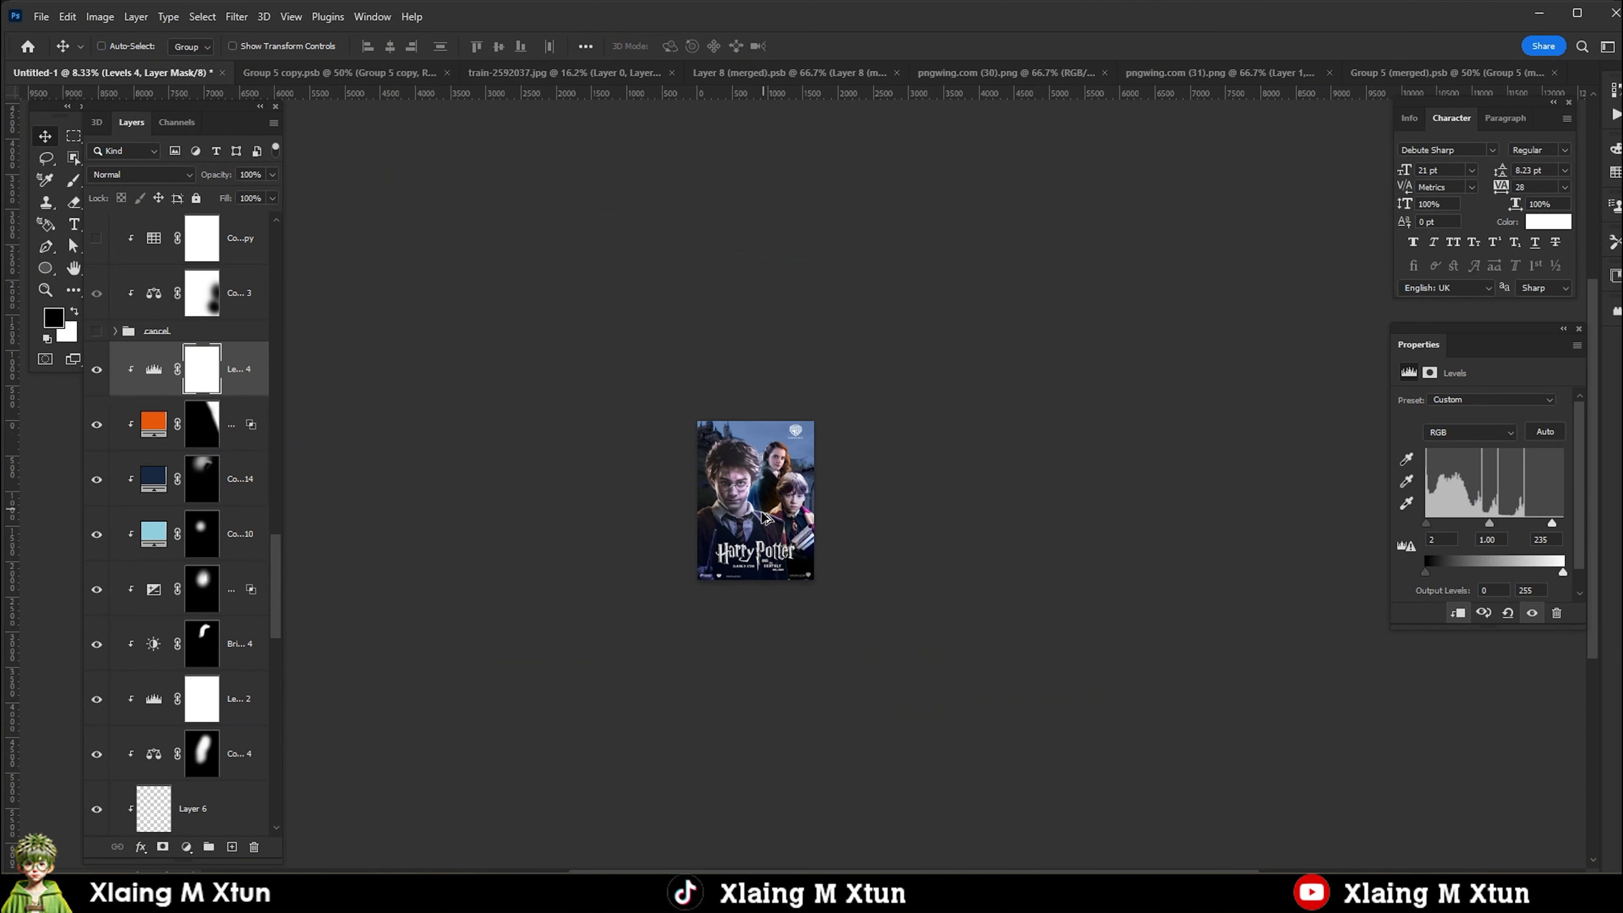
Add a clipped Levels adjustment above Color Fill 7 in Ron's stack and set its Blue midtone to 1.24.
{"action": "right_click", "coordinate": [968, 472]}
{"action": "left_click", "coordinate": [990, 478]}
{"action": "left_click", "coordinate": [186, 846]}
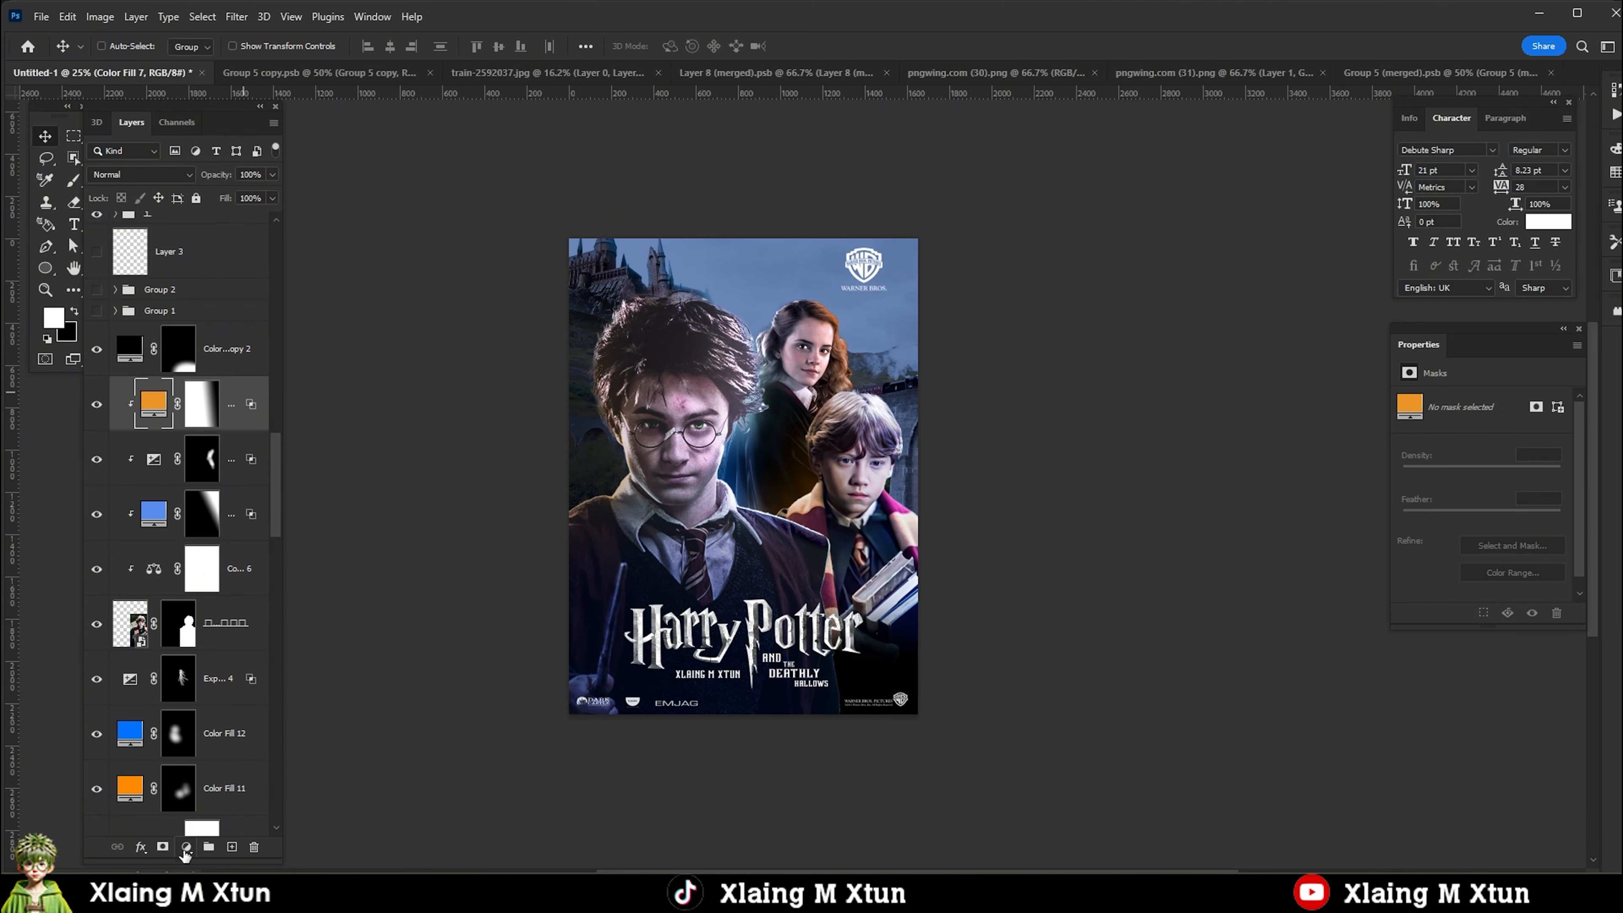
{"action": "left_click", "coordinate": [218, 620]}
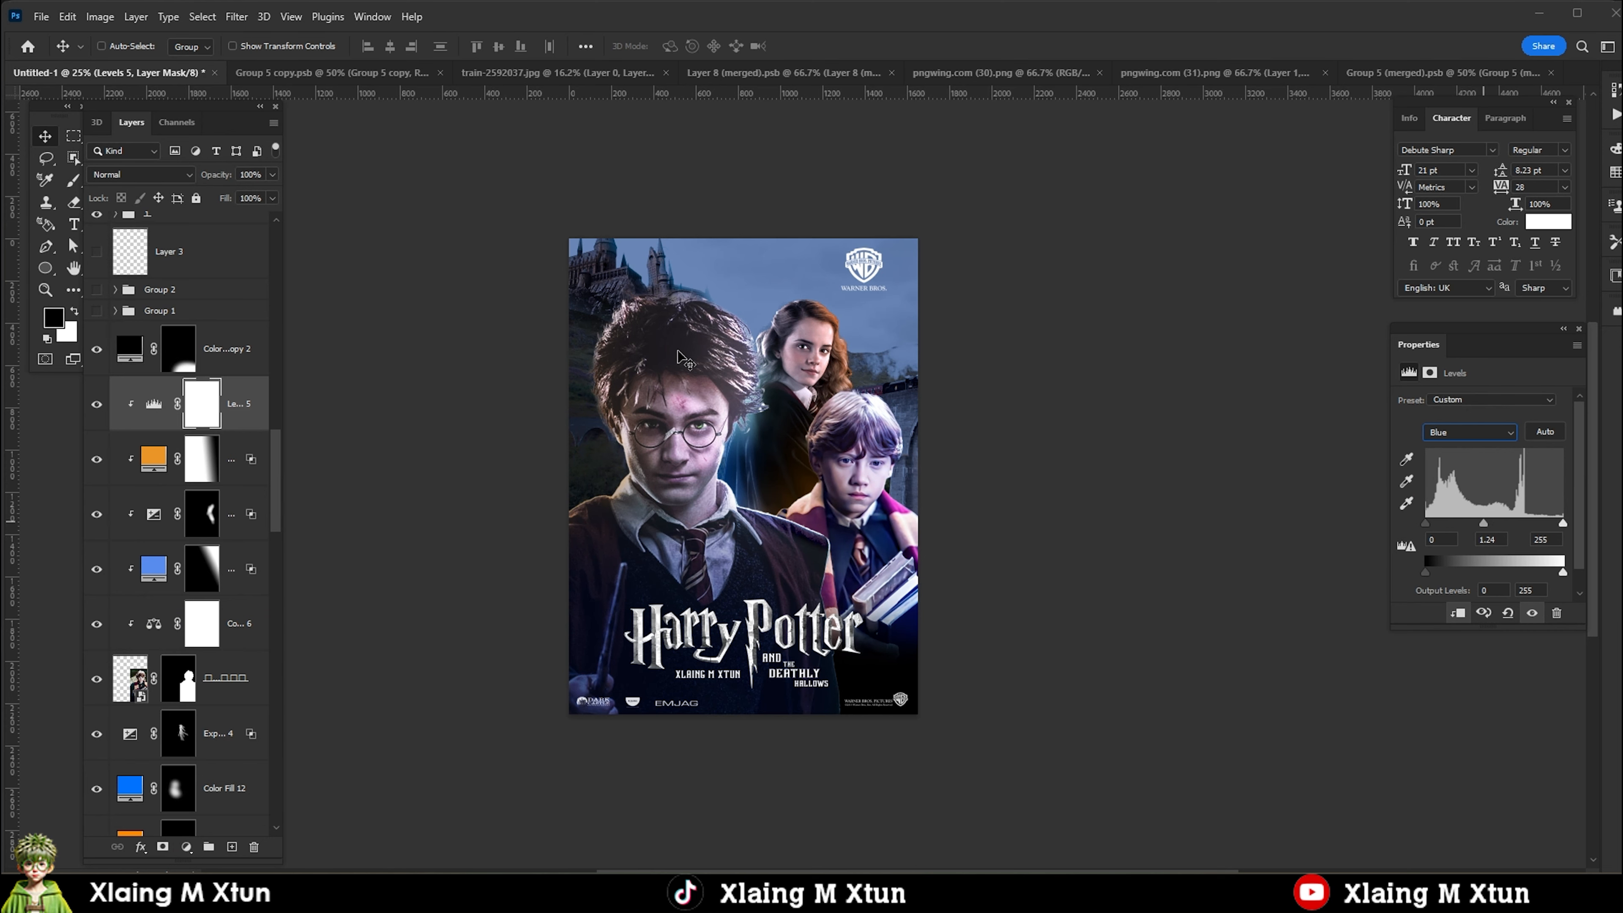
Select Hermione's Levels 4 adjustment and set its Blue channel midtone to 1.29.
{"action": "right_click", "coordinate": [792, 357]}
{"action": "left_click", "coordinate": [785, 379]}
{"action": "right_click", "coordinate": [795, 360]}
{"action": "left_click", "coordinate": [828, 396]}
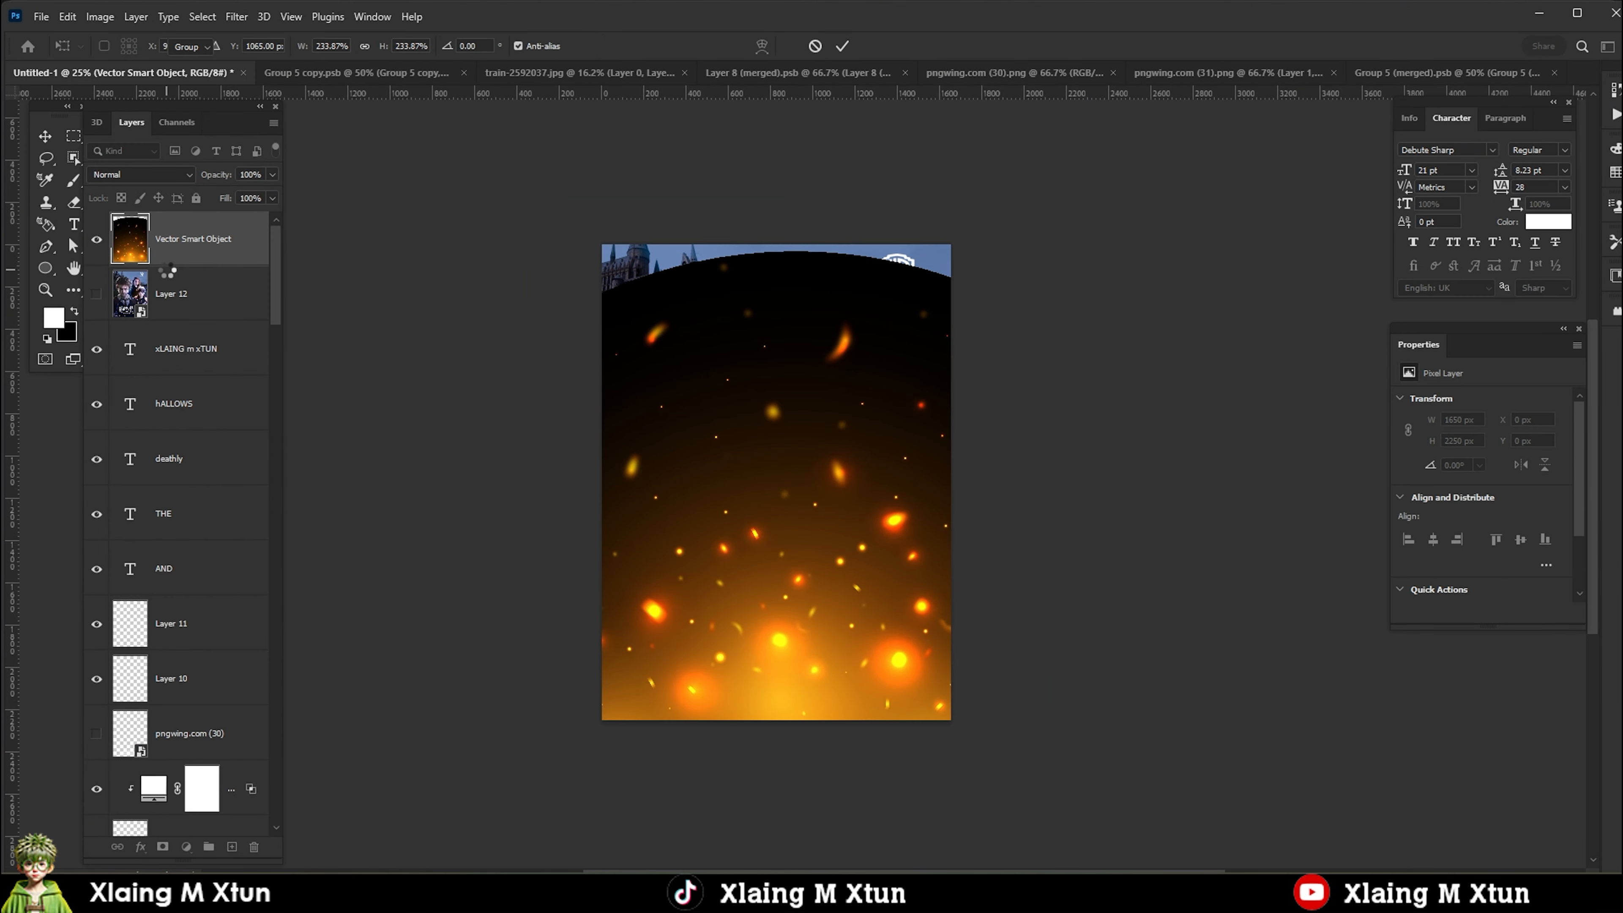
Move the fire-ember smart object directly above the pngwing.com (31) layer and set its blend mode to Lighten.
{"action": "left_click_drag", "start_coordinate": [192, 239], "coordinate": [197, 653]}
{"action": "left_click", "coordinate": [142, 175]}
{"action": "left_click", "coordinate": [119, 317]}
{"action": "scroll", "coordinate": [862, 585], "scroll_direction": "down", "scroll_amount": 1}
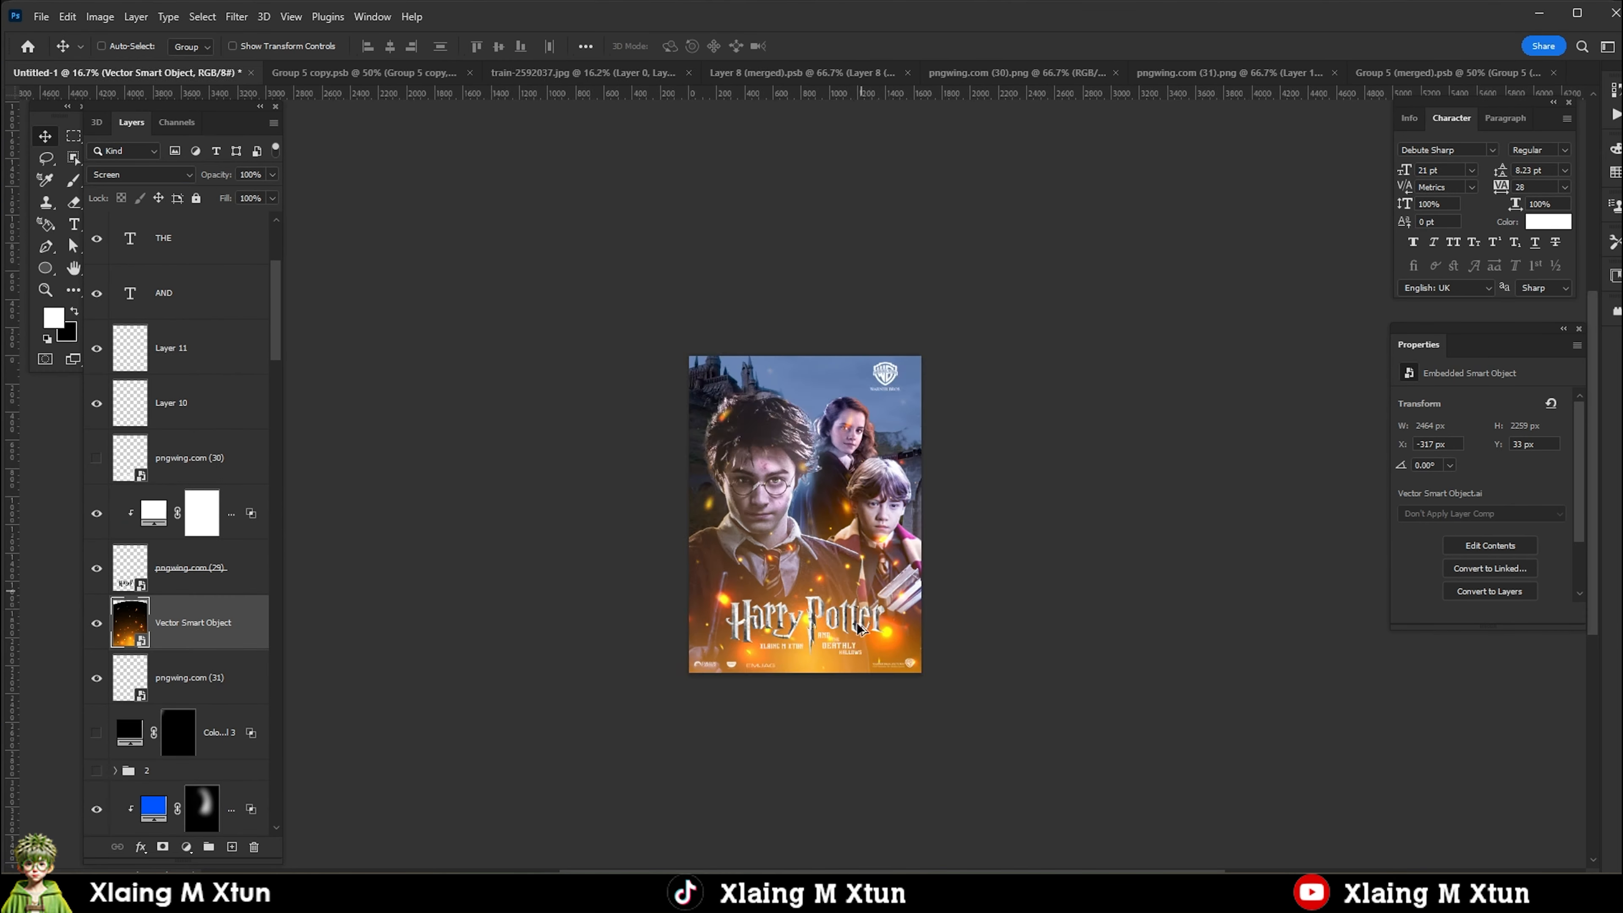
{"action": "scroll", "coordinate": [859, 630], "scroll_direction": "up", "scroll_amount": 1}
{"action": "left_click", "coordinate": [142, 174]}
{"action": "left_click", "coordinate": [118, 305]}
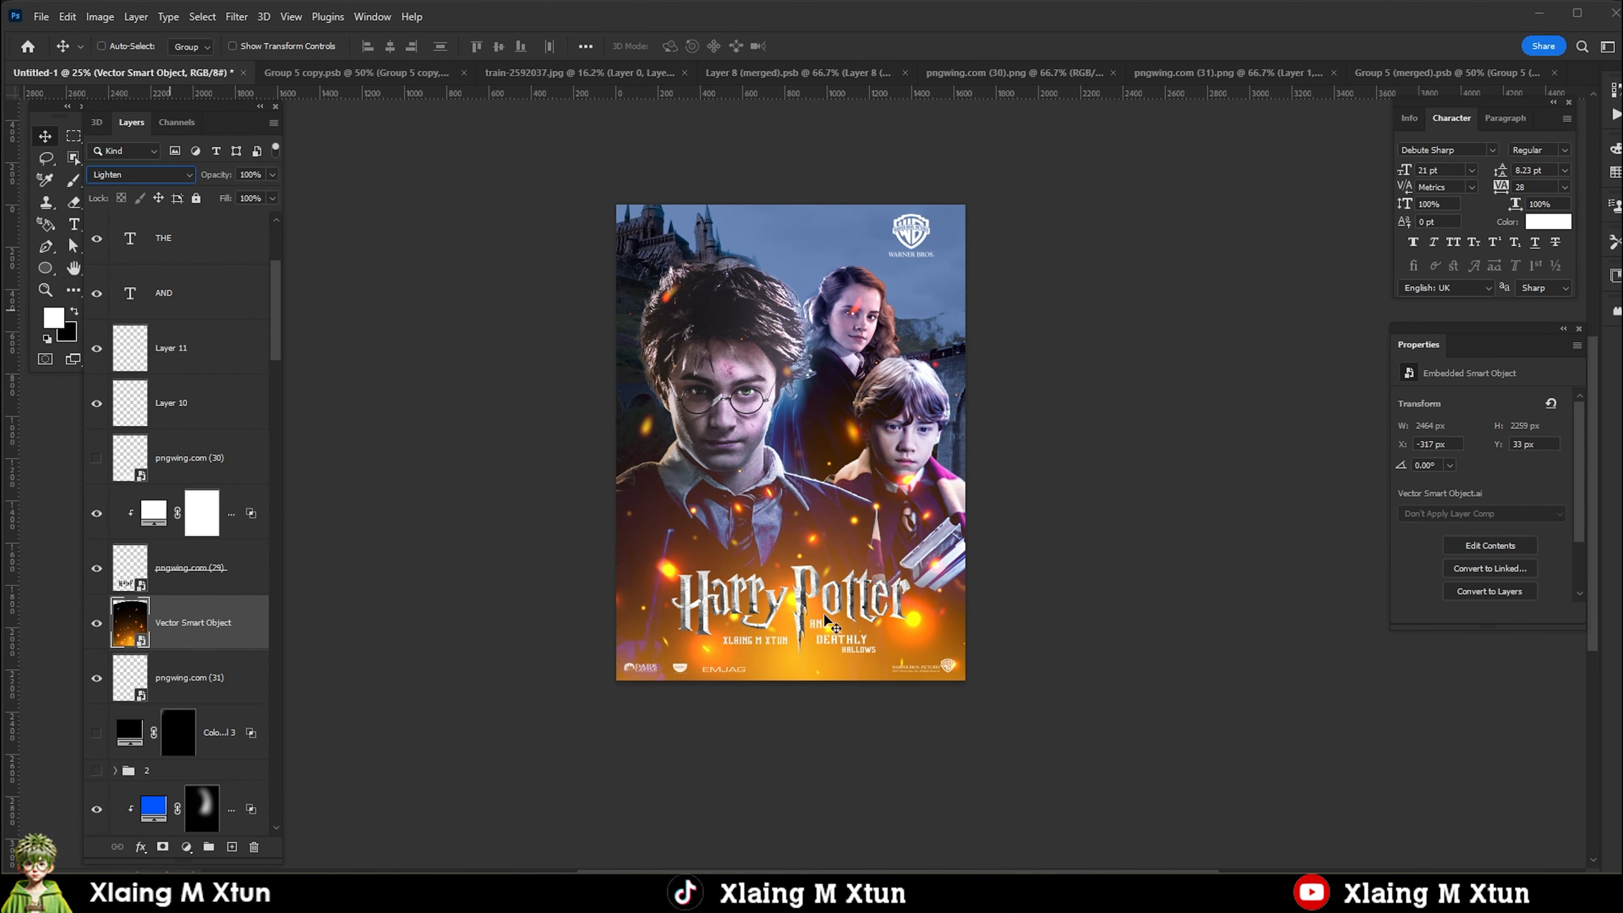
Open the ember smart object's contents in Illustrator and remove the glowing base group, keeping only the loose sparks.
{"action": "double_click", "coordinate": [150, 651]}
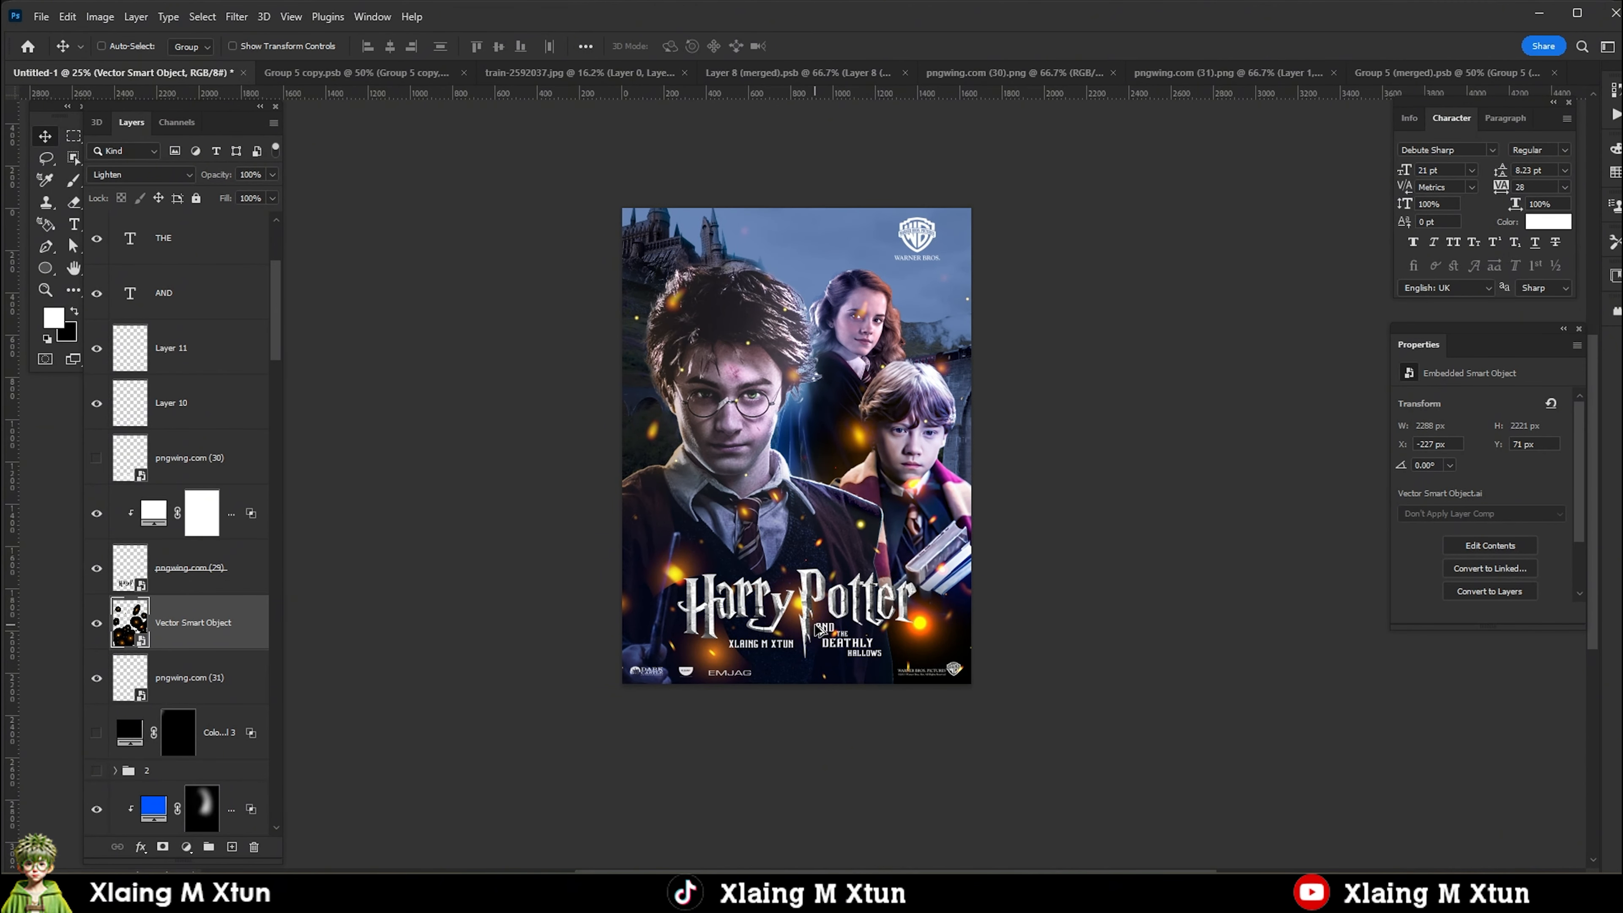
{"action": "left_click_drag", "start_coordinate": [891, 675], "coordinate": [907, 752]}
{"action": "scroll", "coordinate": [730, 693], "scroll_direction": "down", "scroll_amount": 1}
{"action": "scroll", "coordinate": [696, 680], "scroll_direction": "up", "scroll_amount": 2}
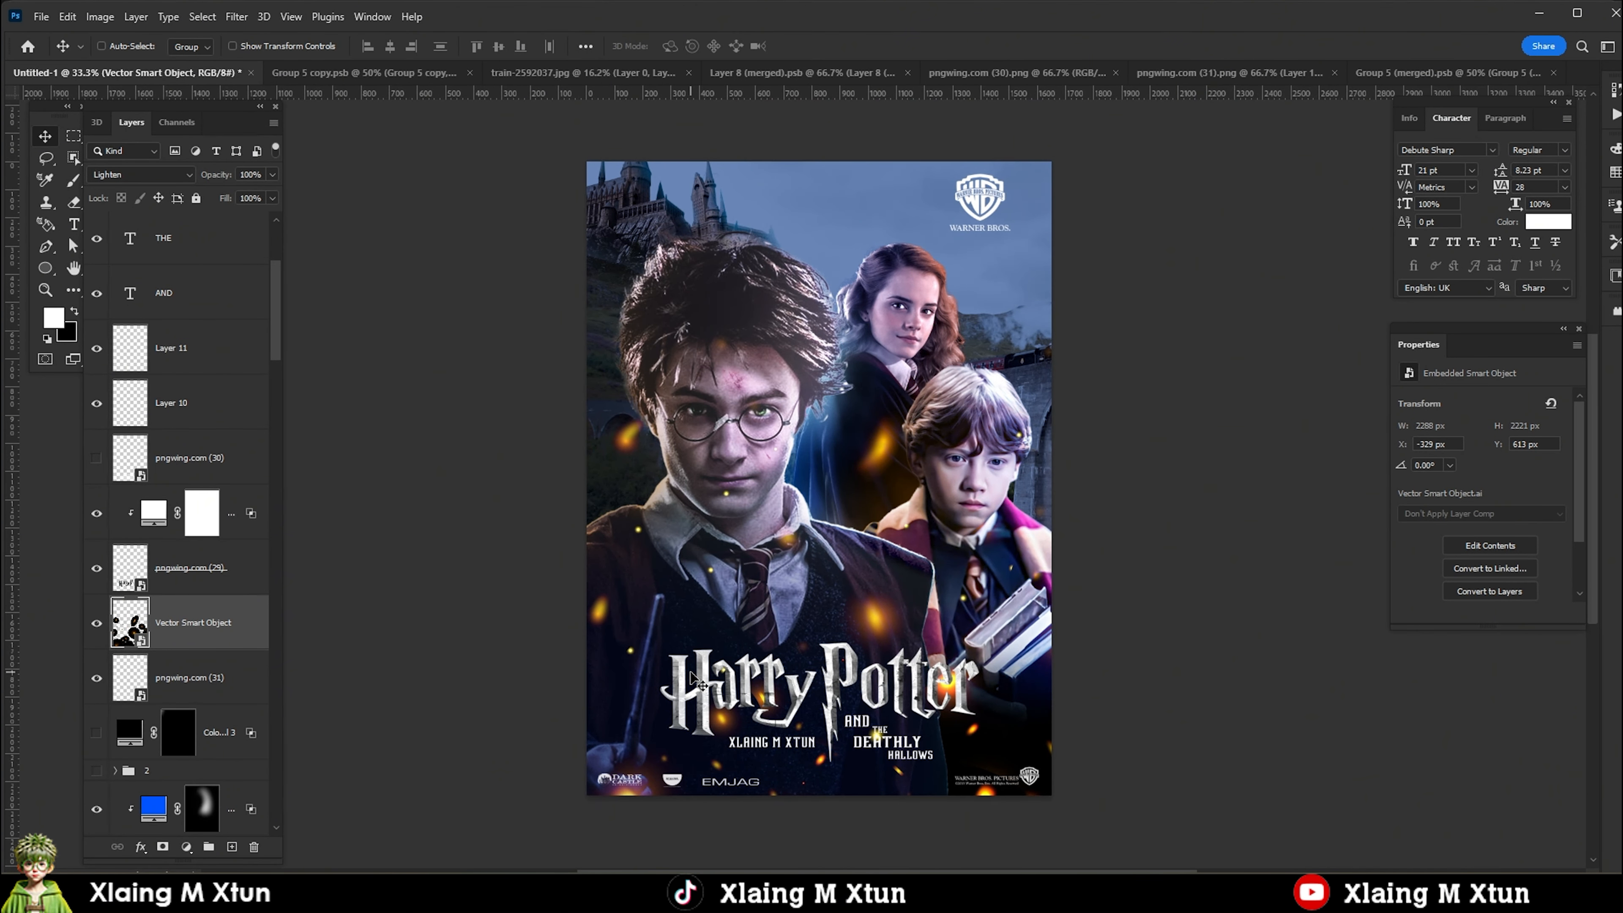
Add a clipped Curves adjustment above group 1 with a point at input 118, output 137, and lower its fill to 50%.
{"action": "scroll", "coordinate": [818, 480], "scroll_direction": "down", "scroll_amount": 2}
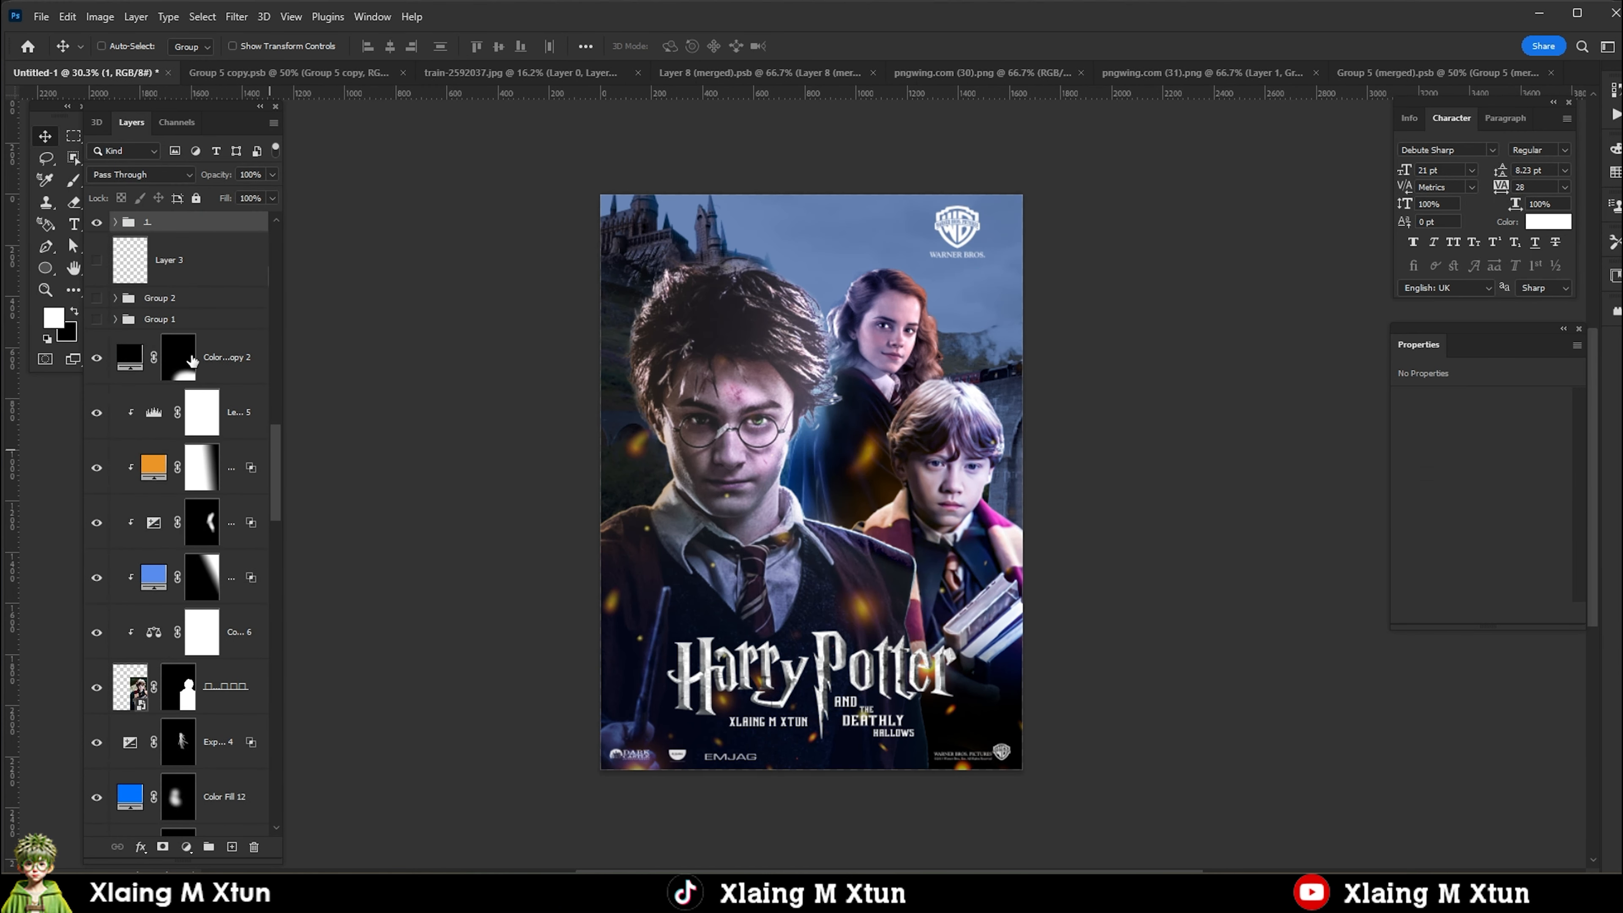
{"action": "right_click", "coordinate": [204, 543]}
{"action": "left_click_drag", "start_coordinate": [1493, 507], "coordinate": [1494, 498]}
{"action": "scroll", "coordinate": [646, 553], "scroll_direction": "down", "scroll_amount": 3}
{"action": "scroll", "coordinate": [410, 493], "scroll_direction": "up", "scroll_amount": 1}
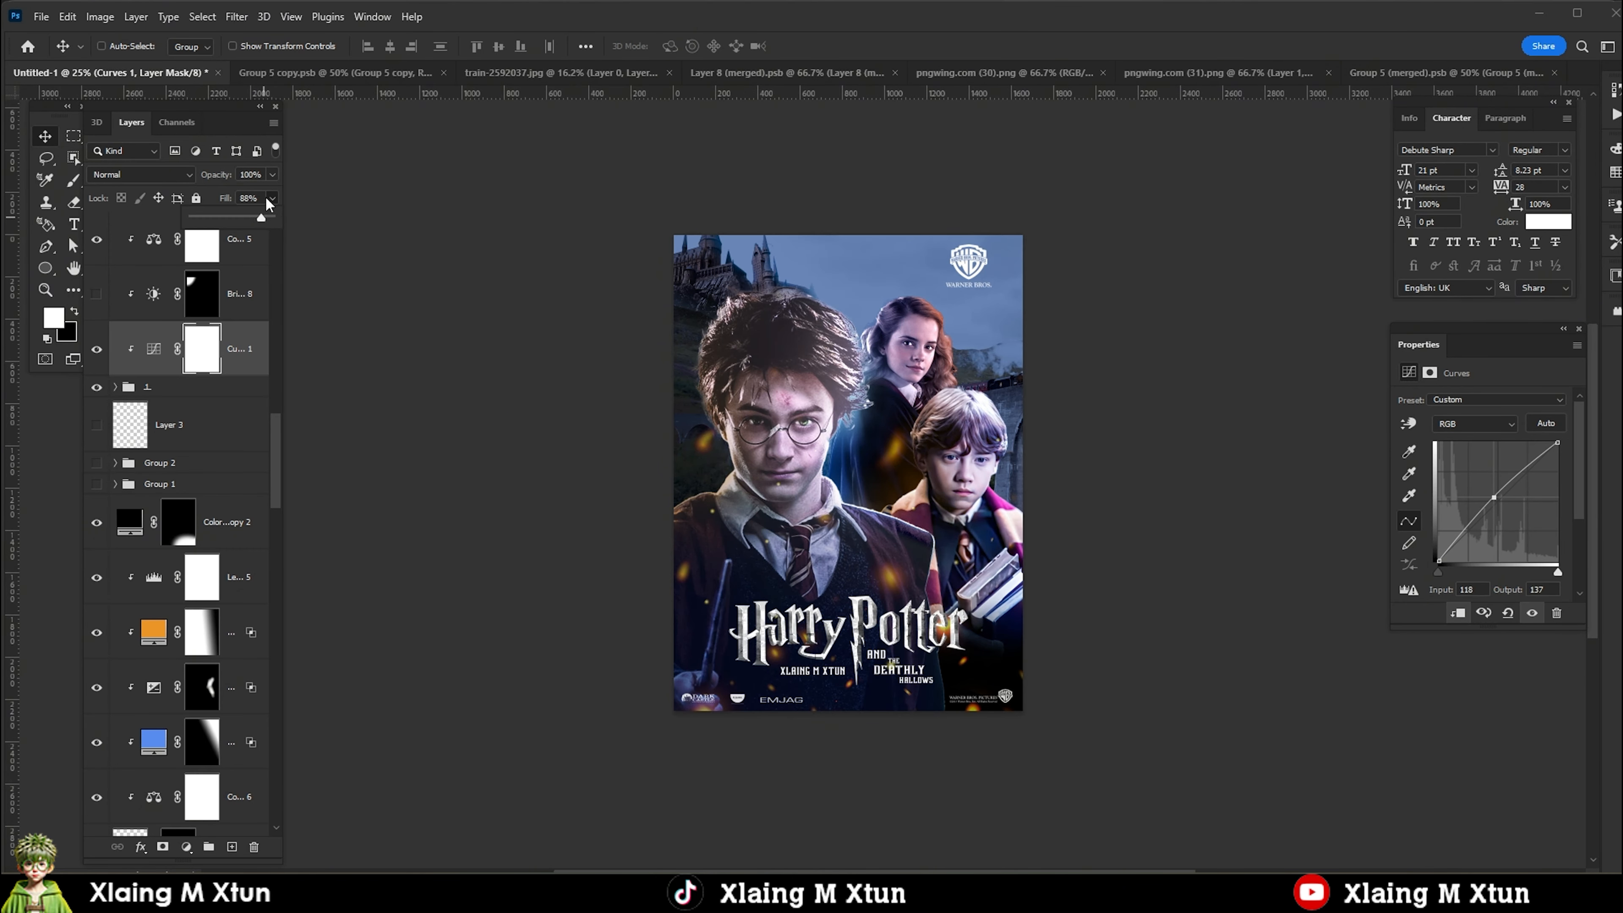
{"action": "scroll", "coordinate": [719, 346], "scroll_direction": "down", "scroll_amount": 1}
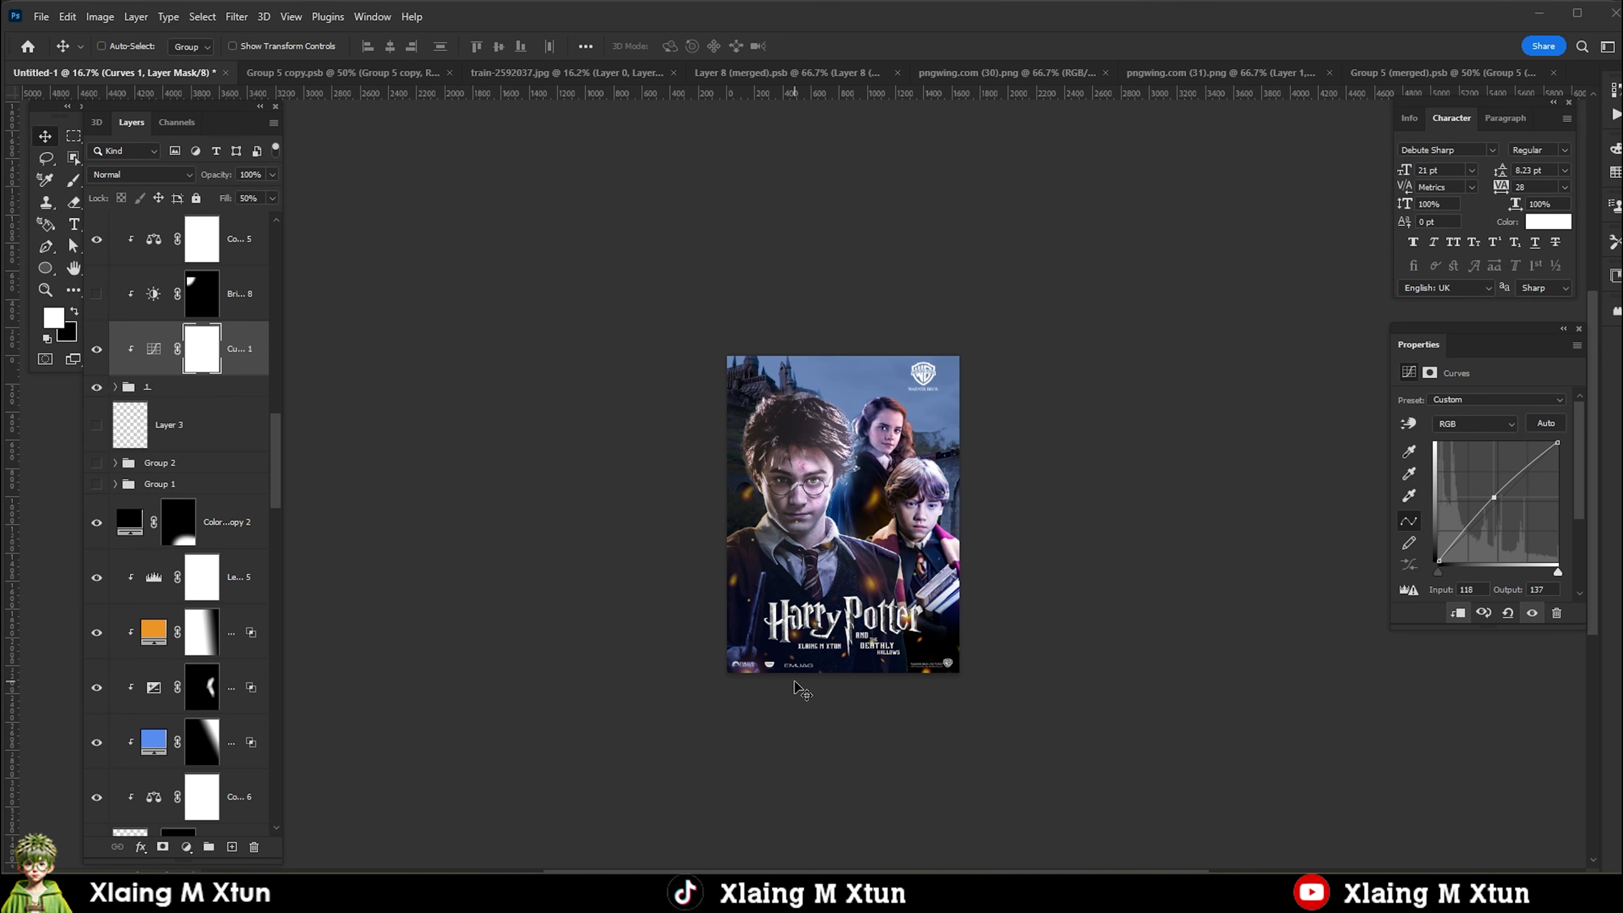
Stamp all visible layers into a merged layer at the top of the stack and convert it to a smart object.
{"action": "left_click", "coordinate": [222, 246]}
{"action": "key", "text": "ctrl+alt+shift+e"}
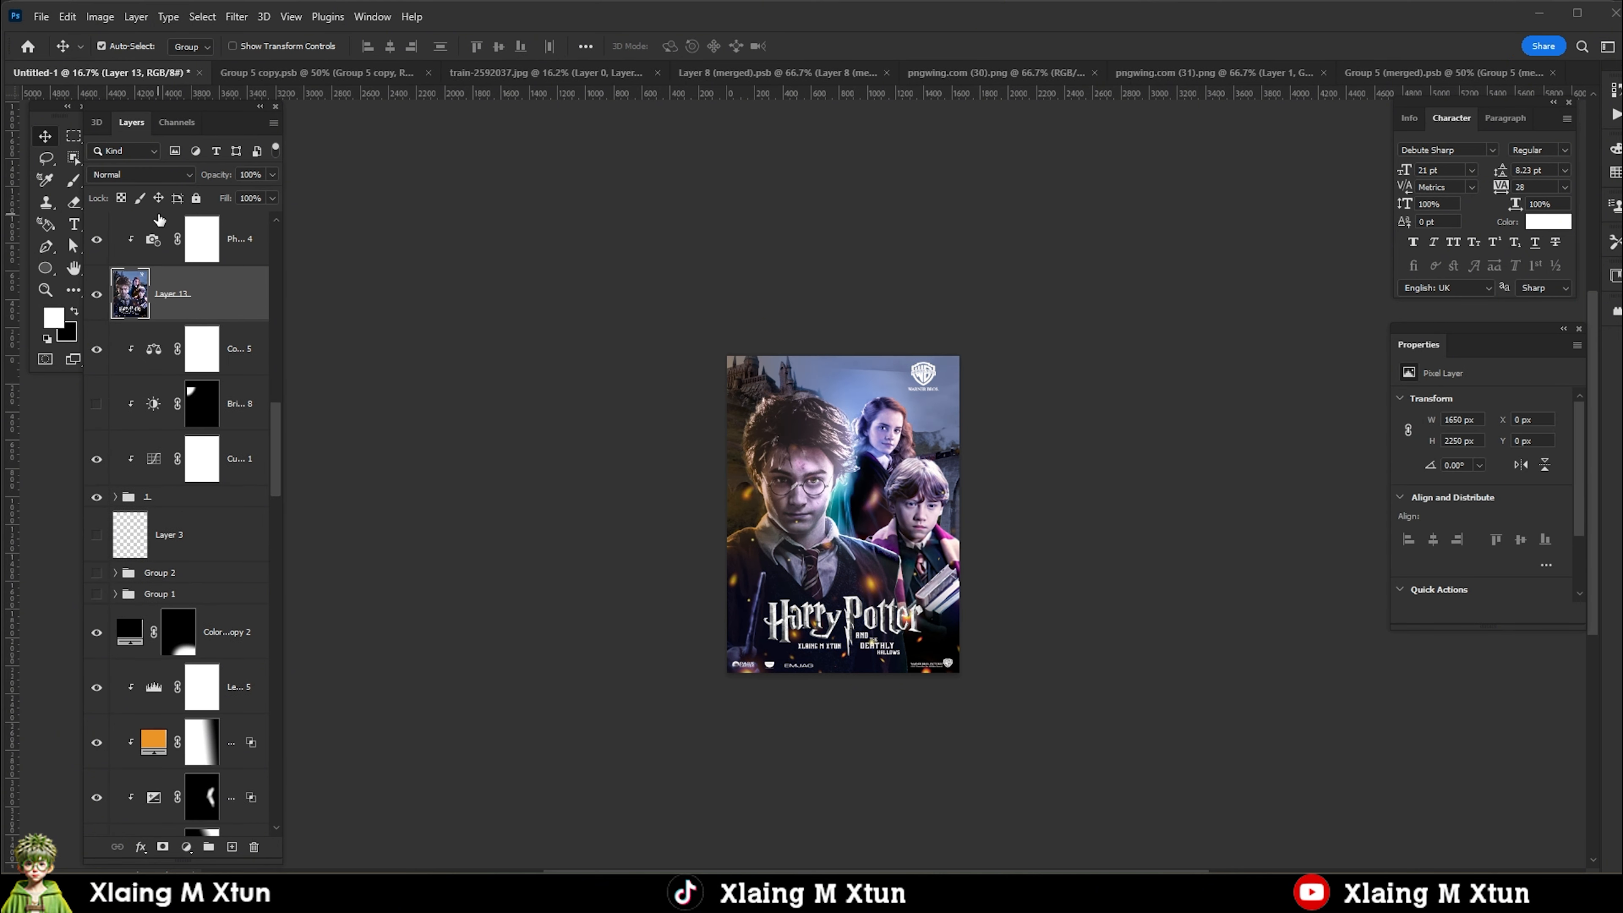
{"action": "key", "text": "ctrl+shift+bracketright"}
{"action": "right_click", "coordinate": [167, 238]}
{"action": "left_click", "coordinate": [255, 392]}
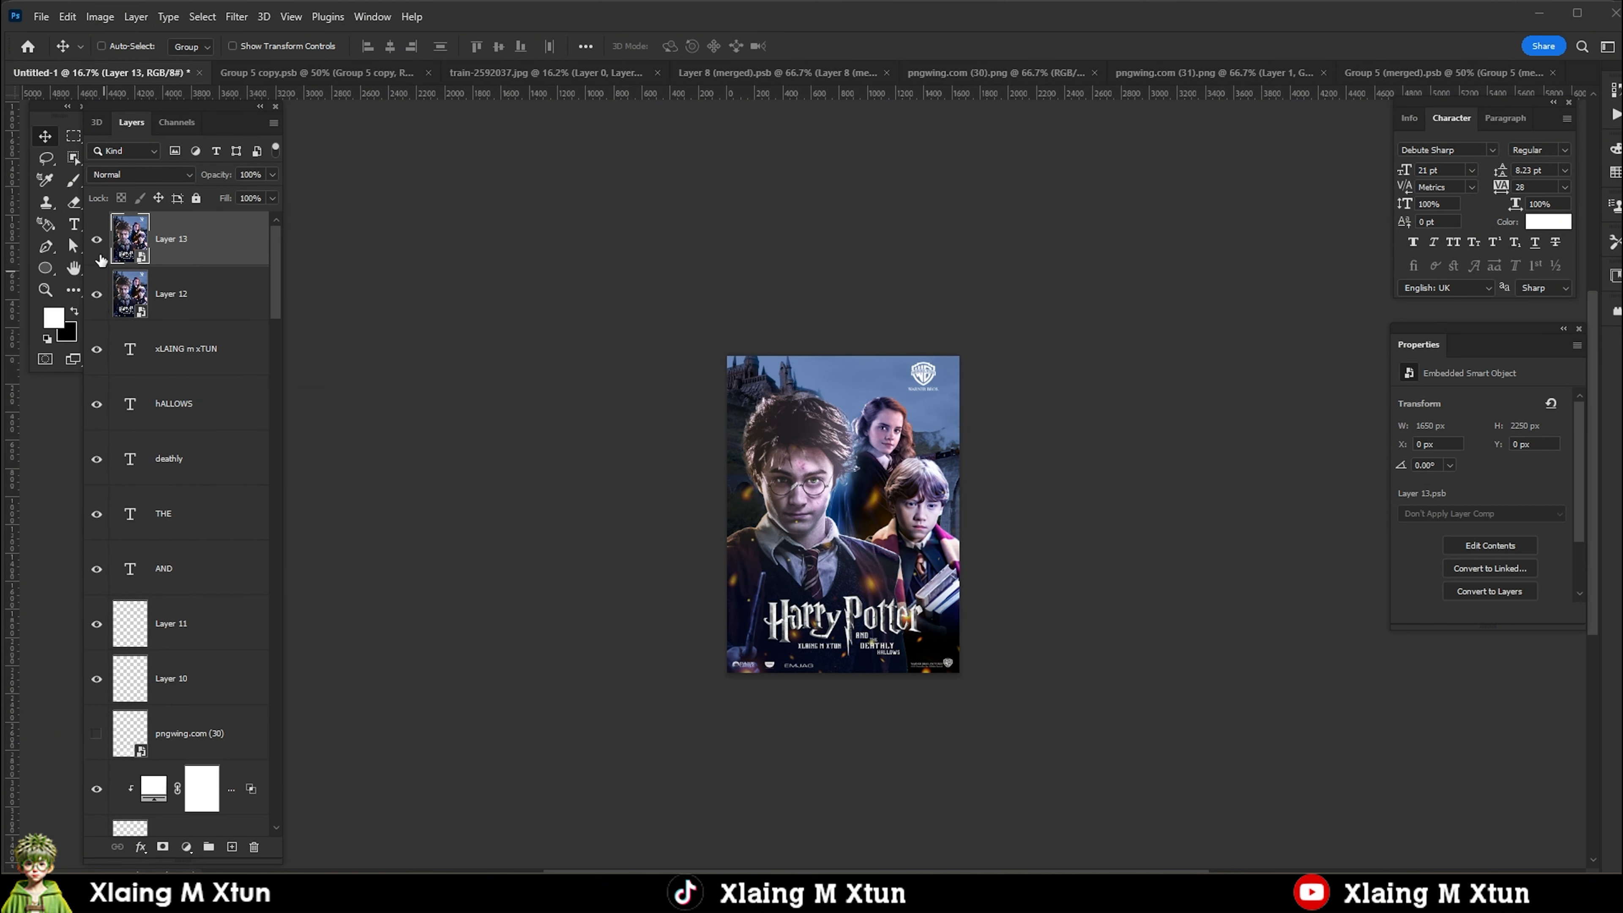
Open the Camera Raw filter on Layer 13 with a side-by-side before/after comparison and try a Temperature of +7.
{"action": "left_click", "coordinate": [228, 19]}
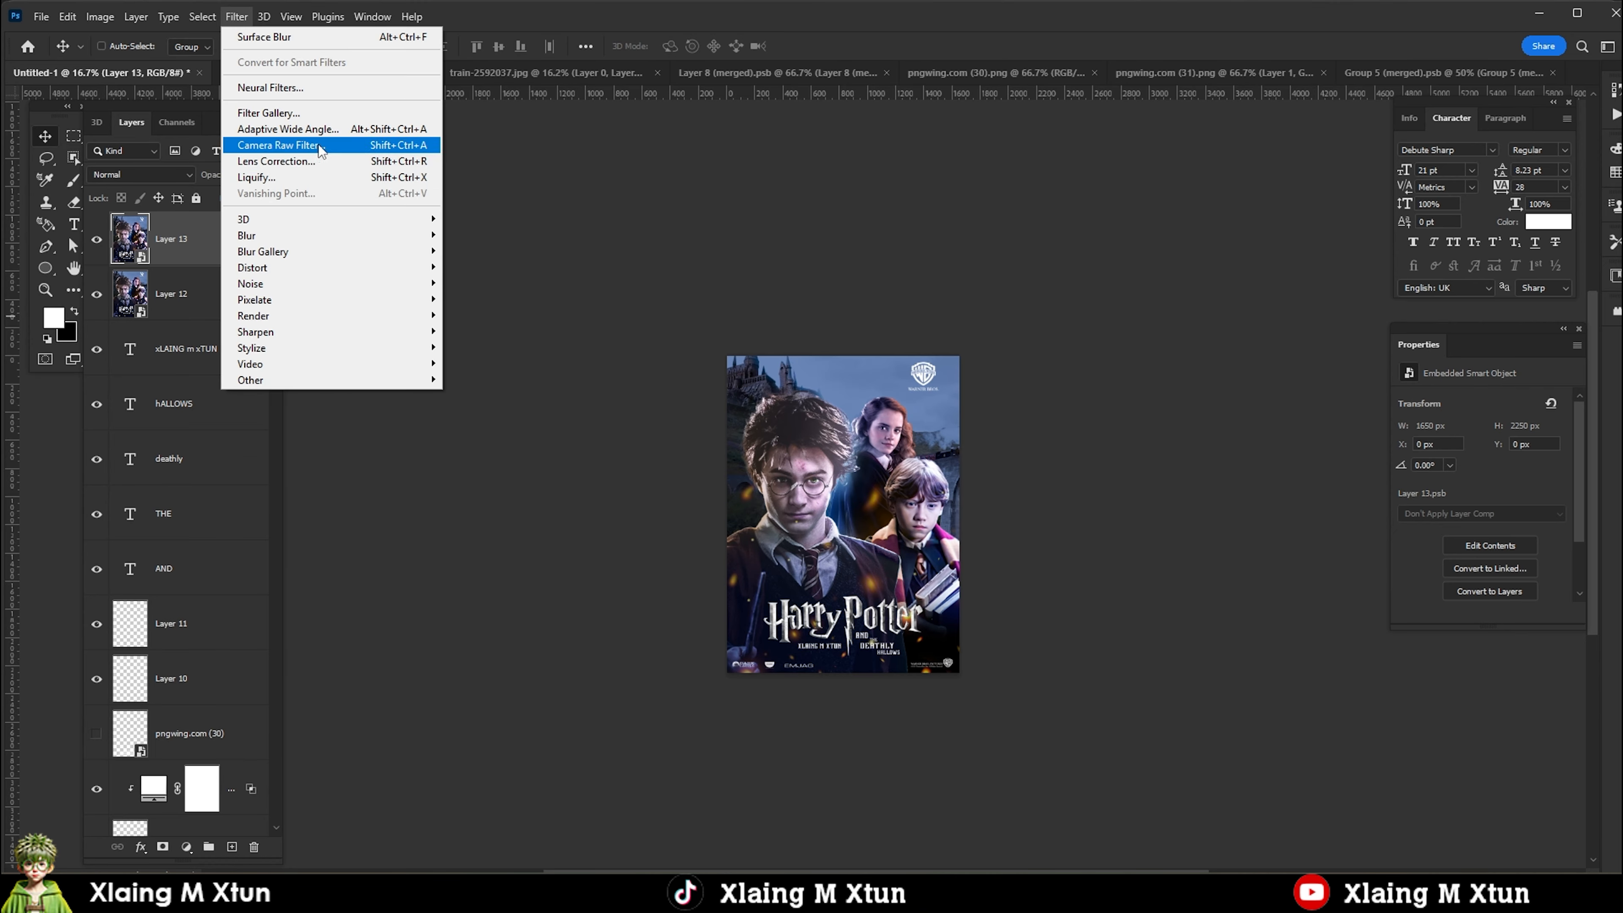
{"action": "left_click", "coordinate": [269, 148]}
{"action": "left_click", "coordinate": [1302, 848]}
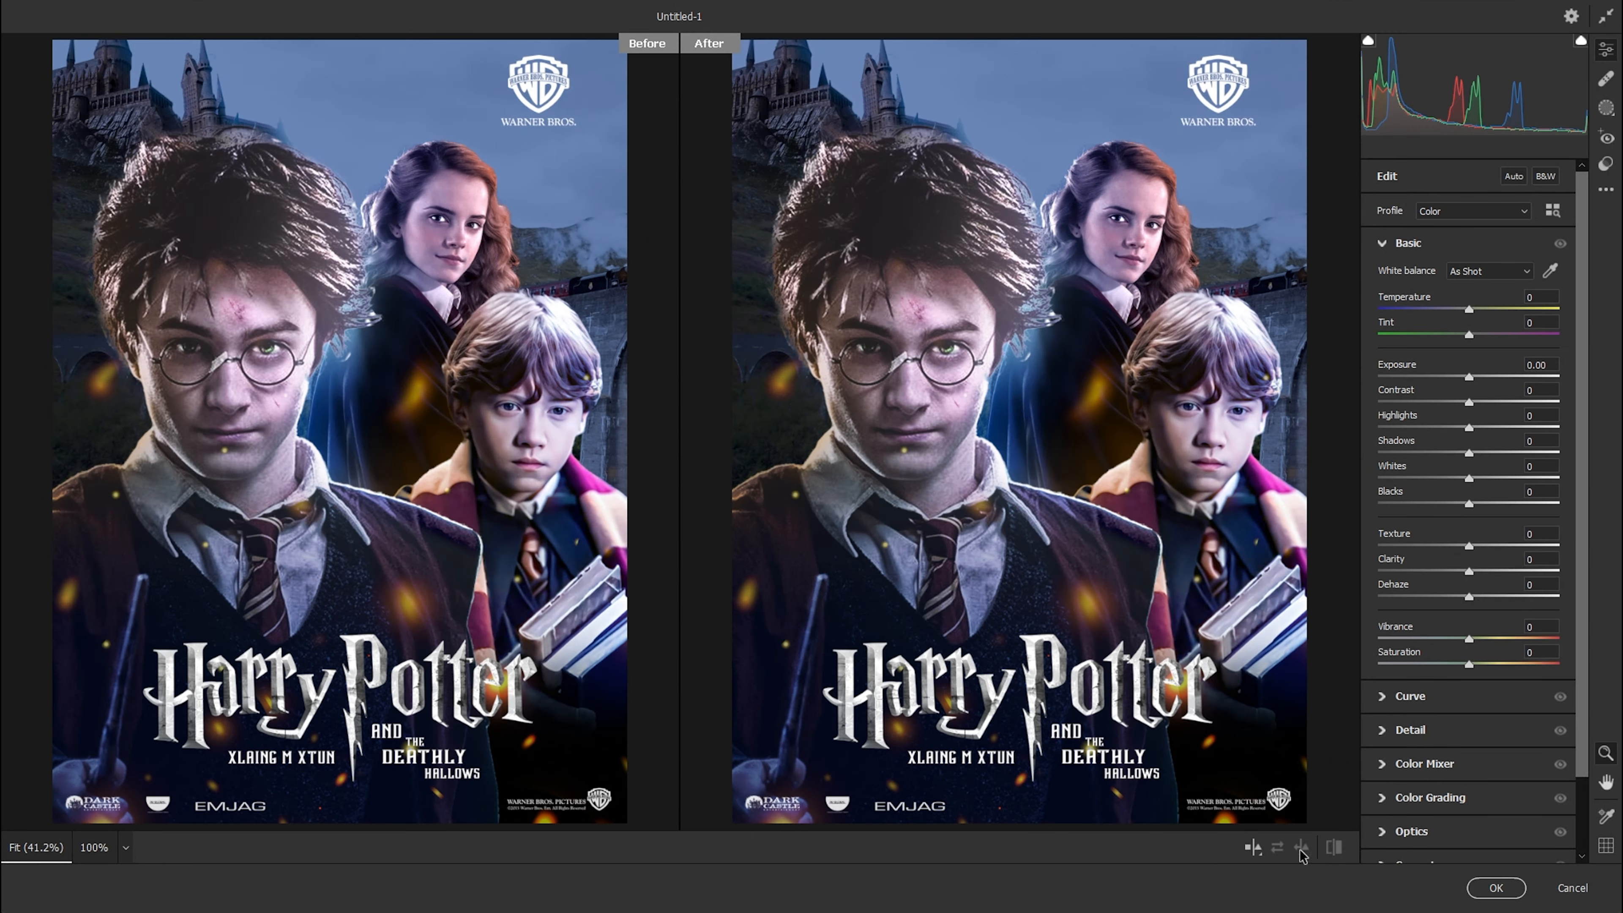
{"action": "mouse_move", "coordinate": [1469, 309]}
{"action": "left_mouse_down"}
{"action": "mouse_move", "coordinate": [1493, 311]}
{"action": "mouse_move", "coordinate": [1476, 311]}
{"action": "left_mouse_up"}
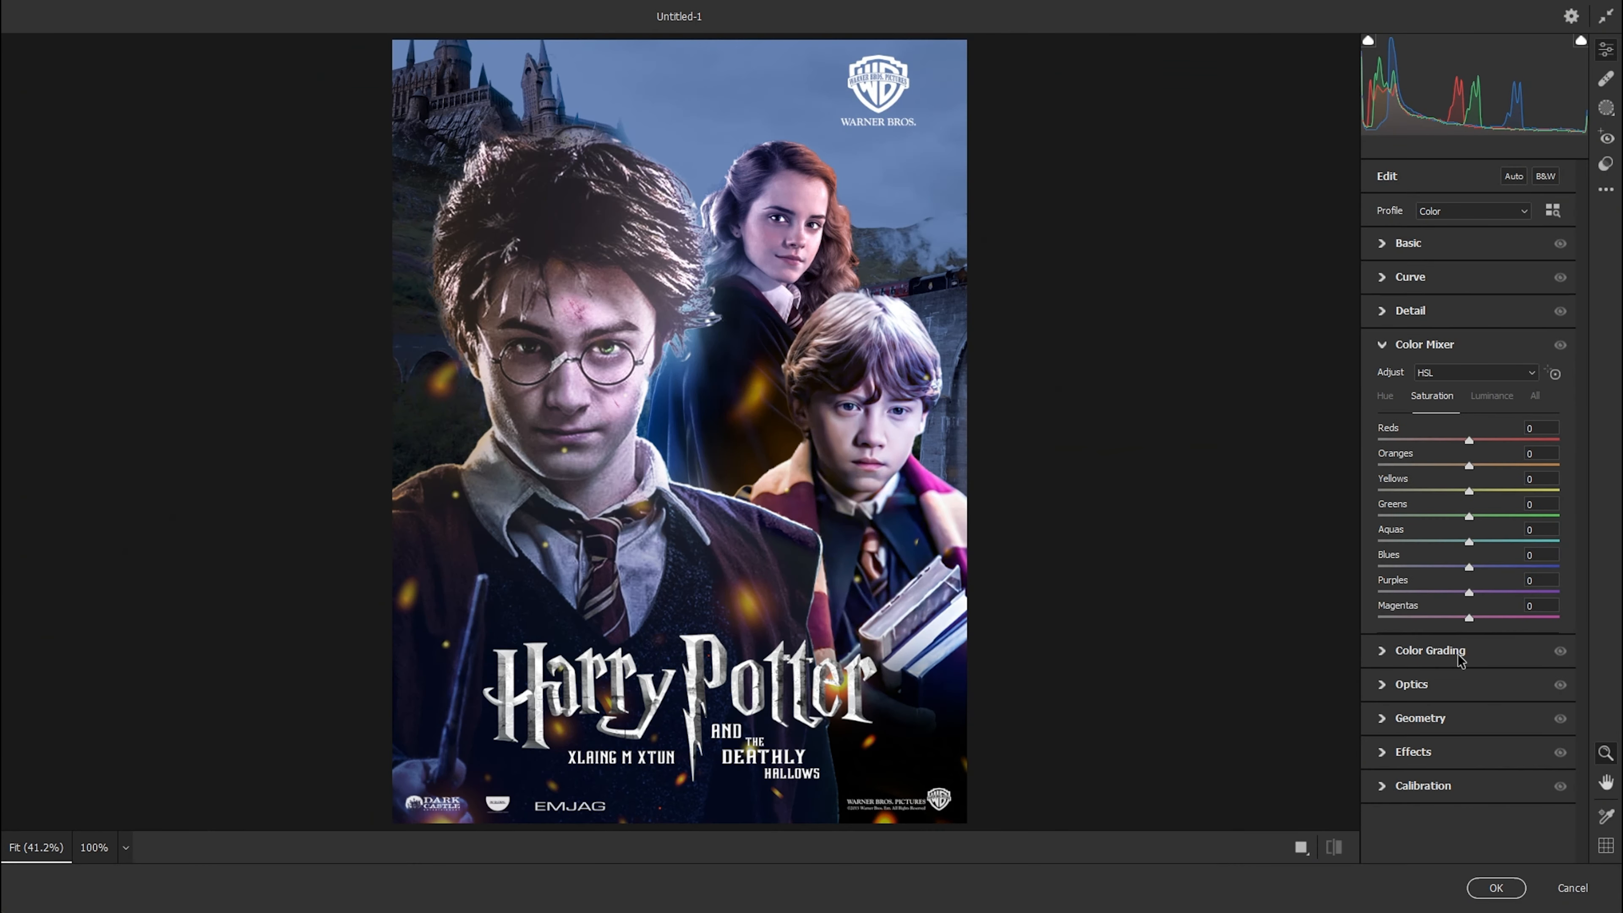
Tint the highlights, midtones and shadows with Color Grading, giving the shadows a green at hue 138, saturation 31.
{"action": "left_click", "coordinate": [1430, 653]}
{"action": "left_click", "coordinate": [1533, 404]}
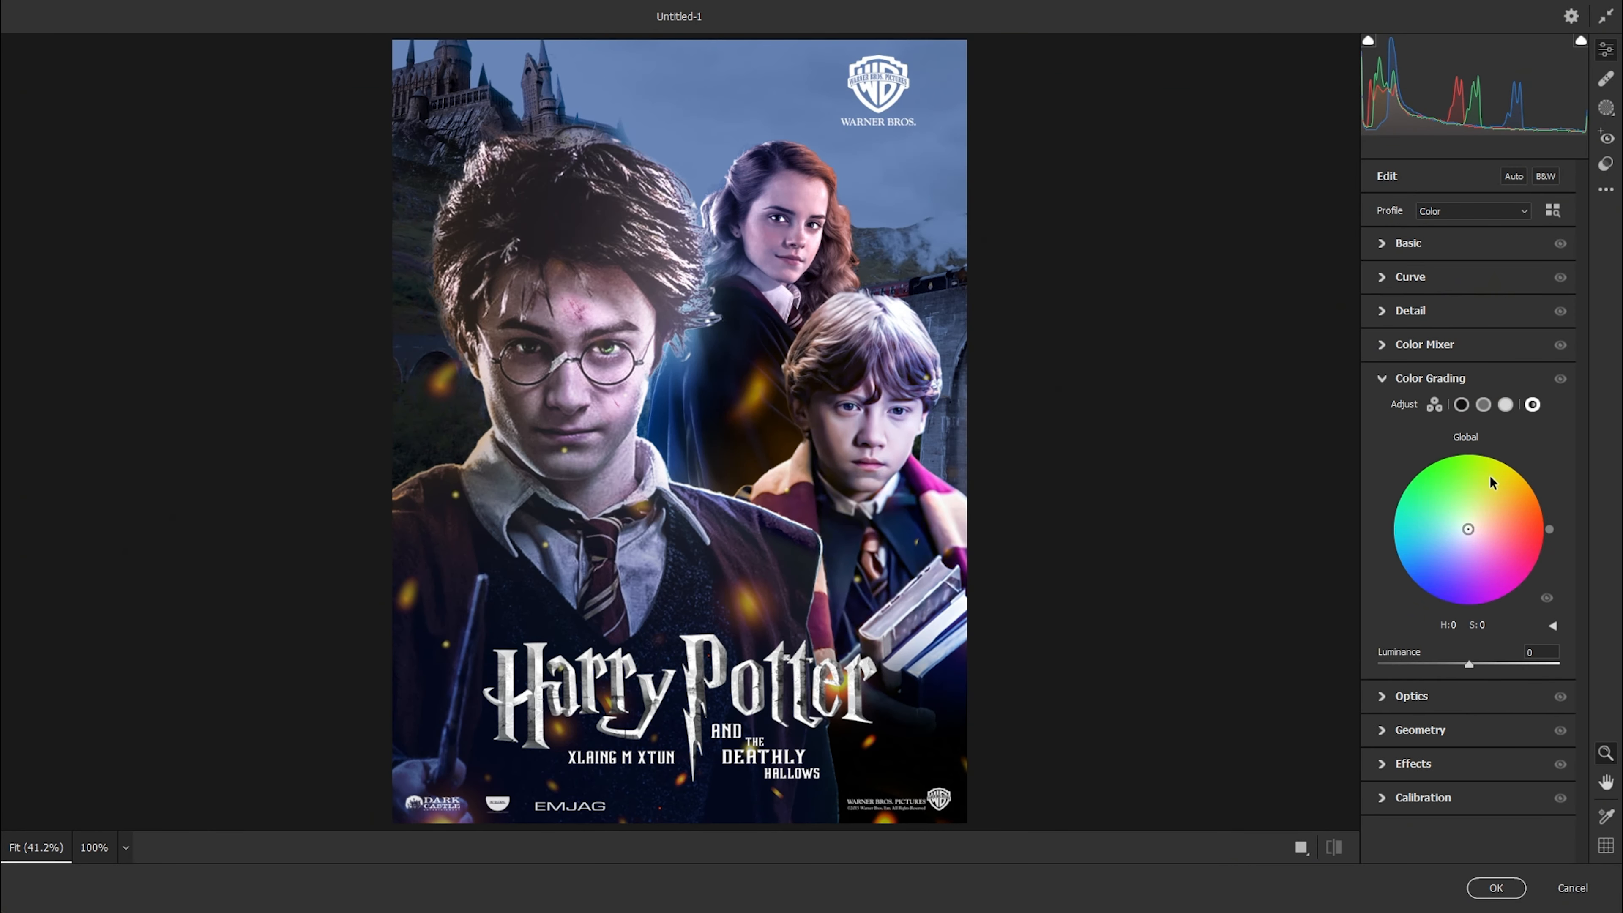
{"action": "left_click", "coordinate": [1505, 404]}
{"action": "mouse_move", "coordinate": [1462, 530]}
{"action": "left_mouse_down"}
{"action": "mouse_move", "coordinate": [1484, 515]}
{"action": "mouse_move", "coordinate": [1449, 512]}
{"action": "left_mouse_up"}
{"action": "left_click", "coordinate": [1483, 404]}
{"action": "left_click", "coordinate": [1461, 405]}
{"action": "scroll", "coordinate": [1482, 828], "scroll_direction": "down", "scroll_amount": 2}
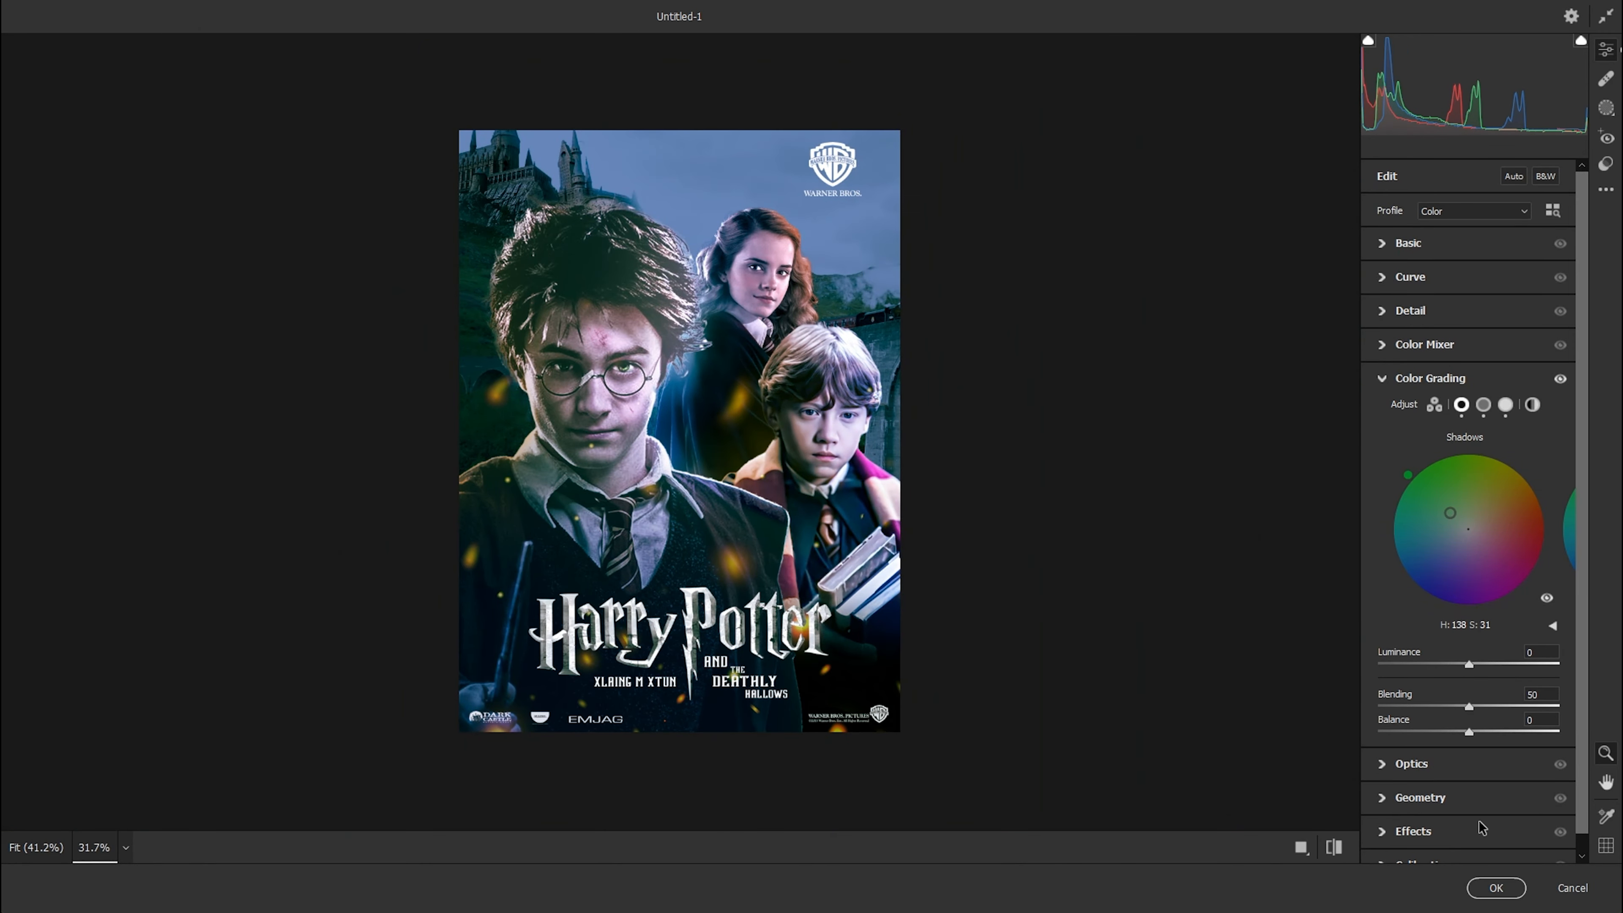
Add a Highlight Priority vignette of -12 with midpoint 34, roundness +34 and feather 74.
{"action": "left_click", "coordinate": [1412, 312]}
{"action": "left_click", "coordinate": [1425, 672]}
{"action": "left_click_drag", "start_coordinate": [1468, 554], "coordinate": [1461, 555]}
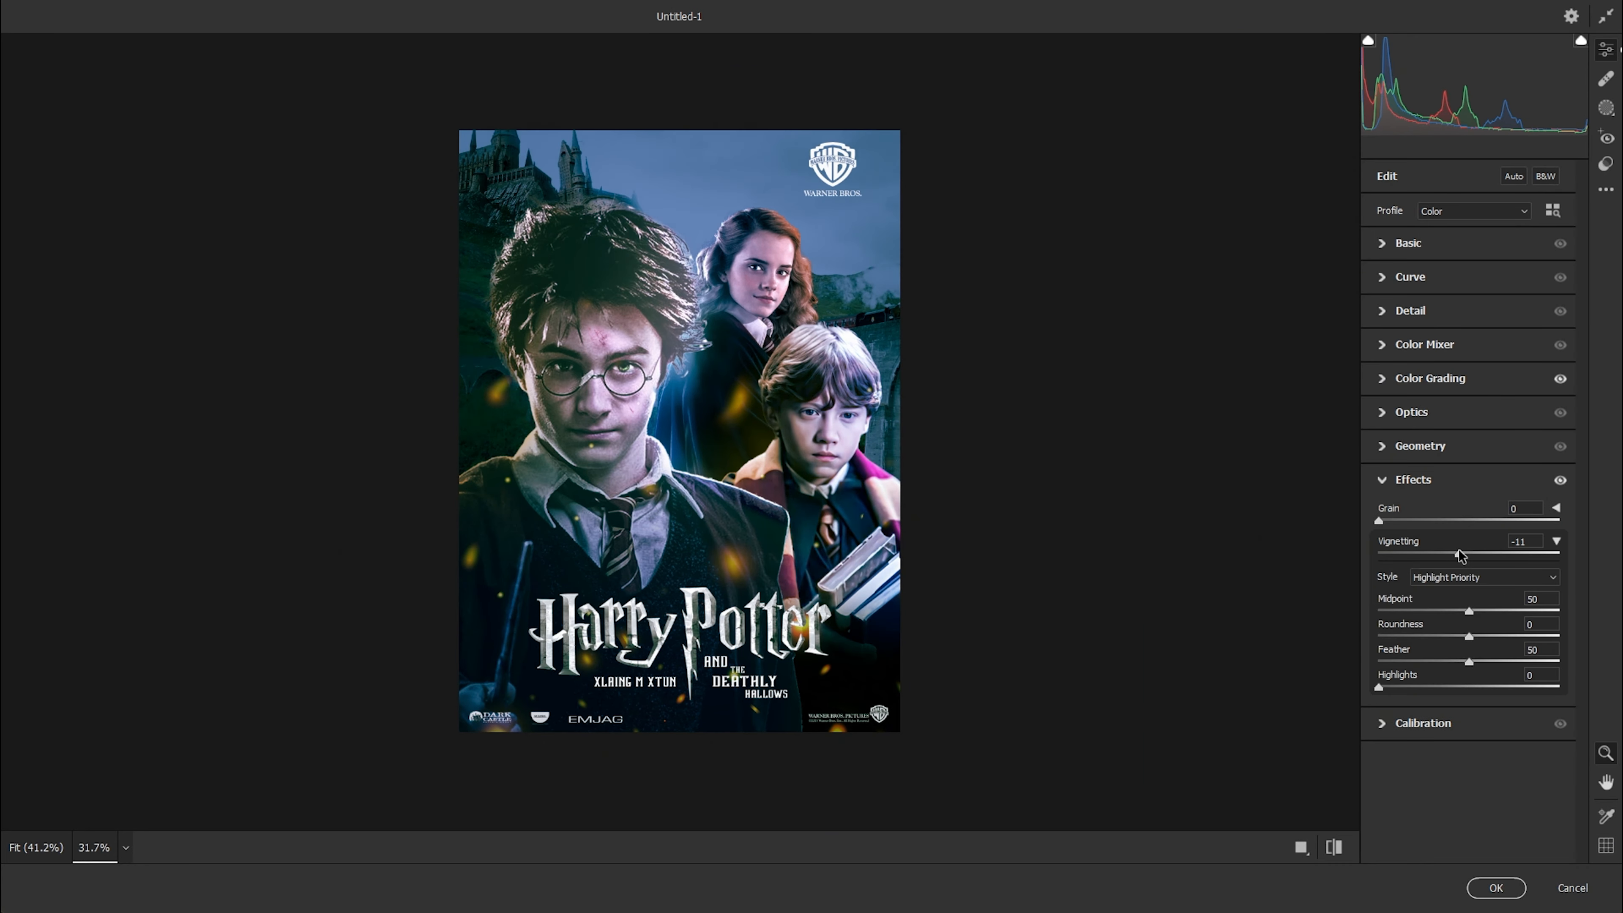
{"action": "left_click", "coordinate": [1460, 578]}
{"action": "left_click", "coordinate": [1460, 578]}
{"action": "left_click_drag", "start_coordinate": [1472, 612], "coordinate": [1421, 613]}
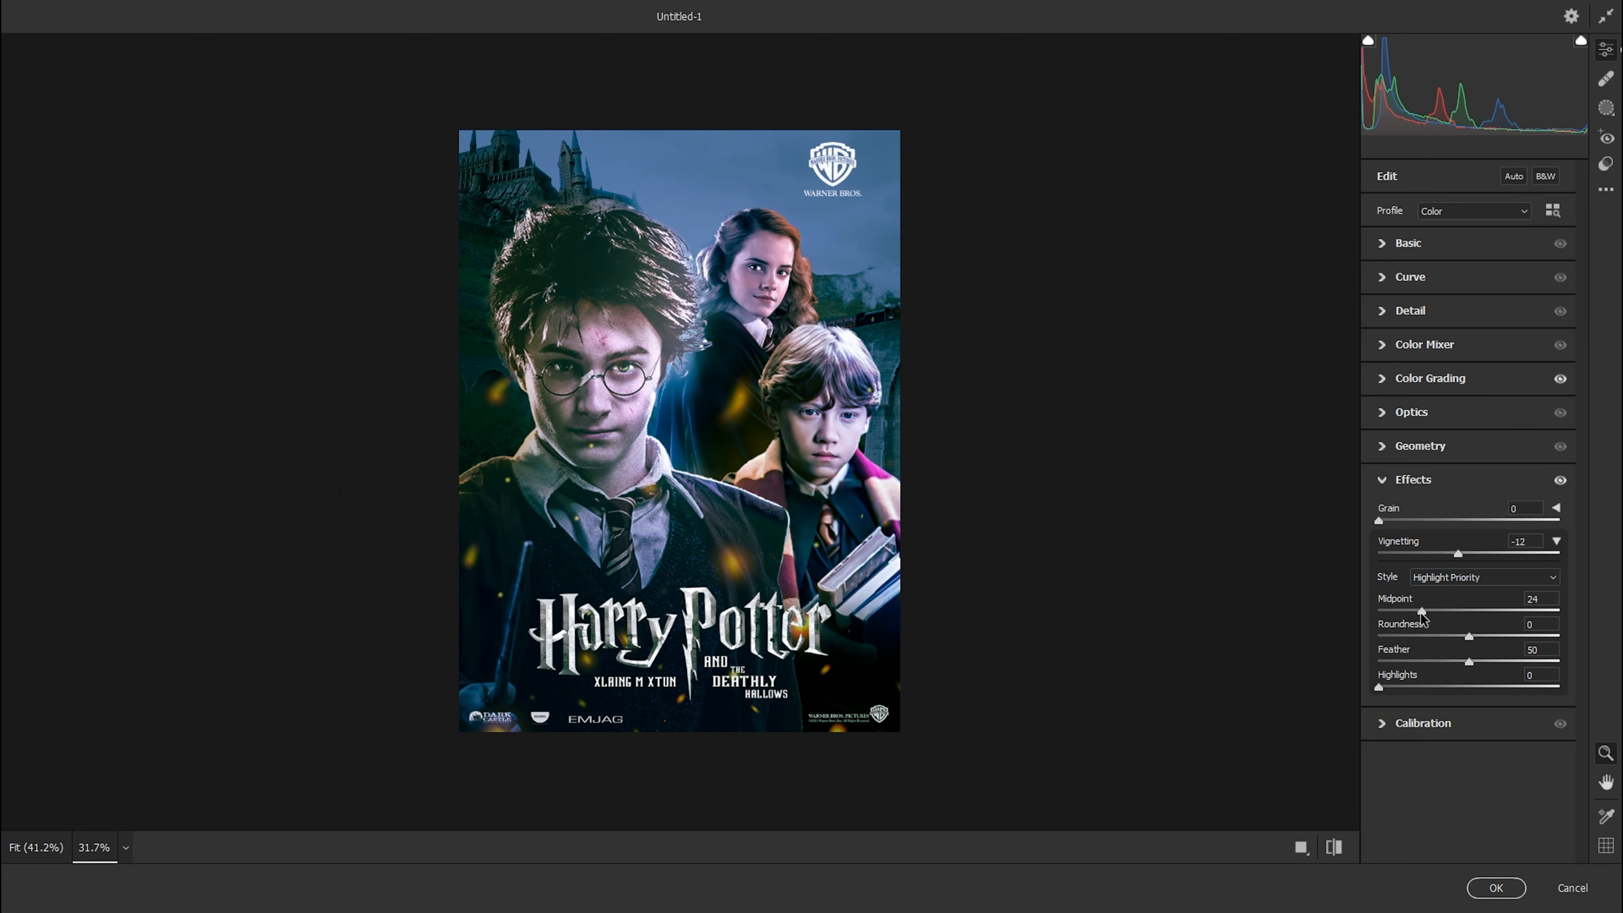
{"action": "left_click_drag", "start_coordinate": [1500, 665], "coordinate": [1515, 665]}
Compare the grade side by side with the original, set the shadows' Color Grading saturation to 16, and apply the Camera Raw filter.
{"action": "left_click", "coordinate": [1301, 847]}
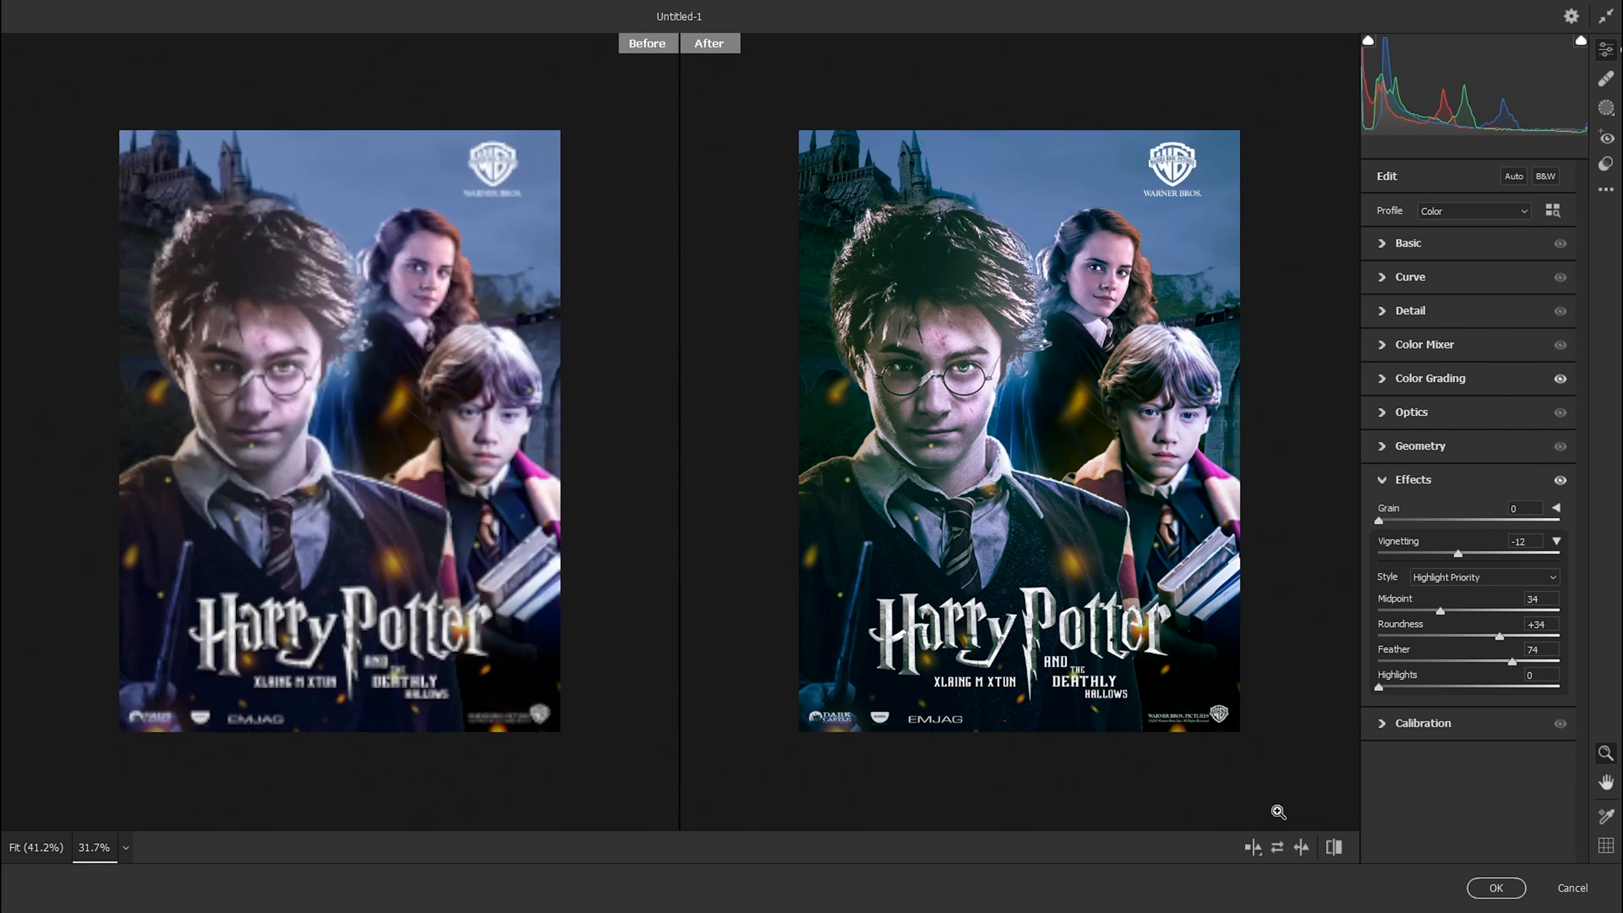
{"action": "scroll", "coordinate": [1275, 811], "scroll_direction": "up", "scroll_amount": 2}
{"action": "left_click", "coordinate": [1441, 390]}
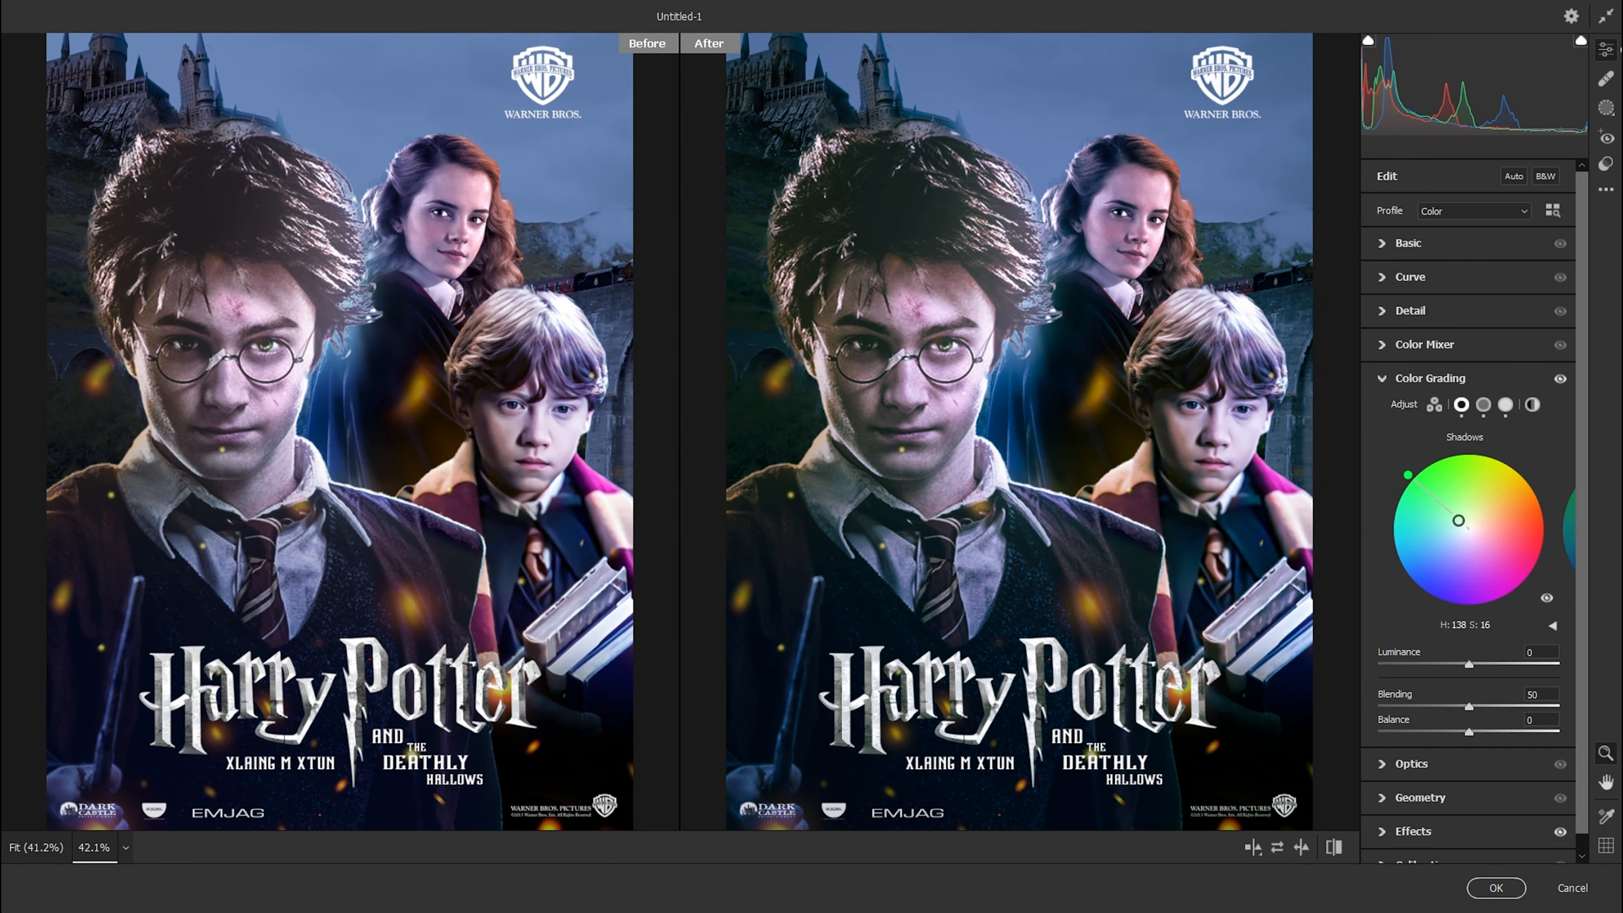
{"action": "scroll", "coordinate": [1004, 445], "scroll_direction": "down", "scroll_amount": 2}
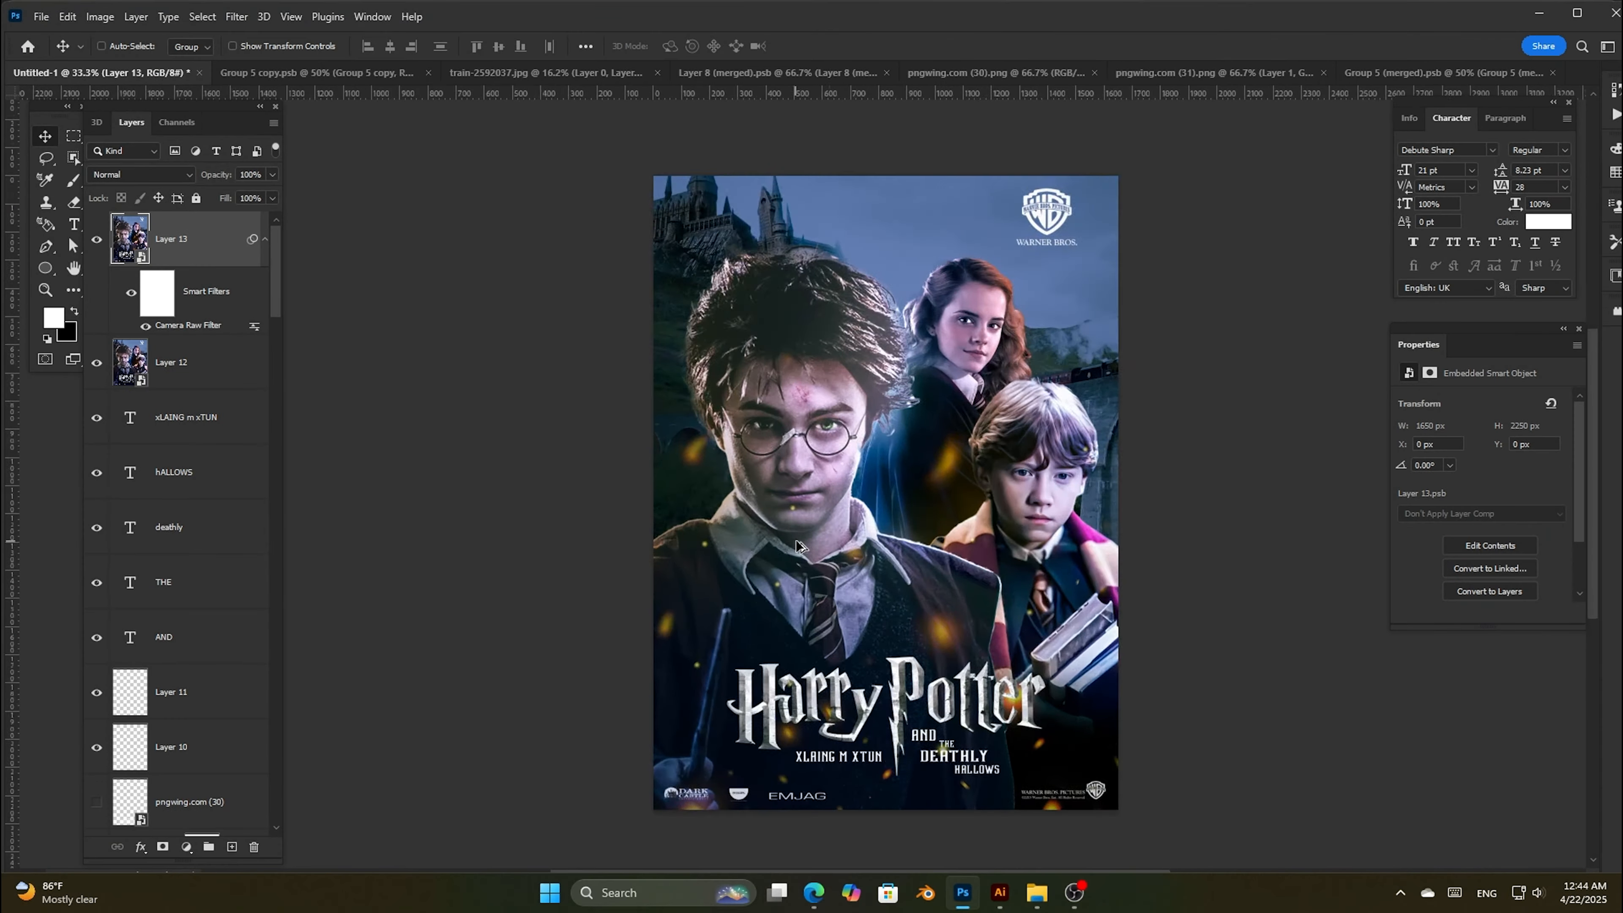